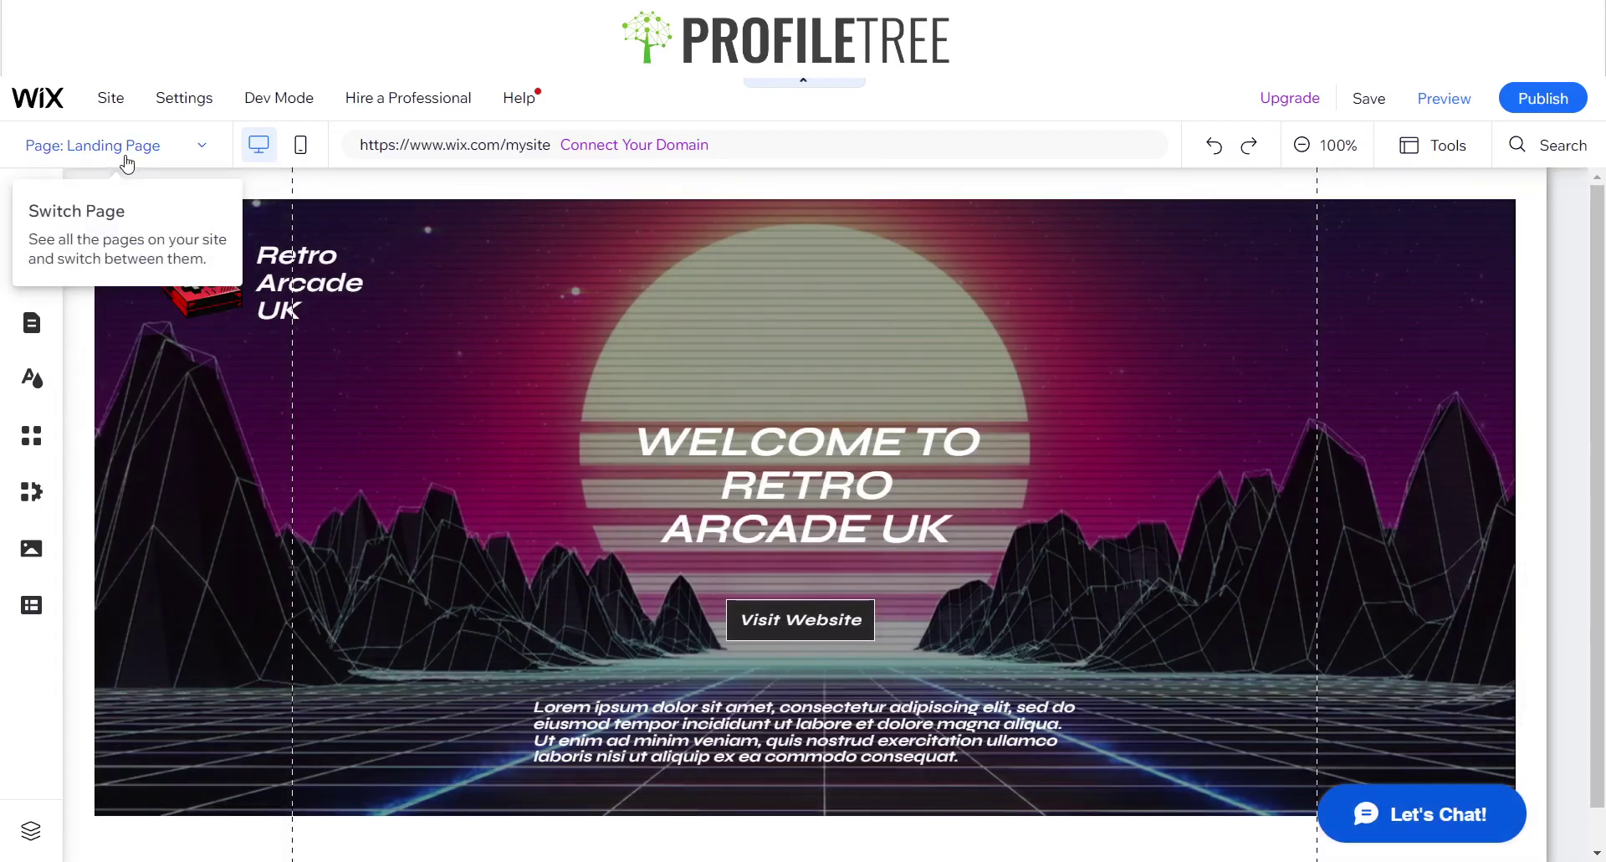
Switch to the HOME page and look over its welcome banner and the section below it.
{"action": "left_click", "coordinate": [126, 149]}
{"action": "left_click", "coordinate": [92, 215]}
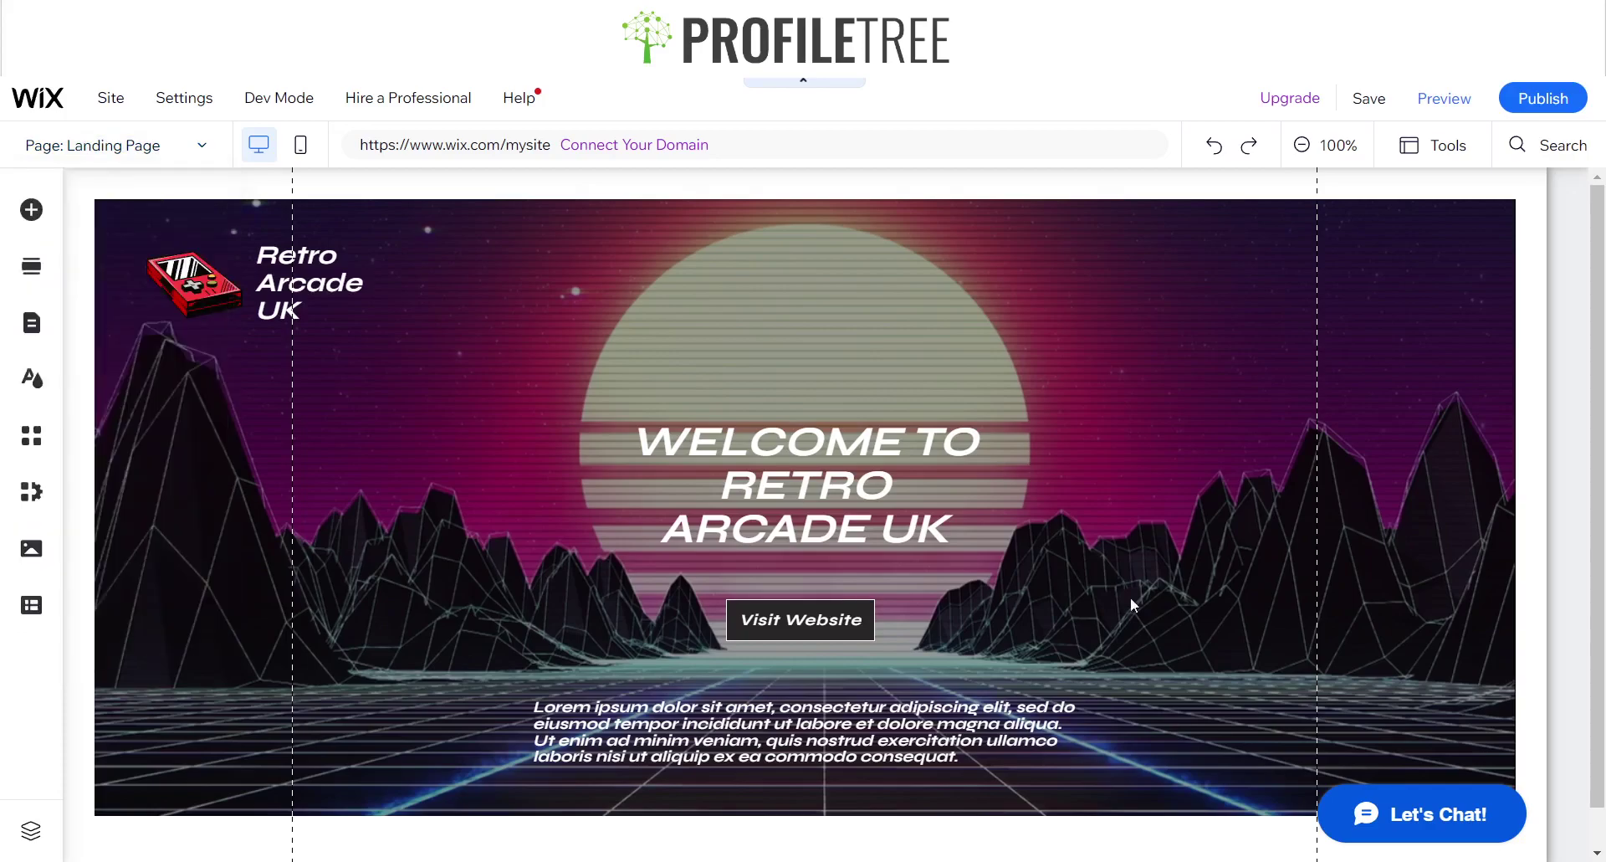
{"action": "scroll", "coordinate": [762, 386], "scroll_direction": "down", "scroll_amount": 10}
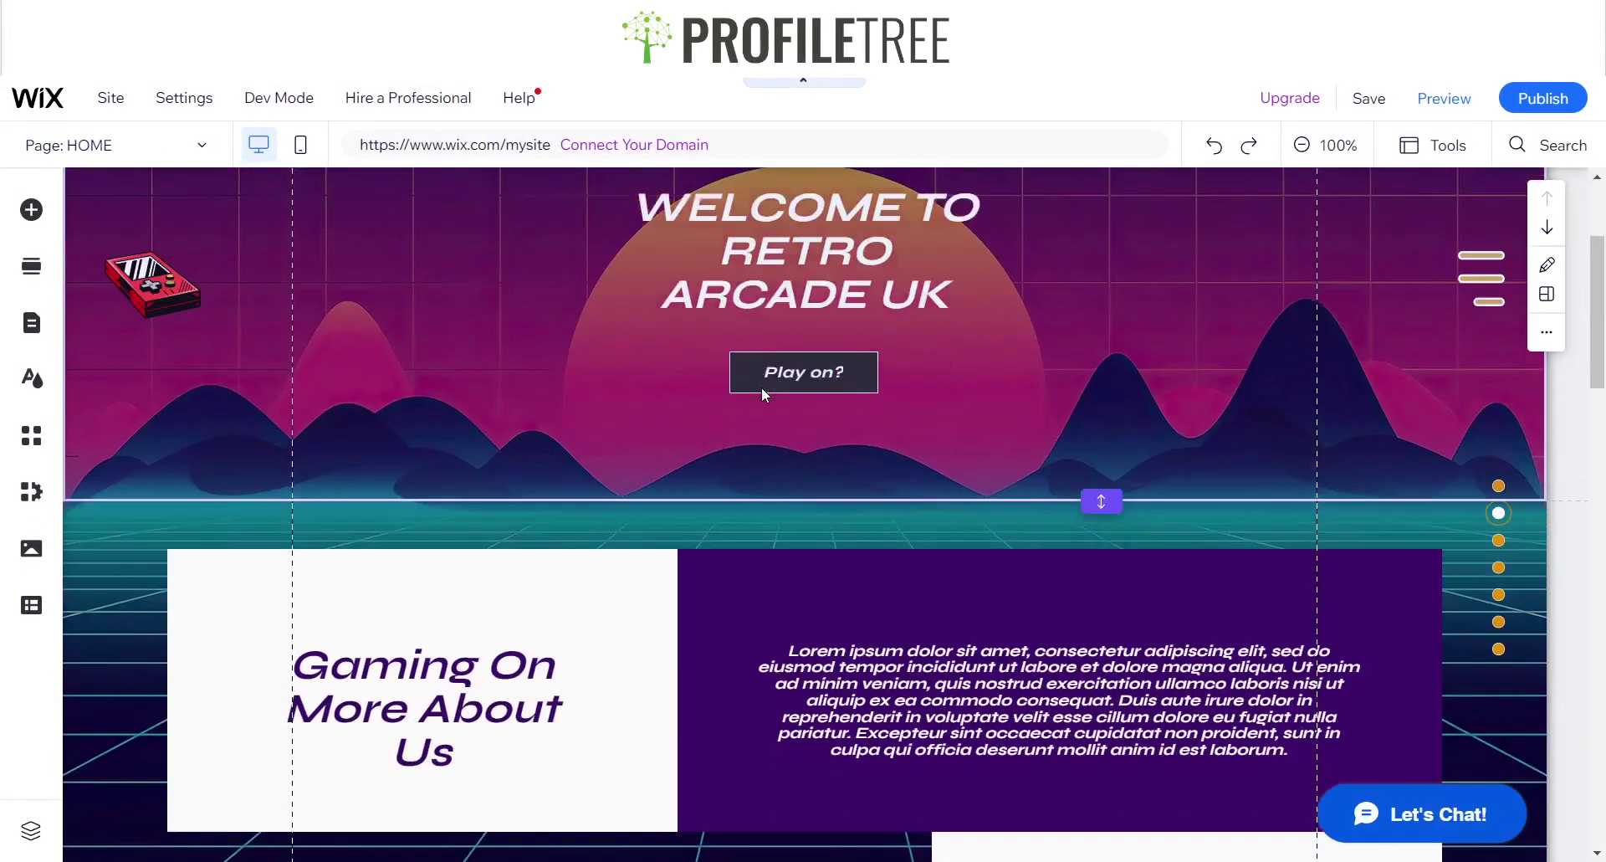
{"action": "scroll", "coordinate": [641, 424], "scroll_direction": "up", "scroll_amount": 10}
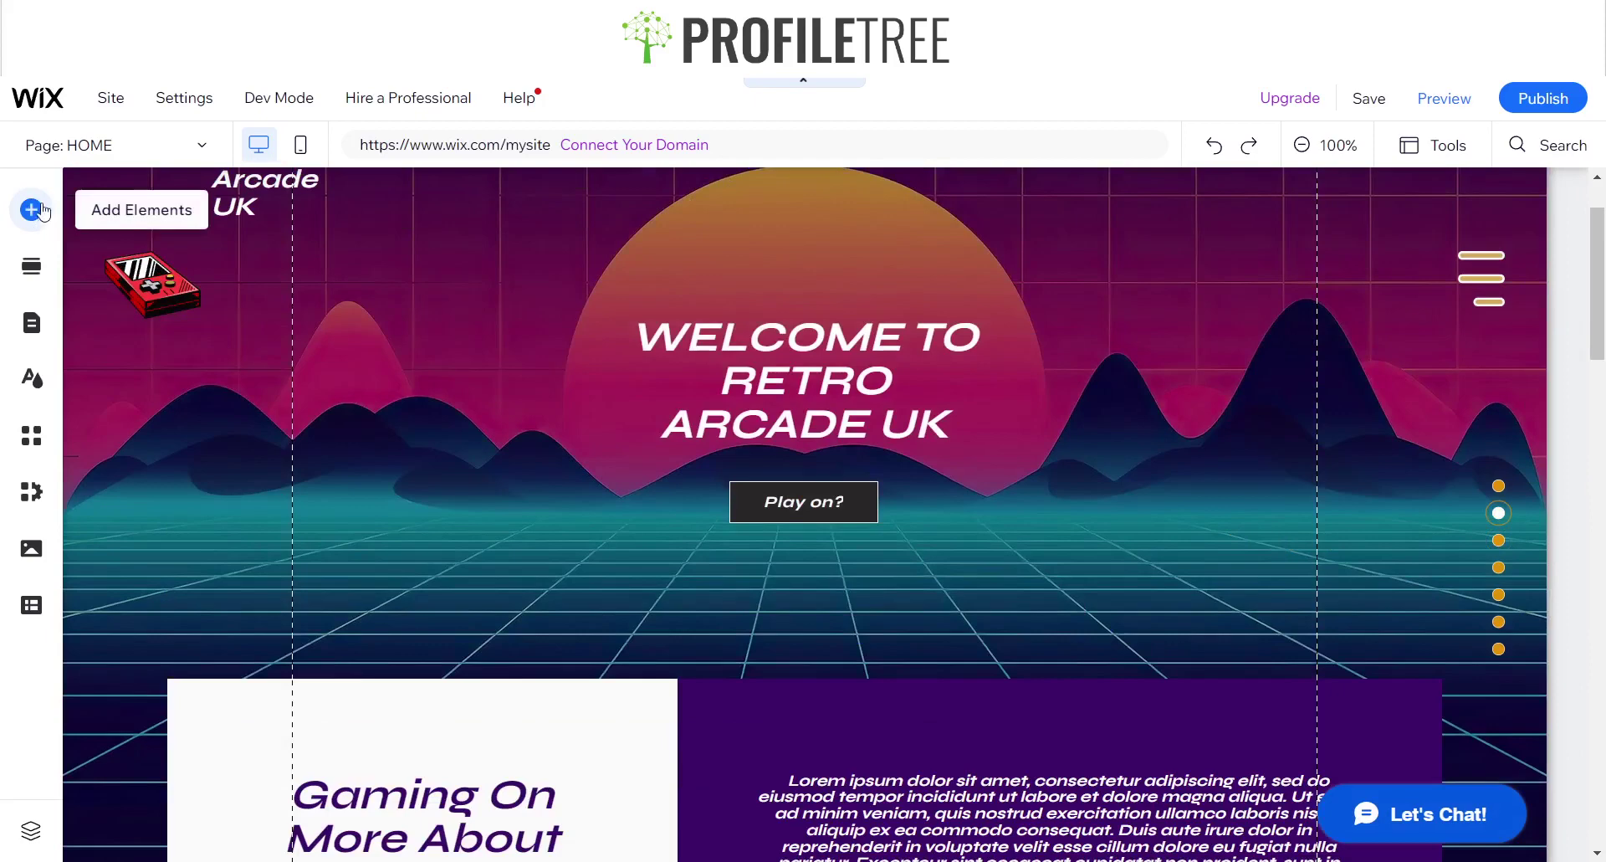
Open the ABOUT US page and examine the header's vector art logo and menu shape.
{"action": "left_click", "coordinate": [109, 145]}
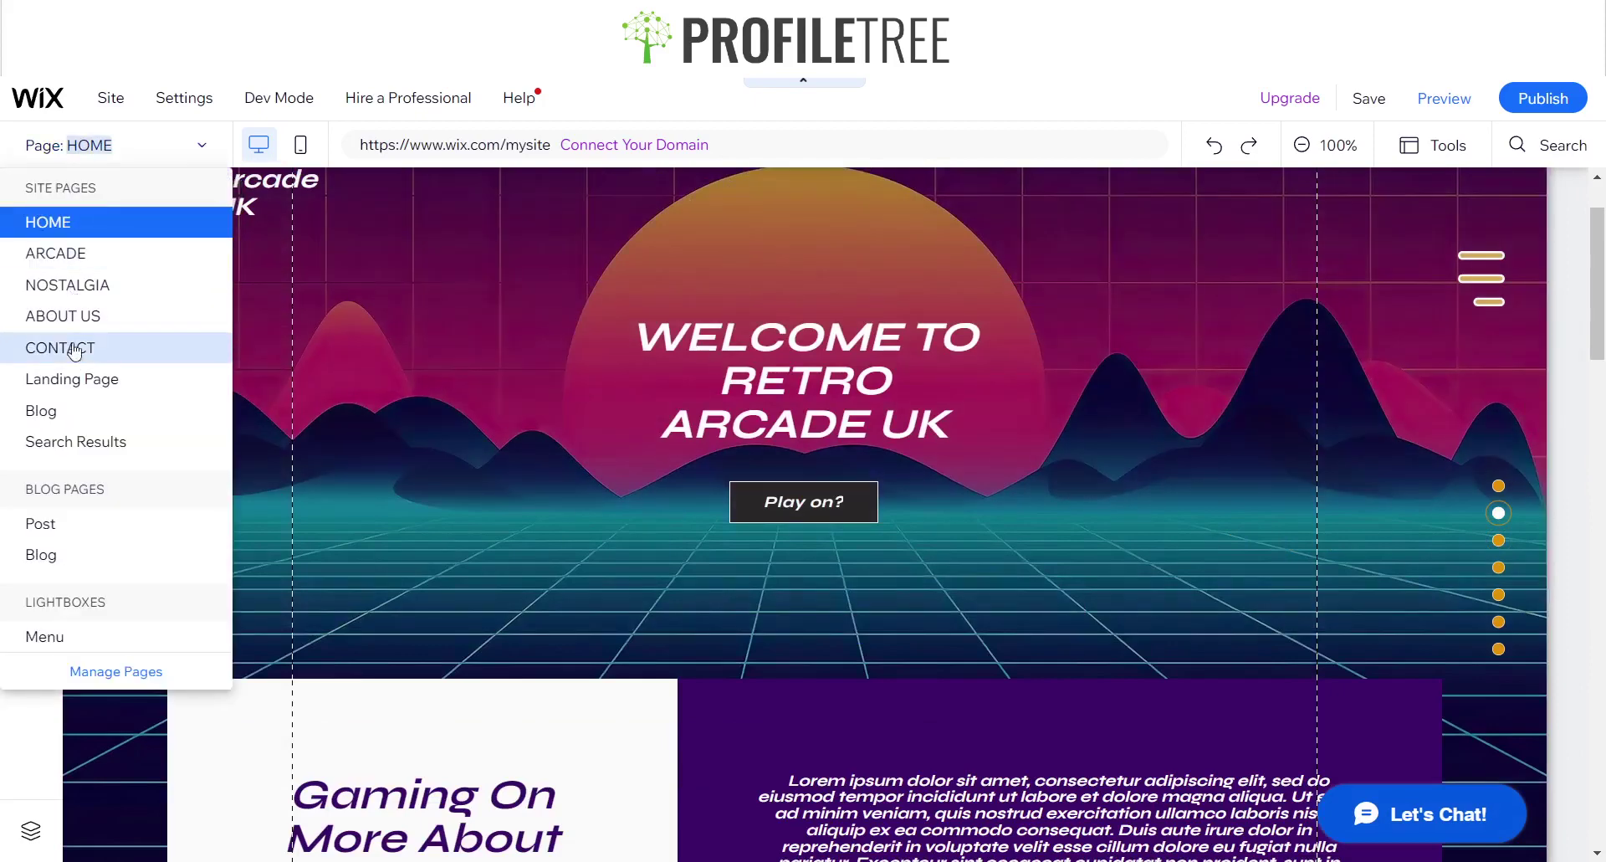
{"action": "left_click", "coordinate": [73, 319]}
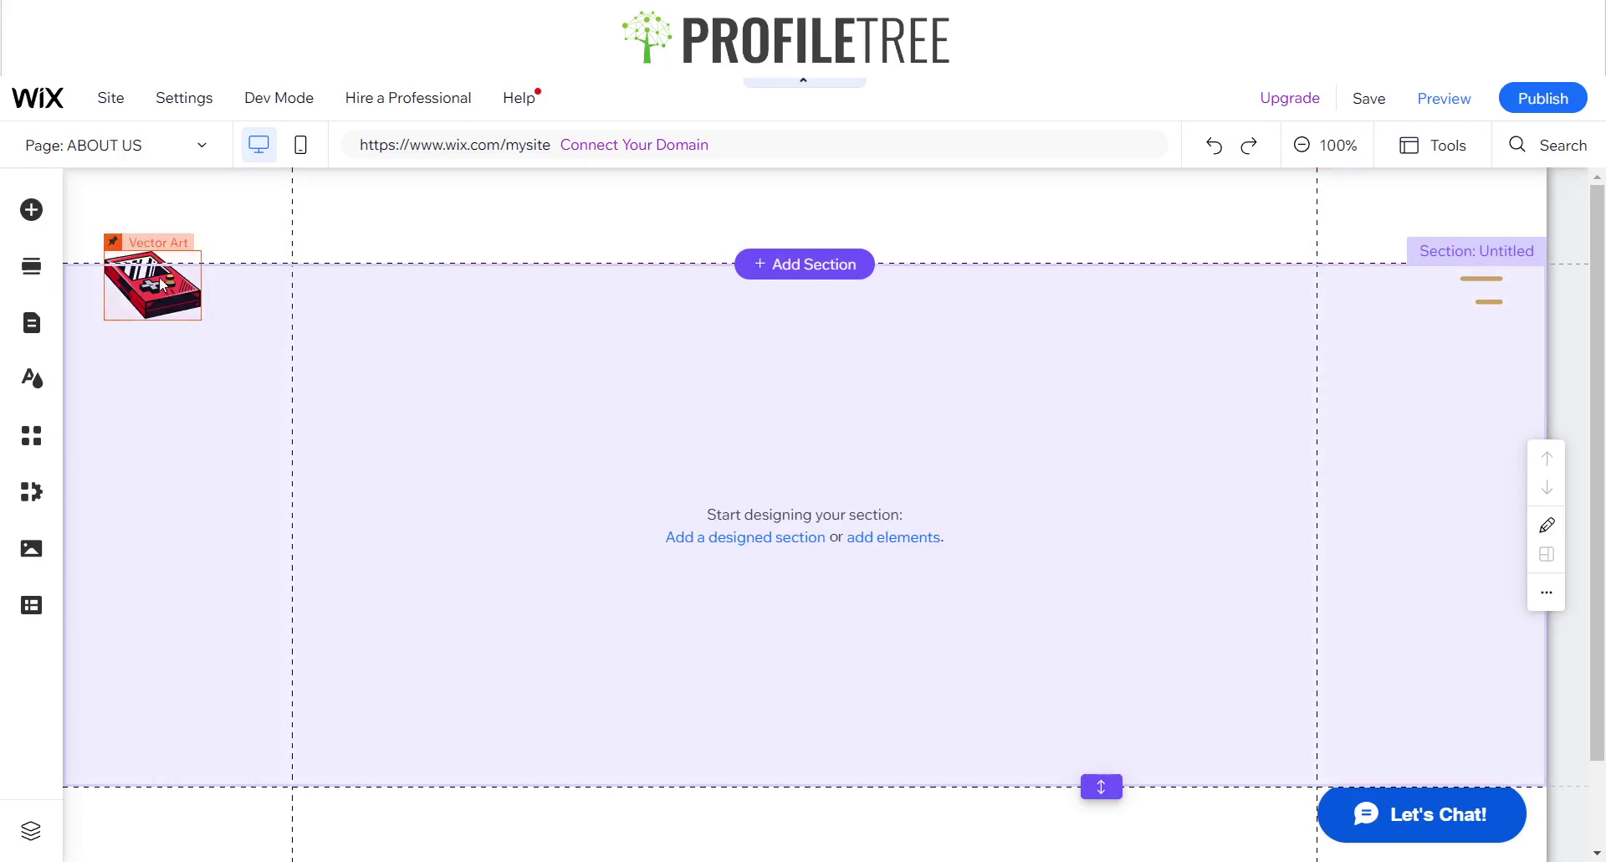
{"action": "left_click", "coordinate": [171, 279]}
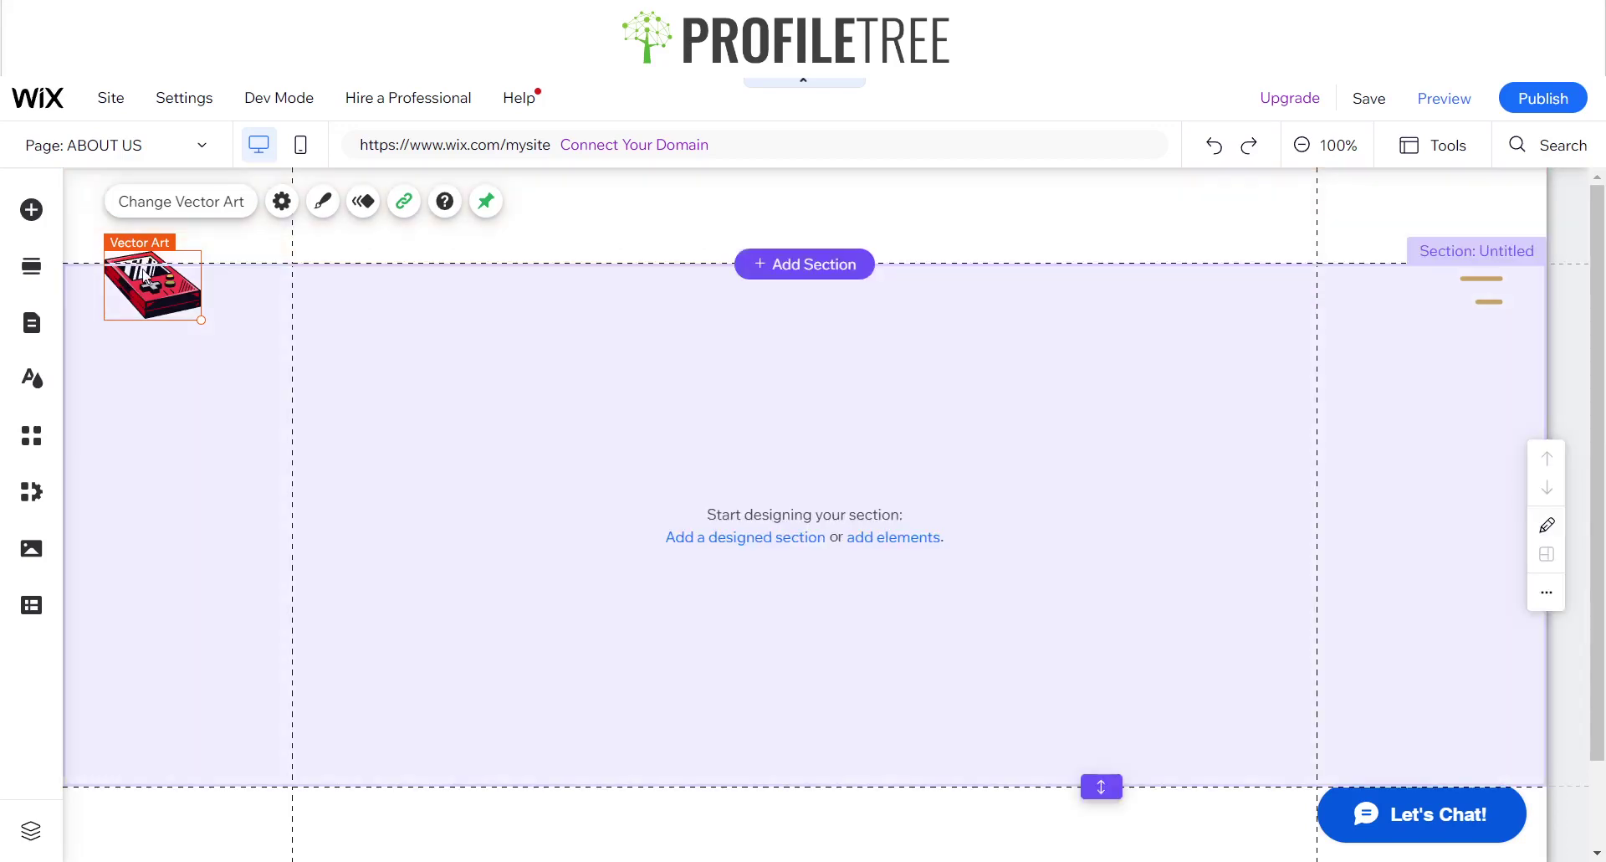
{"action": "left_click", "coordinate": [1495, 298]}
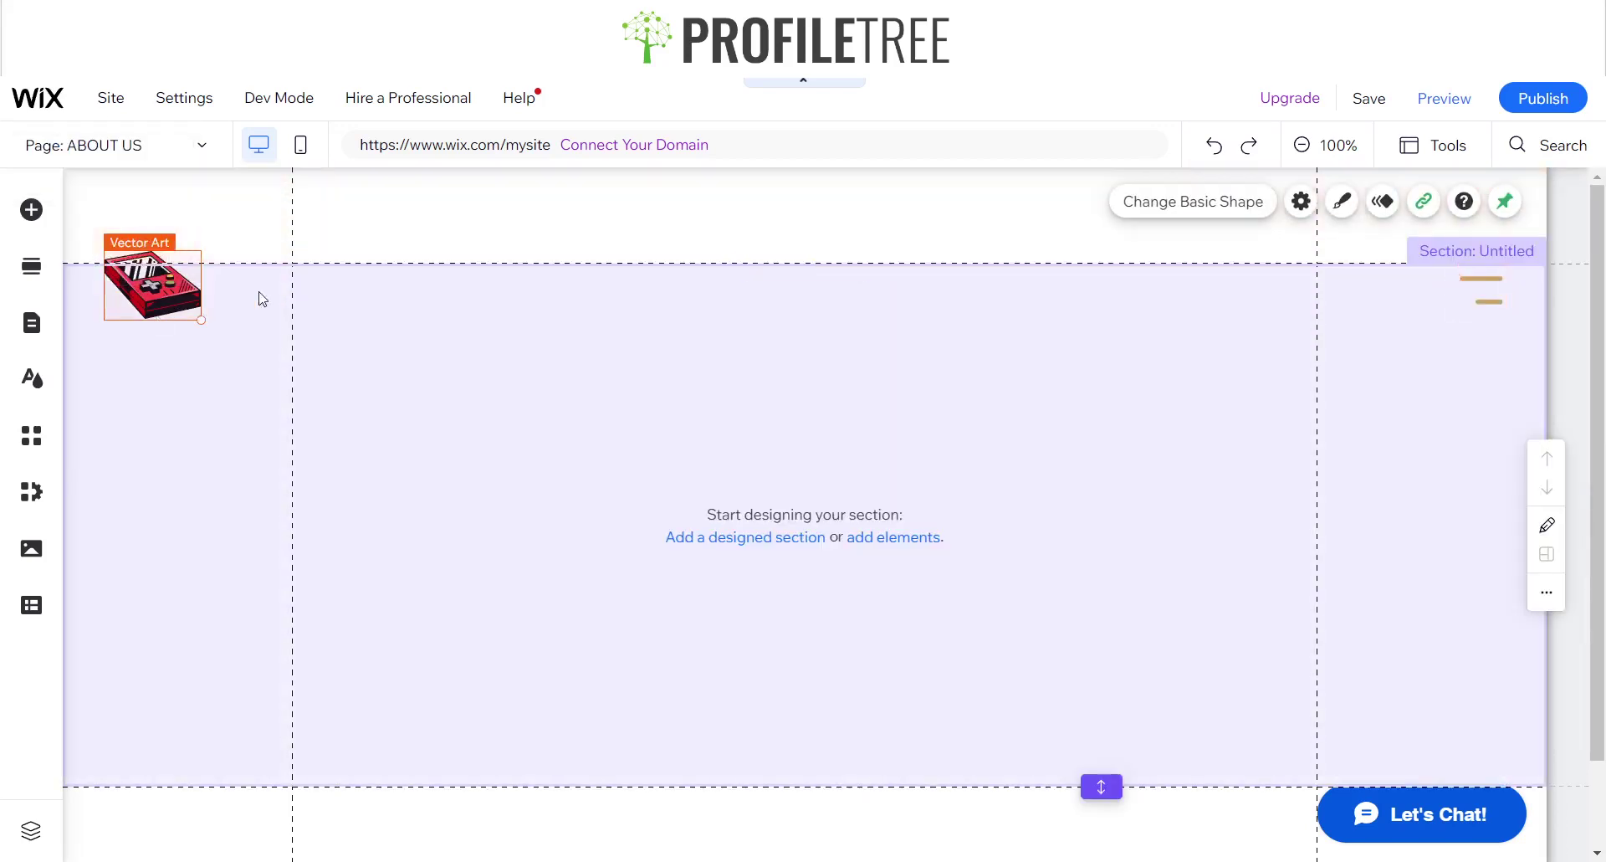
{"action": "left_click", "coordinate": [168, 288]}
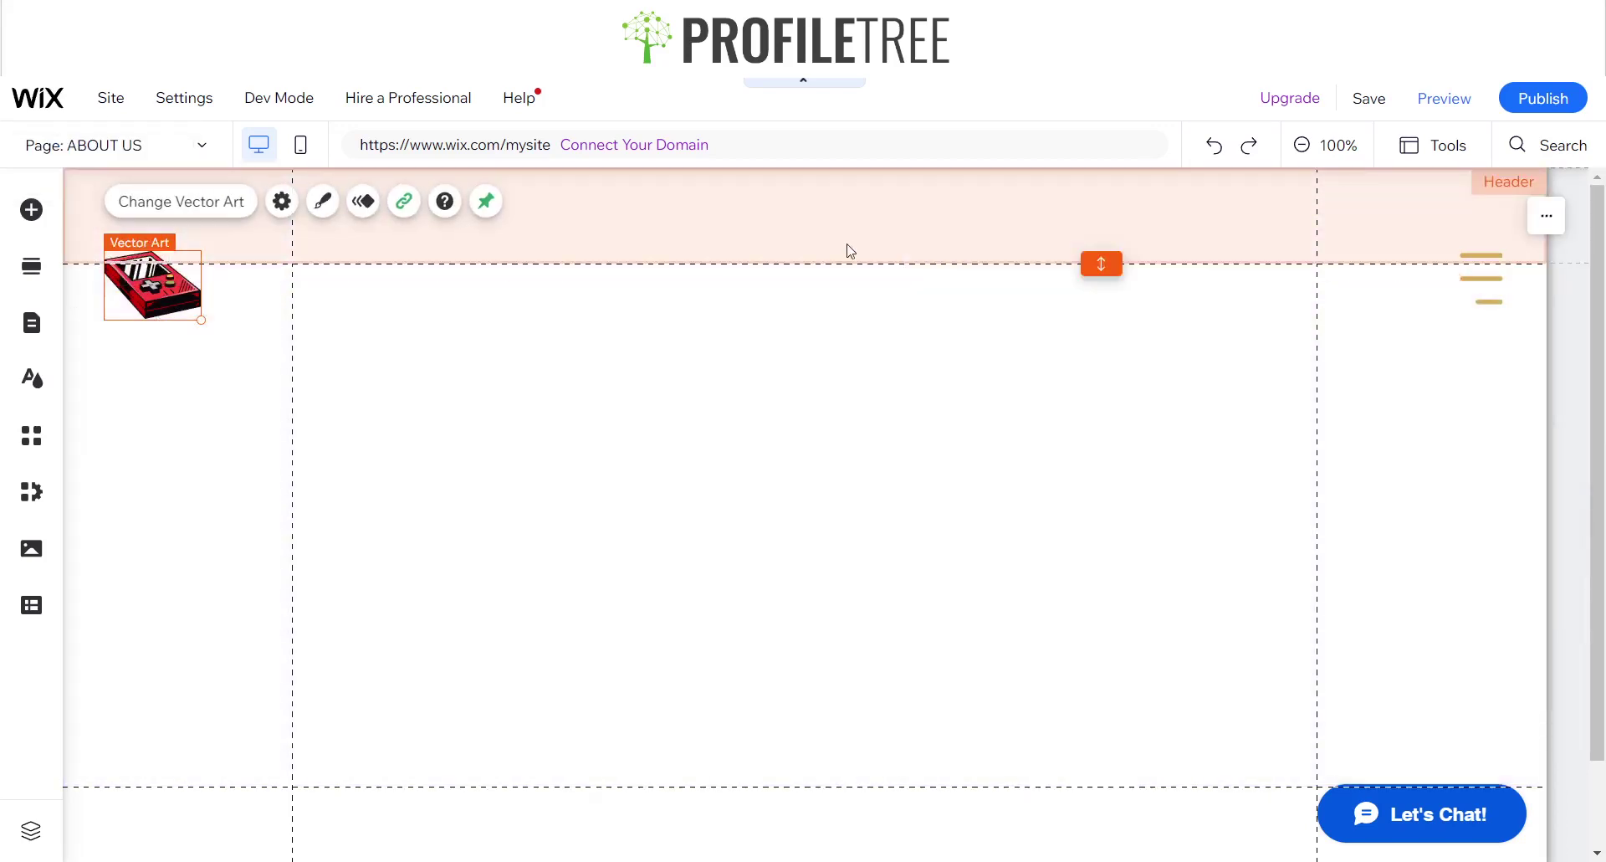
Return to the HOME page and set the header's Retro Arcade UK text to show on all pages.
{"action": "left_click", "coordinate": [144, 147]}
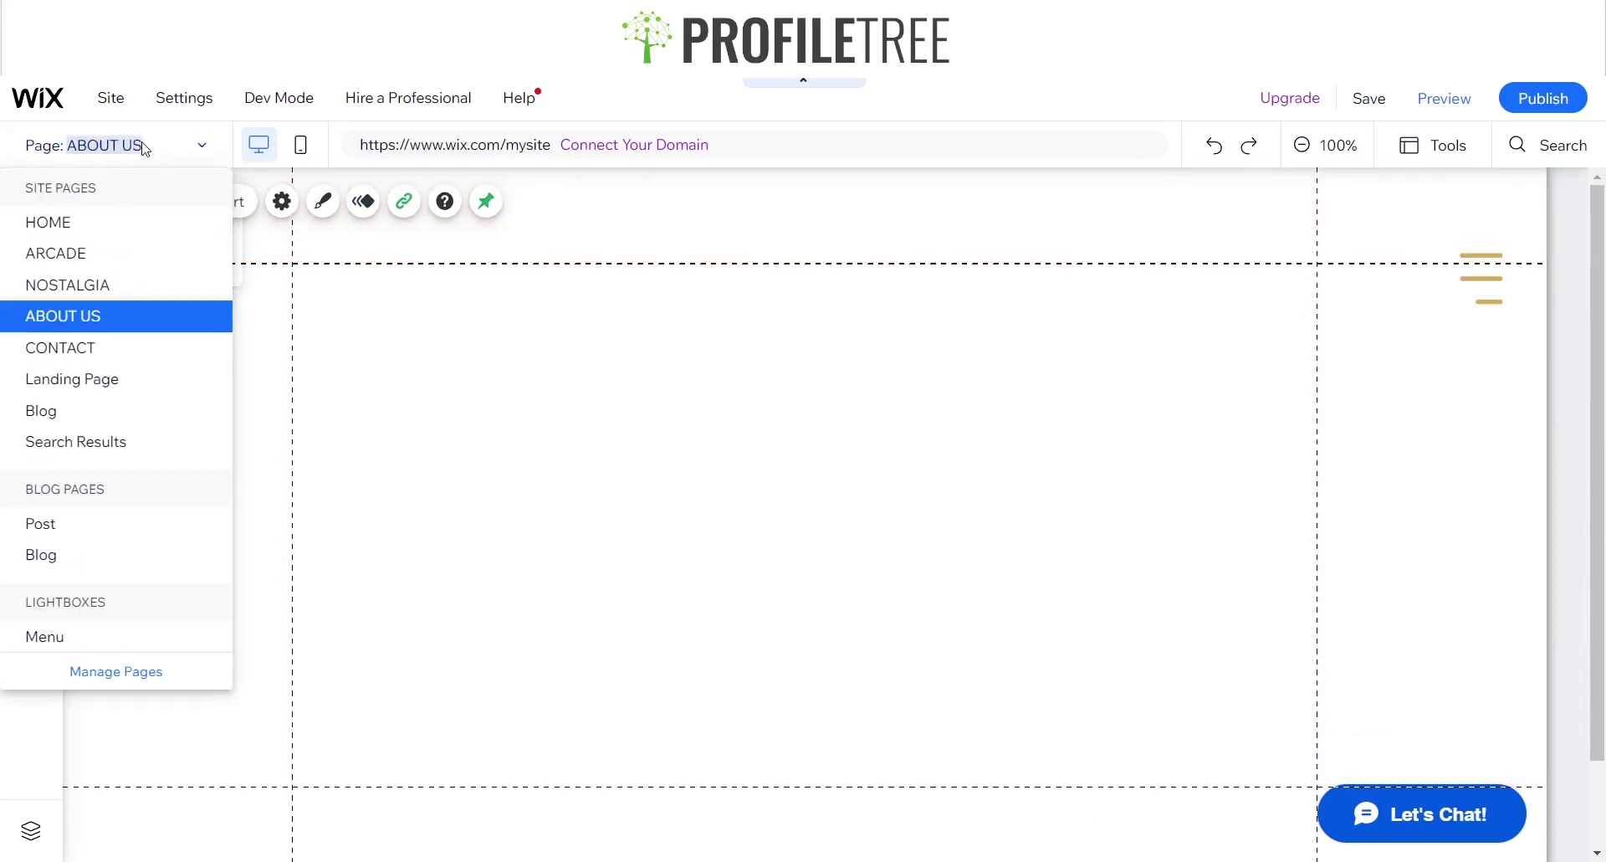
{"action": "left_click", "coordinate": [97, 233]}
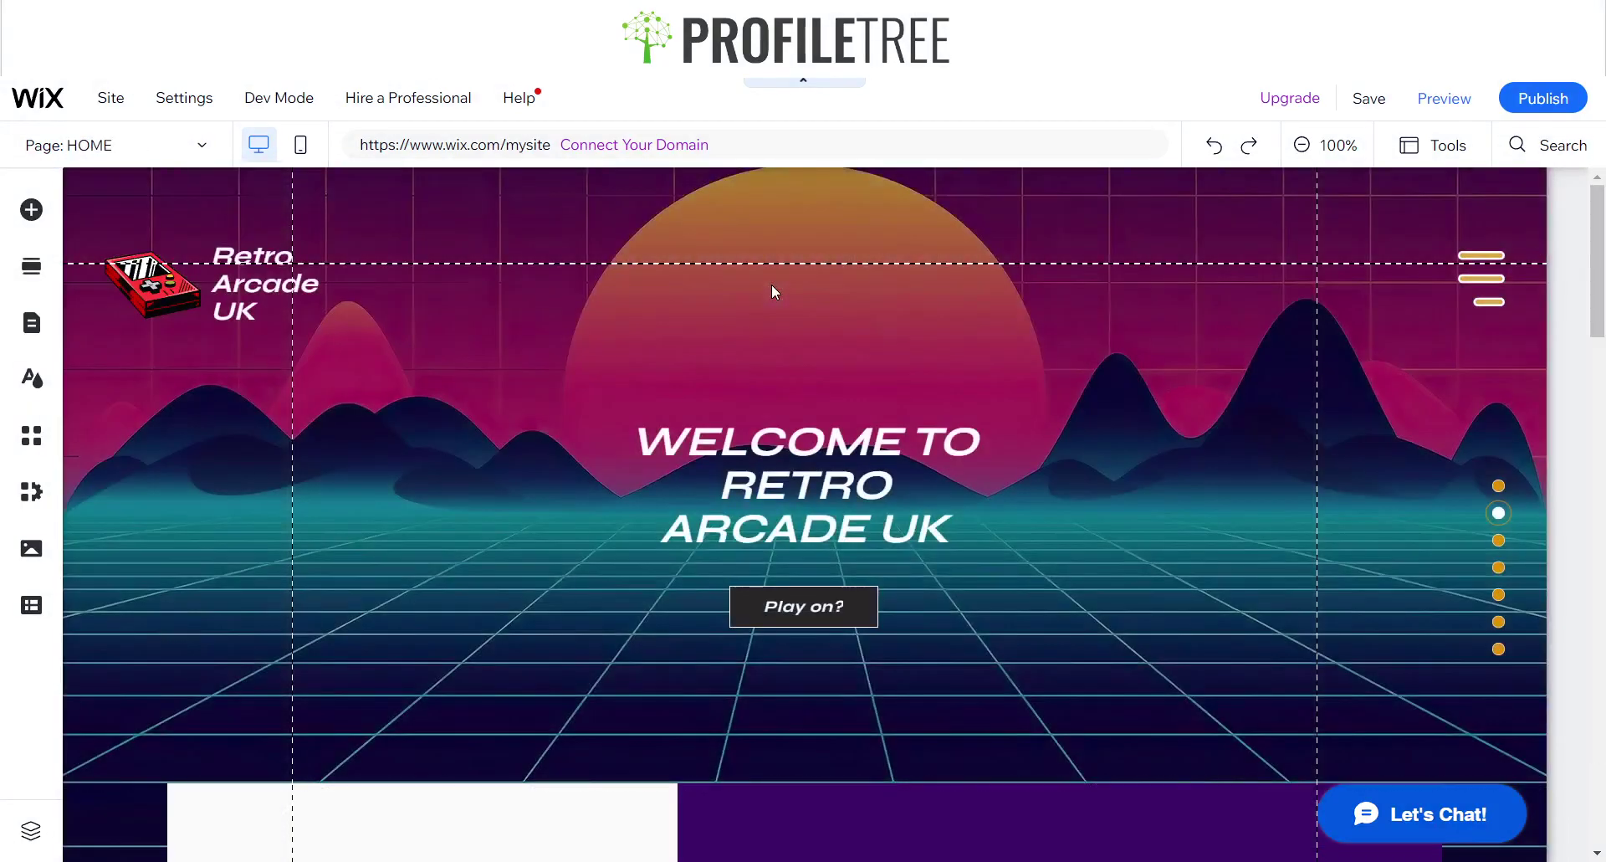
{"action": "scroll", "coordinate": [695, 256], "scroll_direction": "down", "scroll_amount": 1}
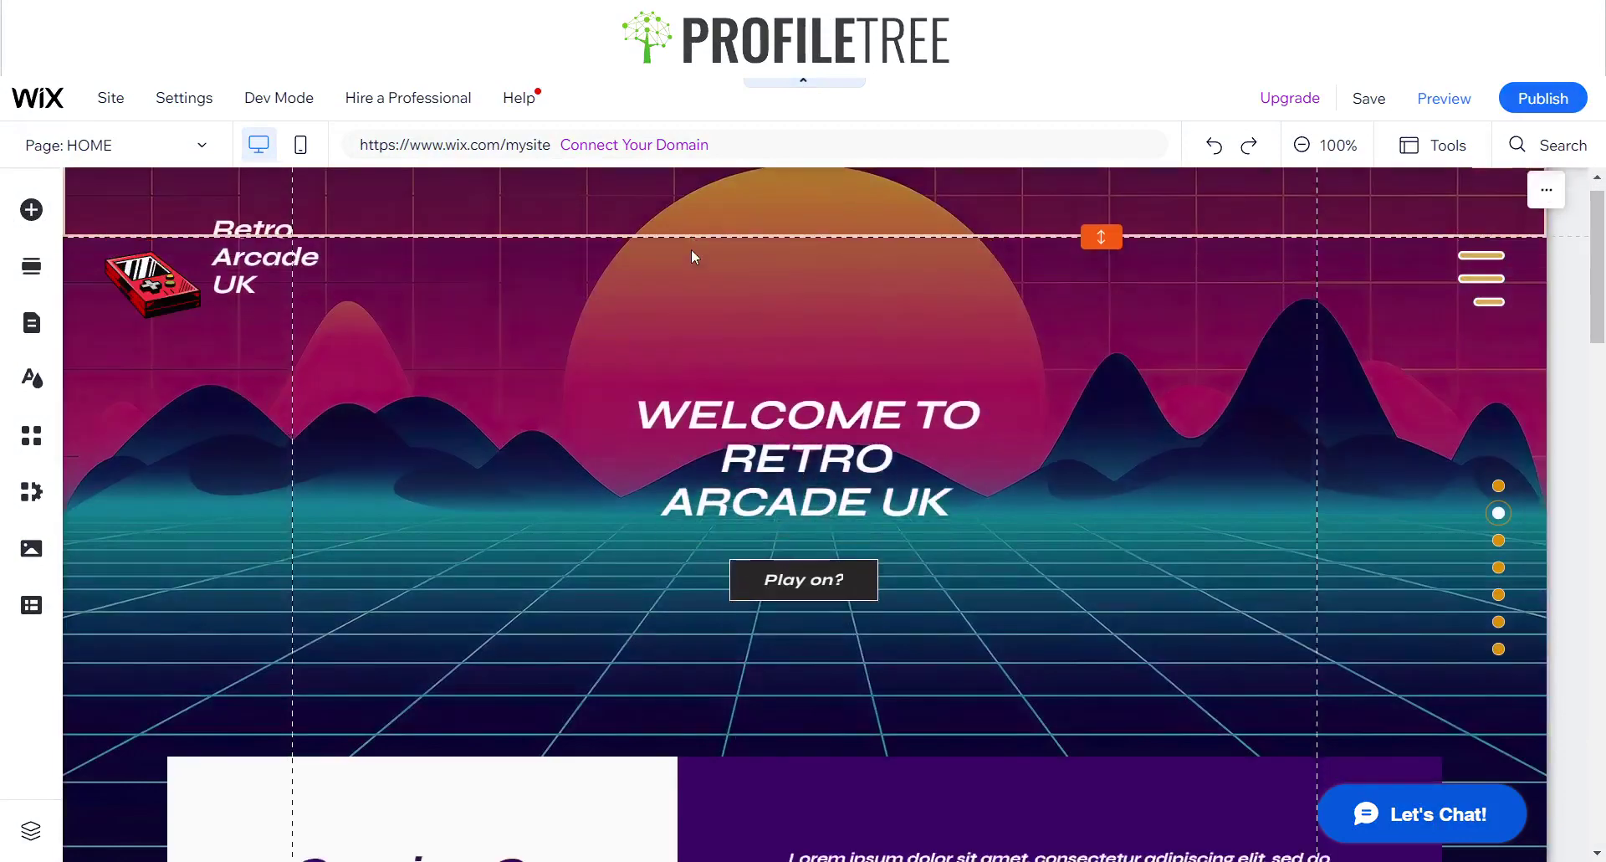
{"action": "scroll", "coordinate": [690, 255], "scroll_direction": "up", "scroll_amount": 1}
{"action": "scroll", "coordinate": [830, 284], "scroll_direction": "down", "scroll_amount": 3}
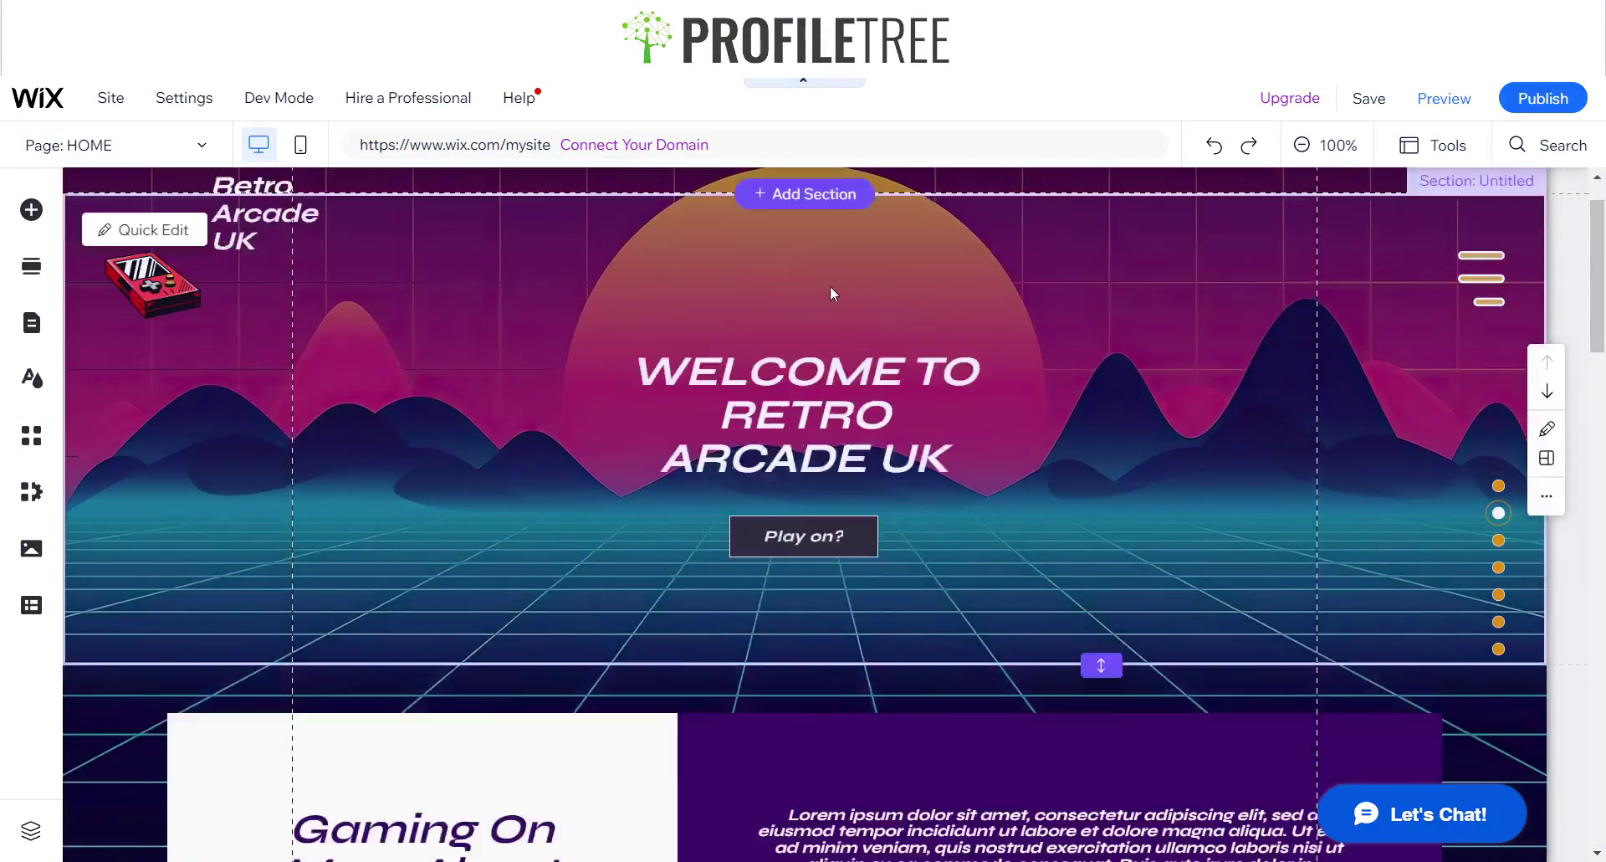
{"action": "scroll", "coordinate": [830, 285], "scroll_direction": "up", "scroll_amount": 3}
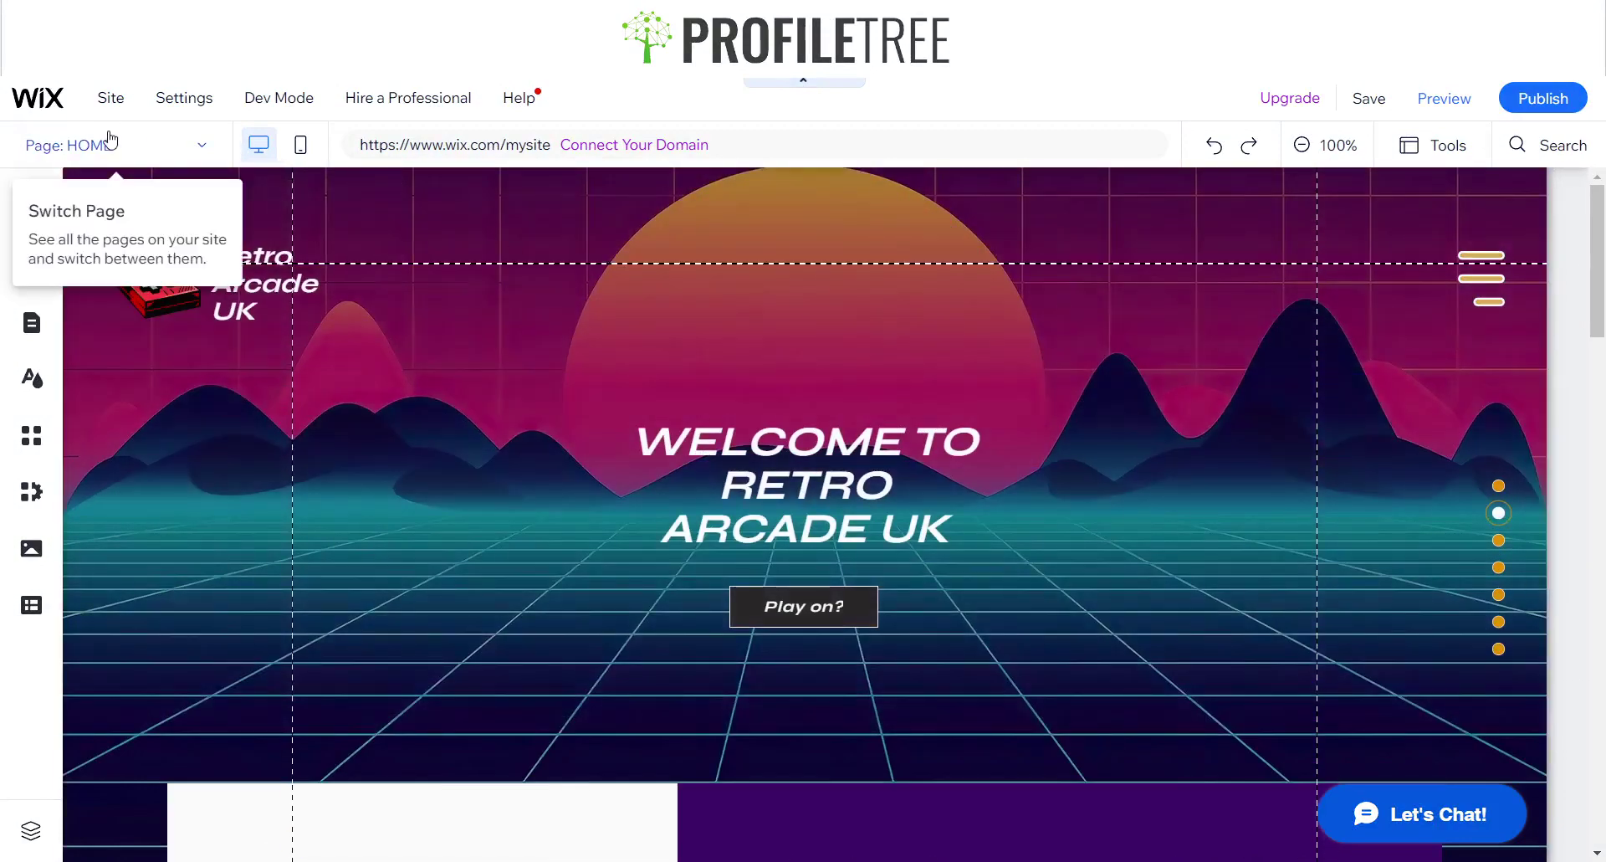
{"action": "left_click", "coordinate": [110, 140]}
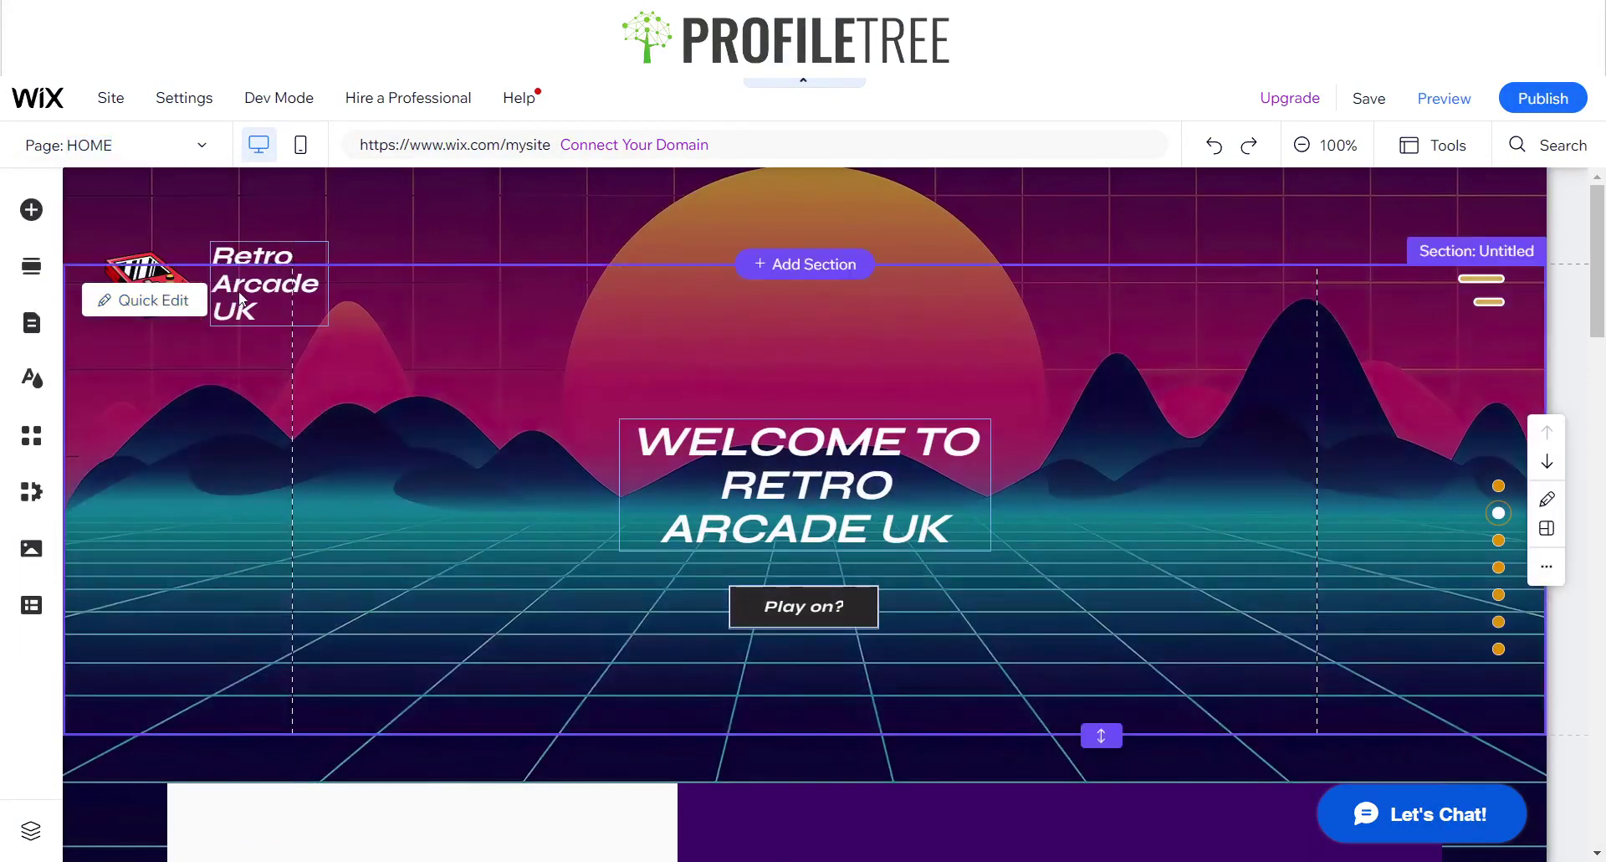
{"action": "left_click", "coordinate": [155, 145]}
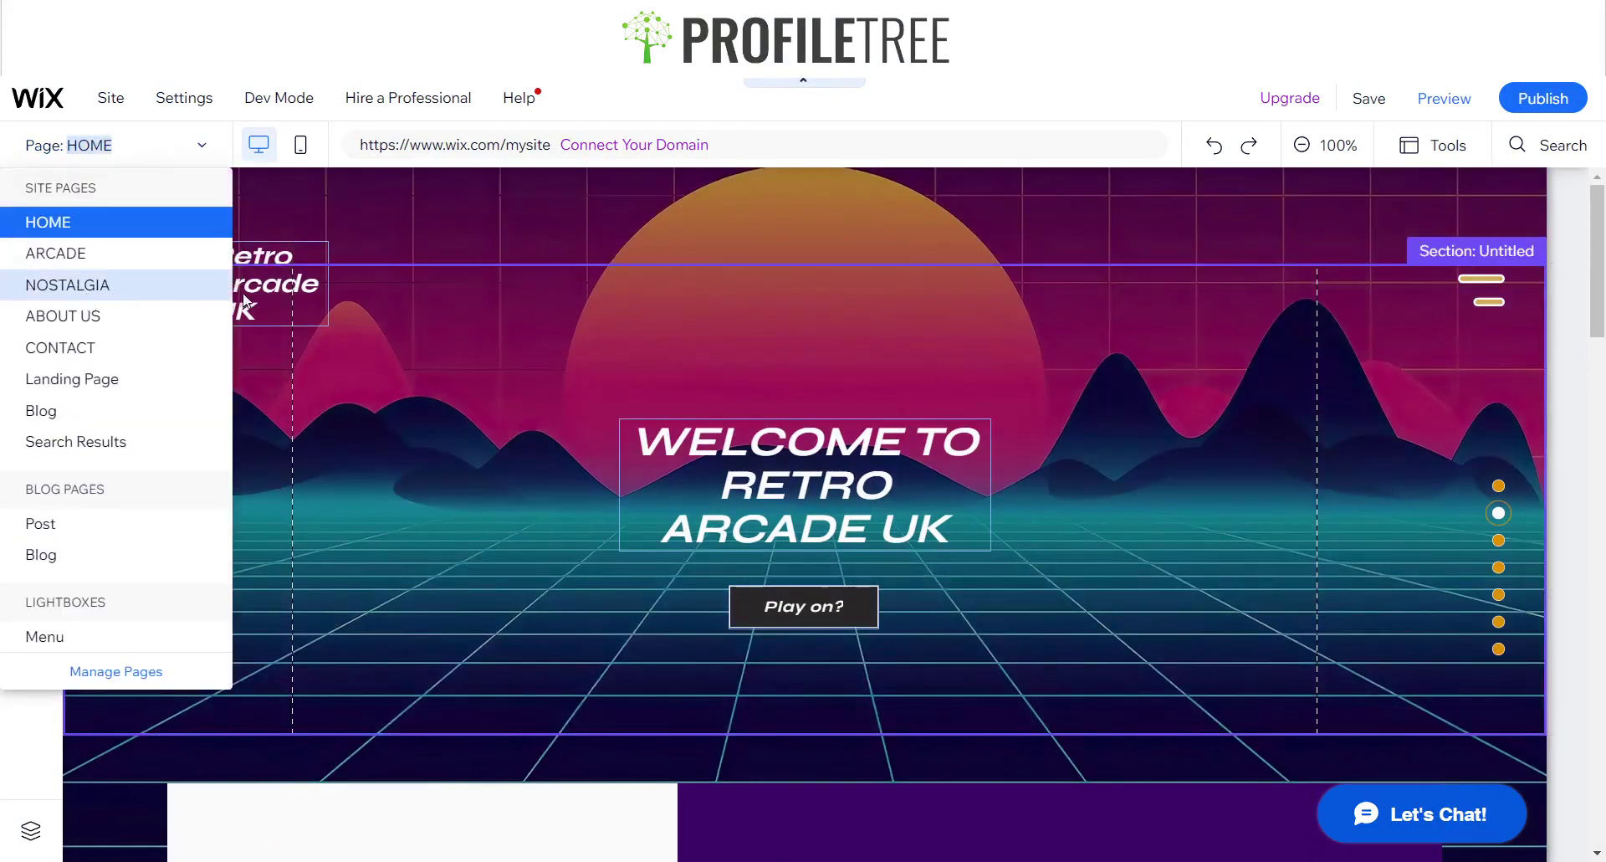
{"action": "right_click", "coordinate": [272, 350]}
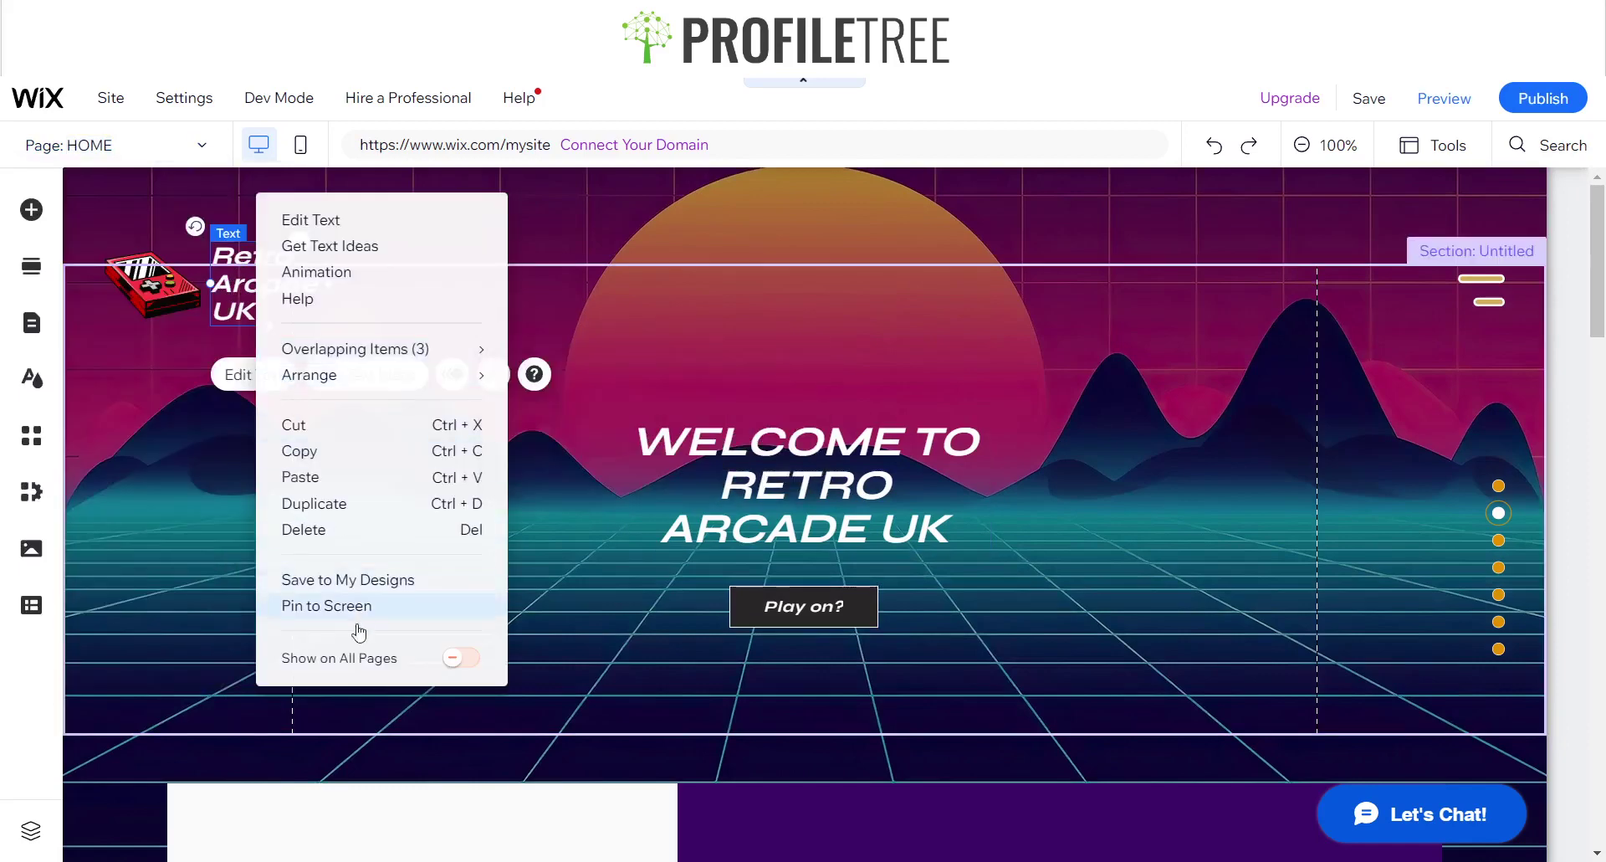
{"action": "left_click", "coordinate": [462, 657]}
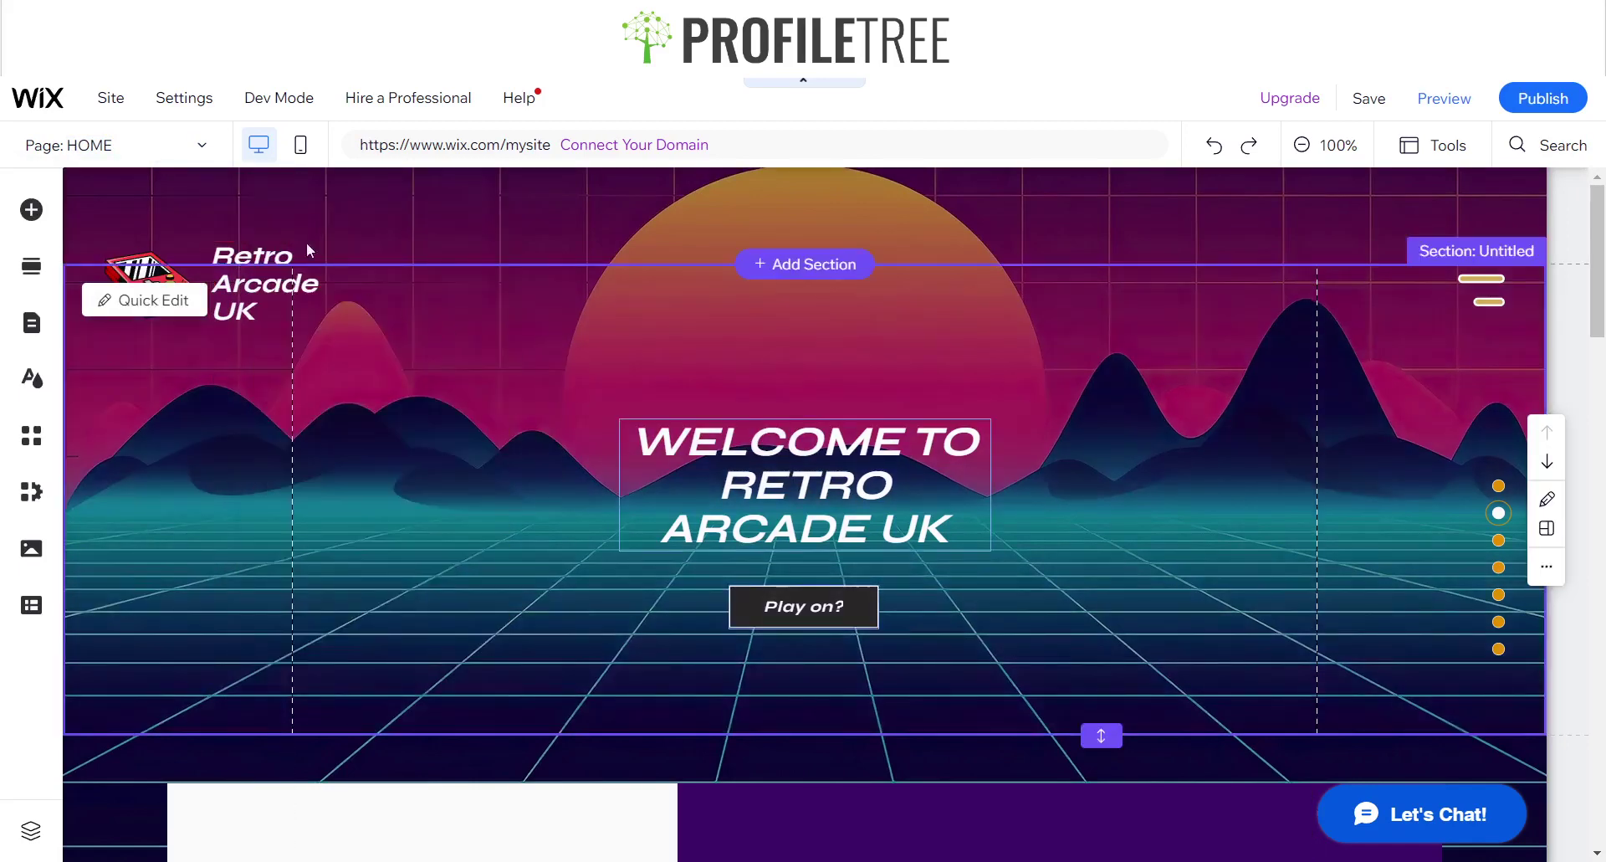
Go to the ABOUT US page and set its page background to the site image Retro.jpg.
{"action": "left_click", "coordinate": [123, 147]}
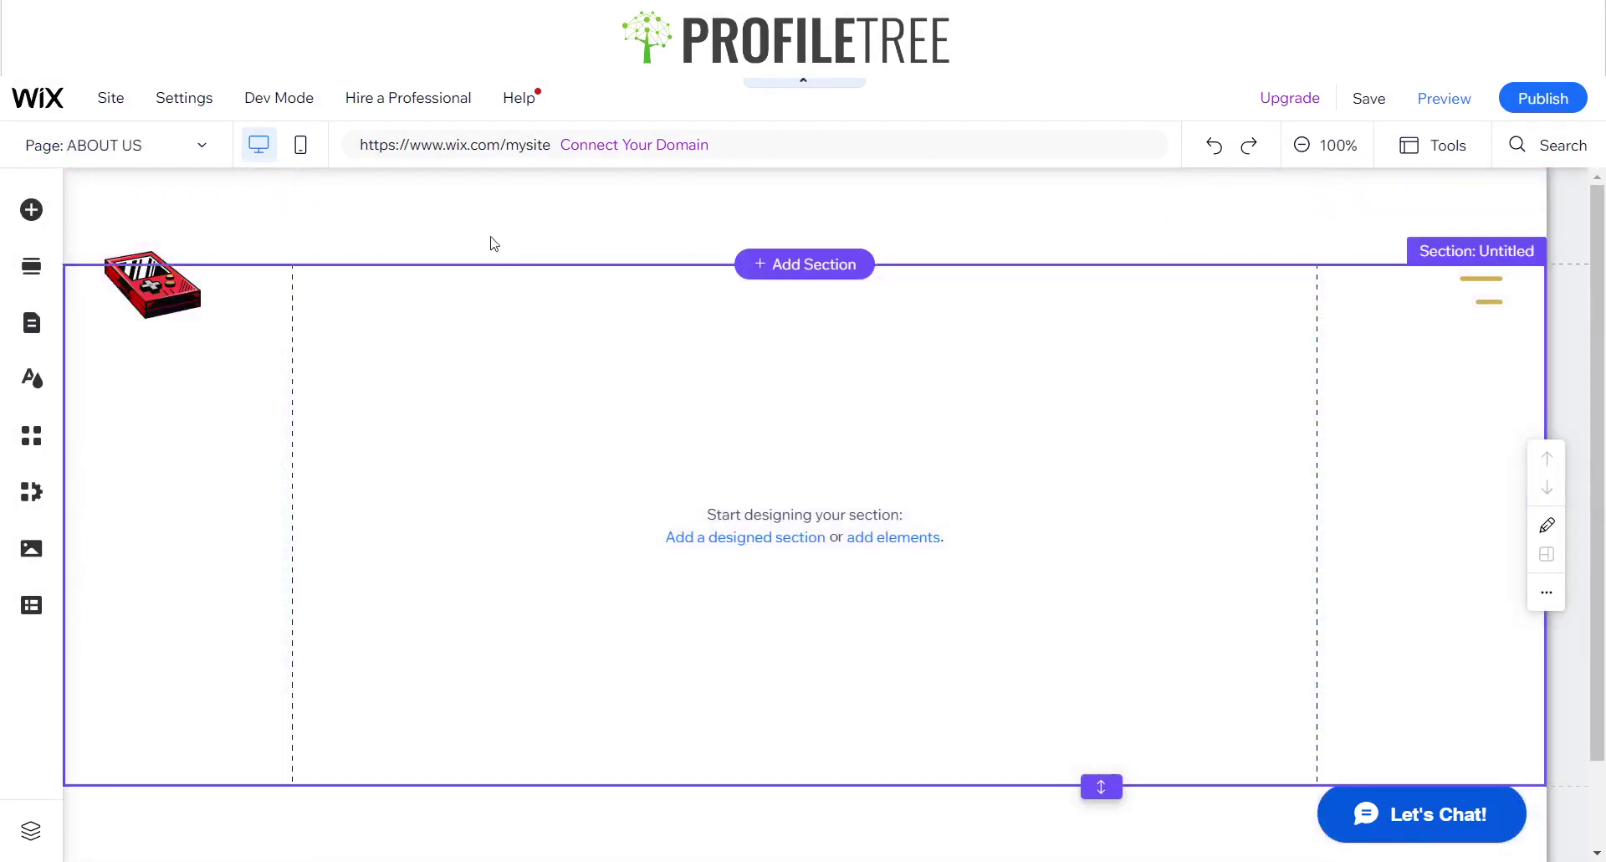
{"action": "left_click", "coordinate": [31, 381]}
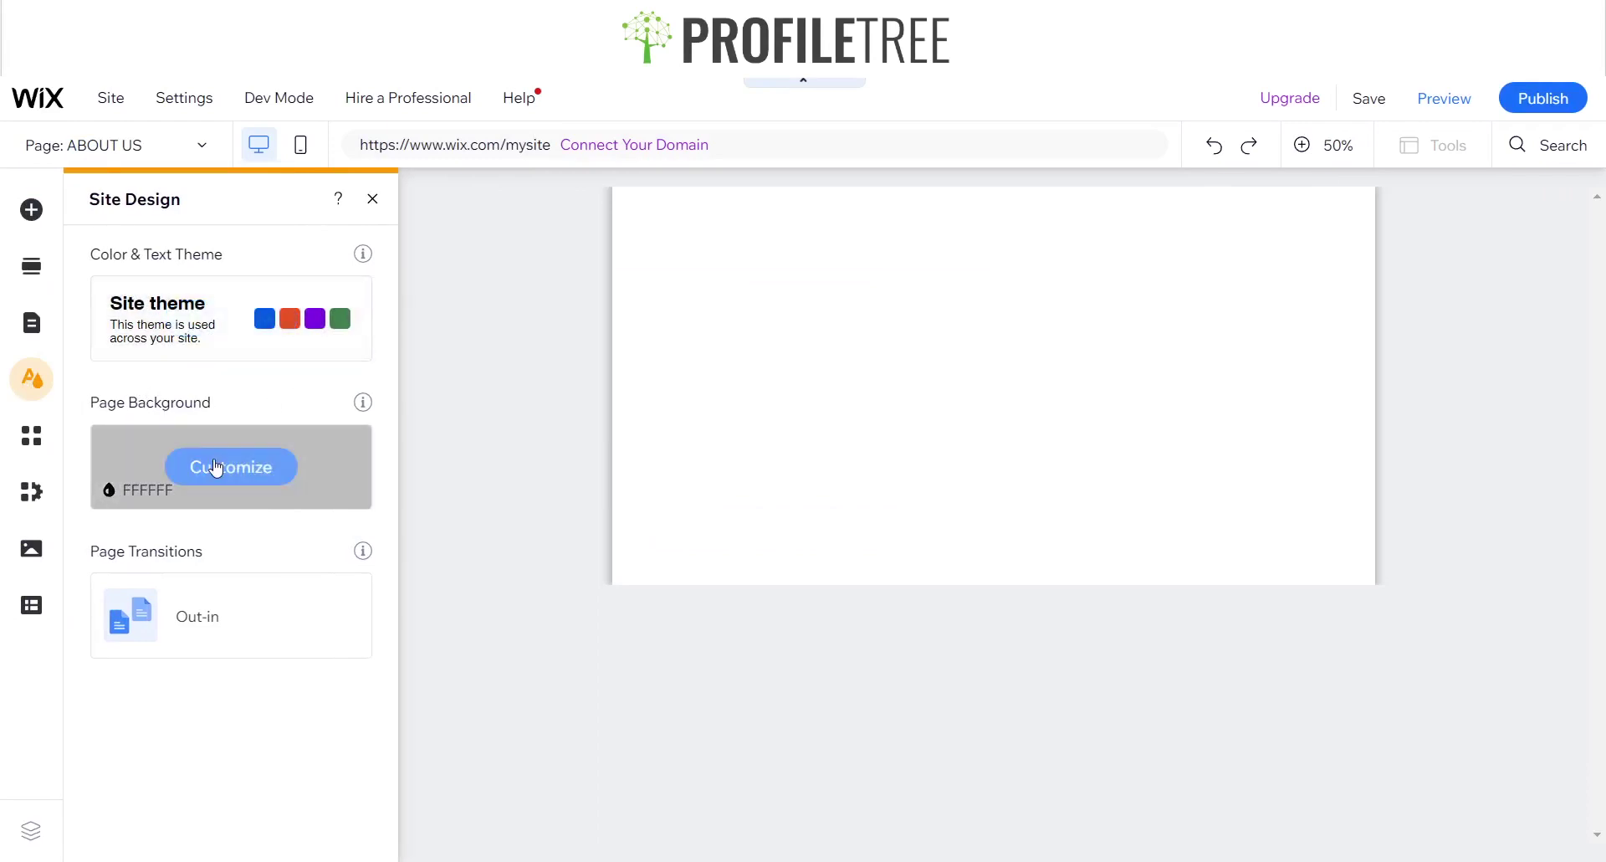
{"action": "left_click", "coordinate": [216, 467]}
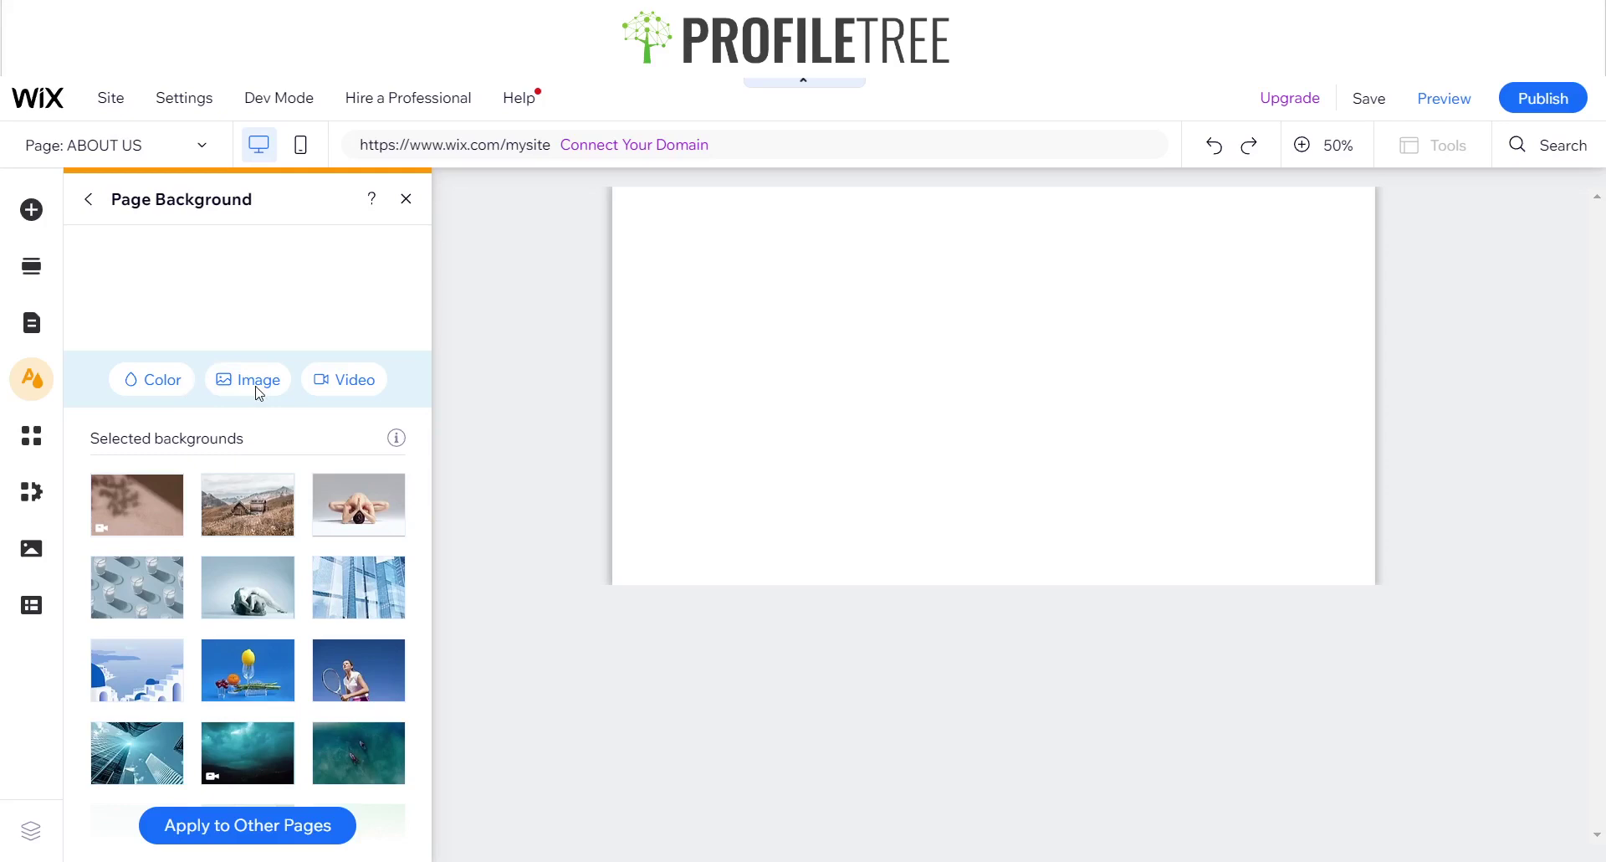
{"action": "left_click", "coordinate": [315, 395]}
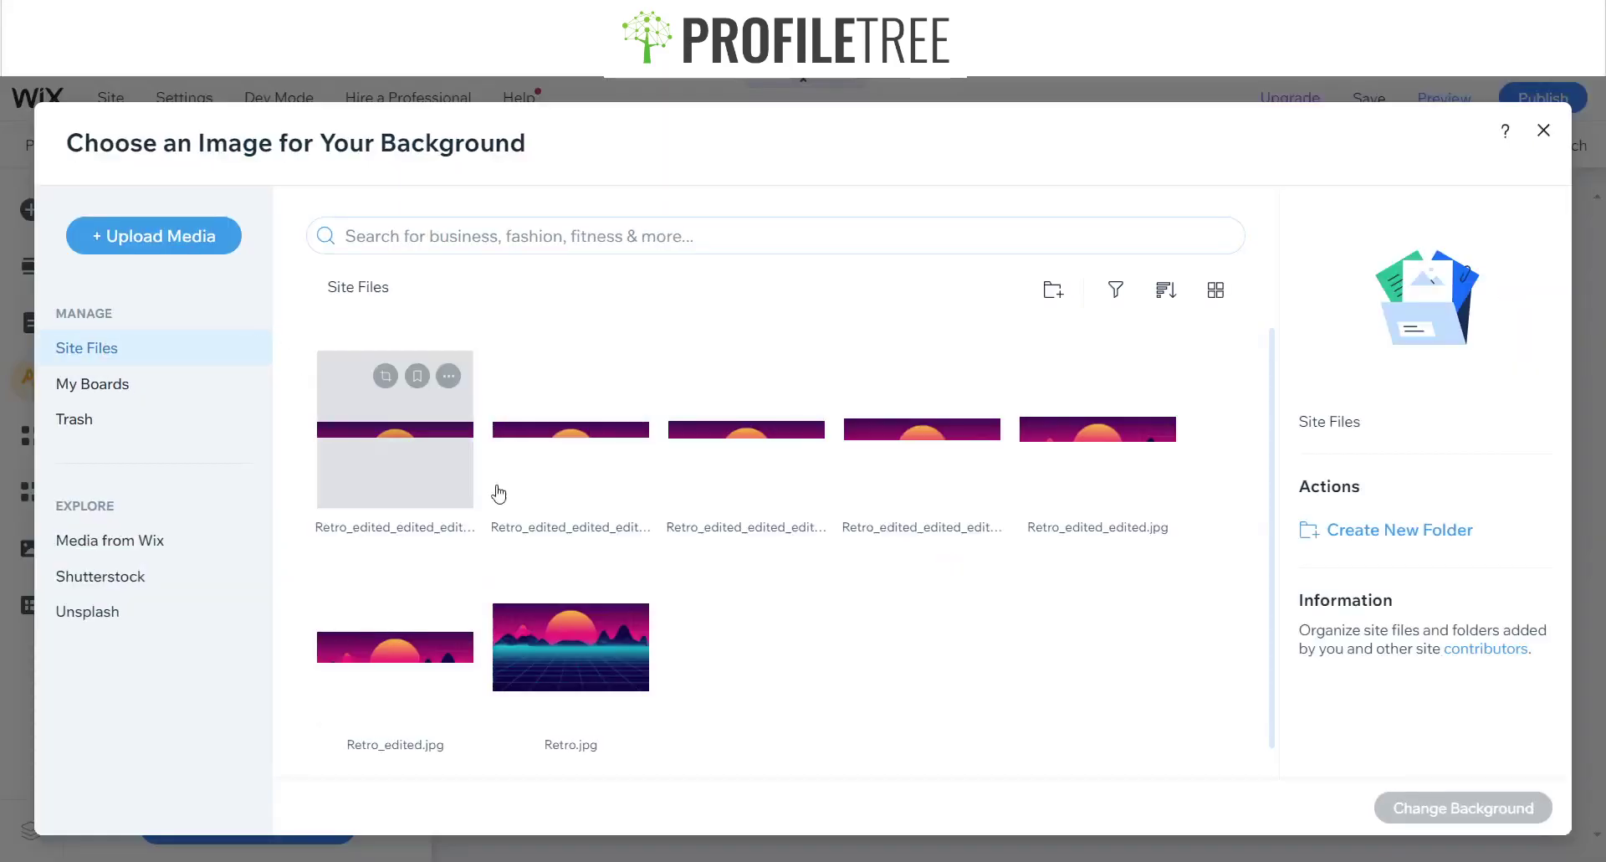
{"action": "left_click", "coordinate": [559, 655]}
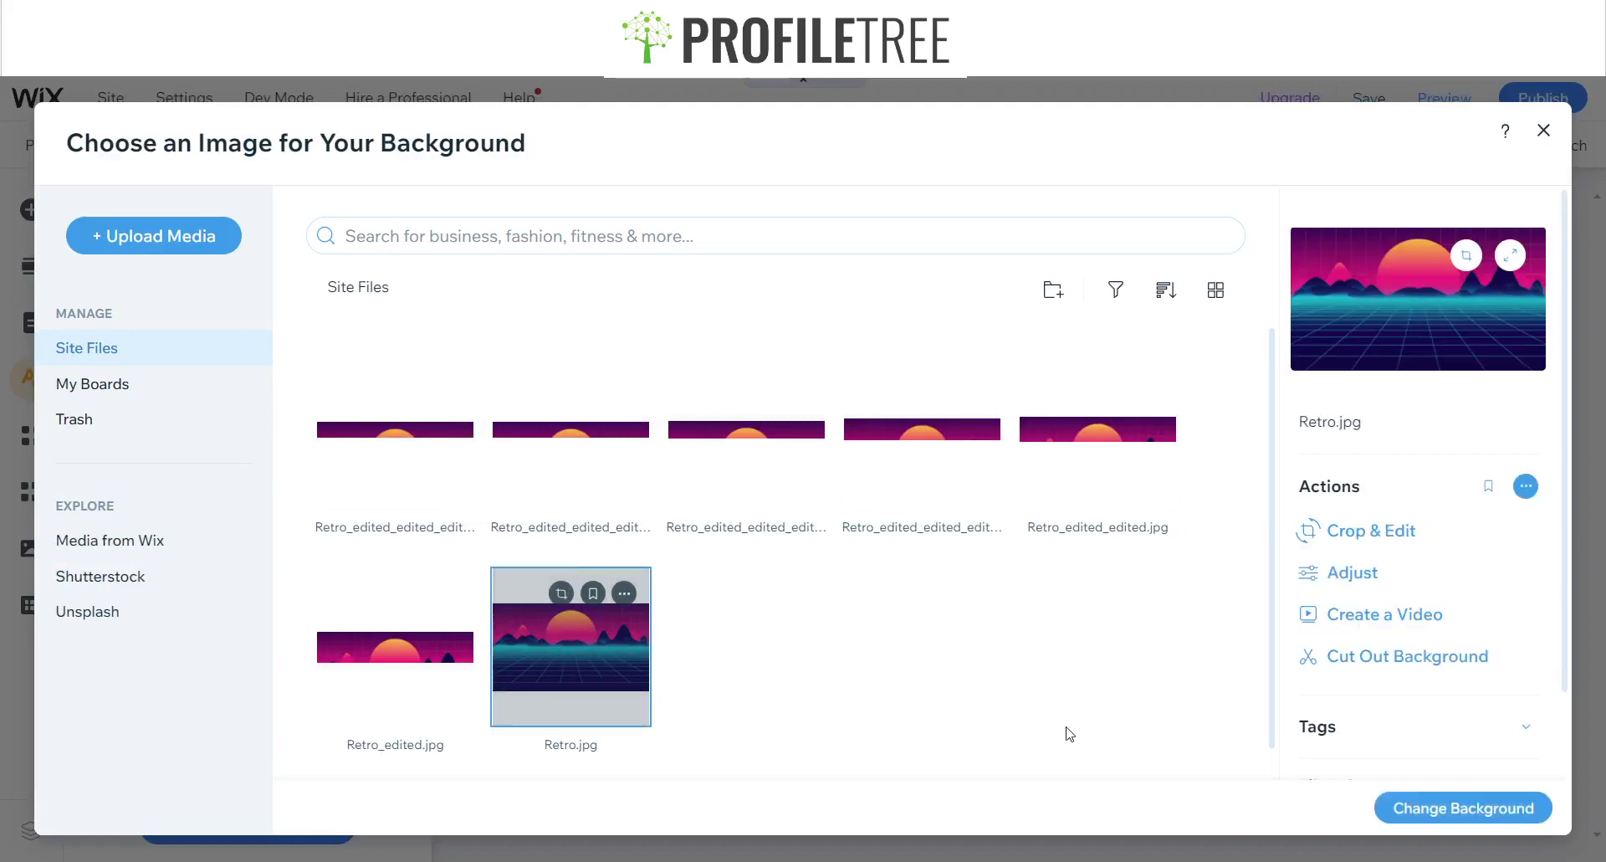
{"action": "left_click", "coordinate": [1496, 824]}
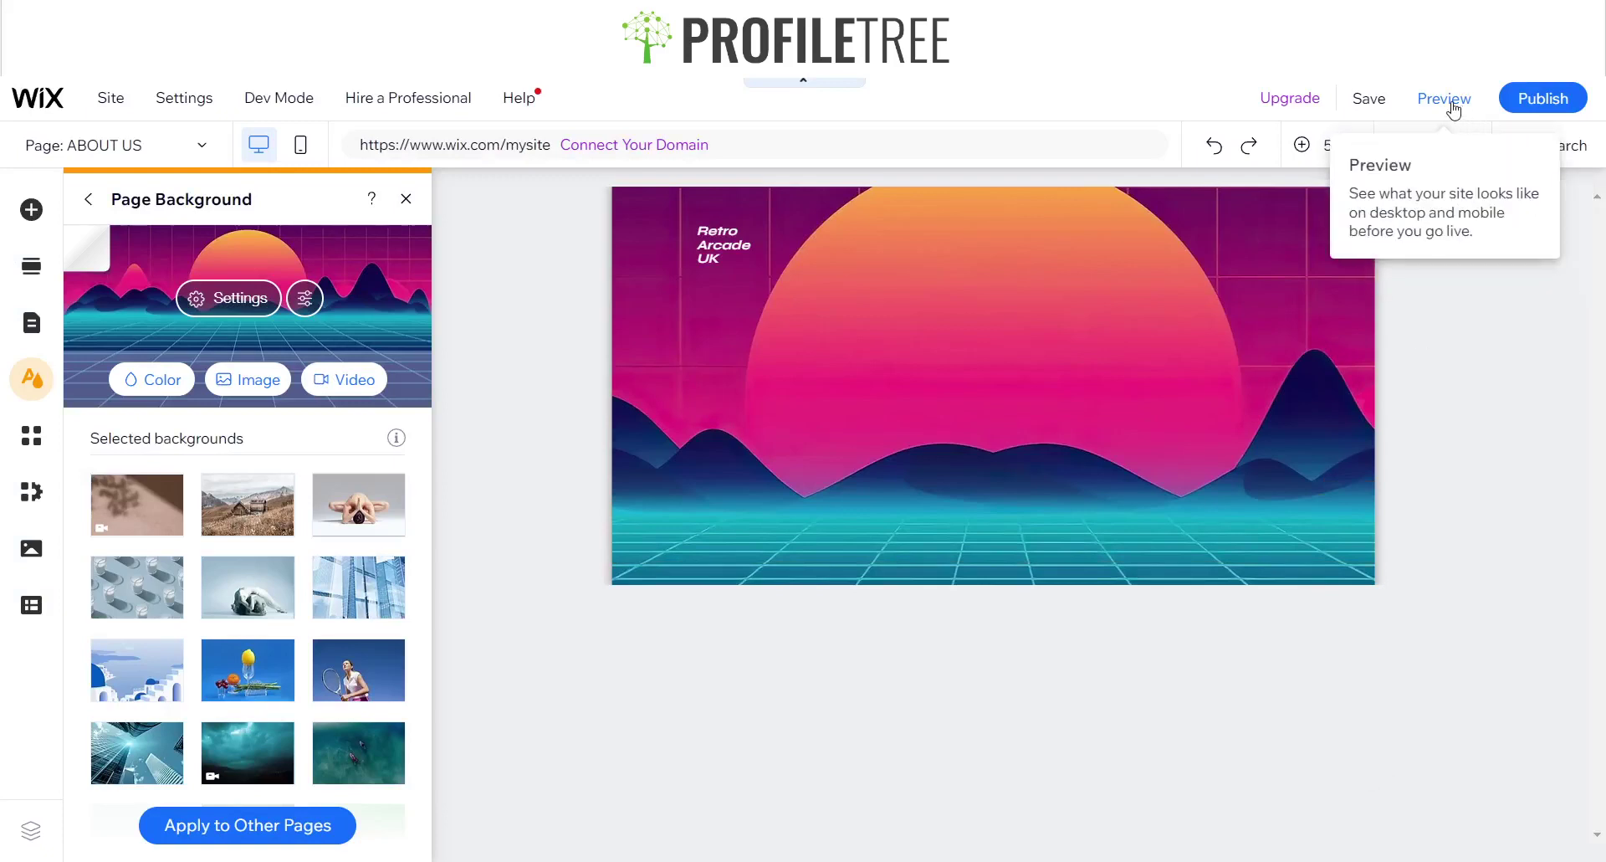
{"action": "left_click", "coordinate": [406, 199]}
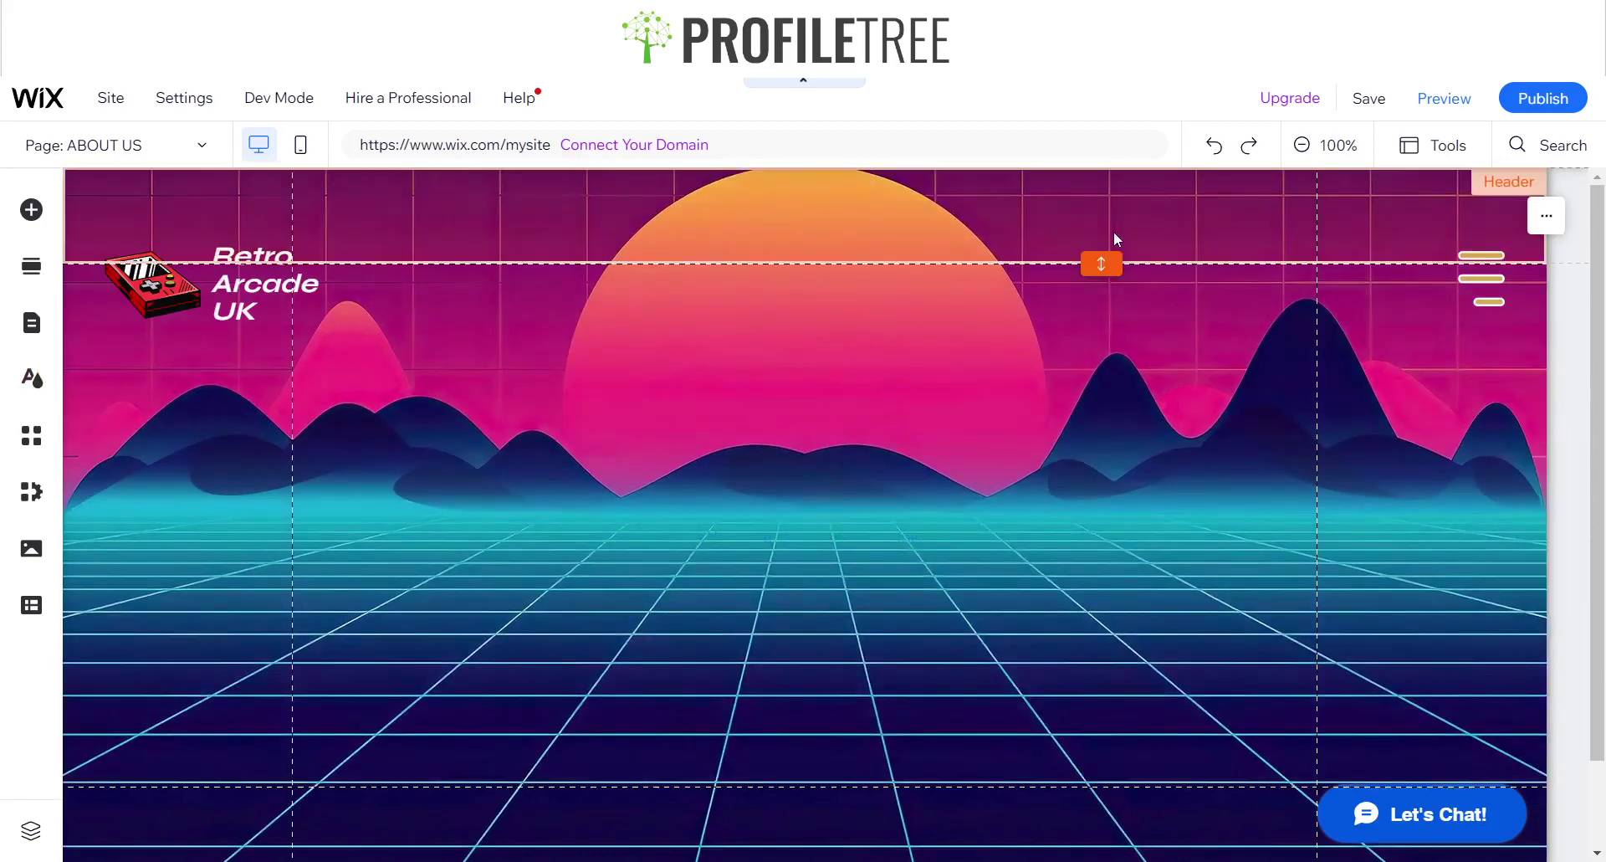
Set the height of the ABOUT US page's empty section to 290 px.
{"action": "scroll", "coordinate": [676, 413], "scroll_direction": "down", "scroll_amount": 1}
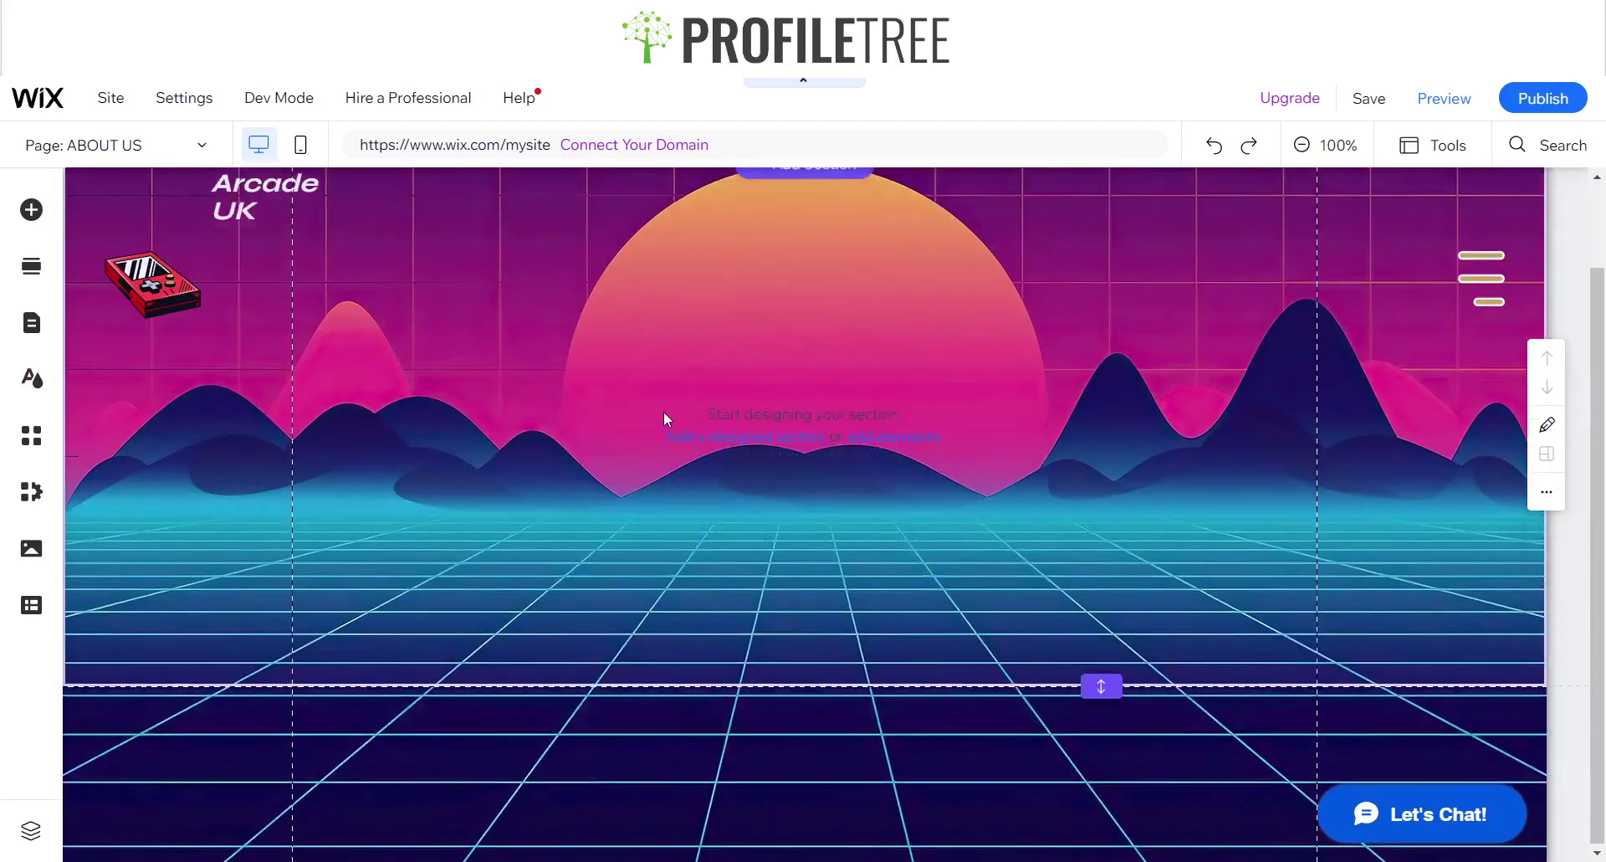
{"action": "scroll", "coordinate": [666, 414], "scroll_direction": "up", "scroll_amount": 1}
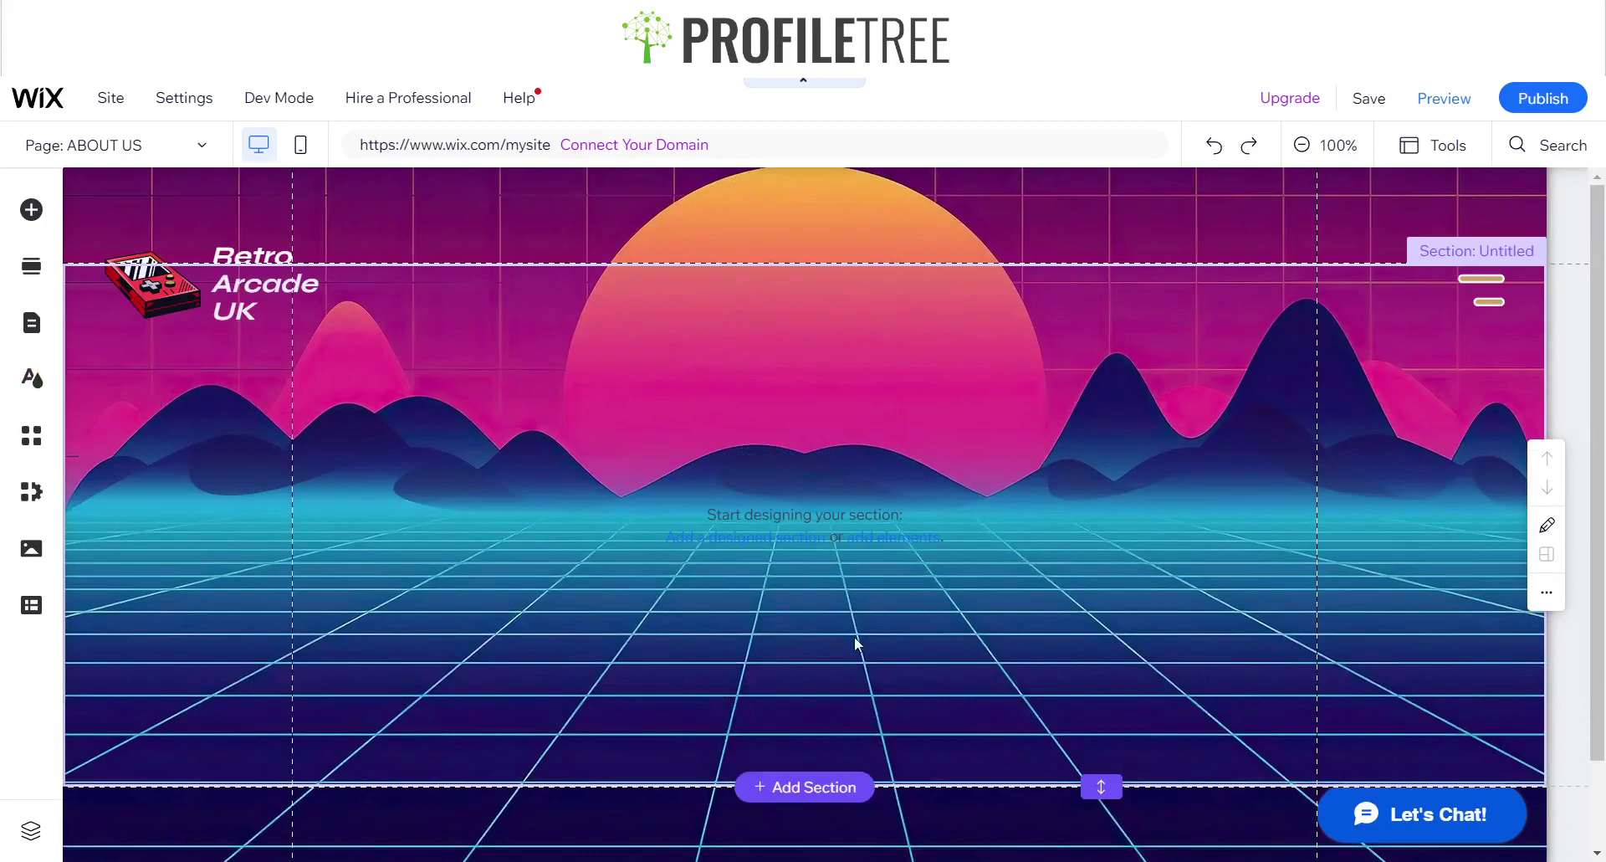
{"action": "scroll", "coordinate": [502, 570], "scroll_direction": "down", "scroll_amount": 1}
{"action": "scroll", "coordinate": [616, 561], "scroll_direction": "up", "scroll_amount": 1}
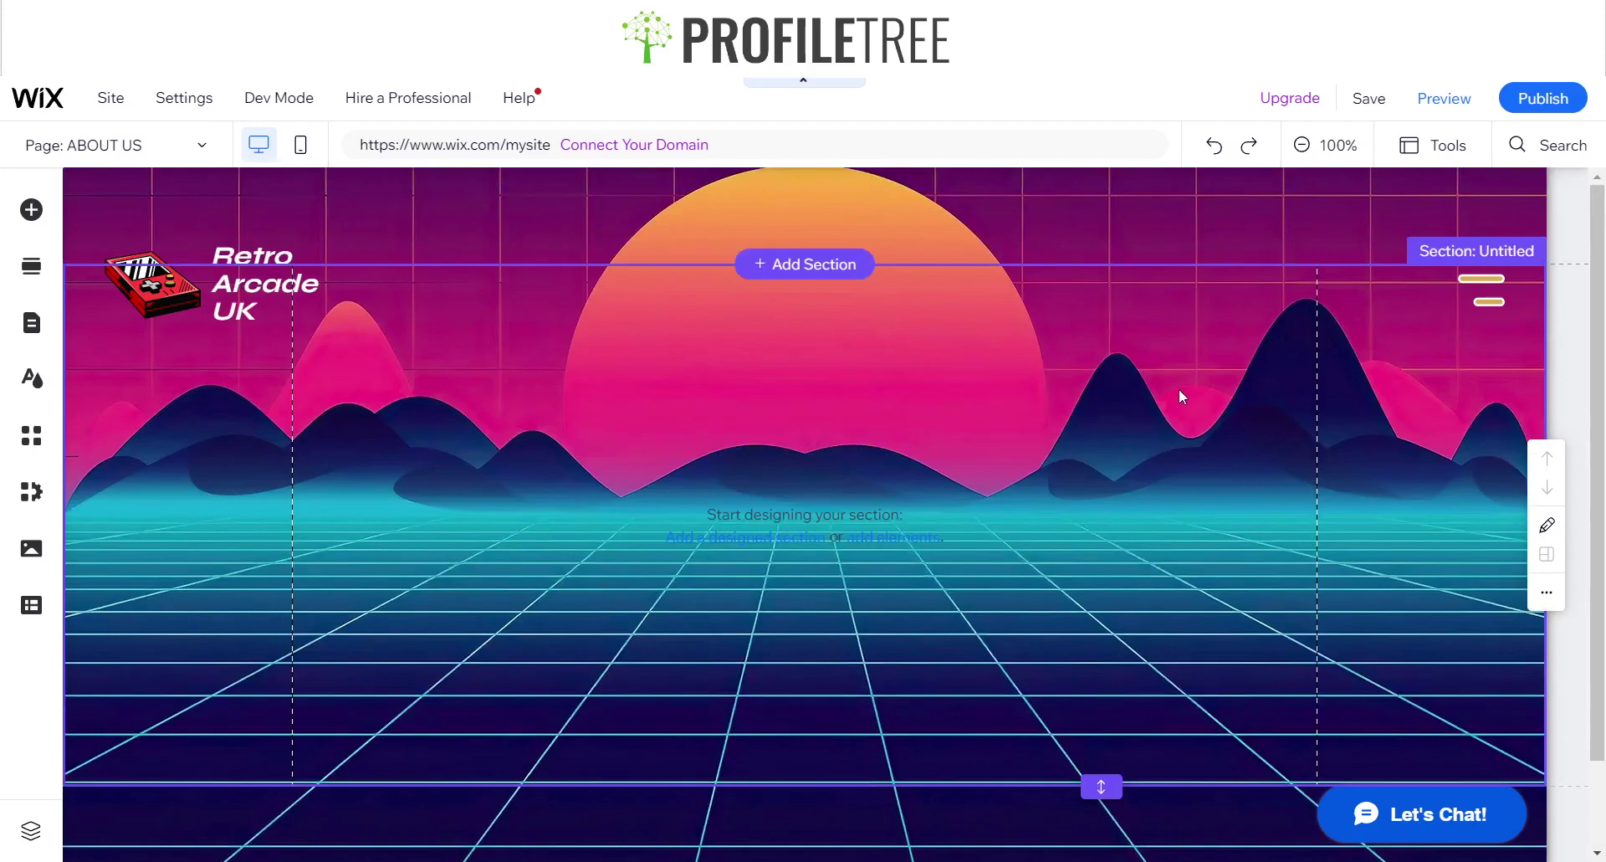
{"action": "left_click", "coordinate": [1149, 391]}
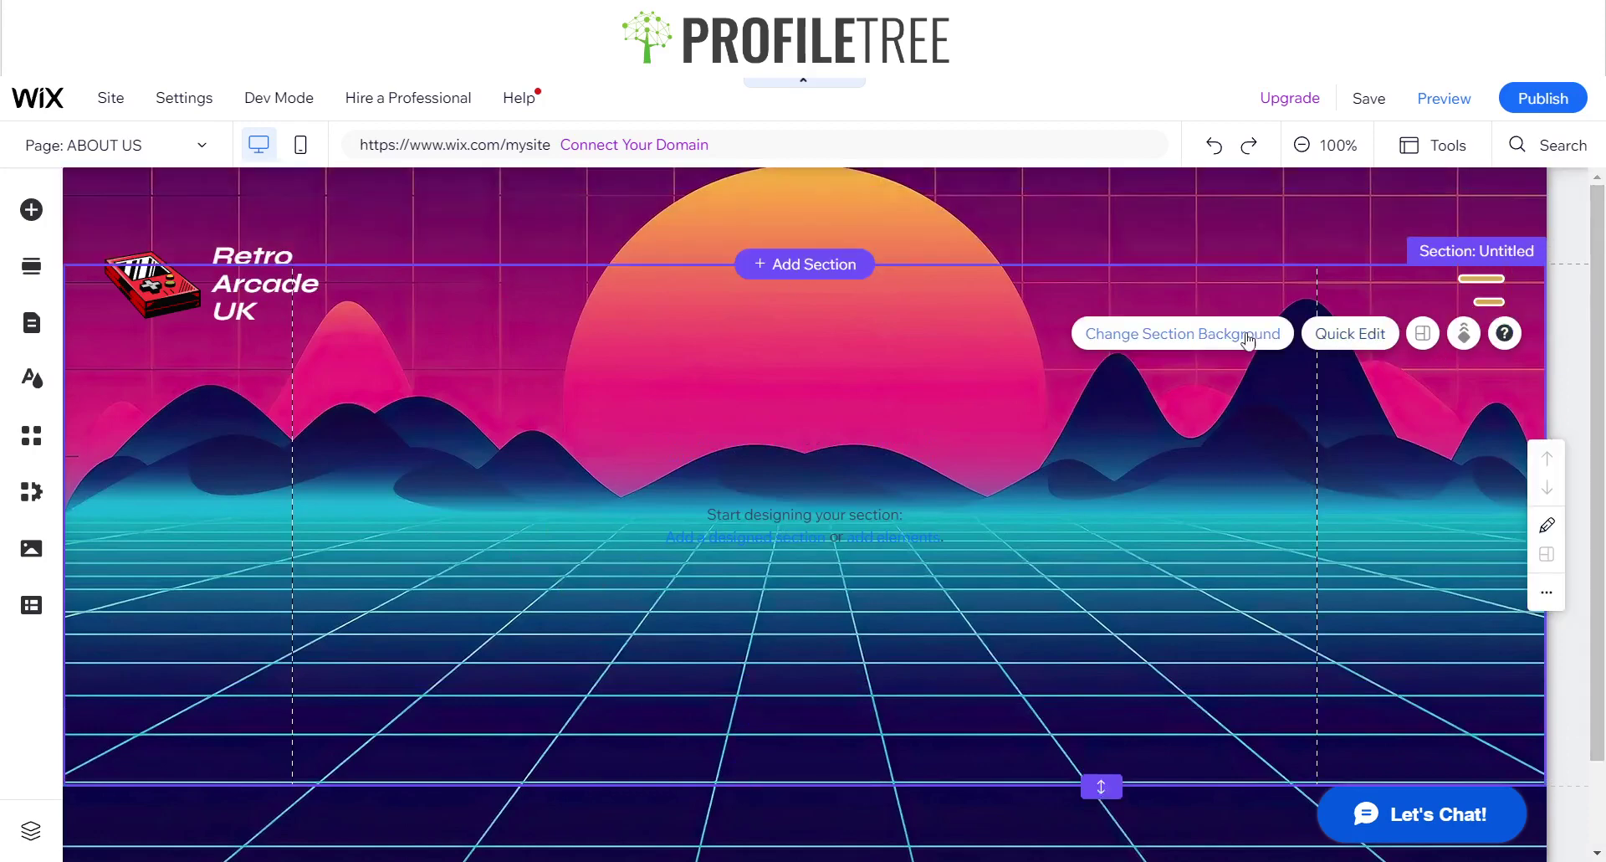
{"action": "left_click", "coordinate": [1433, 145]}
{"action": "left_click", "coordinate": [1434, 214]}
{"action": "left_click", "coordinate": [1470, 631]}
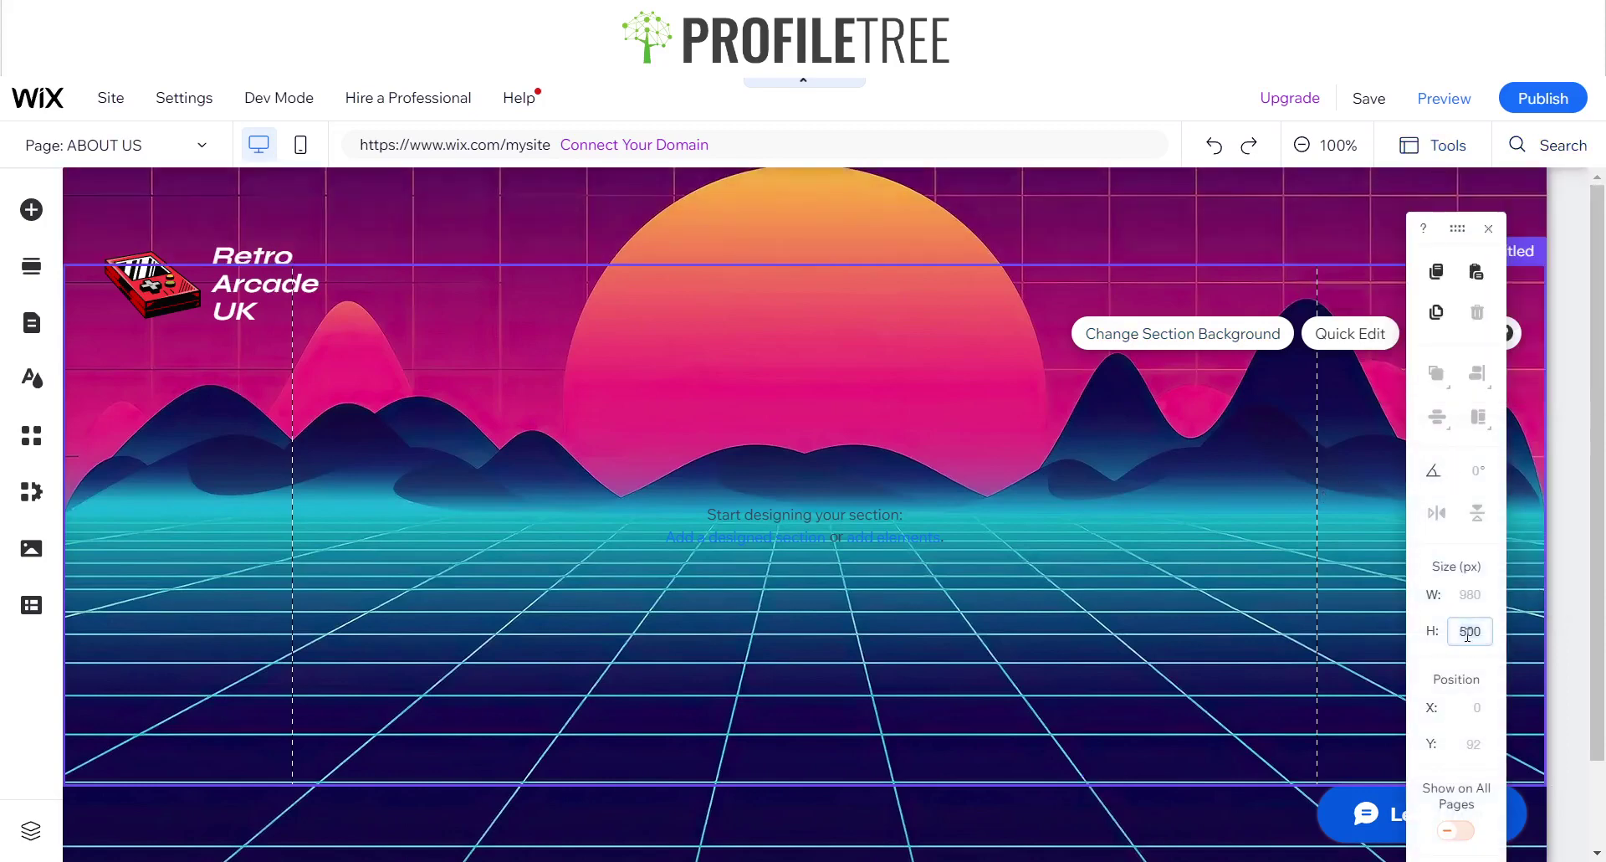
{"action": "type", "text": "290"}
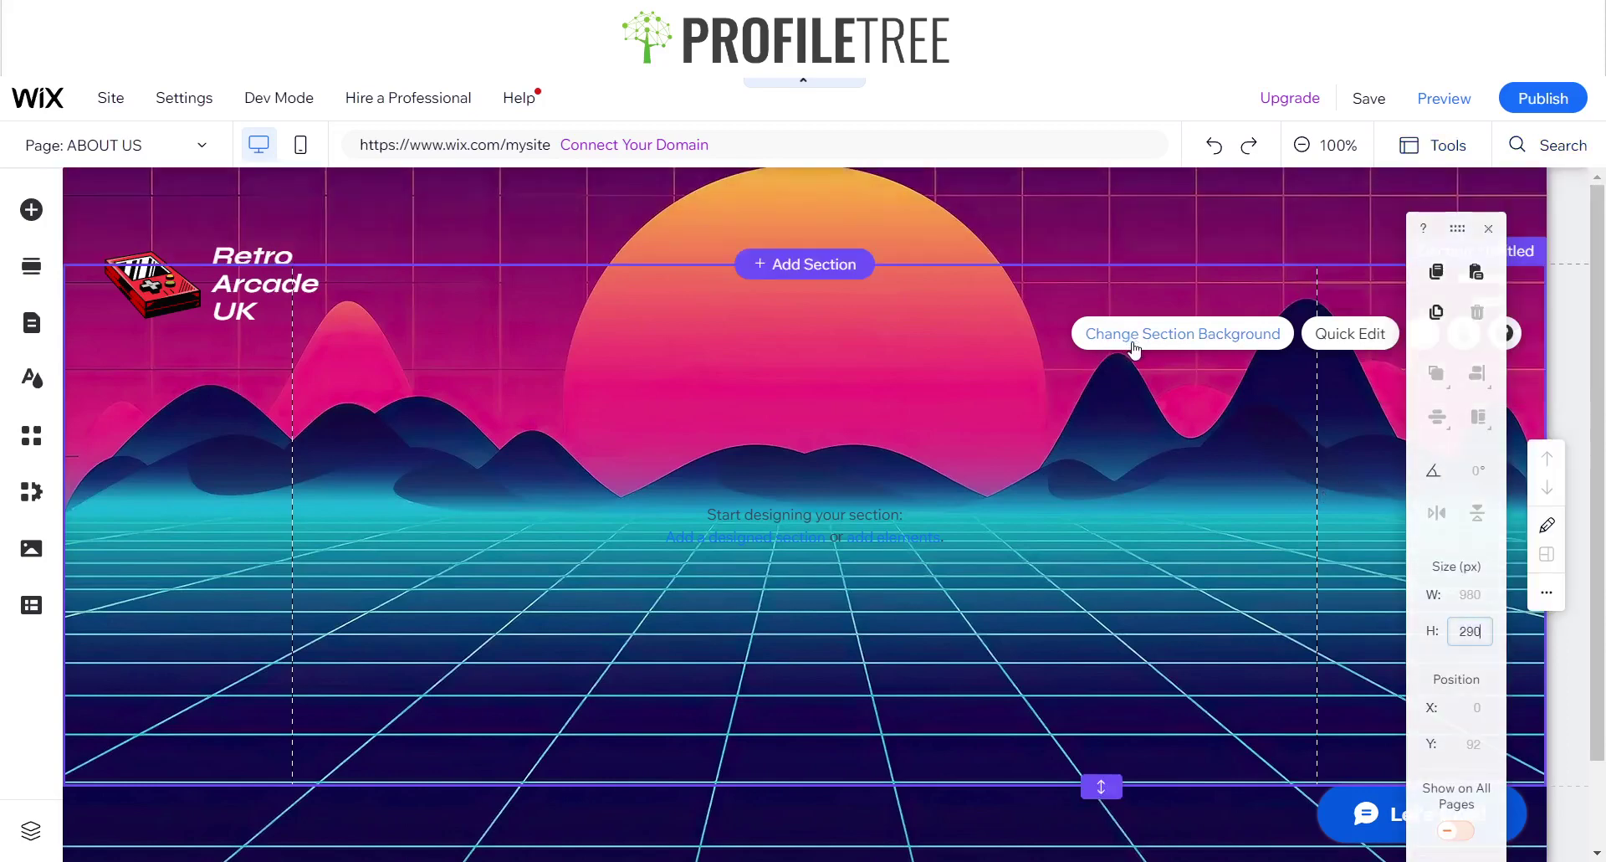
{"action": "key", "text": "Return"}
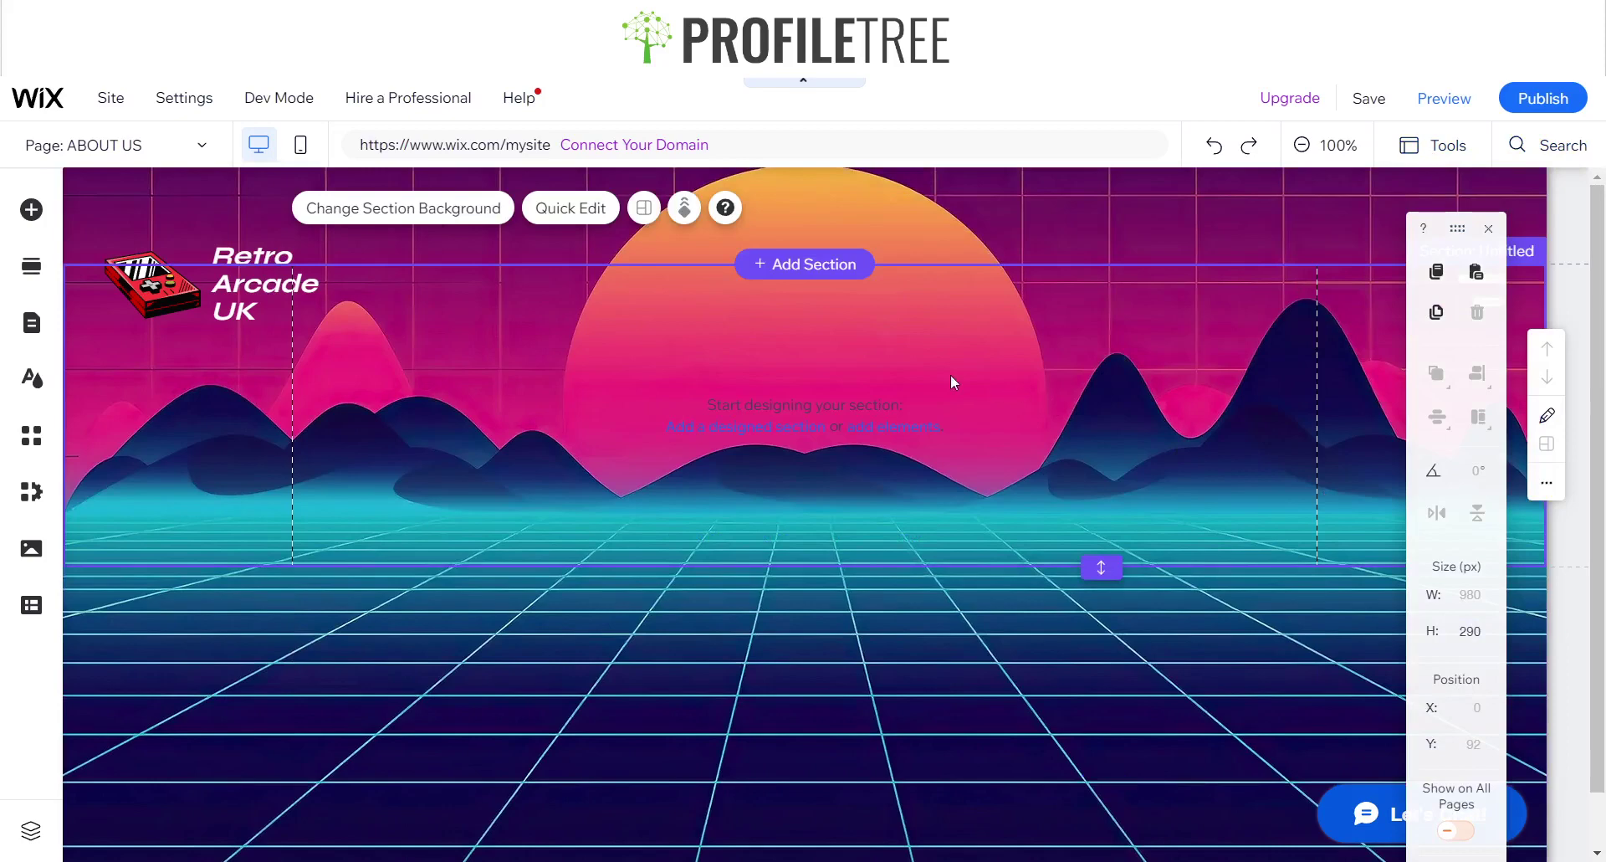
{"action": "left_click", "coordinate": [1488, 228]}
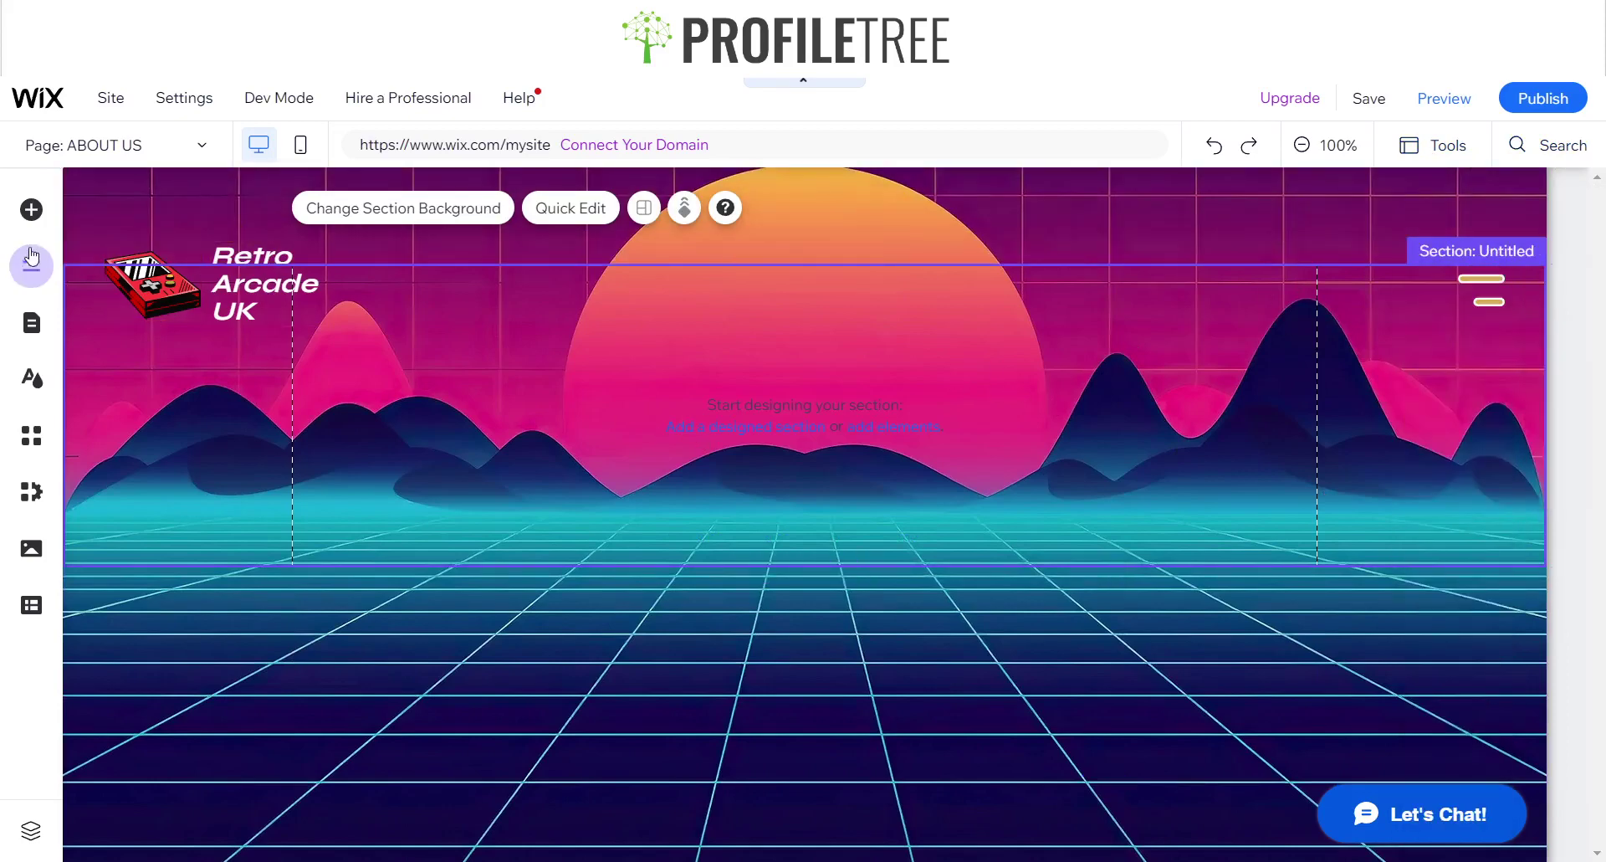
Duplicate the Retro Arcade UK text and move the copy to the middle of the section, over the sun.
{"action": "left_click", "coordinate": [261, 281]}
{"action": "key", "text": "ctrl+d"}
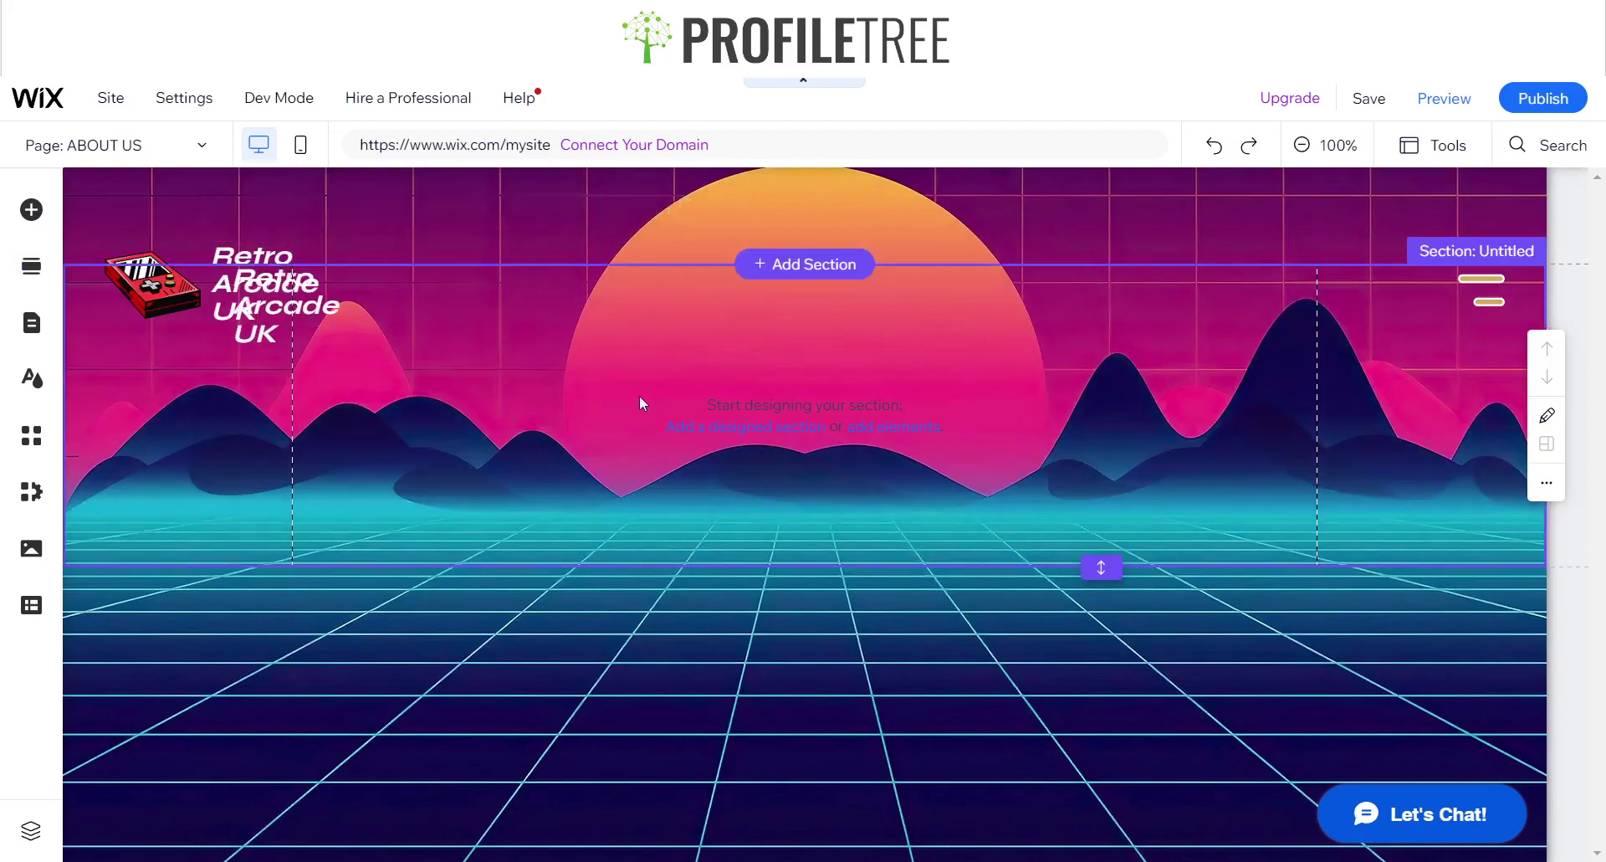
{"action": "left_click_drag", "start_coordinate": [342, 341], "coordinate": [817, 421]}
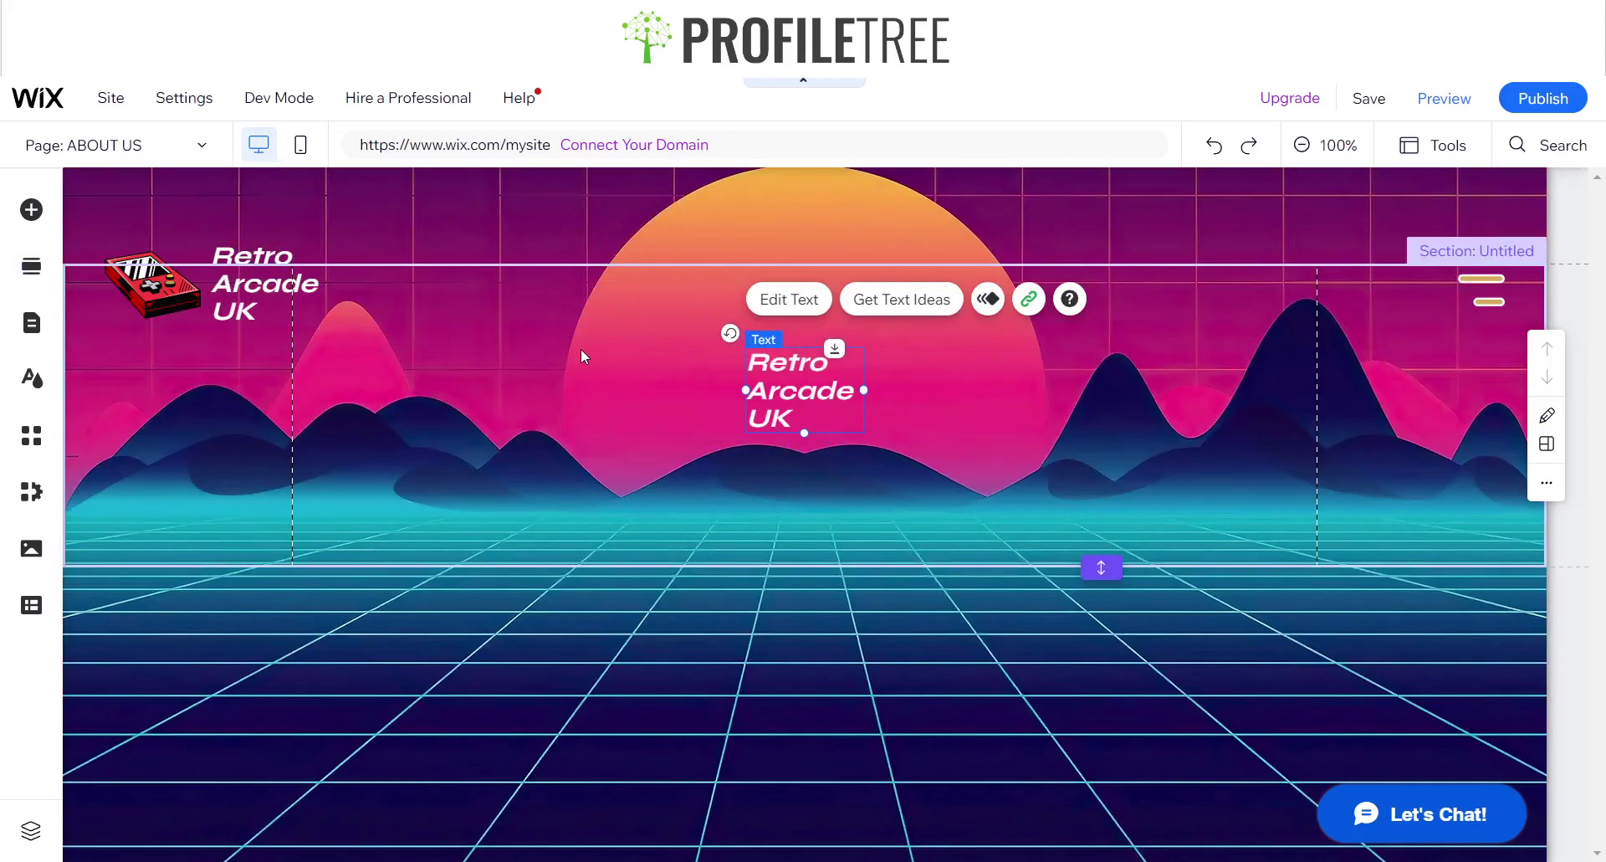
Replace the wording of the copied Retro Arcade UK text over the sun with ABOUT US.
{"action": "left_click", "coordinate": [789, 299]}
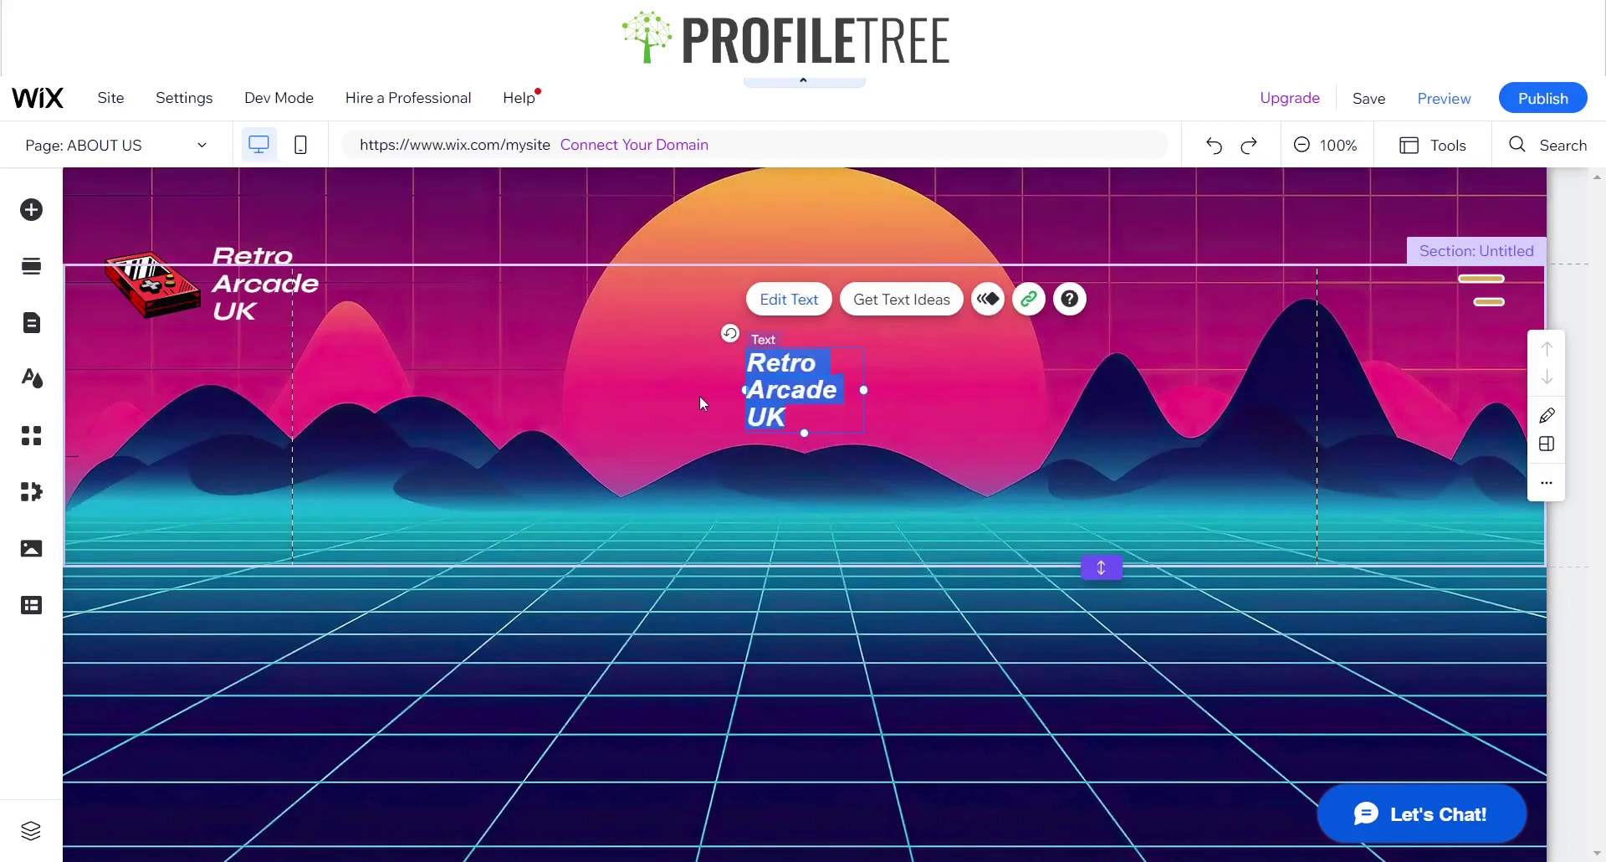
{"action": "type", "text": "About U"}
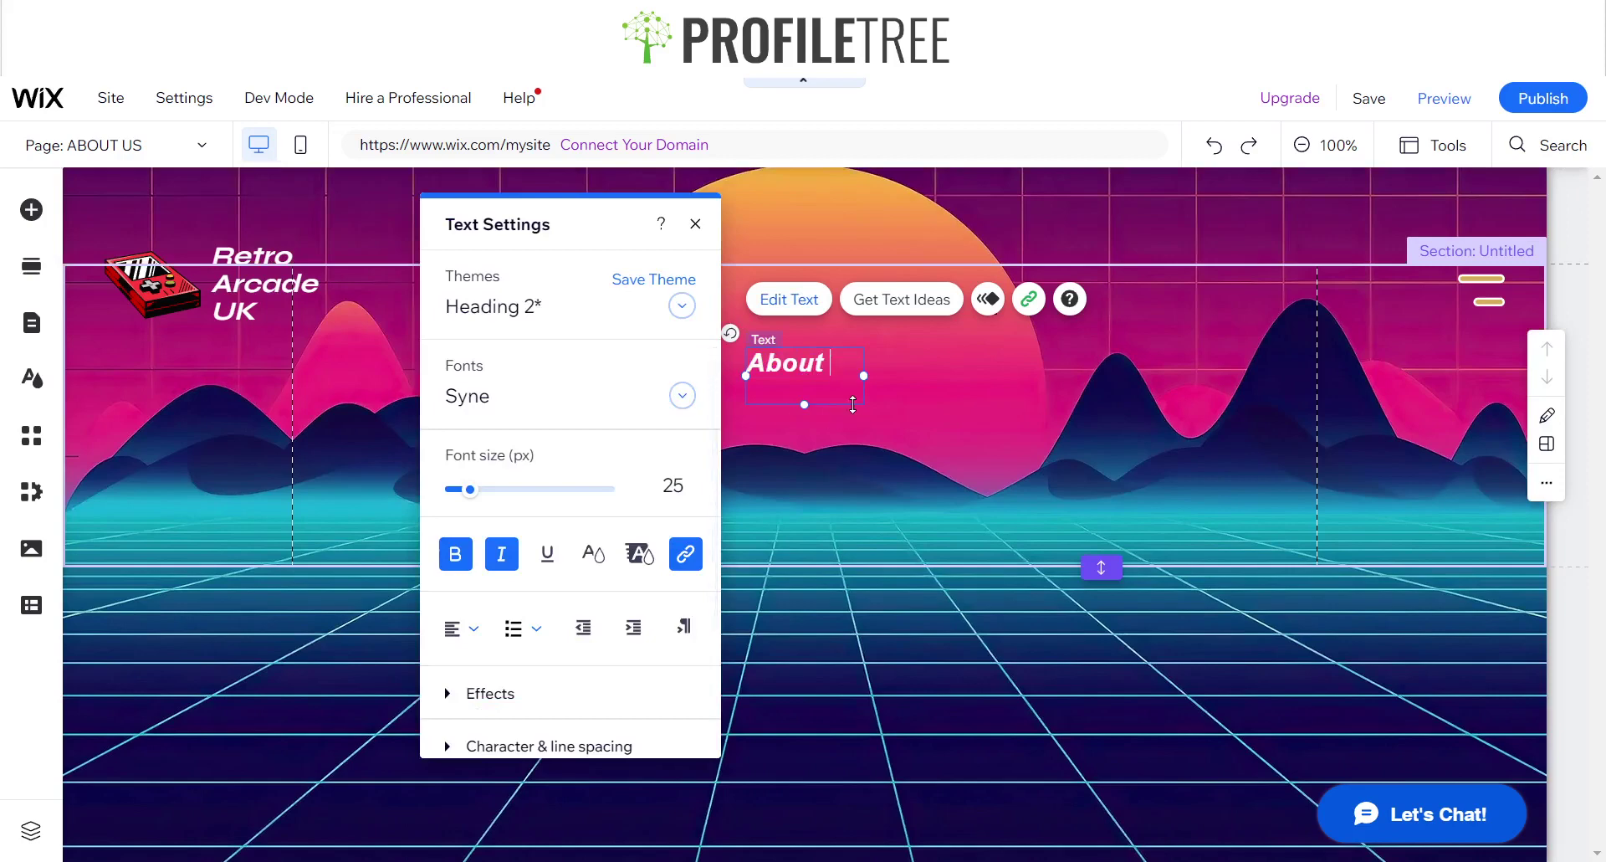
{"action": "key", "text": "BackSpace"}
{"action": "key", "text": "BackSpace"}
{"action": "key", "text": "BackSpace"}
{"action": "key", "text": "BackSpace"}
{"action": "key", "text": "BackSpace"}
{"action": "key", "text": "BackSpace"}
{"action": "type", "text": "BOUT"}
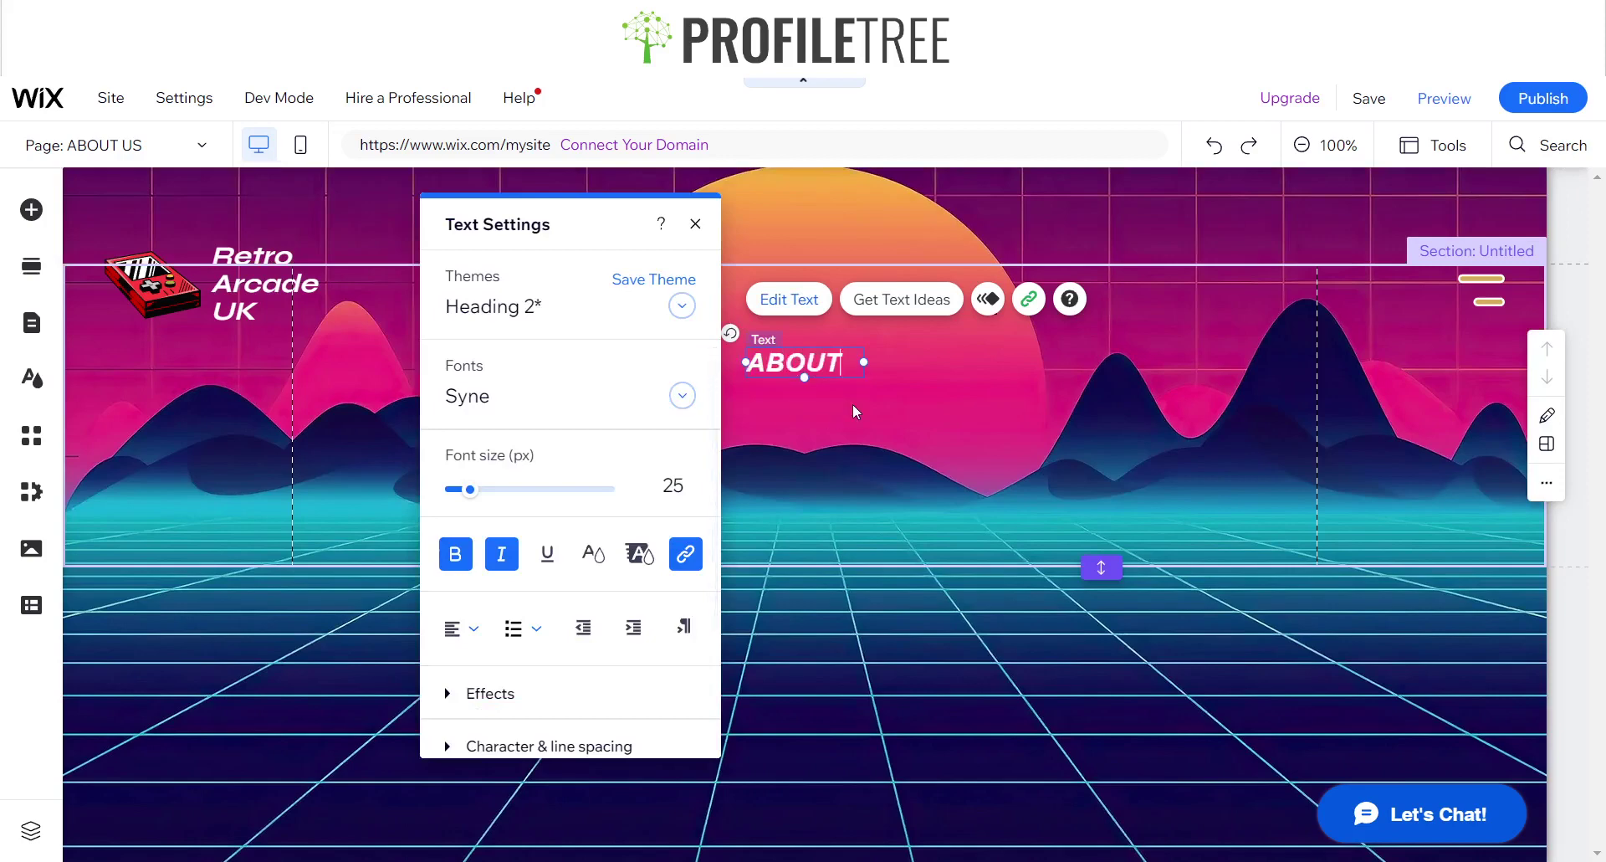
{"action": "type", "text": " US"}
{"action": "left_click", "coordinate": [937, 455]}
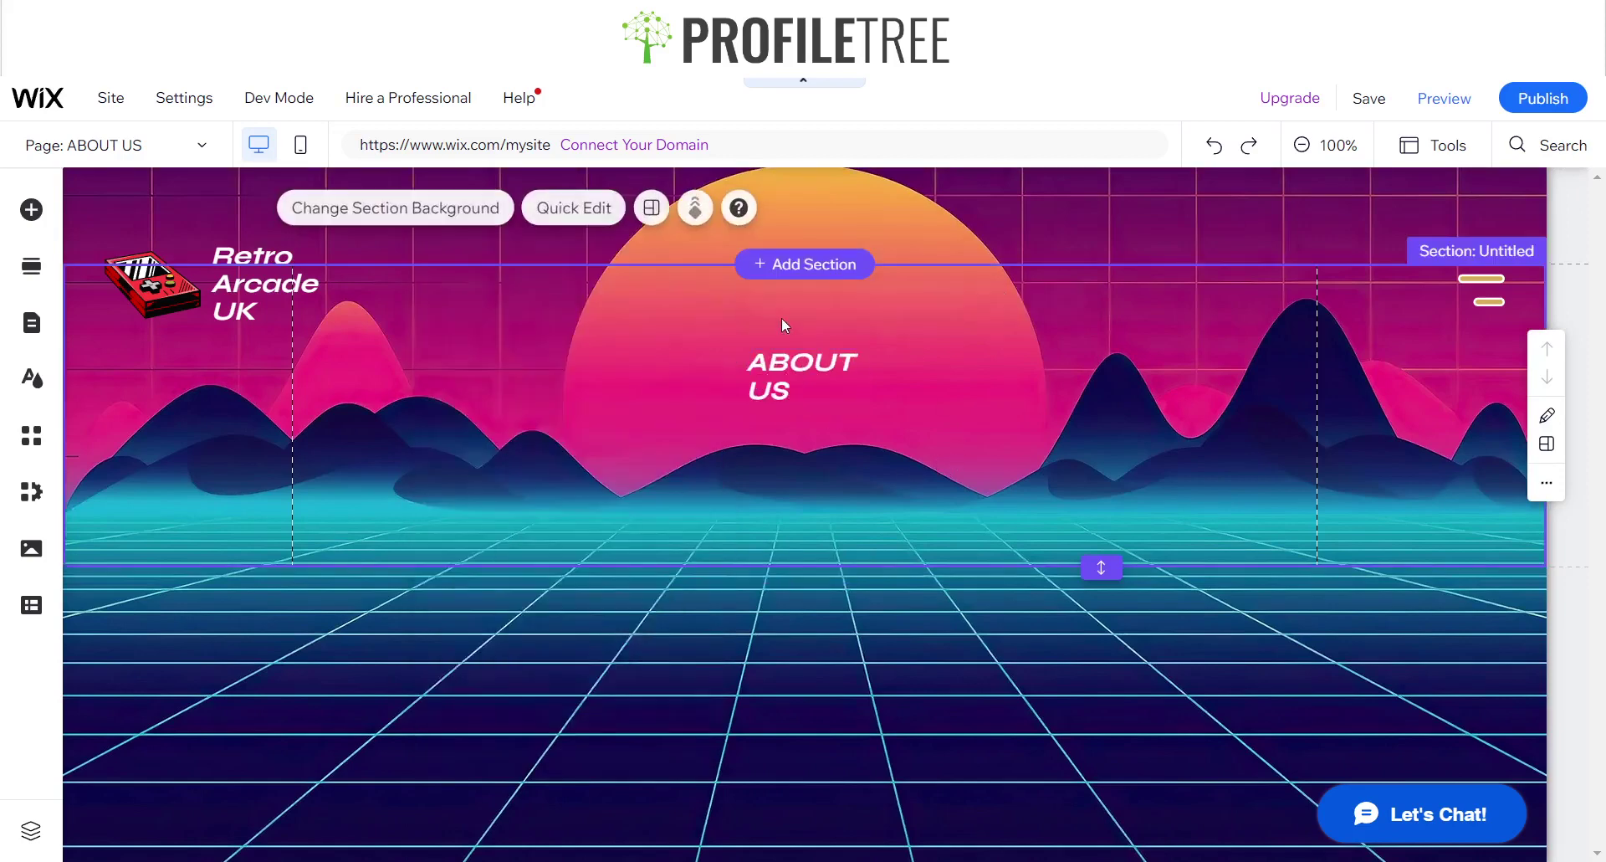
Widen the ABOUT US text box so the title fits on one line and set its font size to 40 px.
{"action": "left_click", "coordinate": [862, 378]}
{"action": "left_click_drag", "start_coordinate": [864, 375], "coordinate": [1041, 378]}
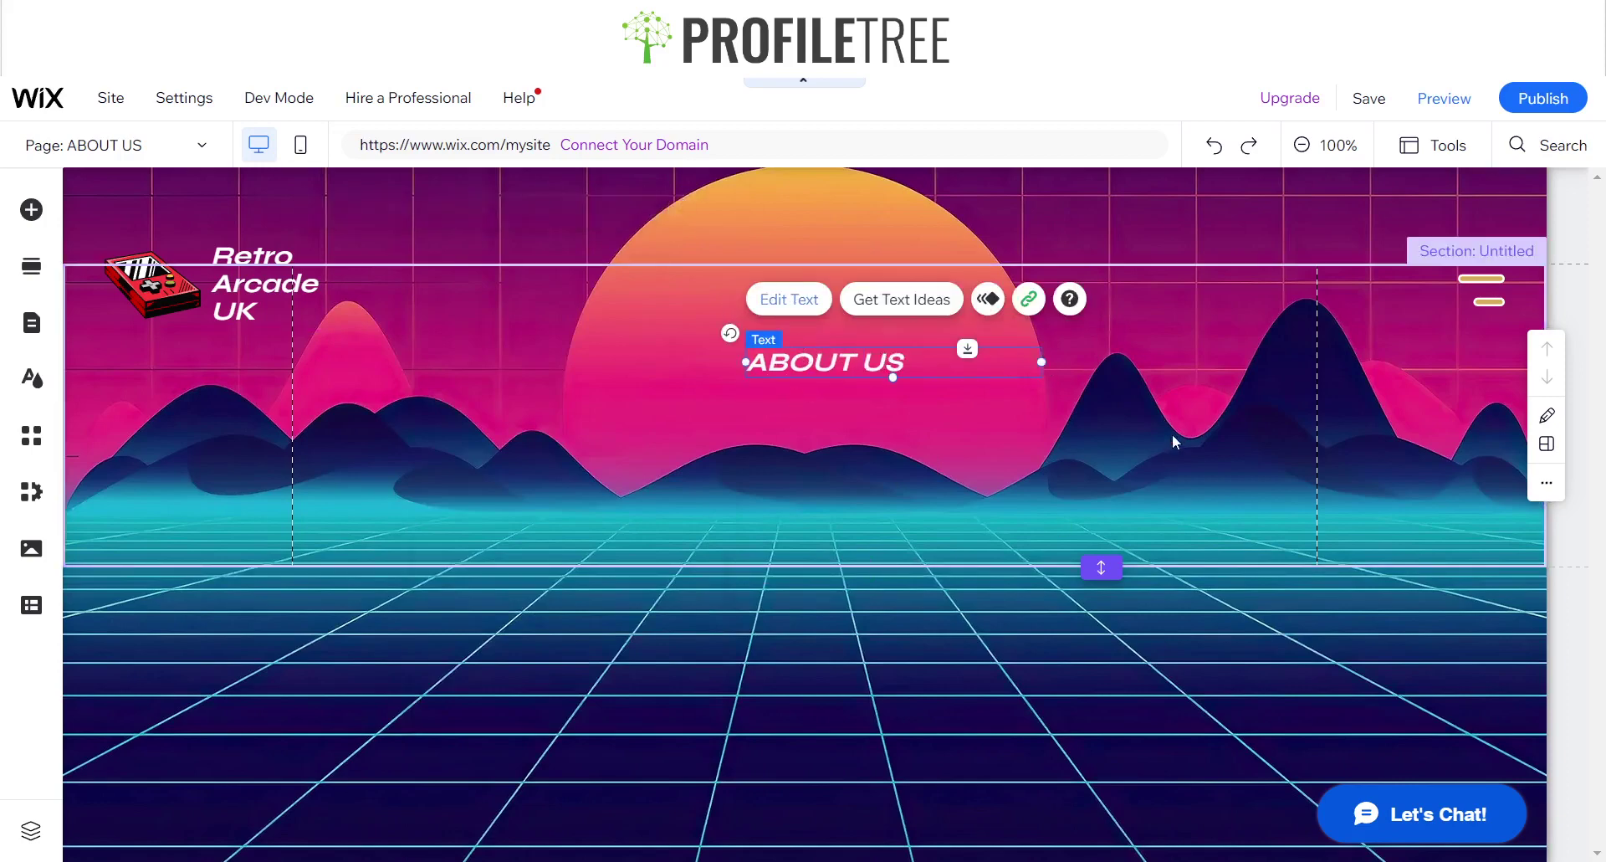
{"action": "left_click", "coordinate": [653, 485]}
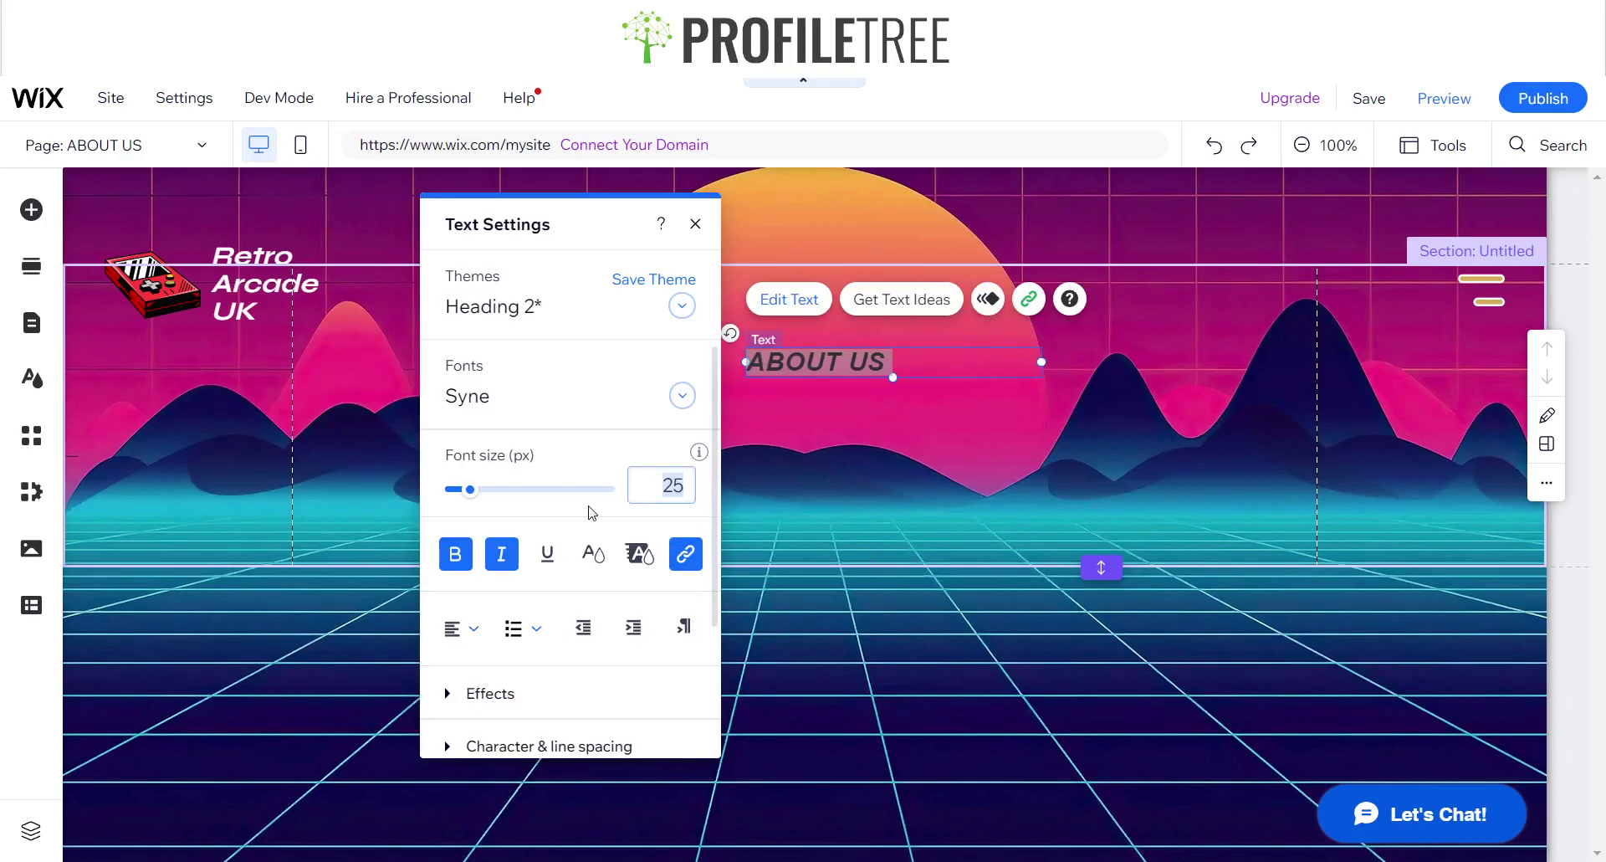
{"action": "type", "text": "40"}
{"action": "key", "text": "Return"}
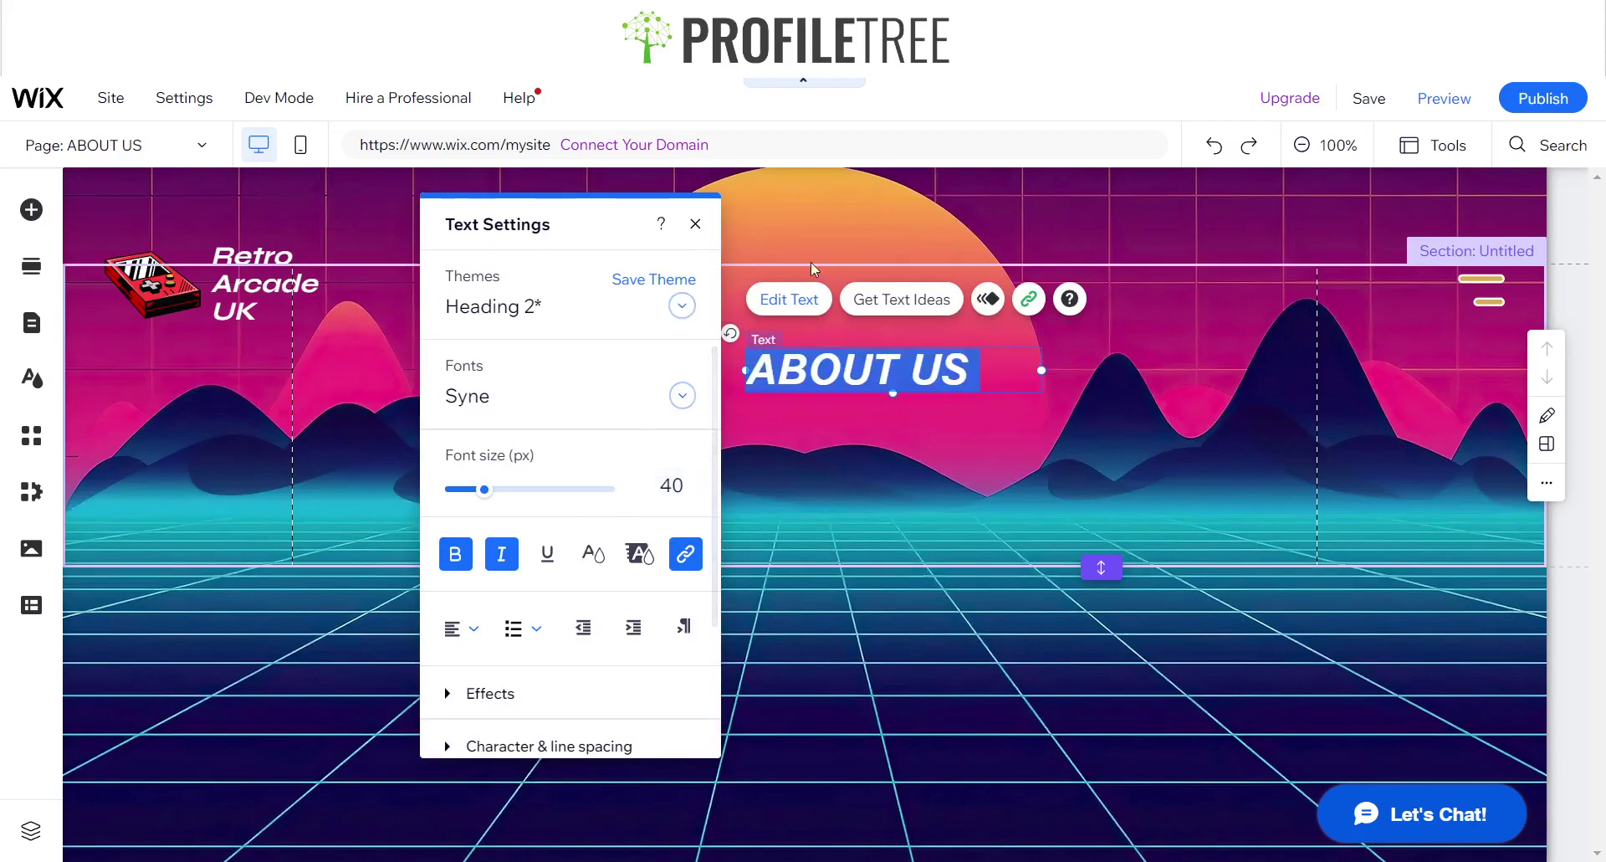
Narrow the ABOUT US text box to fit the title and centre it over the sun.
{"action": "left_click", "coordinate": [696, 223]}
{"action": "mouse_move", "coordinate": [1043, 371]}
{"action": "left_mouse_down"}
{"action": "mouse_move", "coordinate": [1007, 378]}
{"action": "mouse_move", "coordinate": [1018, 369]}
{"action": "left_mouse_up"}
{"action": "left_click_drag", "start_coordinate": [841, 369], "coordinate": [762, 366]}
{"action": "left_click", "coordinate": [728, 464]}
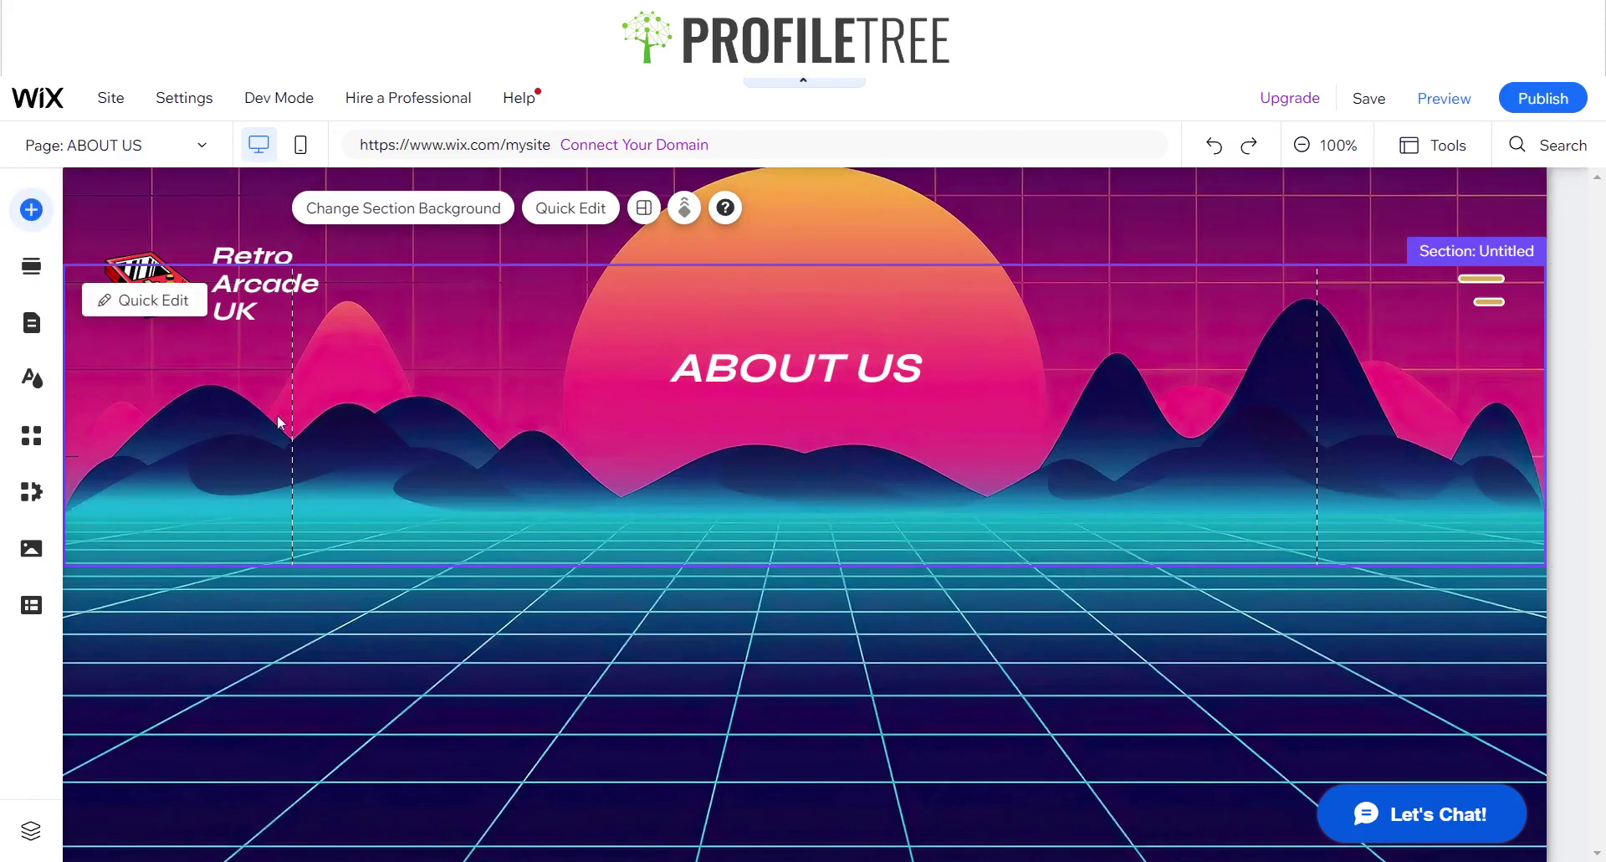
Add a thin black horizontal line centred just below the ABOUT US title.
{"action": "left_click", "coordinate": [31, 216]}
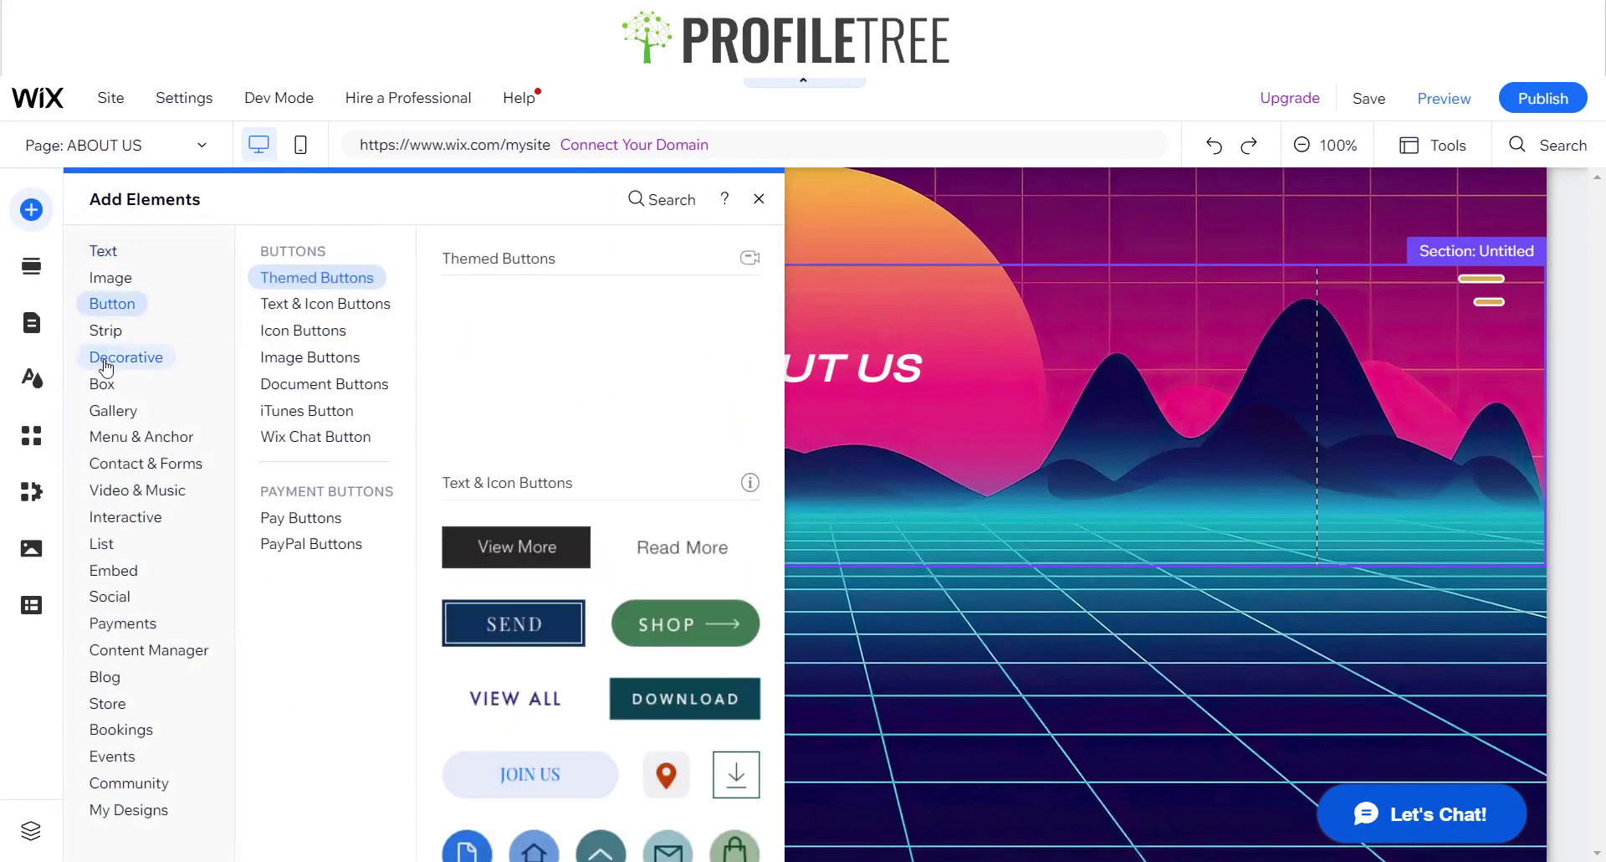
{"action": "mouse_move", "coordinate": [106, 366]}
{"action": "left_click", "coordinate": [355, 360]}
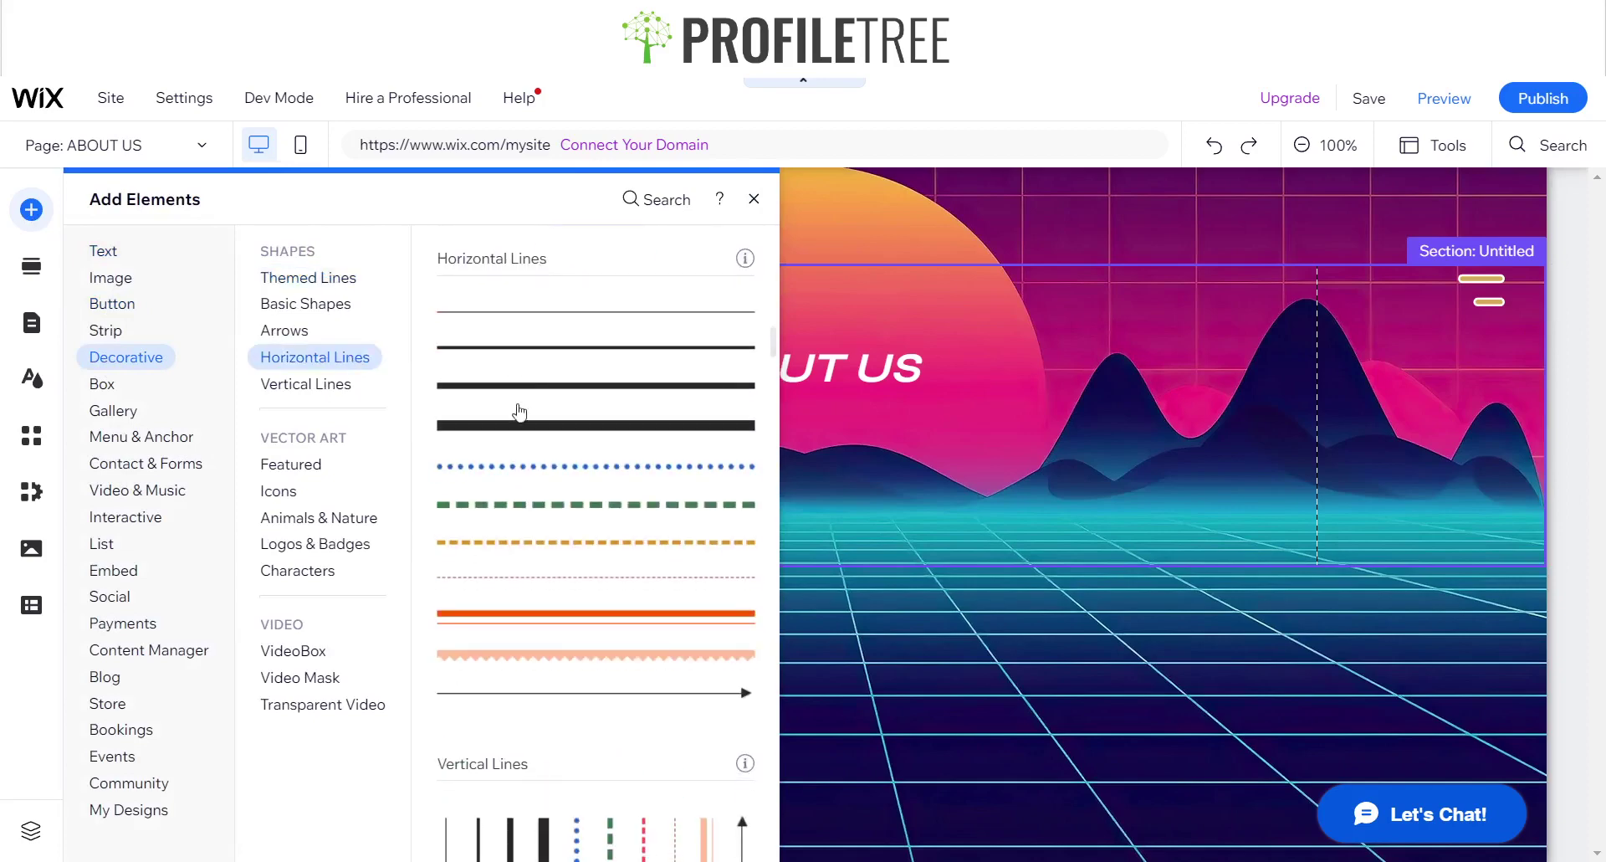
{"action": "left_click_drag", "start_coordinate": [541, 359], "coordinate": [838, 401]}
{"action": "left_click", "coordinate": [770, 460]}
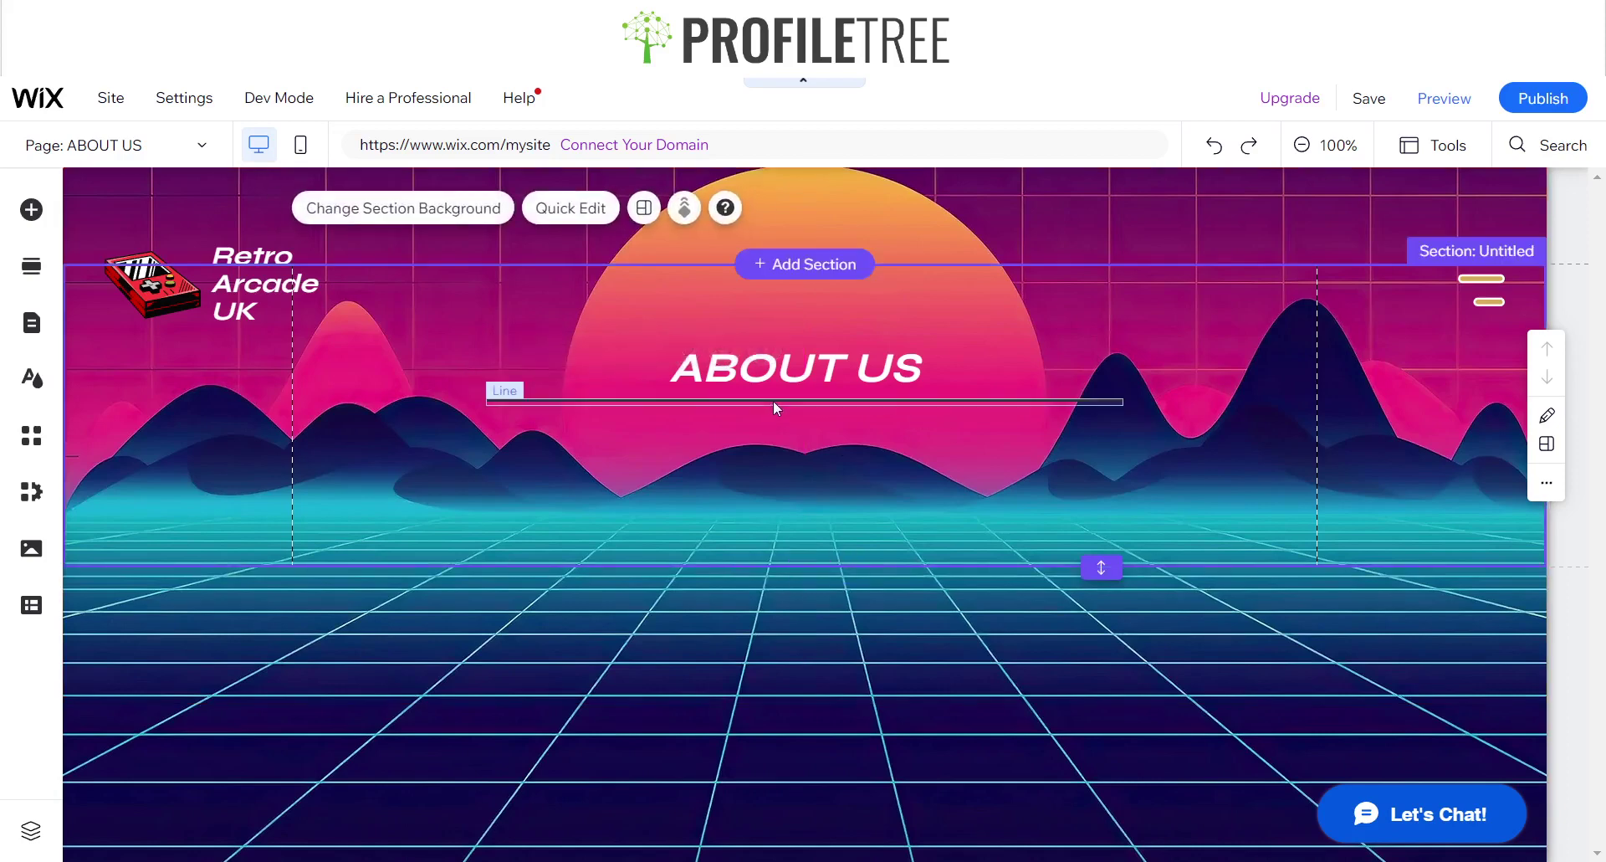
{"action": "left_click", "coordinate": [773, 401]}
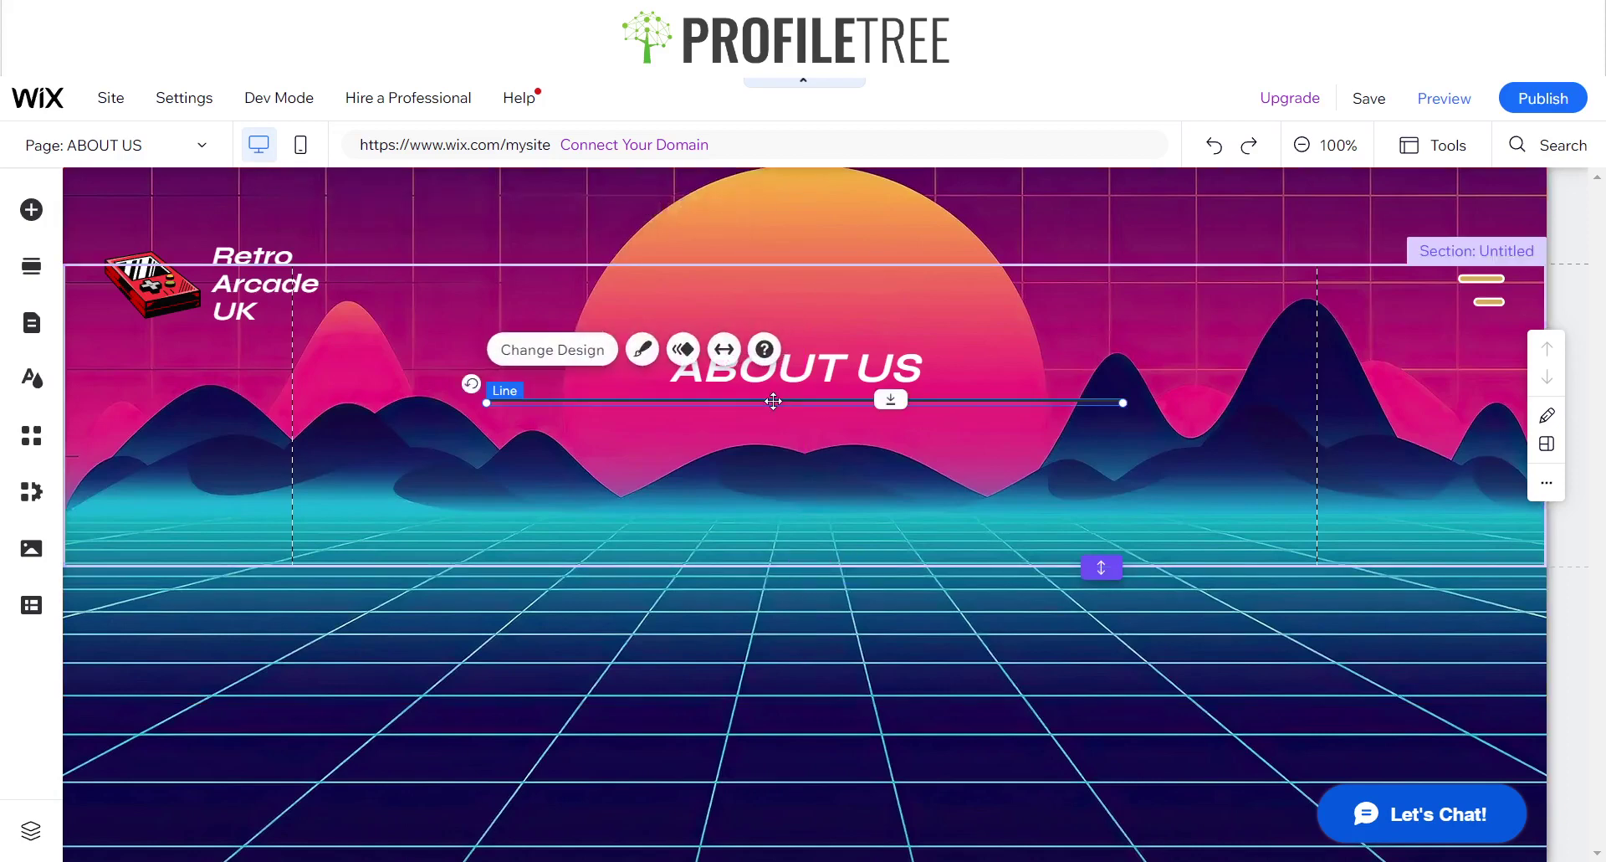
Duplicate the ABOUT US title and place the copy just below the horizontal line.
{"action": "left_click", "coordinate": [848, 365]}
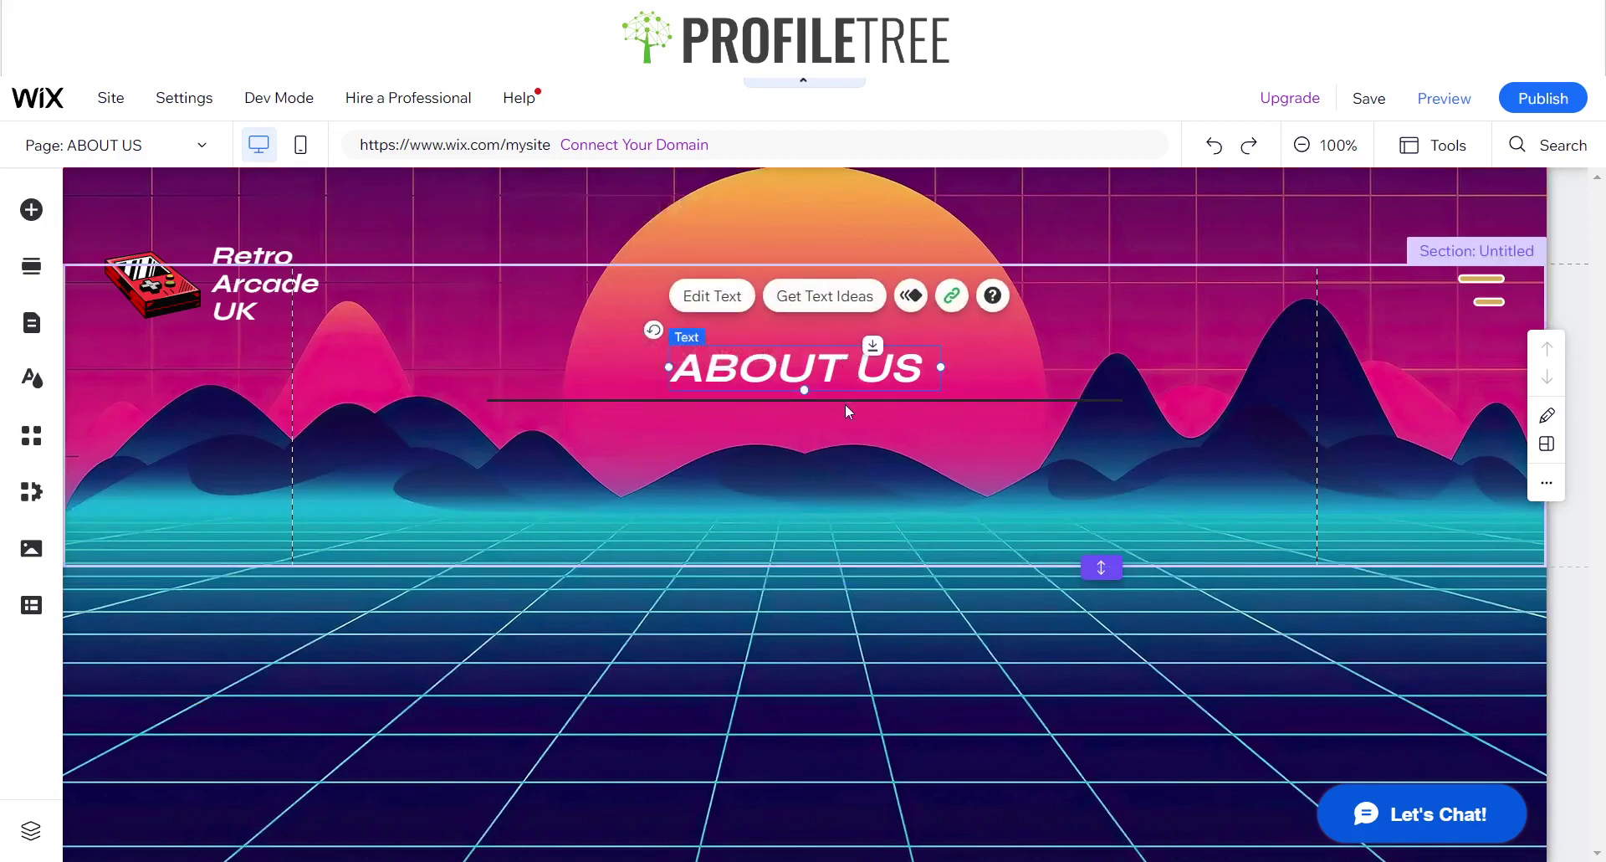
{"action": "left_click", "coordinate": [996, 540]}
{"action": "left_click", "coordinate": [806, 375]}
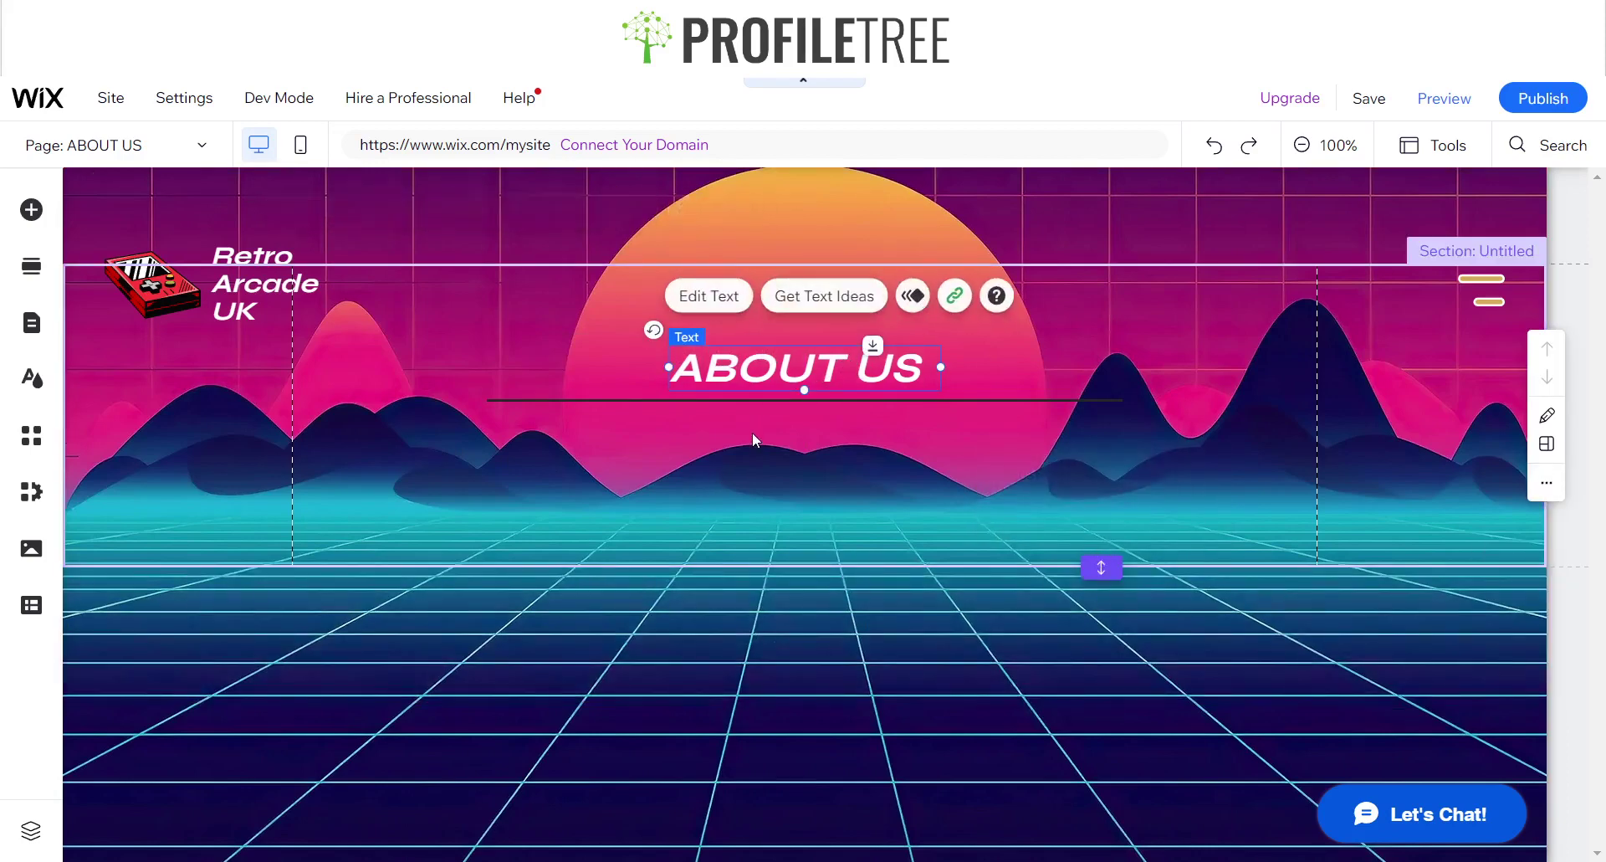
{"action": "left_click", "coordinate": [761, 434]}
{"action": "key", "text": "ctrl+v"}
{"action": "left_click_drag", "start_coordinate": [785, 396], "coordinate": [776, 448]}
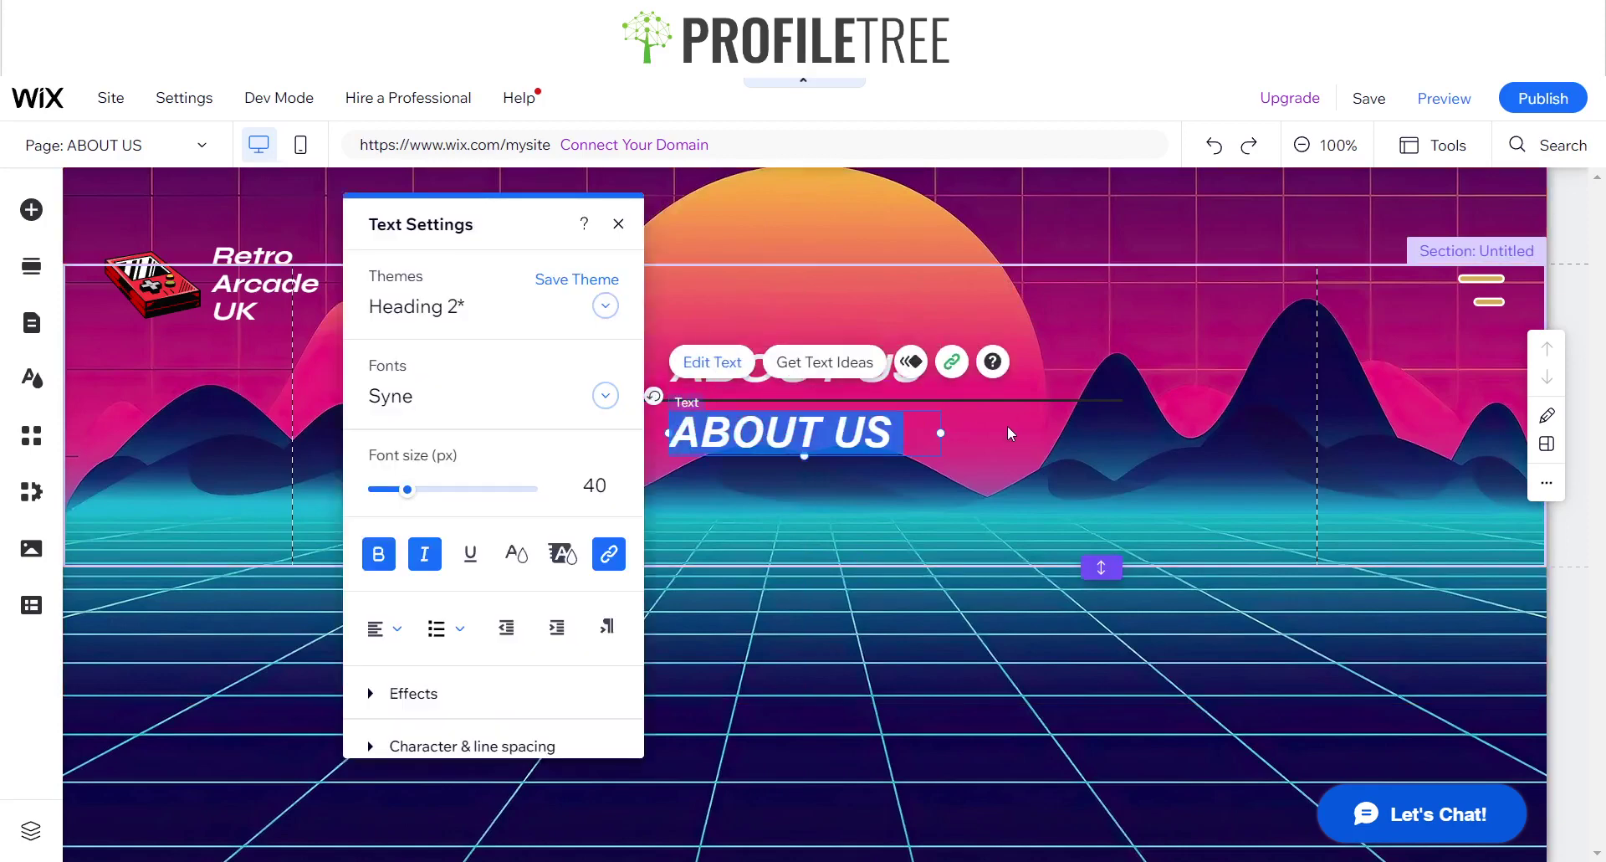
{"action": "type", "text": "Learn"}
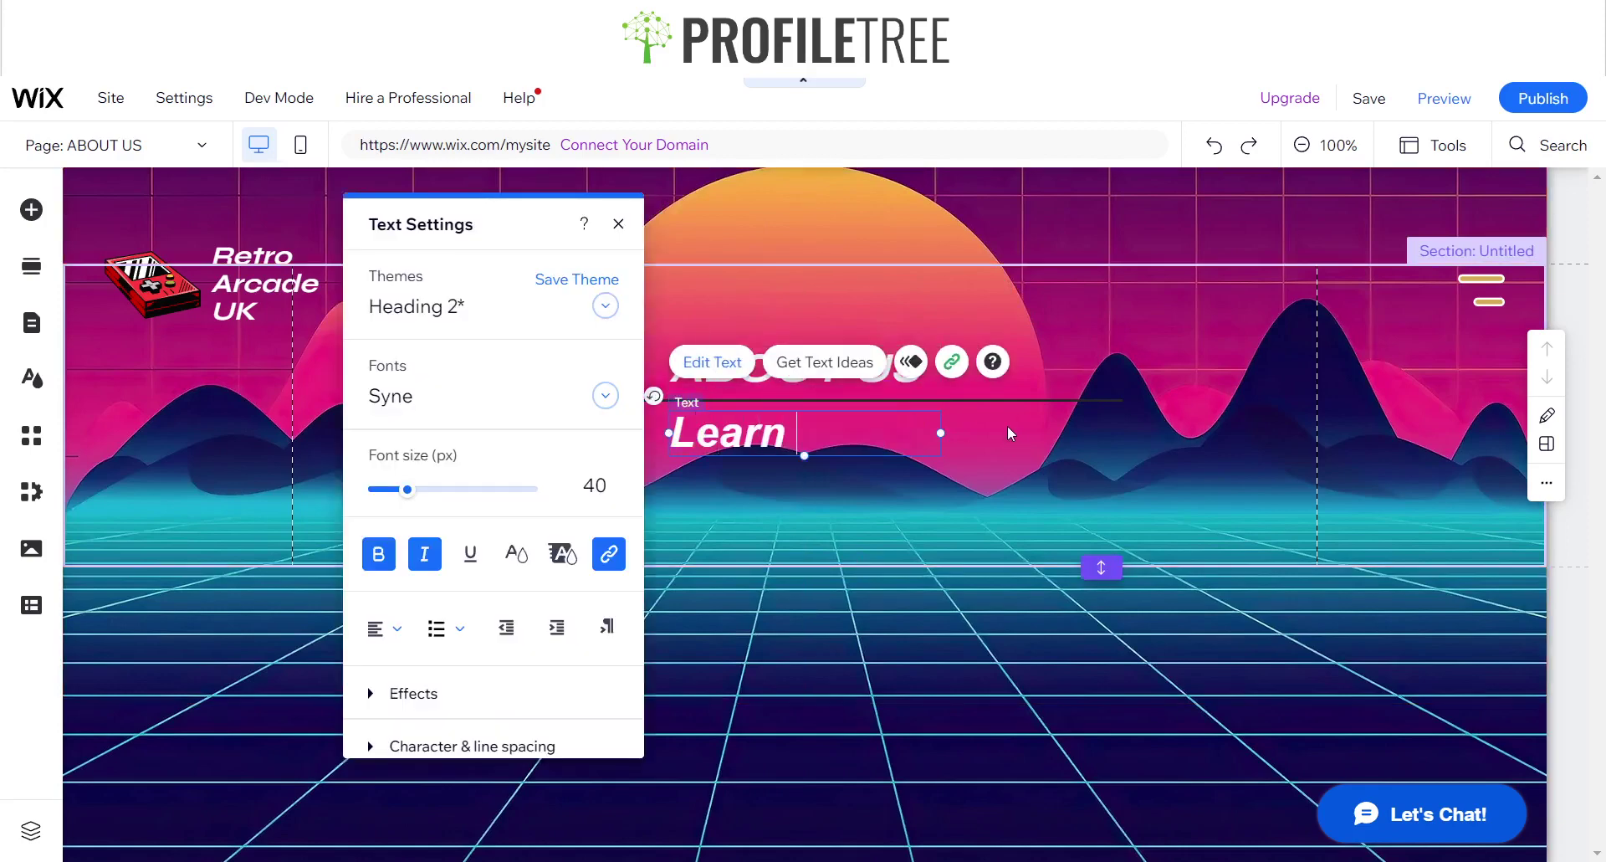
{"action": "type", "text": " more about how "}
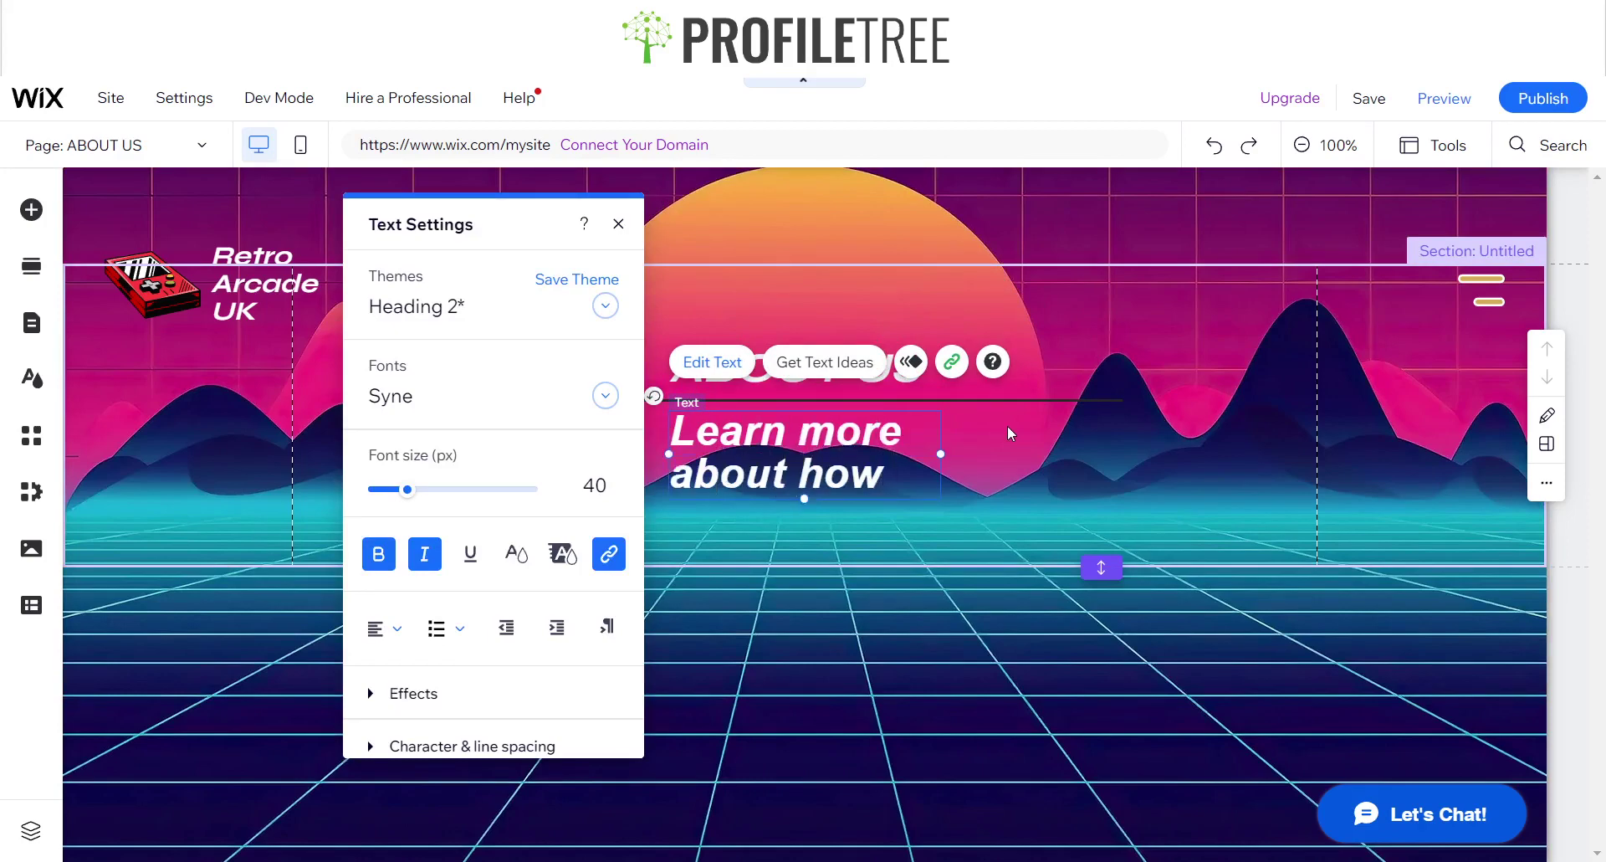
{"action": "type", "text": "we"}
{"action": "key", "text": "BackSpace"}
{"action": "key", "text": "BackSpace"}
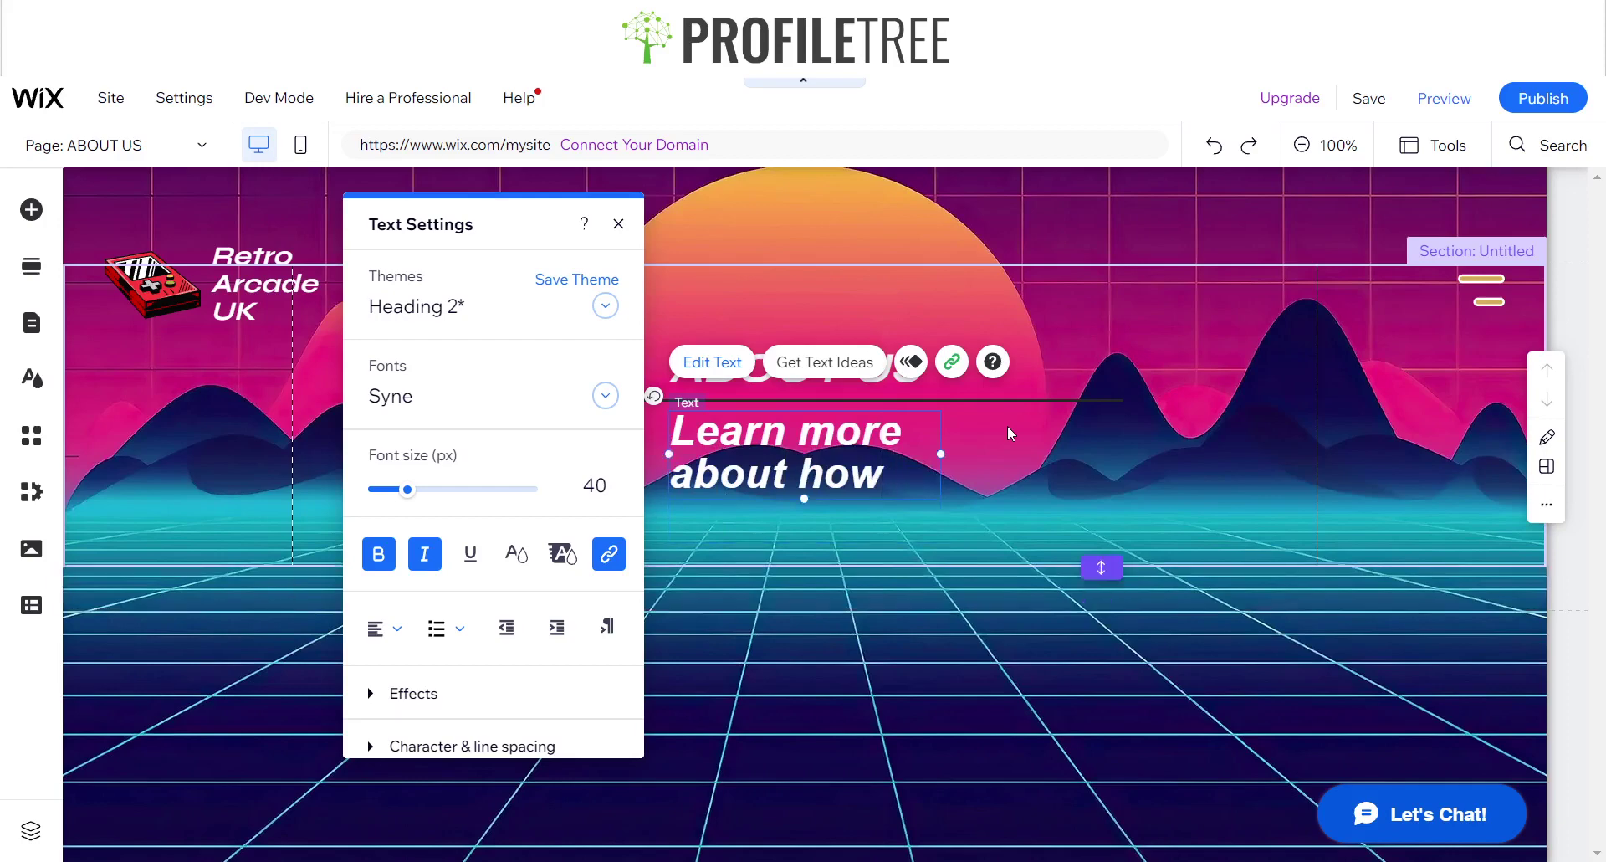
{"action": "key", "text": "BackSpace"}
{"action": "key", "text": "BackSpace"}
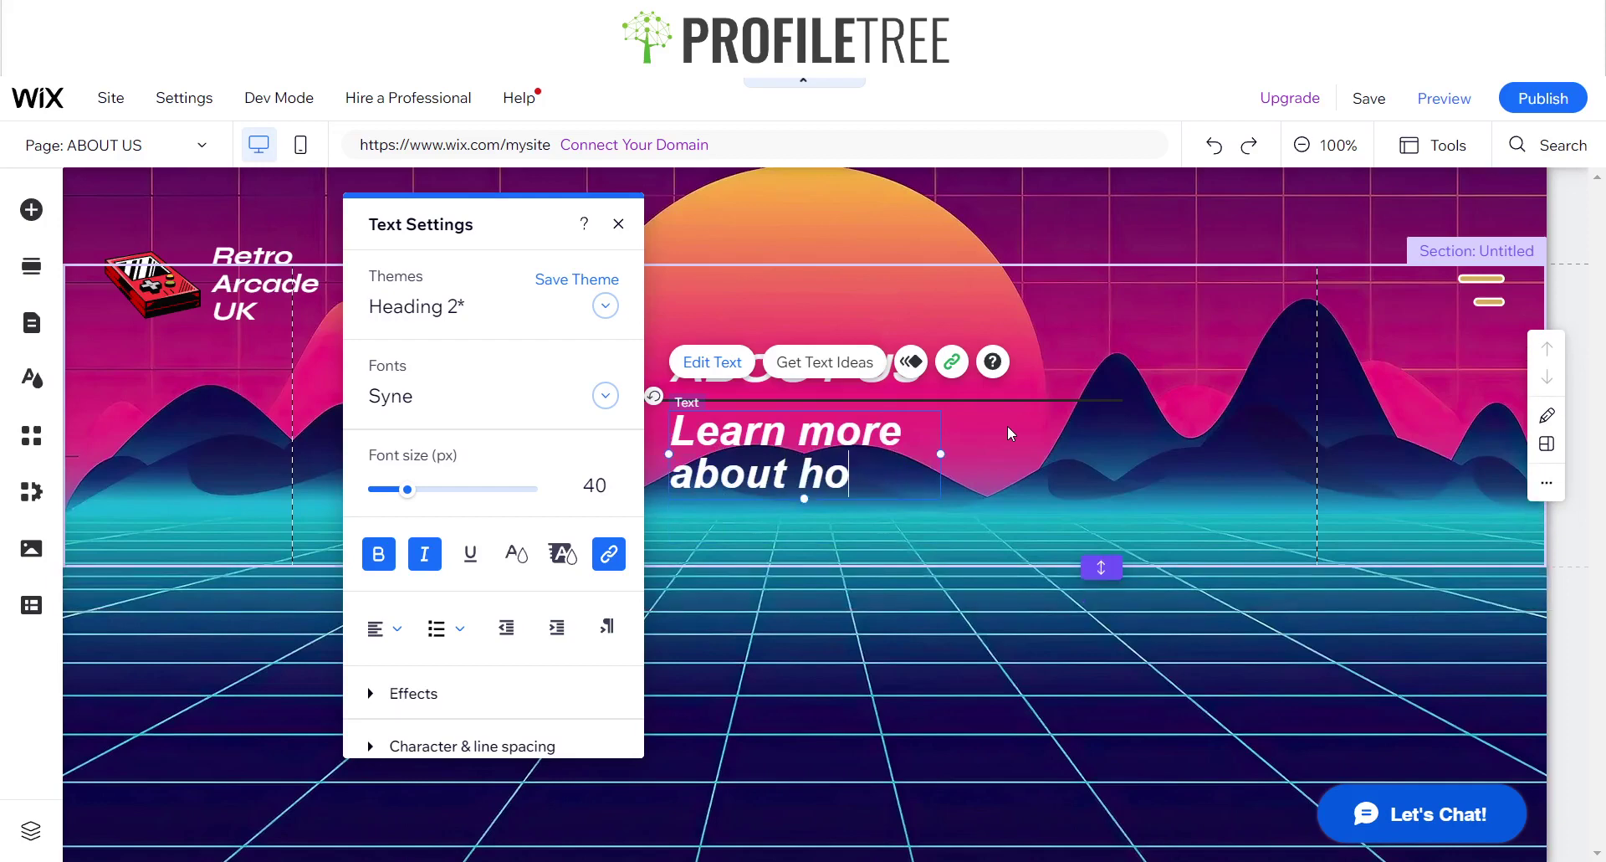
{"action": "key", "text": "BackSpace"}
{"action": "key", "text": "BackSpace"}
{"action": "key", "text": "BackSpace"}
{"action": "key", "text": "BackSpace"}
{"action": "key", "text": "BackSpace"}
{"action": "key", "text": "BackSpace"}
{"action": "key", "text": "BackSpace"}
{"action": "key", "text": "BackSpace"}
{"action": "key", "text": "BackSpace"}
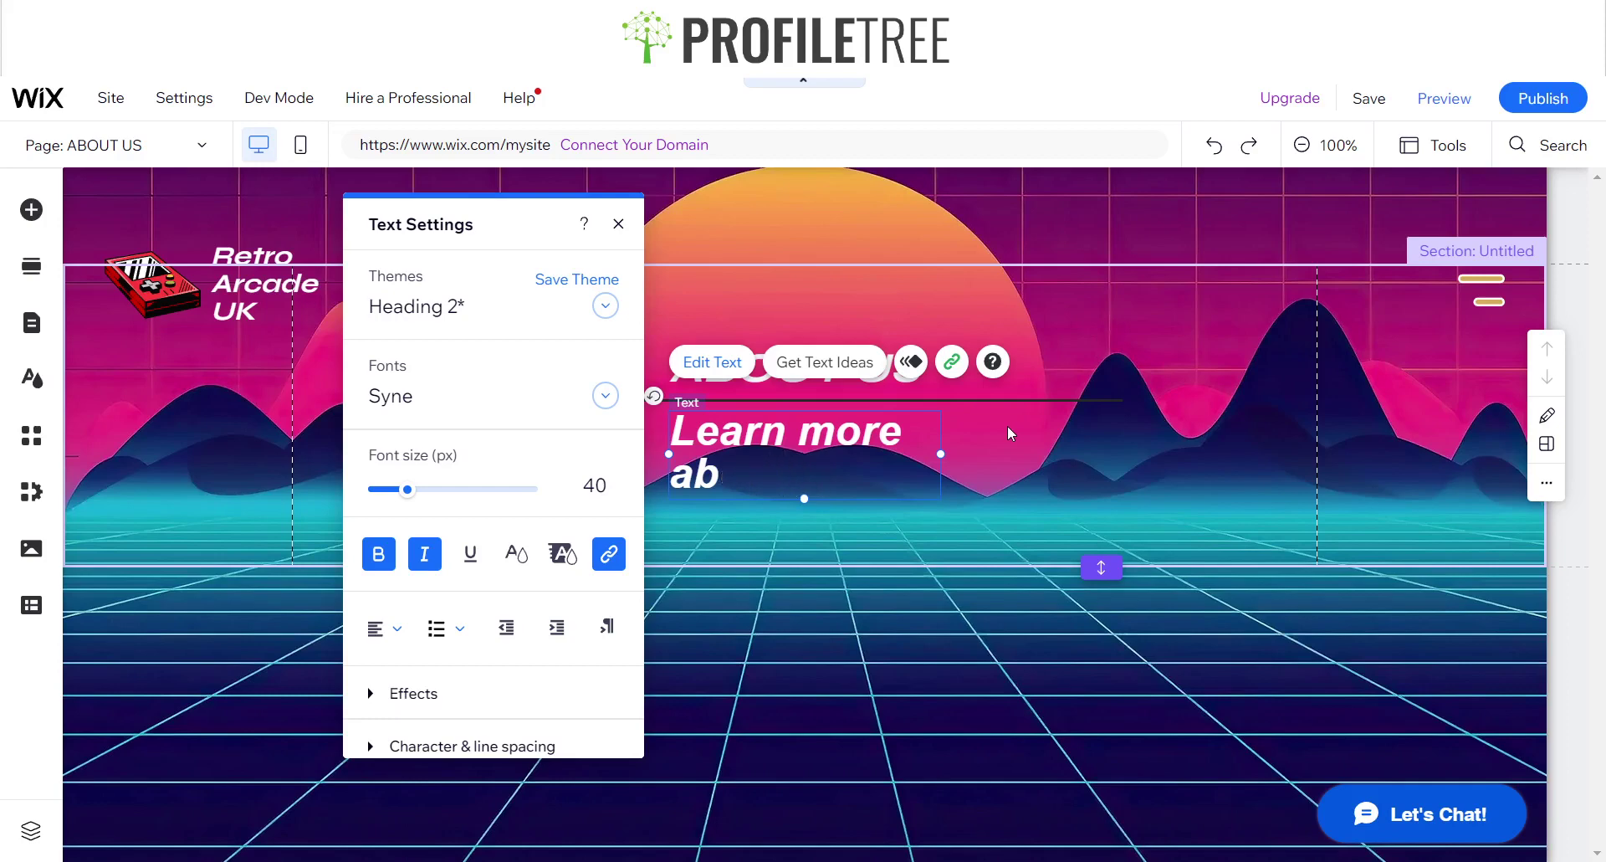
{"action": "key", "text": "BackSpace"}
{"action": "key", "text": "BackSpace"}
{"action": "key", "text": "BackSpace"}
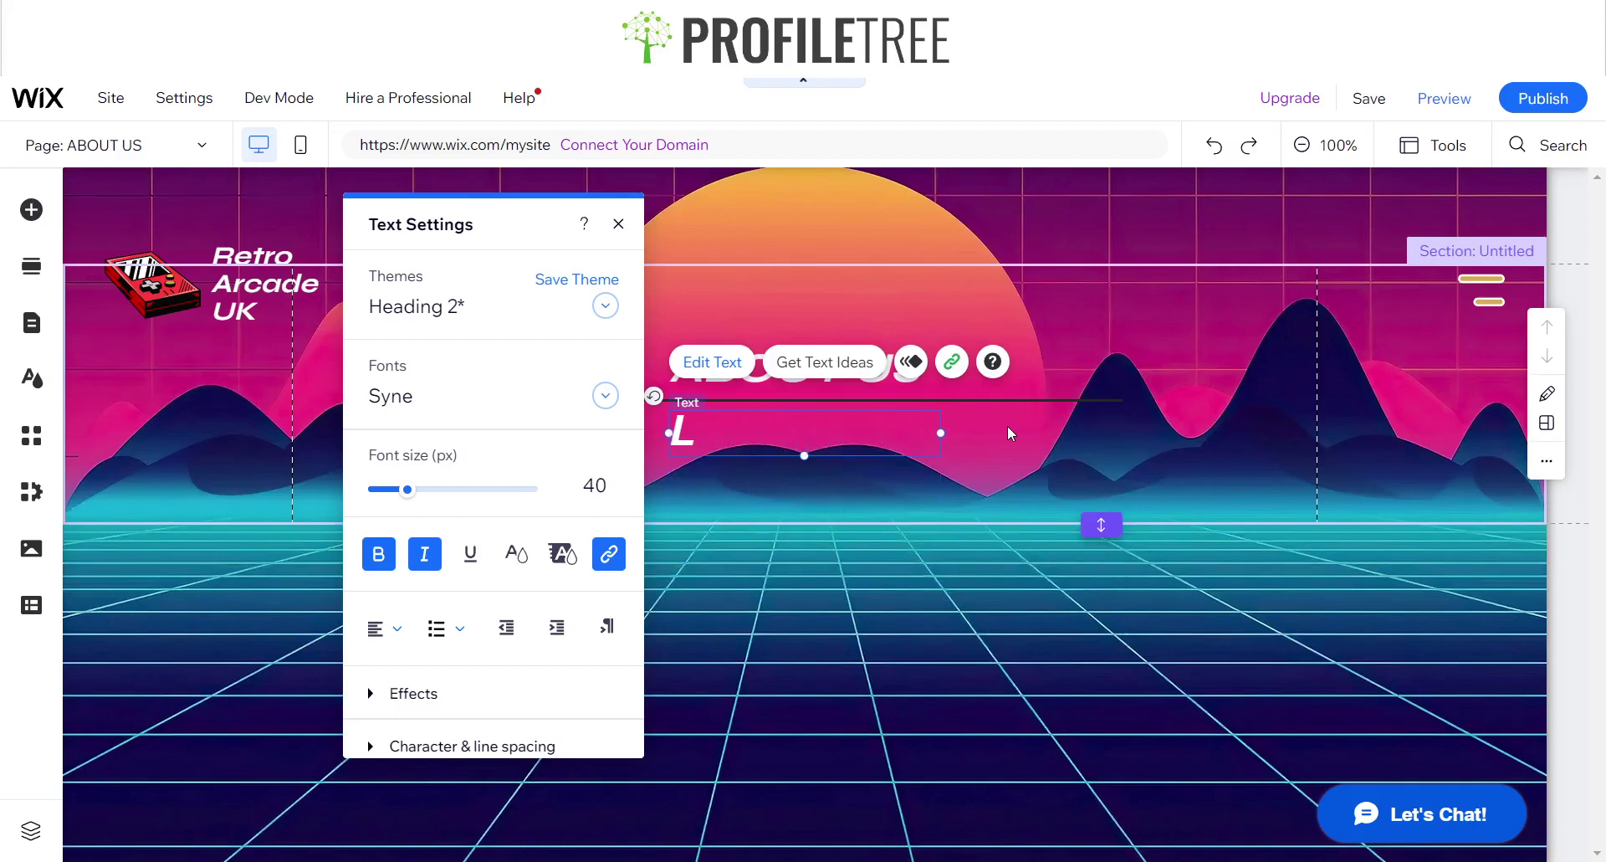
Write "More about us and the Team" as the text of the copy below the line.
{"action": "type", "text": "More abo"}
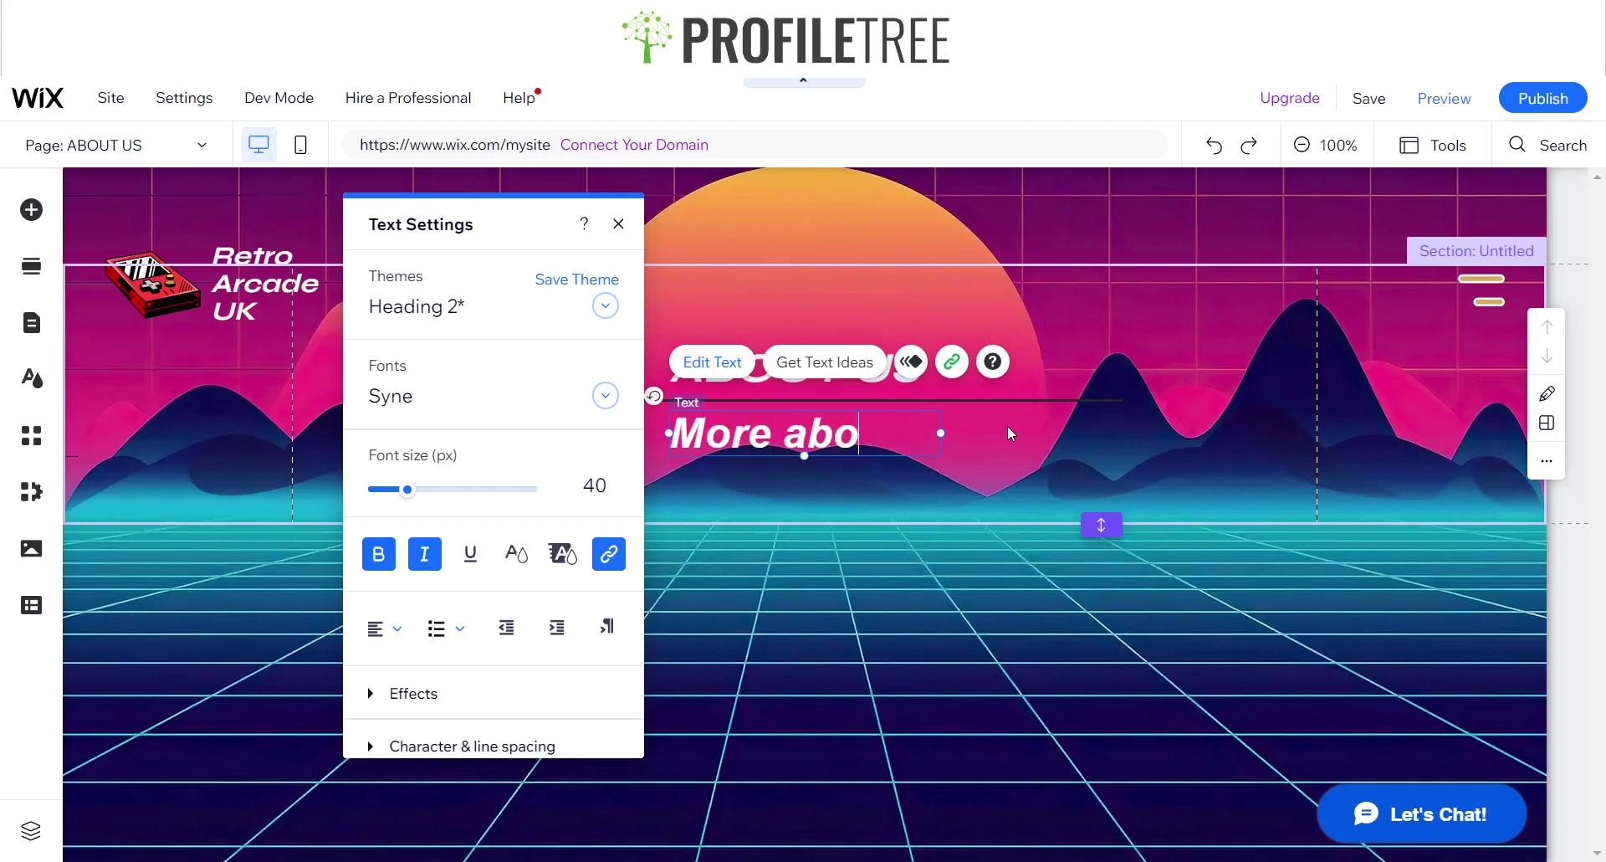
{"action": "type", "text": "ut us a"}
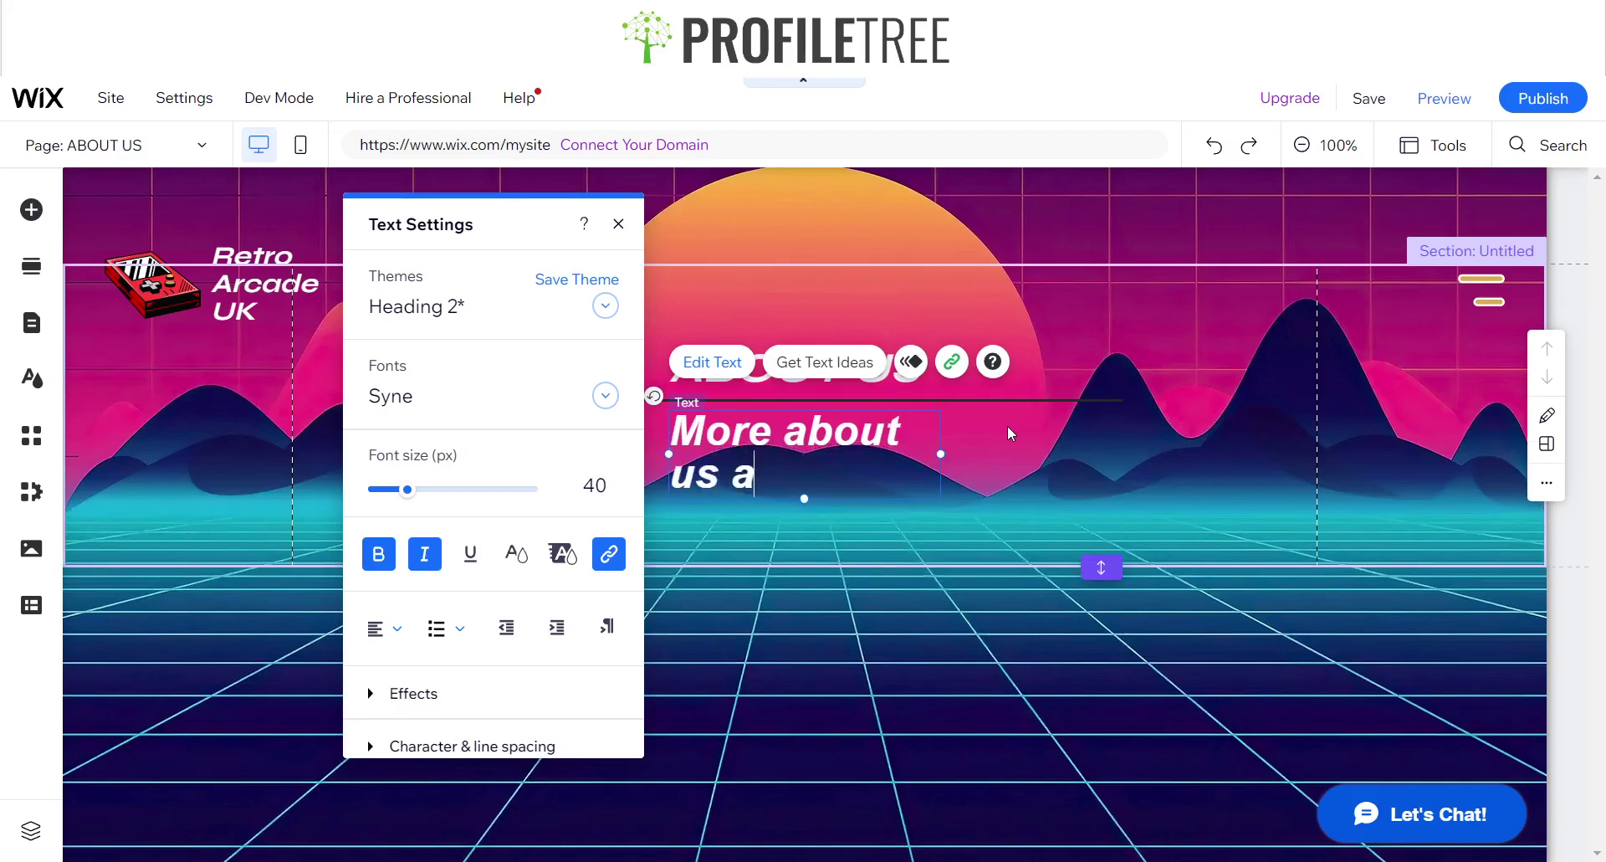
{"action": "type", "text": "nd the team"}
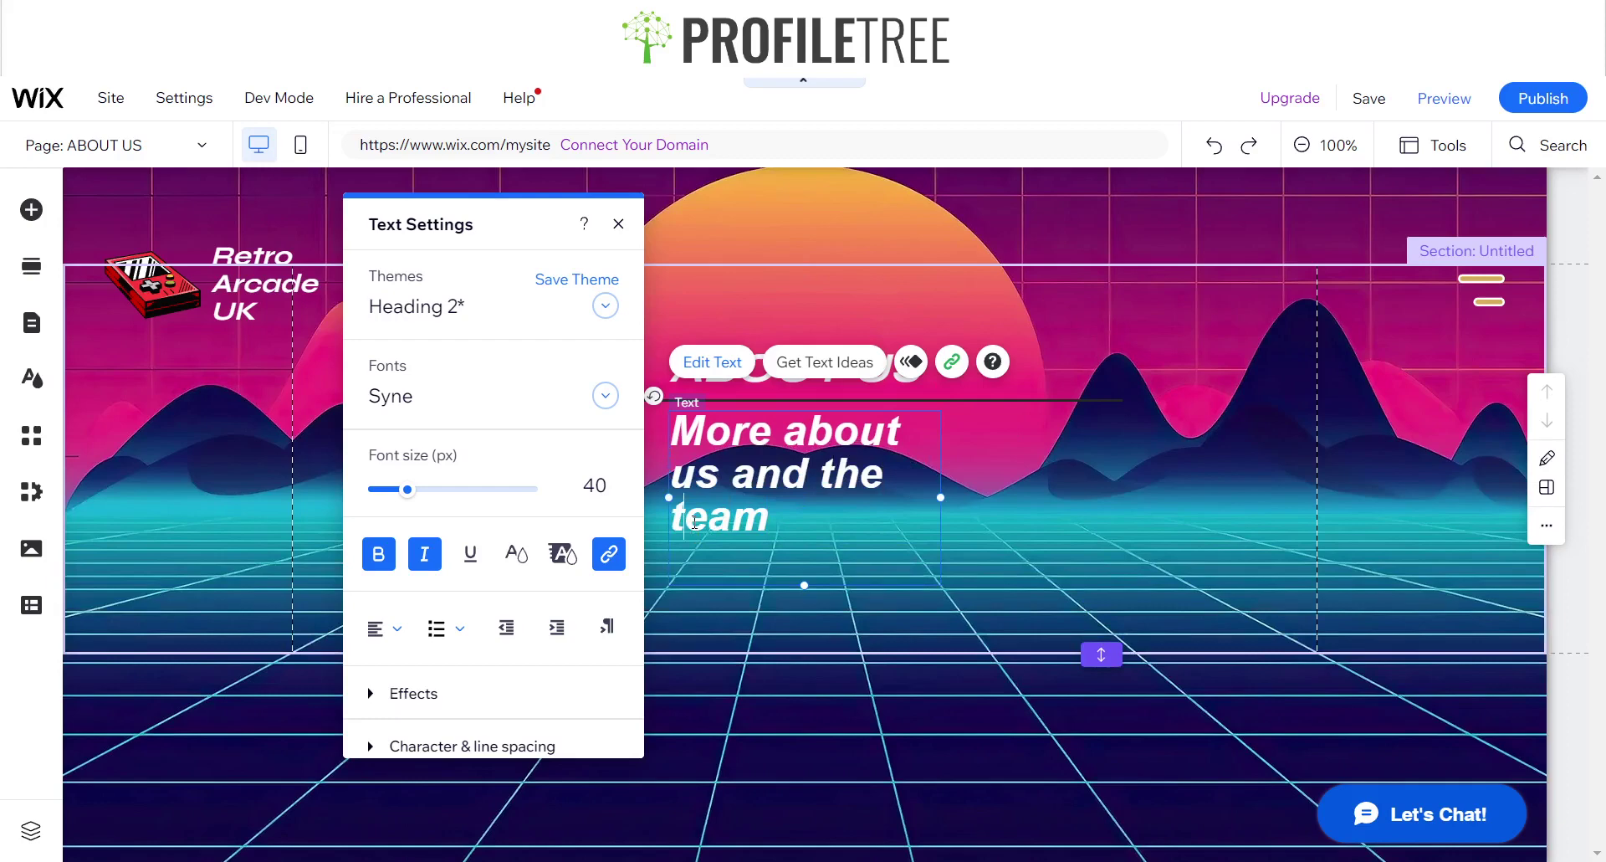
{"action": "left_click", "coordinate": [618, 224]}
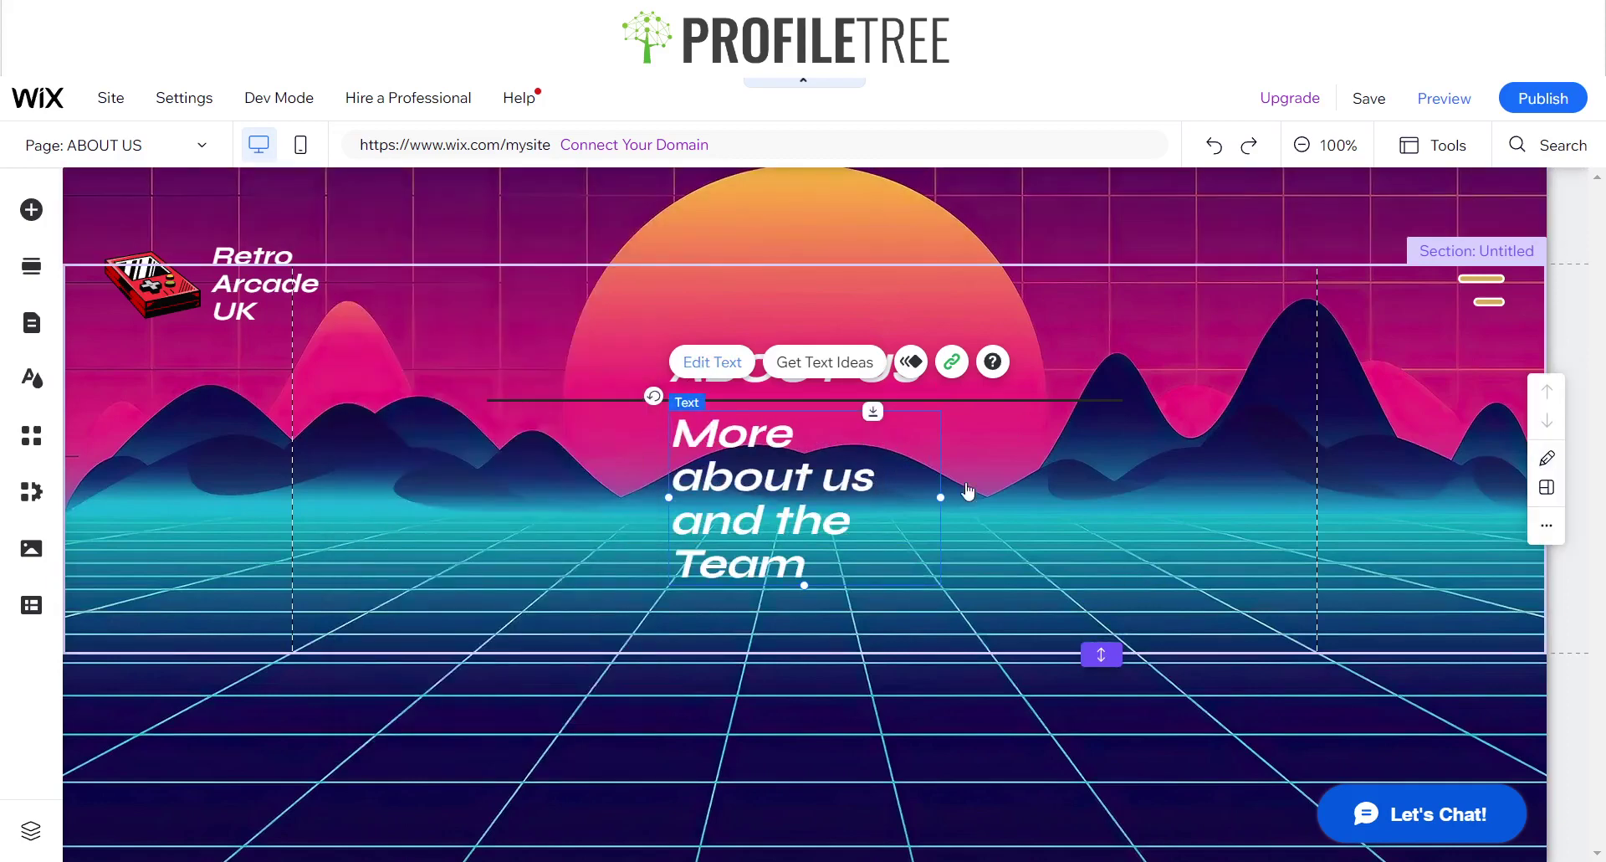
Set the font size of the "More about us and the Team" text to 16 px.
{"action": "double_click", "coordinate": [937, 494]}
{"action": "left_click", "coordinate": [606, 495]}
{"action": "type", "text": "1"}
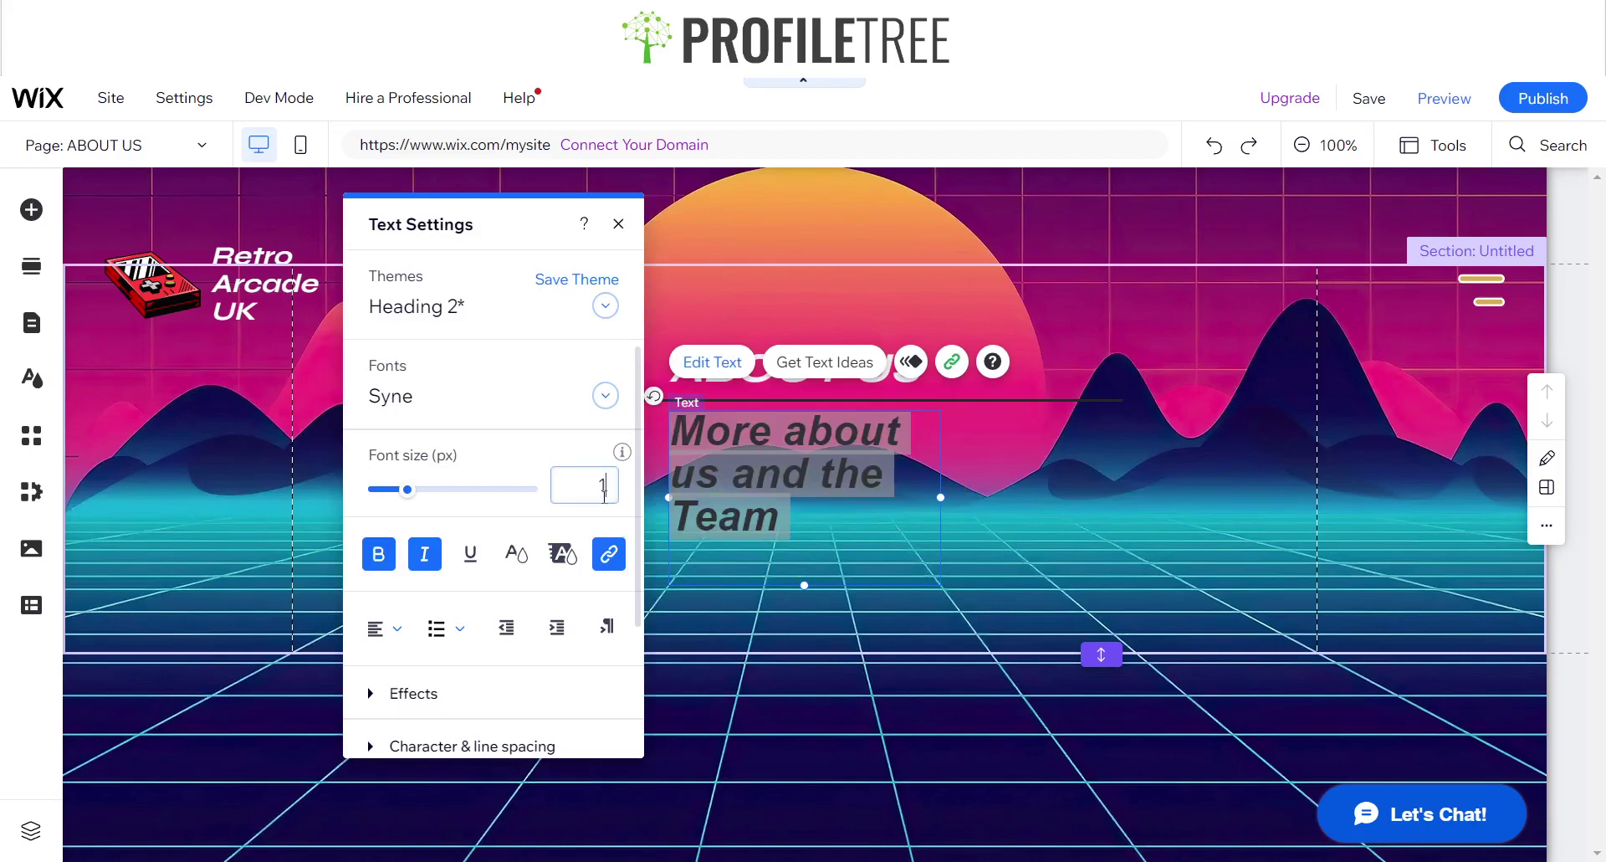
{"action": "type", "text": "0"}
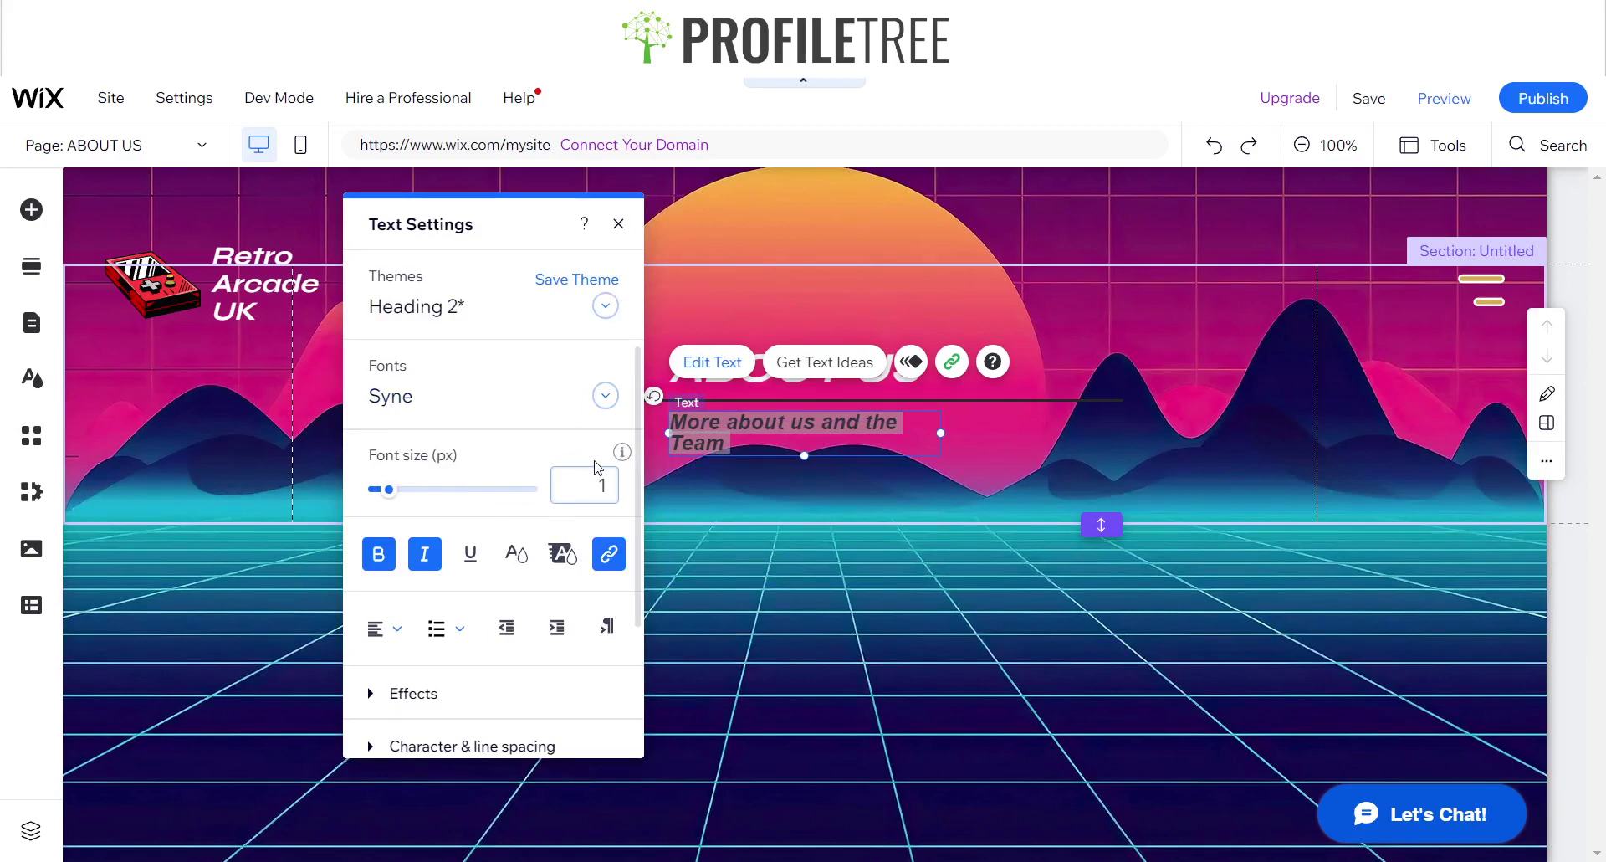
{"action": "type", "text": "6"}
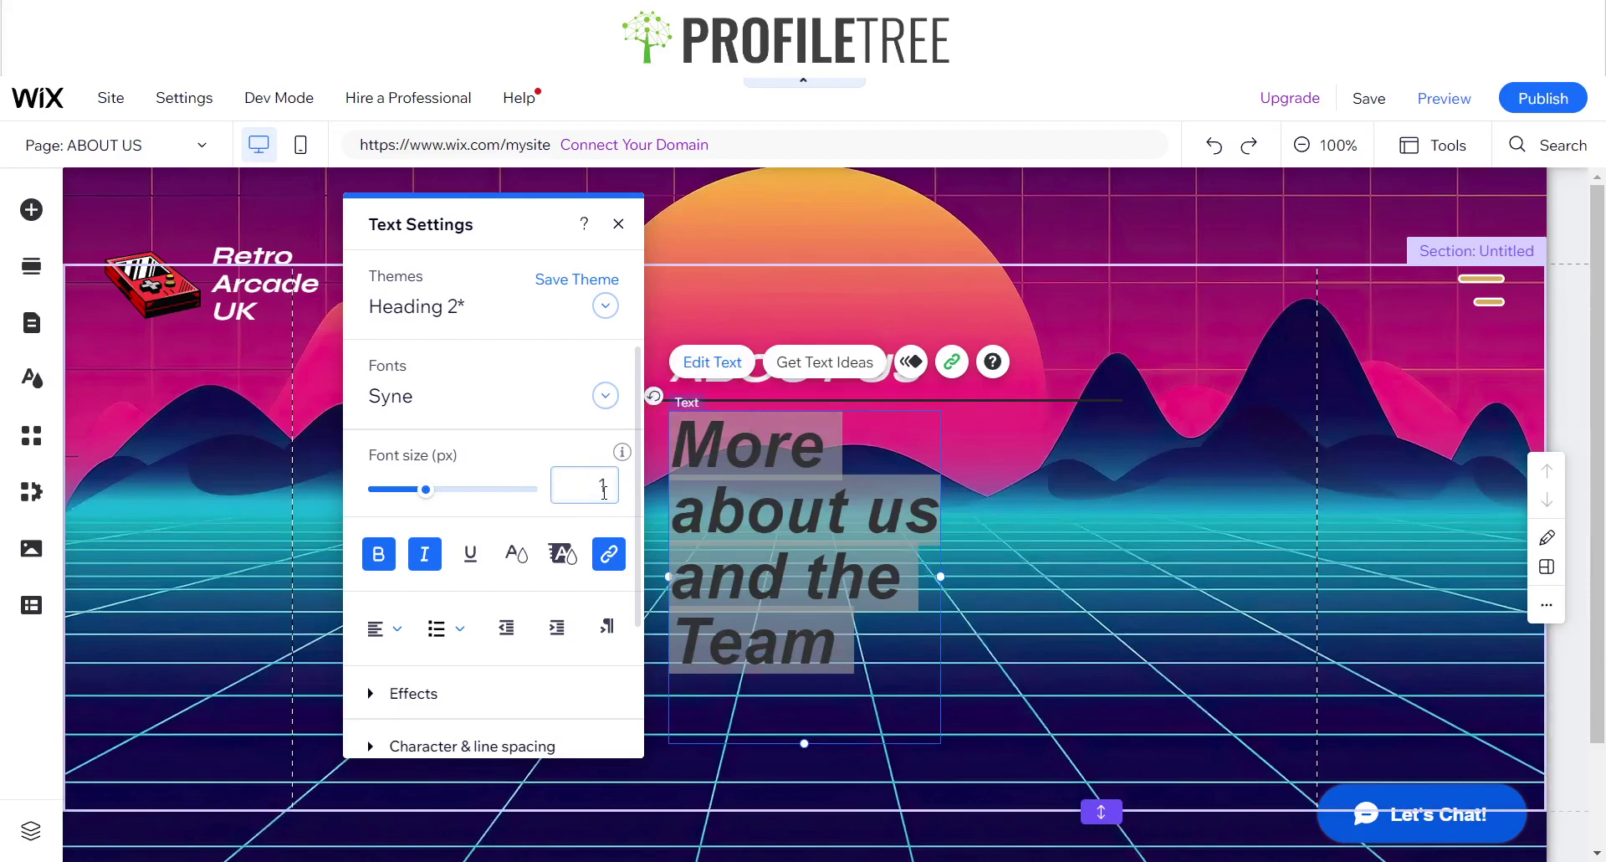
{"action": "type", "text": "6"}
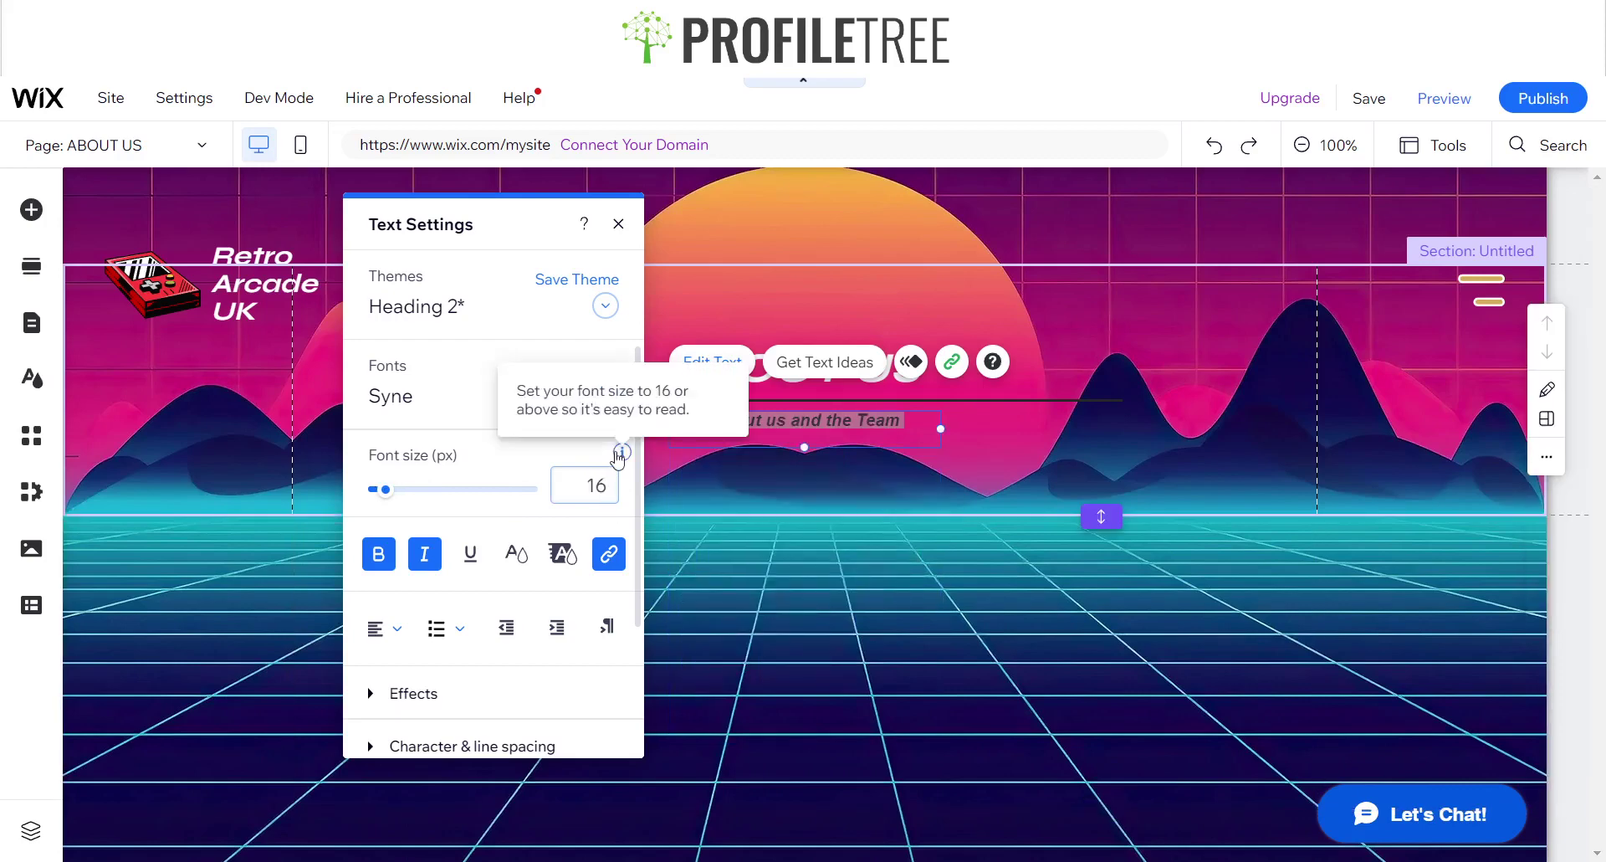
{"action": "left_click", "coordinate": [617, 226]}
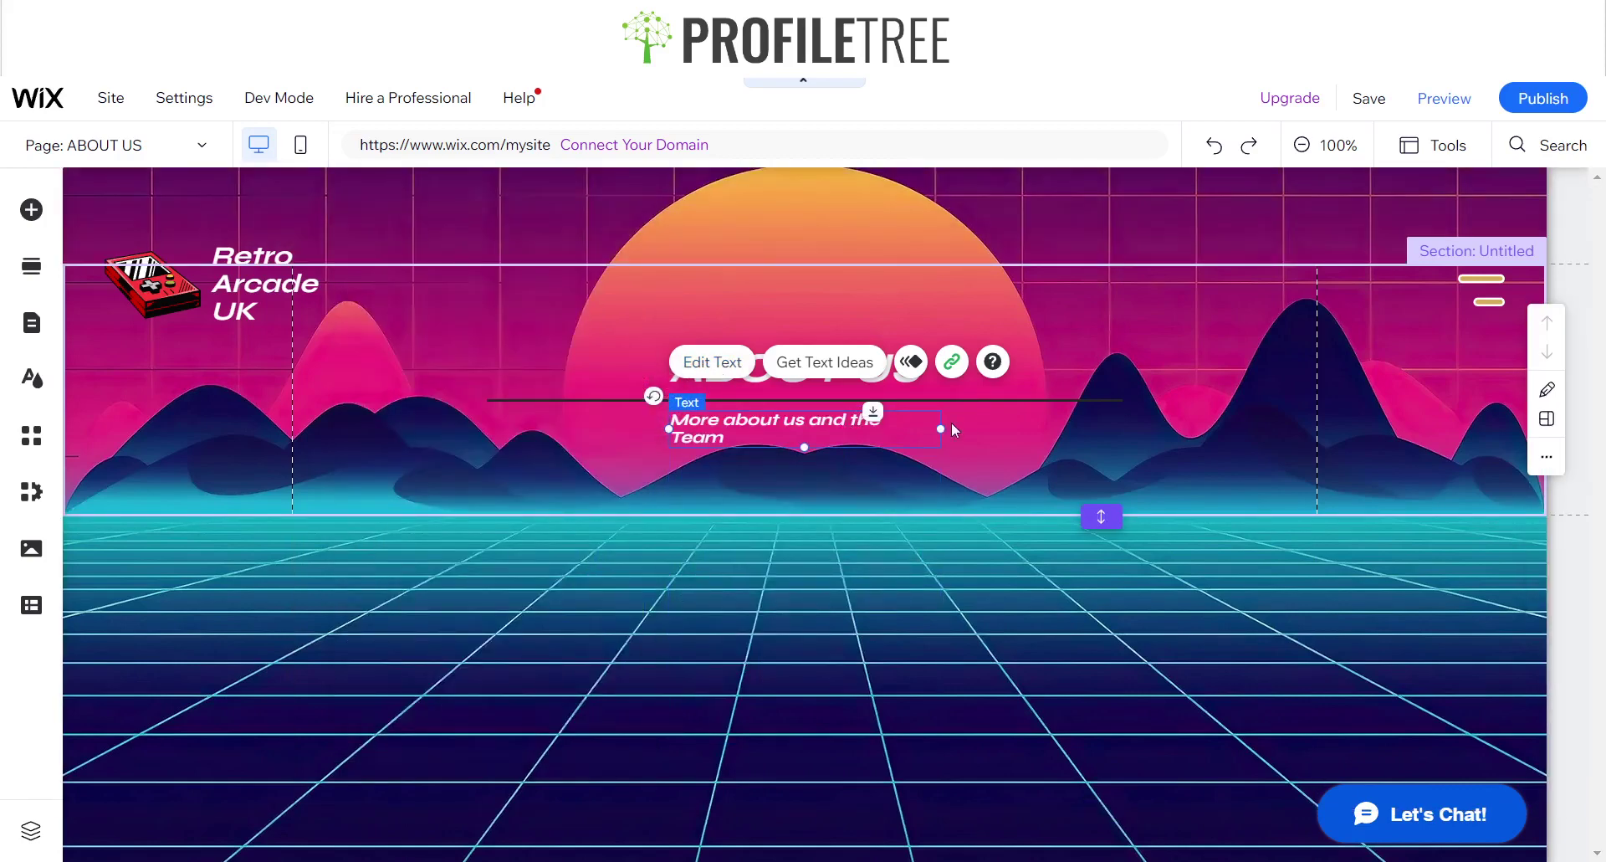
Fit the "More about us and the Team" text box to a single line and centre it beneath the horizontal line.
{"action": "left_click_drag", "start_coordinate": [941, 429], "coordinate": [1024, 420]}
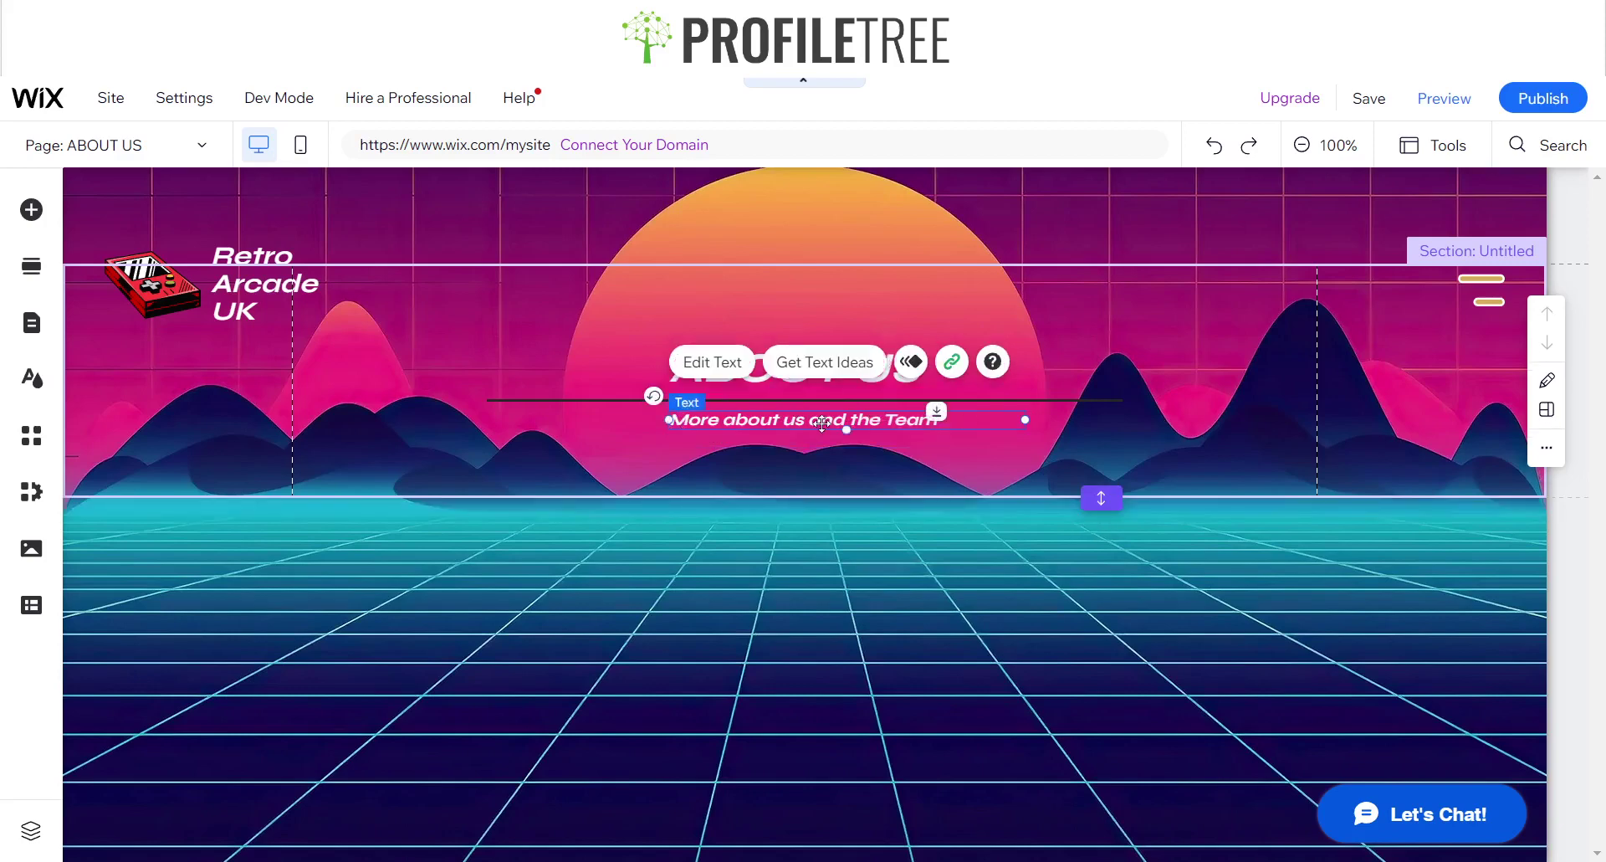
{"action": "left_click_drag", "start_coordinate": [822, 424], "coordinate": [847, 421]}
{"action": "left_click_drag", "start_coordinate": [1025, 419], "coordinate": [946, 422]}
{"action": "left_click_drag", "start_coordinate": [836, 419], "coordinate": [835, 420]}
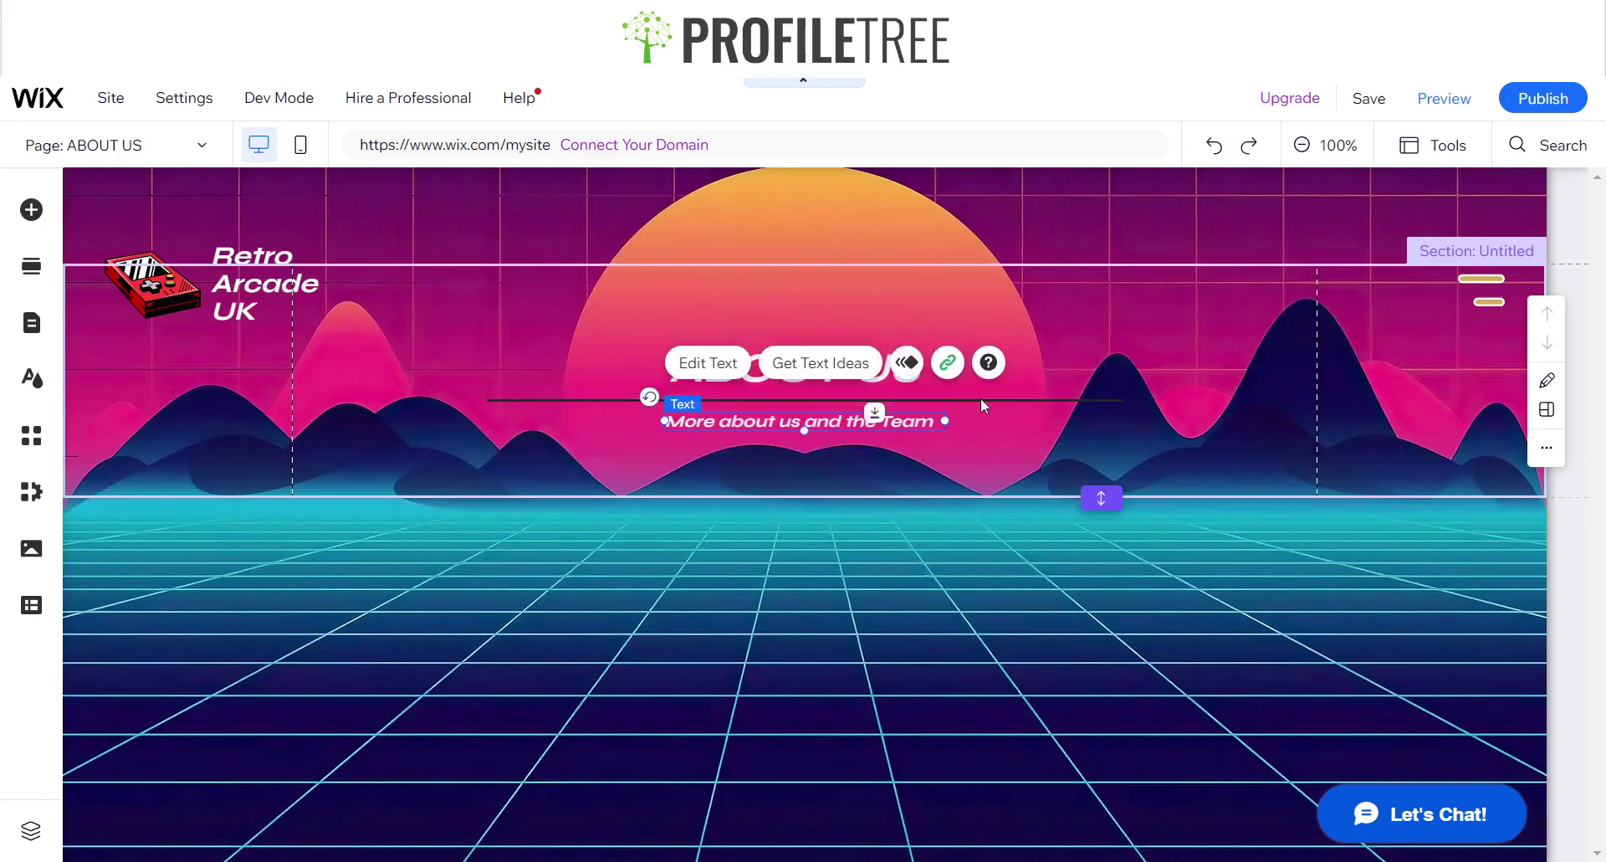
{"action": "left_click", "coordinate": [1188, 401]}
{"action": "left_click", "coordinate": [1006, 399]}
{"action": "left_click", "coordinate": [998, 386]}
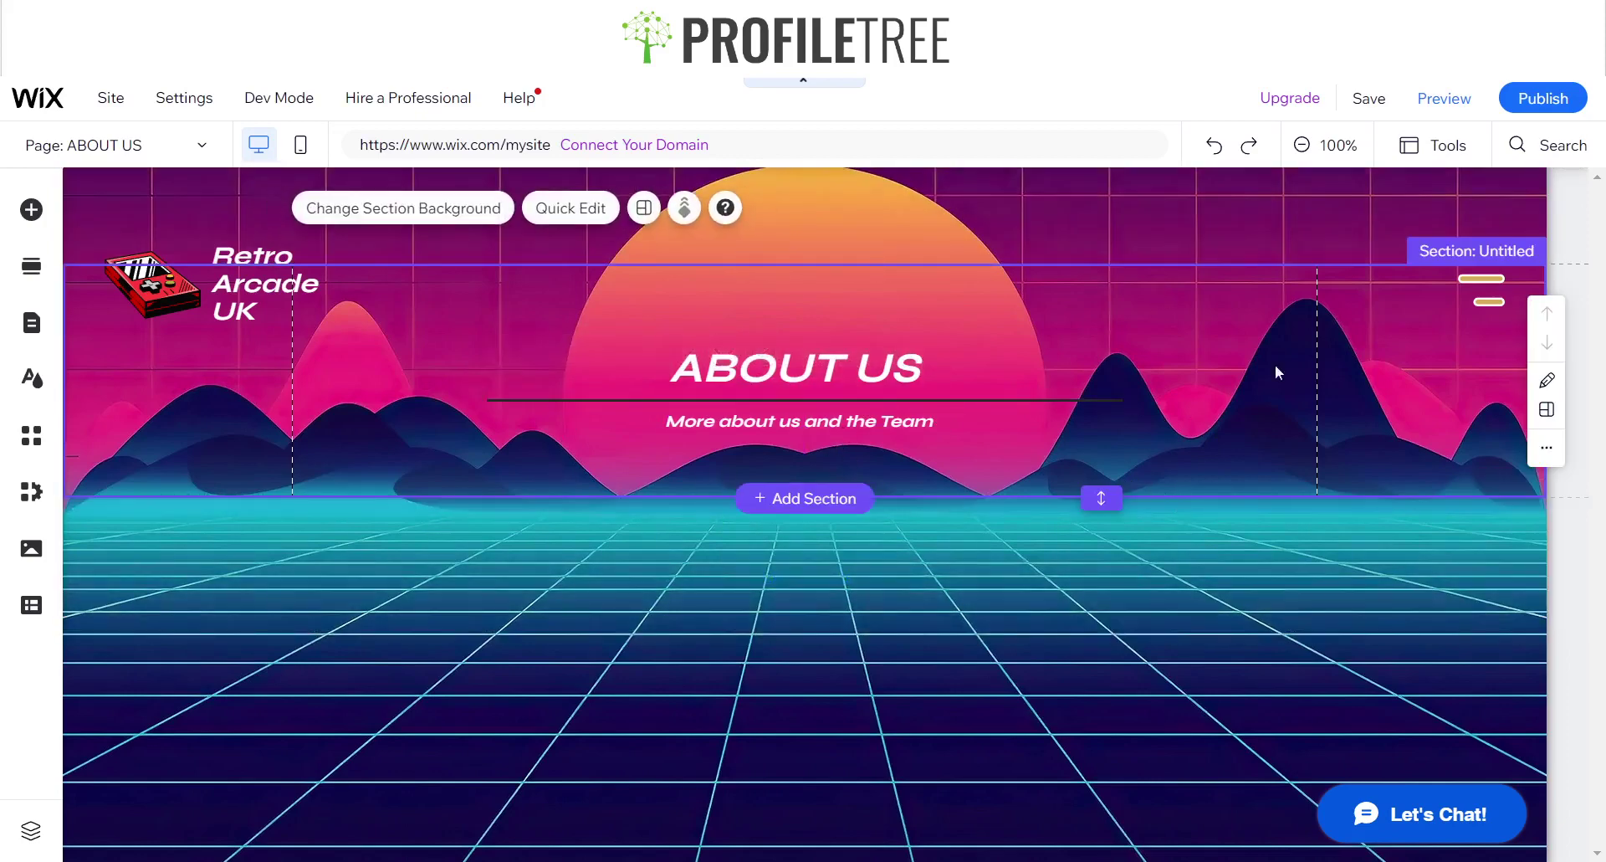
Set the height of the section holding the ABOUT US title first to 300 px and finally to 250 px.
{"action": "mouse_move", "coordinate": [1351, 102]}
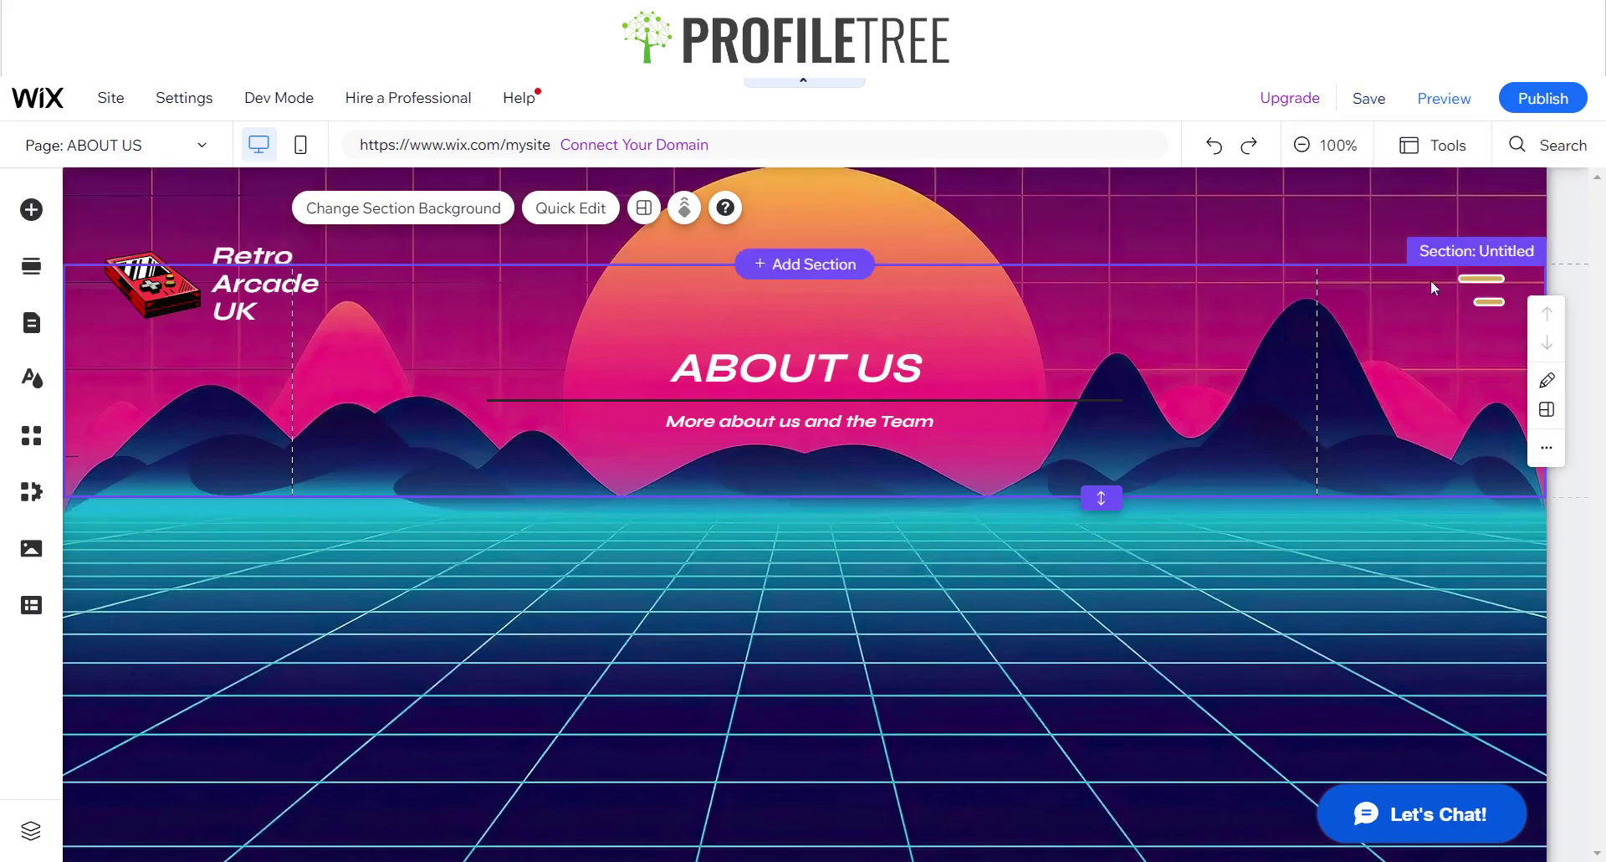
{"action": "left_click", "coordinate": [1433, 145]}
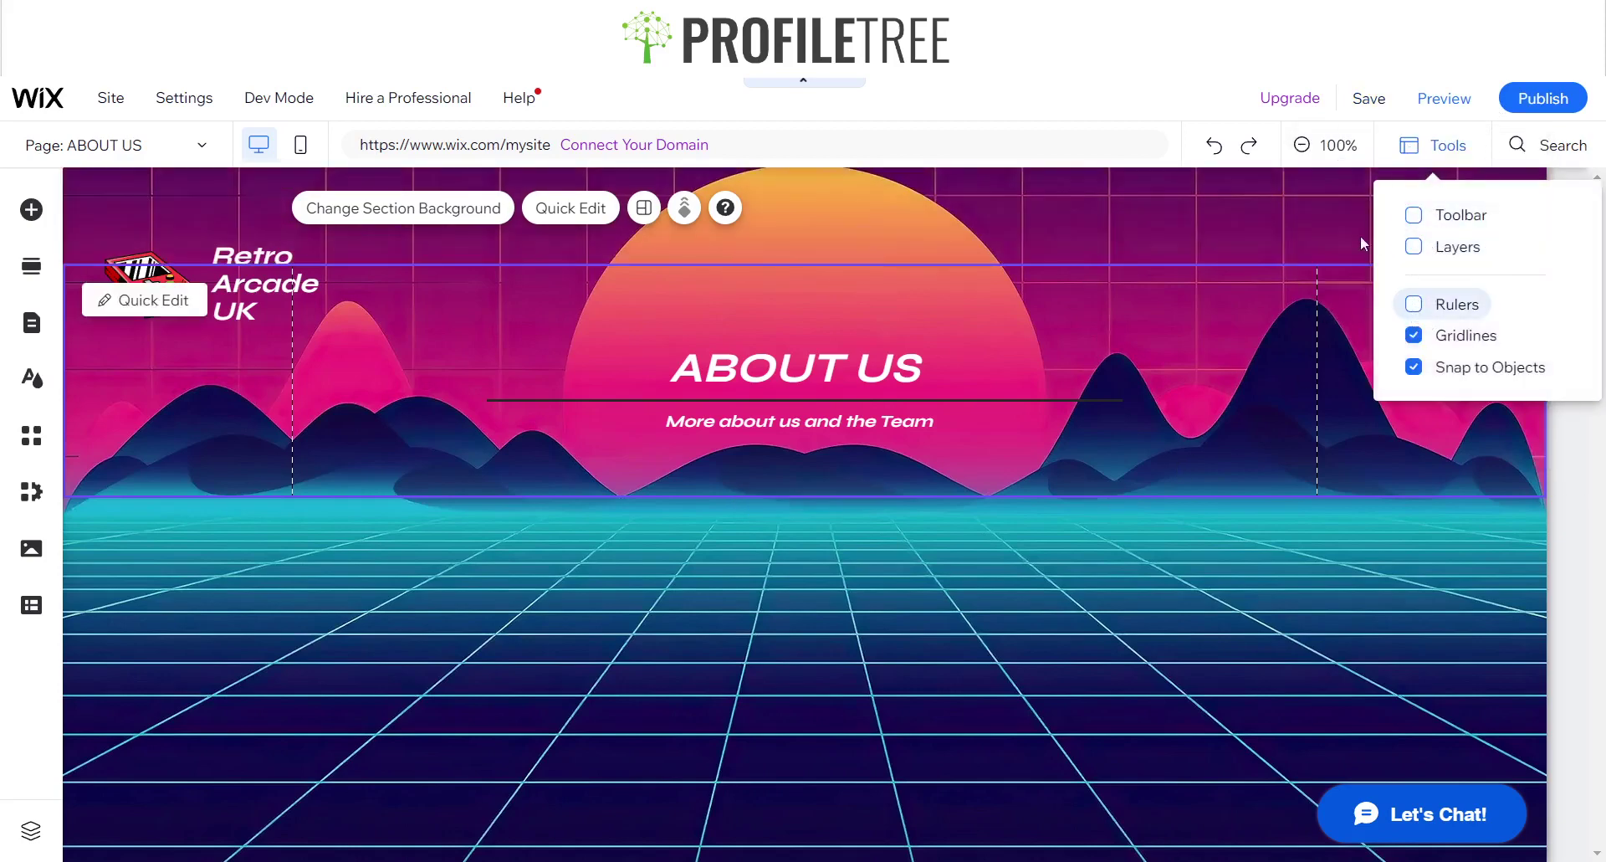
{"action": "left_click", "coordinate": [1414, 215]}
{"action": "left_click", "coordinate": [1214, 544]}
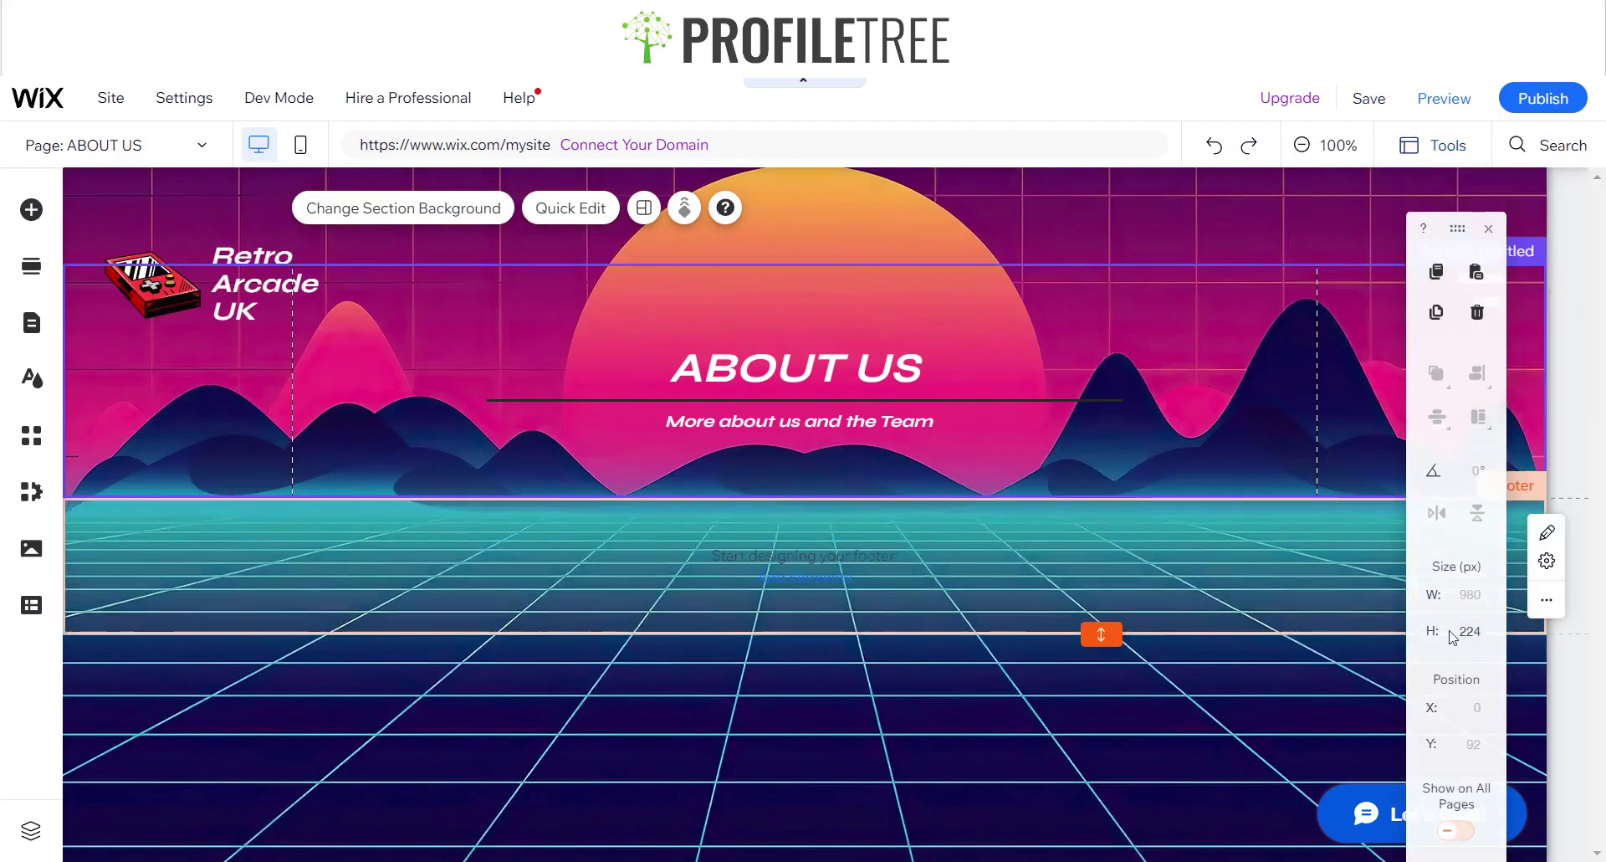
{"action": "left_click", "coordinate": [1471, 631]}
{"action": "type", "text": "300"}
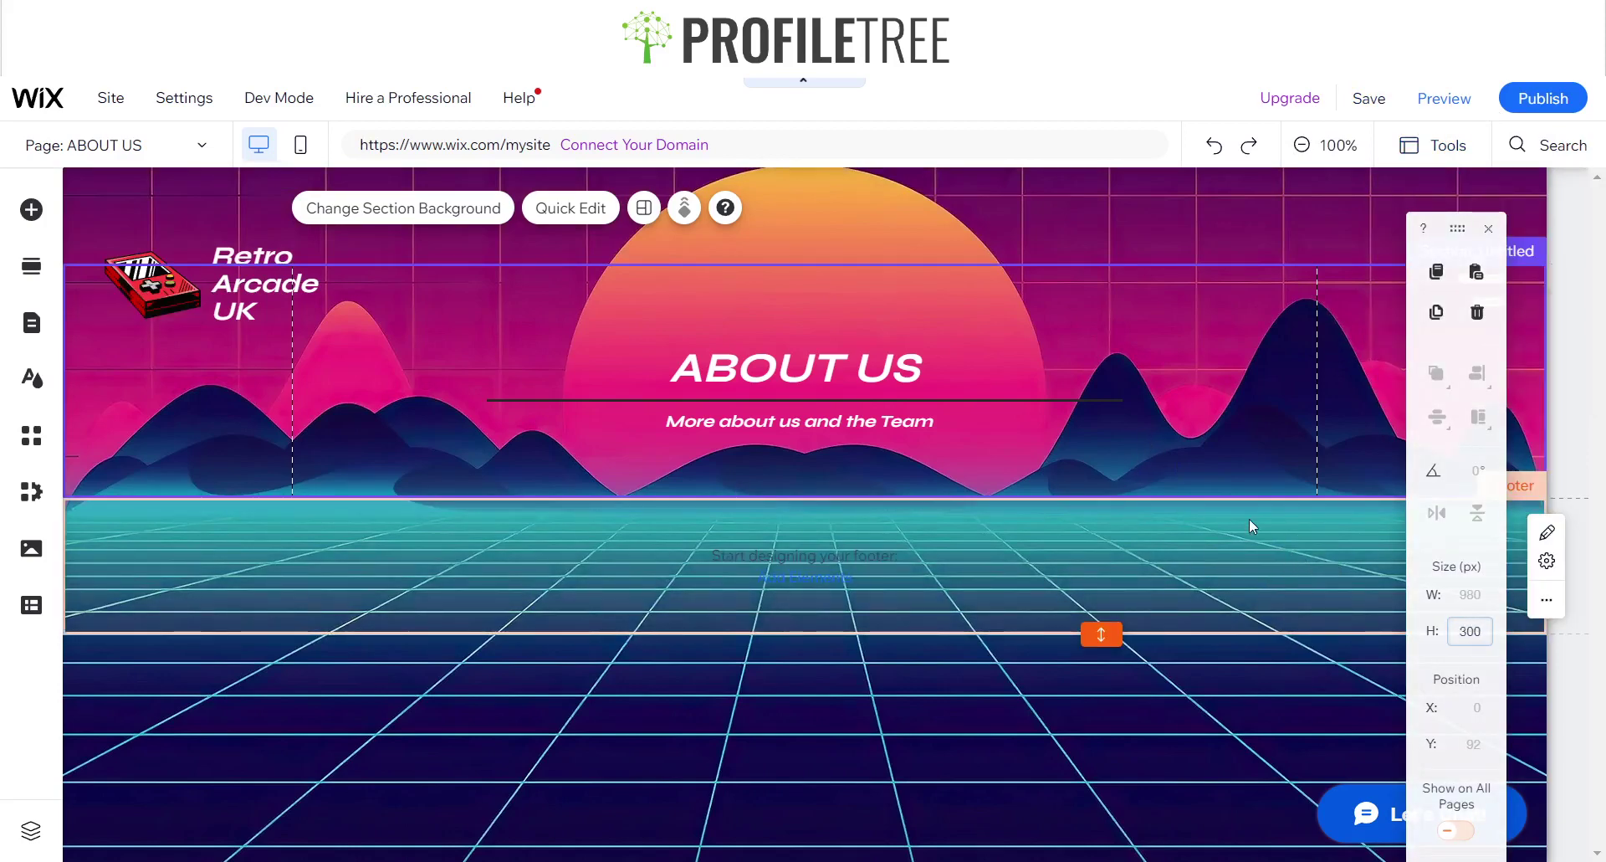
{"action": "key", "text": "Return"}
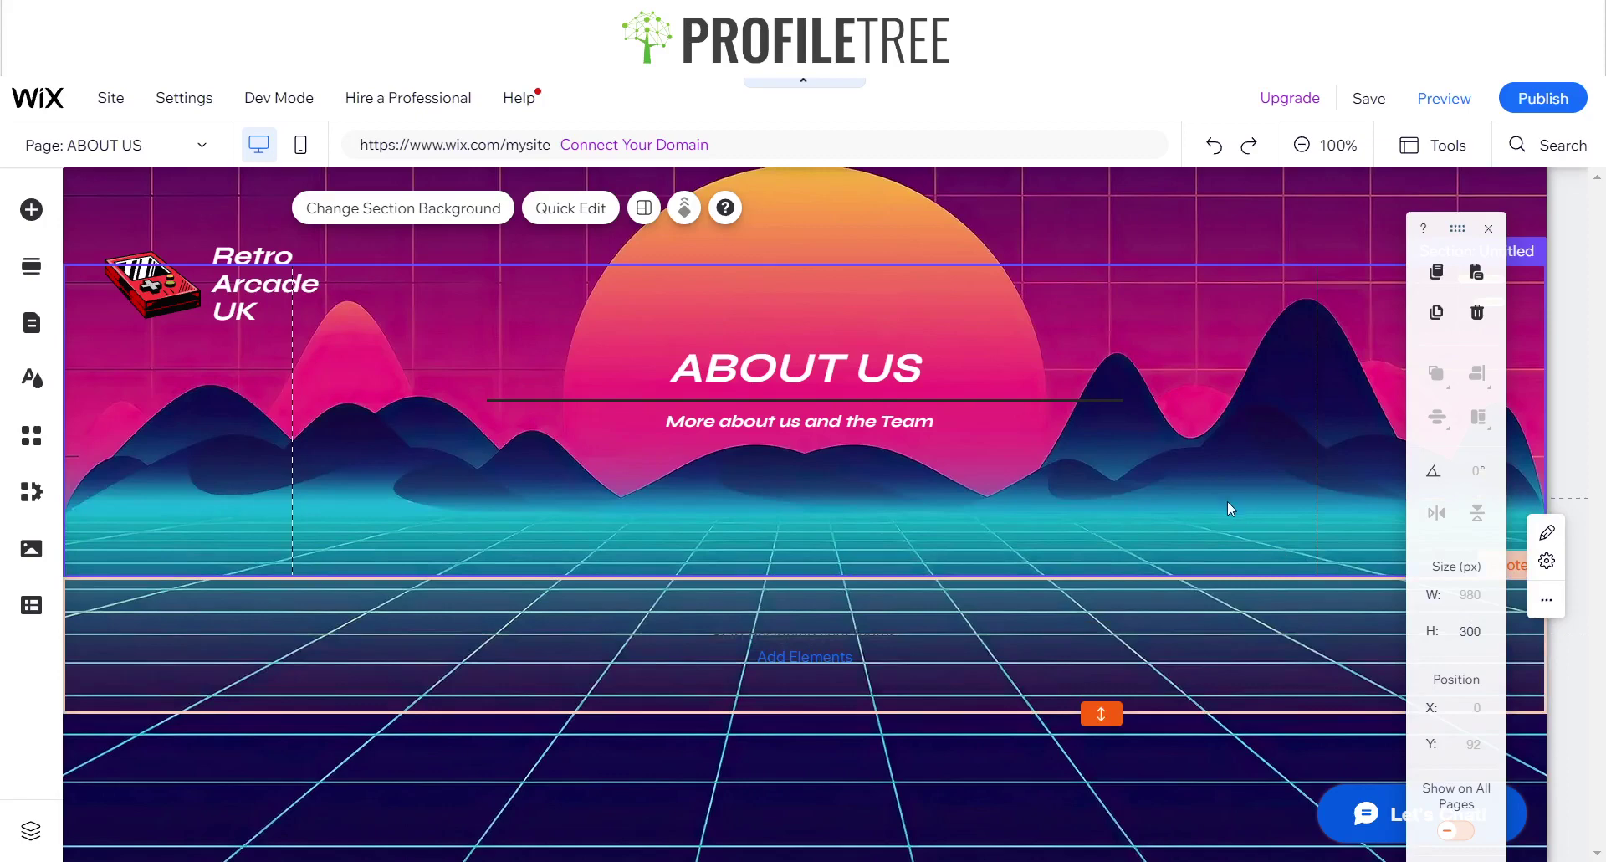
{"action": "left_click", "coordinate": [1460, 620]}
{"action": "type", "text": "250"}
{"action": "key", "text": "Return"}
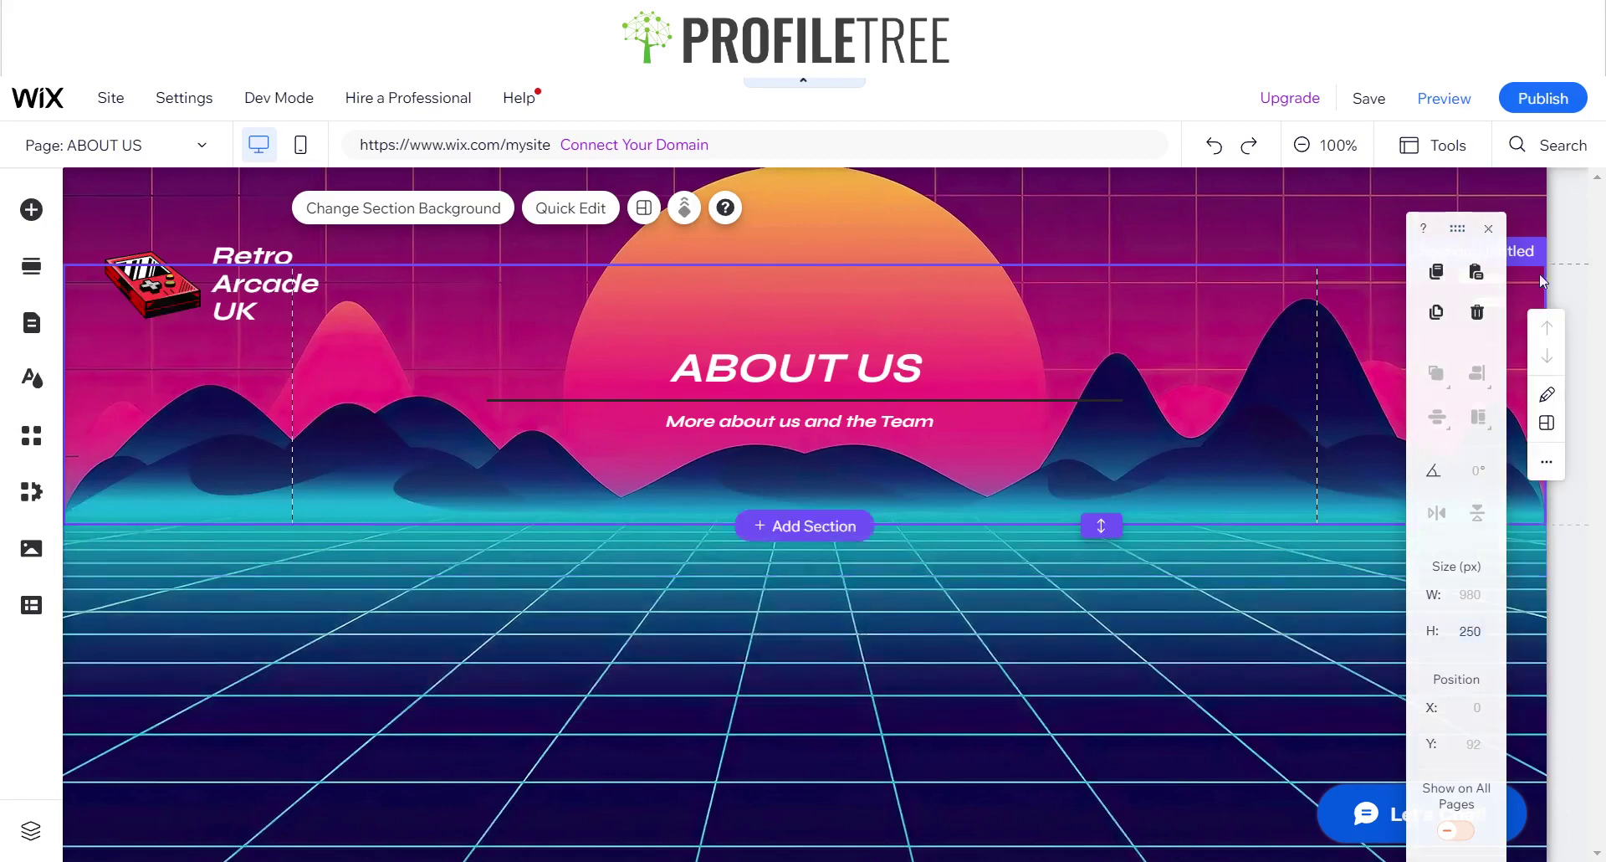
{"action": "left_click", "coordinate": [1490, 229]}
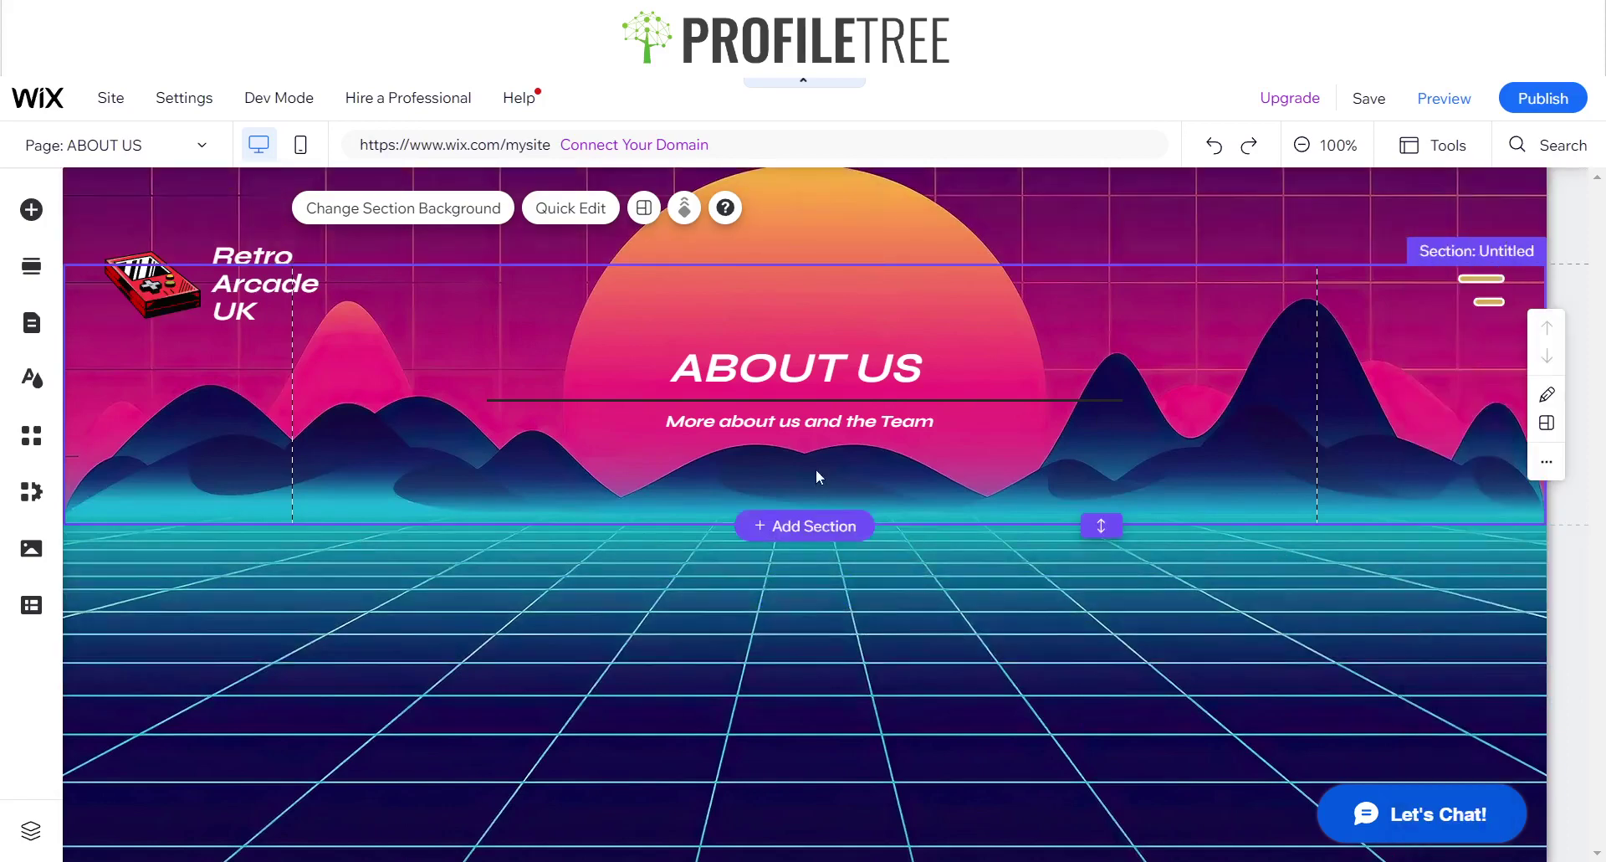
Add the three-member "Meet the Team" section template from the Team category directly below the ABOUT US title section.
{"action": "left_click", "coordinate": [830, 524]}
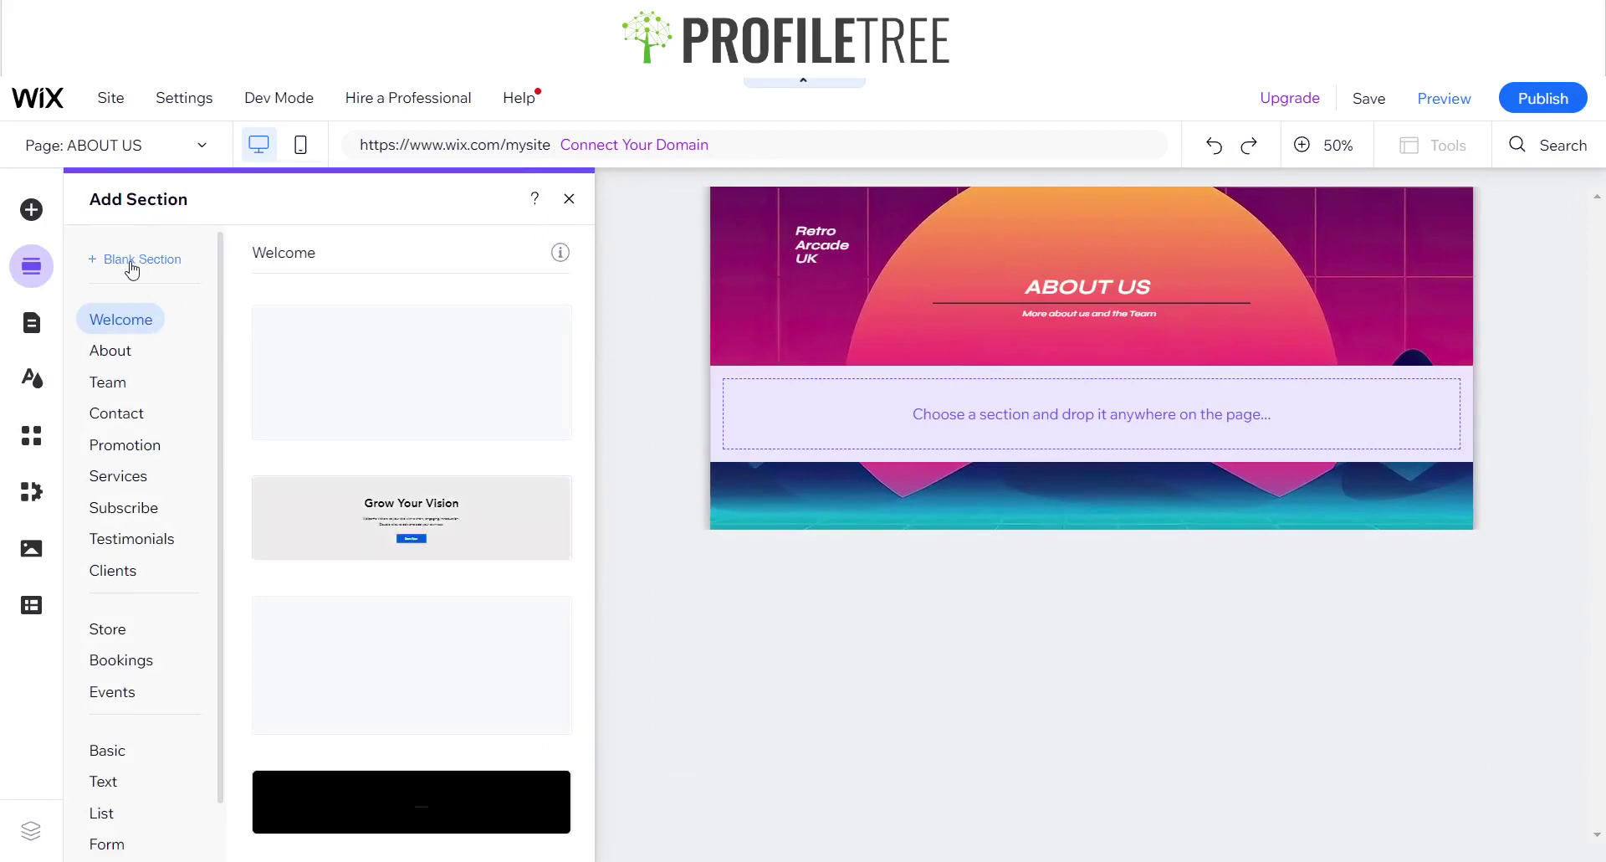
{"action": "left_click", "coordinate": [108, 381]}
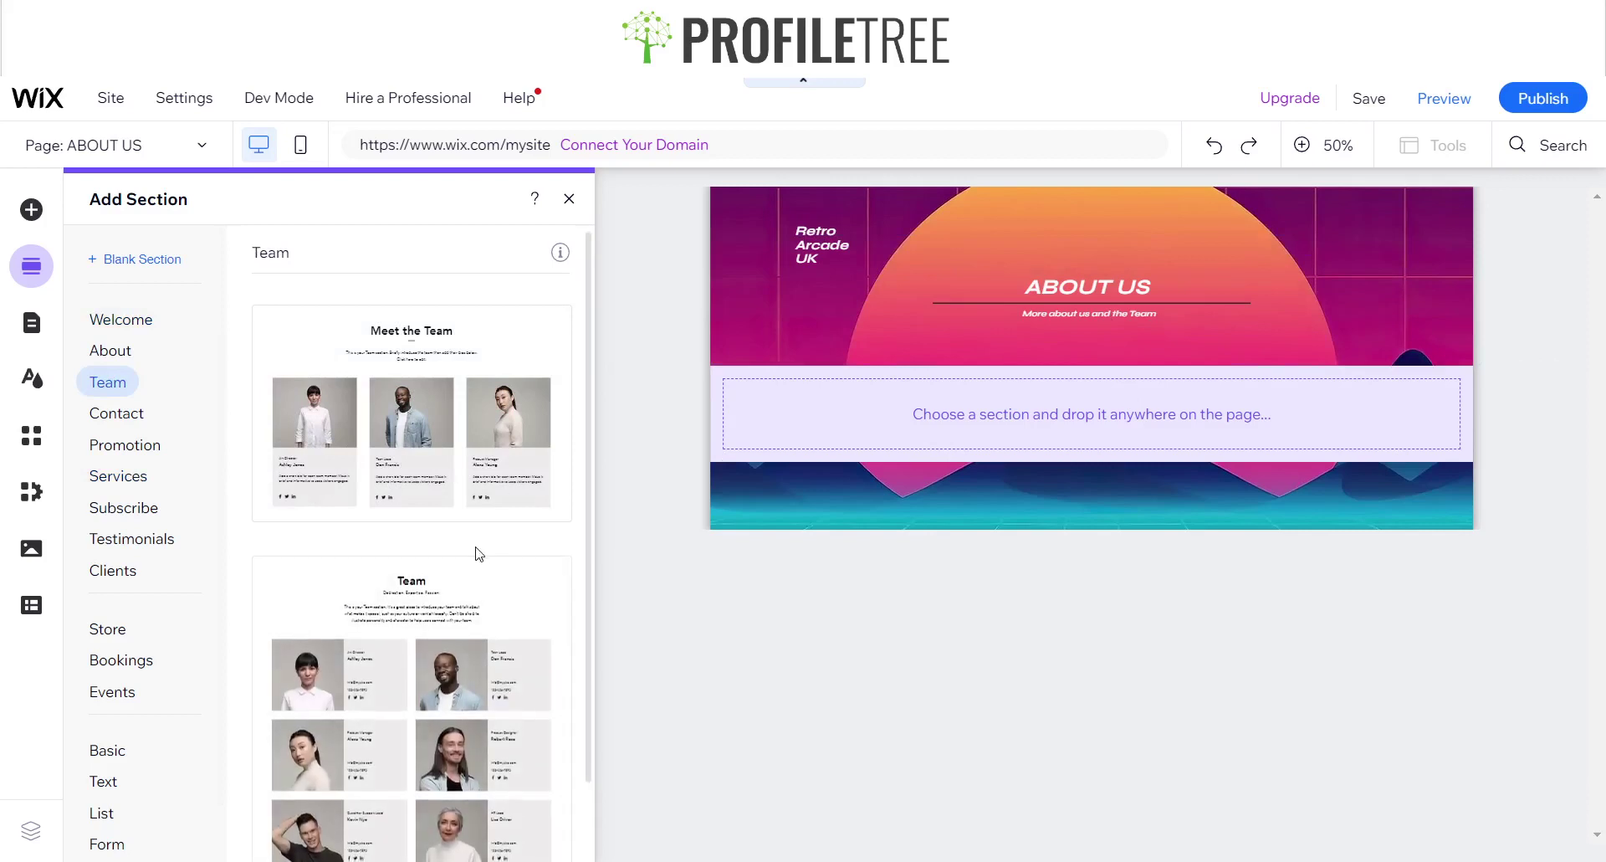
{"action": "scroll", "coordinate": [477, 548], "scroll_direction": "down", "scroll_amount": 1}
{"action": "scroll", "coordinate": [423, 439], "scroll_direction": "up", "scroll_amount": 1}
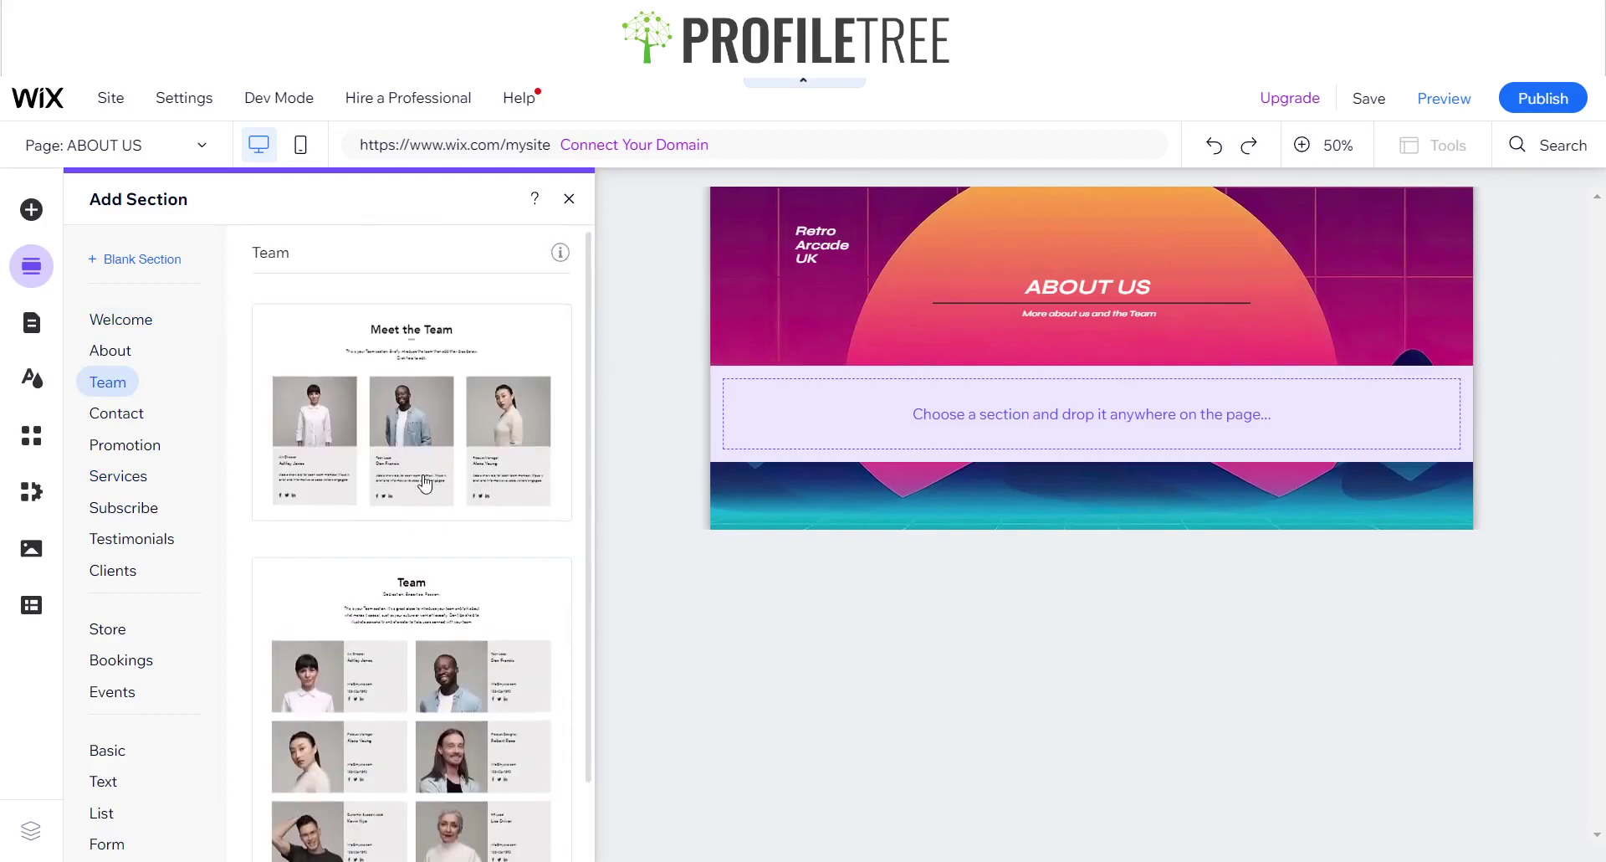
{"action": "scroll", "coordinate": [418, 468], "scroll_direction": "down", "scroll_amount": 1}
{"action": "scroll", "coordinate": [381, 401], "scroll_direction": "up", "scroll_amount": 1}
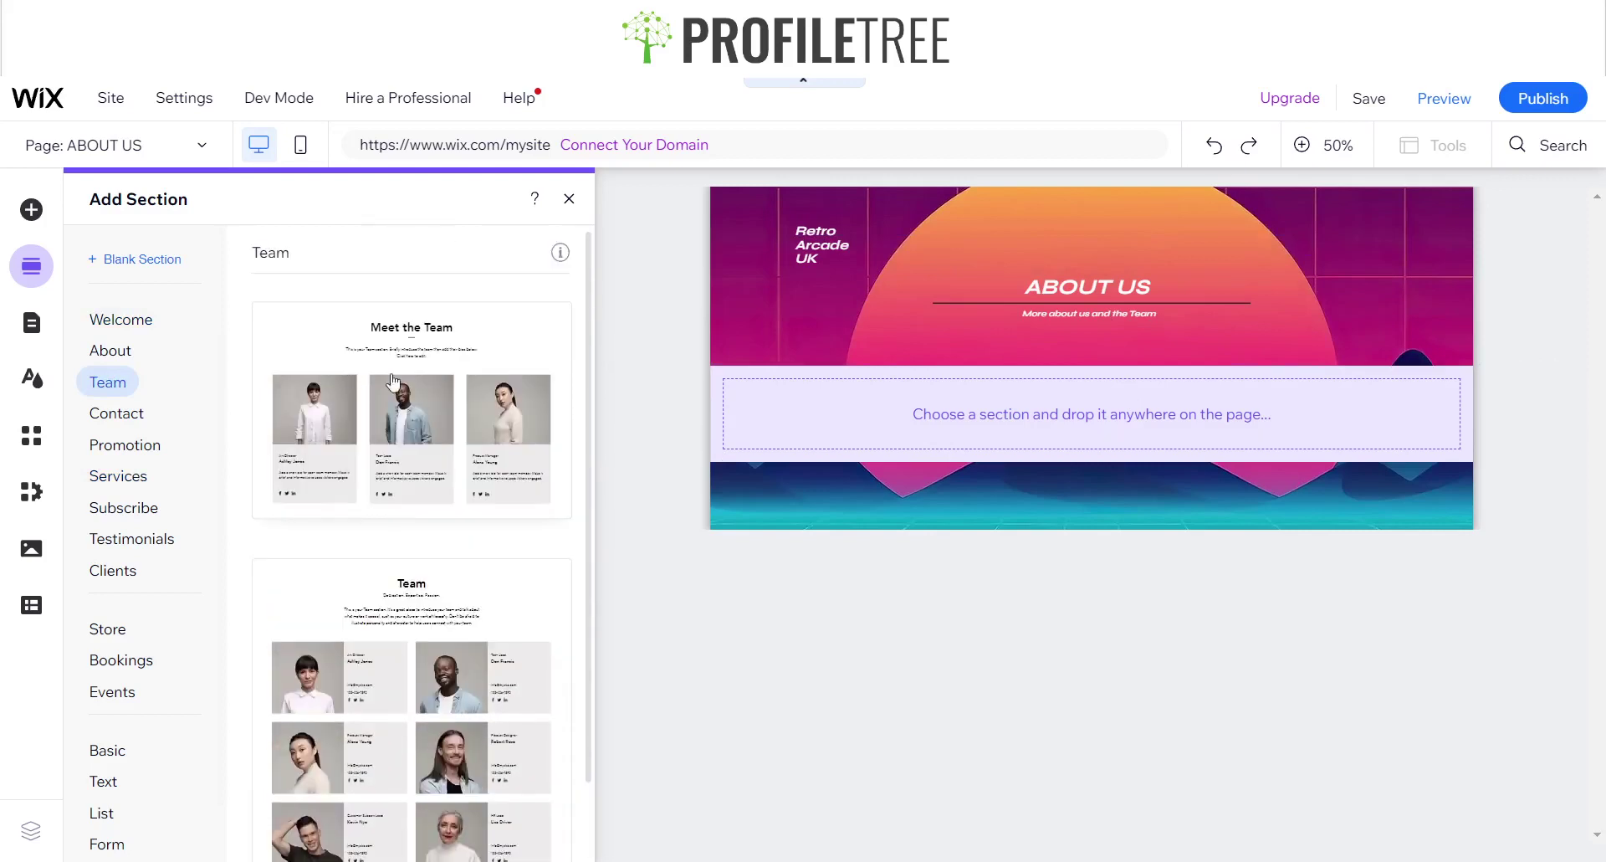
{"action": "left_click", "coordinate": [895, 540]}
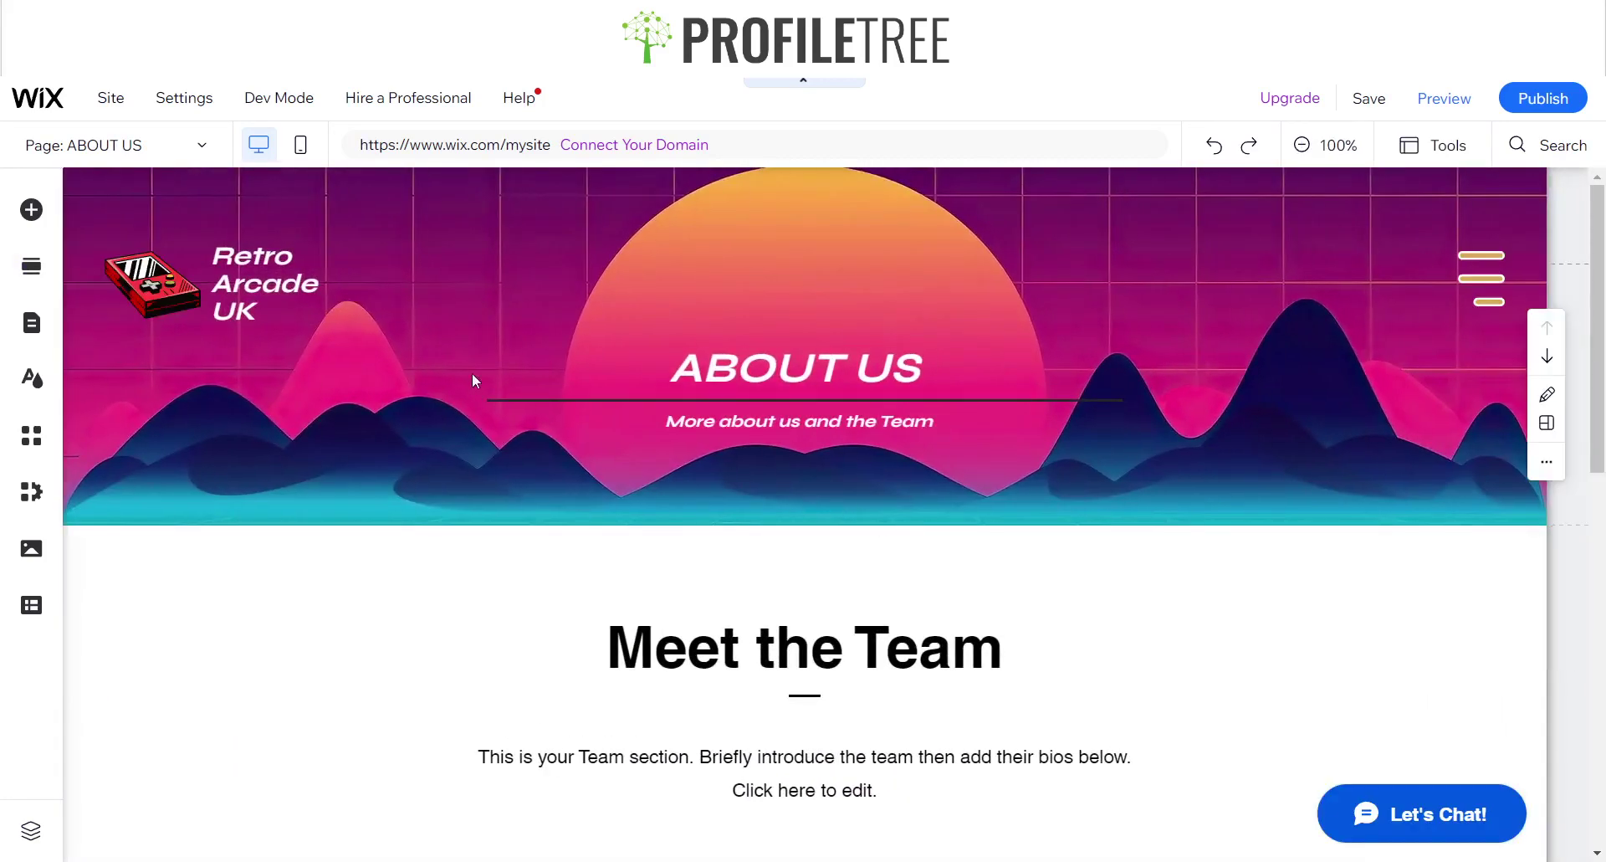
{"action": "scroll", "coordinate": [503, 248], "scroll_direction": "down", "scroll_amount": 3}
{"action": "scroll", "coordinate": [549, 359], "scroll_direction": "up", "scroll_amount": 6}
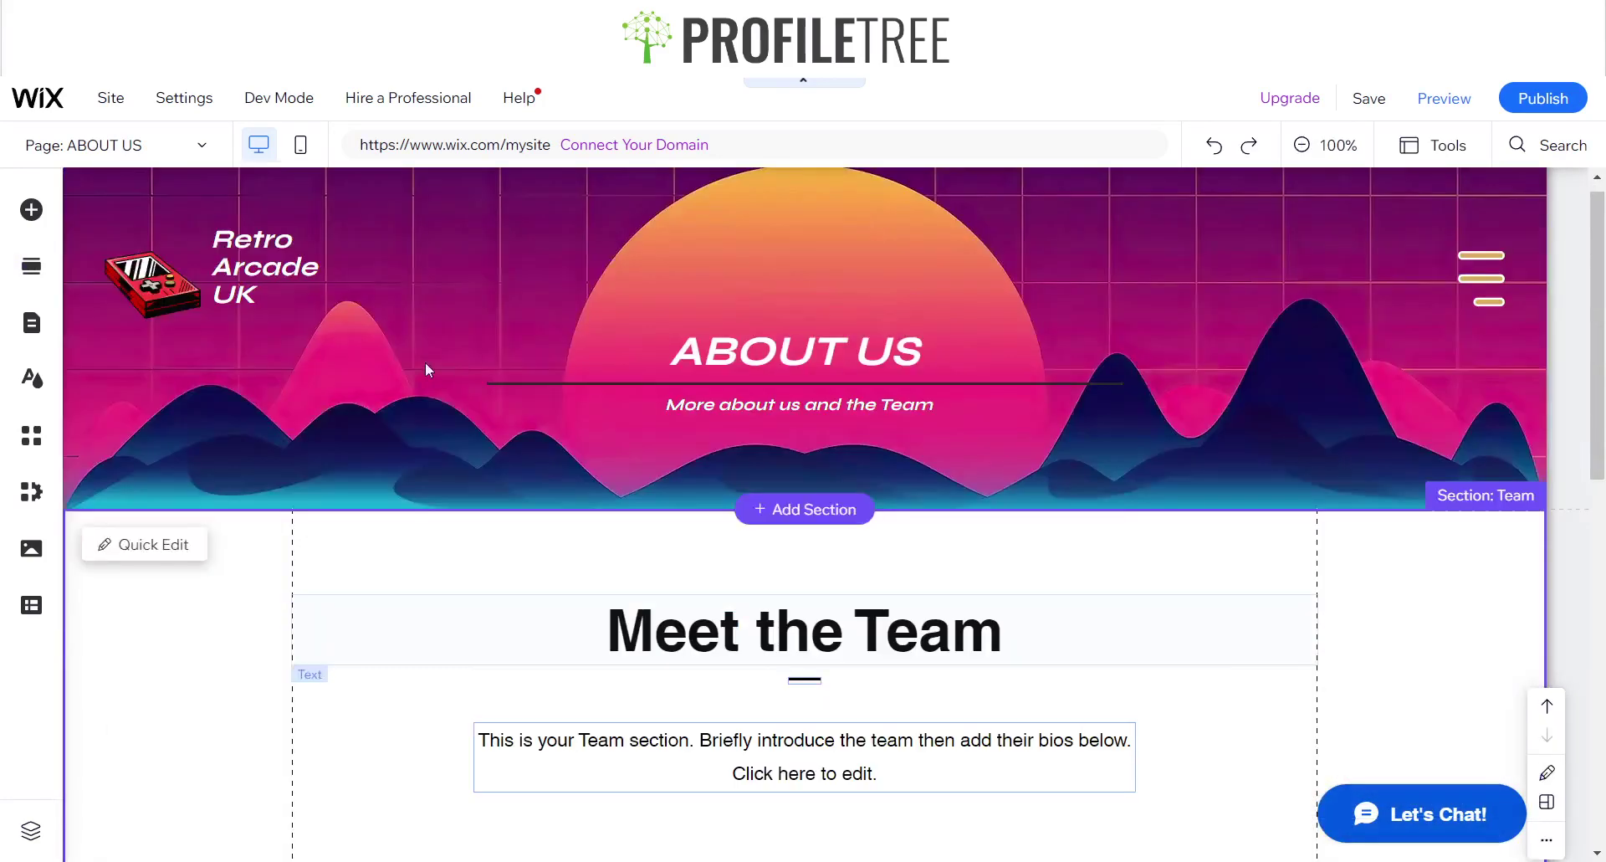
Examine the layout of the team member photos and bios on the HOME page, and return to the ABOUT US page.
{"action": "left_click", "coordinate": [138, 145]}
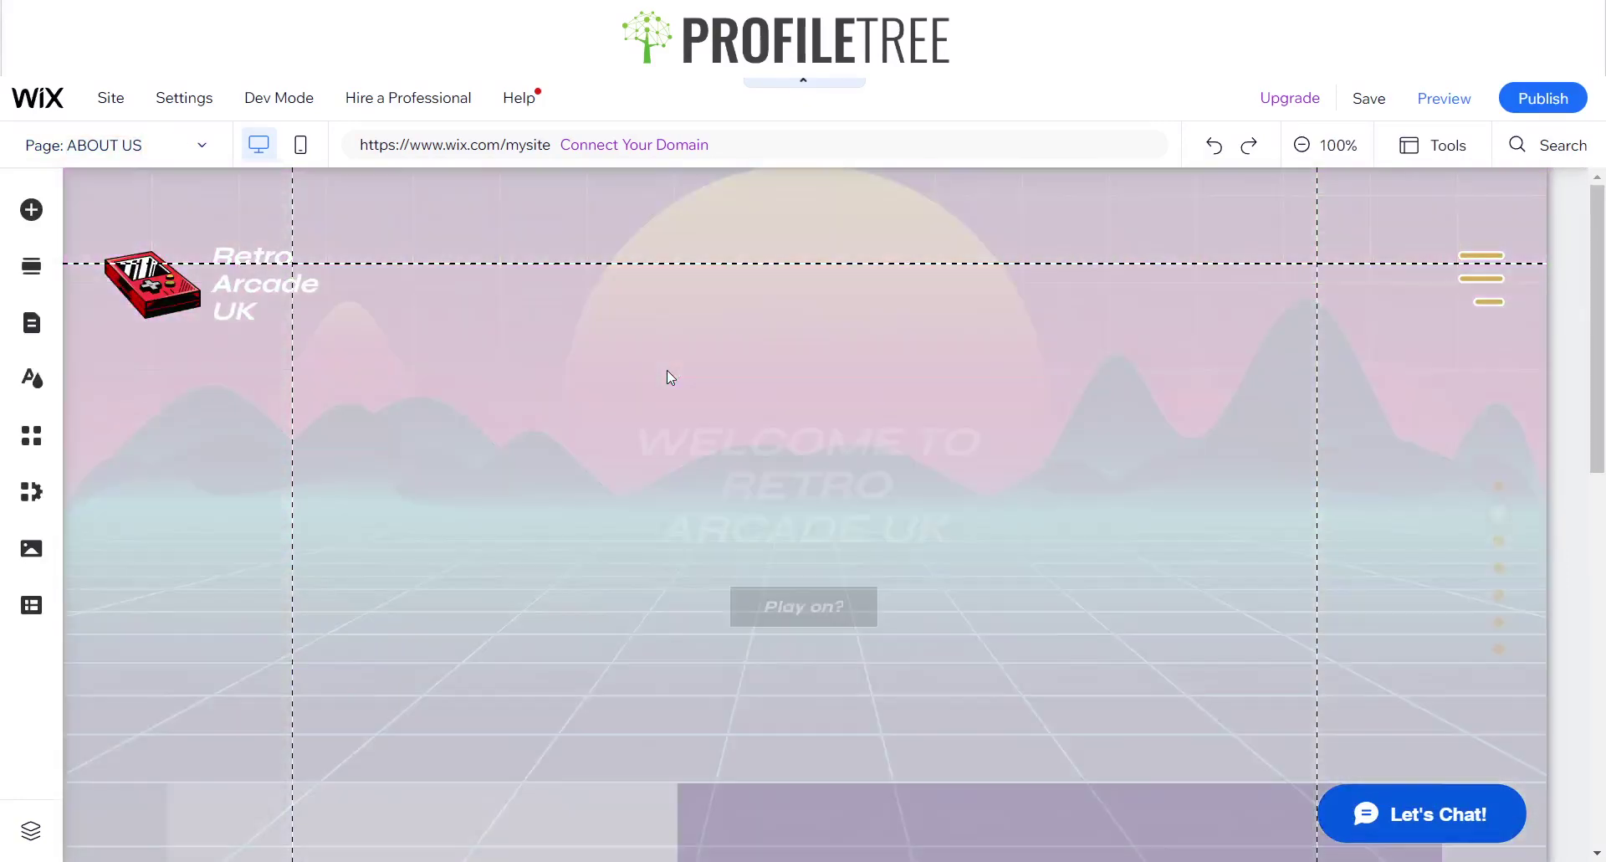
{"action": "scroll", "coordinate": [639, 546], "scroll_direction": "down", "scroll_amount": 10}
{"action": "scroll", "coordinate": [639, 543], "scroll_direction": "down", "scroll_amount": 10}
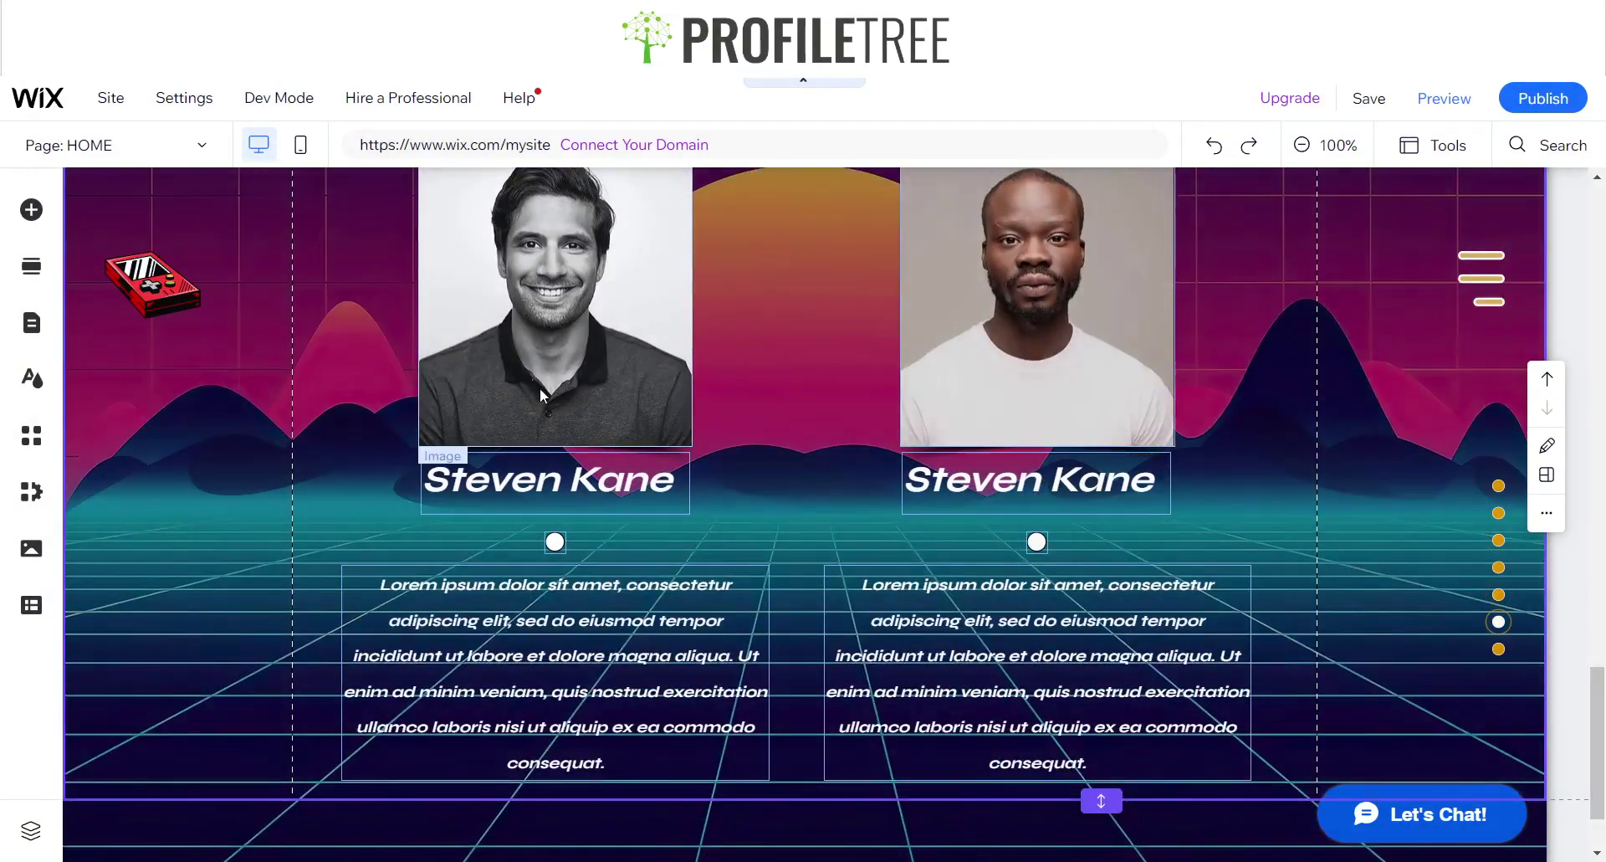
{"action": "left_click", "coordinate": [636, 422]}
{"action": "scroll", "coordinate": [712, 517], "scroll_direction": "down", "scroll_amount": 2}
{"action": "scroll", "coordinate": [712, 511], "scroll_direction": "up", "scroll_amount": 5}
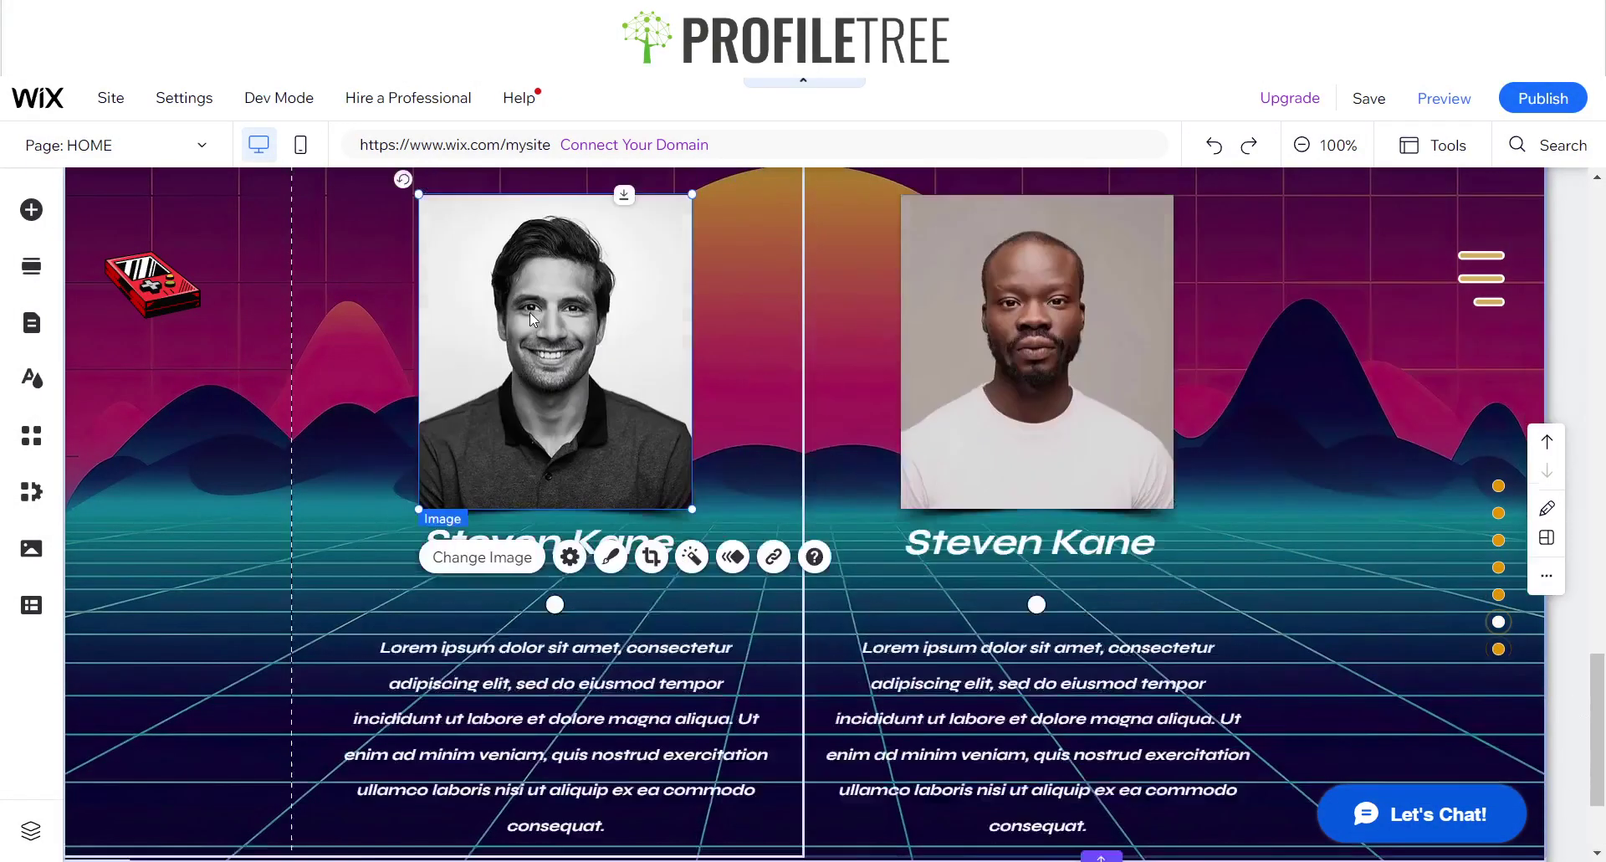
{"action": "left_click", "coordinate": [203, 140]}
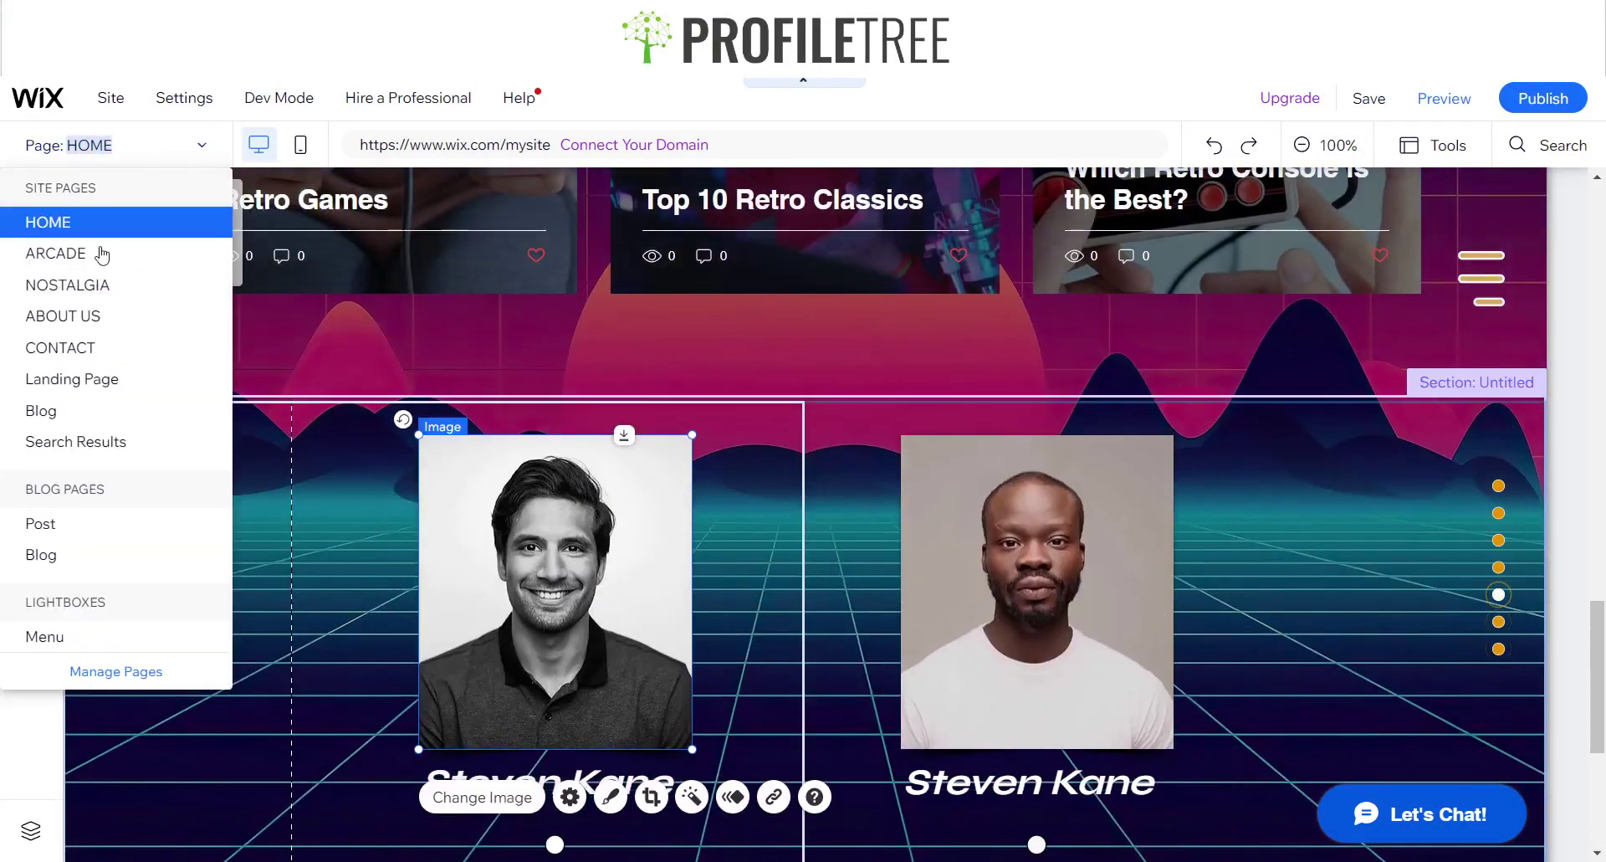
{"action": "left_click", "coordinate": [91, 328]}
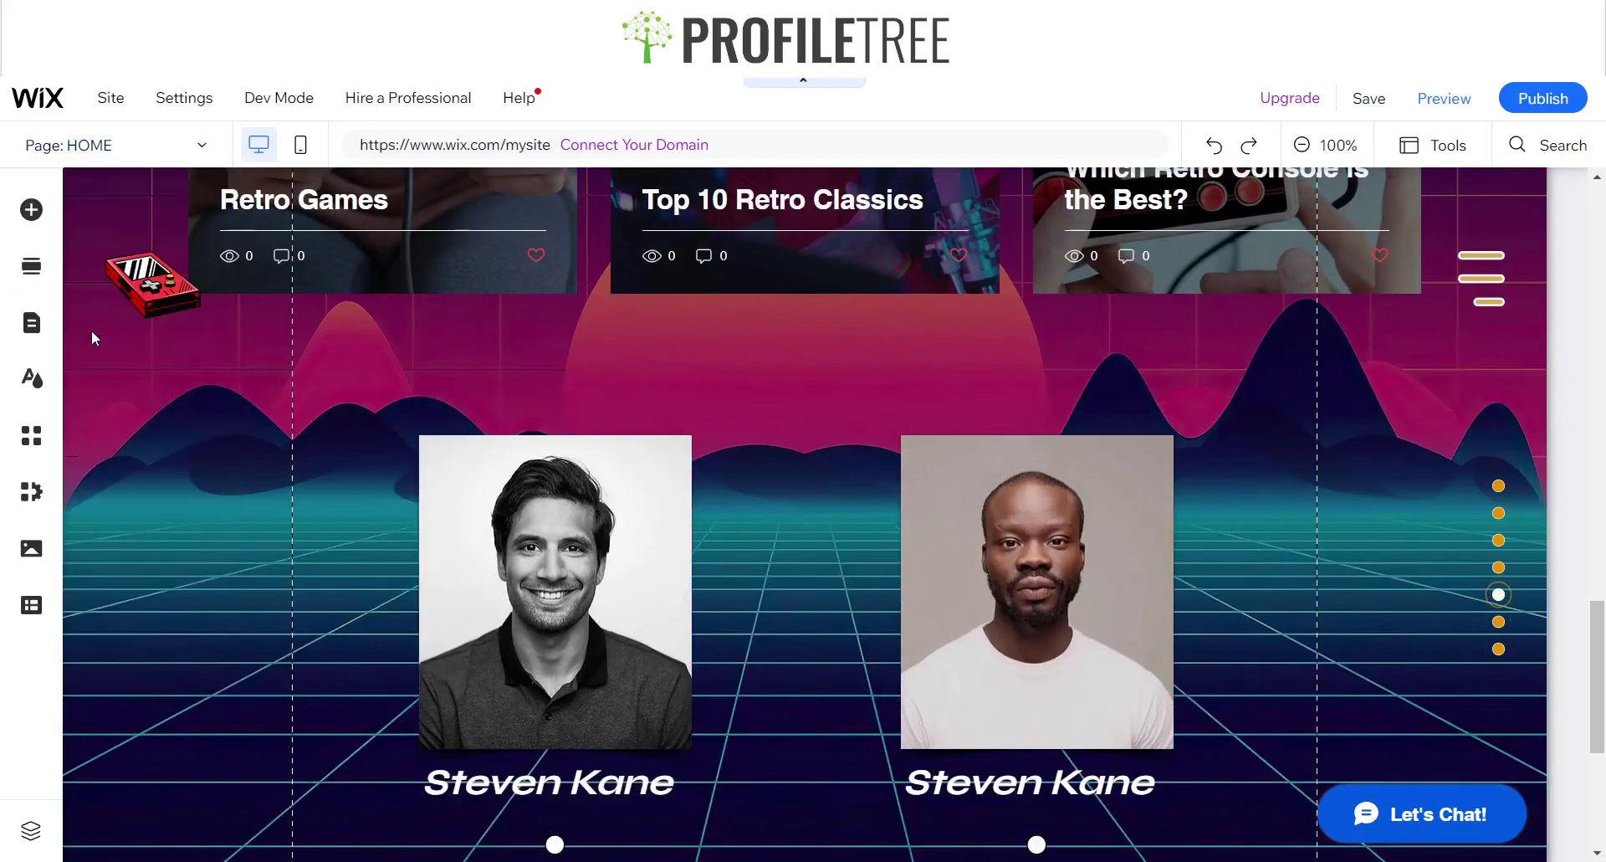
Examine the three member cards of the Team section, including their photos, roles, bios and social icons.
{"action": "scroll", "coordinate": [421, 425], "scroll_direction": "down", "scroll_amount": 10}
{"action": "scroll", "coordinate": [636, 484], "scroll_direction": "up", "scroll_amount": 5}
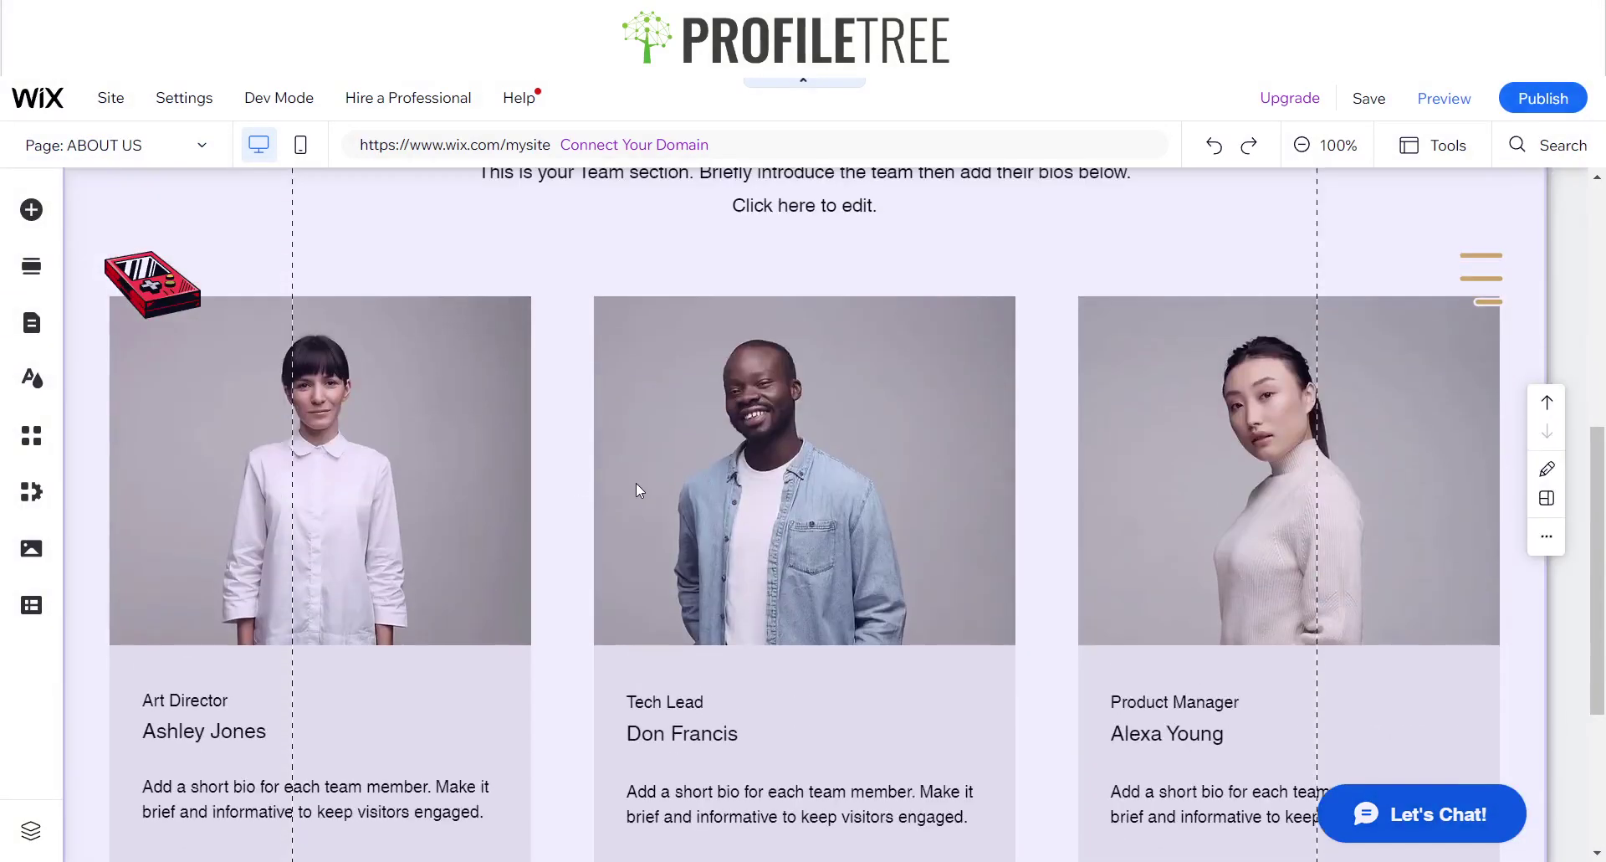
{"action": "scroll", "coordinate": [694, 514], "scroll_direction": "down", "scroll_amount": 3}
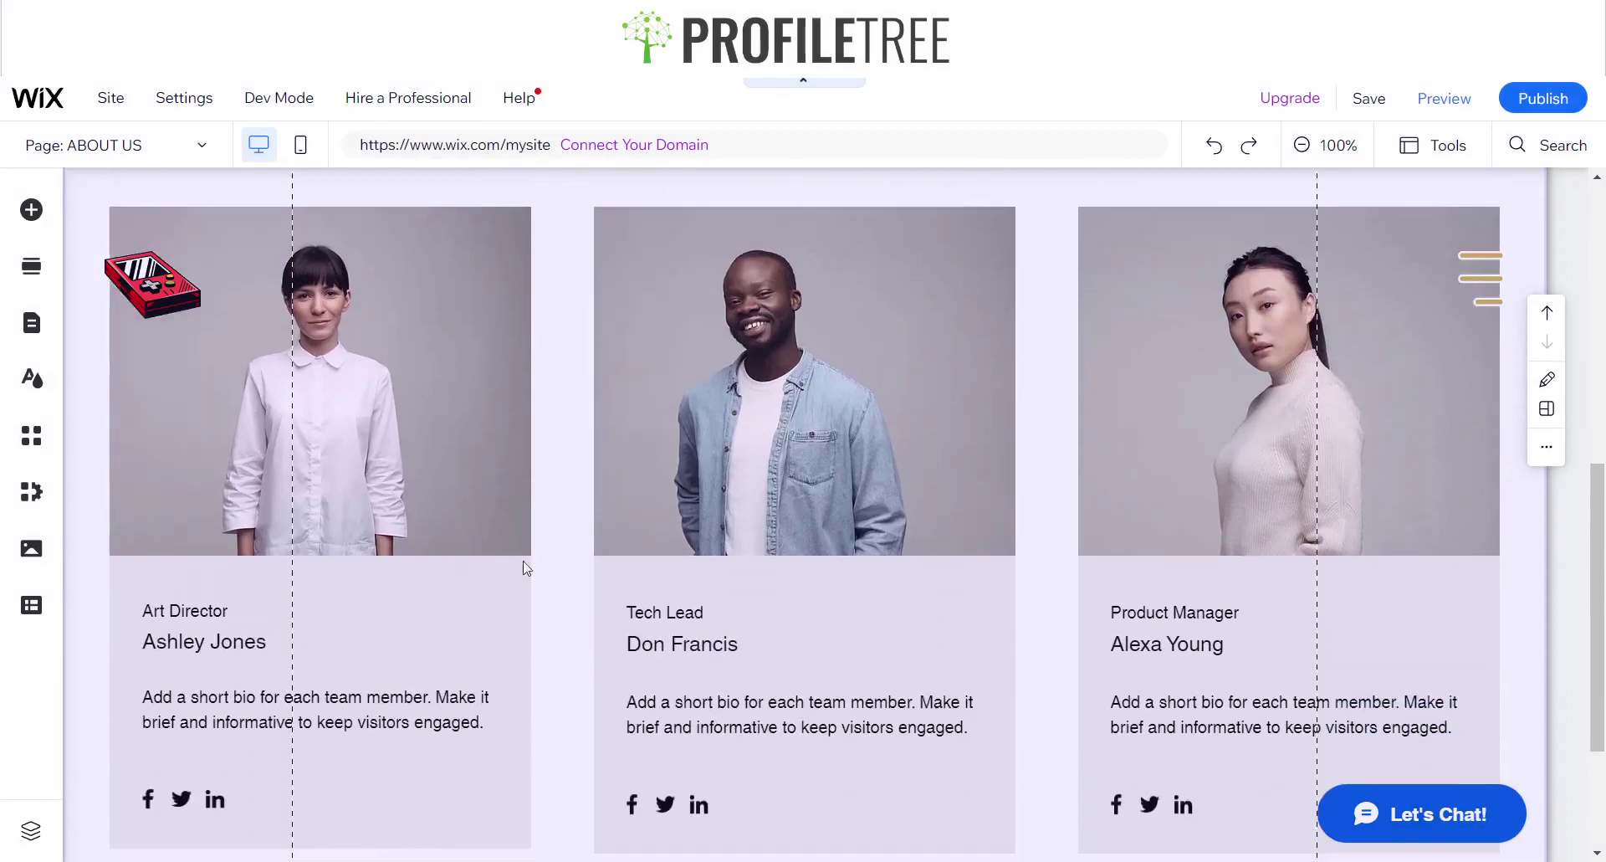
{"action": "scroll", "coordinate": [479, 464], "scroll_direction": "up", "scroll_amount": 3}
{"action": "scroll", "coordinate": [485, 451], "scroll_direction": "down", "scroll_amount": 1}
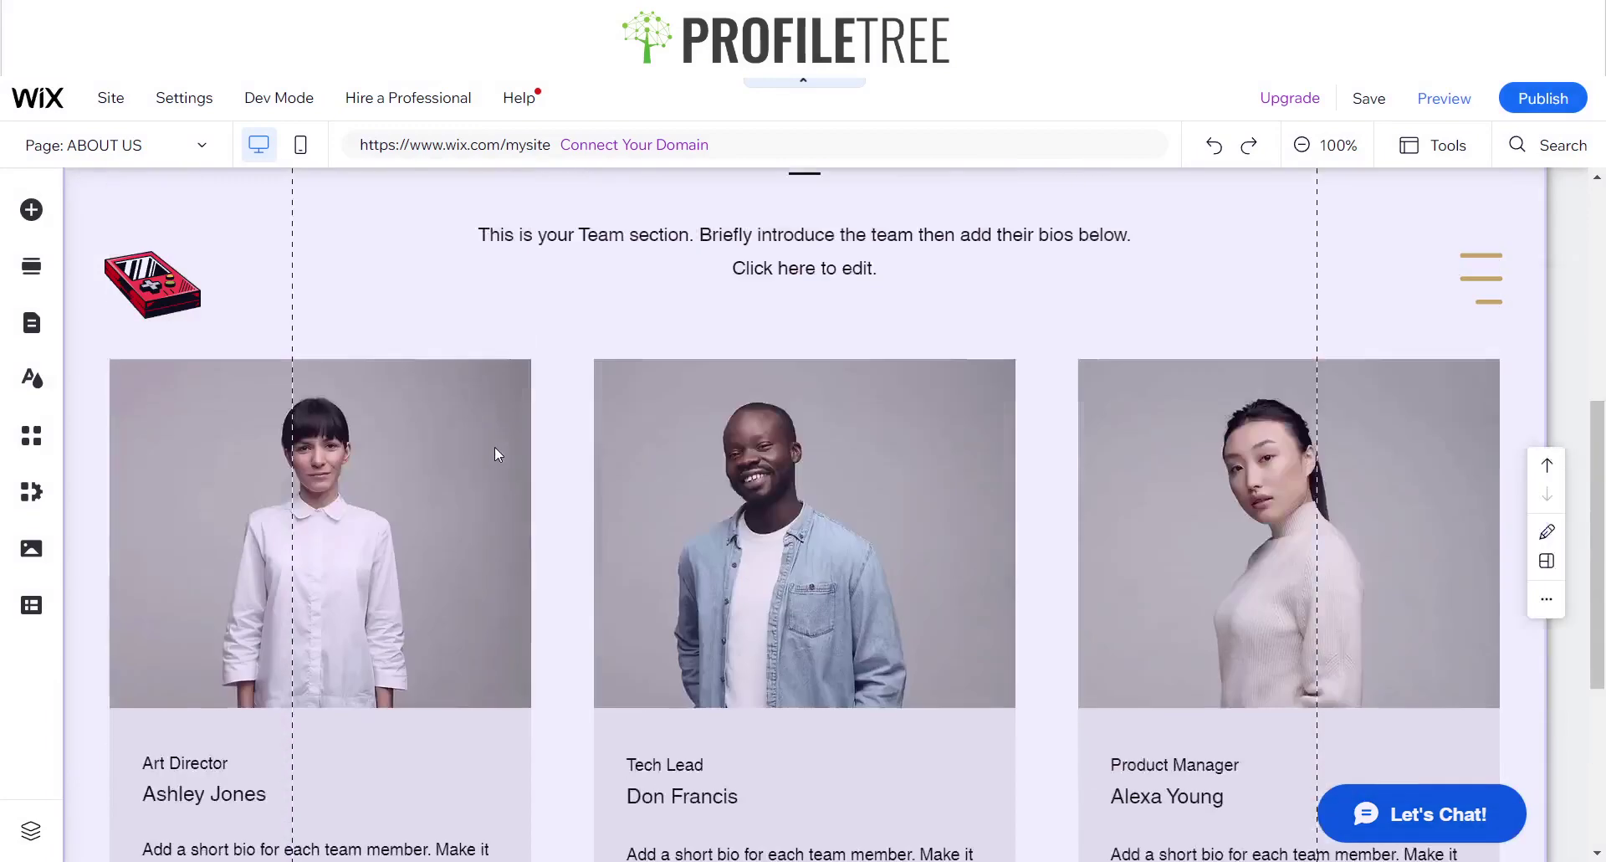
{"action": "scroll", "coordinate": [495, 447], "scroll_direction": "up", "scroll_amount": 2}
{"action": "scroll", "coordinate": [473, 561], "scroll_direction": "down", "scroll_amount": 4}
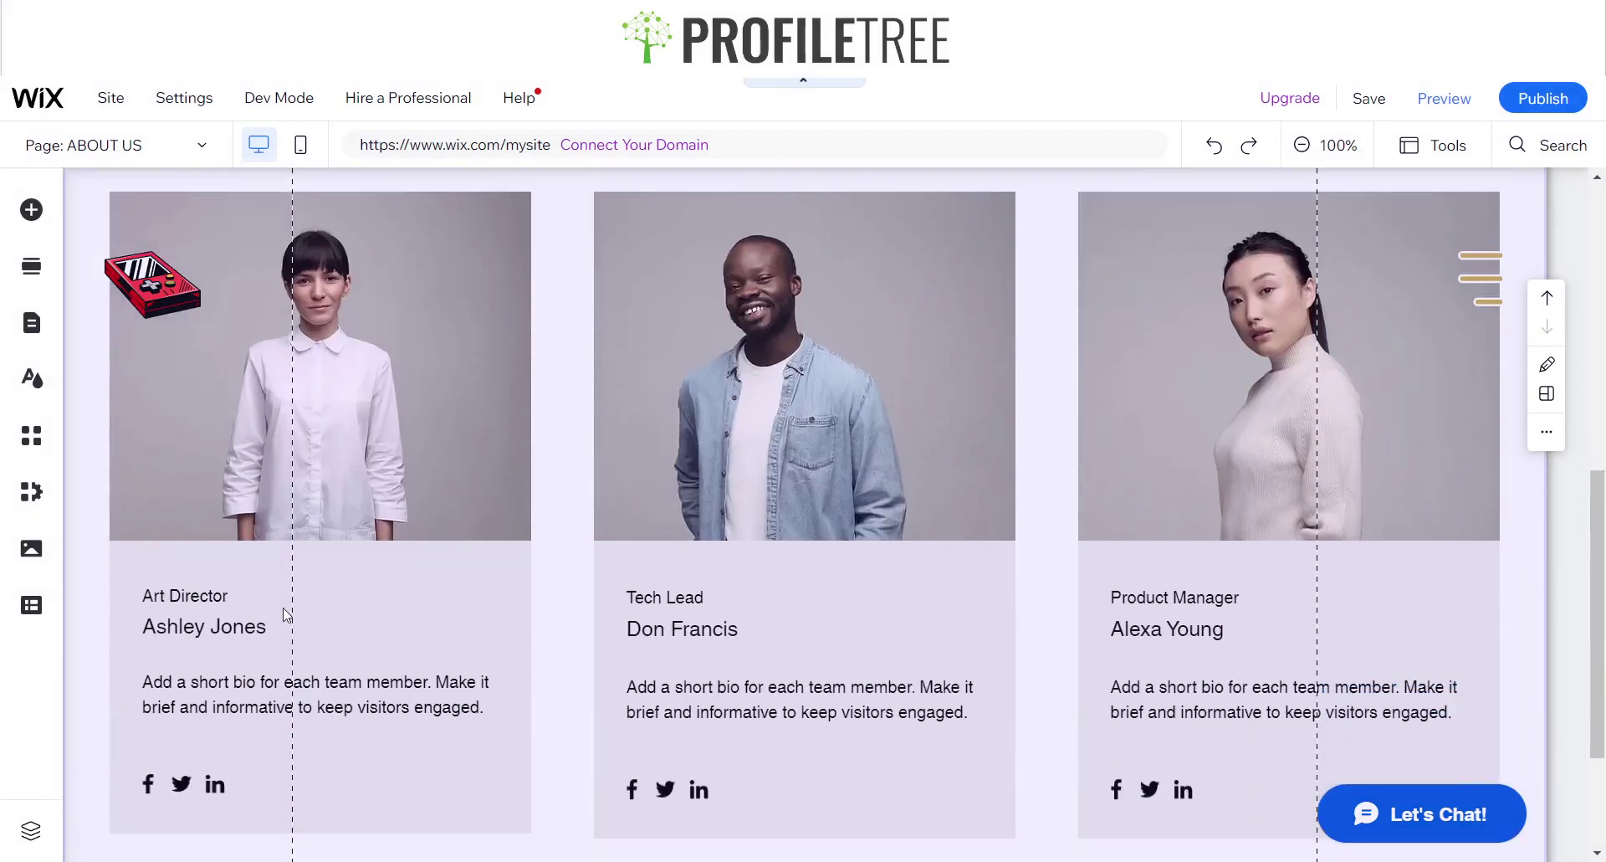
{"action": "scroll", "coordinate": [690, 502], "scroll_direction": "up", "scroll_amount": 8}
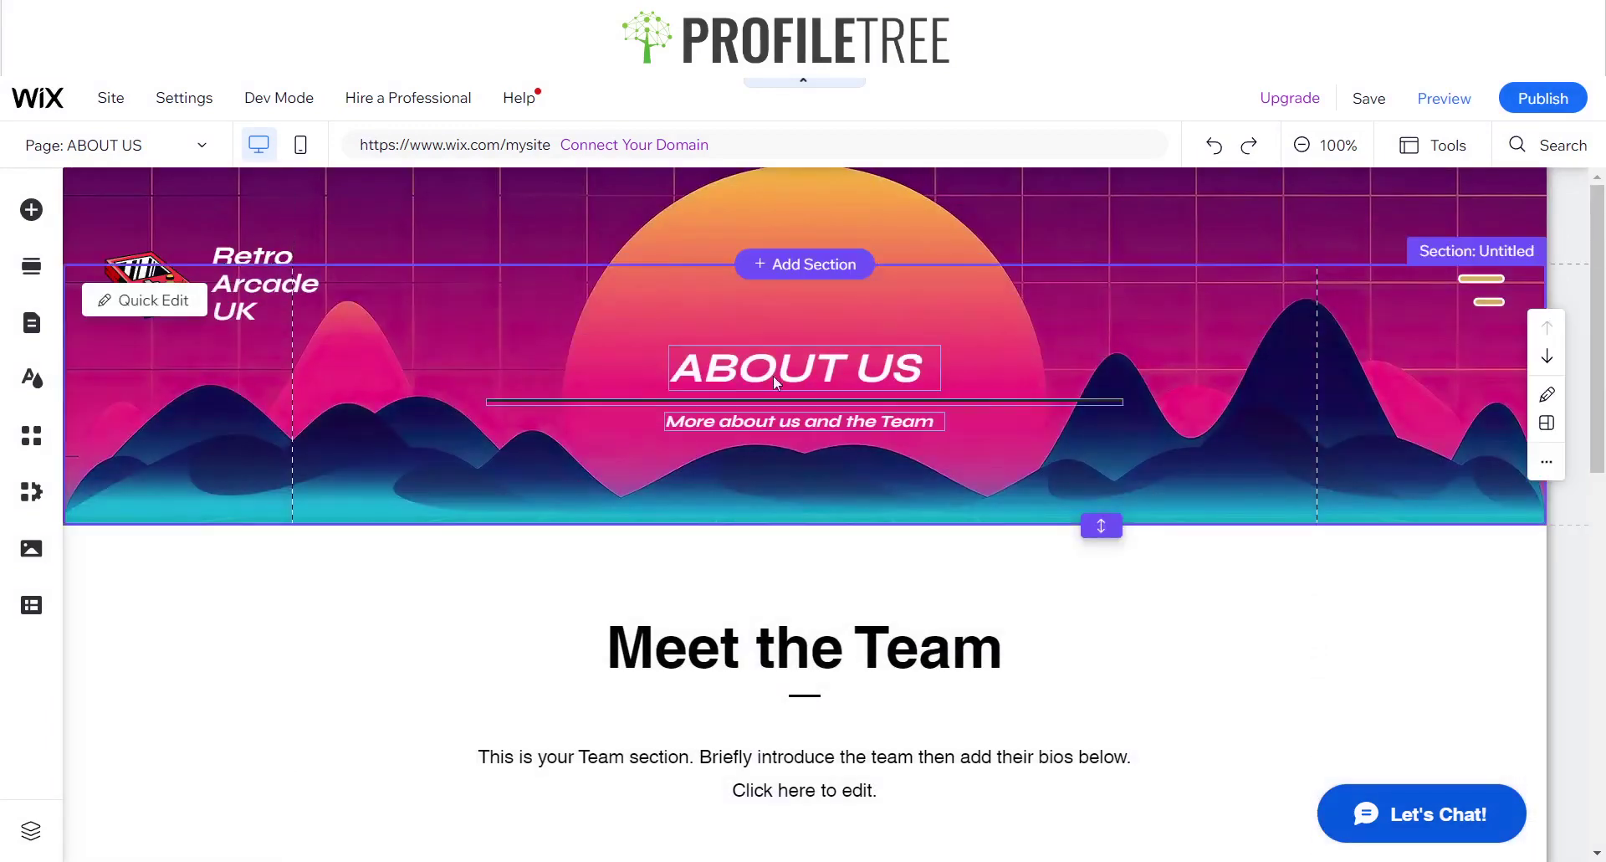
Check the text settings of the ABOUT US title to see which font it uses.
{"action": "left_click", "coordinate": [749, 376]}
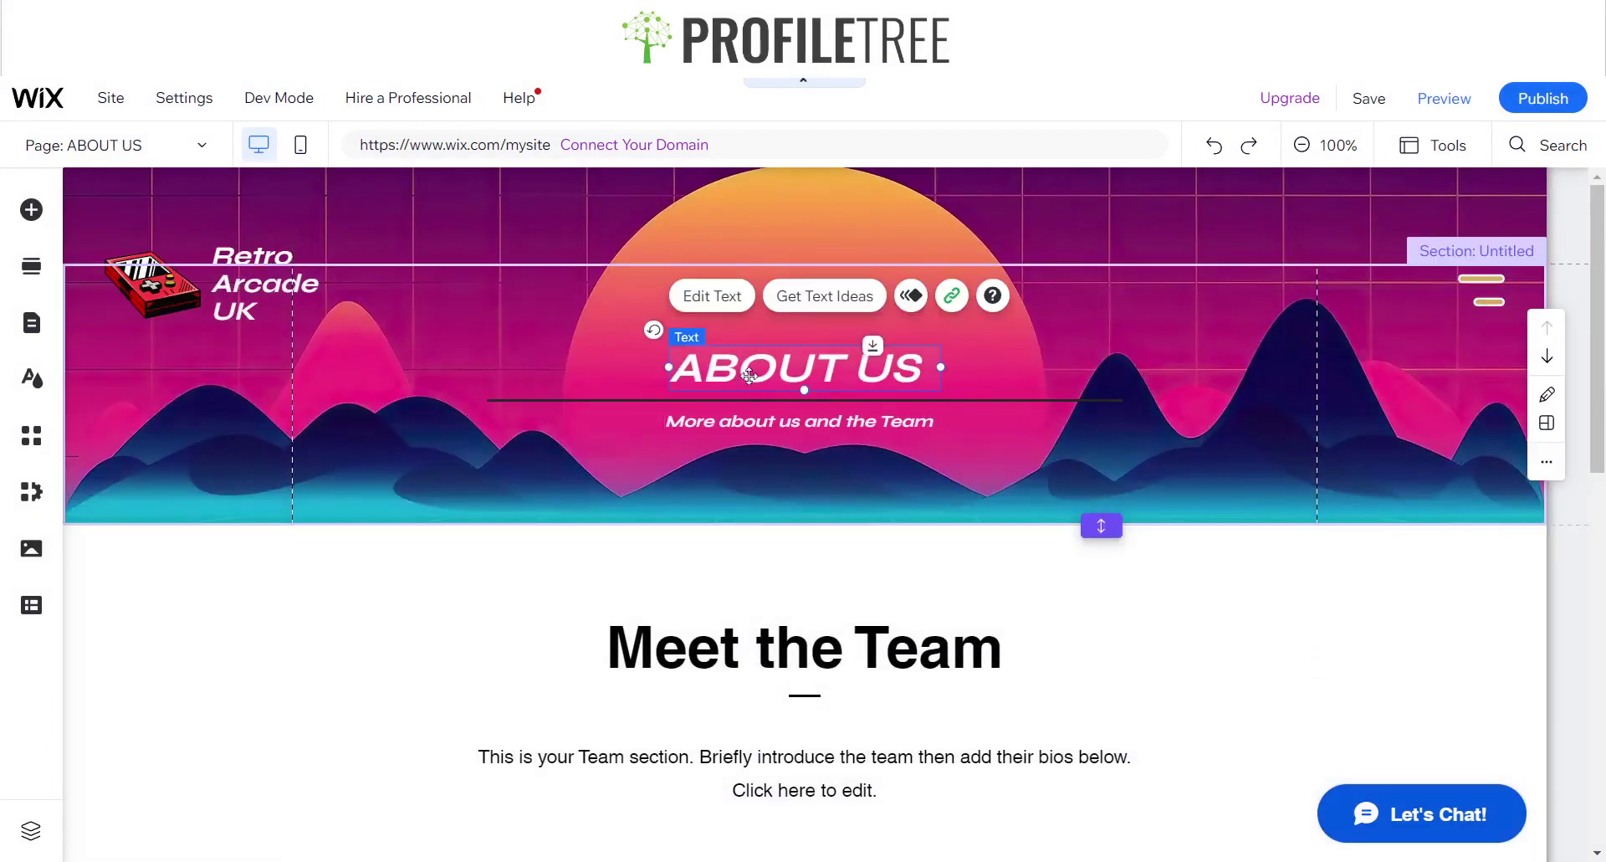
{"action": "left_click", "coordinate": [712, 296]}
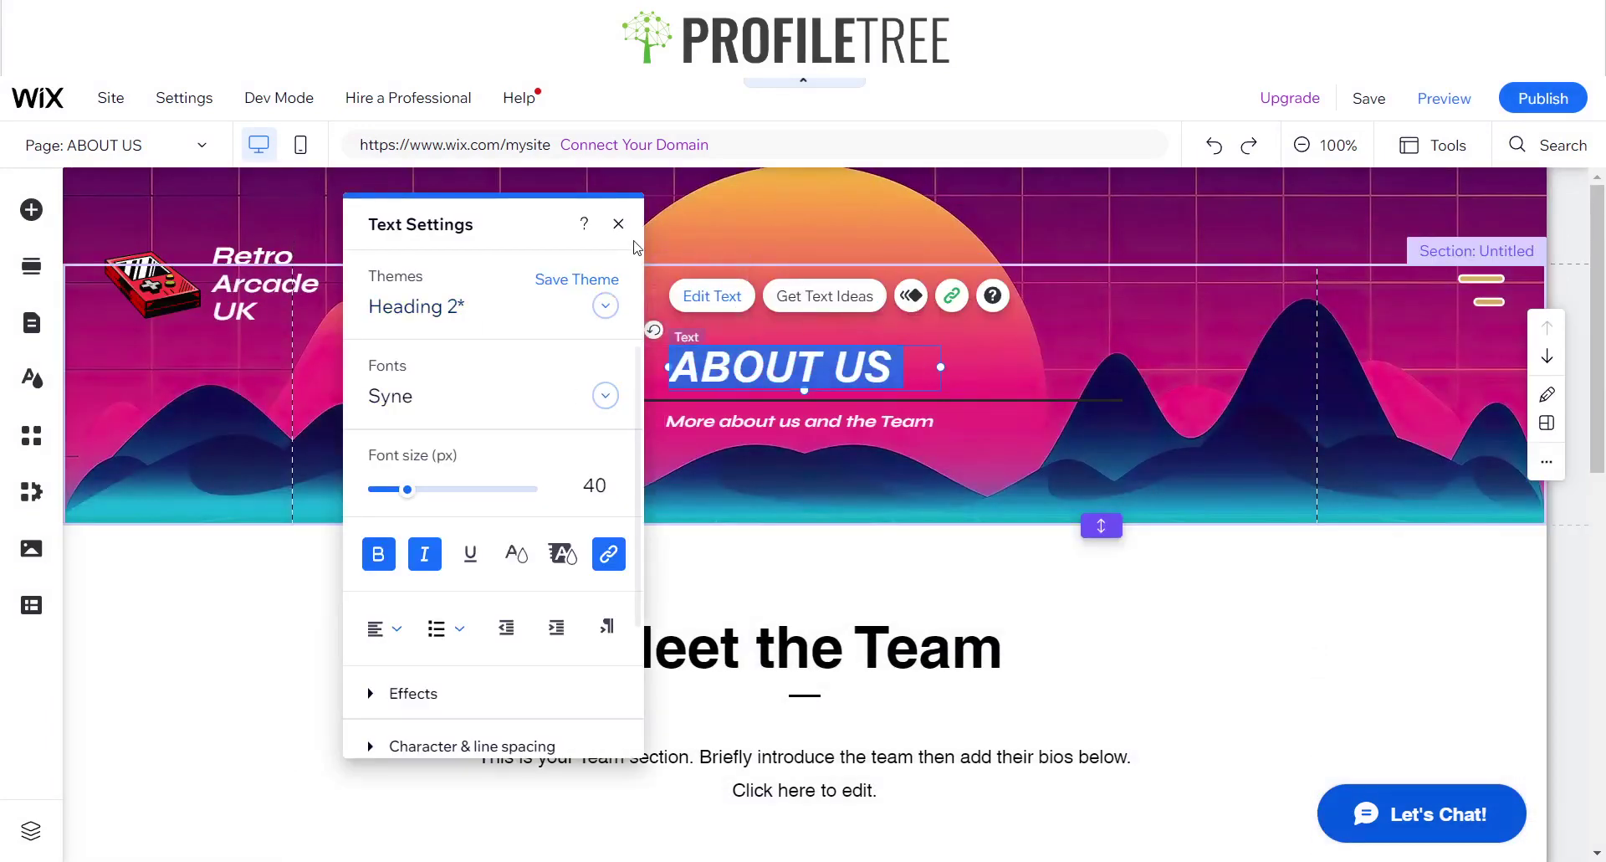
{"action": "left_click", "coordinate": [617, 221]}
Change the font of the "Meet the Team" heading to Syne and make it italic.
{"action": "left_click", "coordinate": [730, 644]}
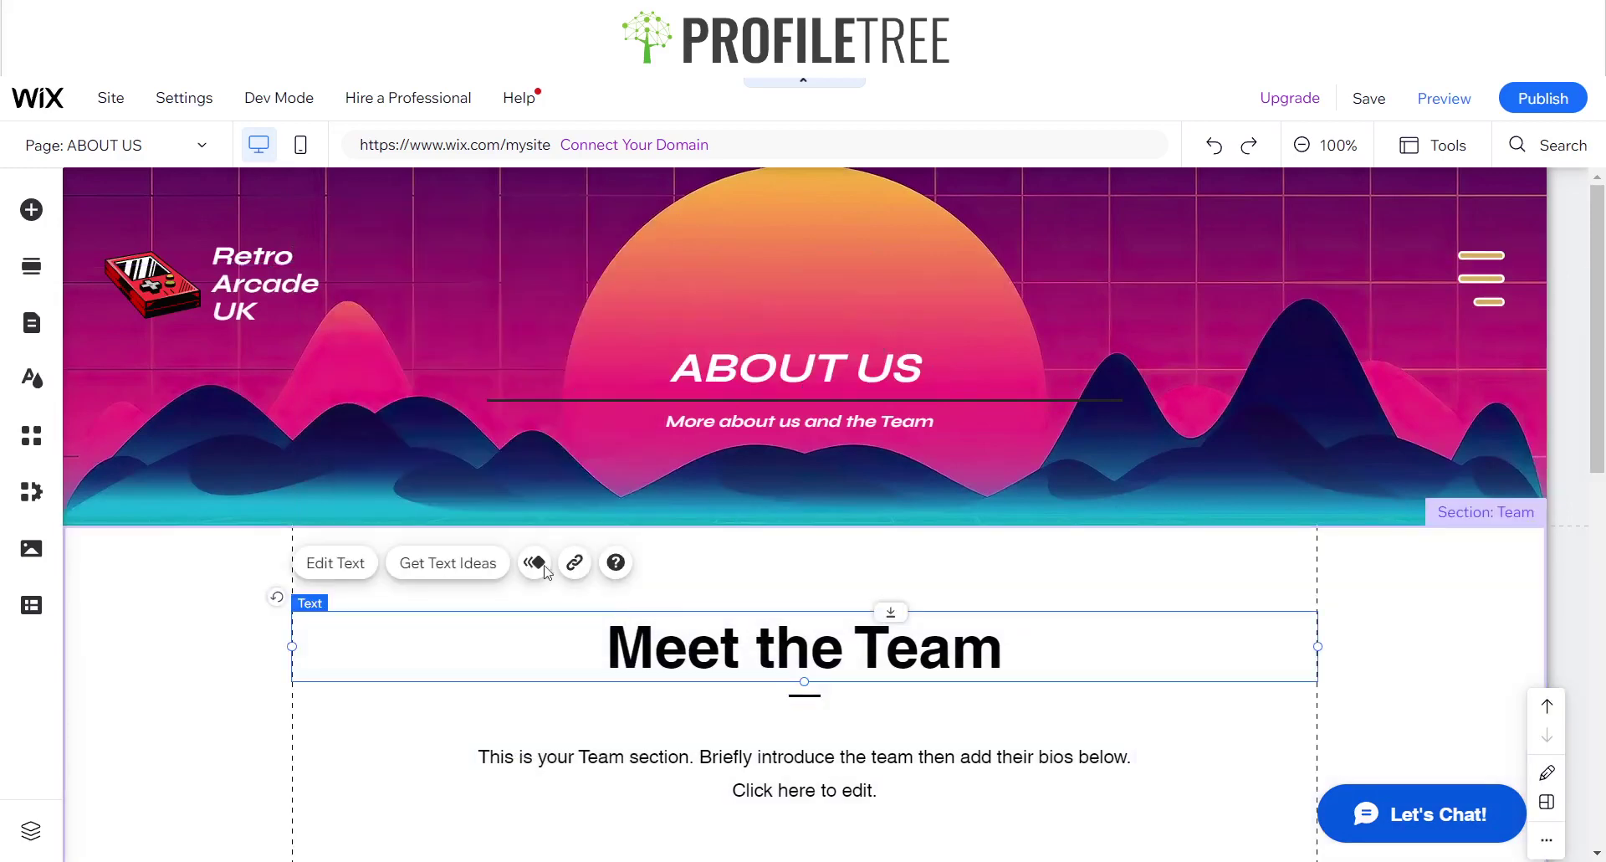
{"action": "double_click", "coordinate": [590, 629]}
{"action": "left_click", "coordinate": [1293, 405]}
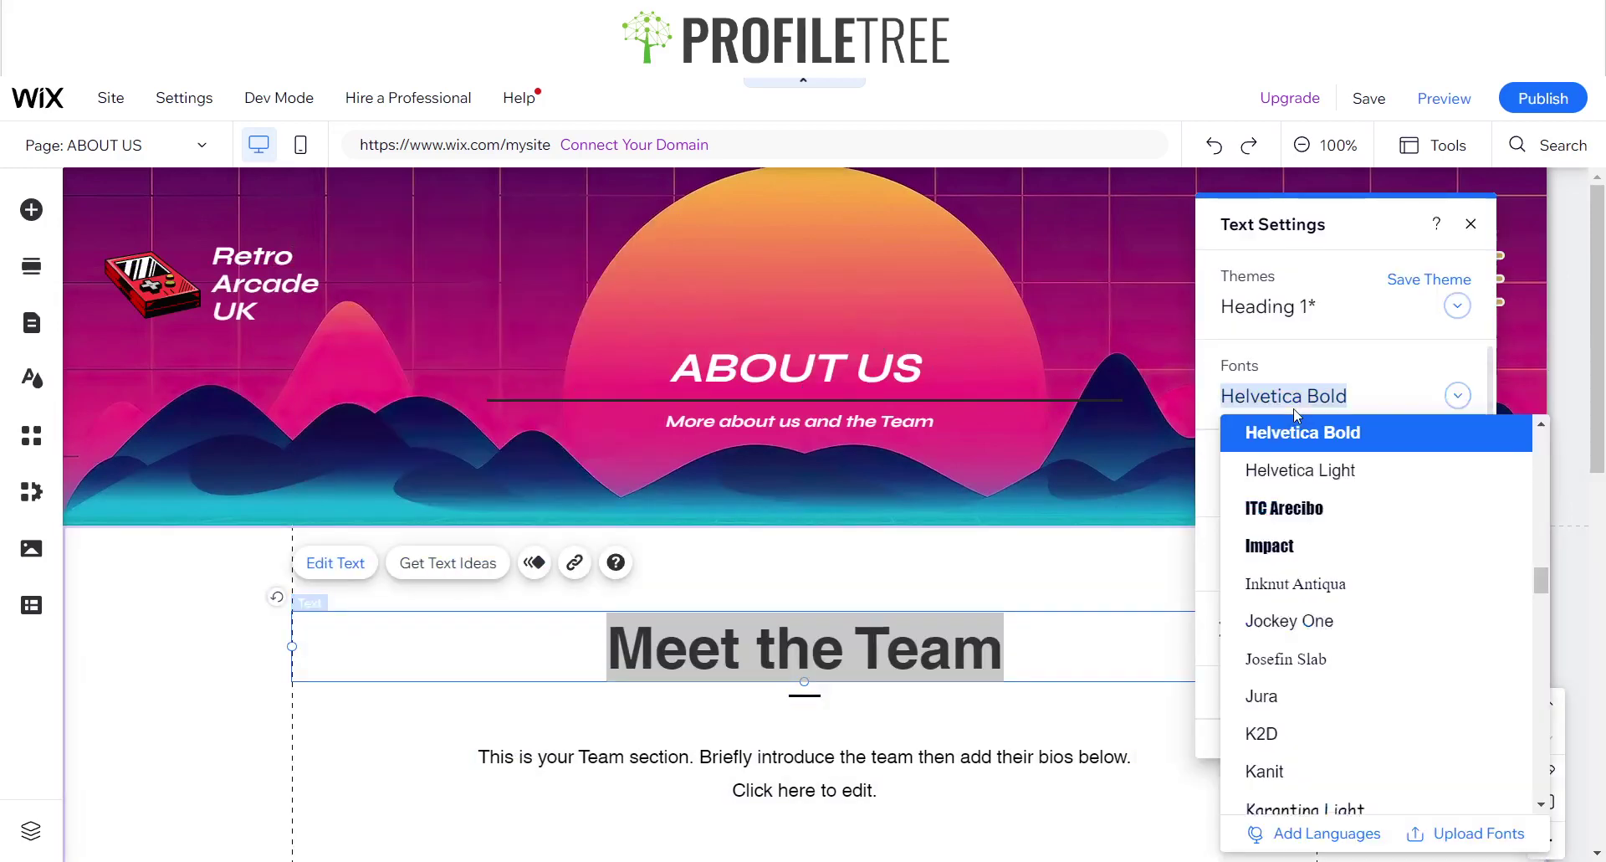
{"action": "type", "text": "syne"}
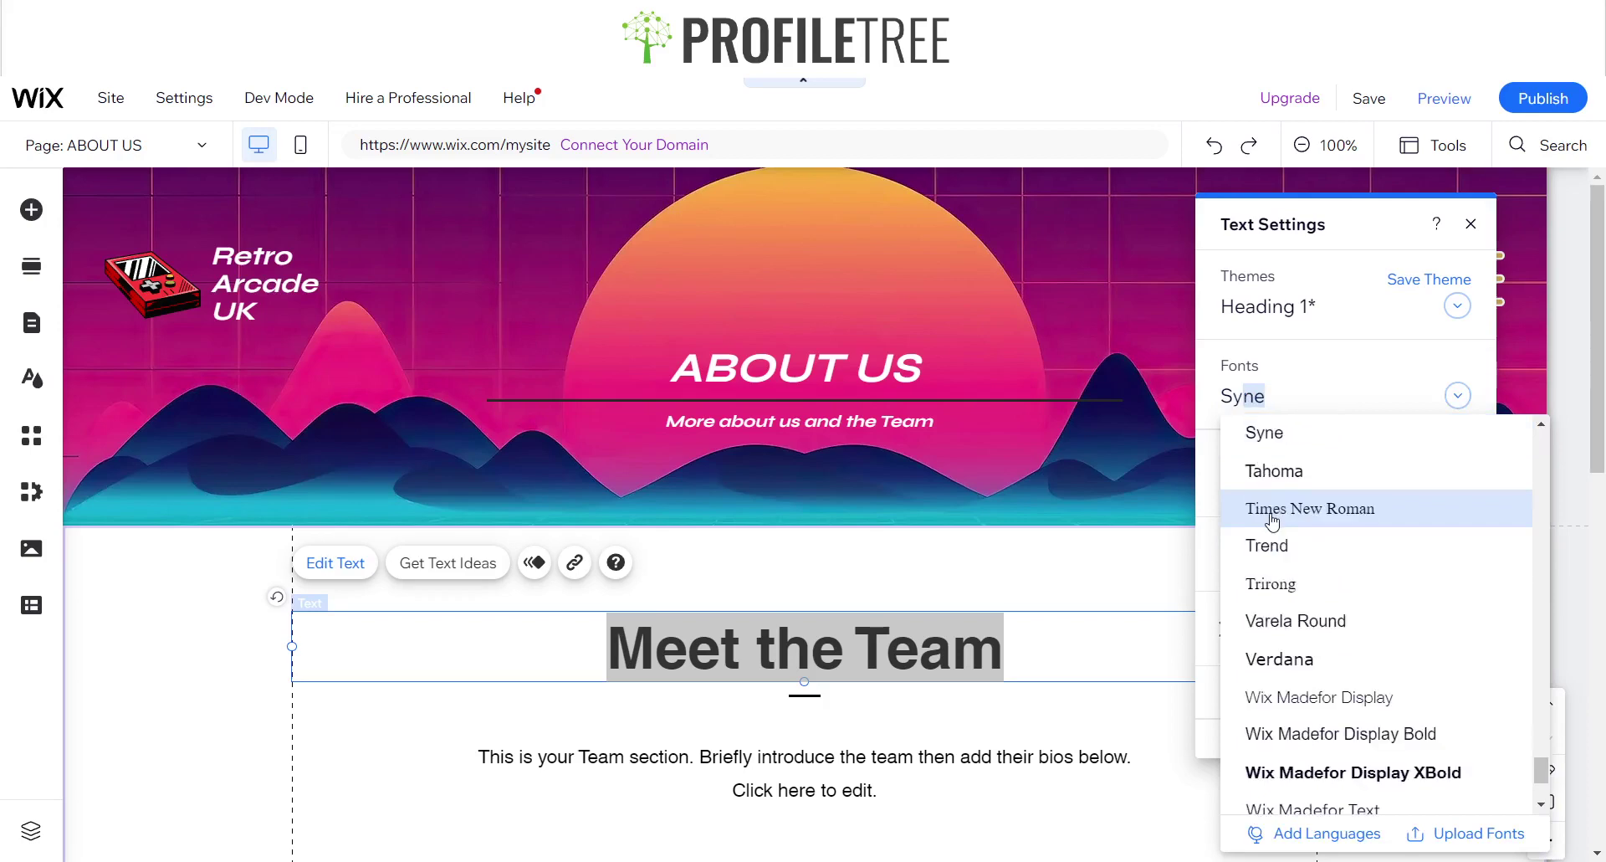
{"action": "key", "text": "Return"}
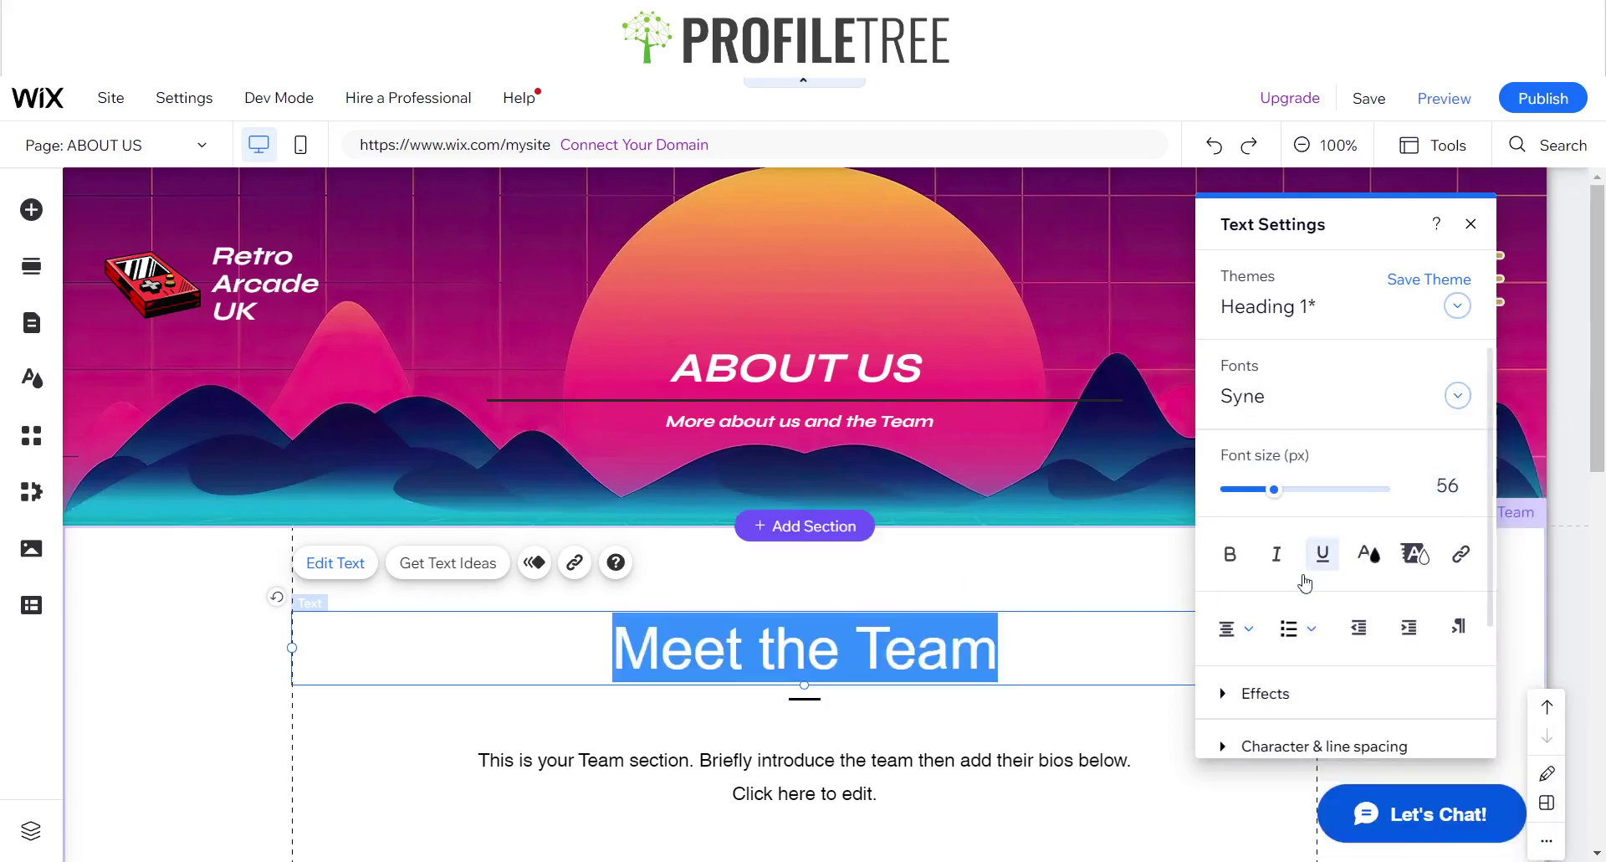
{"action": "key", "text": "ctrl+i"}
Set the opacity of the Team section's white background to 80%.
{"action": "left_click", "coordinate": [762, 713]}
{"action": "scroll", "coordinate": [631, 707], "scroll_direction": "down", "scroll_amount": 3}
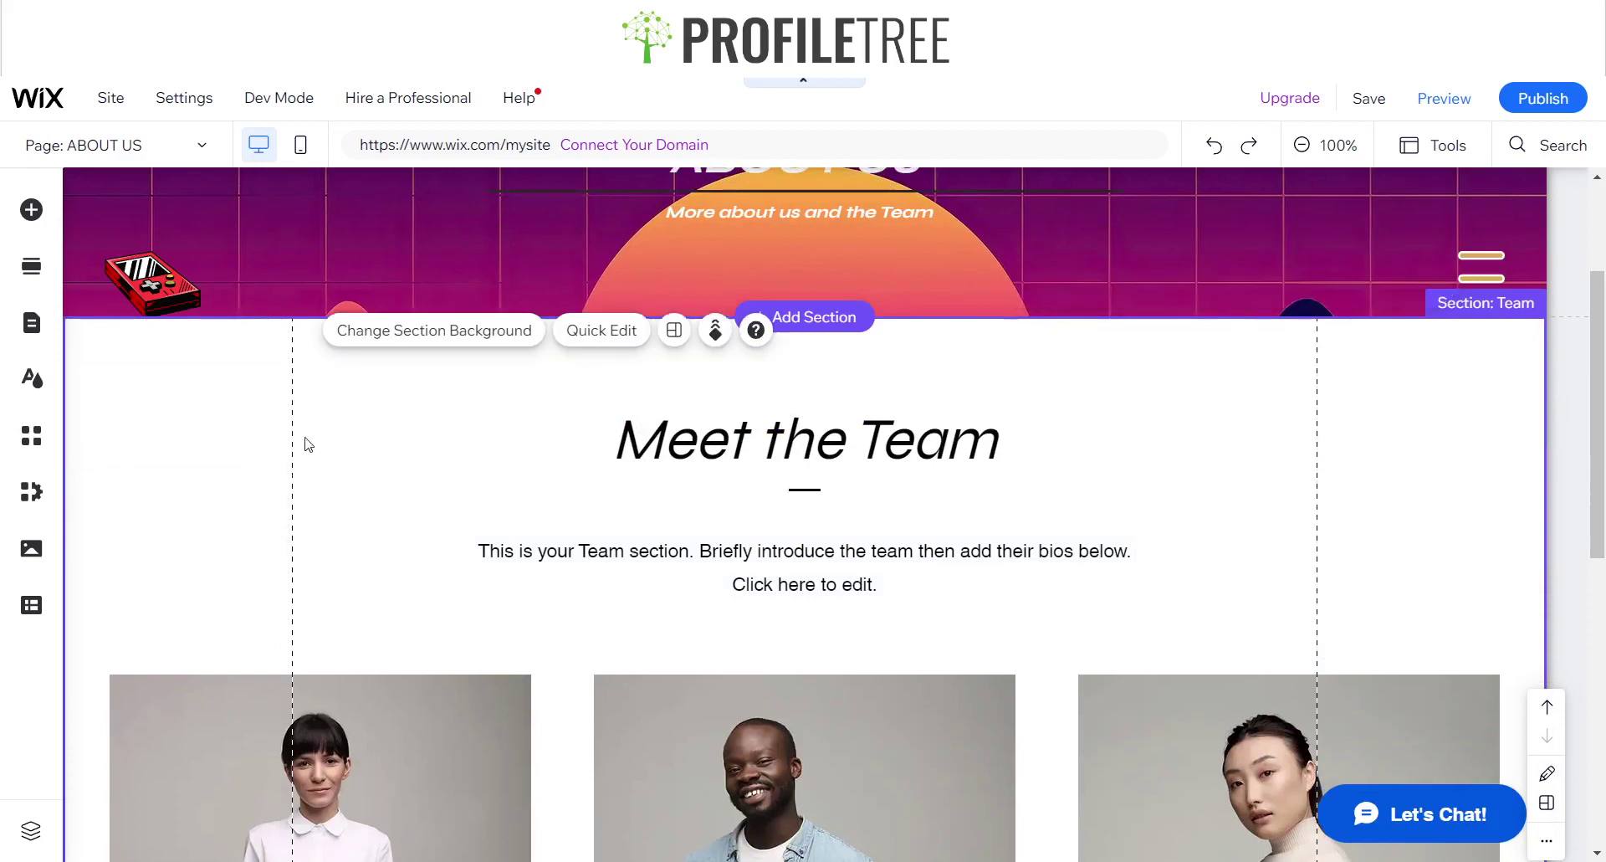
{"action": "left_click", "coordinate": [409, 332]}
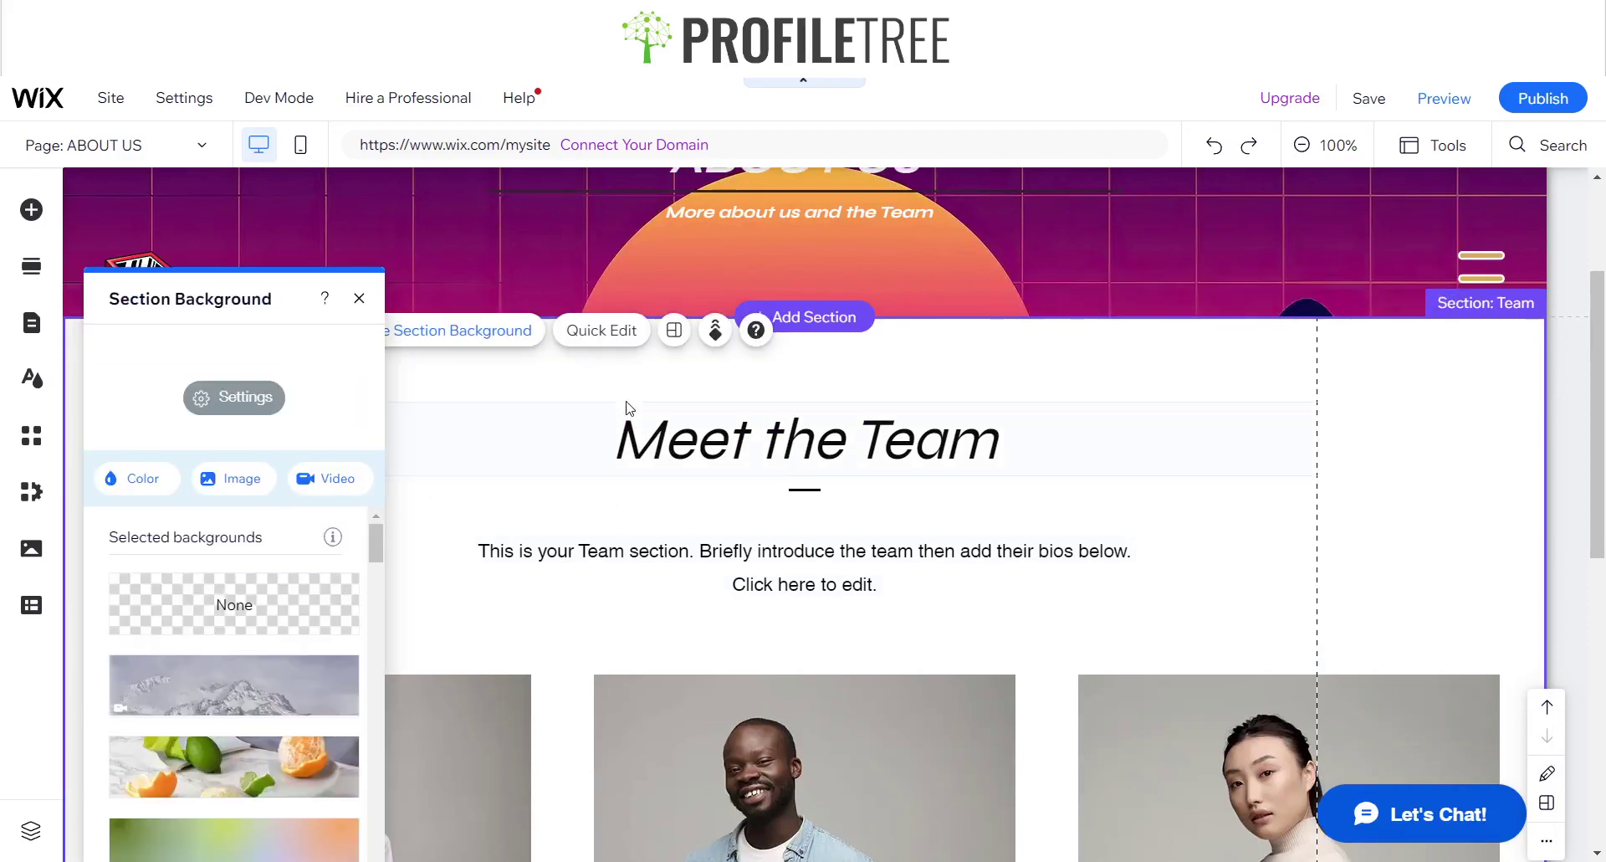
{"action": "left_click", "coordinate": [158, 474]}
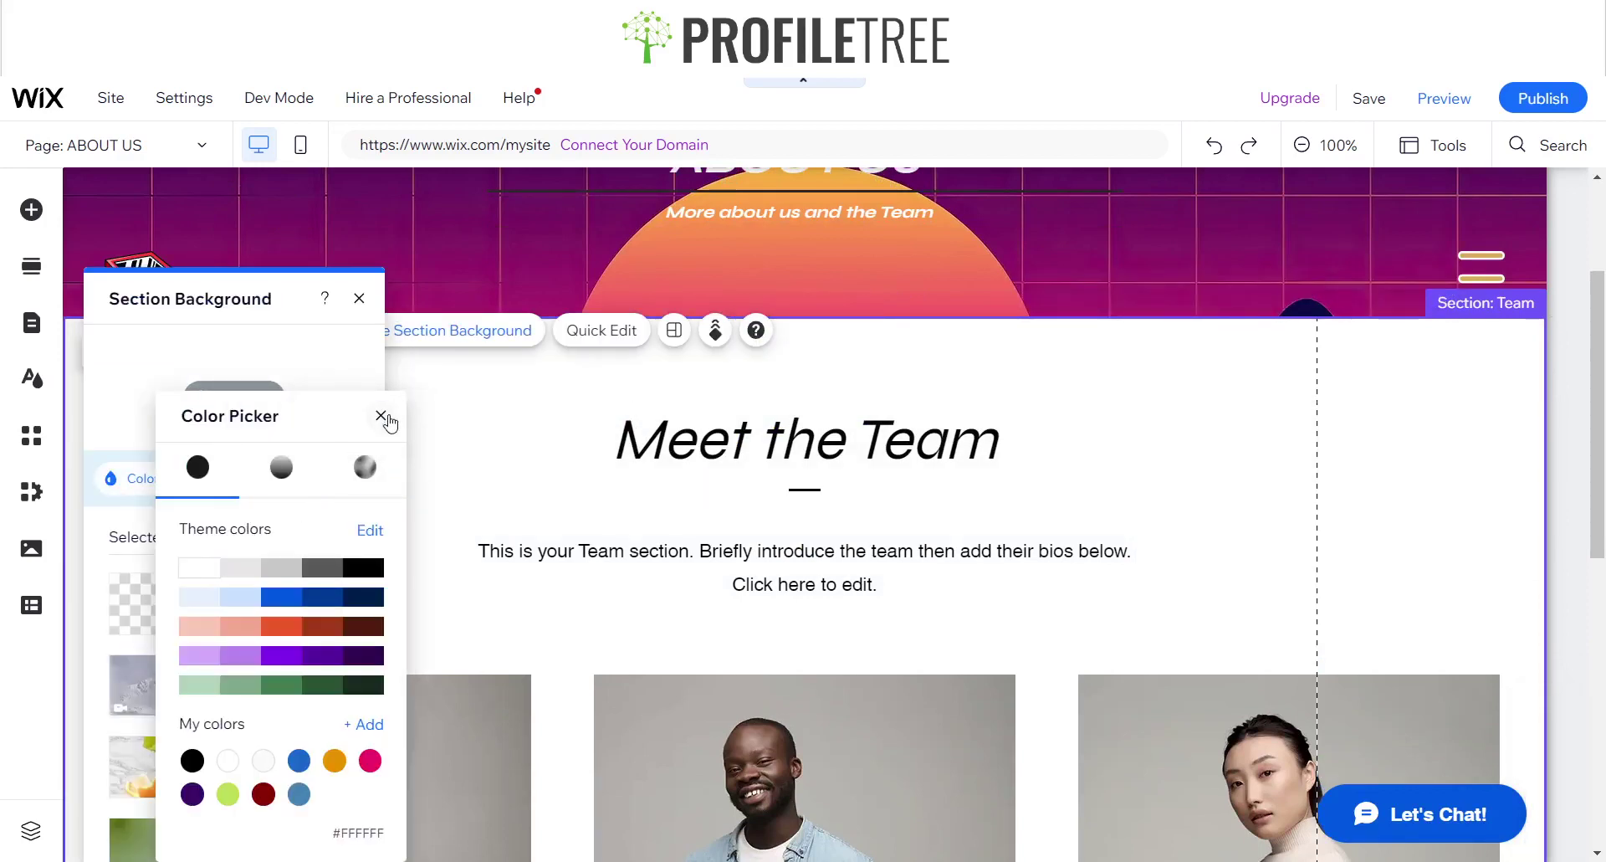
{"action": "left_click", "coordinate": [384, 416]}
{"action": "left_click", "coordinate": [235, 395]}
{"action": "left_click_drag", "start_coordinate": [228, 439], "coordinate": [195, 439]}
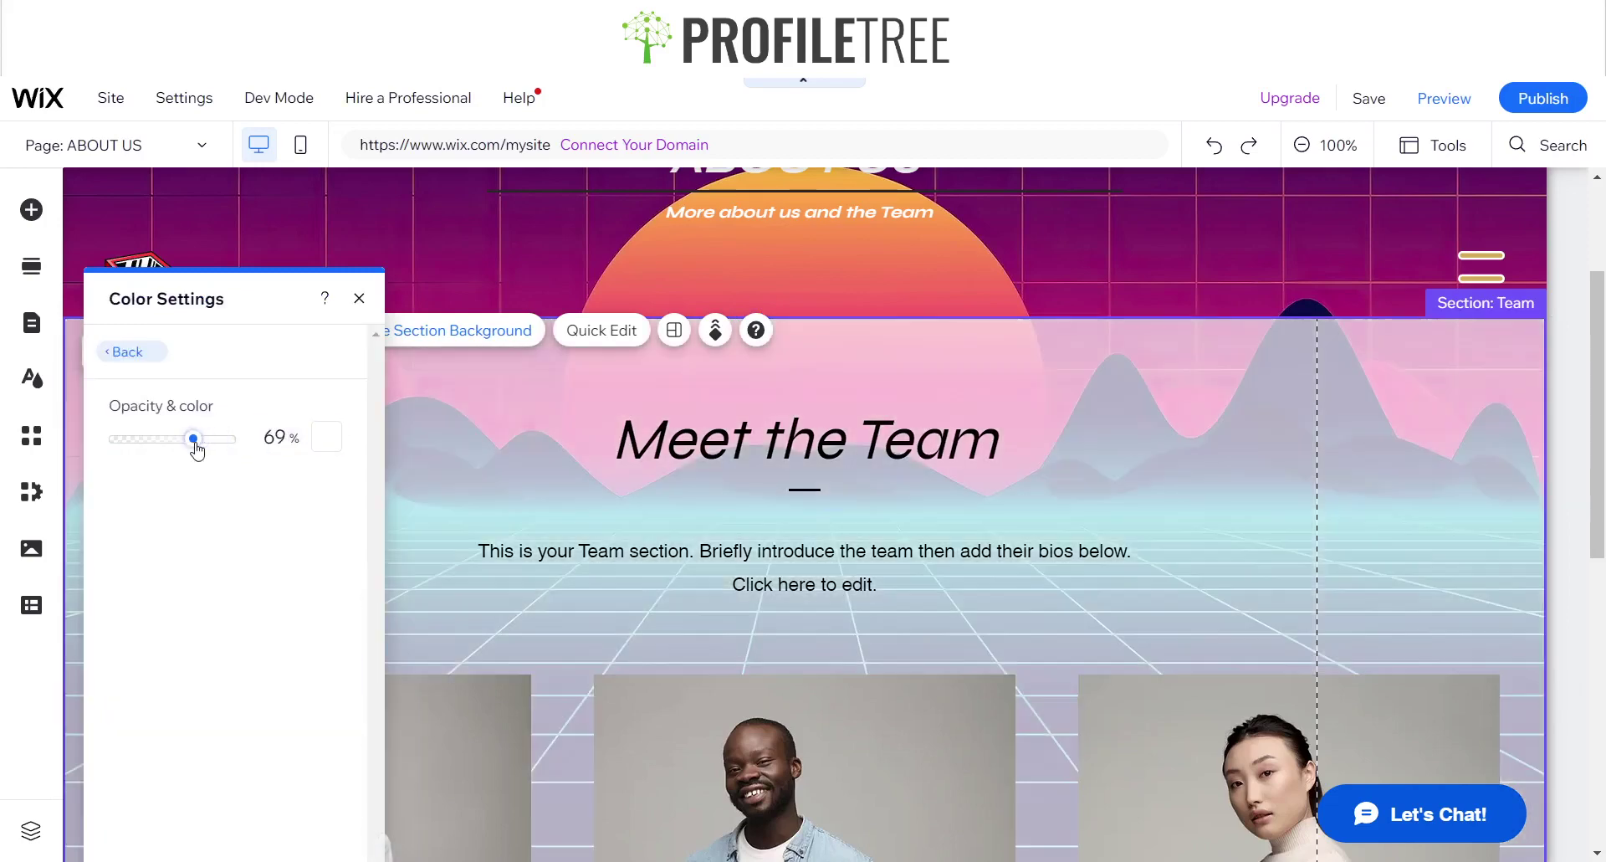
{"action": "left_click", "coordinate": [297, 443]}
{"action": "type", "text": "80"}
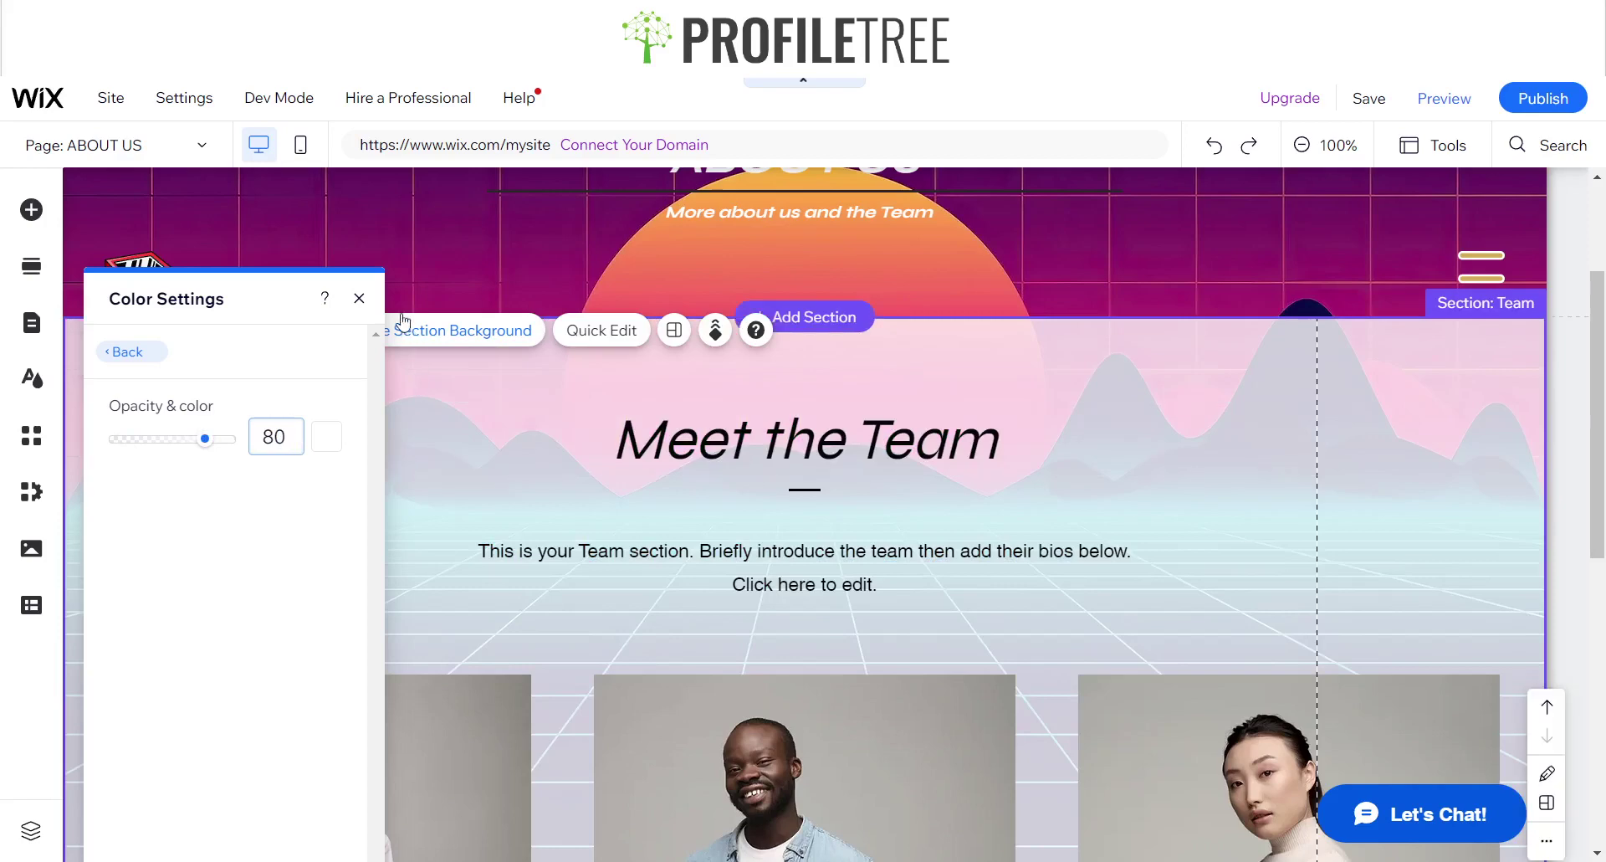
{"action": "left_click", "coordinate": [359, 298]}
{"action": "scroll", "coordinate": [1158, 527], "scroll_direction": "up", "scroll_amount": 3}
{"action": "scroll", "coordinate": [1141, 527], "scroll_direction": "down", "scroll_amount": 5}
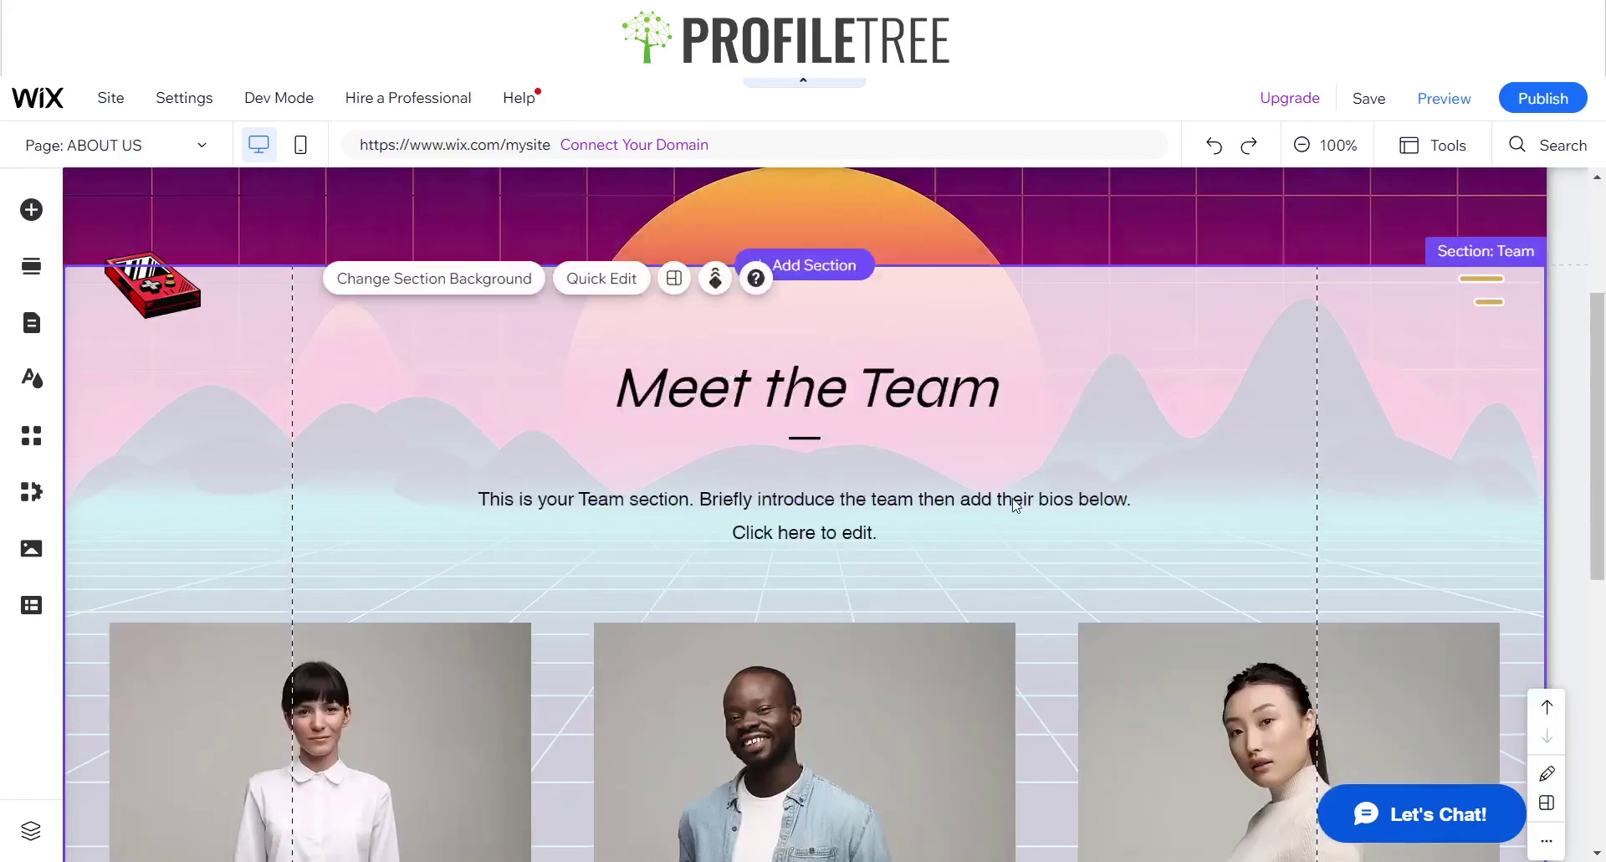
Examine how the restyled Team section and its heading look beneath the ABOUT US title section.
{"action": "scroll", "coordinate": [1046, 544], "scroll_direction": "down", "scroll_amount": 5}
{"action": "scroll", "coordinate": [1031, 536], "scroll_direction": "up", "scroll_amount": 9}
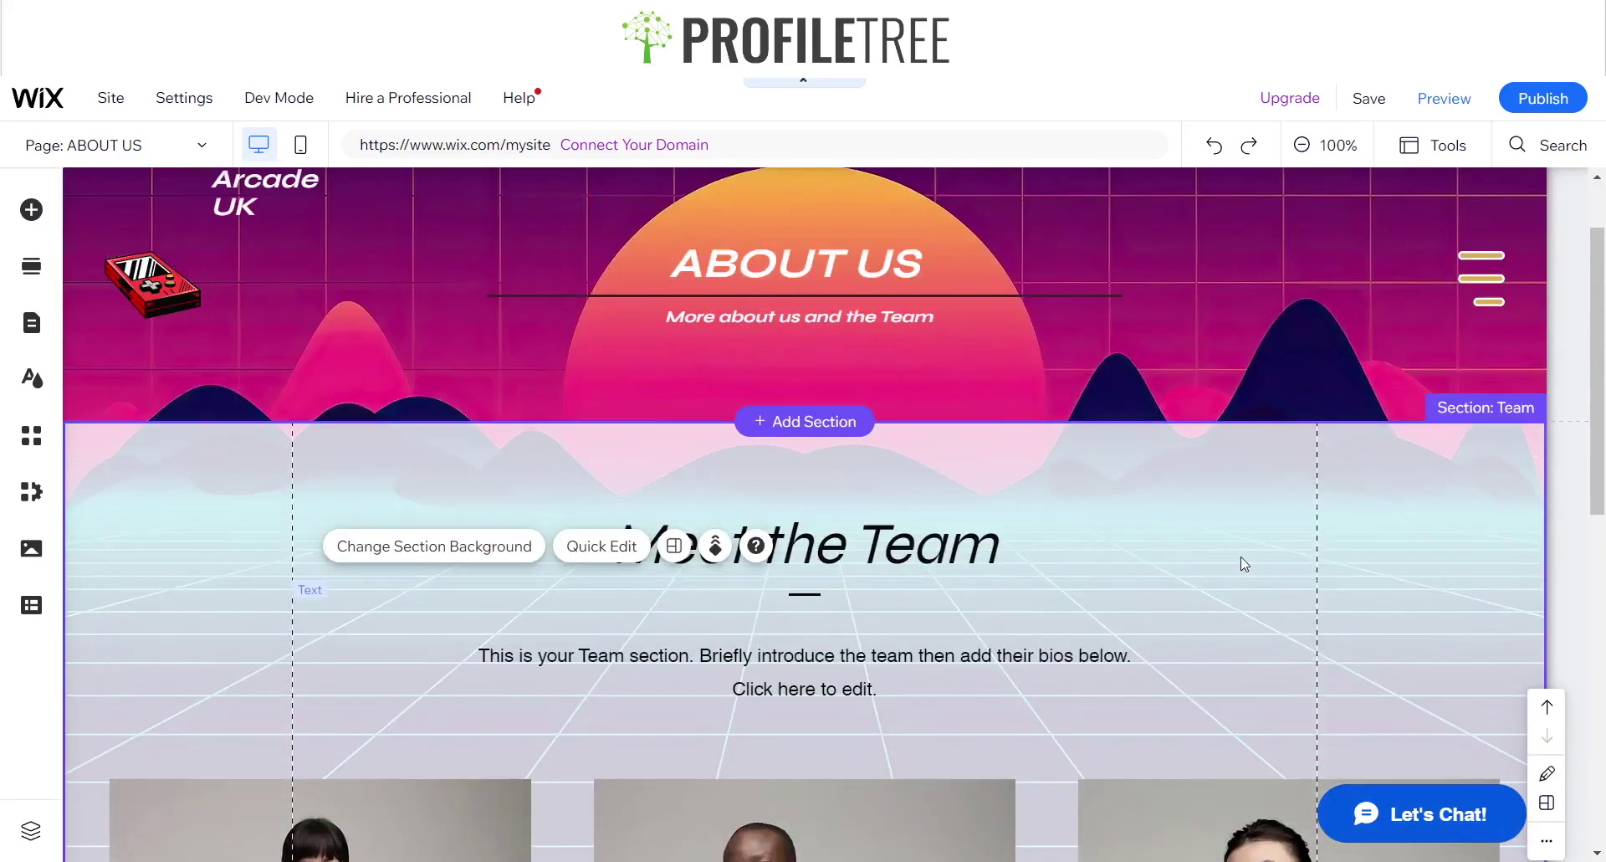
{"action": "left_click", "coordinate": [1244, 564]}
{"action": "scroll", "coordinate": [836, 502], "scroll_direction": "up", "scroll_amount": 2}
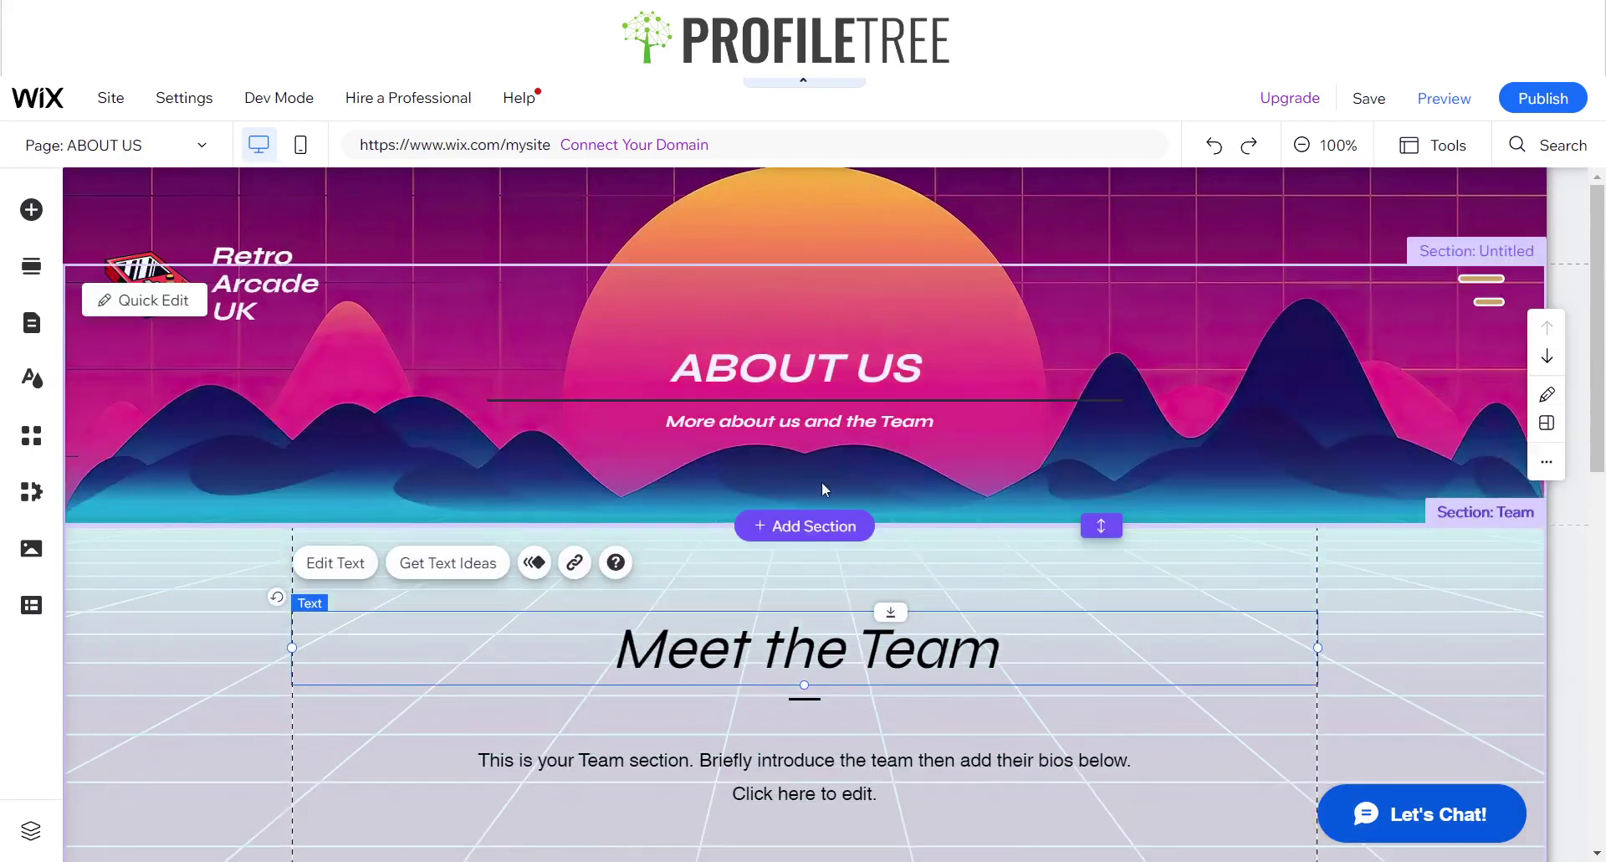
{"action": "scroll", "coordinate": [435, 439], "scroll_direction": "down", "scroll_amount": 1}
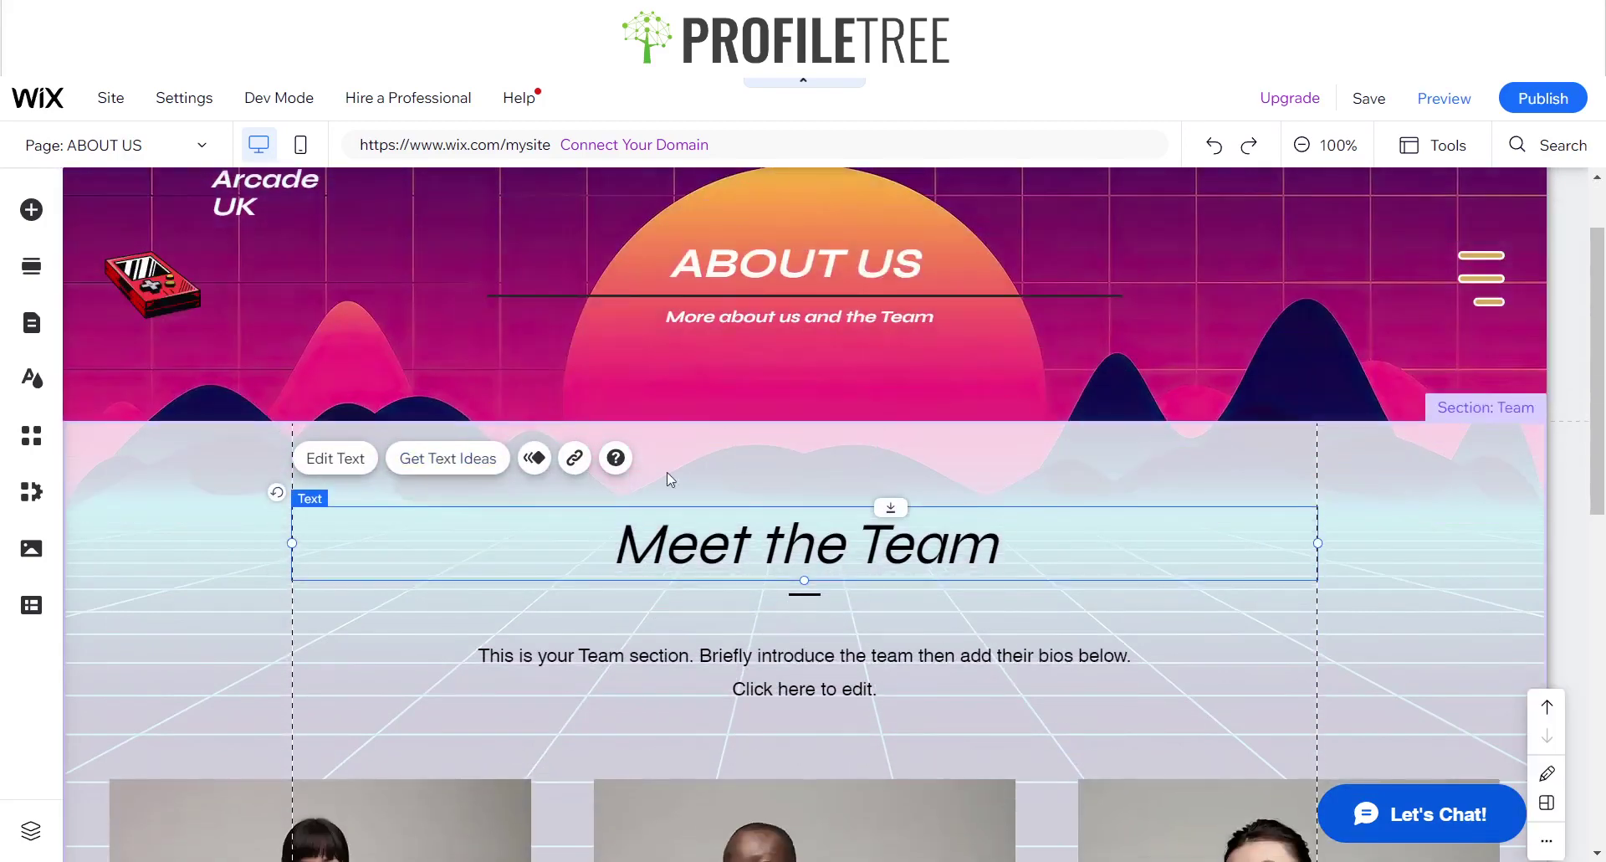
{"action": "scroll", "coordinate": [950, 513], "scroll_direction": "down", "scroll_amount": 4}
{"action": "scroll", "coordinate": [961, 430], "scroll_direction": "up", "scroll_amount": 5}
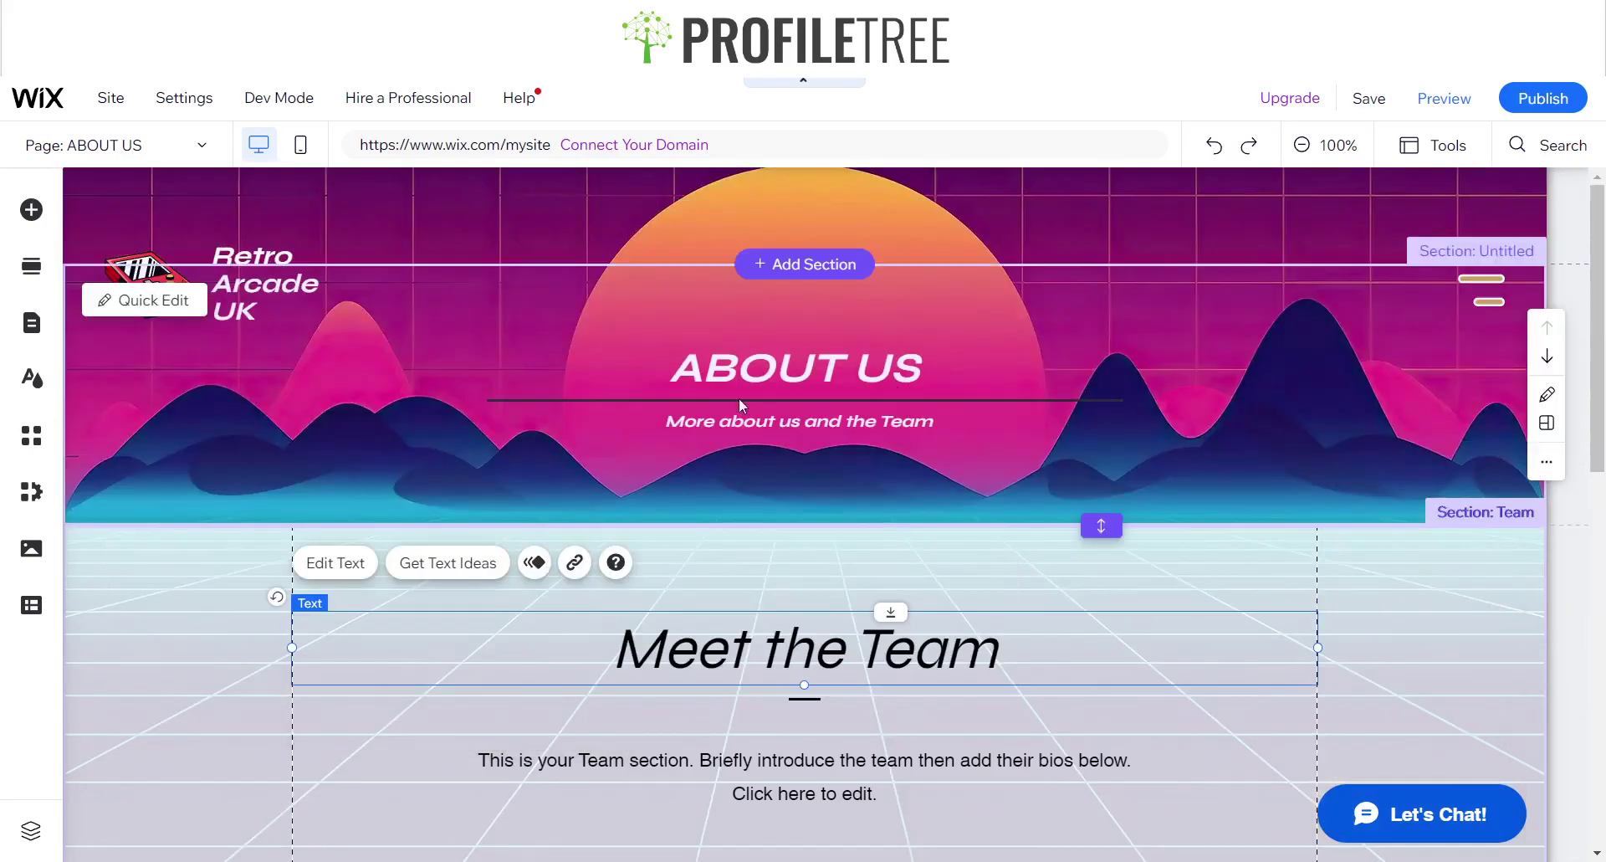
Add the two-column "Our Story" section from the About templates below the Team section.
{"action": "scroll", "coordinate": [739, 398], "scroll_direction": "down", "scroll_amount": 4}
{"action": "scroll", "coordinate": [669, 494], "scroll_direction": "down", "scroll_amount": 6}
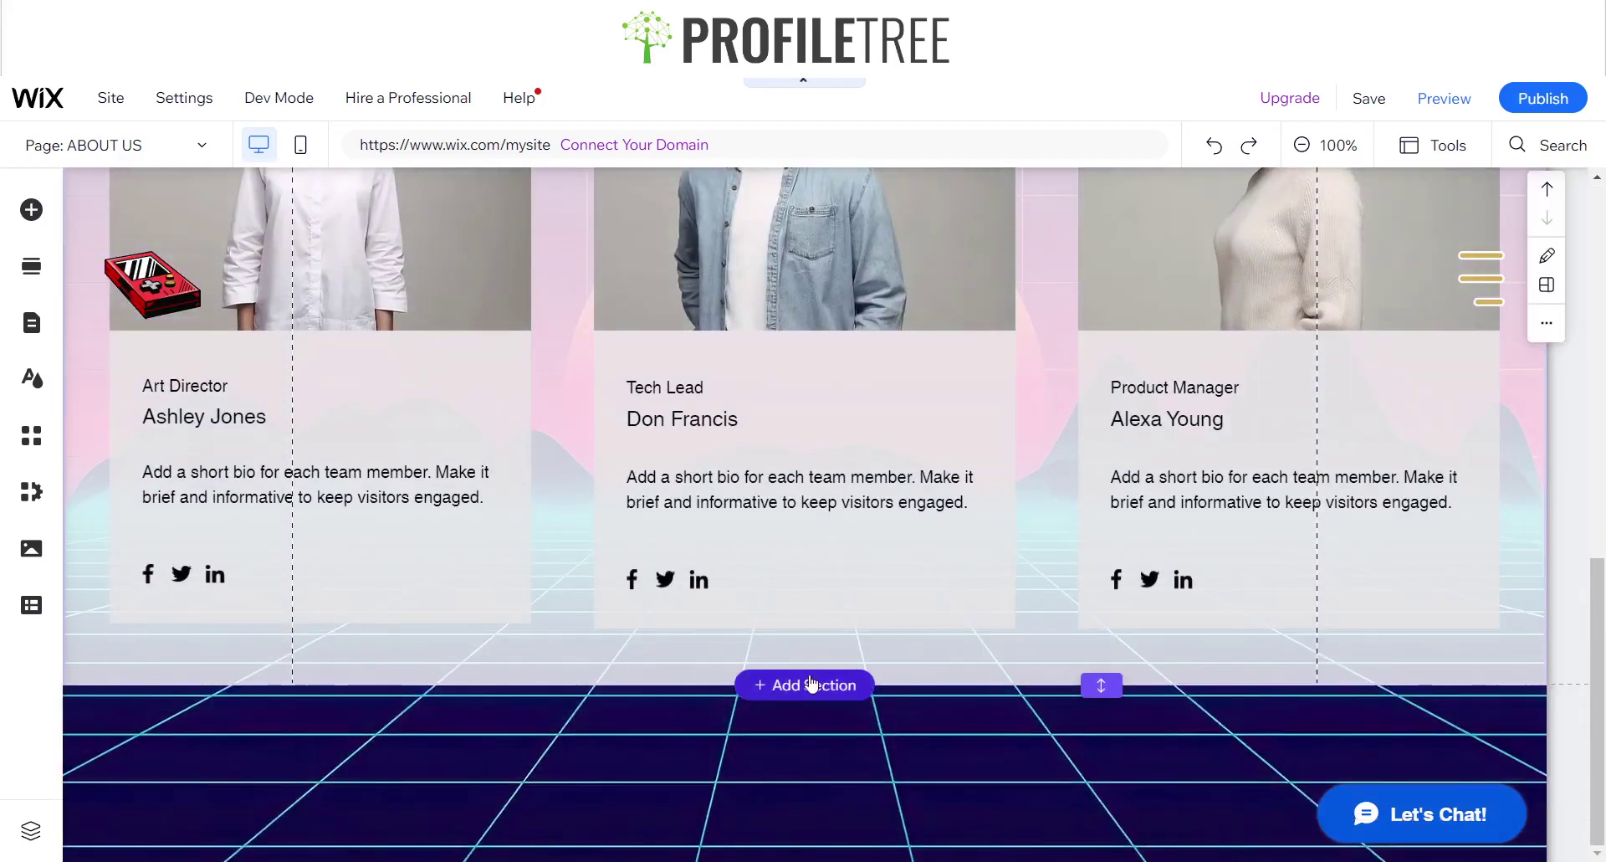
{"action": "left_click", "coordinate": [812, 684]}
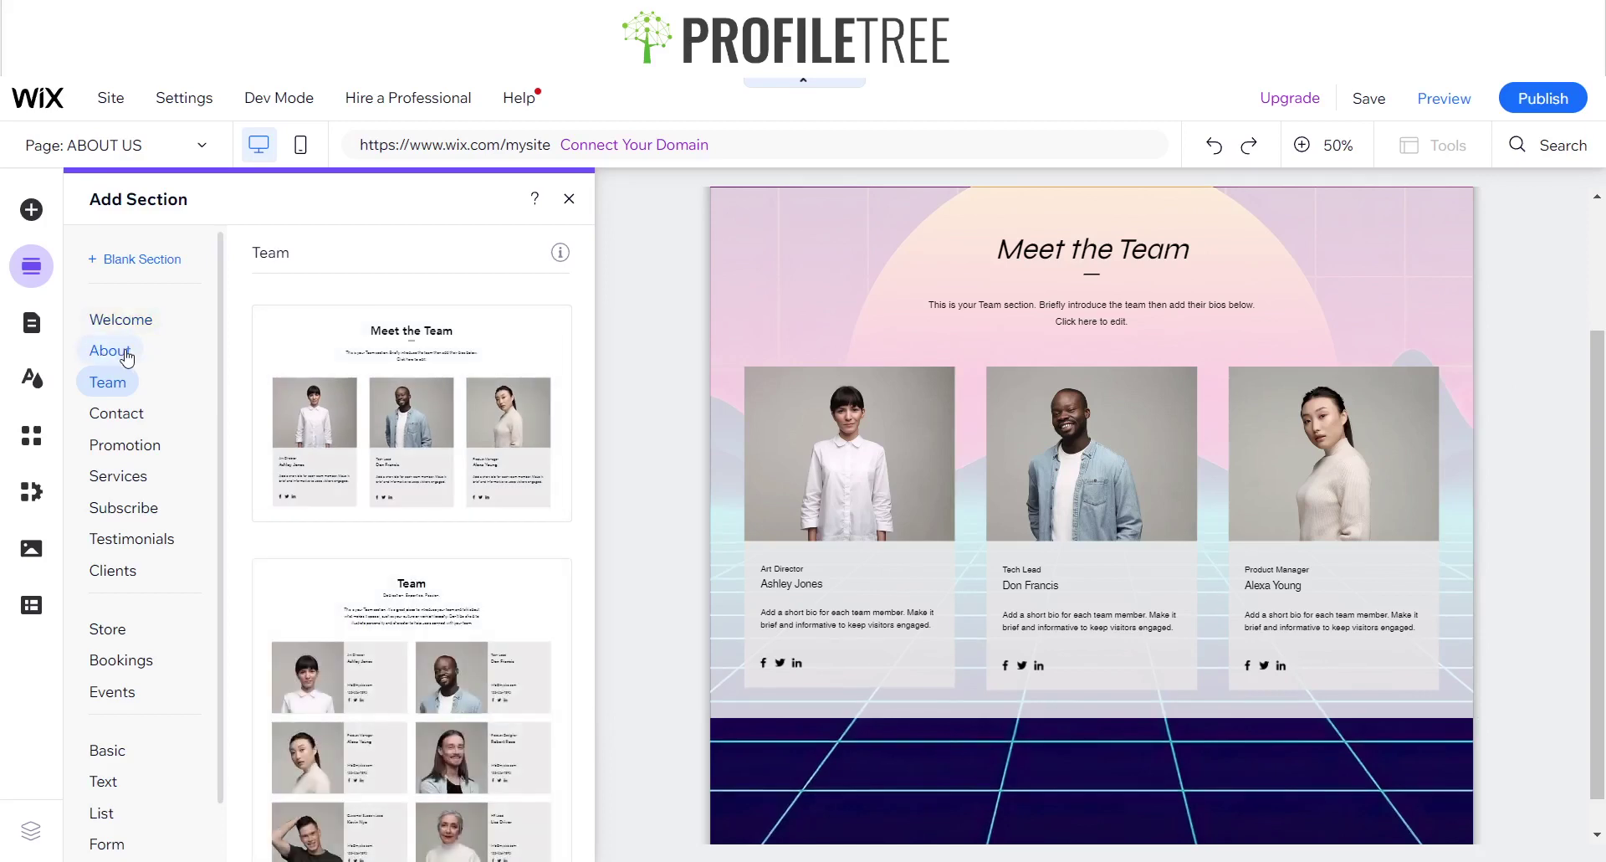
{"action": "left_click", "coordinate": [126, 359]}
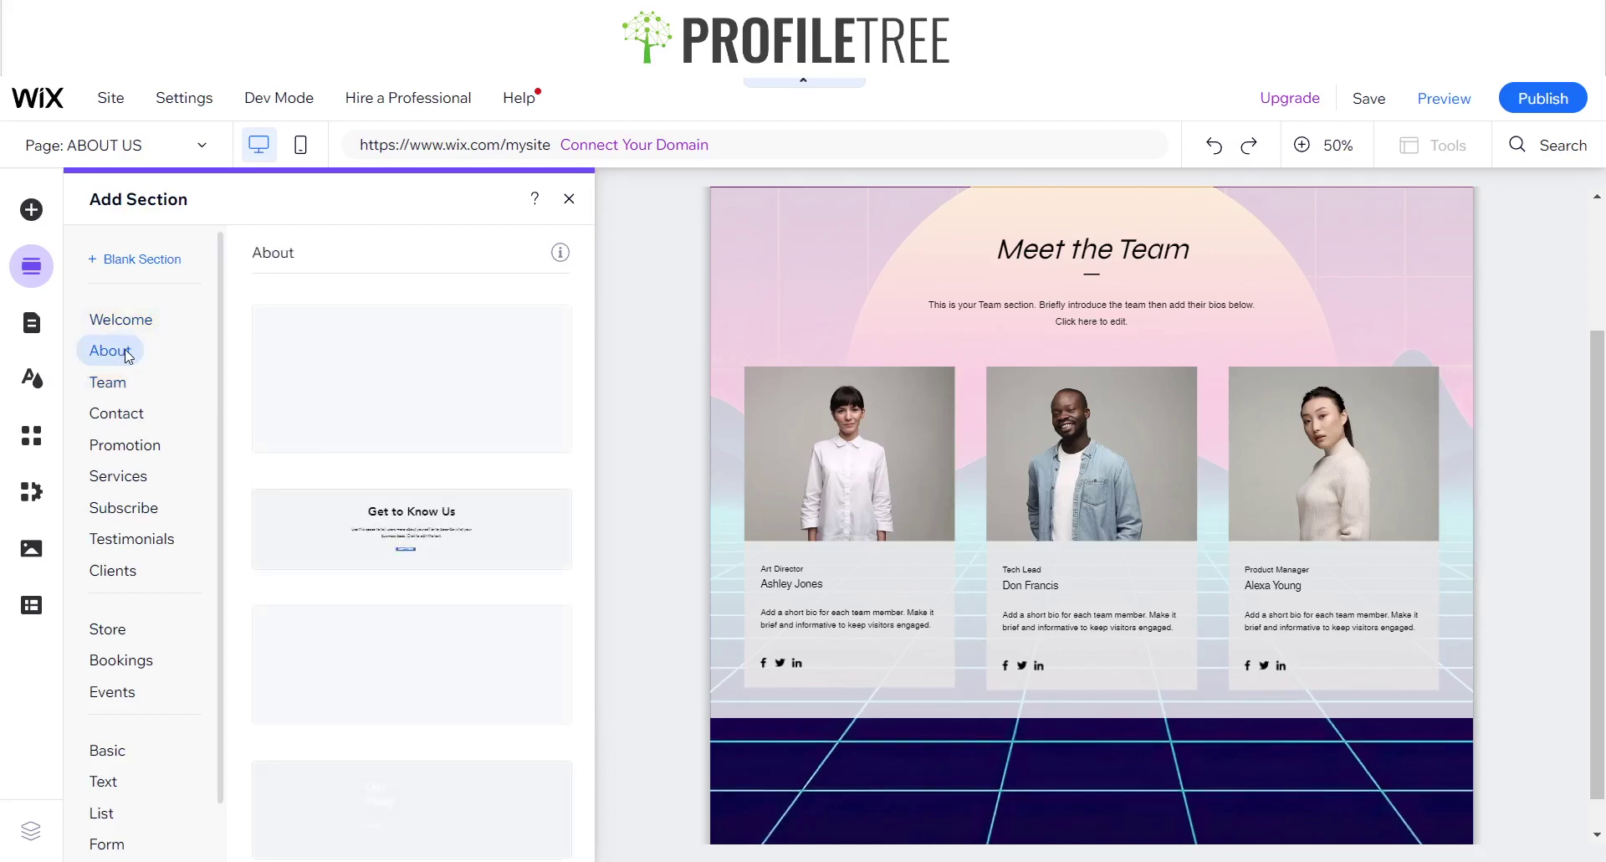
{"action": "scroll", "coordinate": [327, 586], "scroll_direction": "down", "scroll_amount": 3}
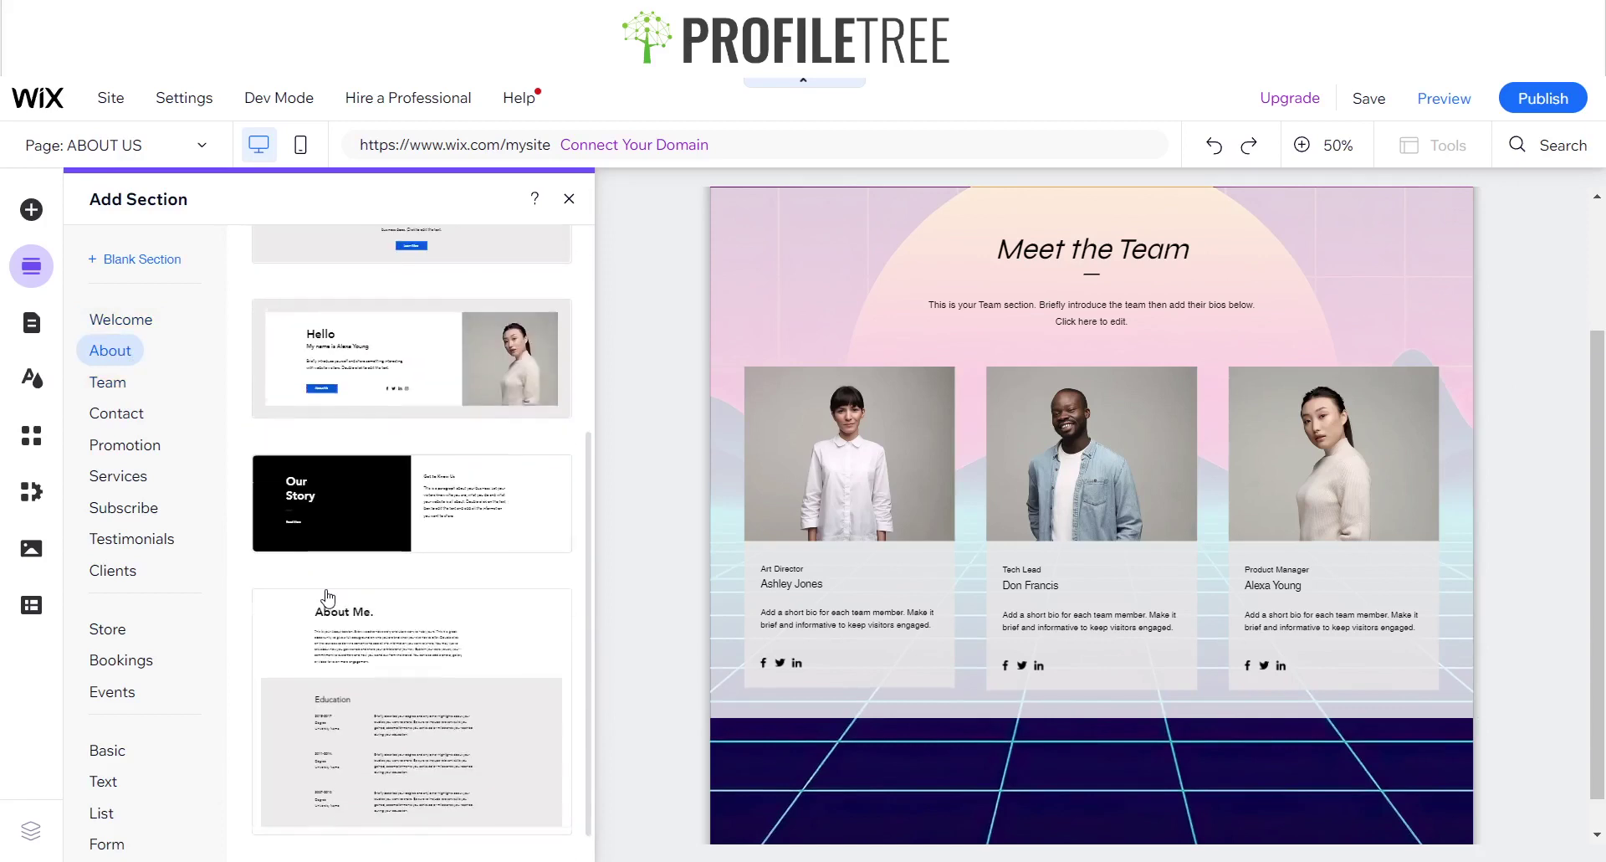
{"action": "scroll", "coordinate": [334, 603], "scroll_direction": "down", "scroll_amount": 1}
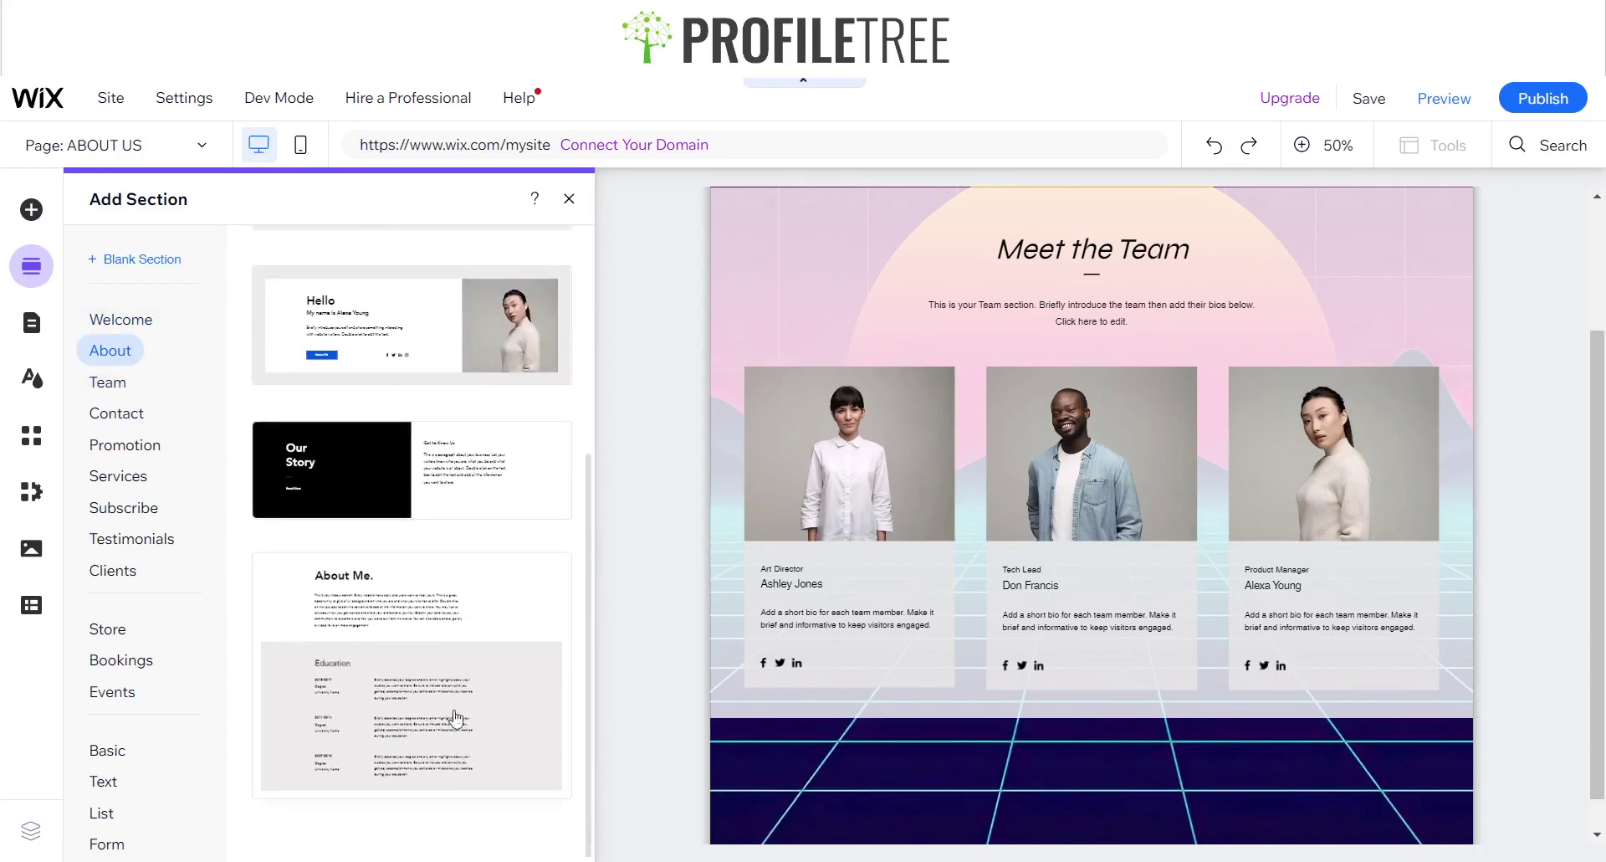
{"action": "left_click", "coordinate": [452, 508]}
{"action": "left_click", "coordinate": [1280, 609]}
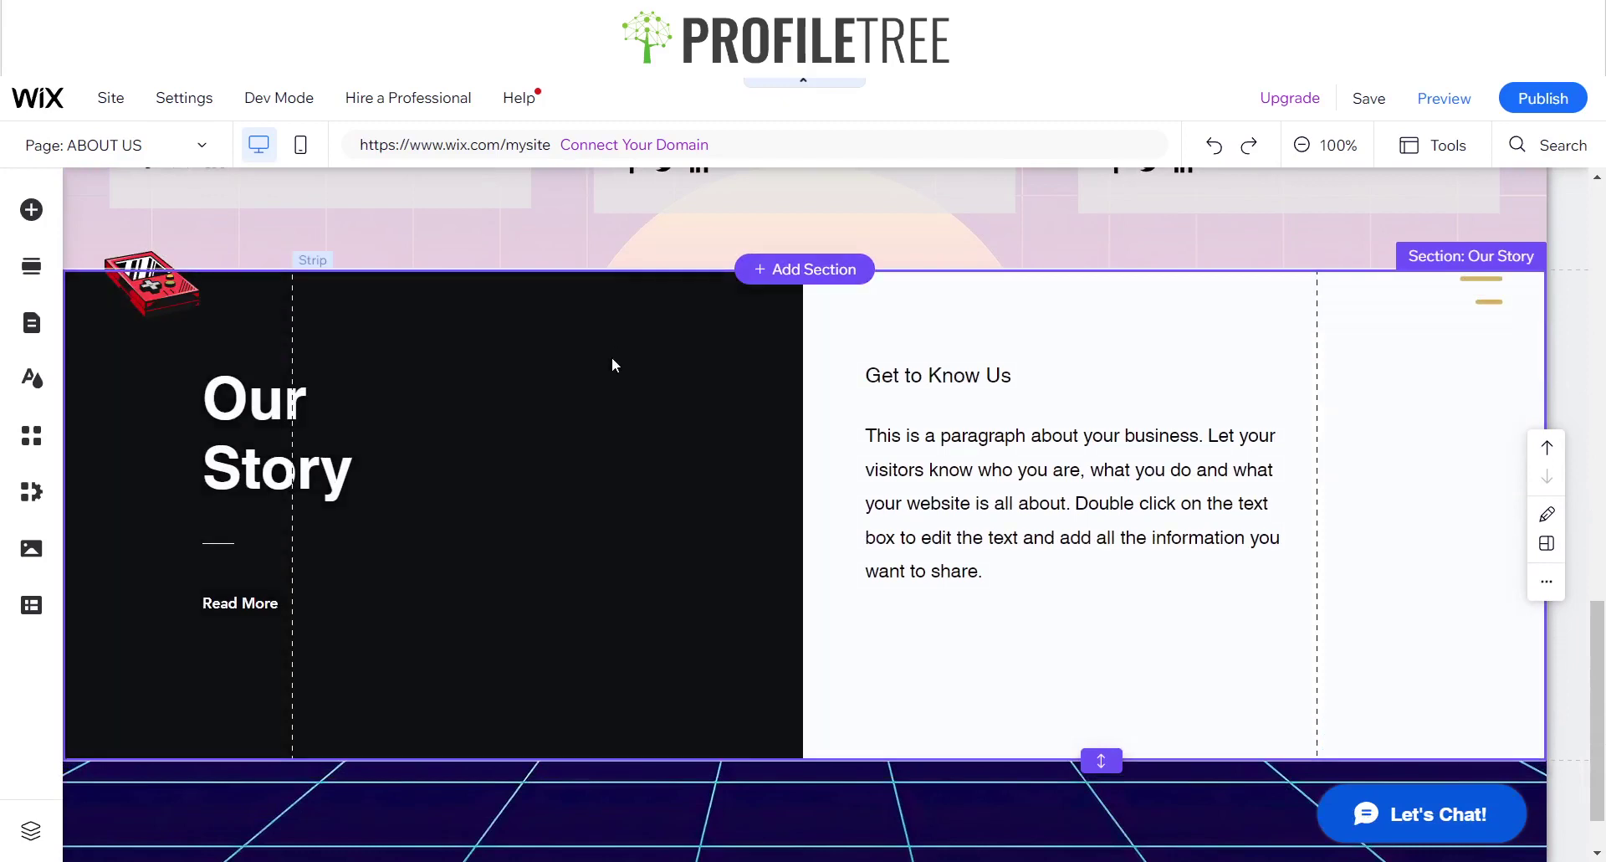
Move the two-column strip with "Our Story" and "Get to Know Us" slightly down within its section.
{"action": "left_click", "coordinate": [628, 386]}
{"action": "left_click", "coordinate": [483, 427]}
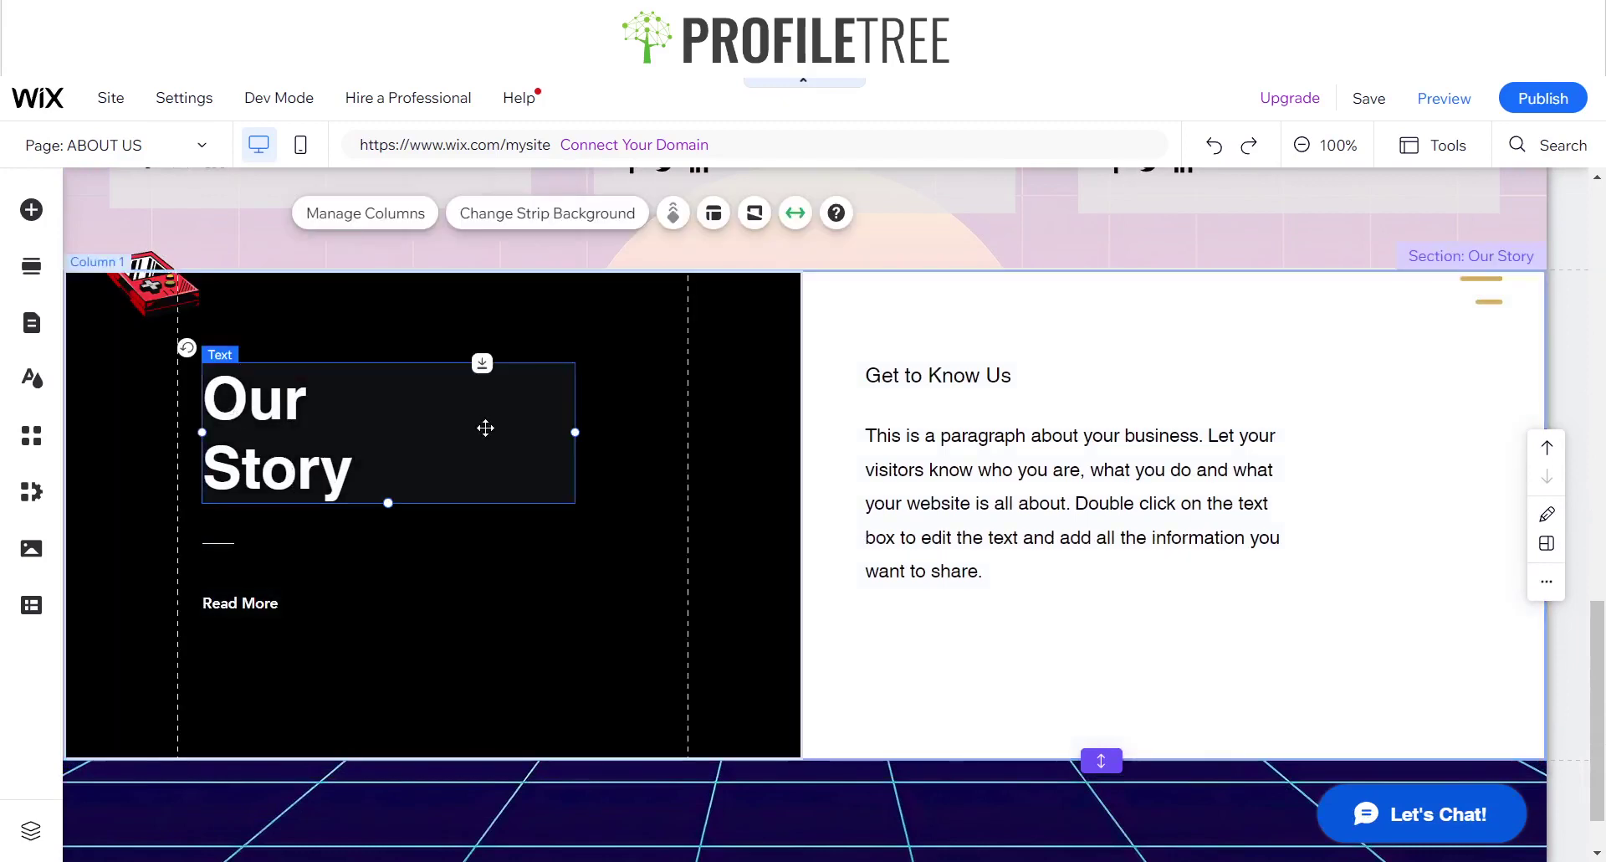
{"action": "left_click", "coordinate": [645, 363]}
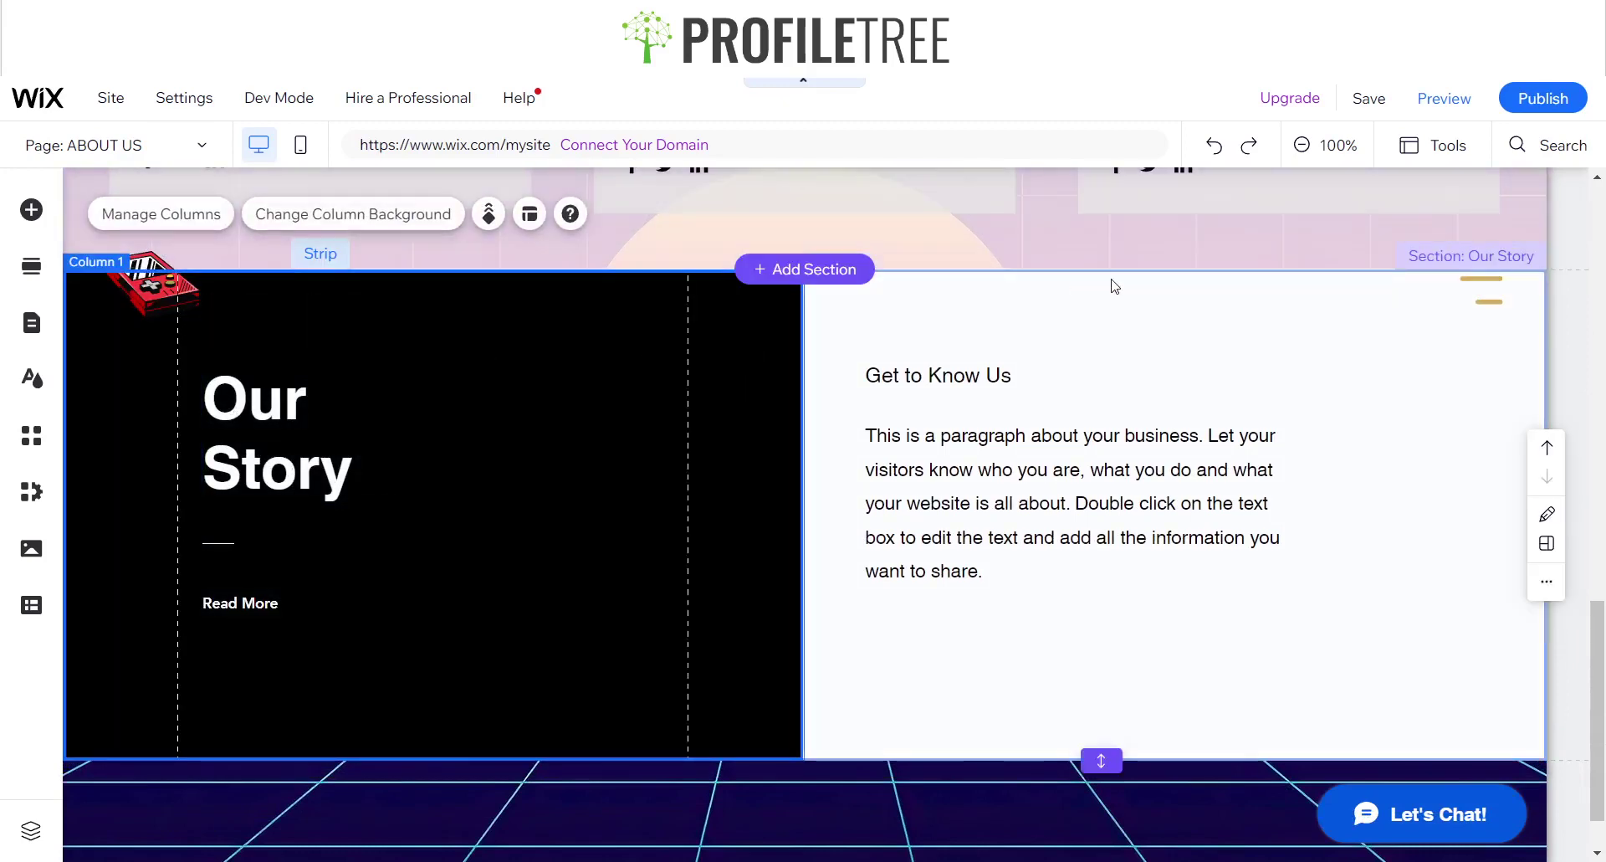
{"action": "left_click", "coordinate": [1059, 293]}
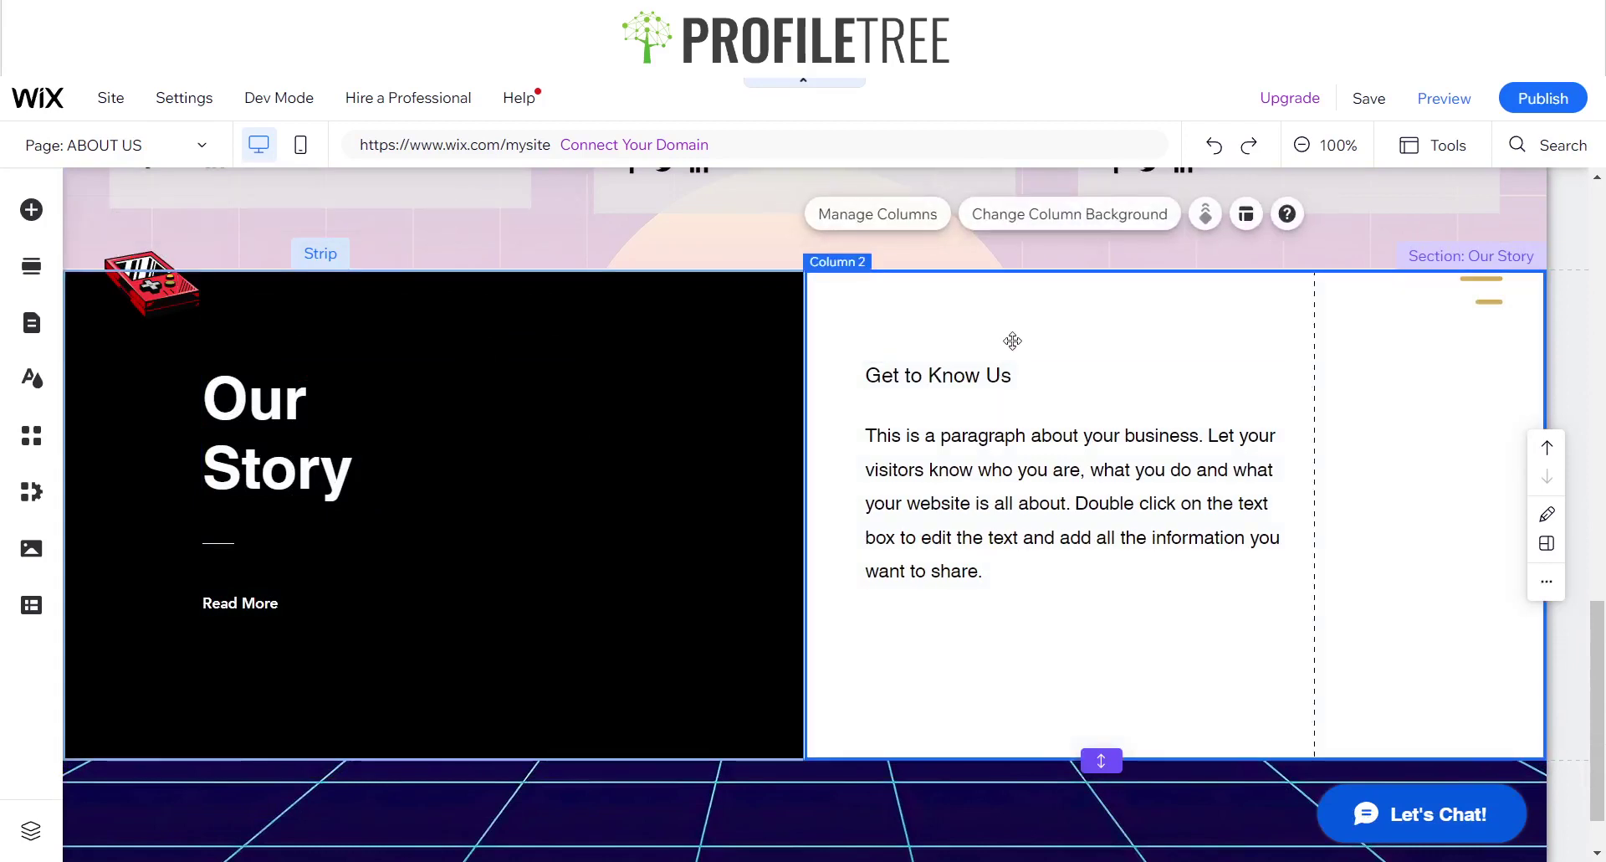
{"action": "left_click_drag", "start_coordinate": [1013, 341], "coordinate": [973, 374]}
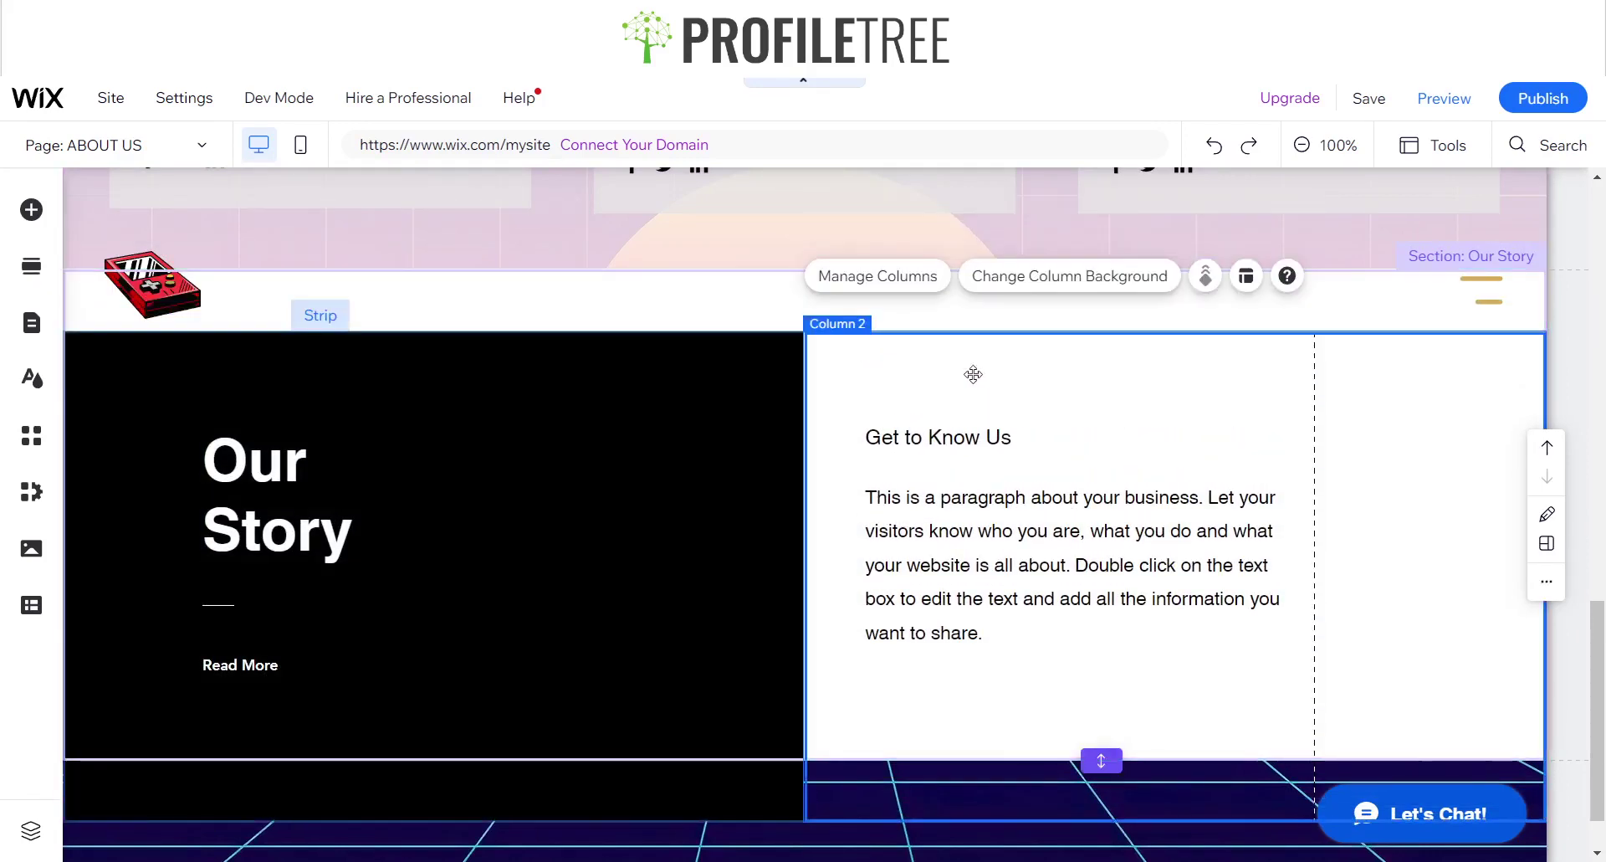
Set the background of the Our Story section to None so the page background shows through.
{"action": "left_click", "coordinate": [604, 299]}
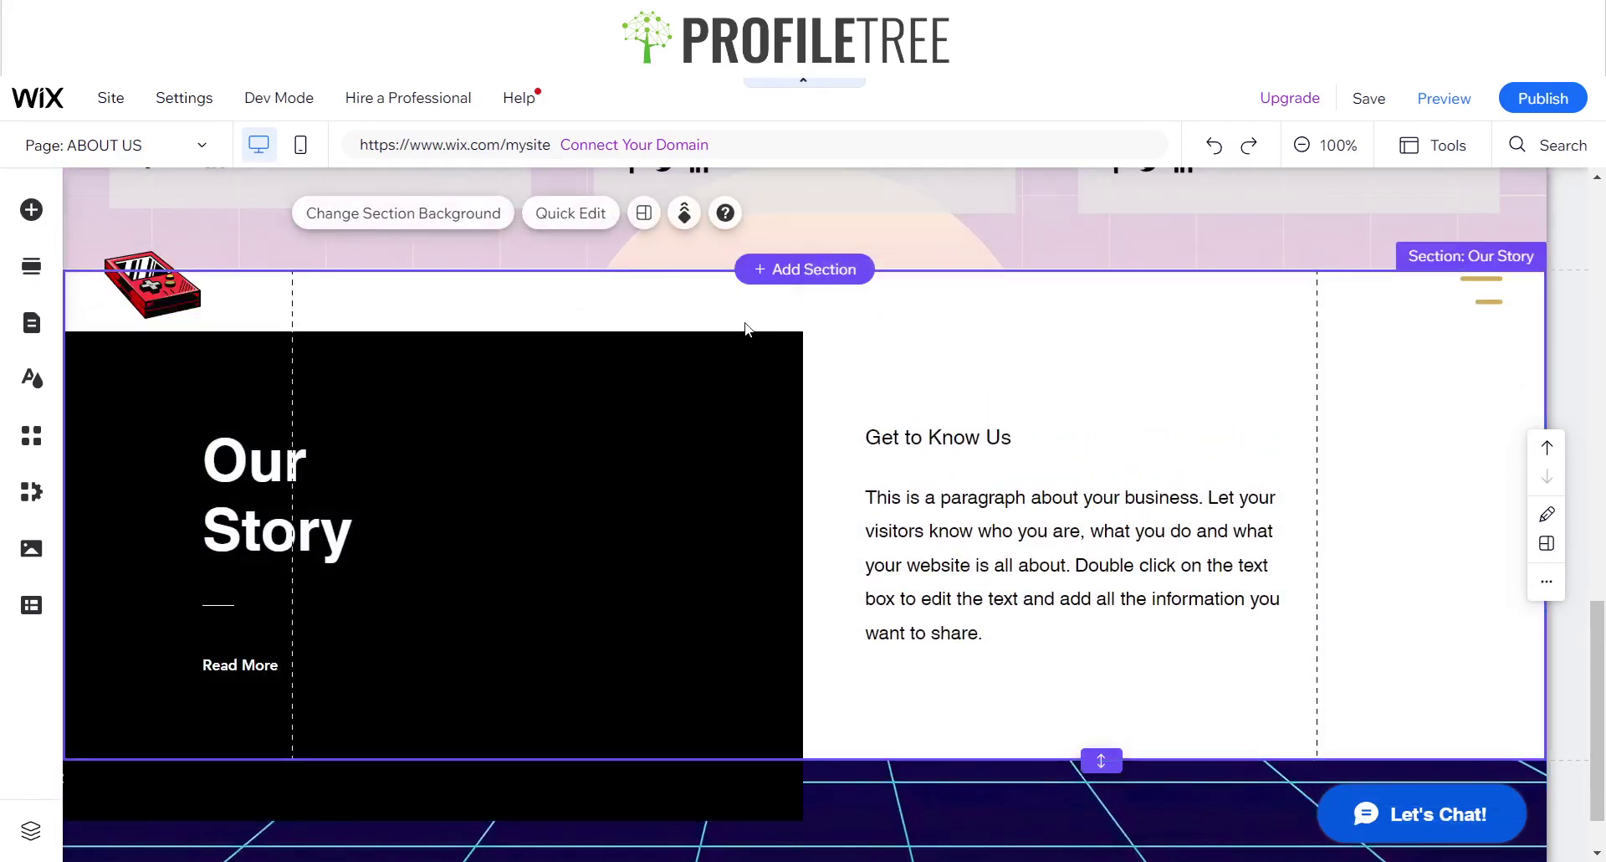
{"action": "left_click", "coordinate": [404, 213]}
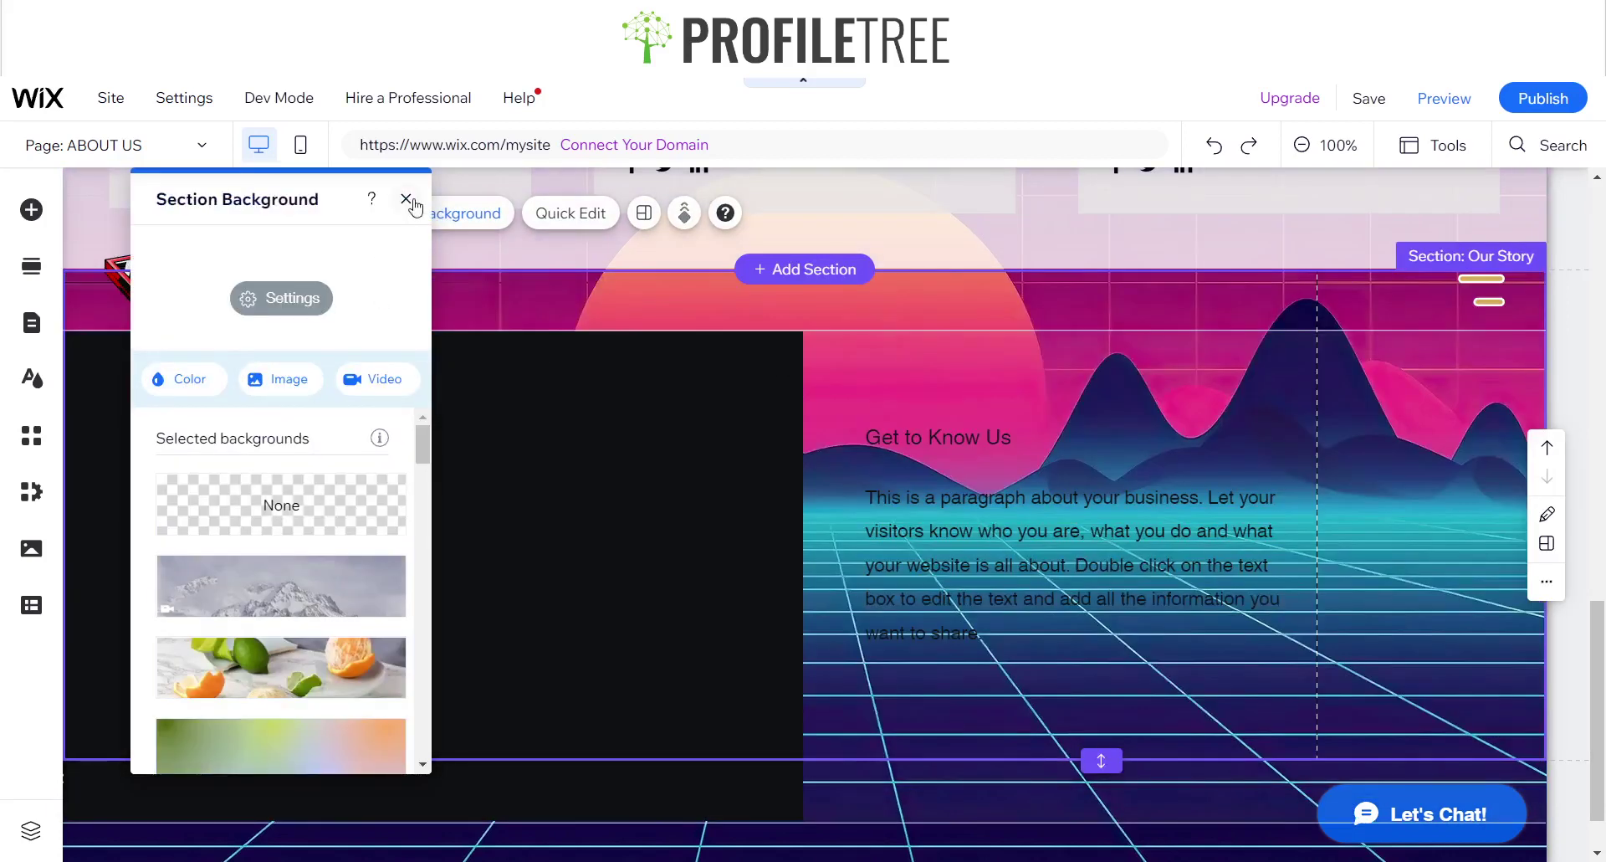
{"action": "left_click", "coordinate": [410, 200]}
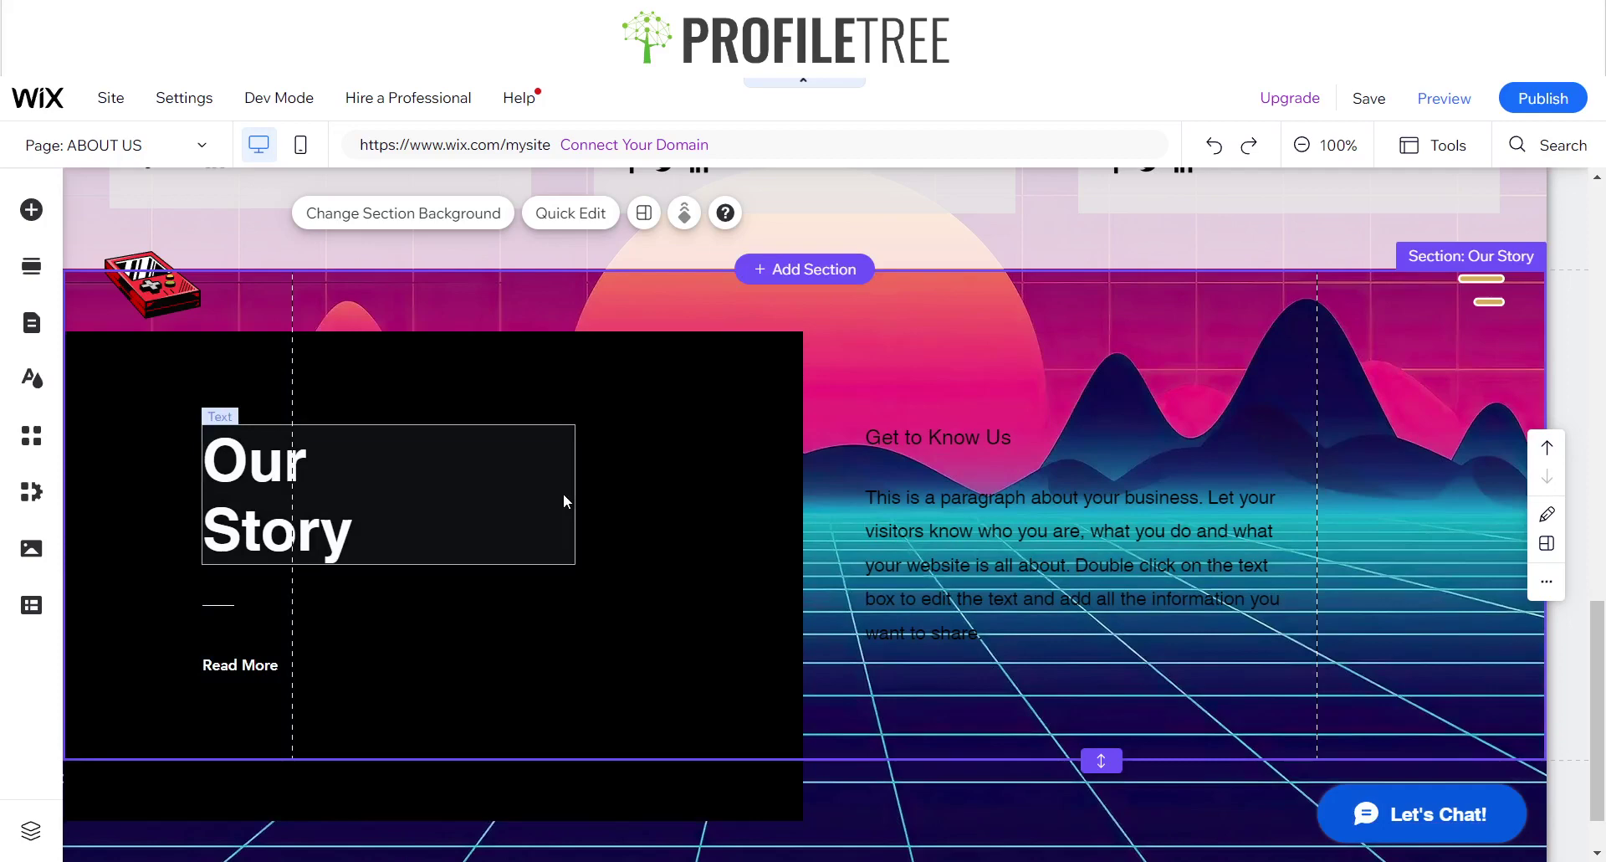
Set the background of the column holding the "Our Story" heading to None.
{"action": "left_click", "coordinate": [564, 493]}
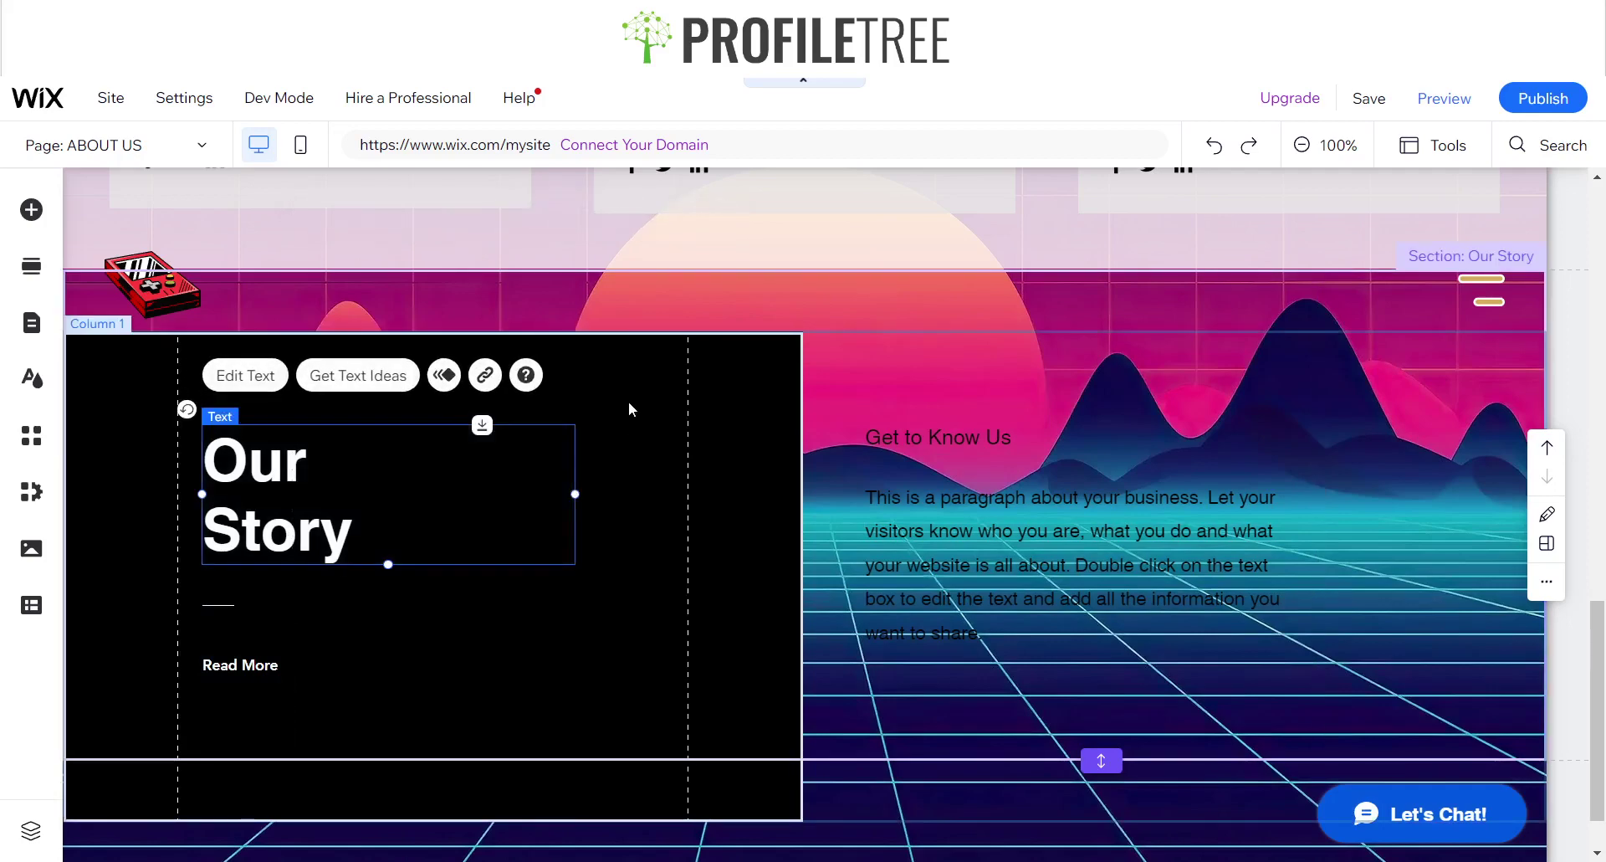
{"action": "left_click", "coordinate": [585, 400]}
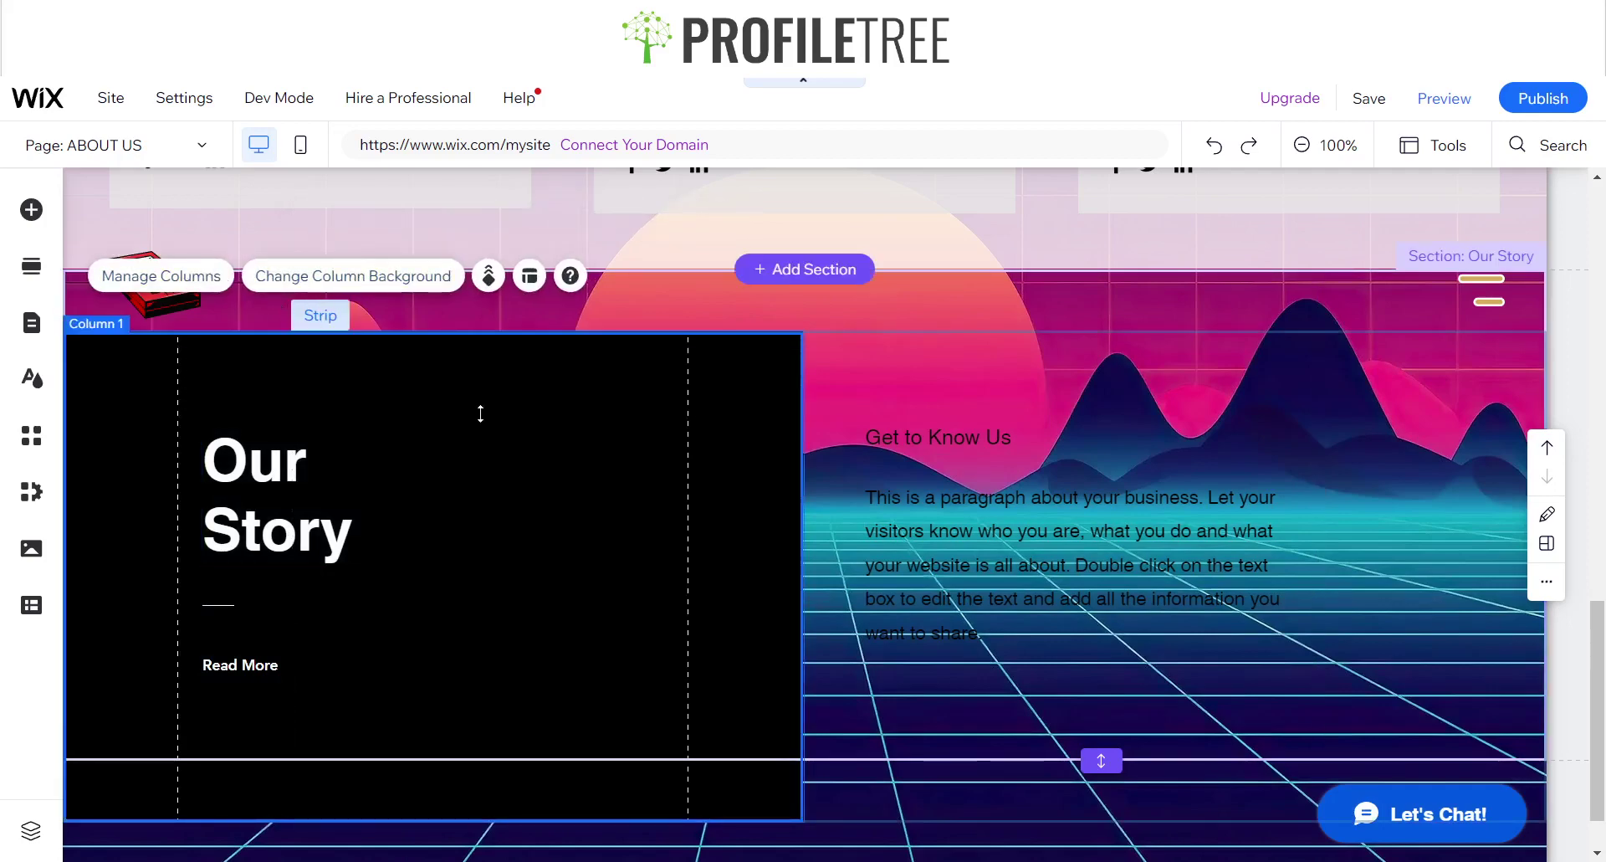
{"action": "double_click", "coordinate": [480, 413]}
{"action": "left_click", "coordinate": [881, 426]}
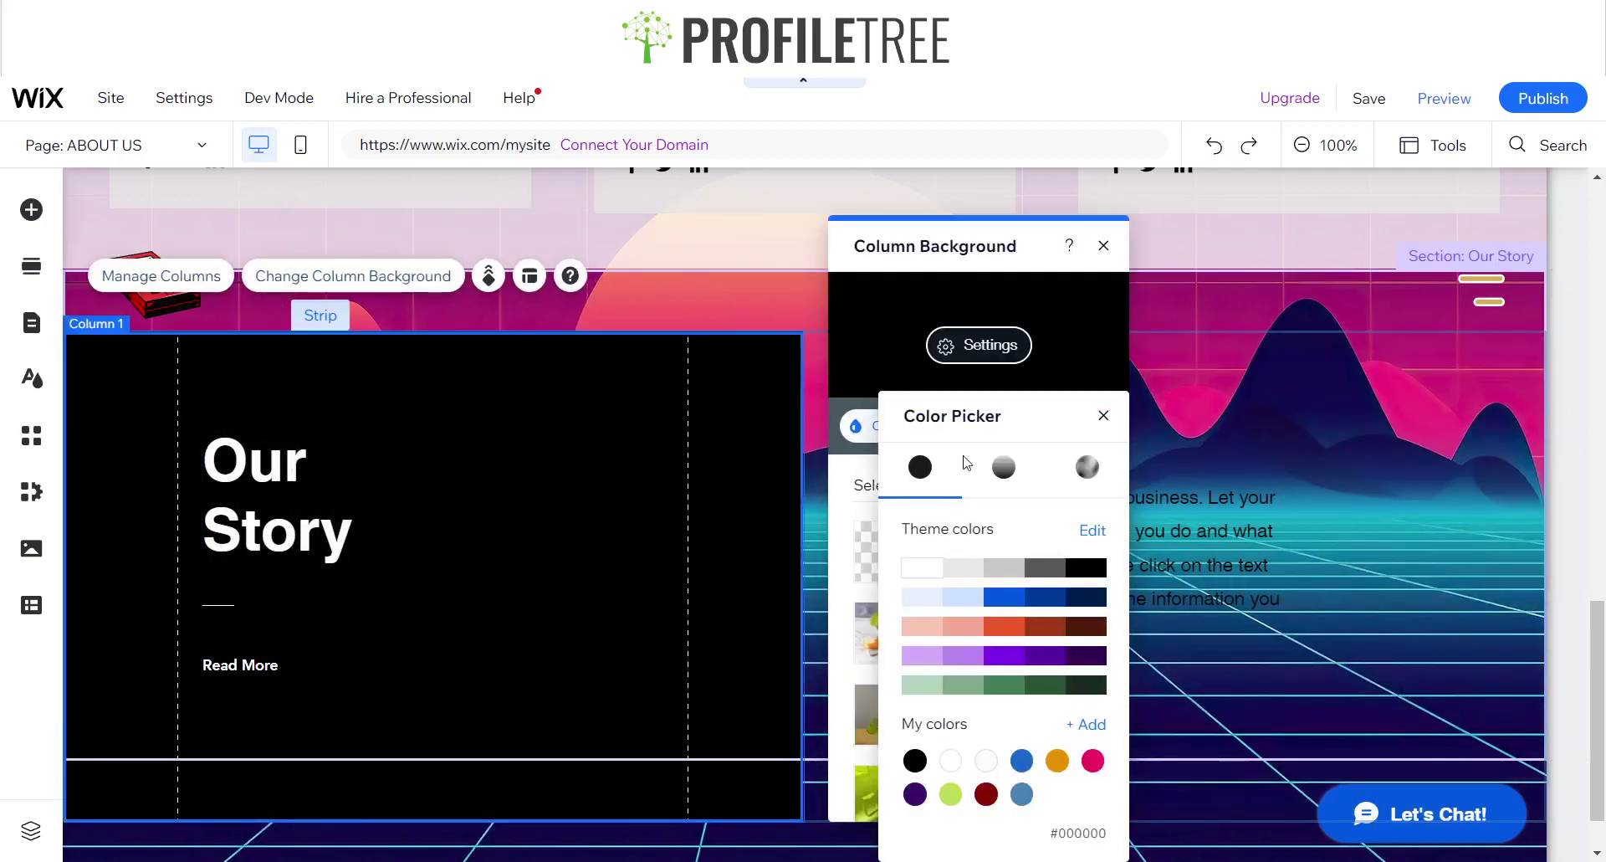
{"action": "left_click", "coordinate": [1104, 425]}
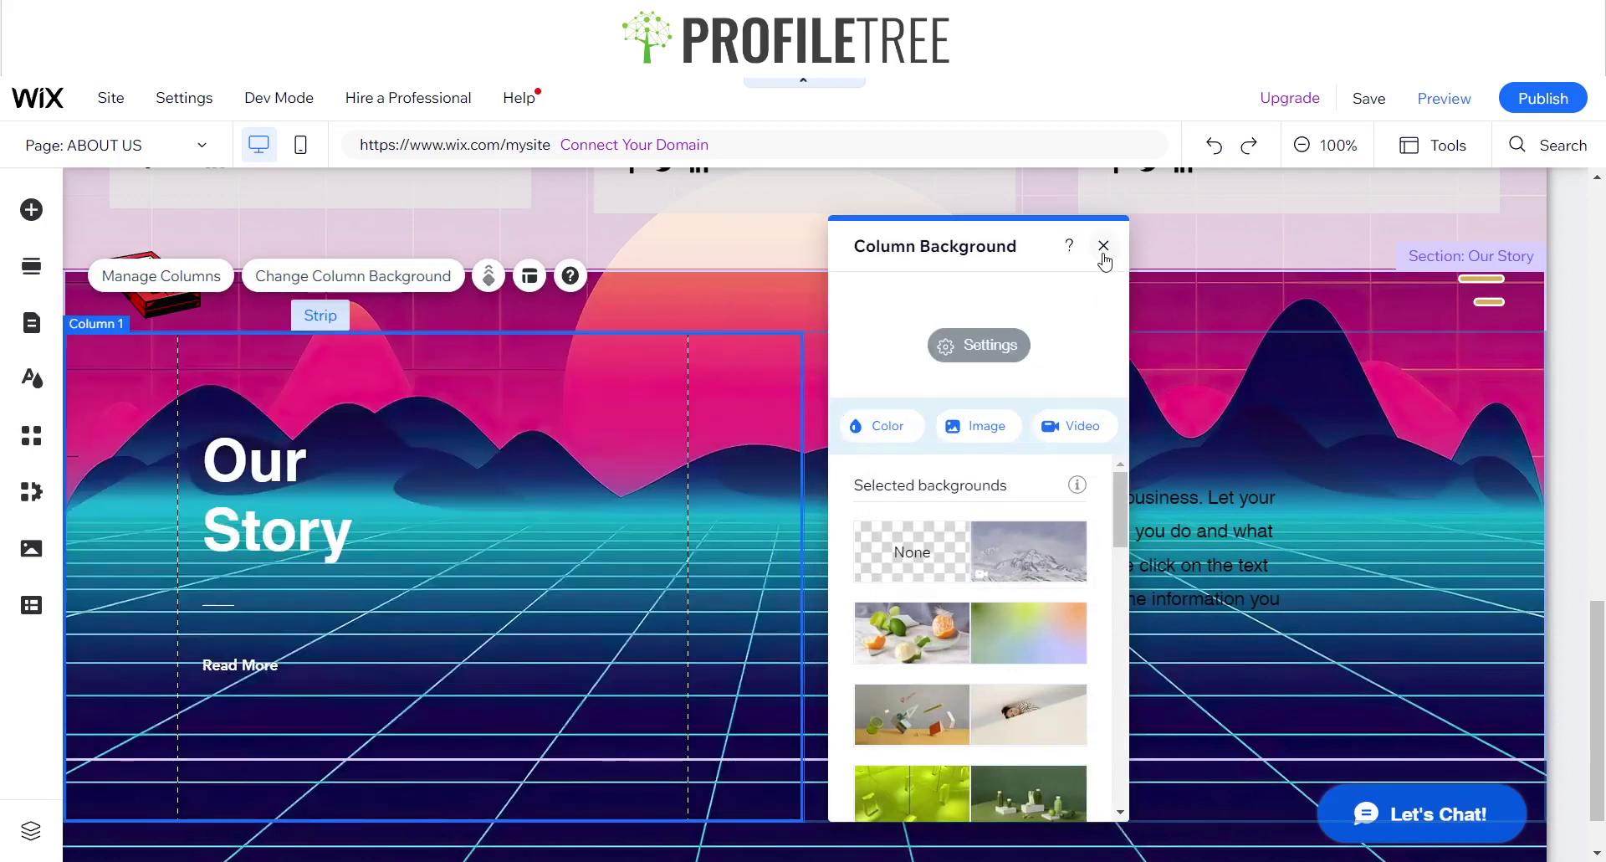
{"action": "left_click", "coordinate": [1103, 245]}
{"action": "left_click", "coordinate": [570, 554]}
{"action": "left_click", "coordinate": [835, 399]}
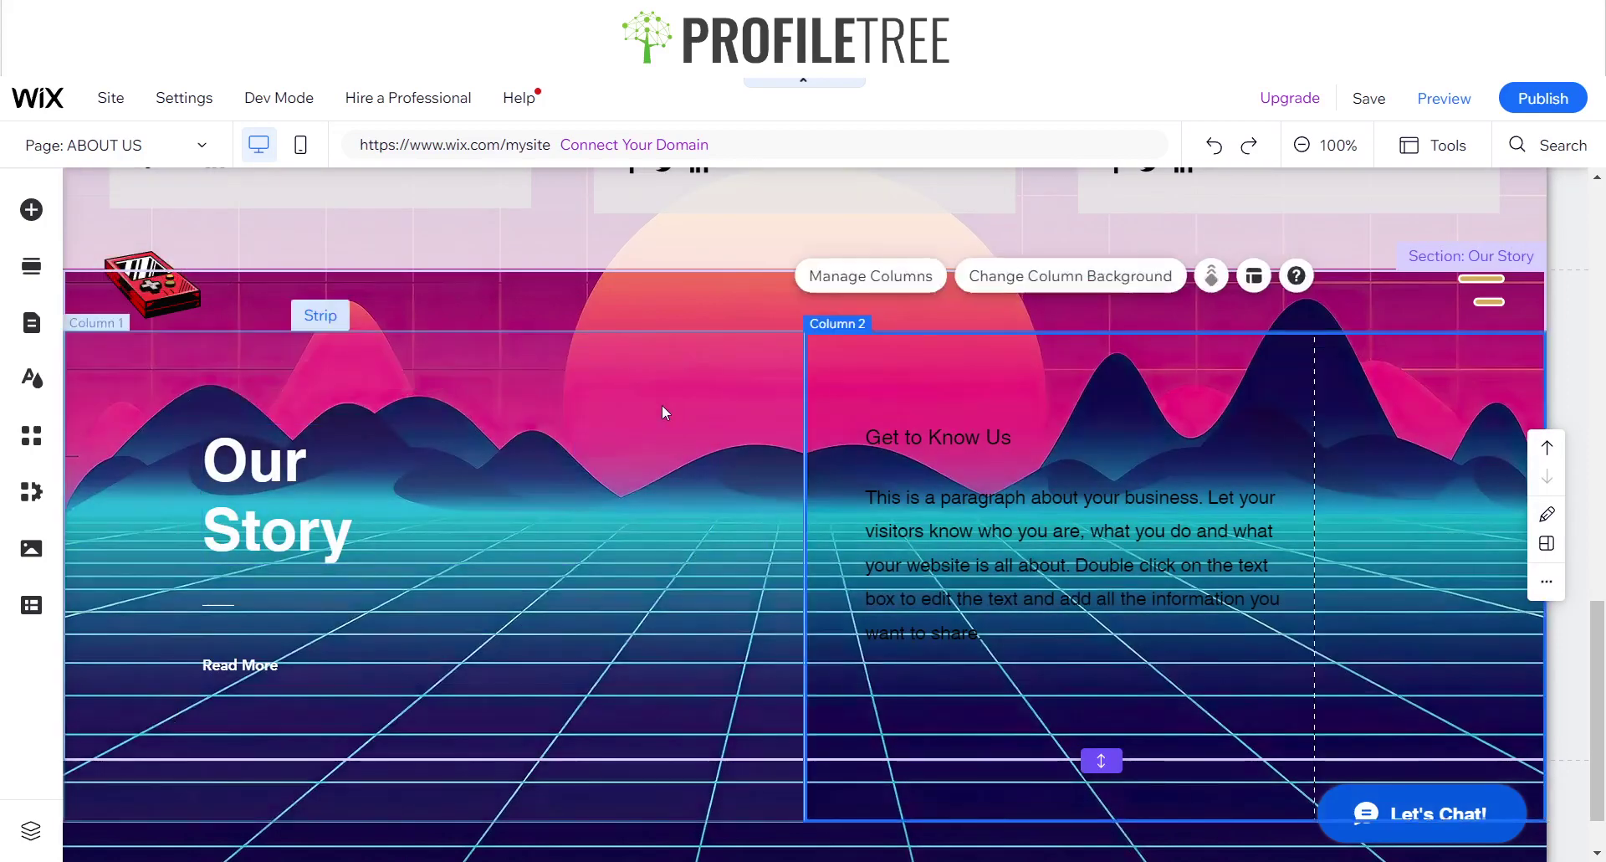
Give the column holding the "Our Story" heading a white background with 80% opacity.
{"action": "left_click", "coordinate": [661, 404]}
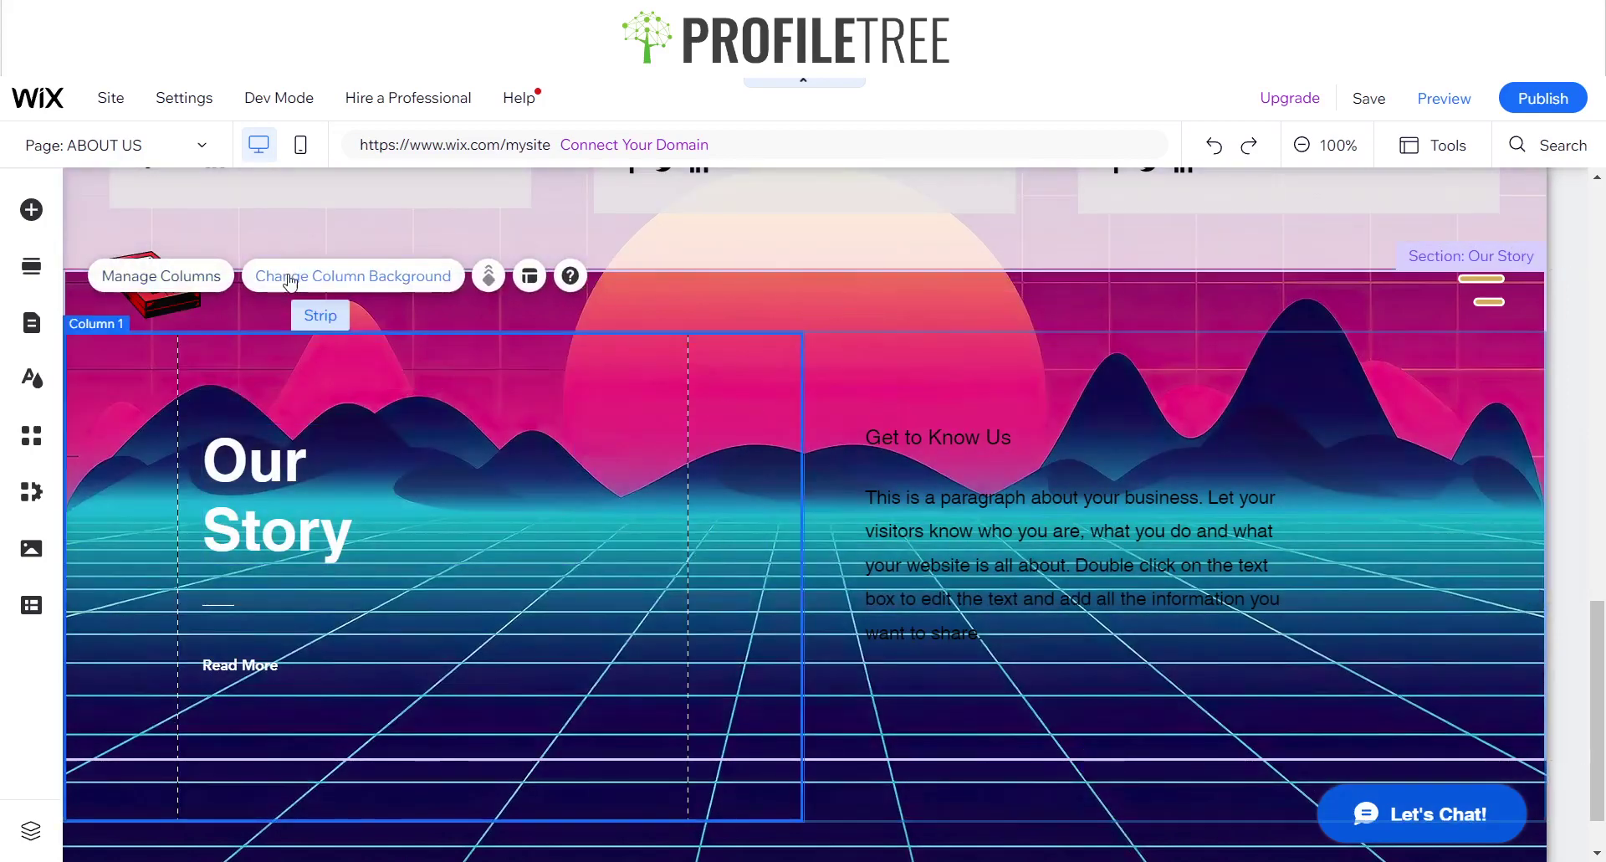
{"action": "left_click", "coordinate": [289, 280]}
{"action": "left_click", "coordinate": [888, 428]}
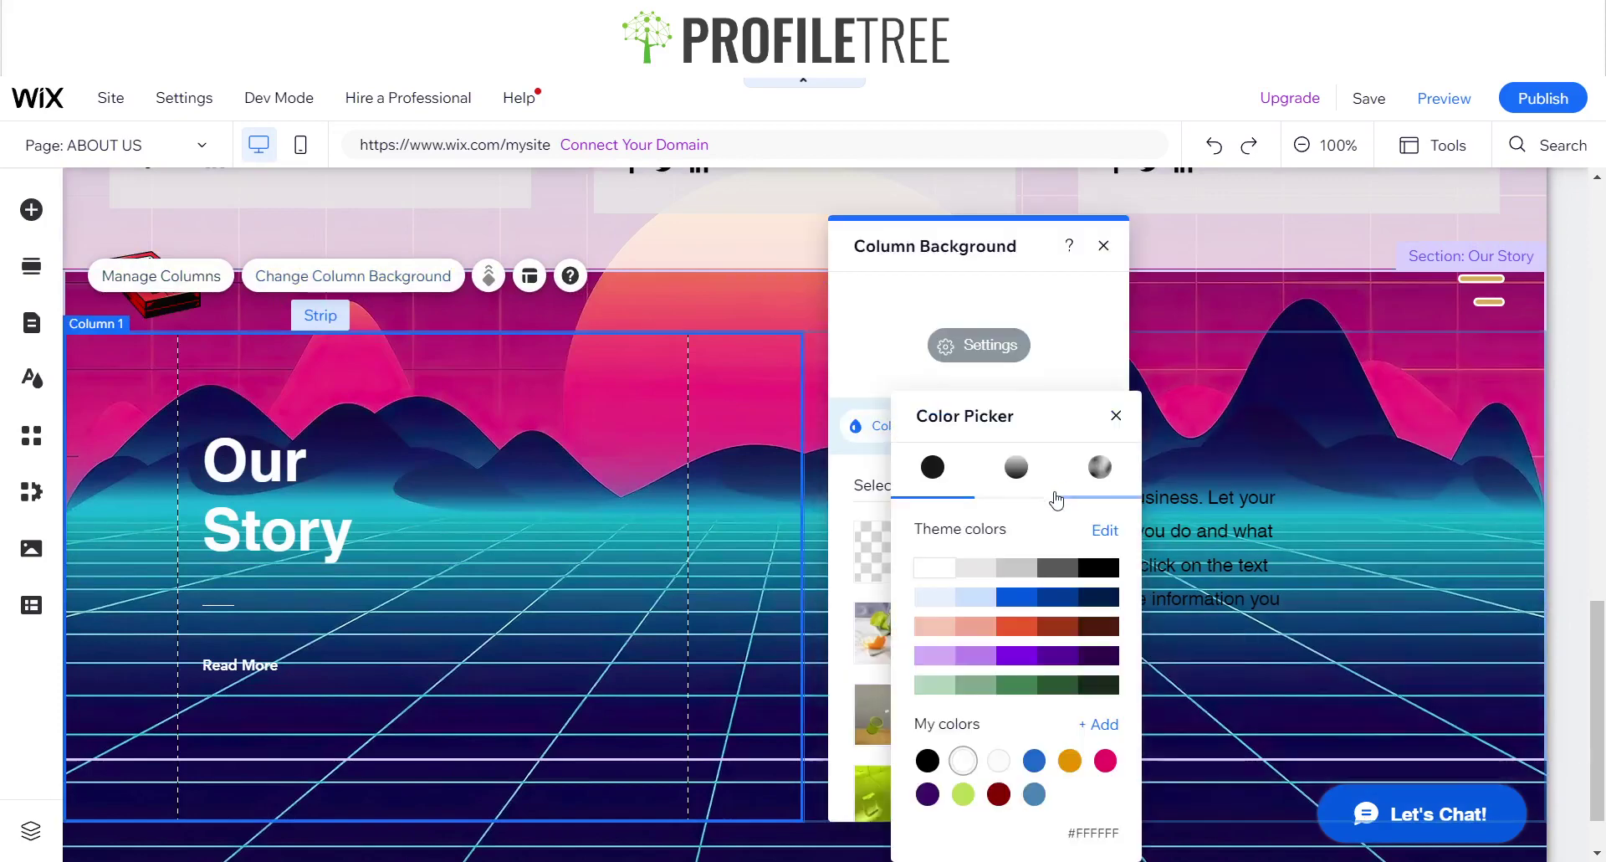
{"action": "left_click", "coordinate": [1092, 571]}
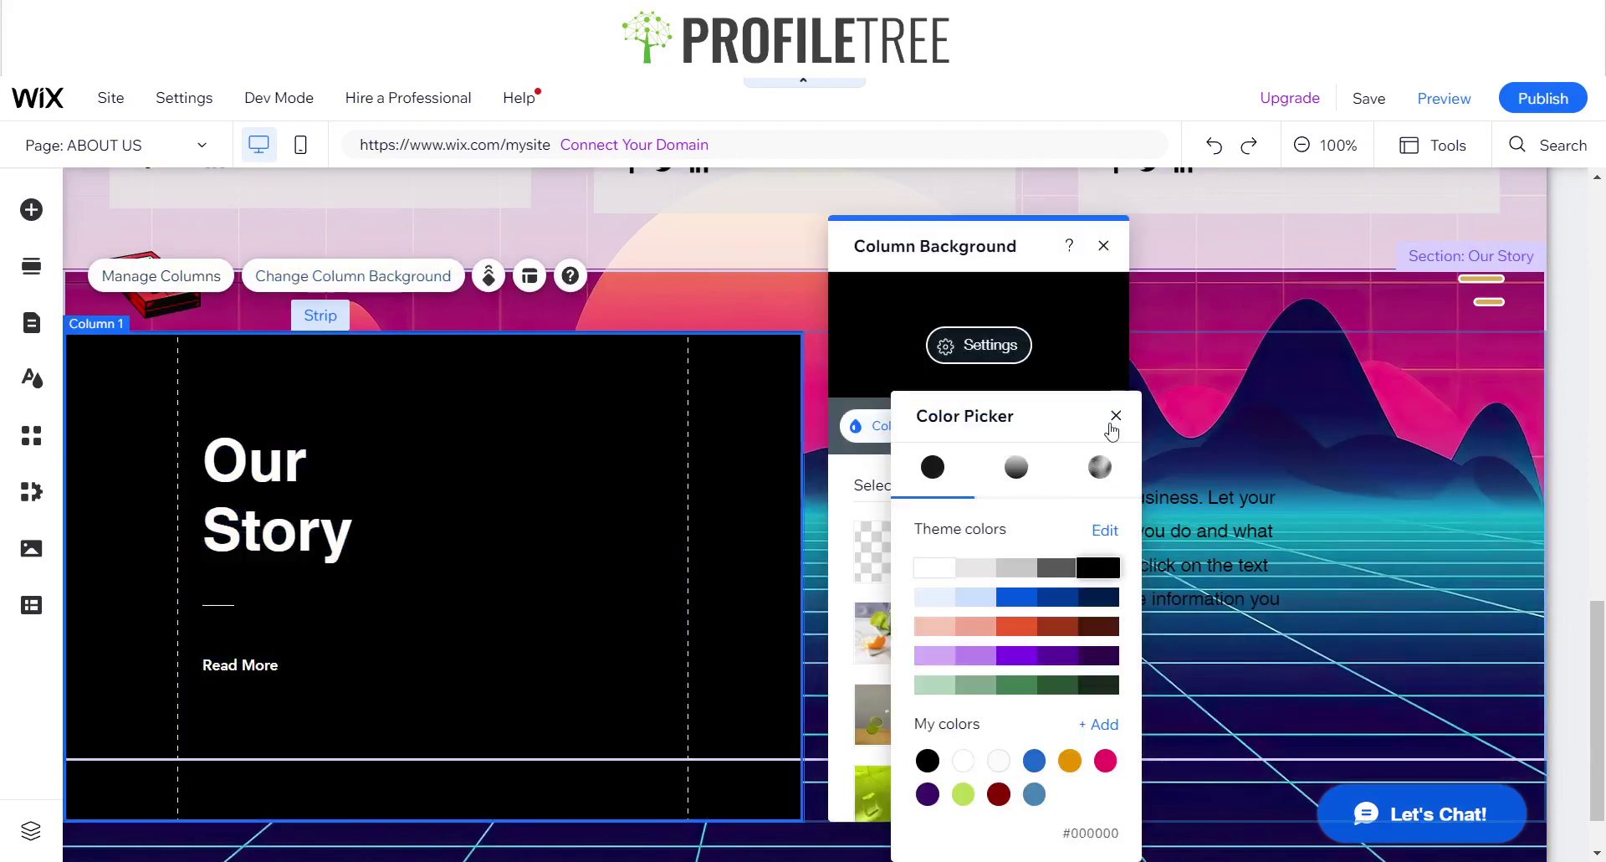
{"action": "left_click", "coordinate": [934, 568]}
{"action": "left_click", "coordinate": [1117, 415]}
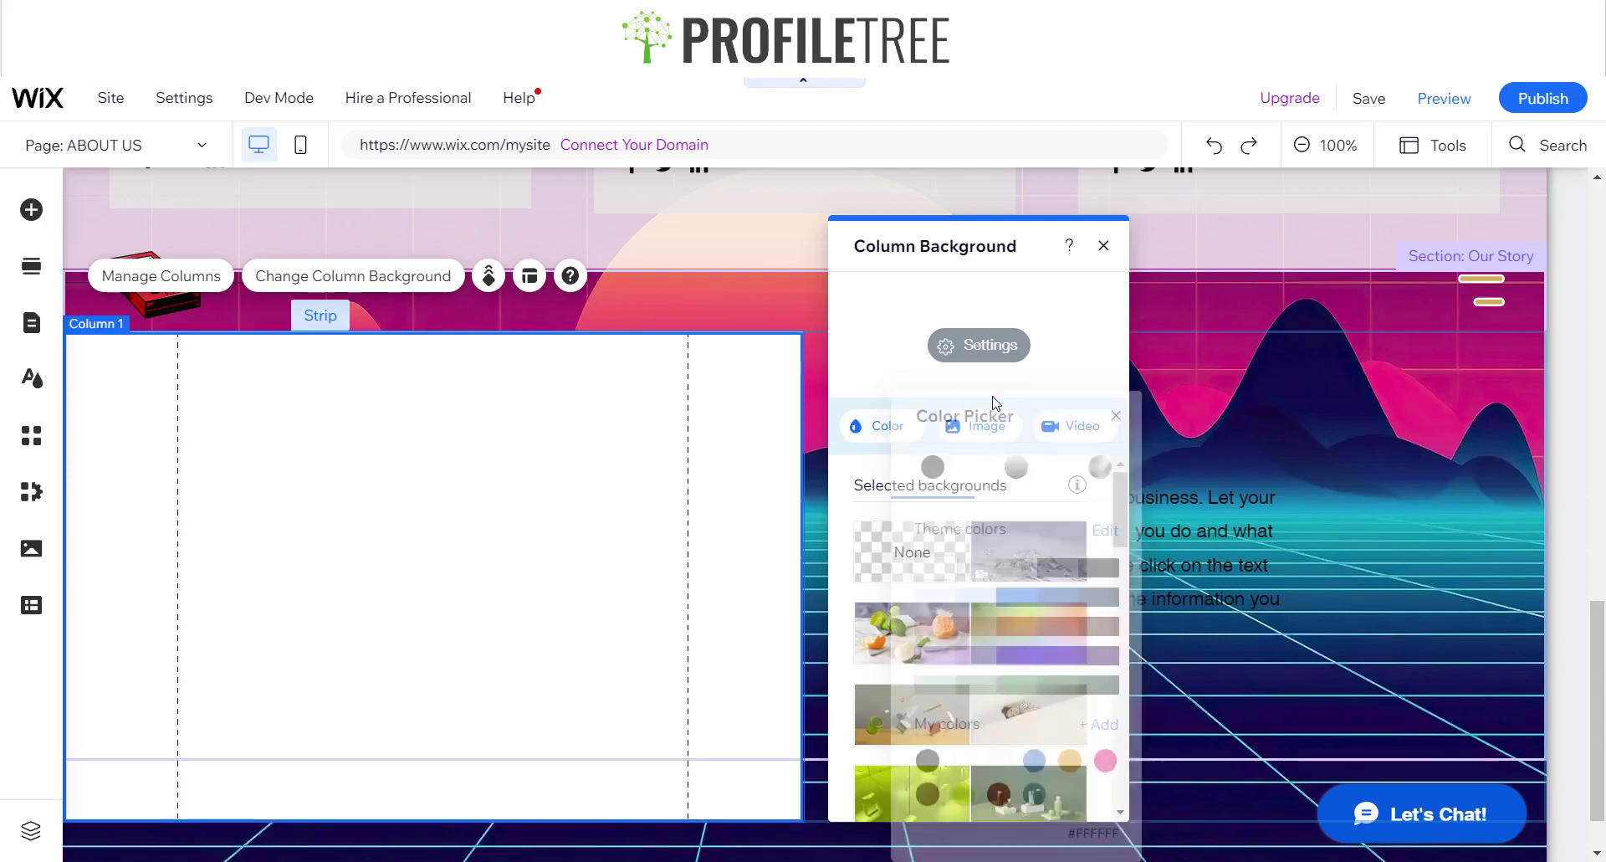
{"action": "left_click", "coordinate": [979, 344]}
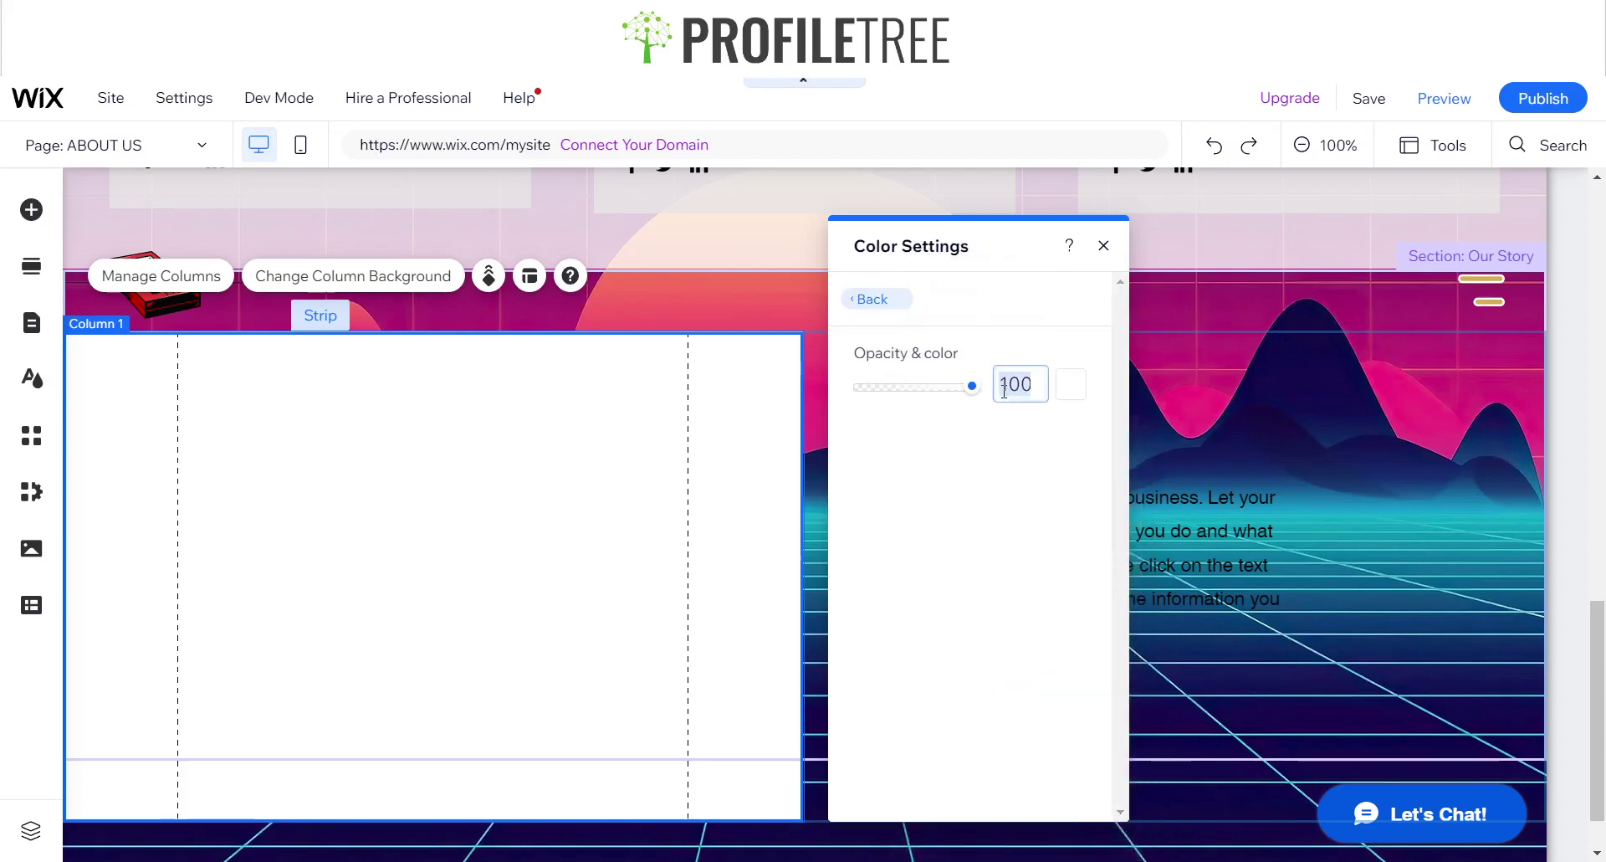
{"action": "type", "text": "80"}
Change the text color of the "Our Story" heading to black (#000000).
{"action": "left_click", "coordinate": [247, 490]}
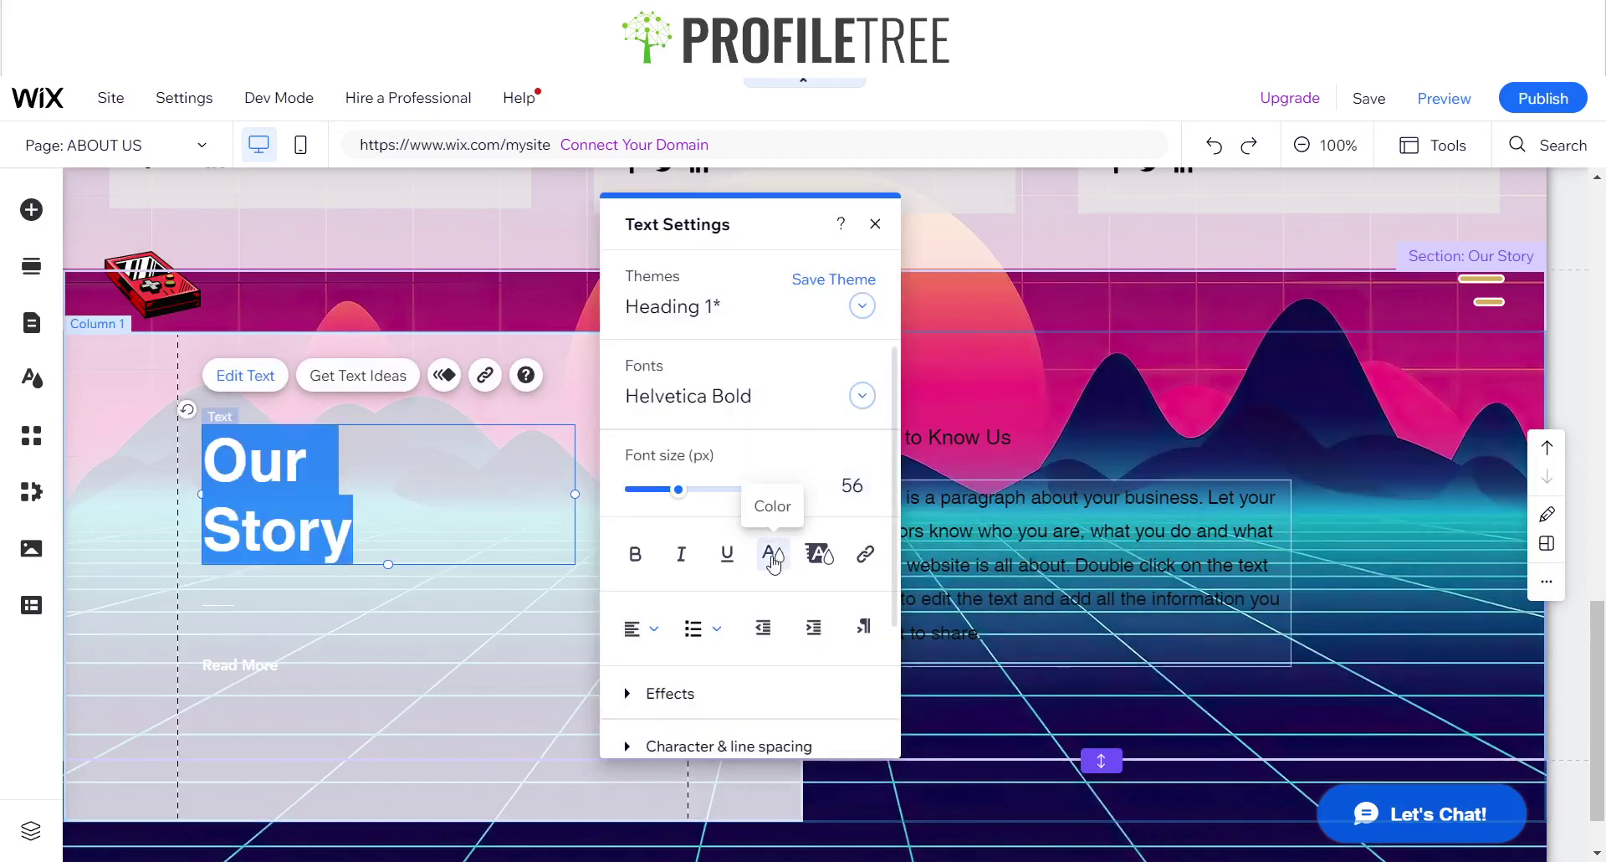
{"action": "left_click", "coordinate": [770, 552]}
{"action": "left_click", "coordinate": [811, 292]}
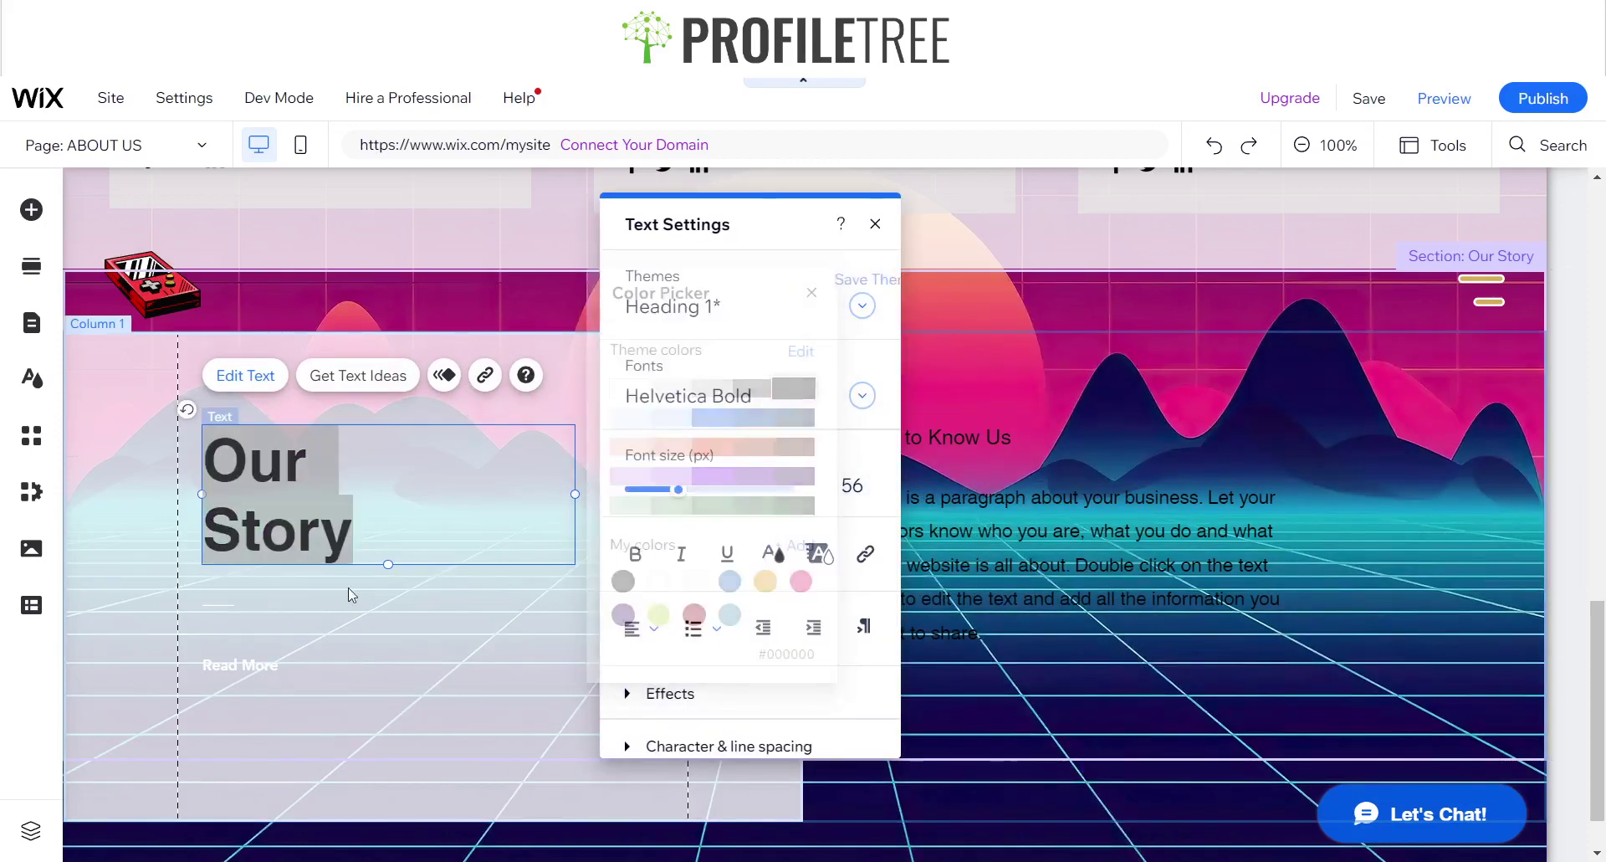
Change the regular-state text color of the "Read More" button to black (#000000).
{"action": "left_click", "coordinate": [243, 661]}
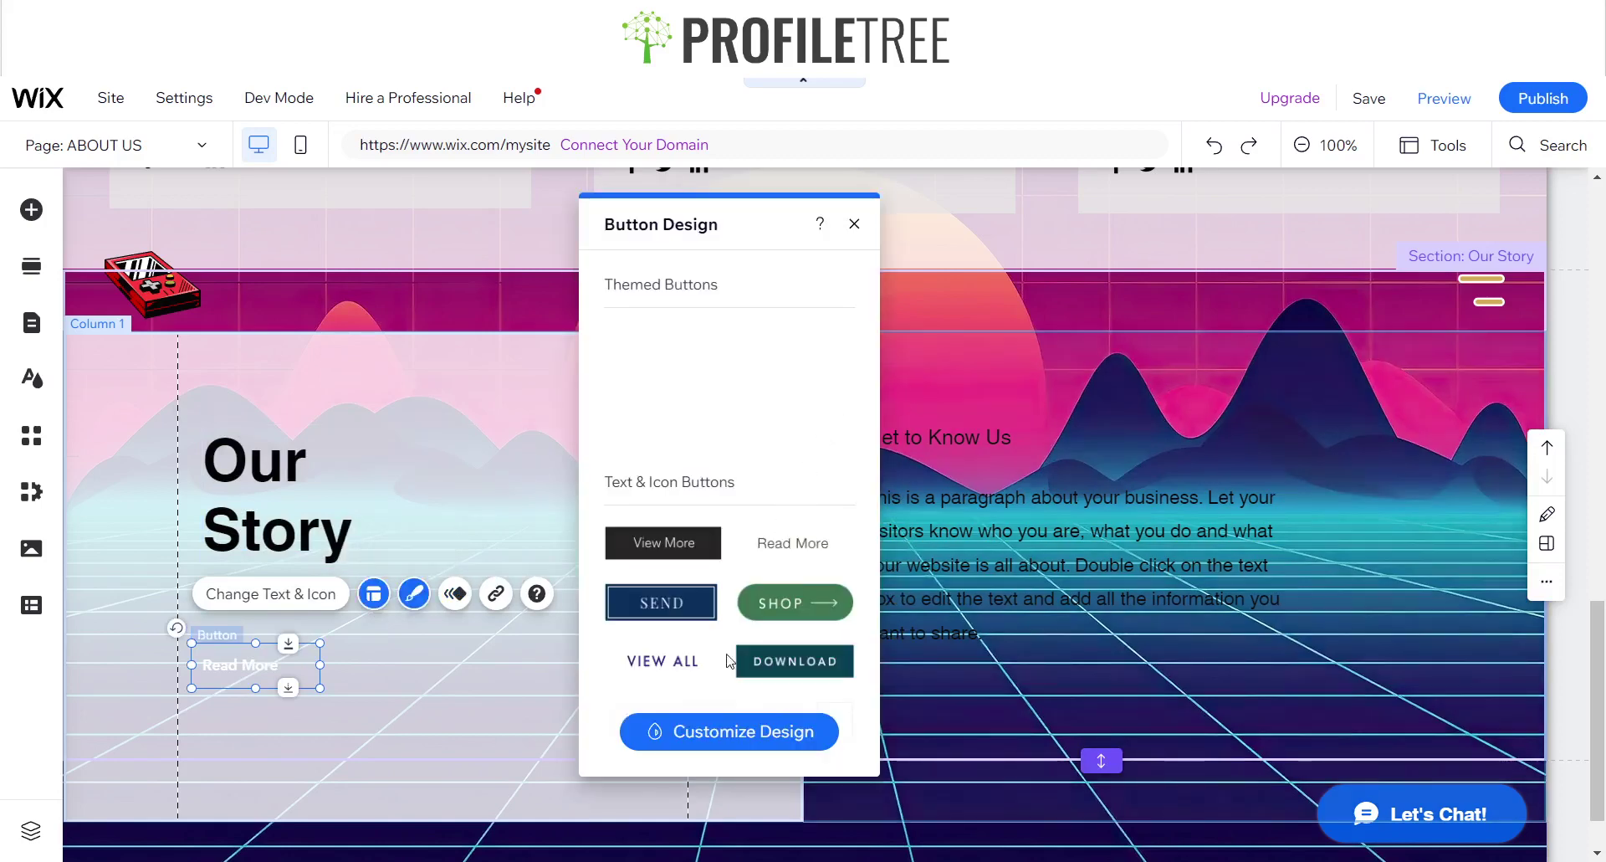
{"action": "left_click", "coordinate": [731, 738]}
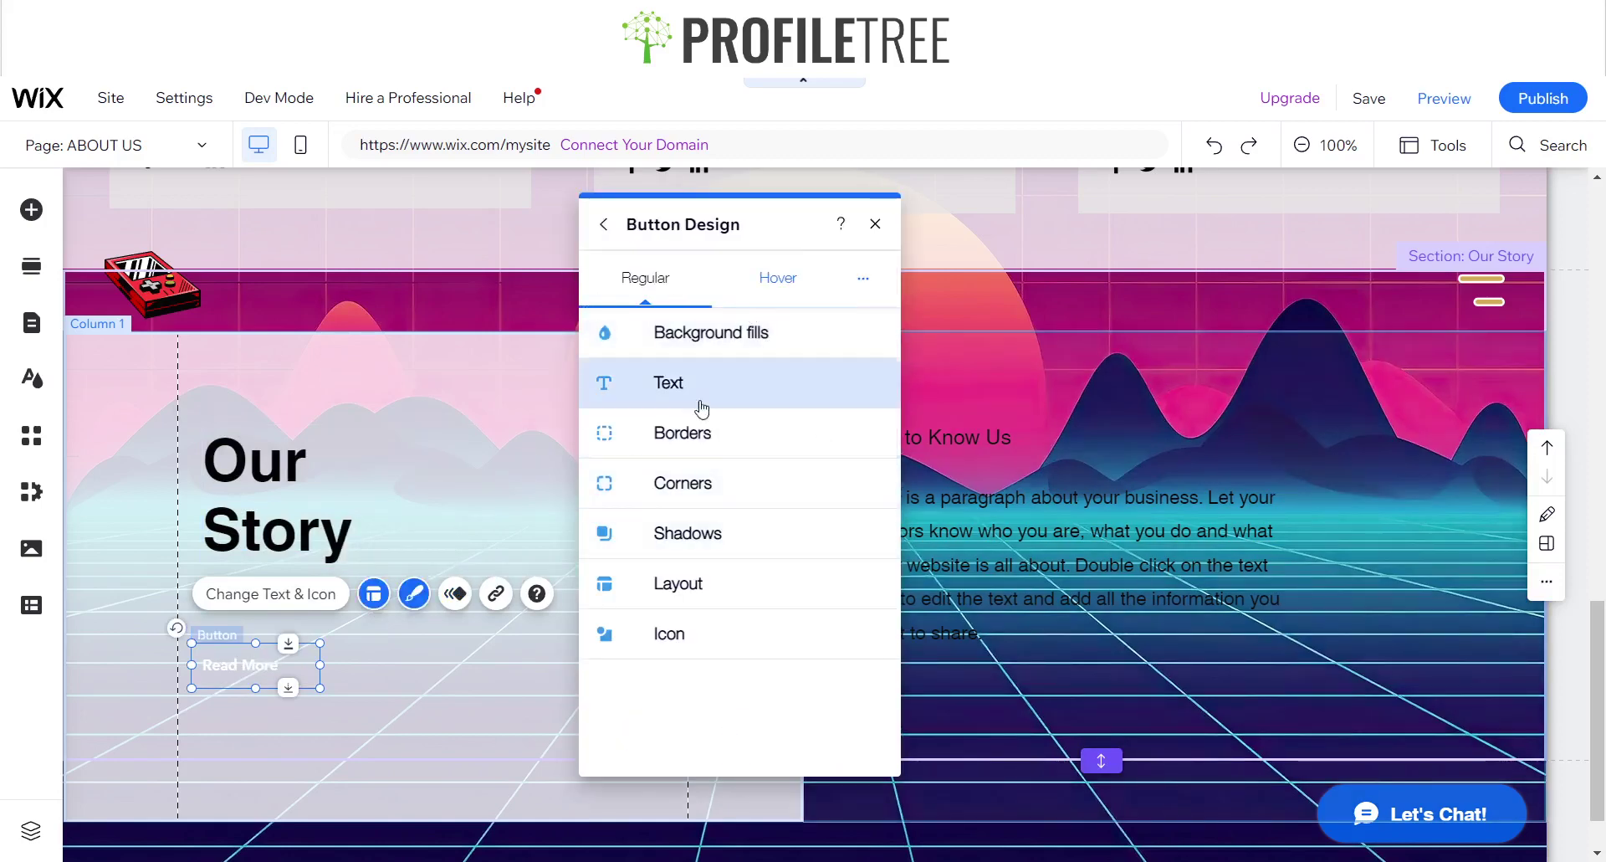
{"action": "left_click", "coordinate": [695, 339]}
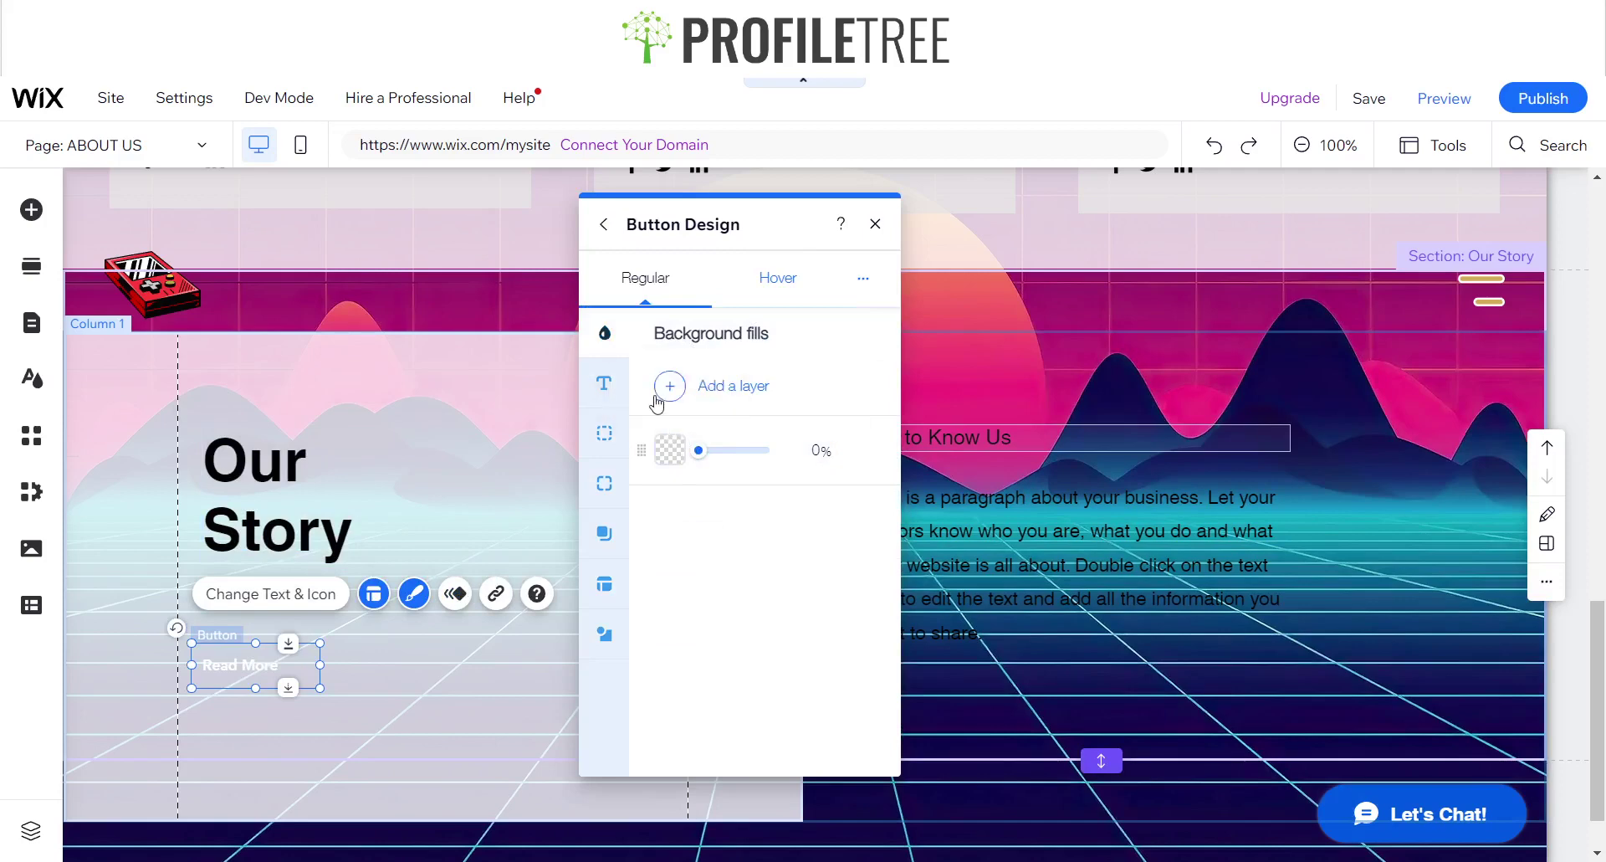
{"action": "left_click", "coordinate": [605, 385]}
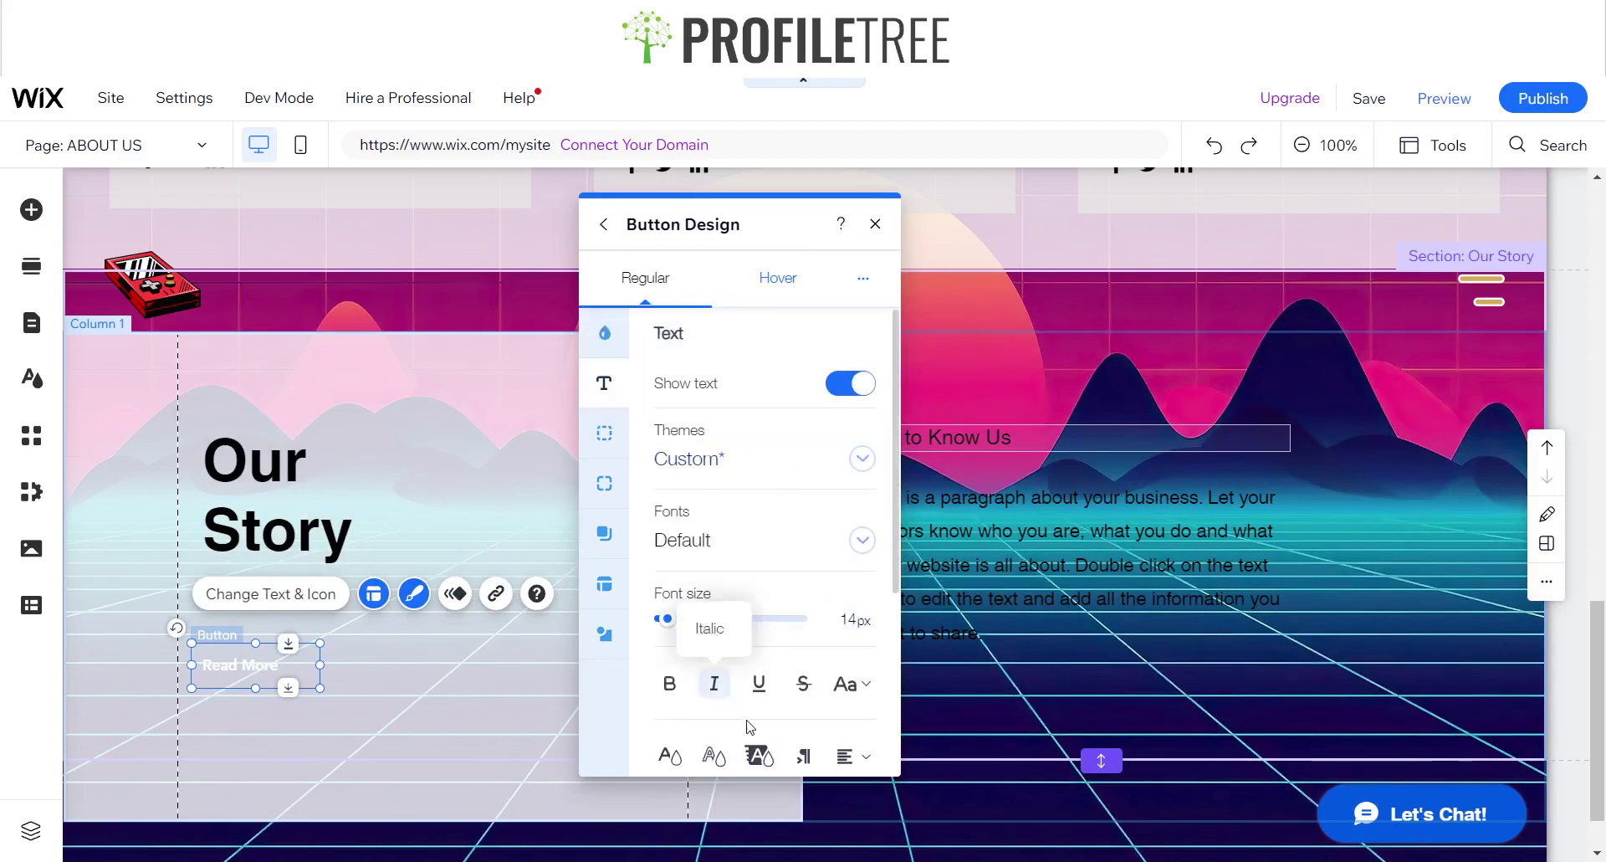
{"action": "left_click", "coordinate": [669, 756]}
{"action": "left_click", "coordinate": [1008, 538]}
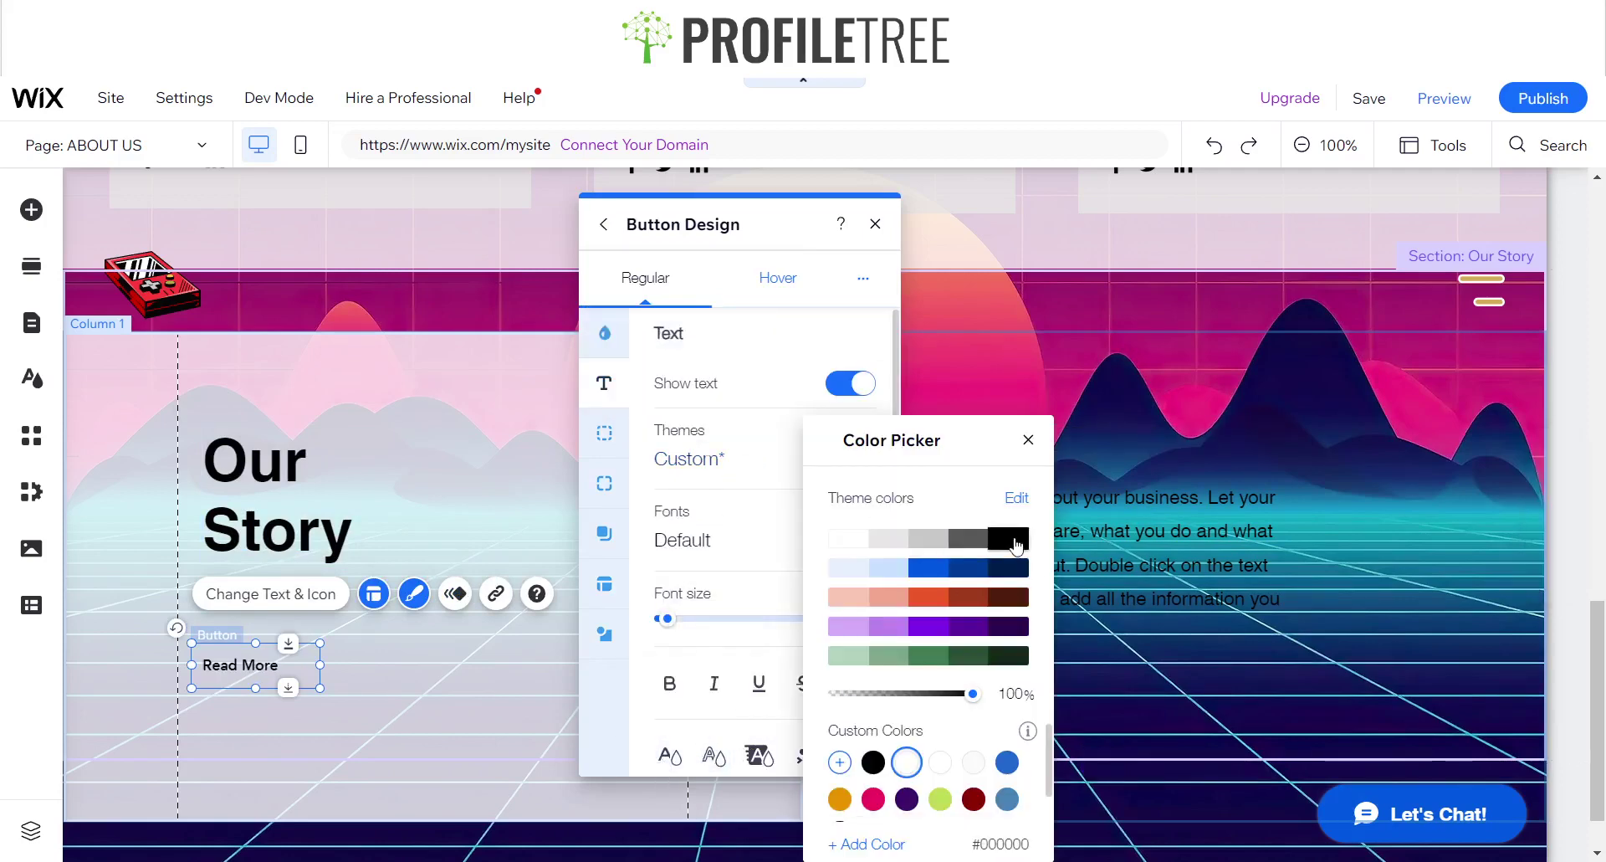
{"action": "left_click", "coordinate": [1030, 436]}
{"action": "left_click", "coordinate": [875, 223]}
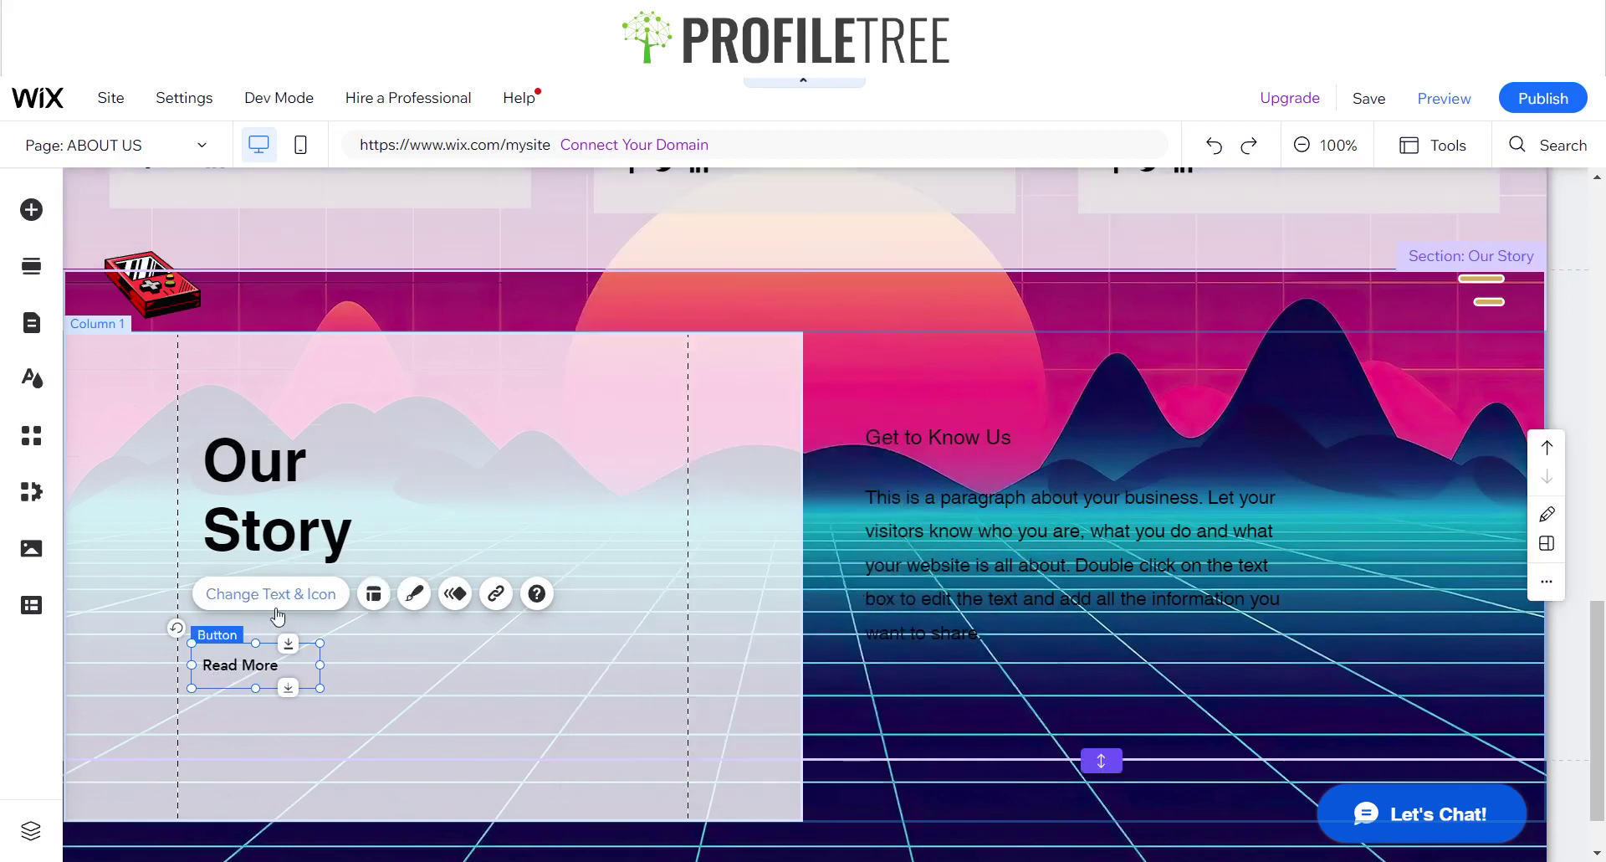
Change the color of the short divider line under the "Our Story" heading to black (#000000).
{"action": "left_click", "coordinate": [234, 623]}
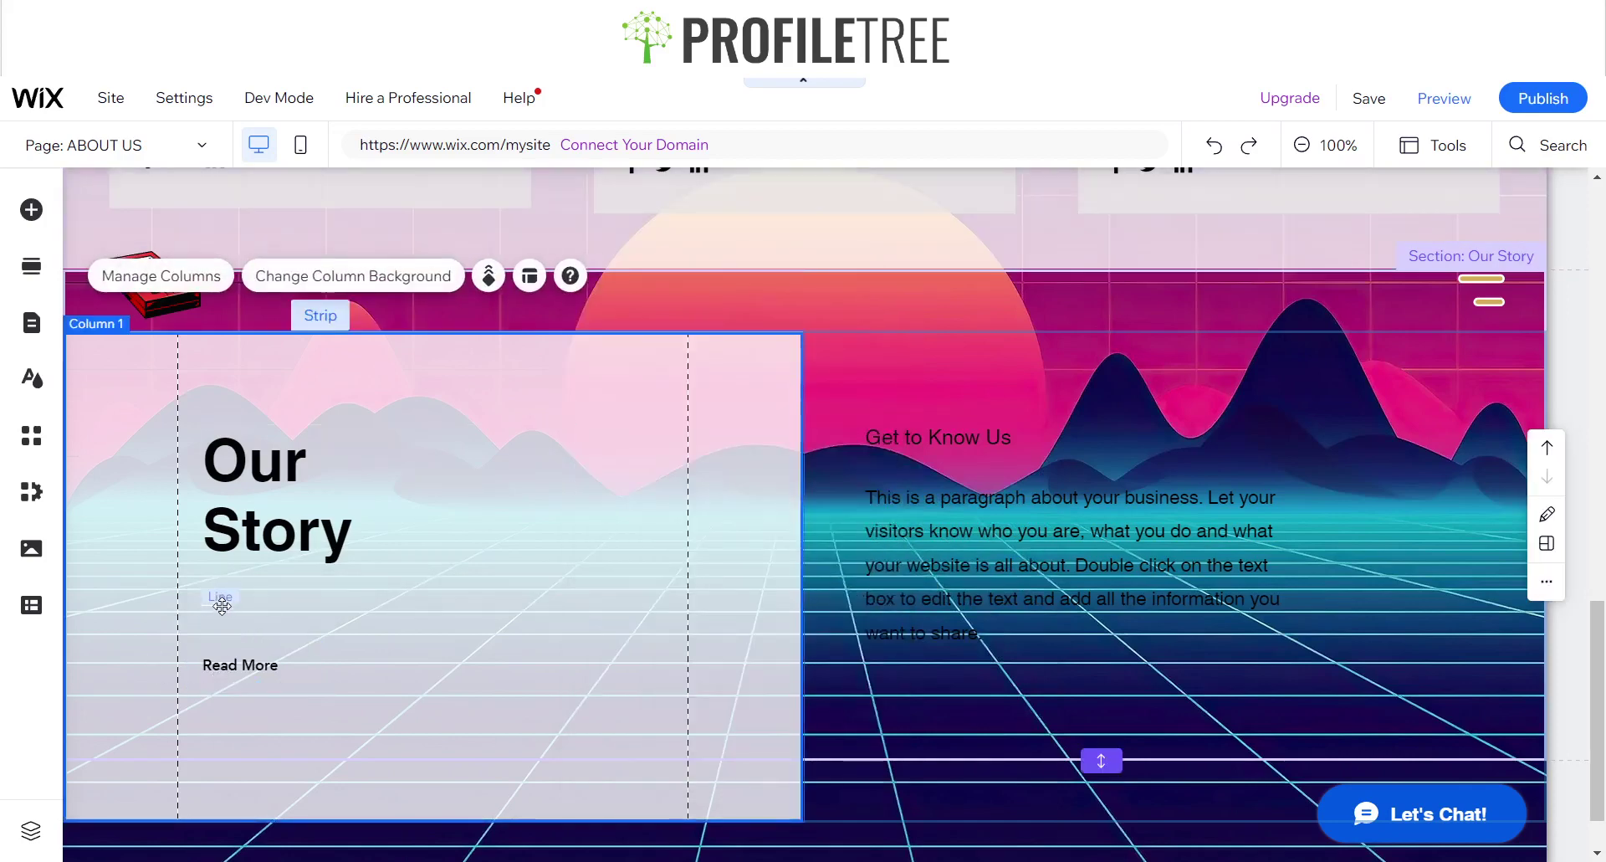
{"action": "left_click", "coordinate": [221, 606]}
{"action": "left_click", "coordinate": [356, 559]}
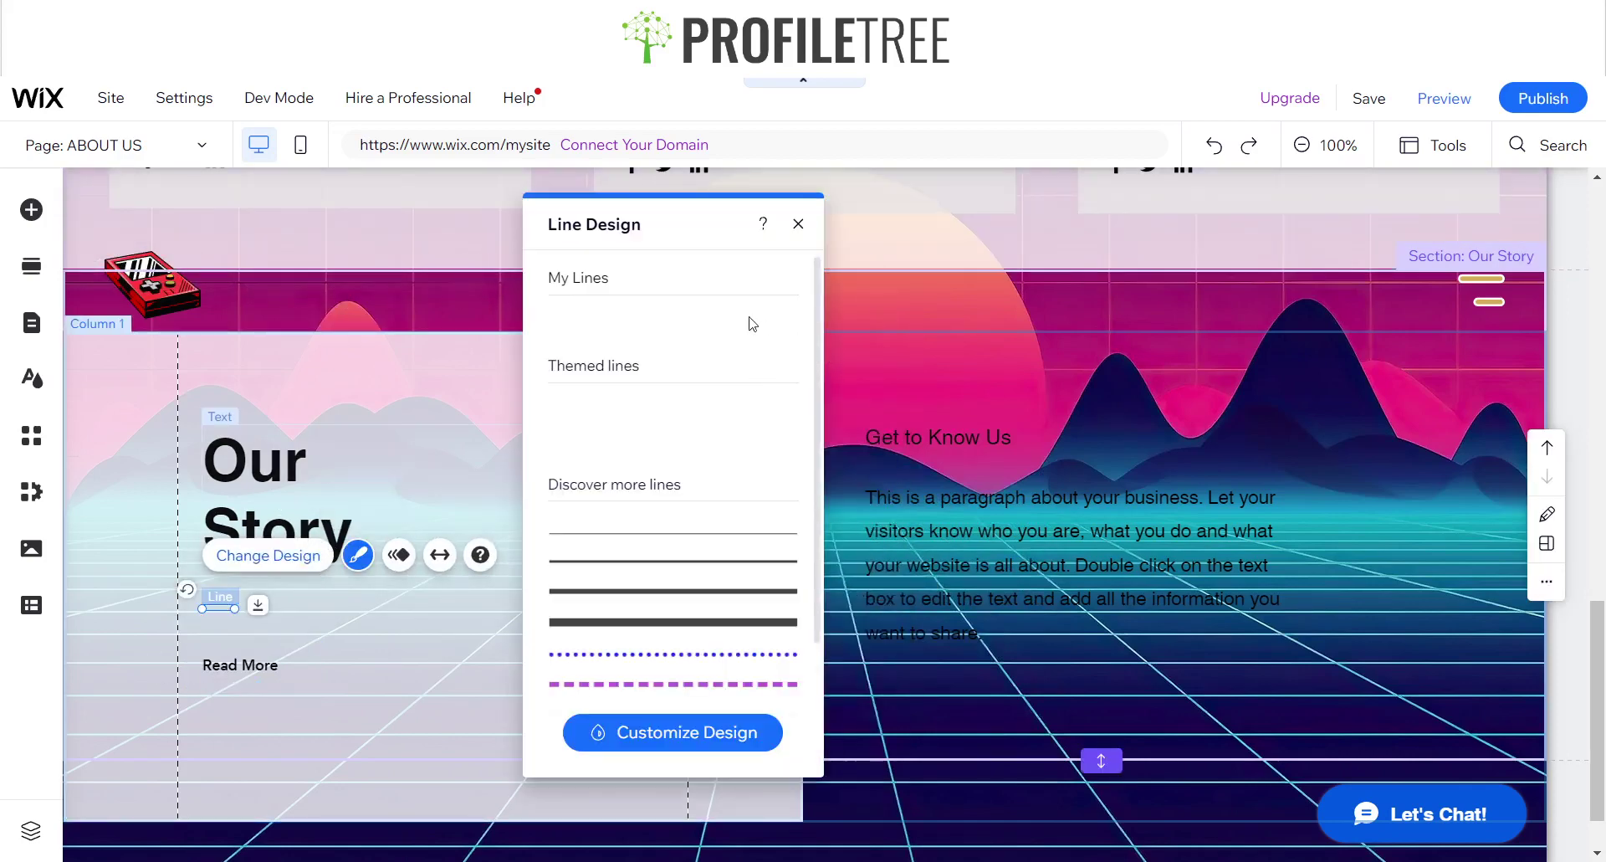
{"action": "left_click", "coordinate": [661, 732]}
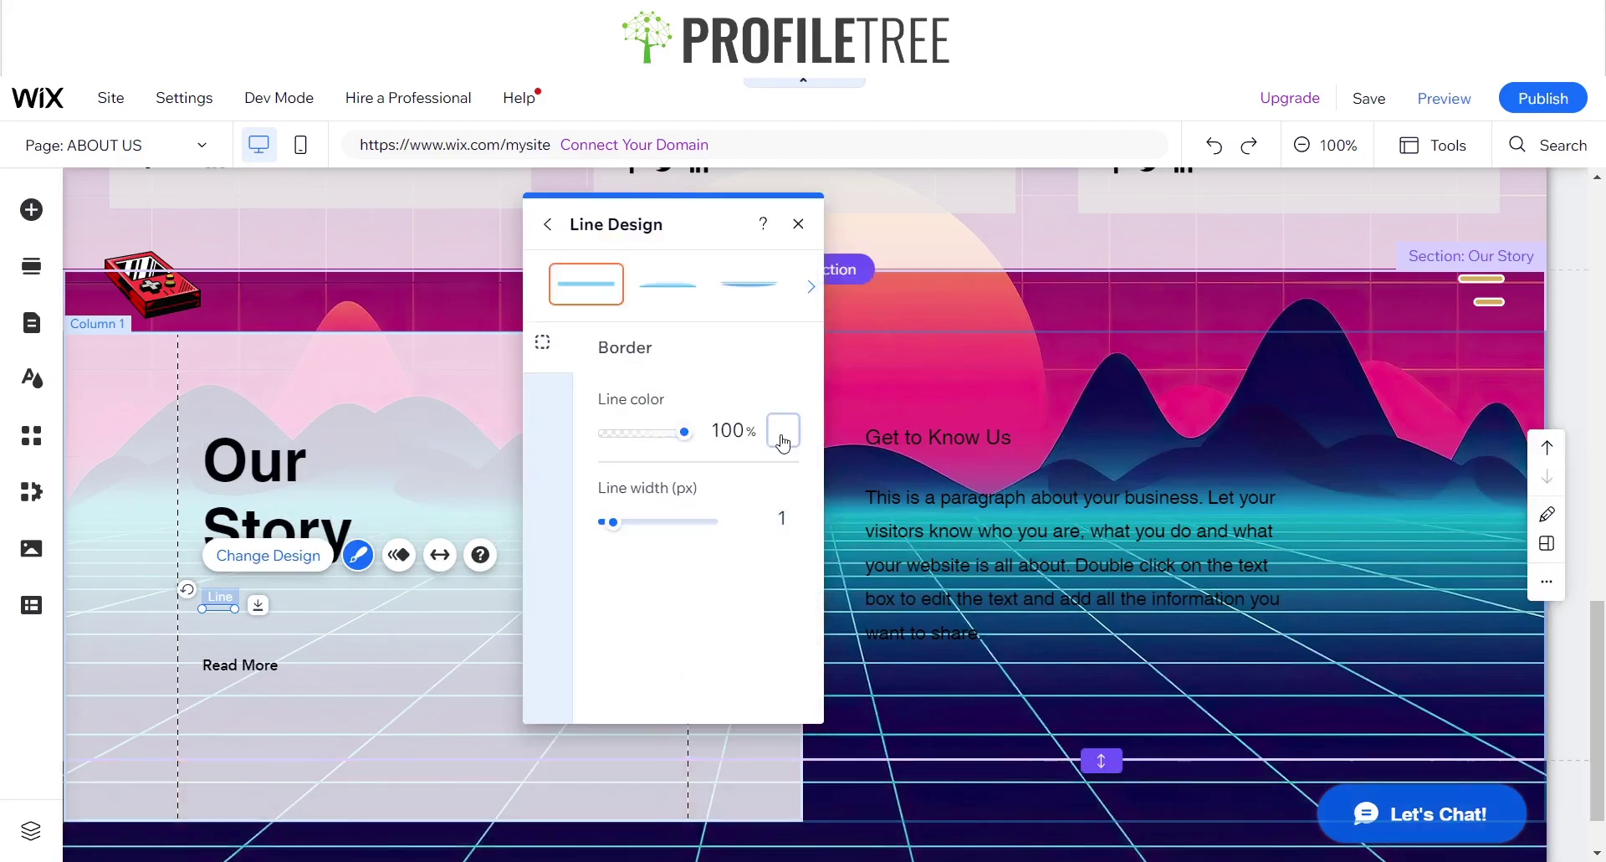
{"action": "left_click", "coordinate": [783, 430]}
{"action": "left_click", "coordinate": [987, 554]}
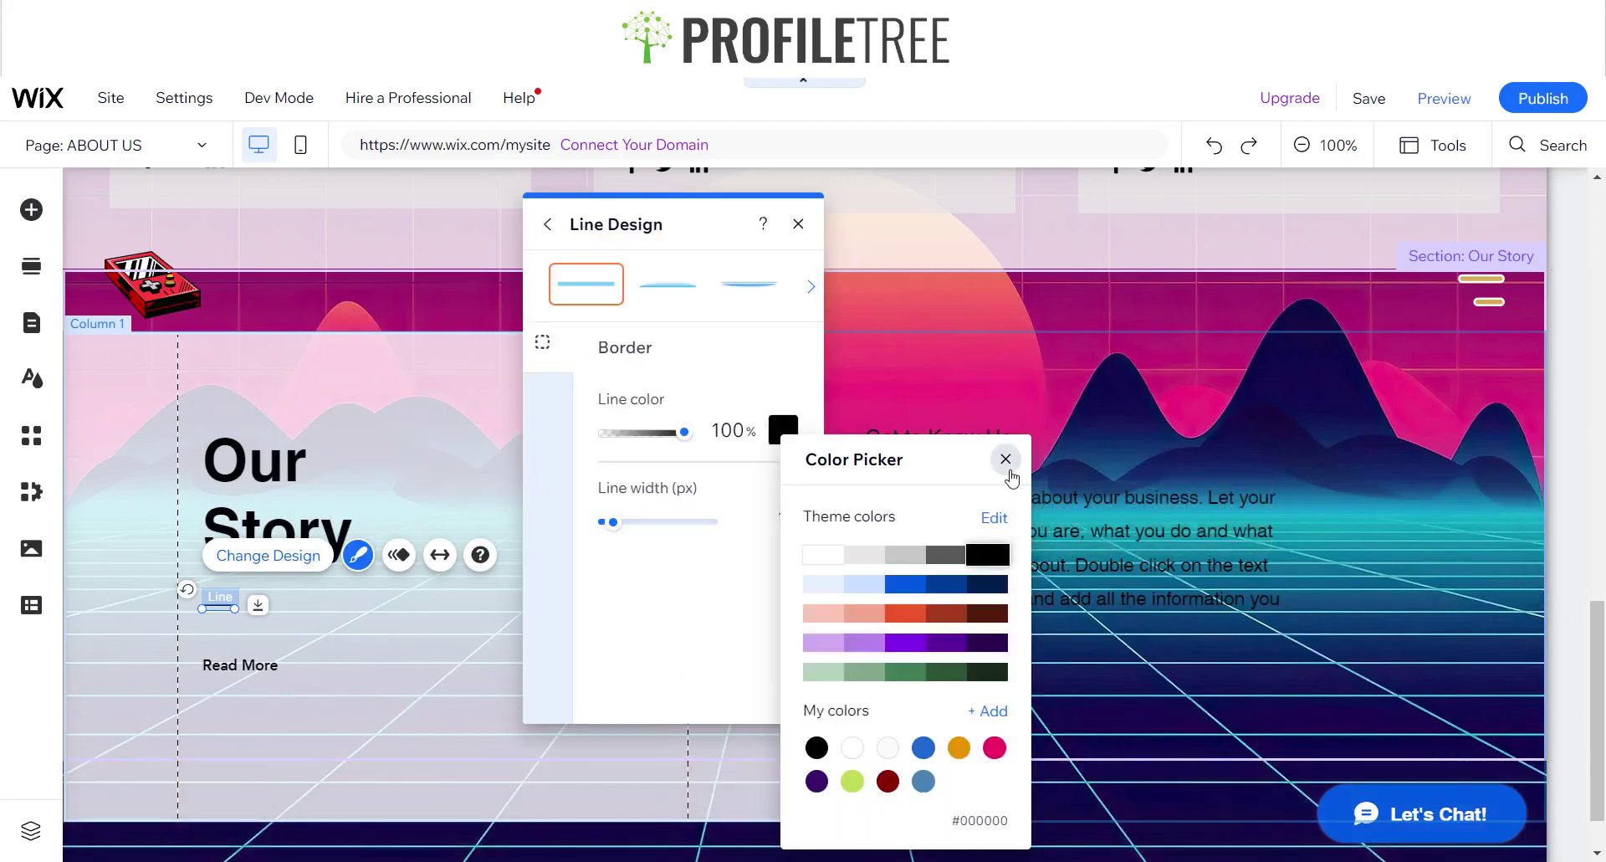
{"action": "left_click", "coordinate": [1006, 459]}
{"action": "left_click", "coordinate": [798, 223]}
Give the column holding the "Get to Know Us" text a white (#FFFFFF) background with 80% opacity.
{"action": "left_click", "coordinate": [993, 550]}
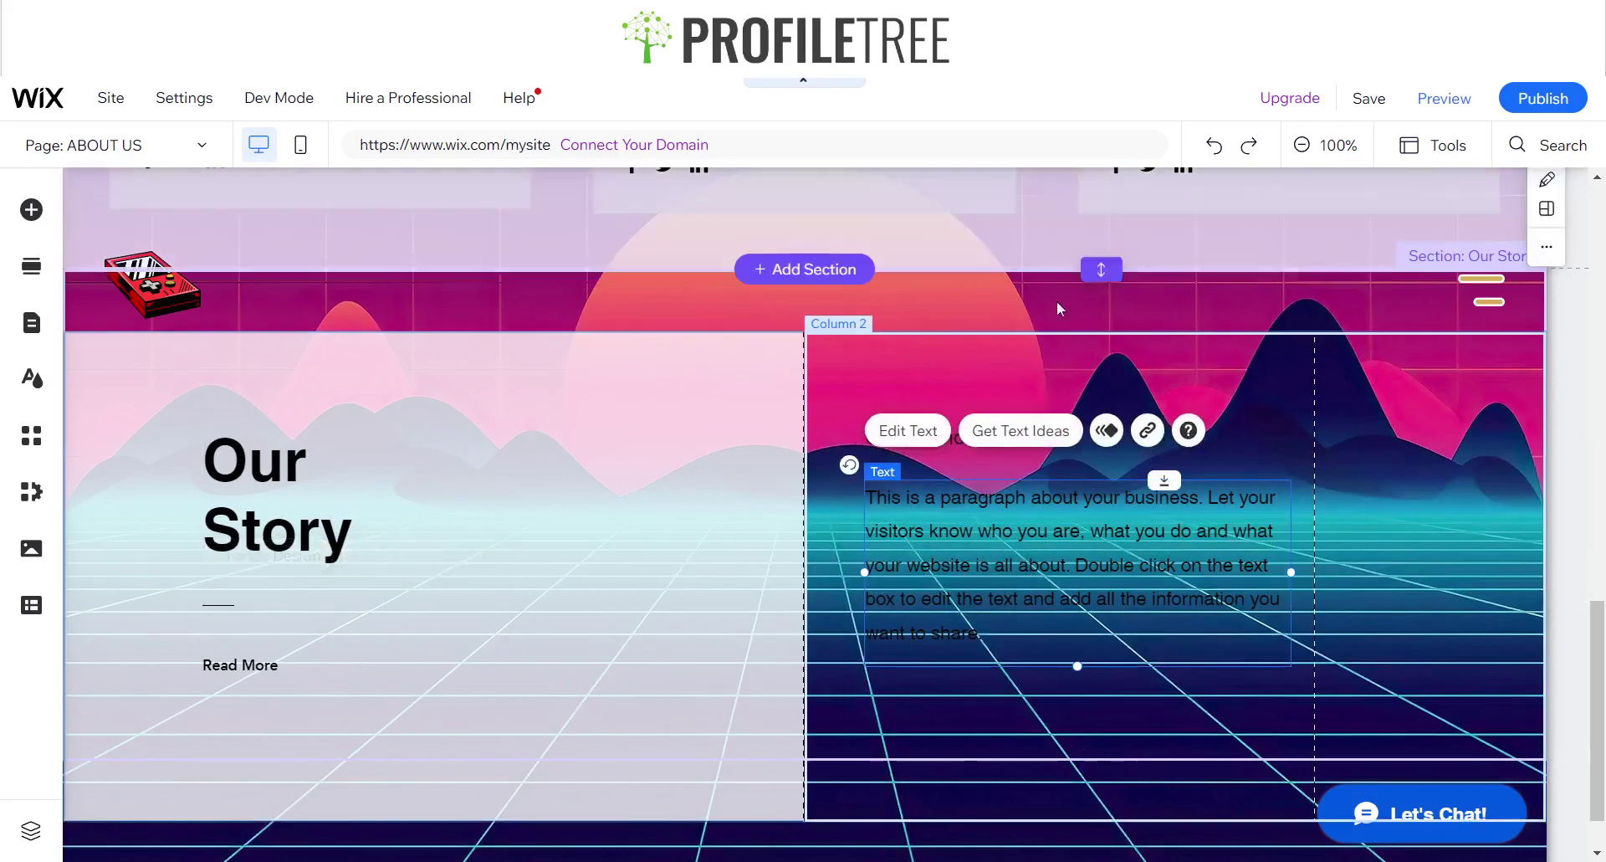
{"action": "left_click", "coordinate": [1112, 362]}
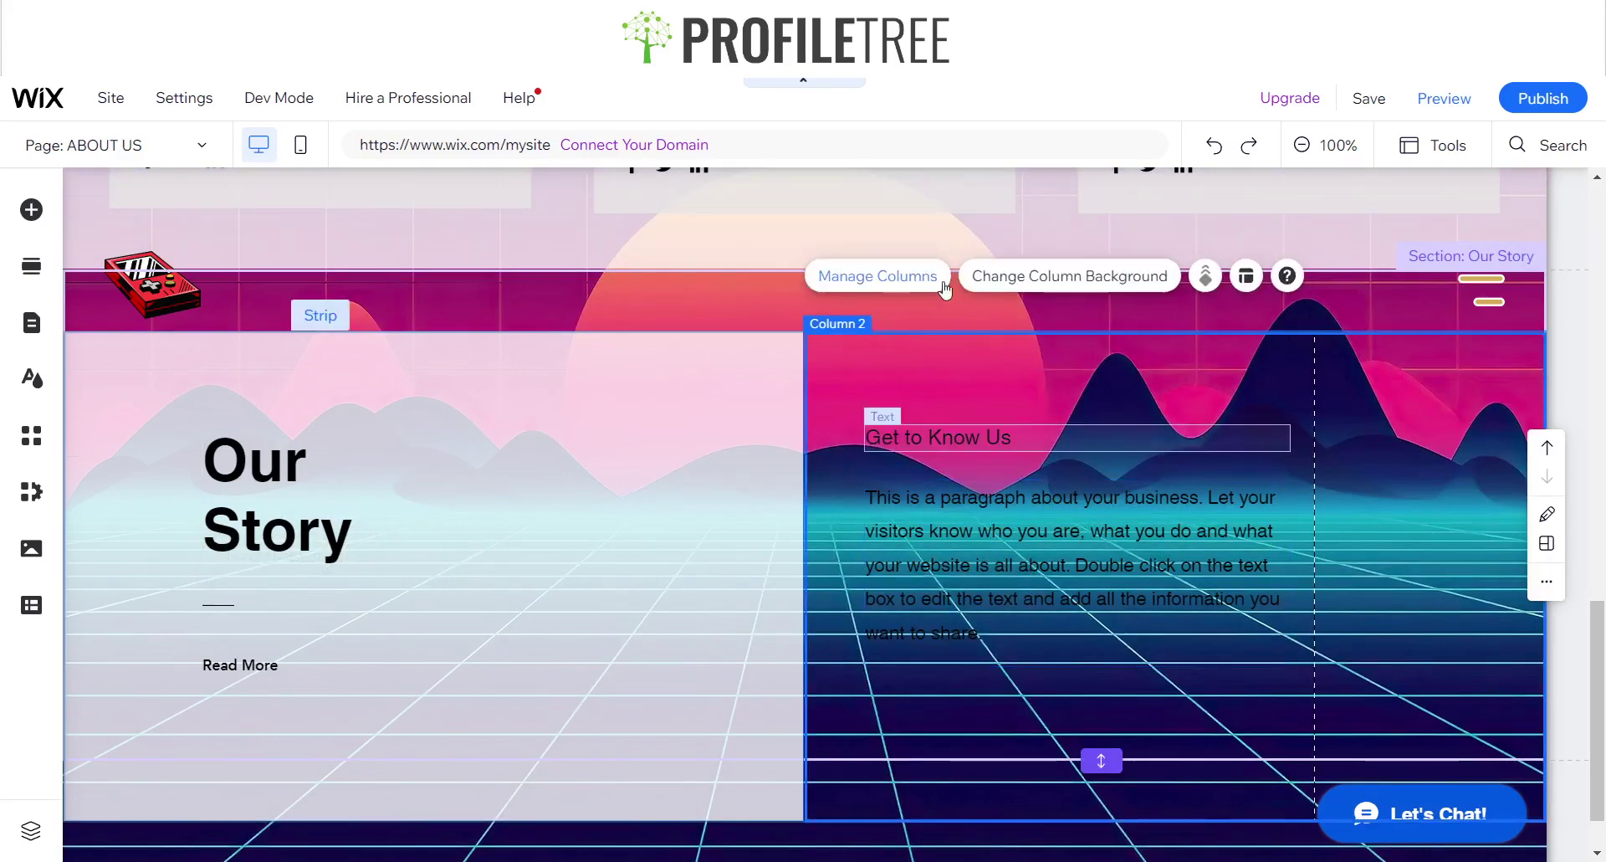
{"action": "left_click", "coordinate": [885, 284]}
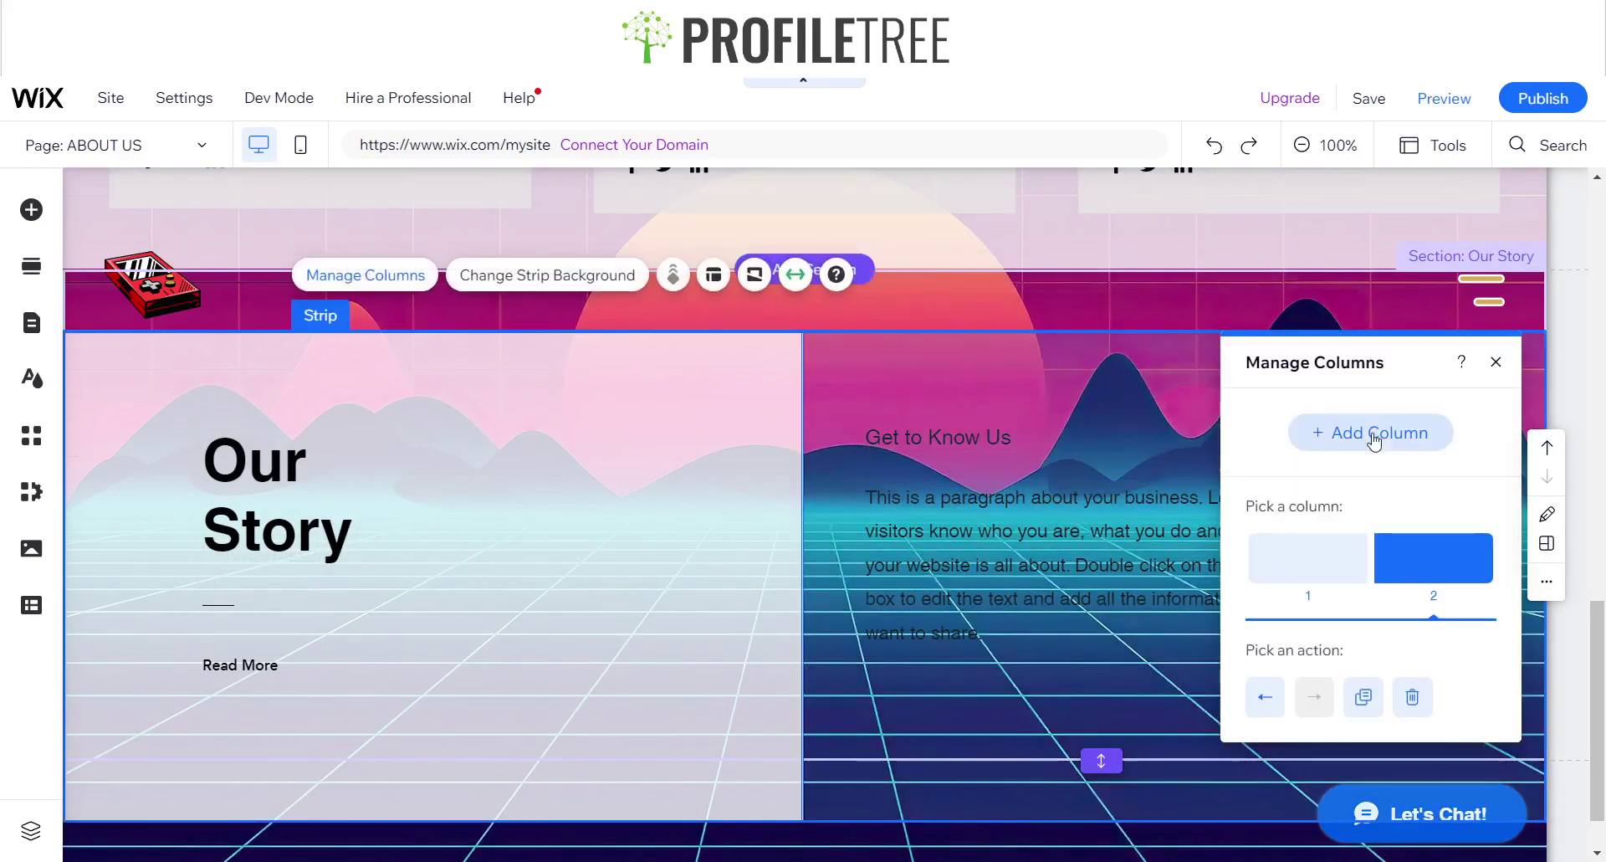
{"action": "left_click", "coordinate": [1494, 363]}
{"action": "left_click", "coordinate": [1067, 276]}
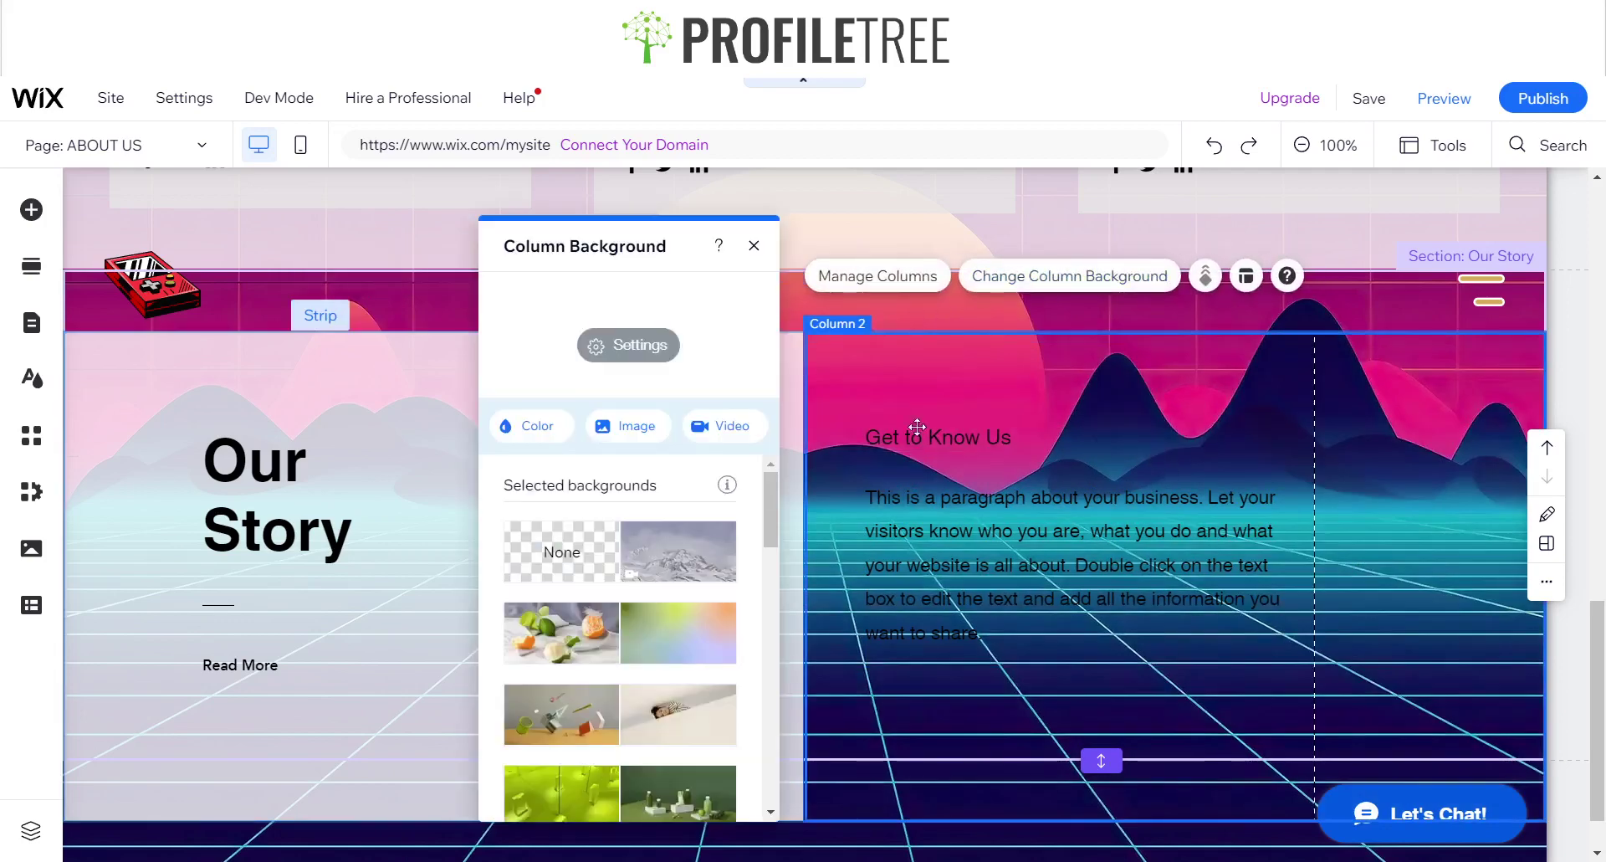
{"action": "left_click", "coordinate": [527, 425]}
{"action": "left_click", "coordinate": [585, 568]}
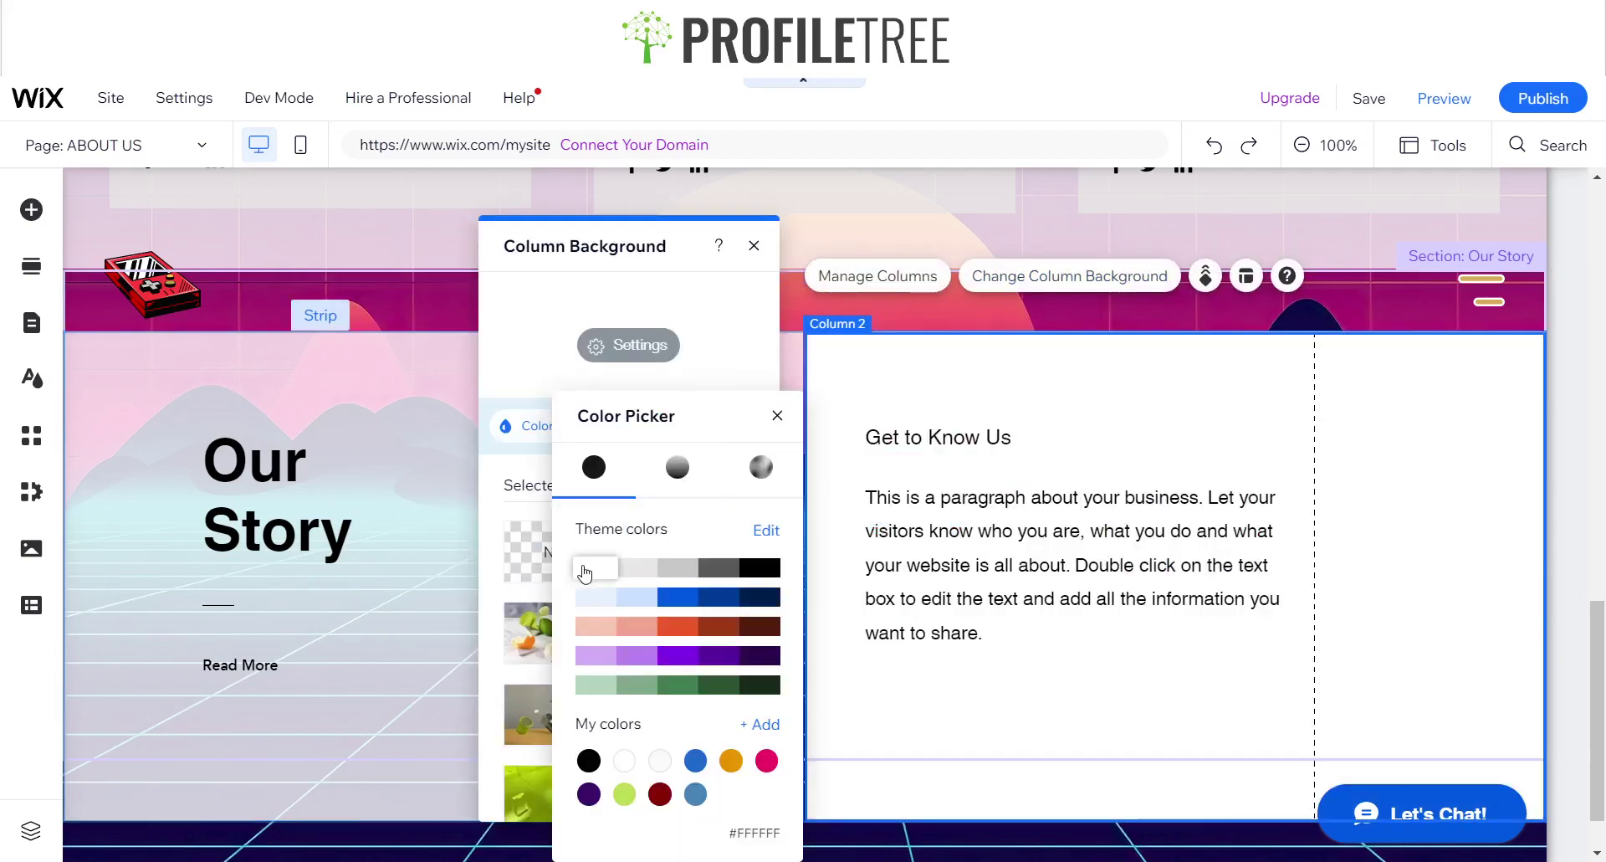
{"action": "left_click", "coordinate": [774, 416]}
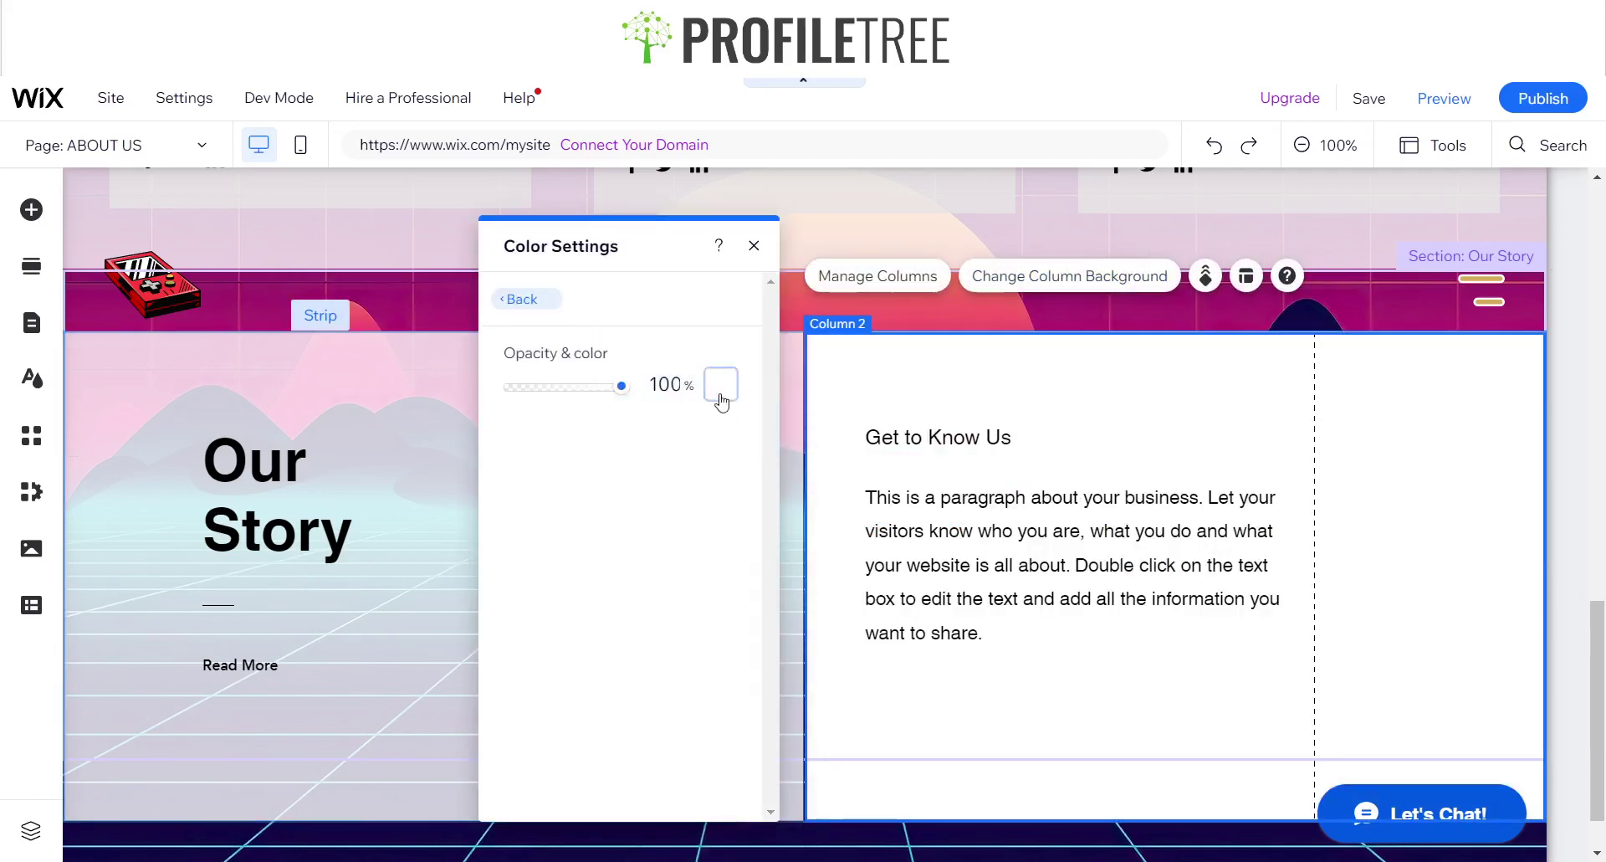
{"action": "type", "text": "80"}
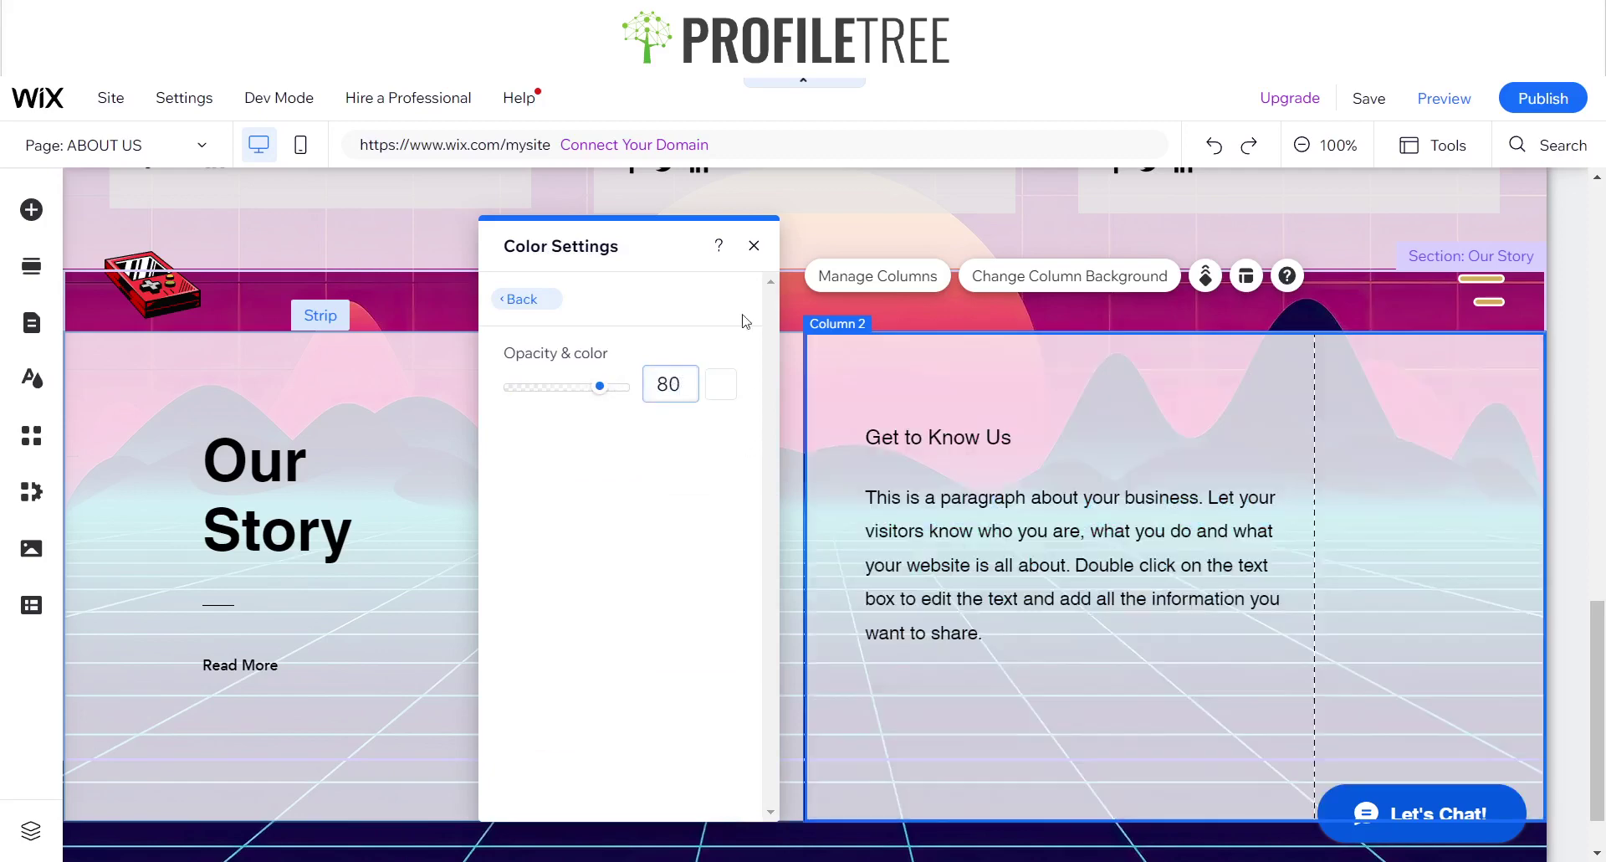
{"action": "left_click", "coordinate": [755, 246]}
Review the About Us page from the title section through Meet the Team to the restyled Our Story section.
{"action": "left_click", "coordinate": [764, 477]}
{"action": "scroll", "coordinate": [794, 544], "scroll_direction": "down", "scroll_amount": 1}
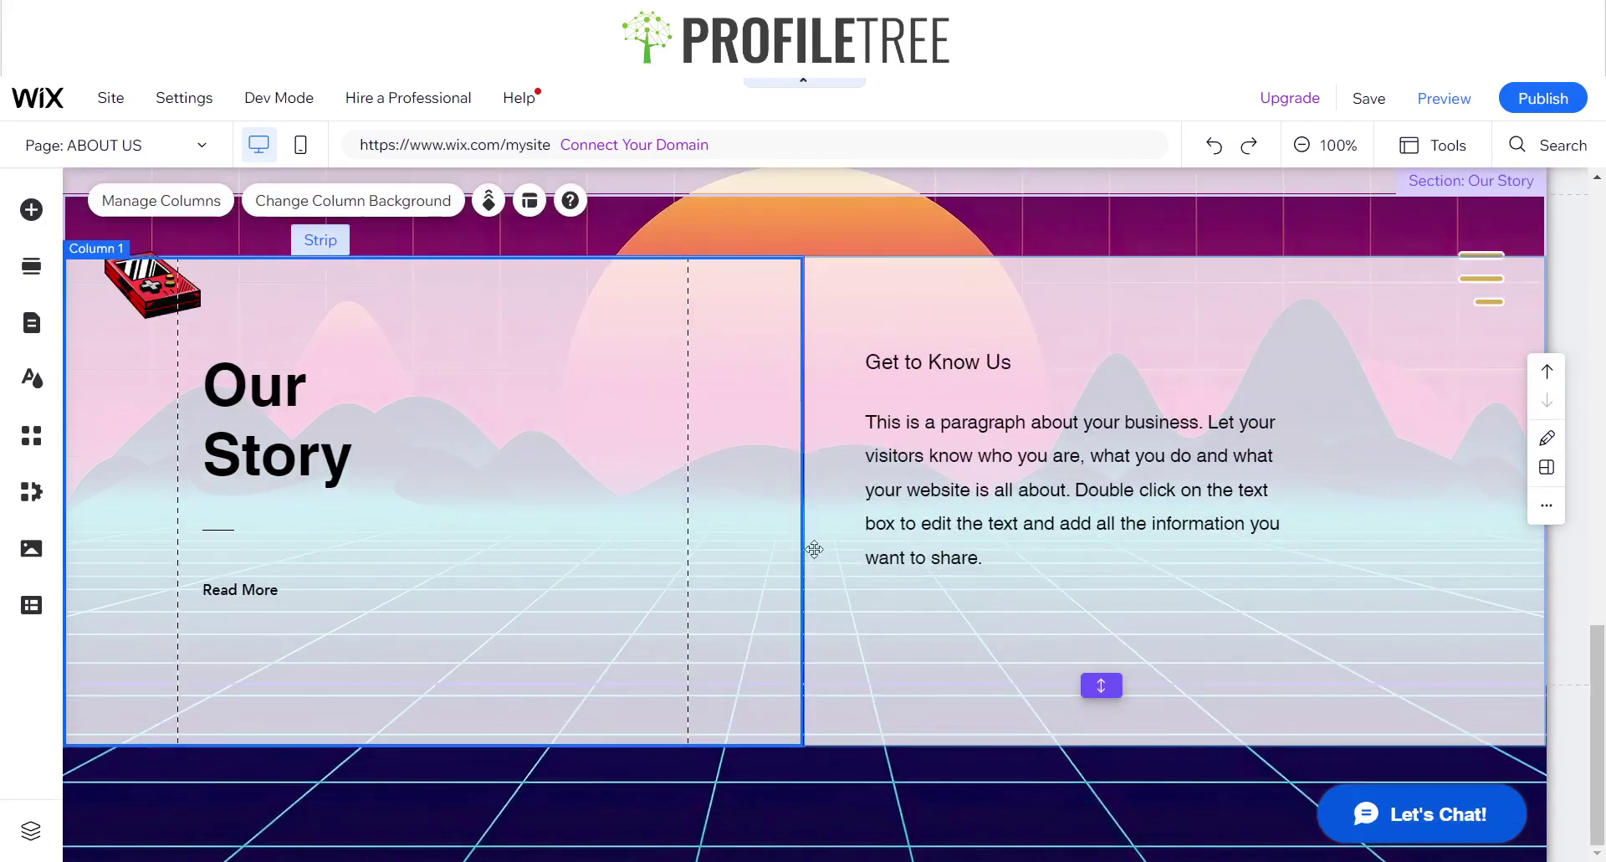
{"action": "left_click", "coordinate": [912, 682]}
{"action": "scroll", "coordinate": [764, 484], "scroll_direction": "up", "scroll_amount": 5}
{"action": "scroll", "coordinate": [670, 477], "scroll_direction": "down", "scroll_amount": 5}
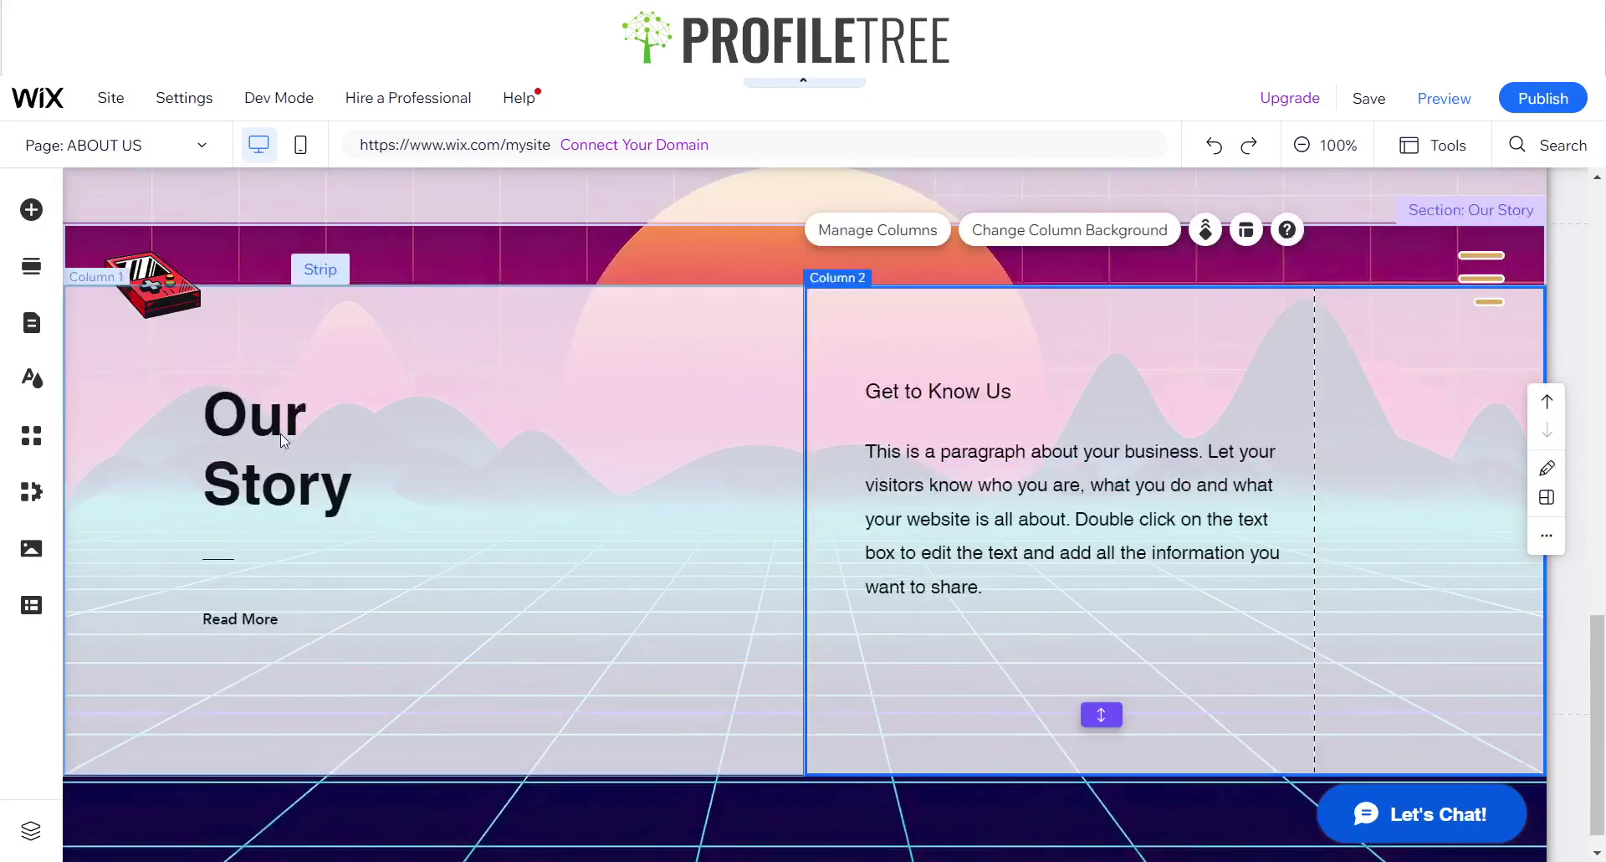
{"action": "scroll", "coordinate": [687, 519], "scroll_direction": "up", "scroll_amount": 4}
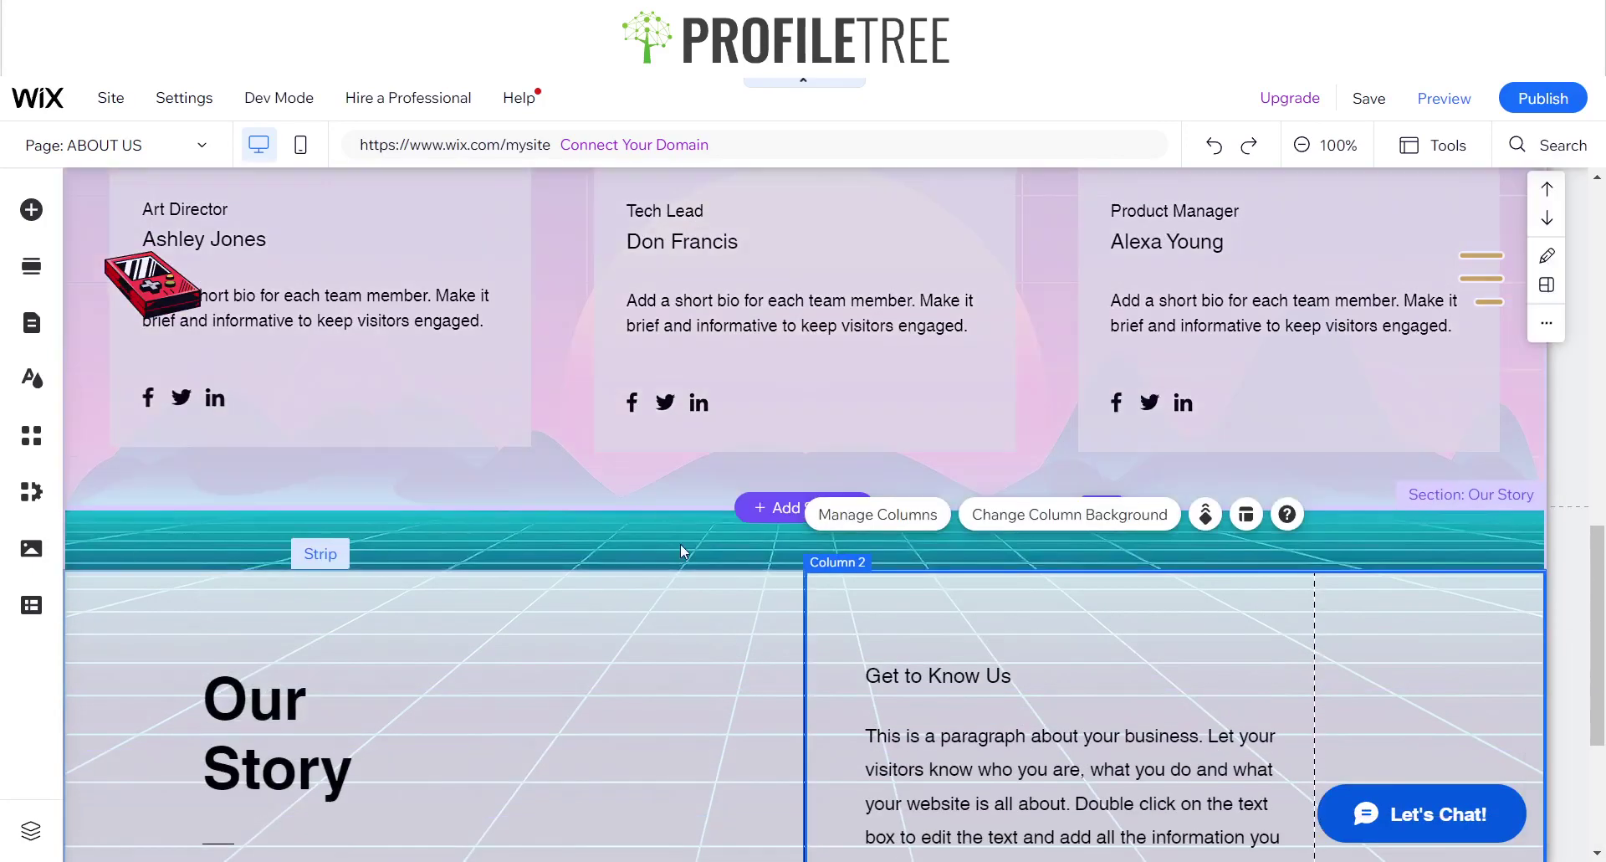
{"action": "scroll", "coordinate": [628, 438], "scroll_direction": "down", "scroll_amount": 2}
{"action": "scroll", "coordinate": [711, 452], "scroll_direction": "up", "scroll_amount": 10}
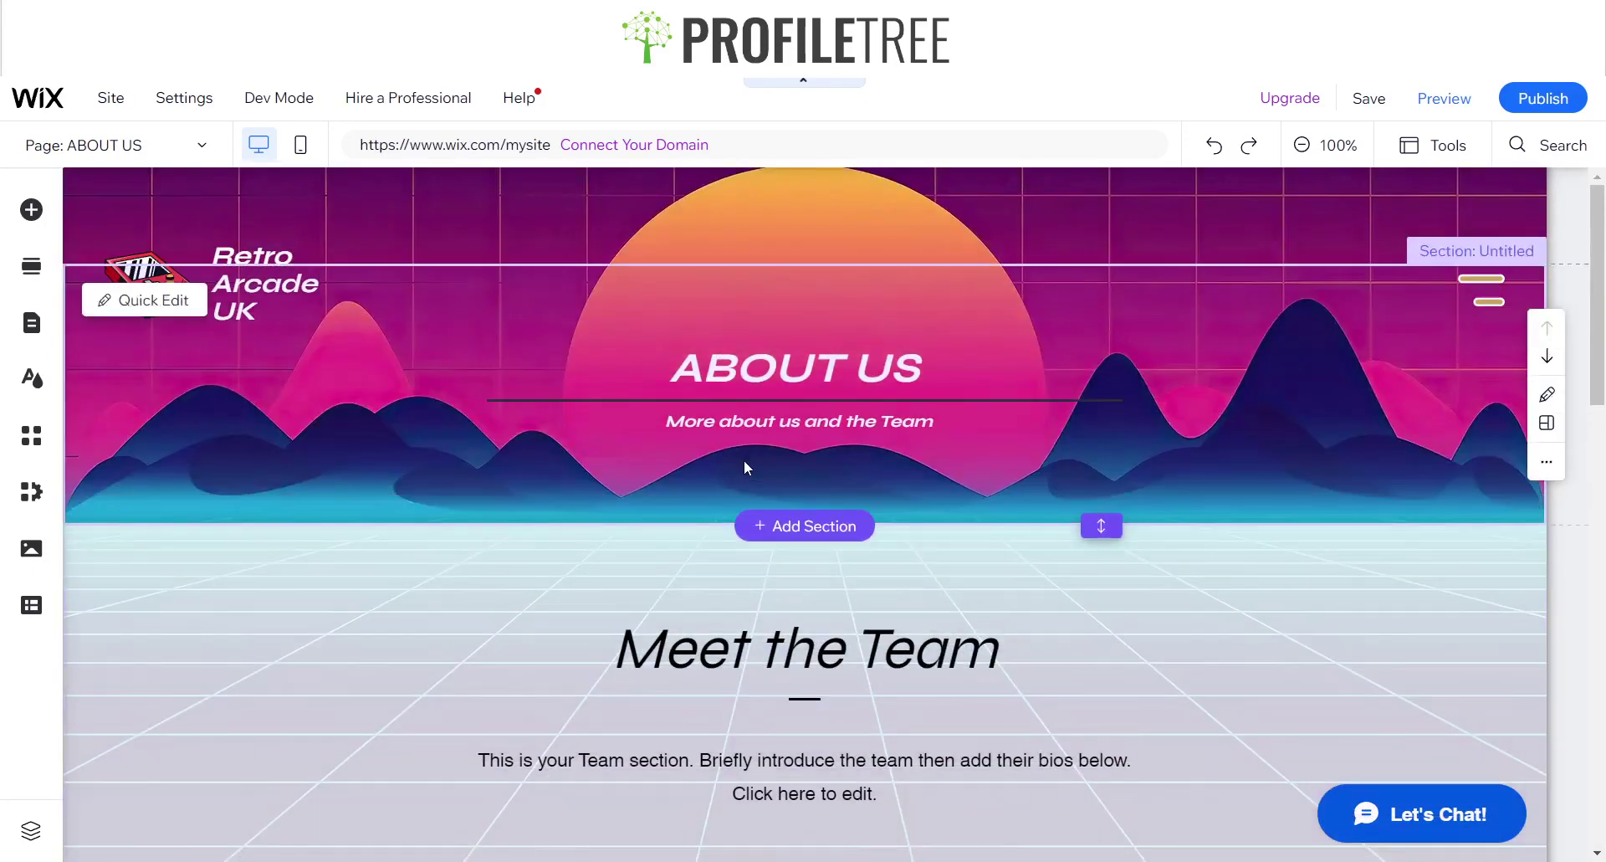
{"action": "scroll", "coordinate": [745, 460], "scroll_direction": "down", "scroll_amount": 1}
{"action": "scroll", "coordinate": [638, 445], "scroll_direction": "up", "scroll_amount": 1}
{"action": "scroll", "coordinate": [573, 360], "scroll_direction": "down", "scroll_amount": 15}
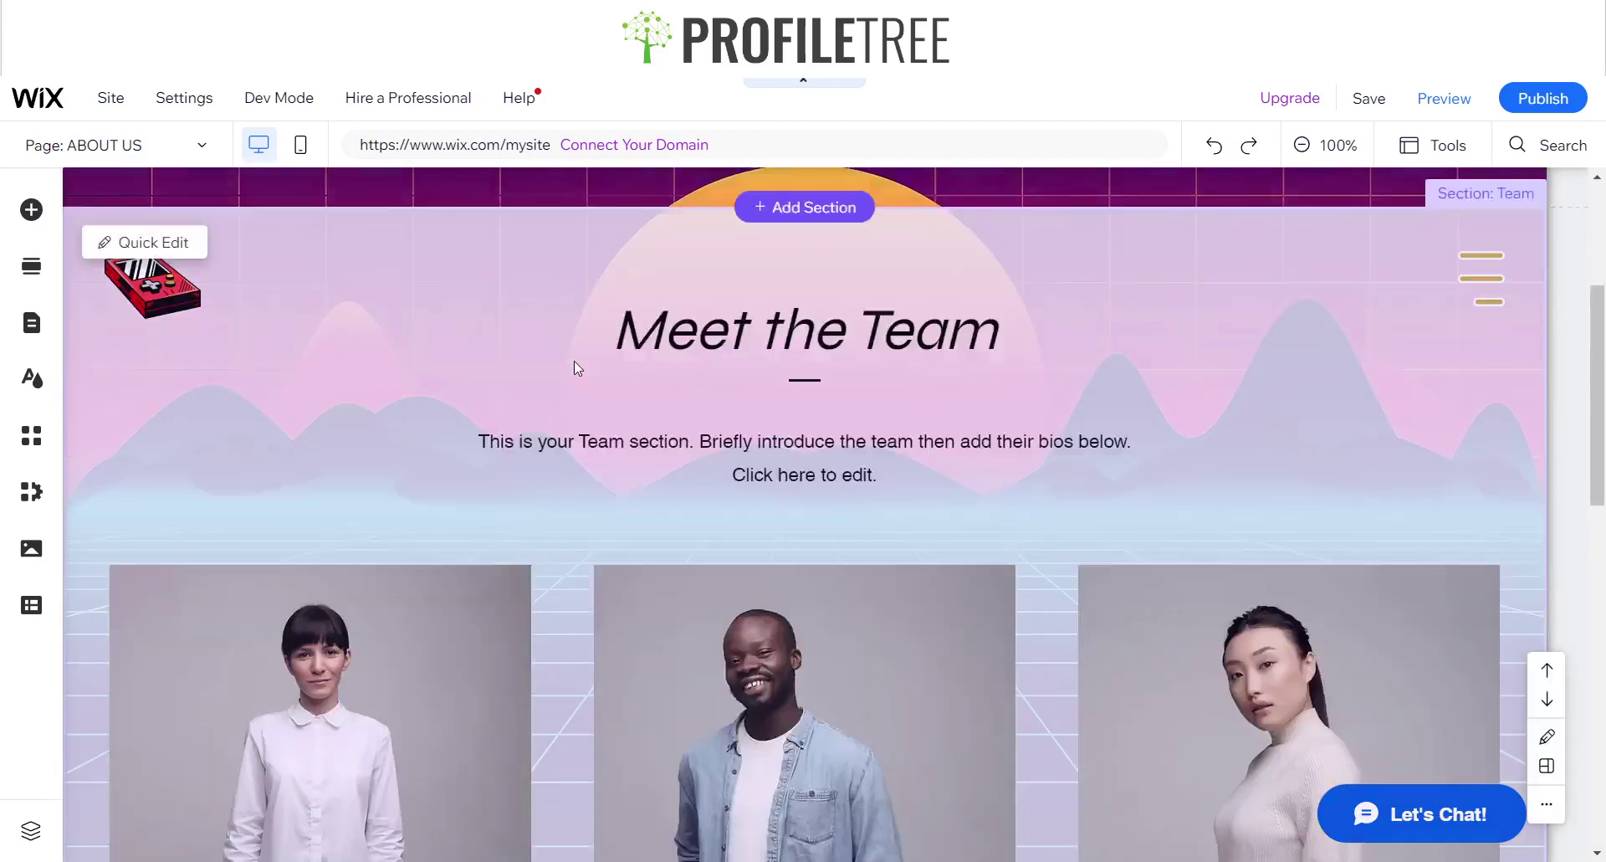
{"action": "scroll", "coordinate": [779, 572], "scroll_direction": "down", "scroll_amount": 1}
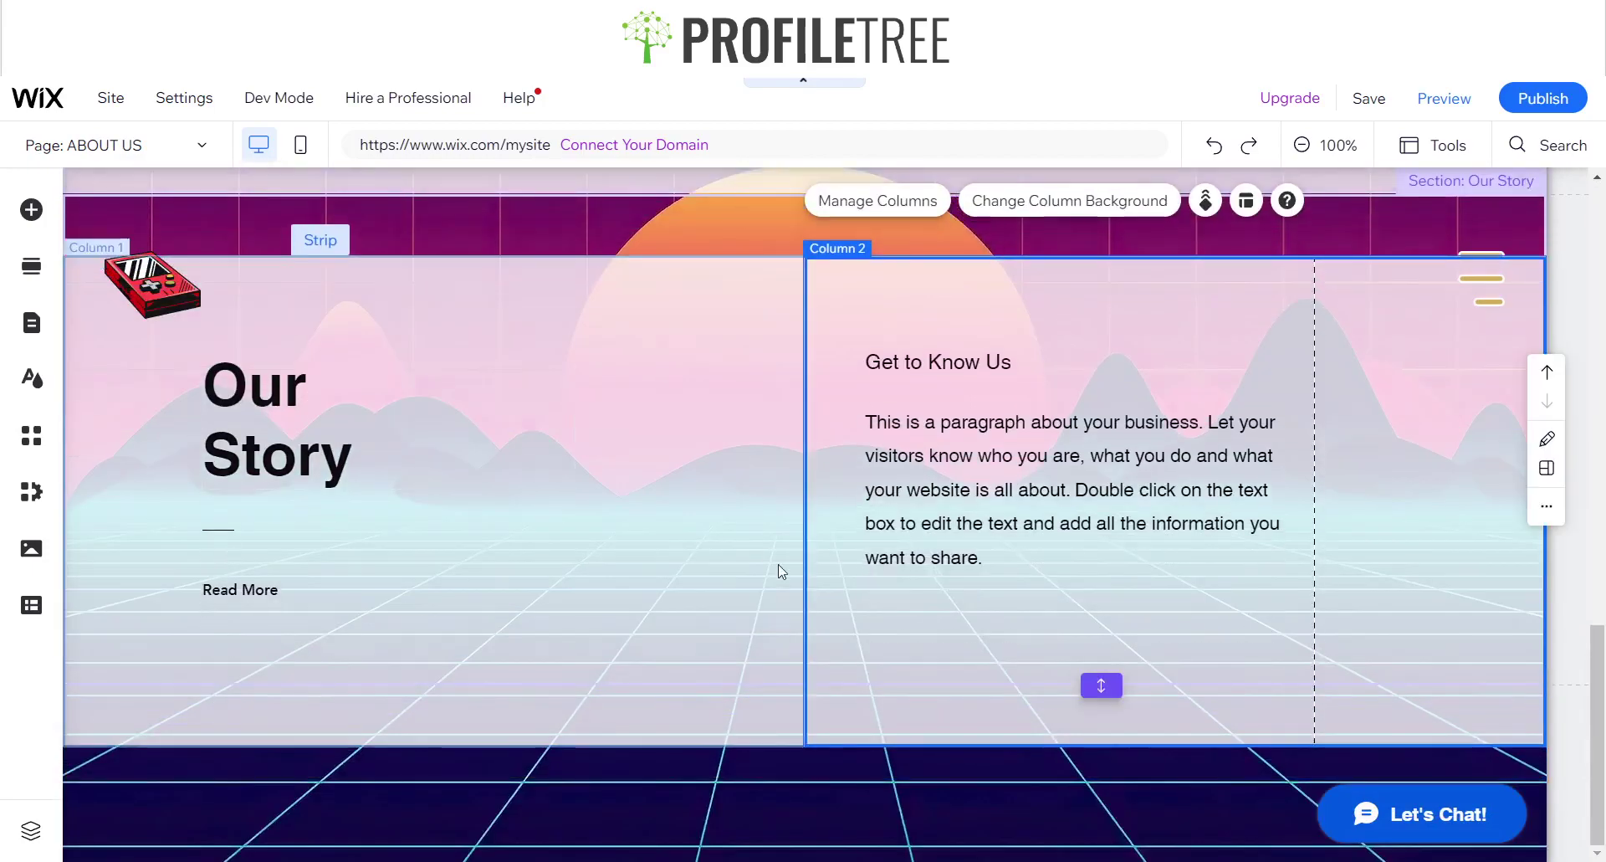
{"action": "left_click", "coordinate": [688, 641]}
{"action": "scroll", "coordinate": [394, 566], "scroll_direction": "up", "scroll_amount": 3}
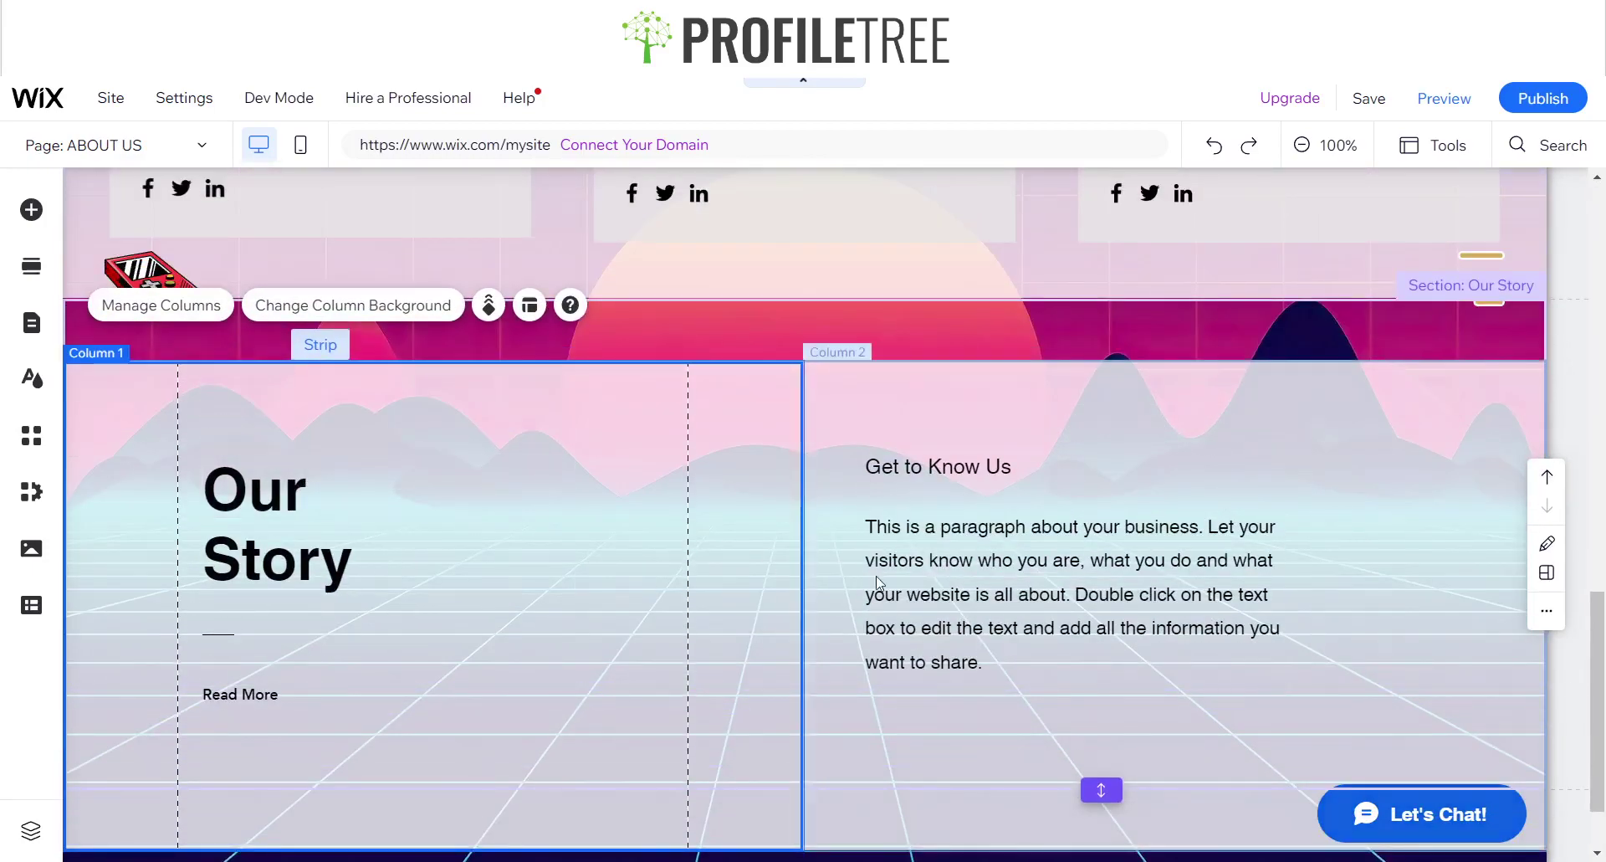
{"action": "scroll", "coordinate": [870, 579], "scroll_direction": "down", "scroll_amount": 3}
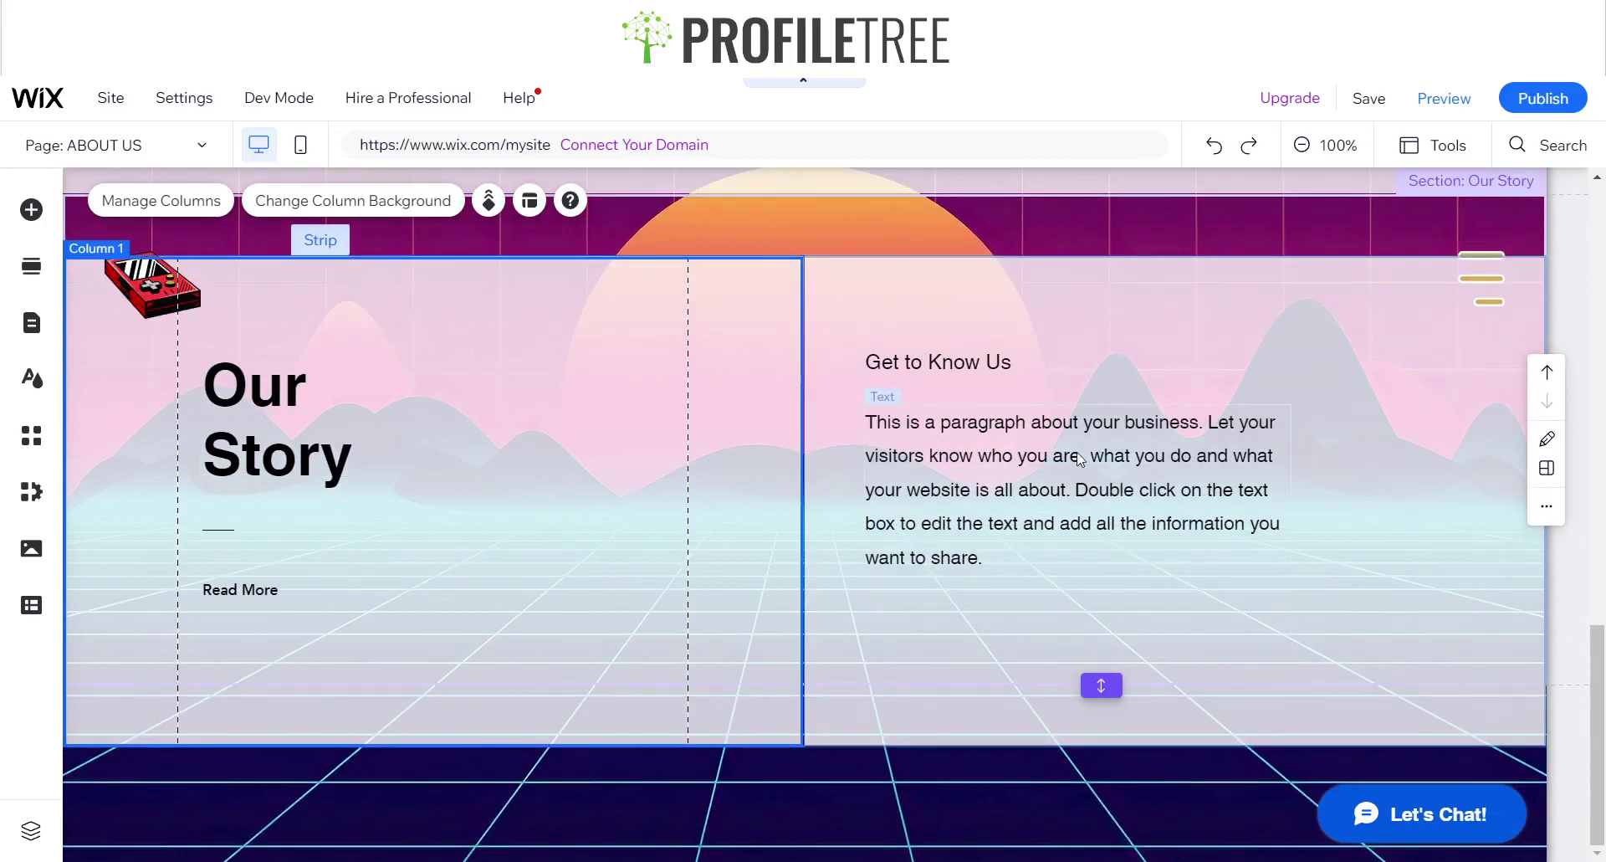
Examine the link options of the "Read More" button and the list of pages it can link to.
{"action": "left_click", "coordinate": [1014, 477]}
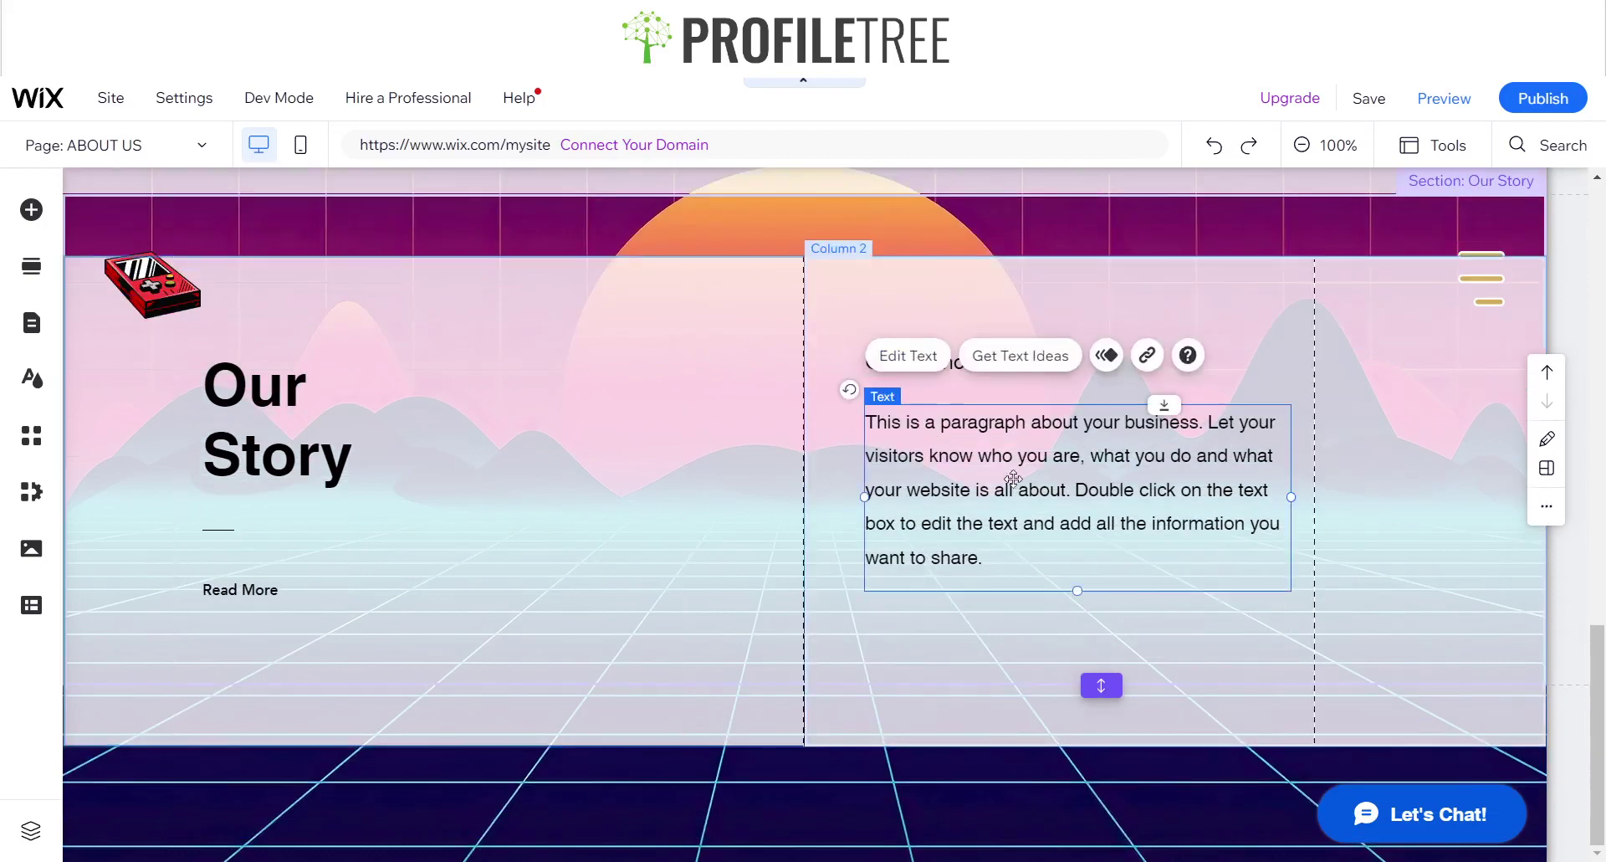
{"action": "left_click", "coordinate": [251, 400]}
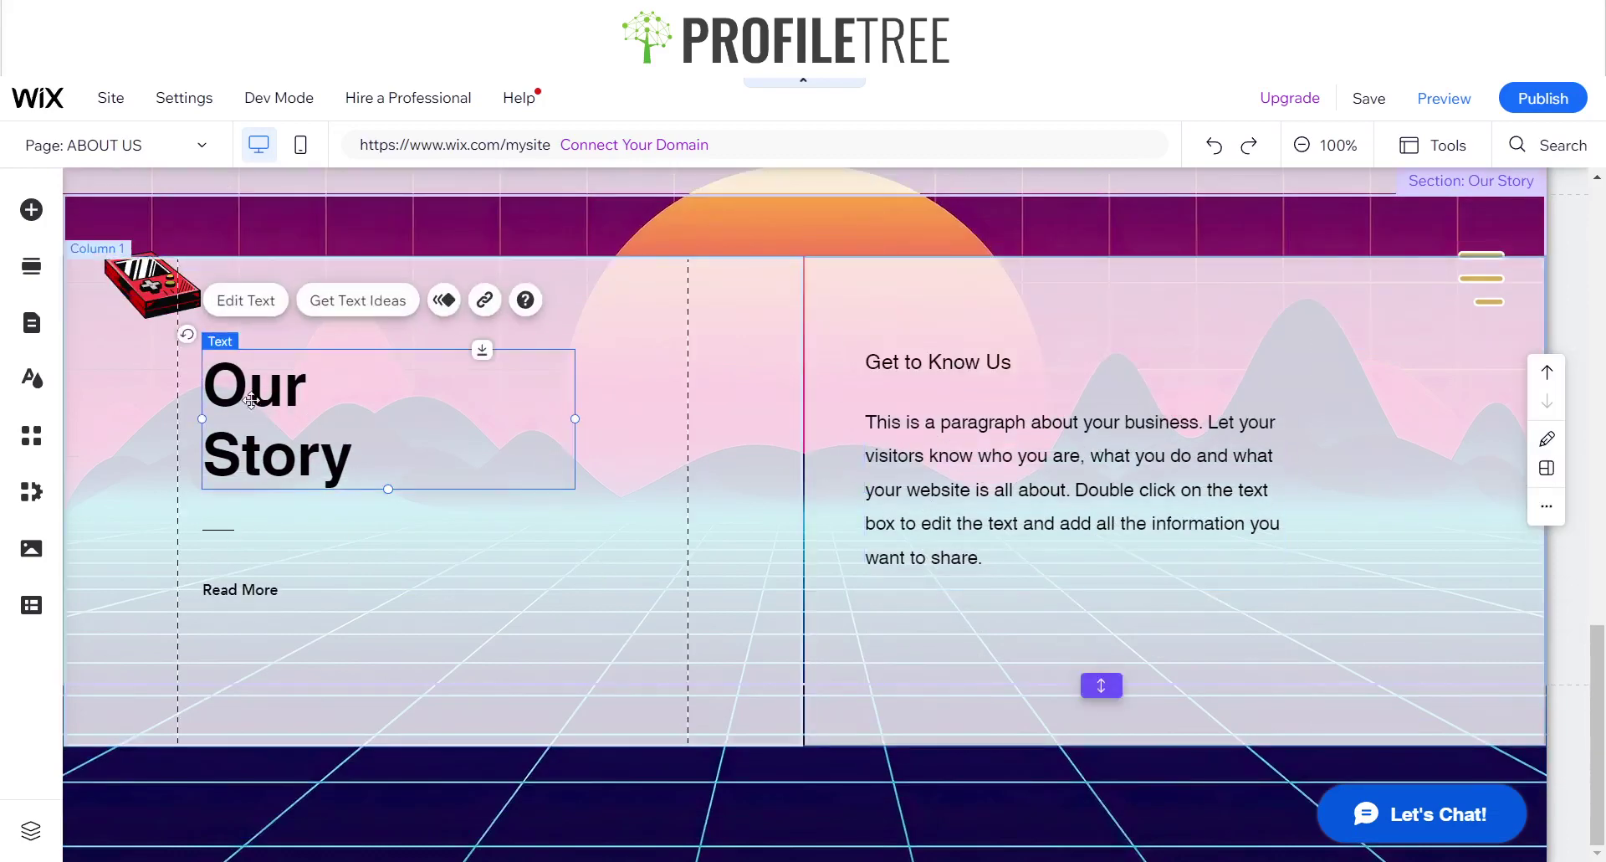
{"action": "left_click", "coordinate": [248, 599]}
{"action": "left_click", "coordinate": [496, 517]}
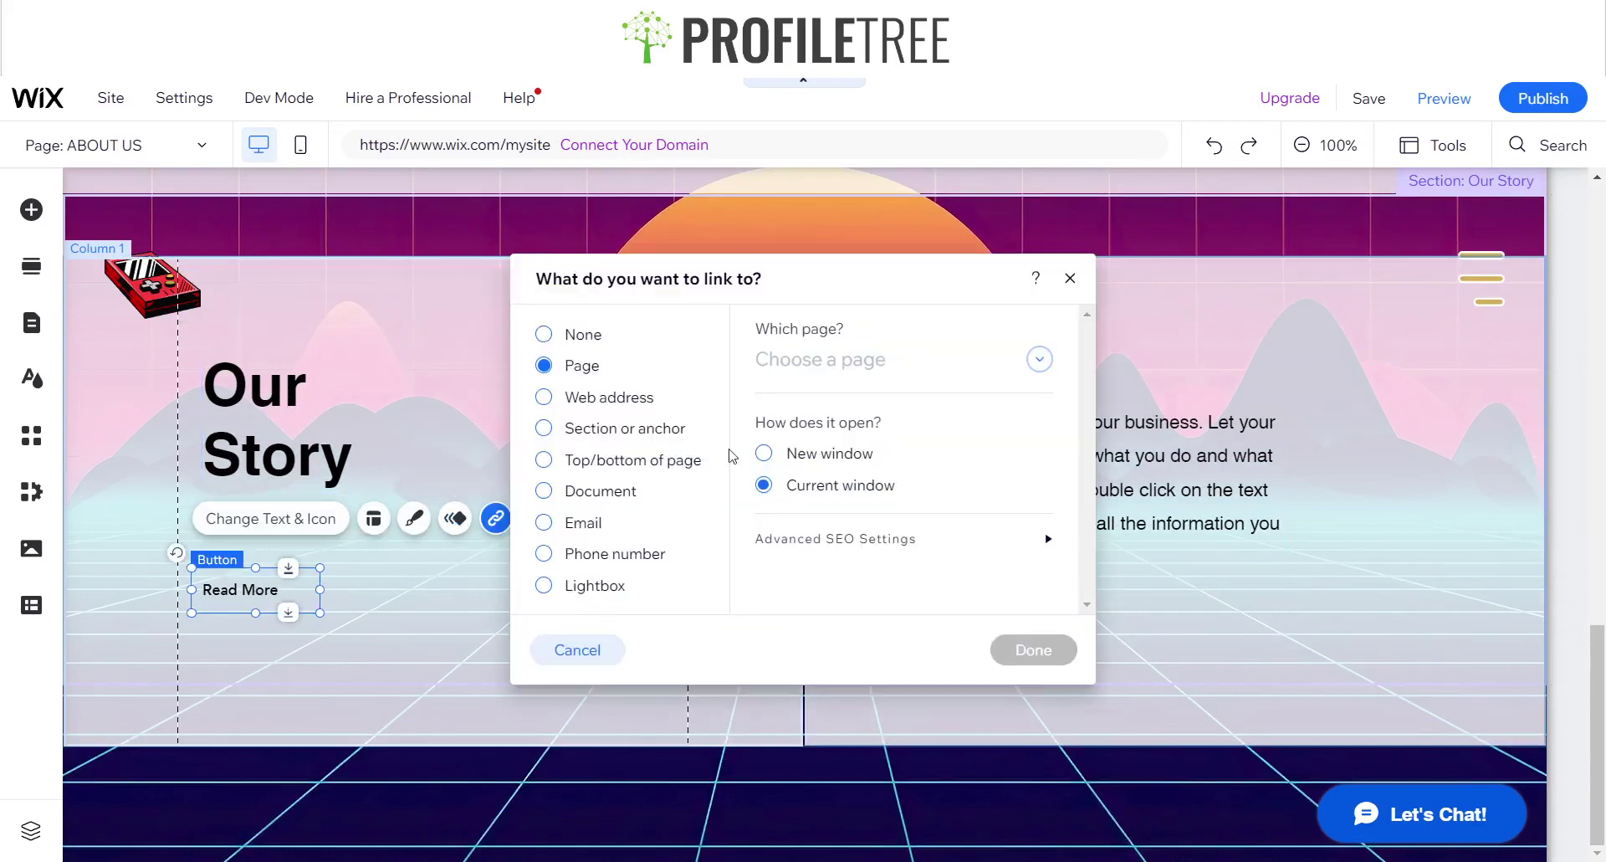
{"action": "left_click", "coordinate": [842, 361]}
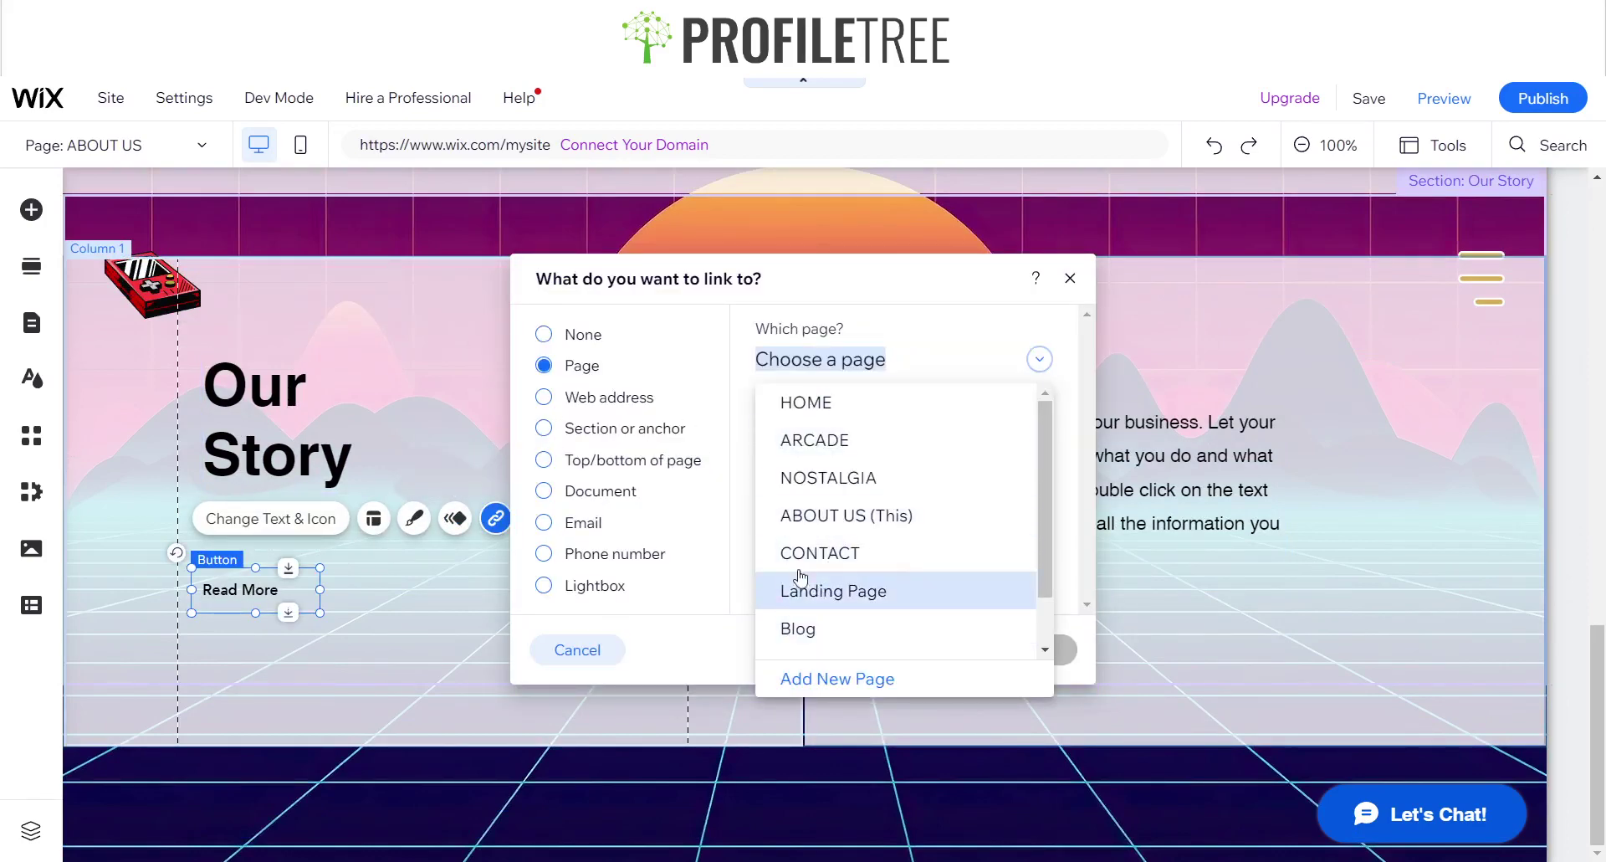
{"action": "left_click", "coordinate": [1071, 278]}
{"action": "left_click", "coordinate": [1071, 278]}
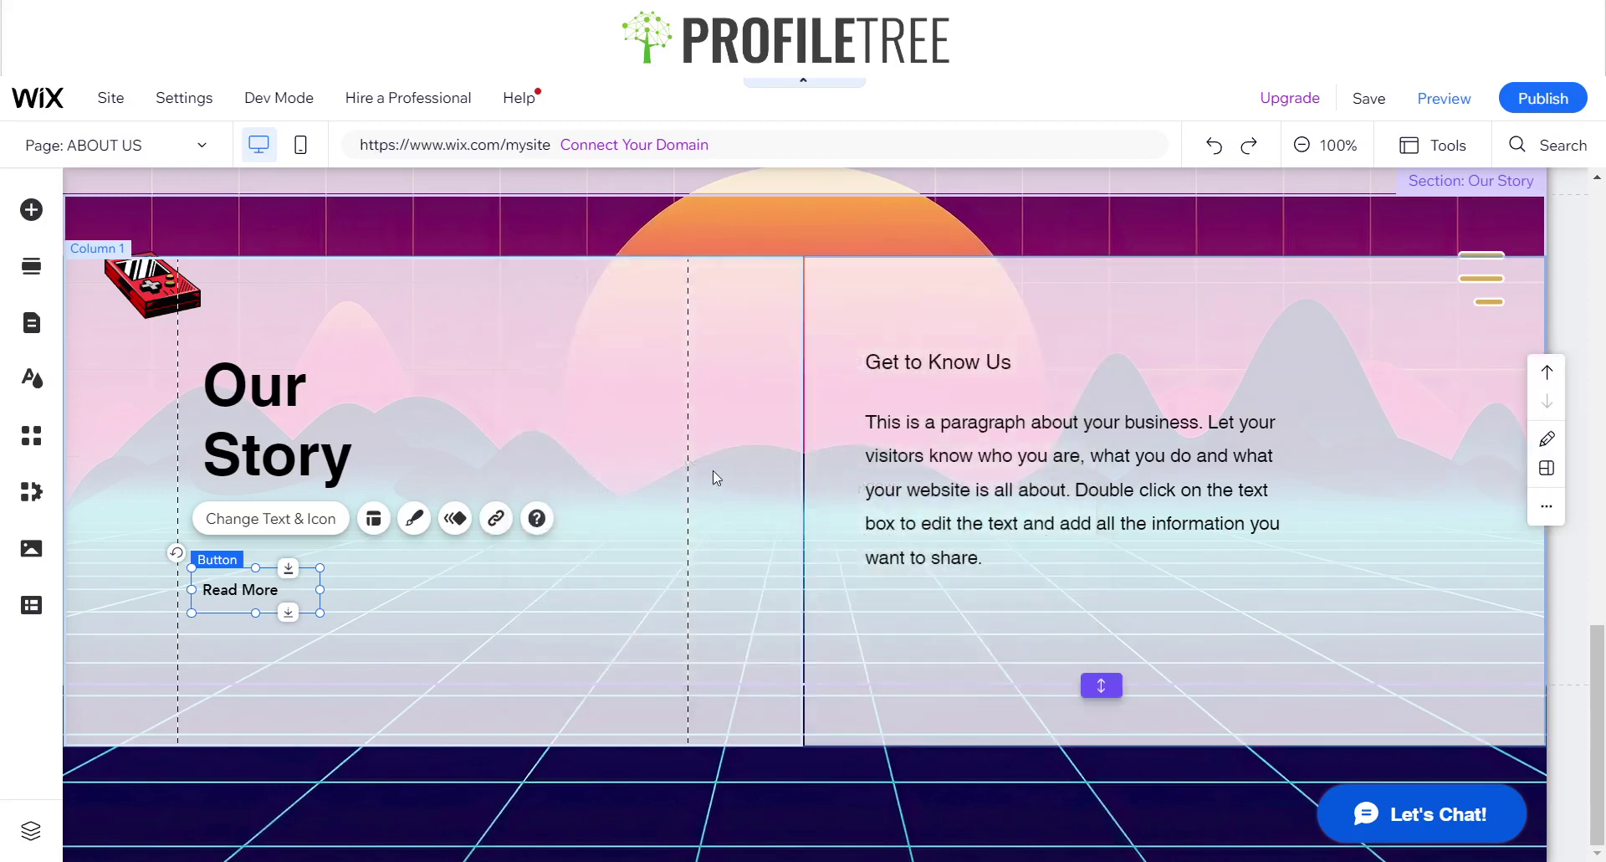
Check the overall look of the About Us page once more, comparing its title, team and story sections.
{"action": "left_click", "coordinate": [713, 470]}
{"action": "scroll", "coordinate": [737, 477], "scroll_direction": "up", "scroll_amount": 3}
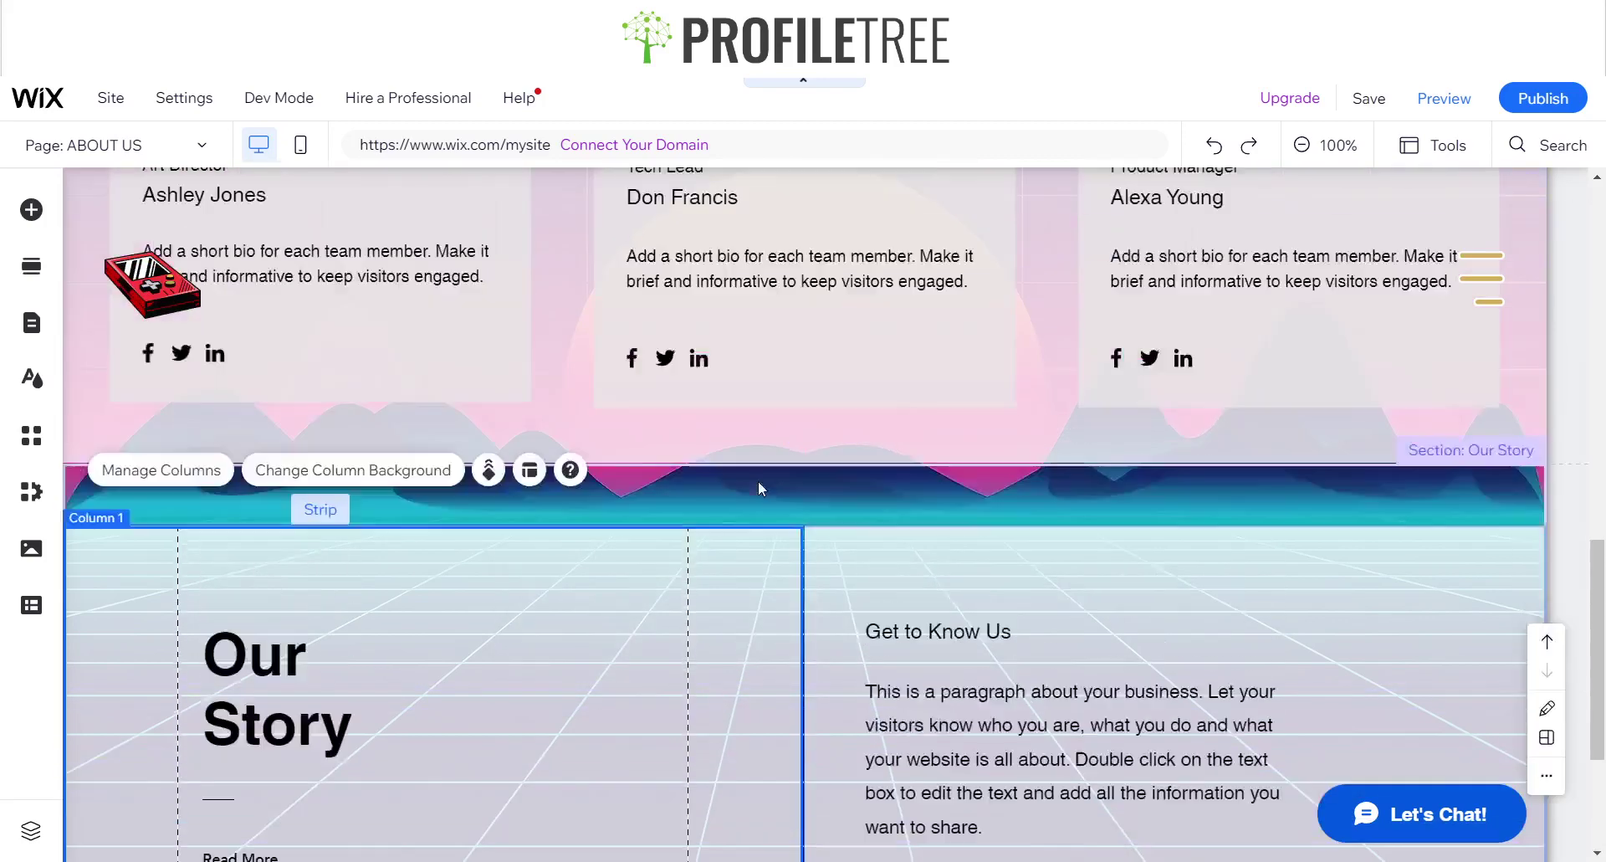
{"action": "scroll", "coordinate": [758, 480], "scroll_direction": "up", "scroll_amount": 10}
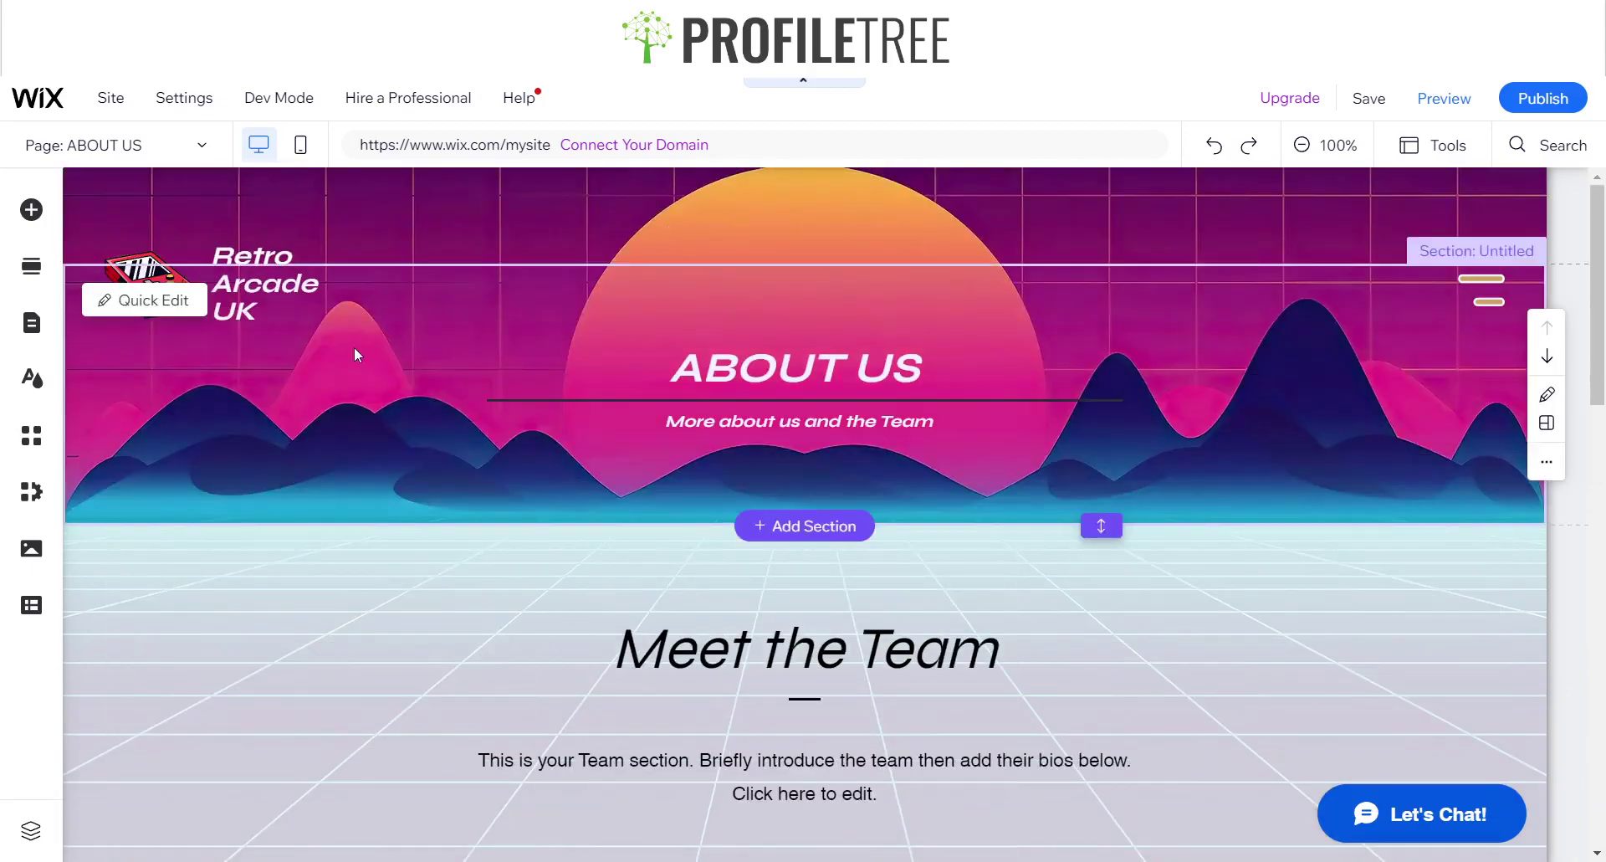
{"action": "scroll", "coordinate": [785, 465], "scroll_direction": "down", "scroll_amount": 10}
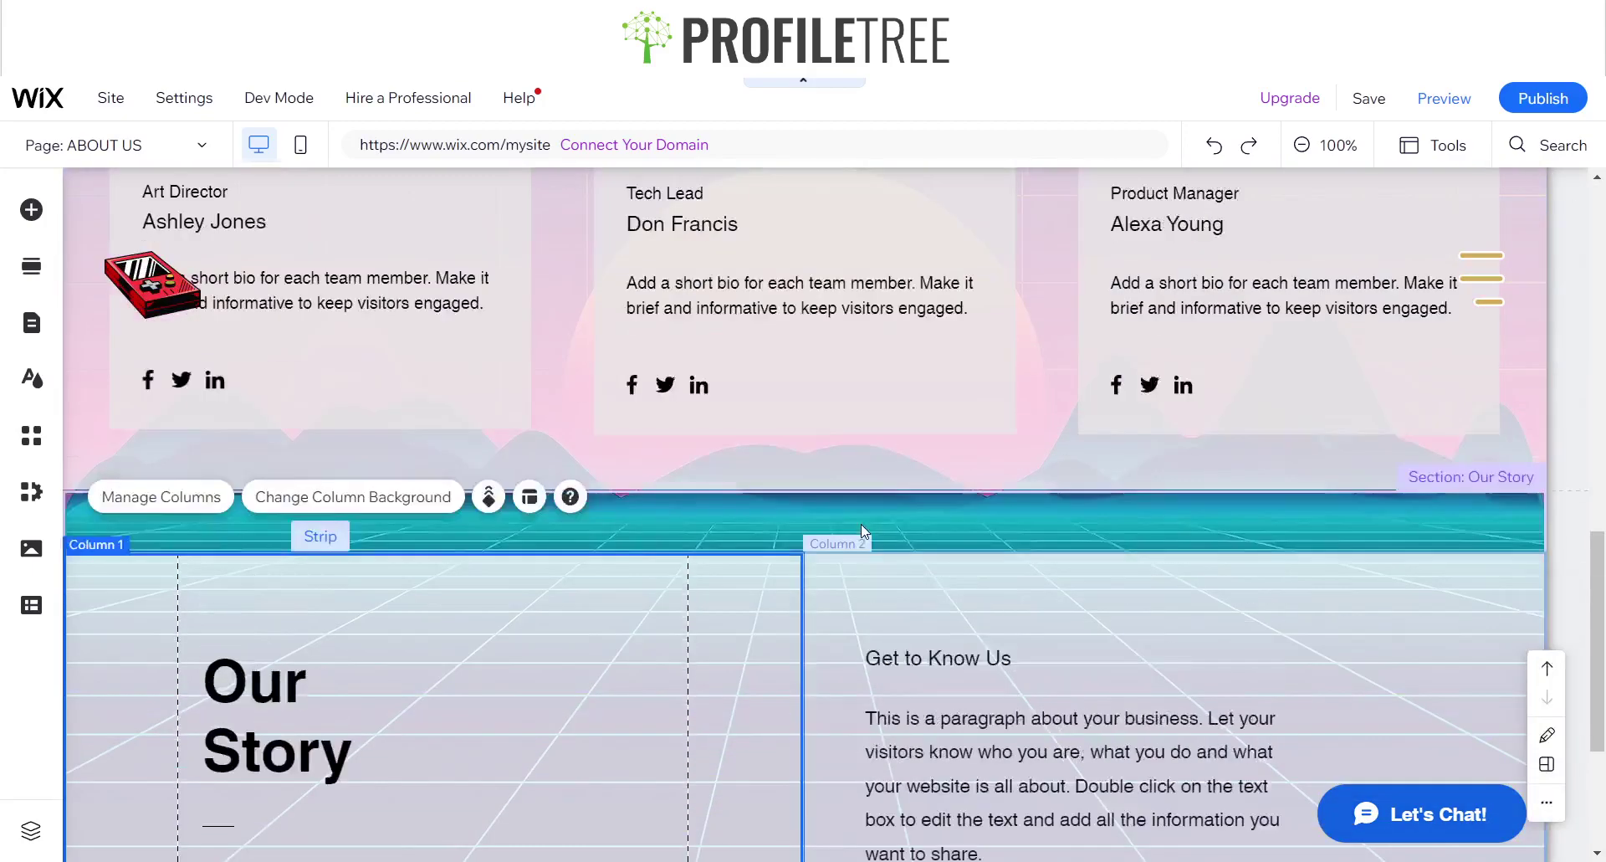
{"action": "scroll", "coordinate": [836, 519], "scroll_direction": "up", "scroll_amount": 10}
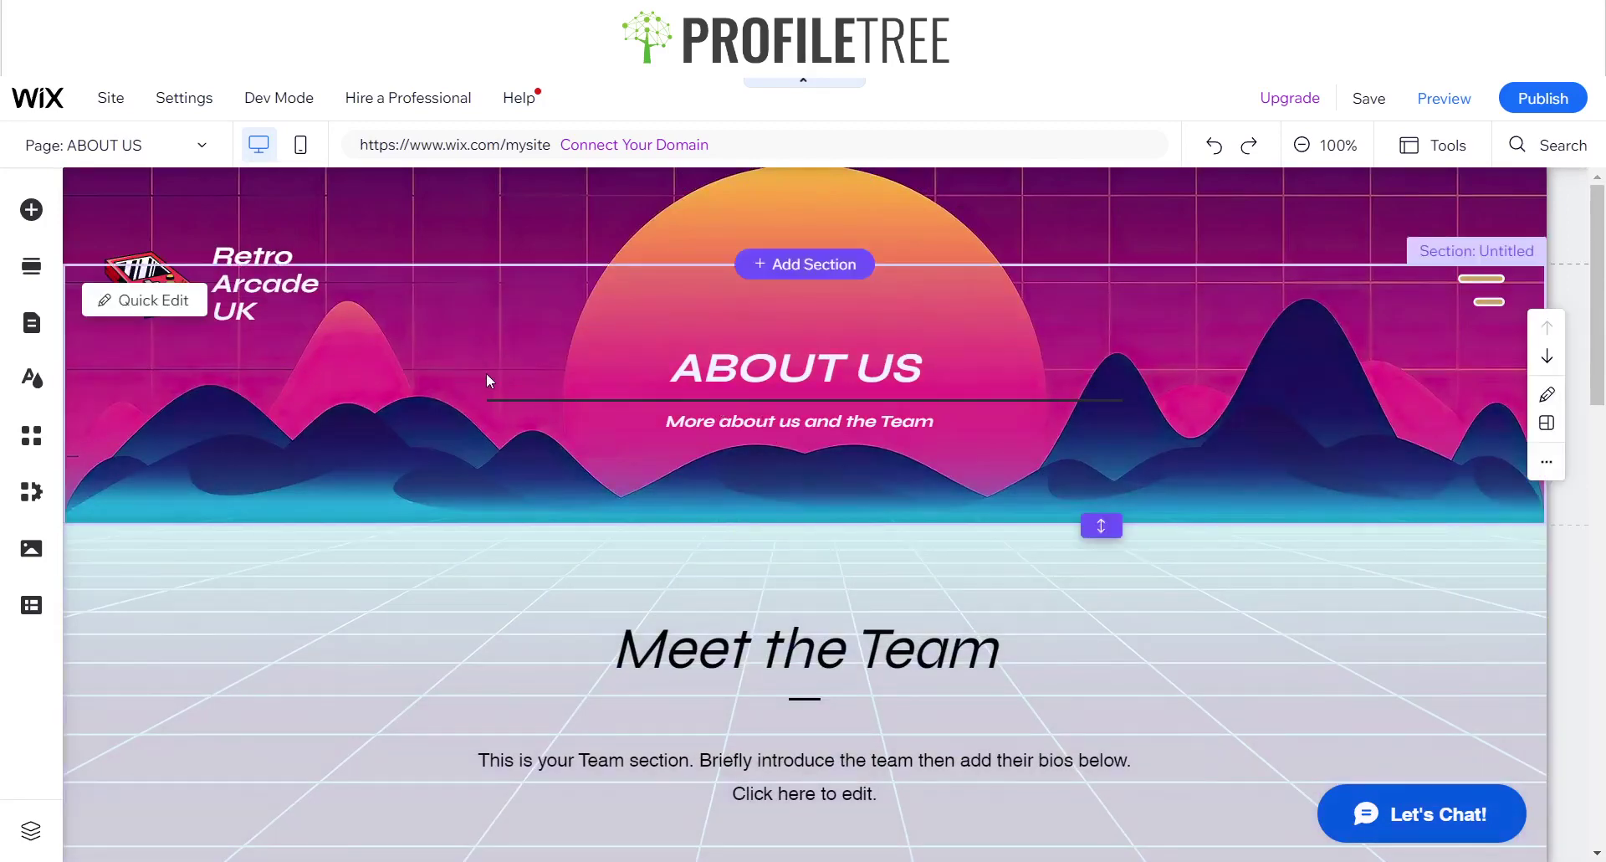
{"action": "scroll", "coordinate": [582, 387], "scroll_direction": "down", "scroll_amount": 4}
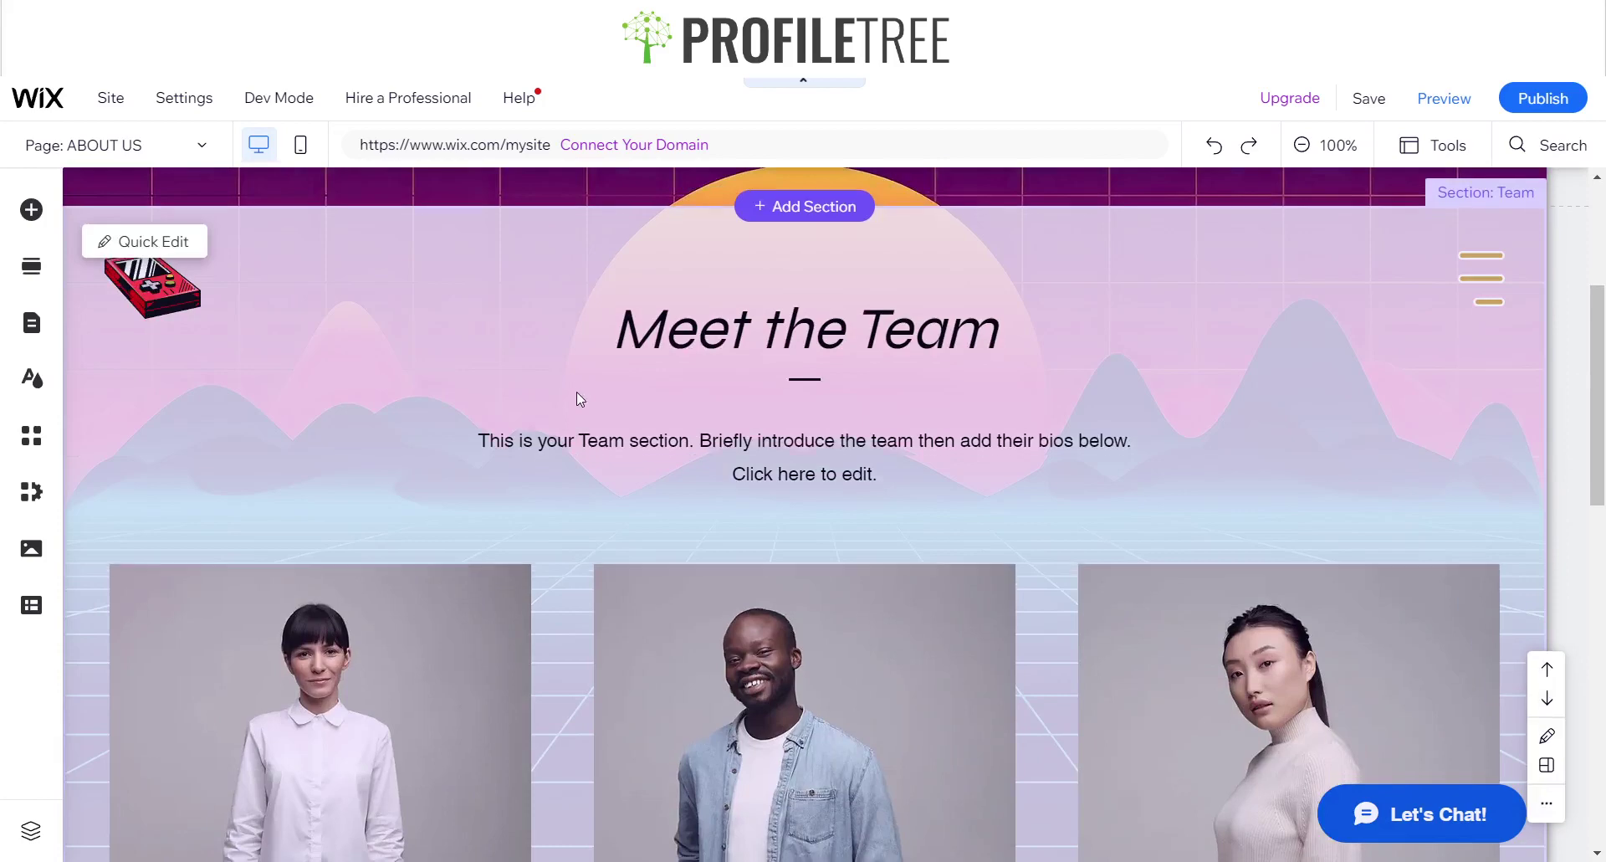
{"action": "scroll", "coordinate": [572, 389], "scroll_direction": "up", "scroll_amount": 4}
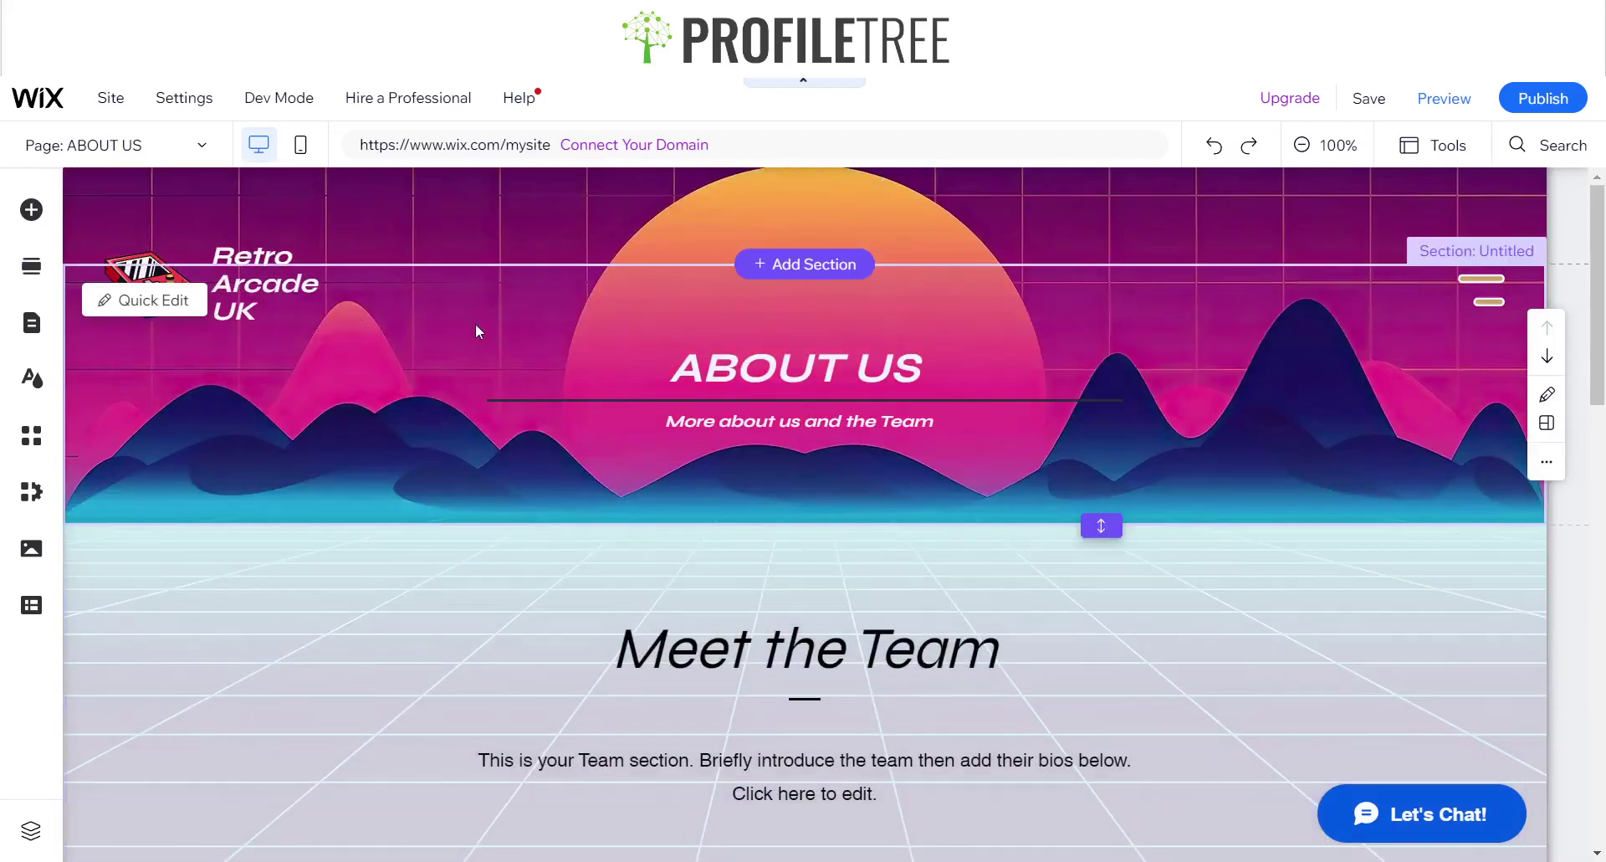
Switch to the CONTACT page and set its page background to the site image Retro.jpg.
{"action": "left_click", "coordinate": [190, 142]}
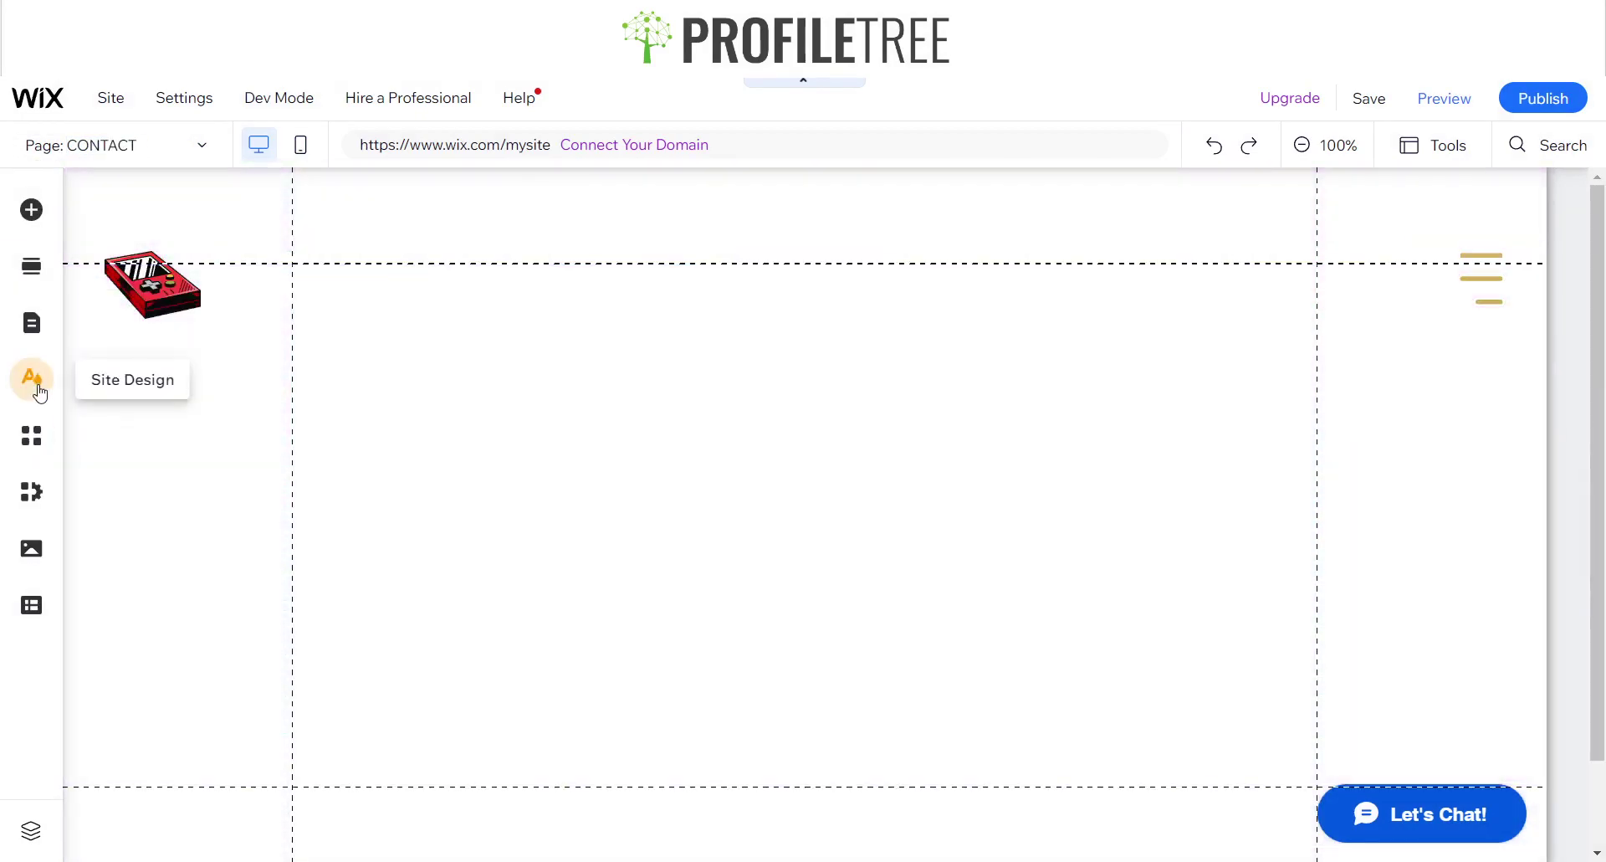
{"action": "left_click", "coordinate": [32, 381]}
{"action": "left_click", "coordinate": [205, 480]}
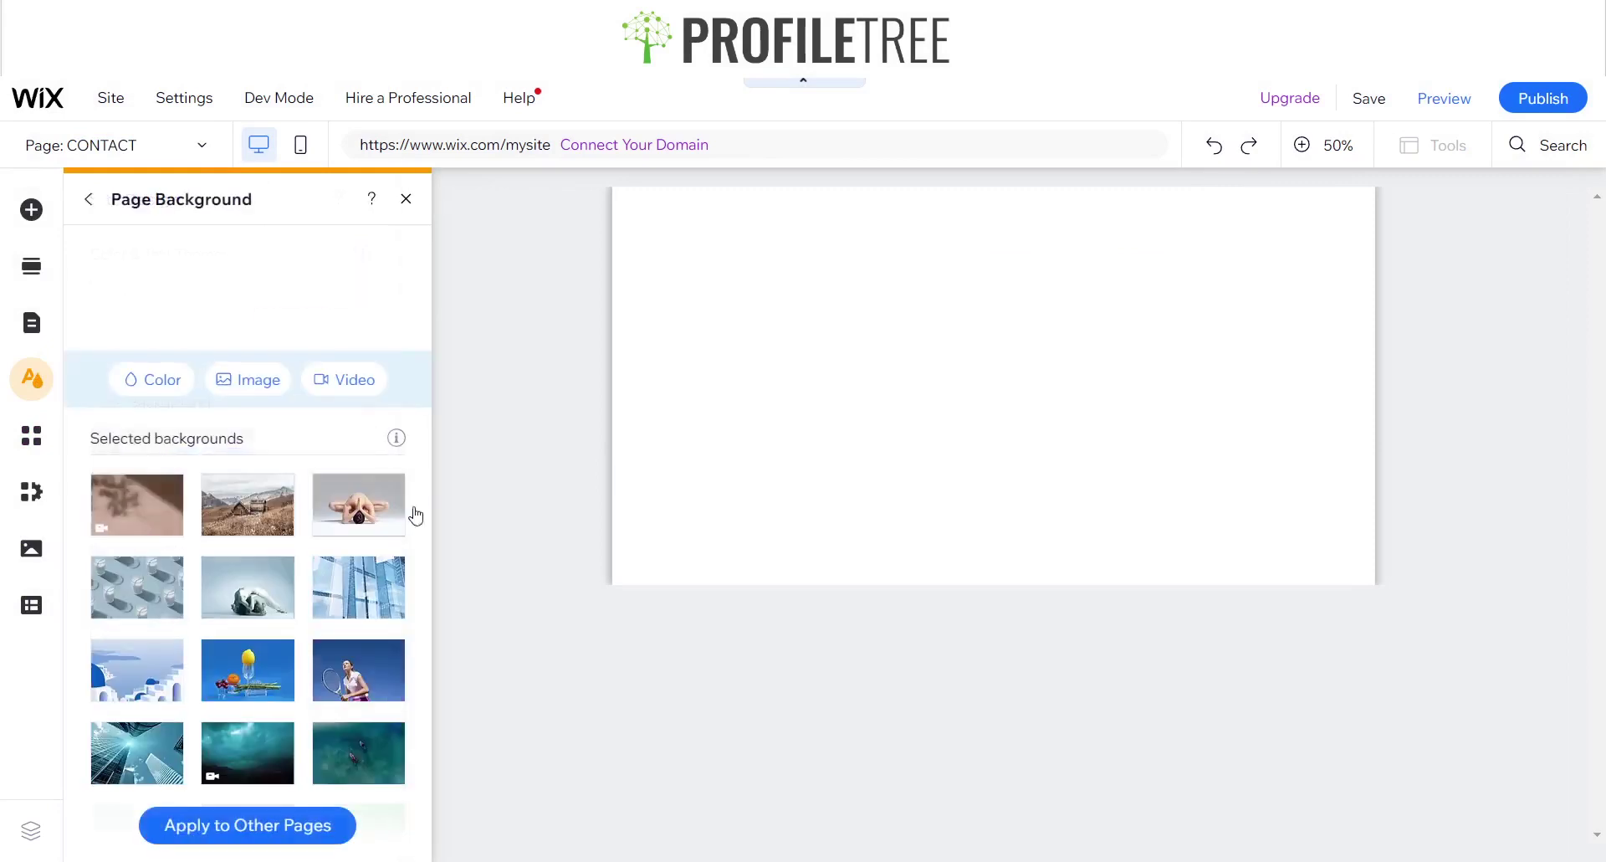
{"action": "left_click", "coordinate": [223, 391]}
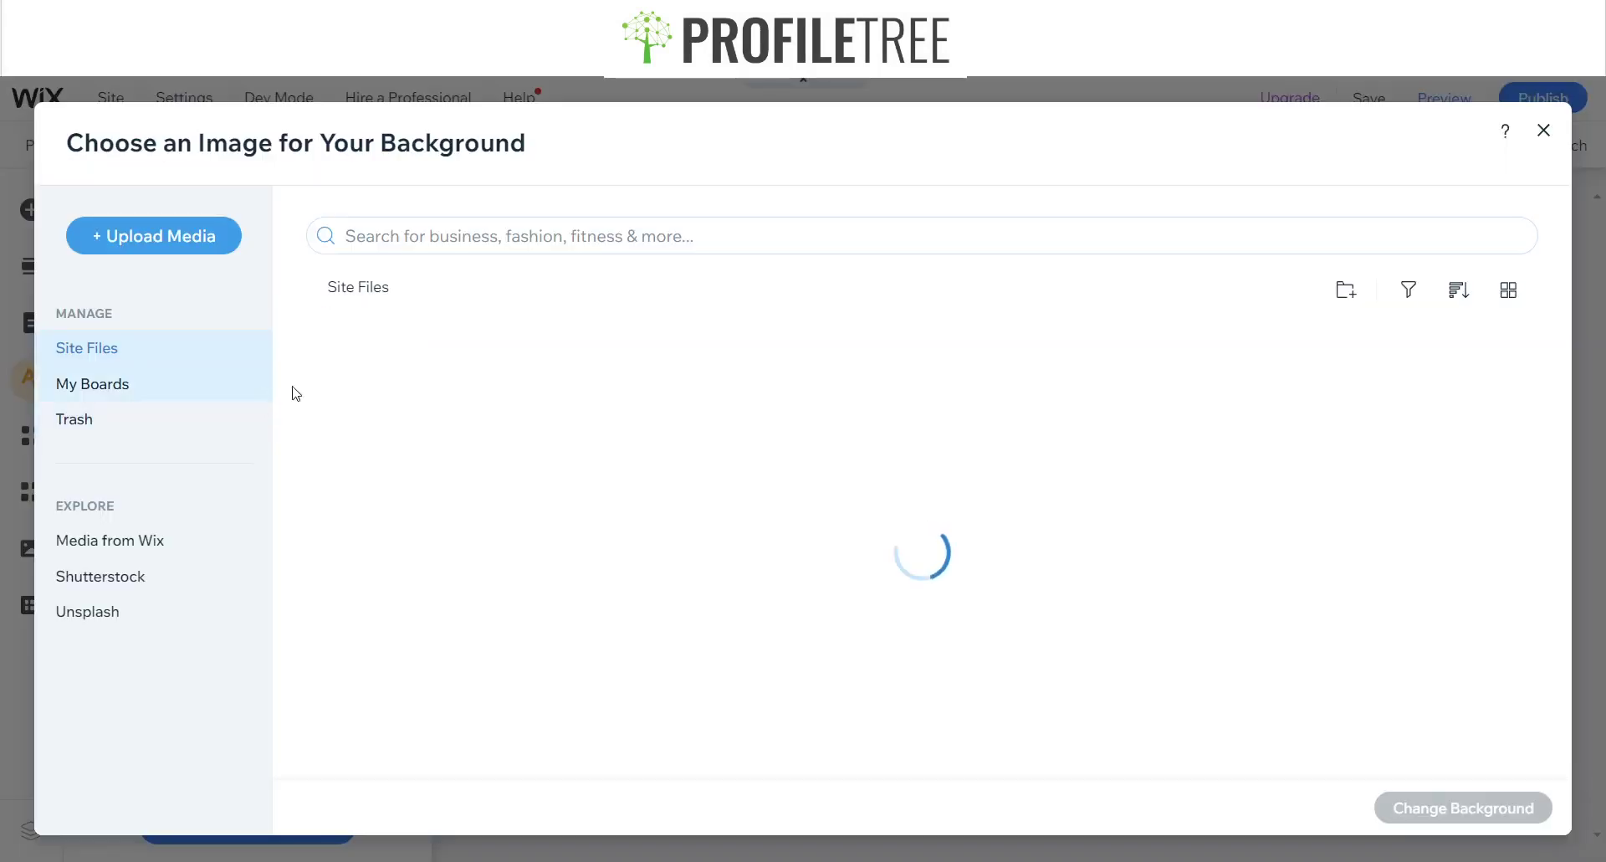
{"action": "left_click", "coordinate": [578, 620]}
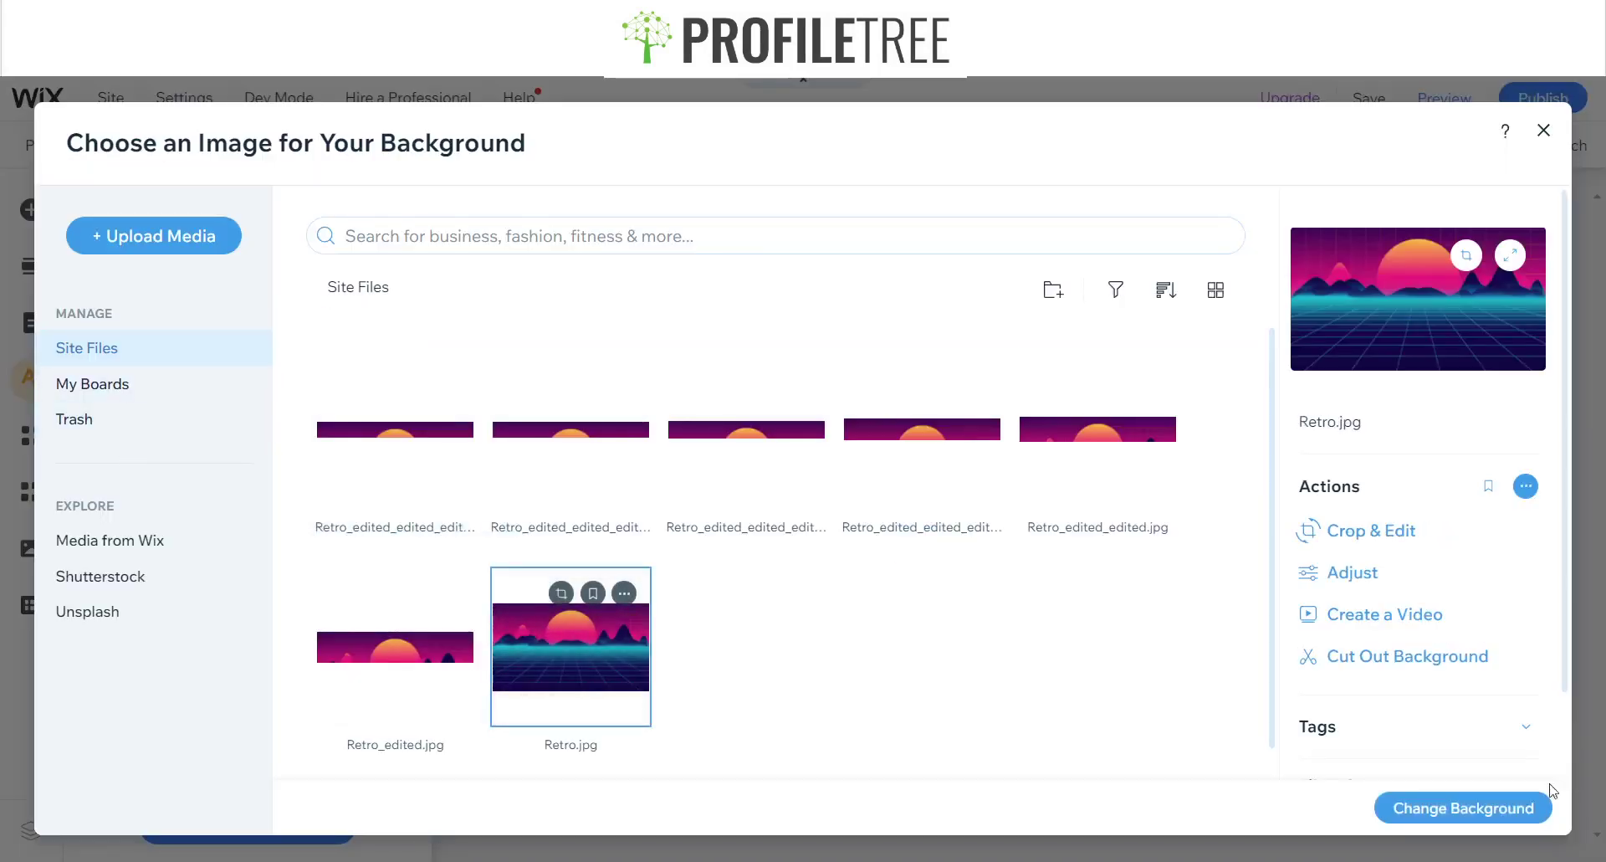
{"action": "left_click", "coordinate": [1464, 807]}
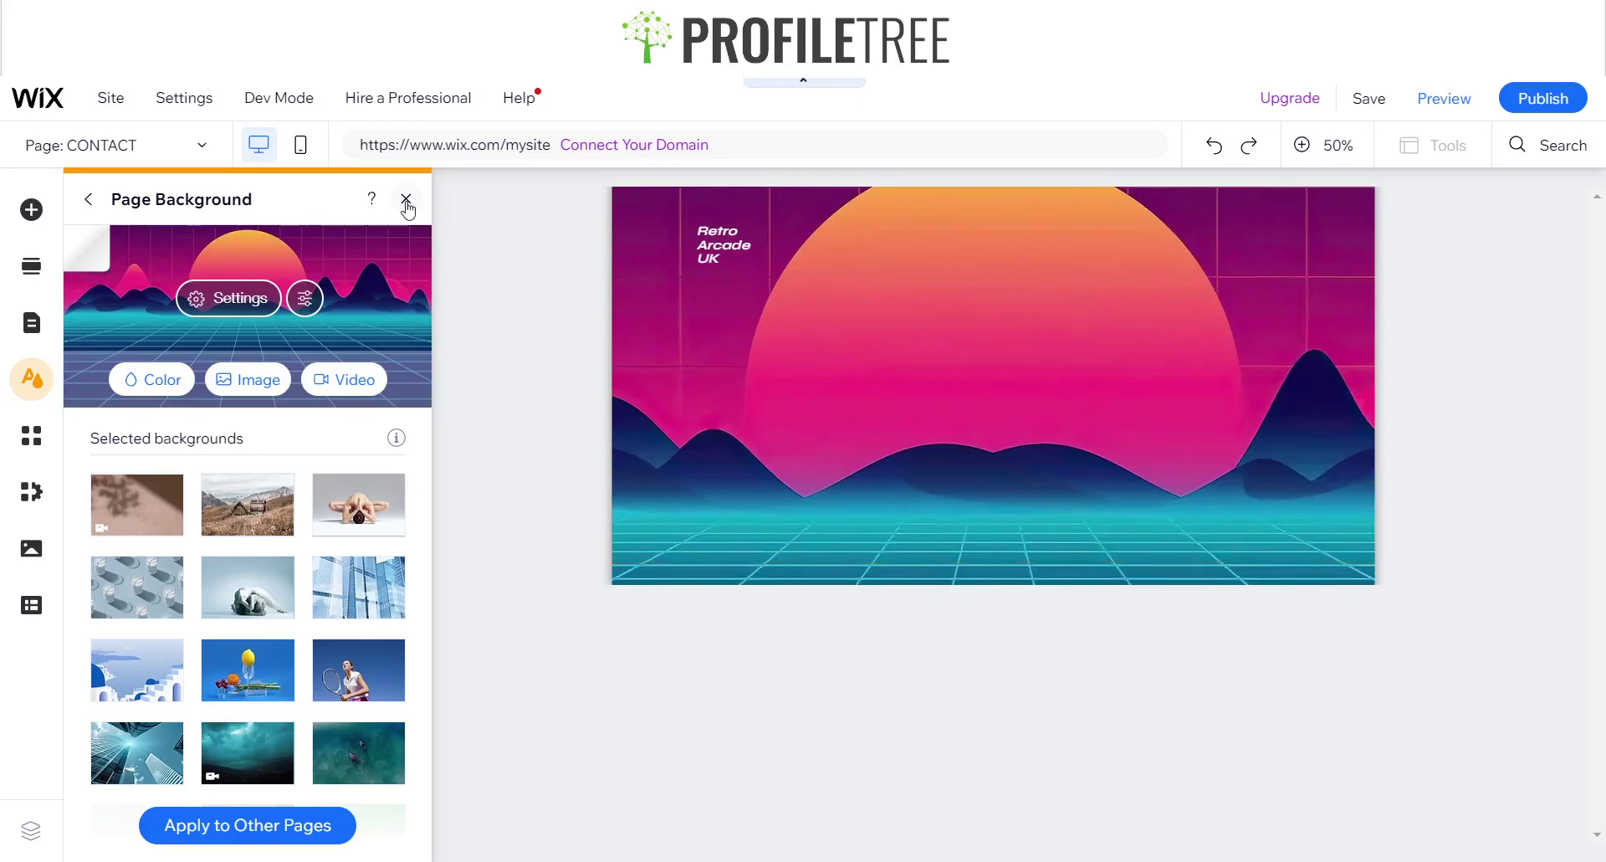
Delete the existing CONTACT page from the site's page list.
{"action": "left_click", "coordinate": [407, 201]}
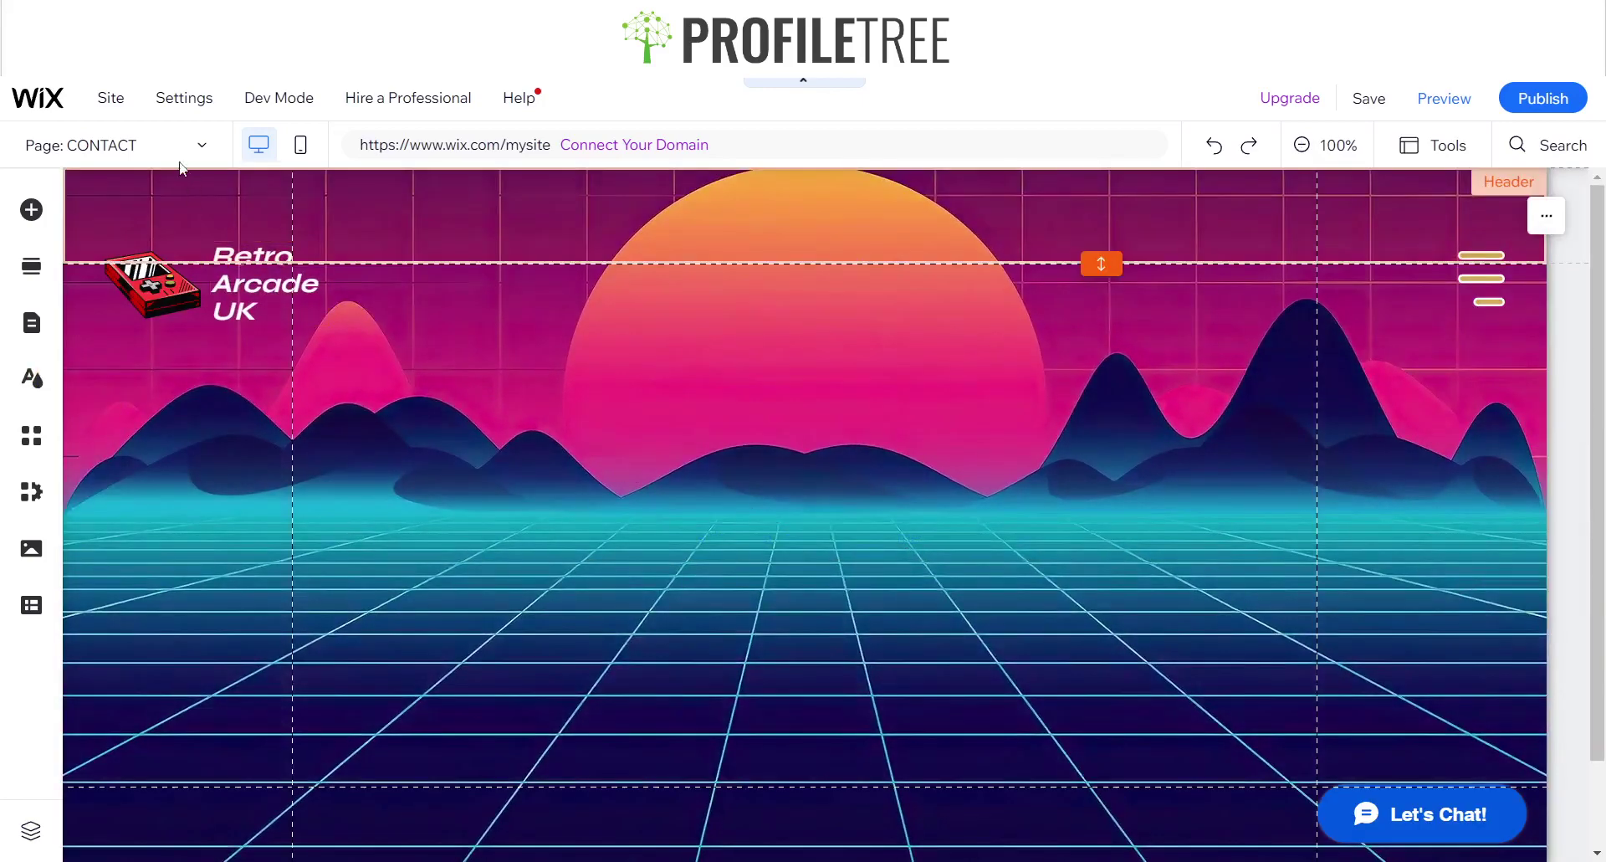
{"action": "left_click", "coordinate": [134, 151]}
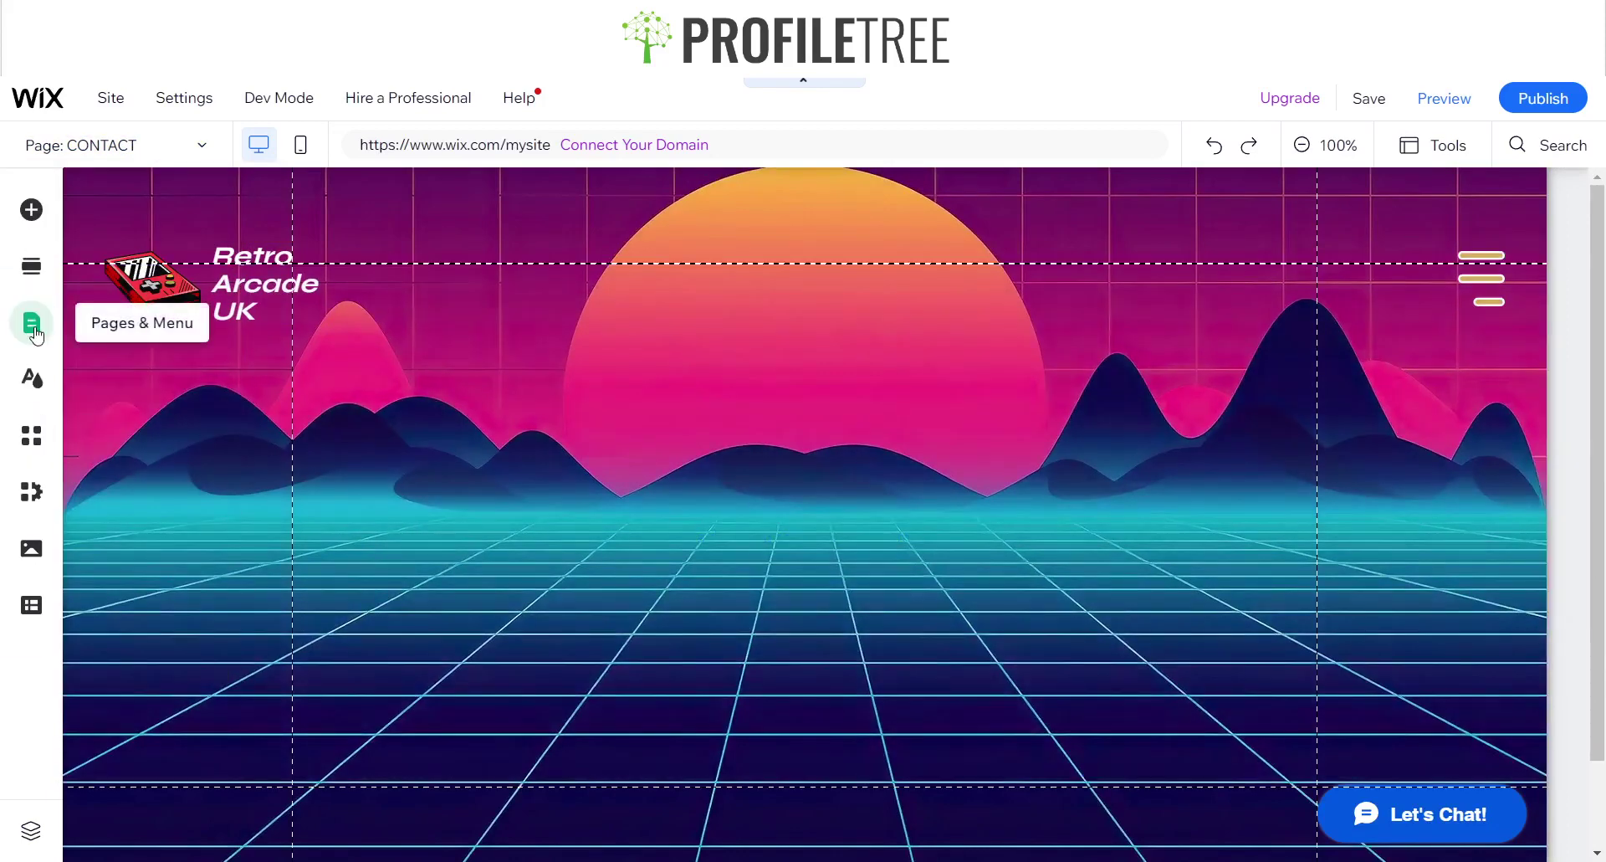
{"action": "left_click", "coordinate": [32, 323]}
{"action": "left_click", "coordinate": [520, 507]}
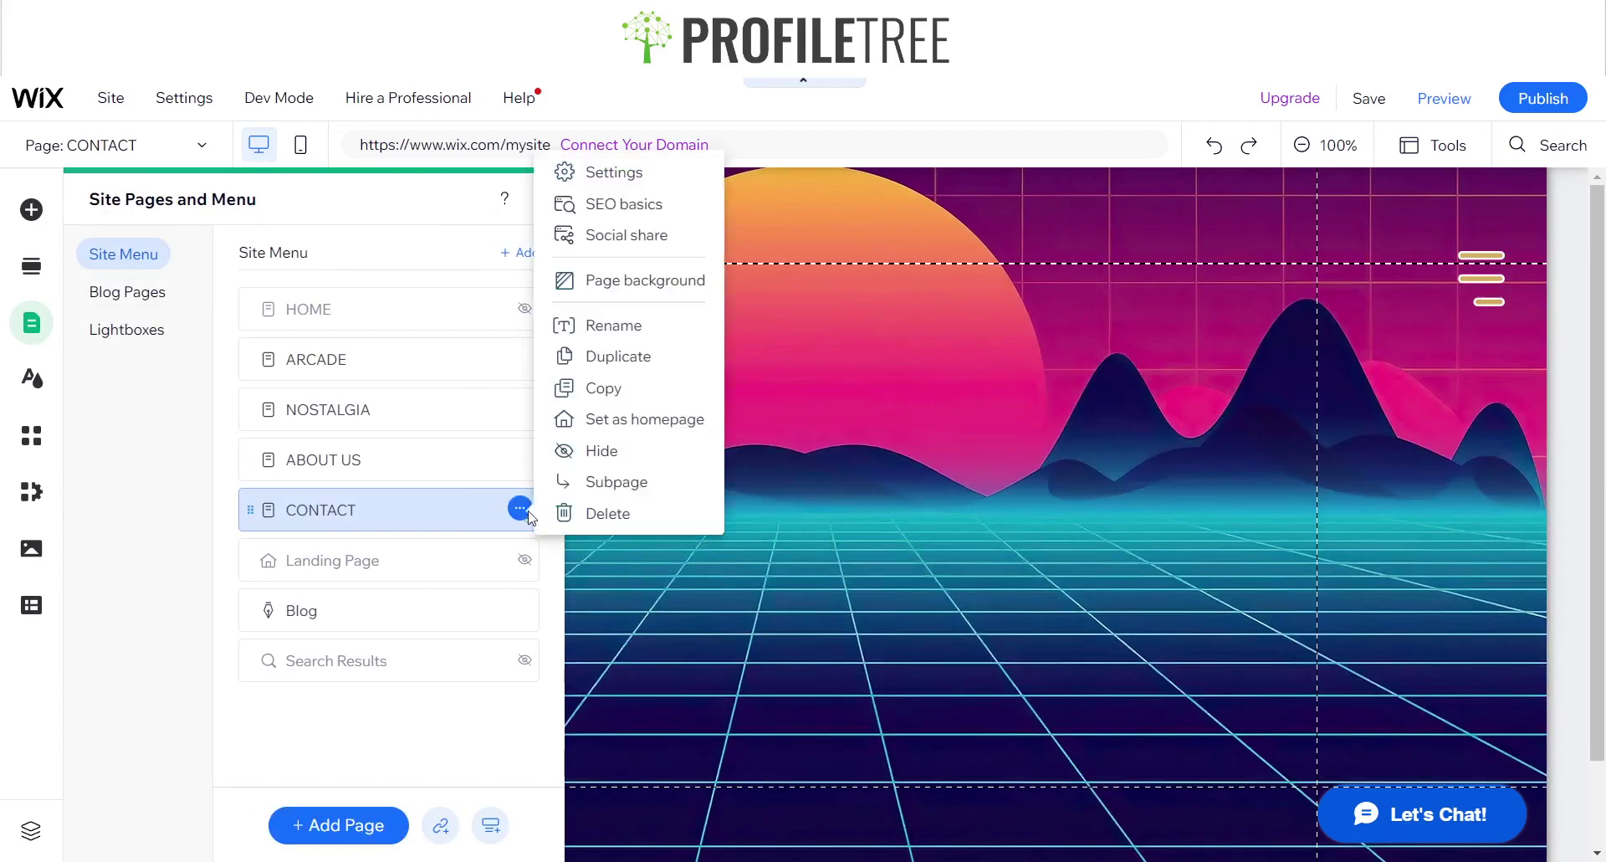
{"action": "left_click", "coordinate": [615, 513]}
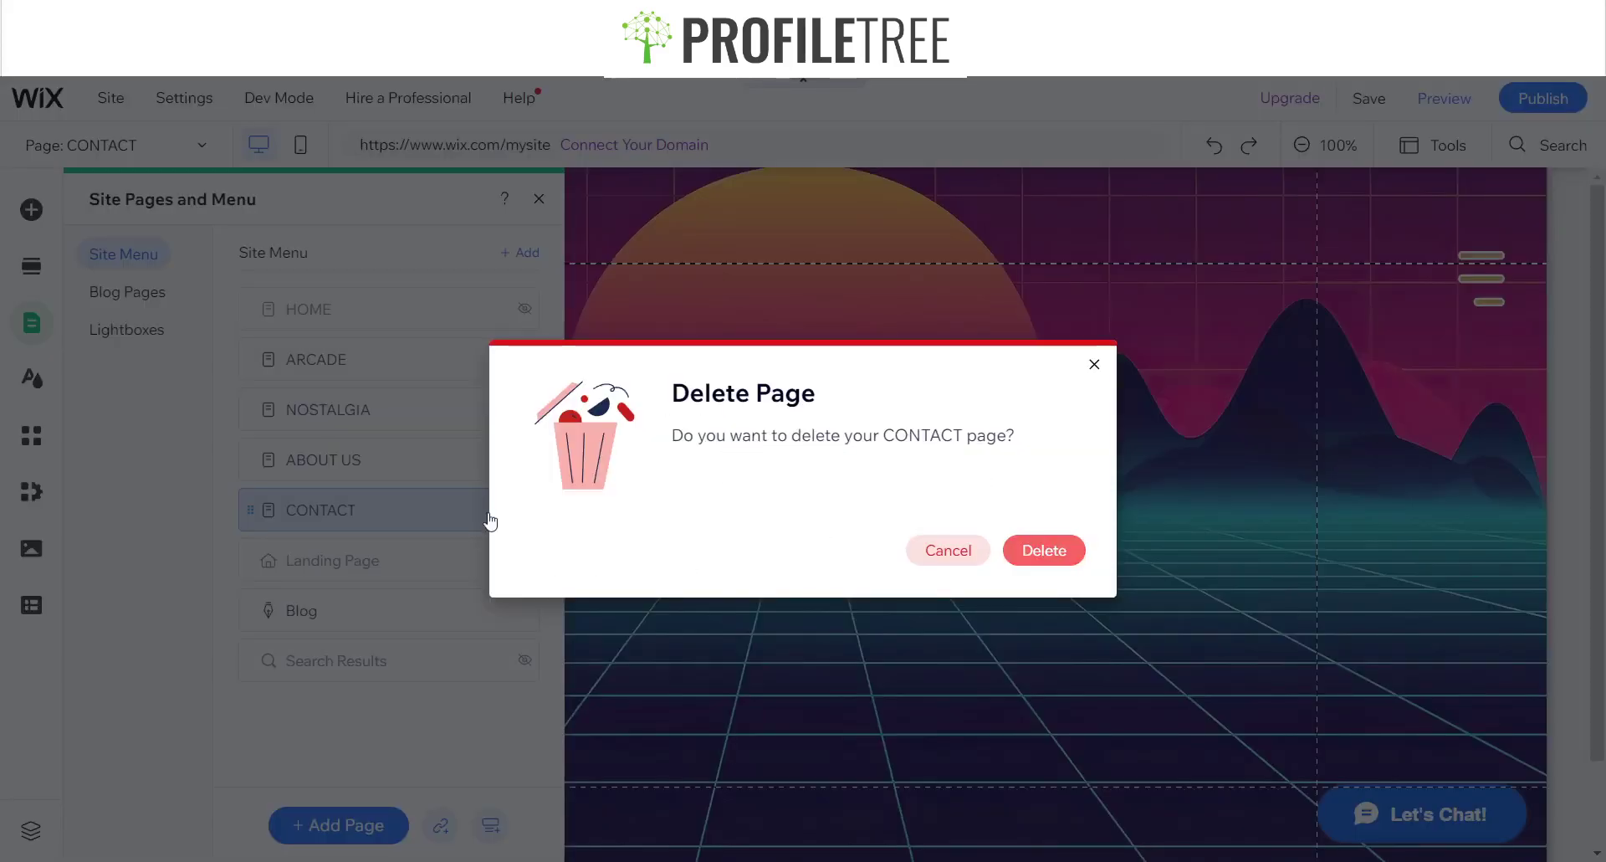
{"action": "left_click", "coordinate": [488, 520]}
Duplicate the ABOUT US page and name the copy CONTACT US.
{"action": "left_click", "coordinate": [518, 469]}
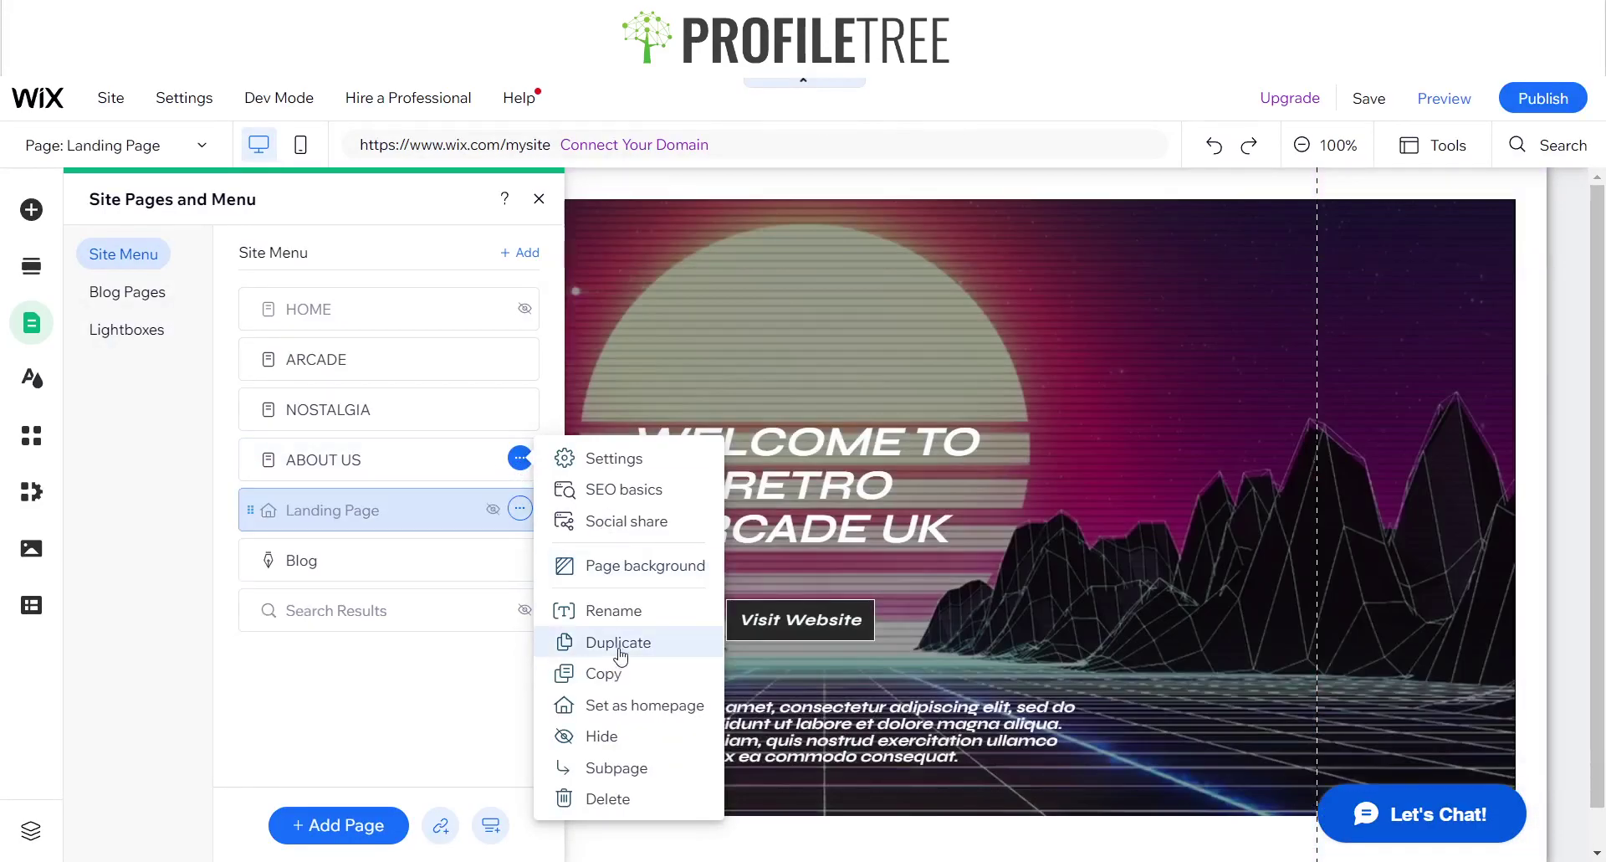
{"action": "left_click", "coordinate": [617, 643]}
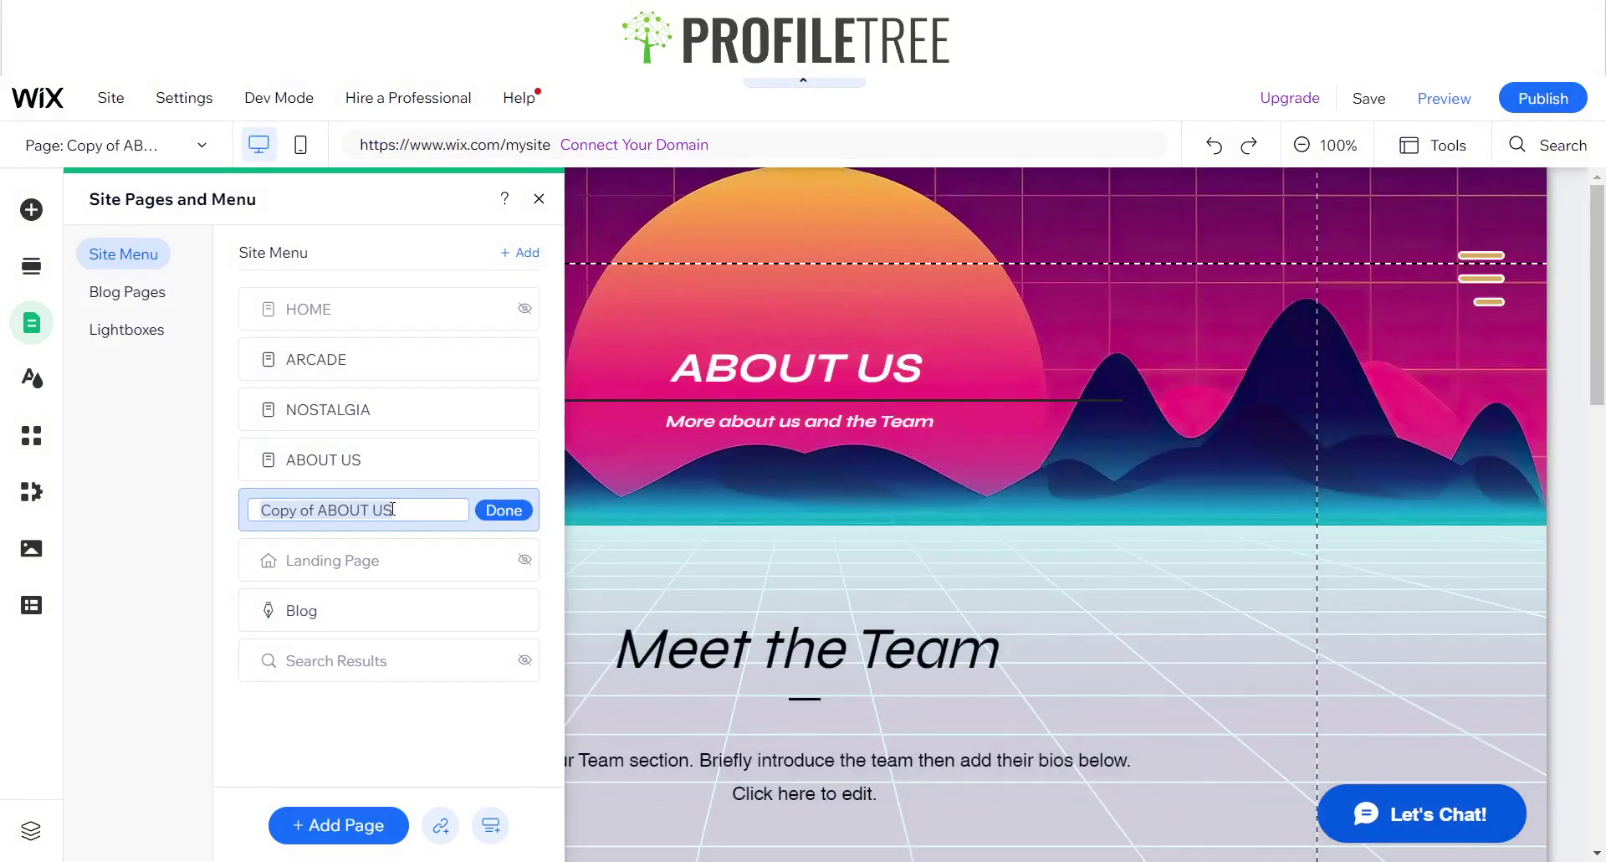
{"action": "type", "text": "C"}
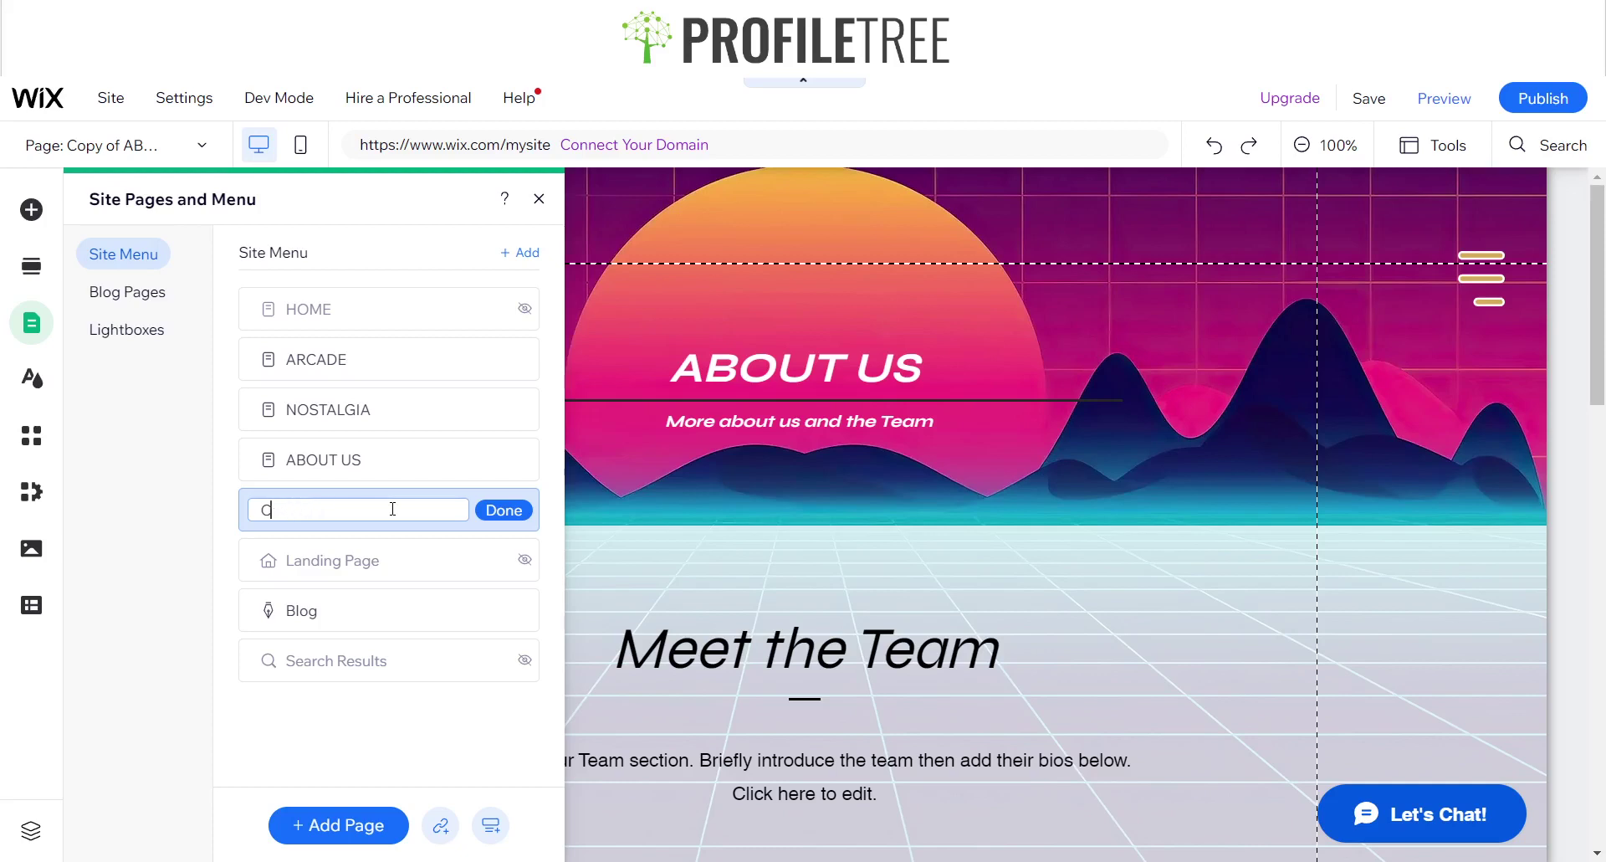
{"action": "type", "text": "oONTACT US"}
{"action": "left_click", "coordinate": [482, 509]}
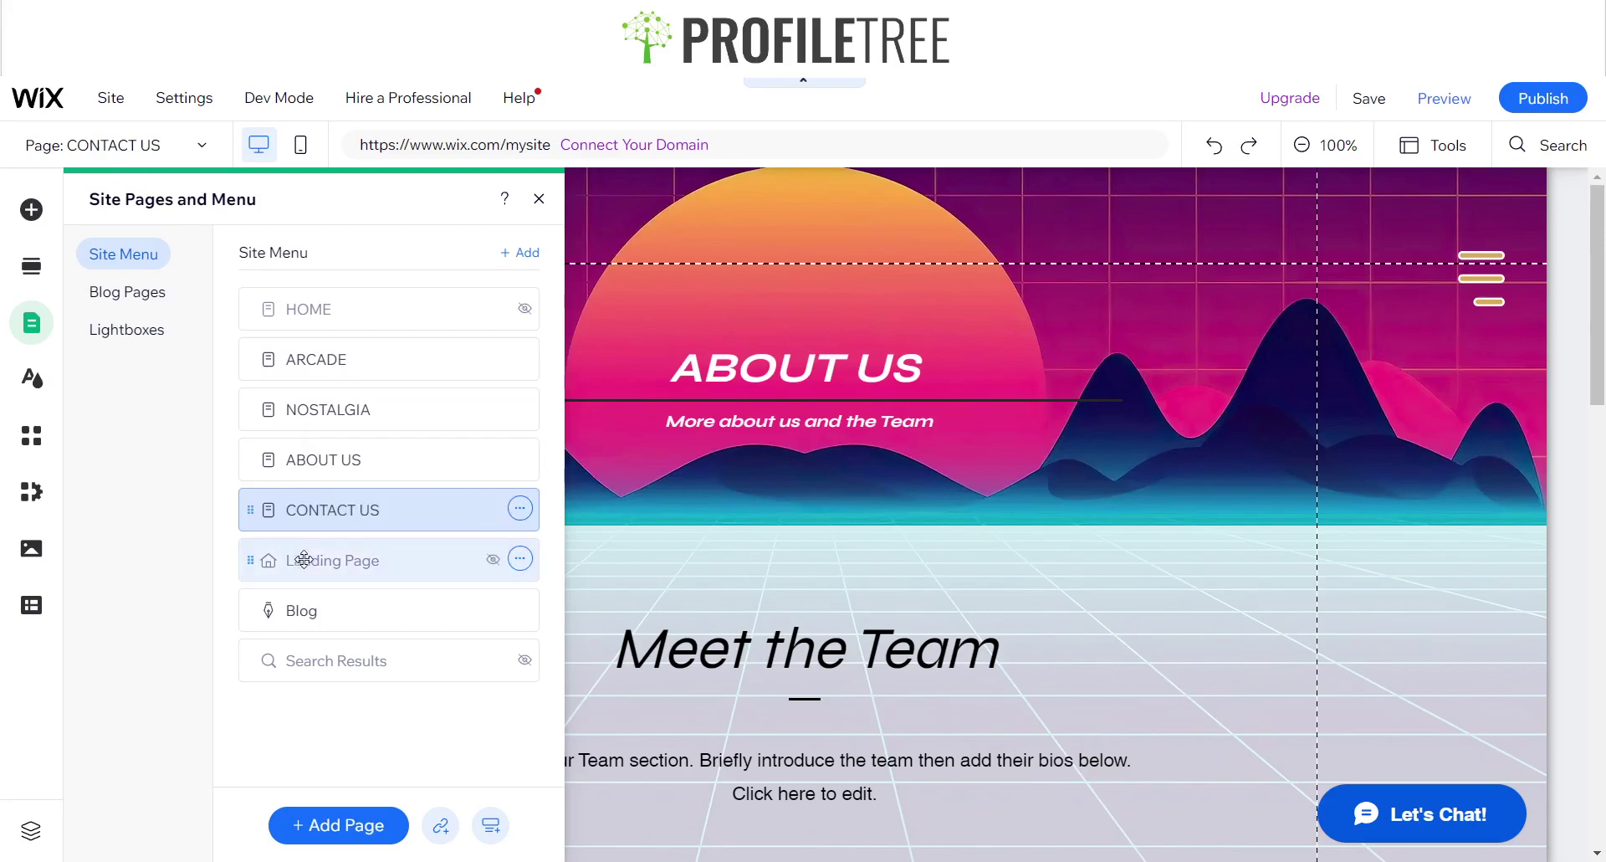
{"action": "left_click", "coordinate": [539, 201]}
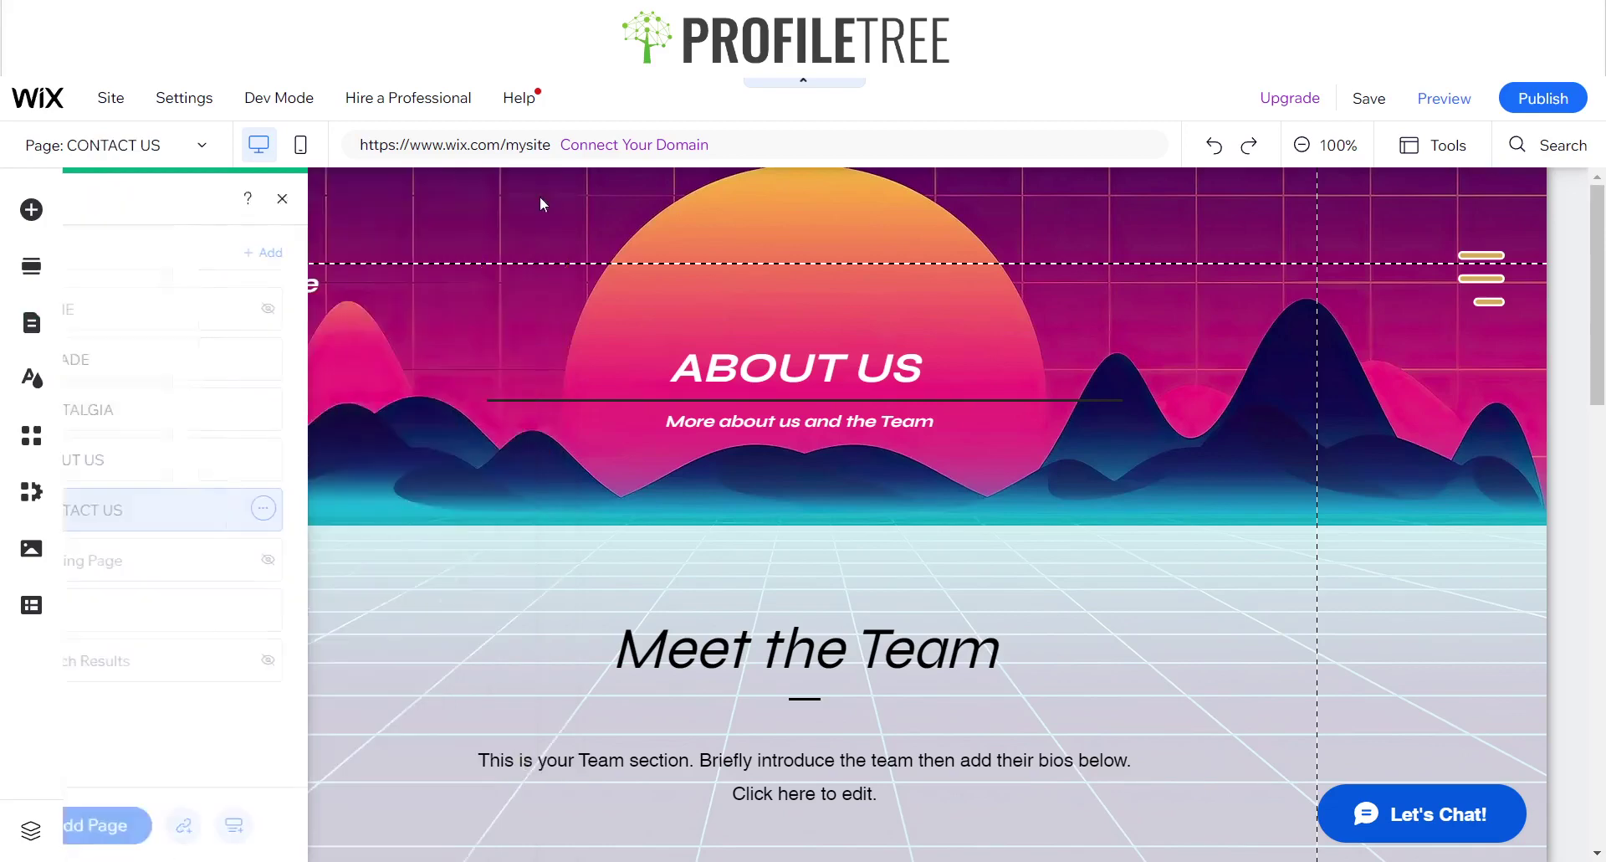
Replace the page title ABOUT US with "Contact Us" on the new page.
{"action": "left_click", "coordinate": [773, 369]}
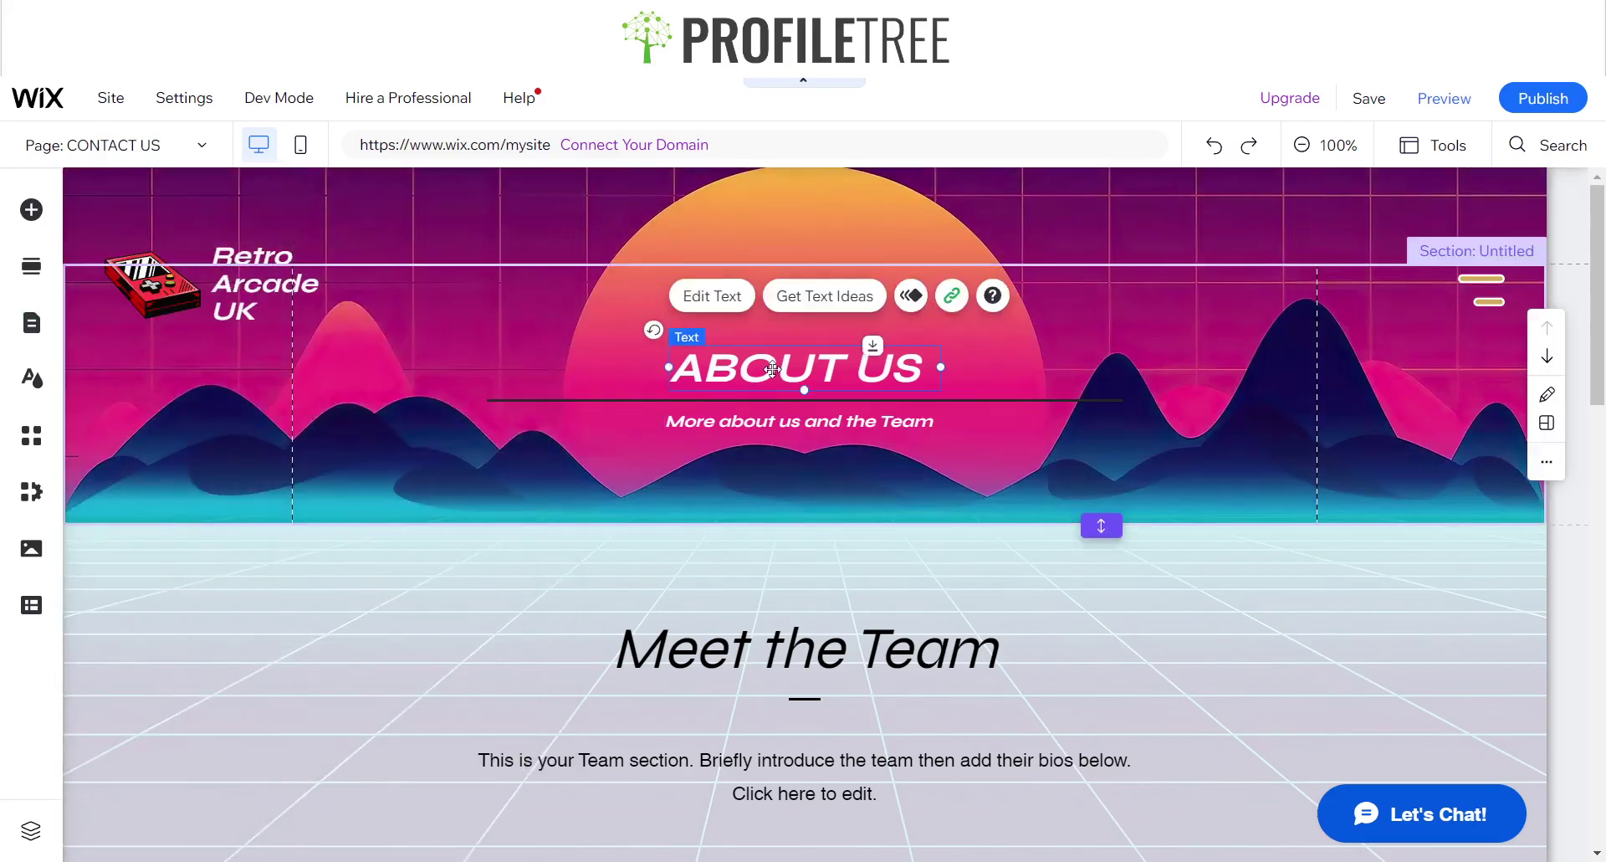
{"action": "left_click", "coordinate": [699, 300]}
{"action": "type", "text": "Conta"}
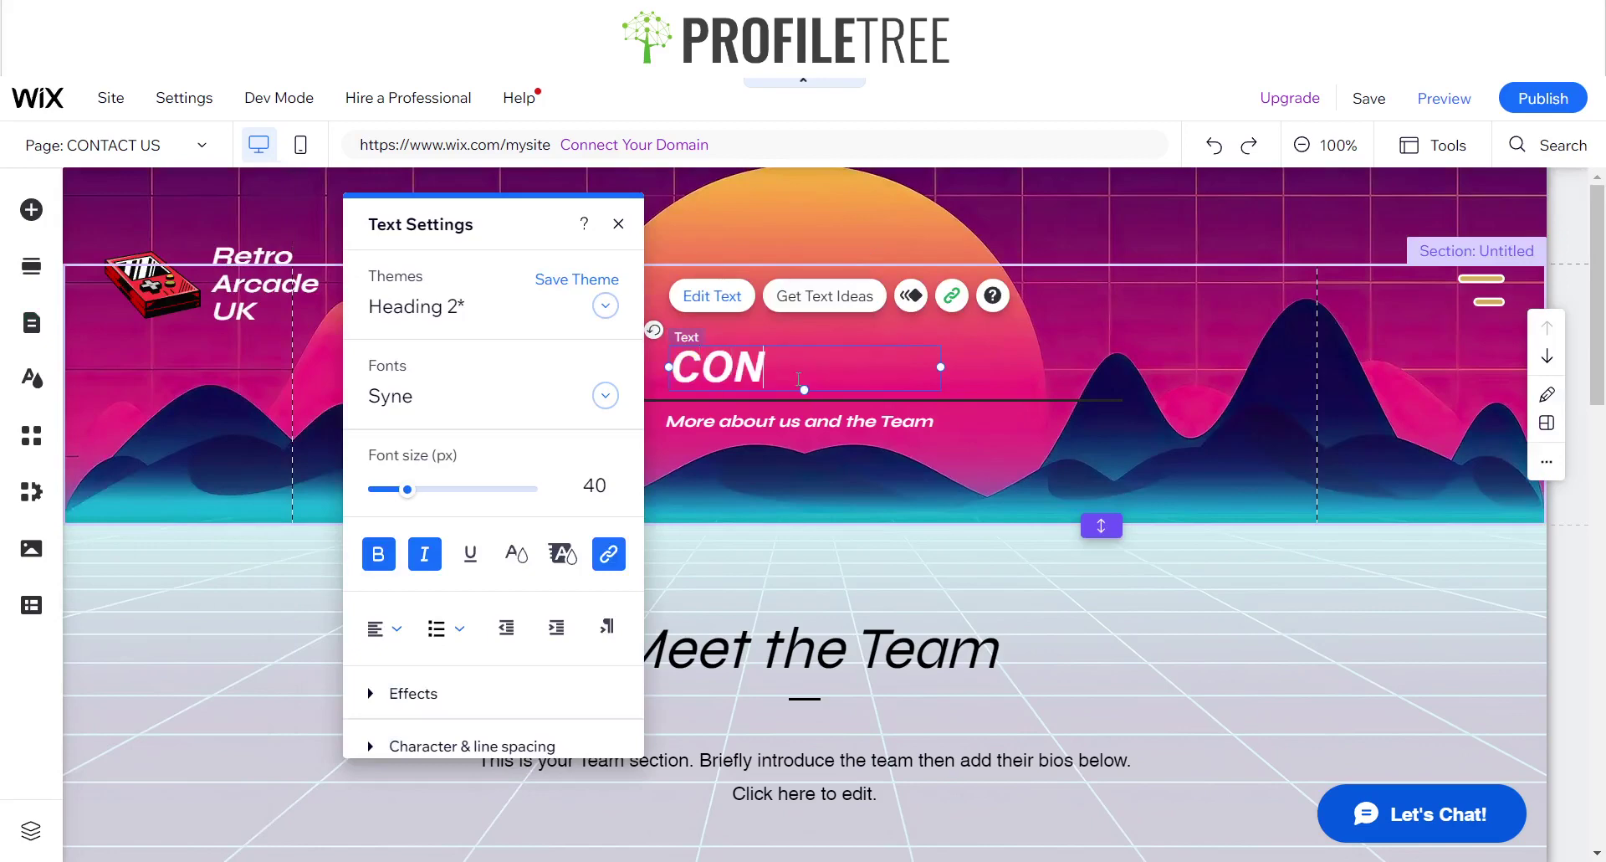
{"action": "type", "text": "ct Us"}
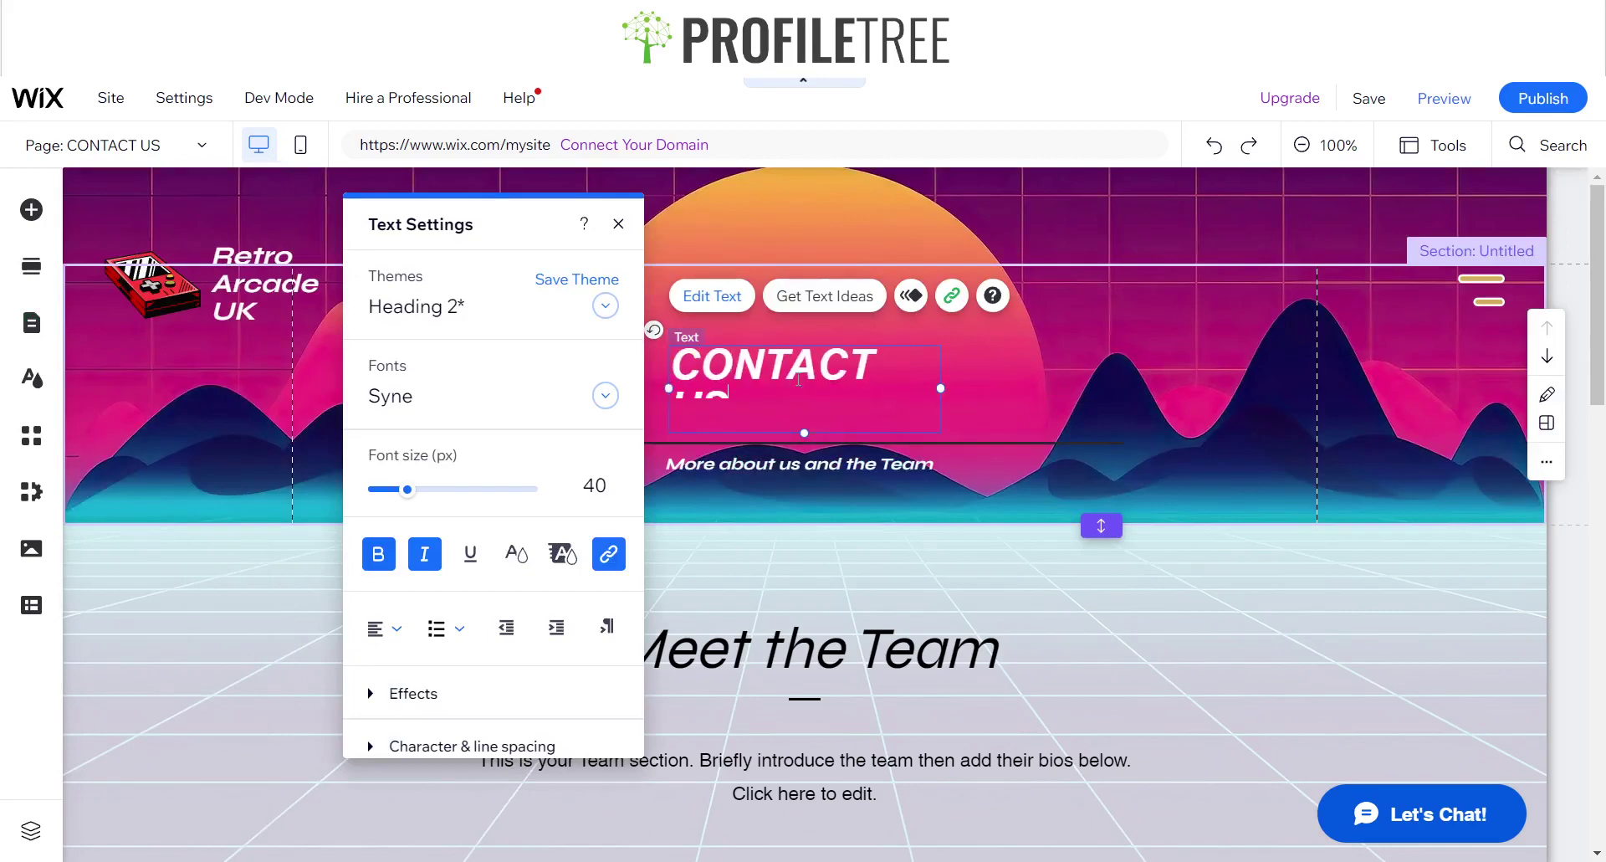
{"action": "left_click", "coordinate": [1058, 379]}
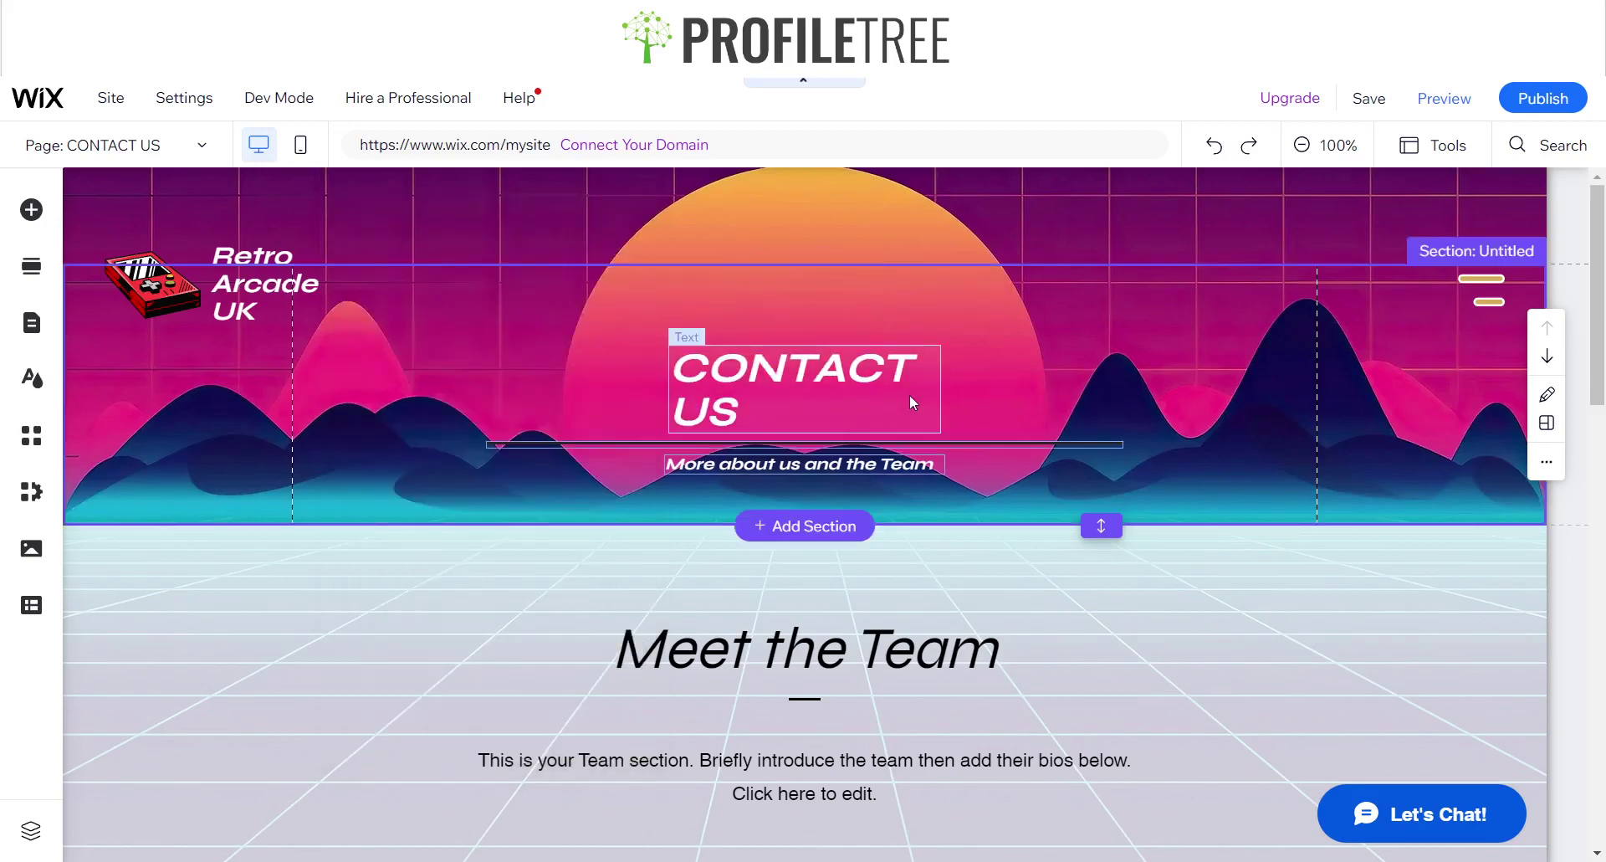
Widen the CONTACT US title's text box to fit one line and recentre it above the divider.
{"action": "left_click", "coordinate": [910, 394]}
{"action": "left_click_drag", "start_coordinate": [940, 388], "coordinate": [994, 378]}
{"action": "left_click_drag", "start_coordinate": [880, 368], "coordinate": [859, 368]}
Change the subtitle below the divider to "Get in Touch and see what Retro Games awaits you".
{"action": "left_click", "coordinate": [811, 423]}
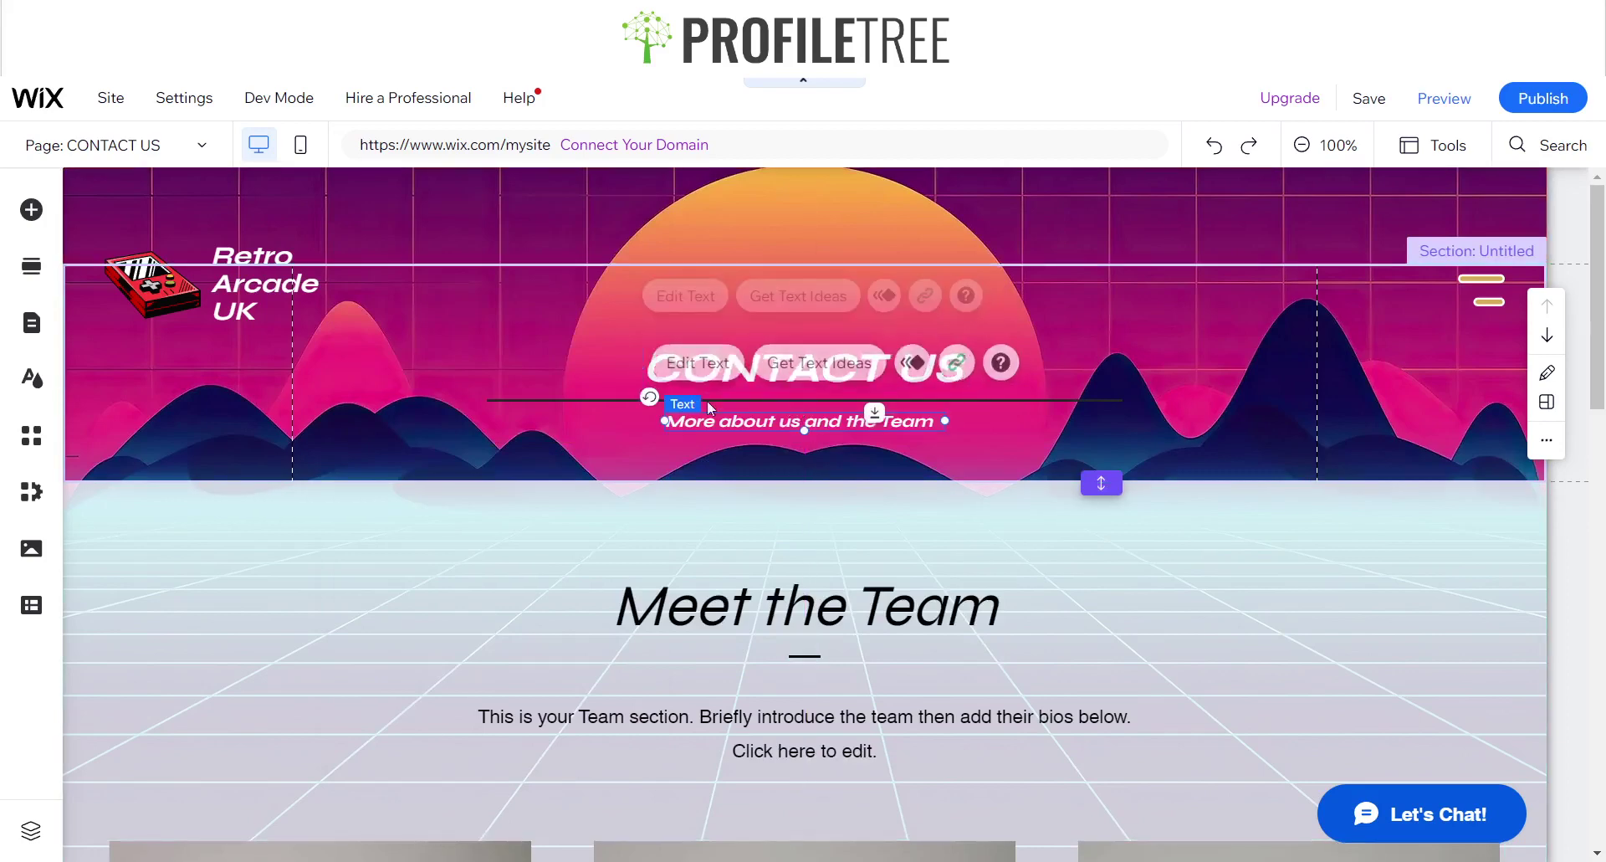
{"action": "left_click", "coordinate": [707, 362]}
{"action": "type", "text": "Get in Touch and see wha"}
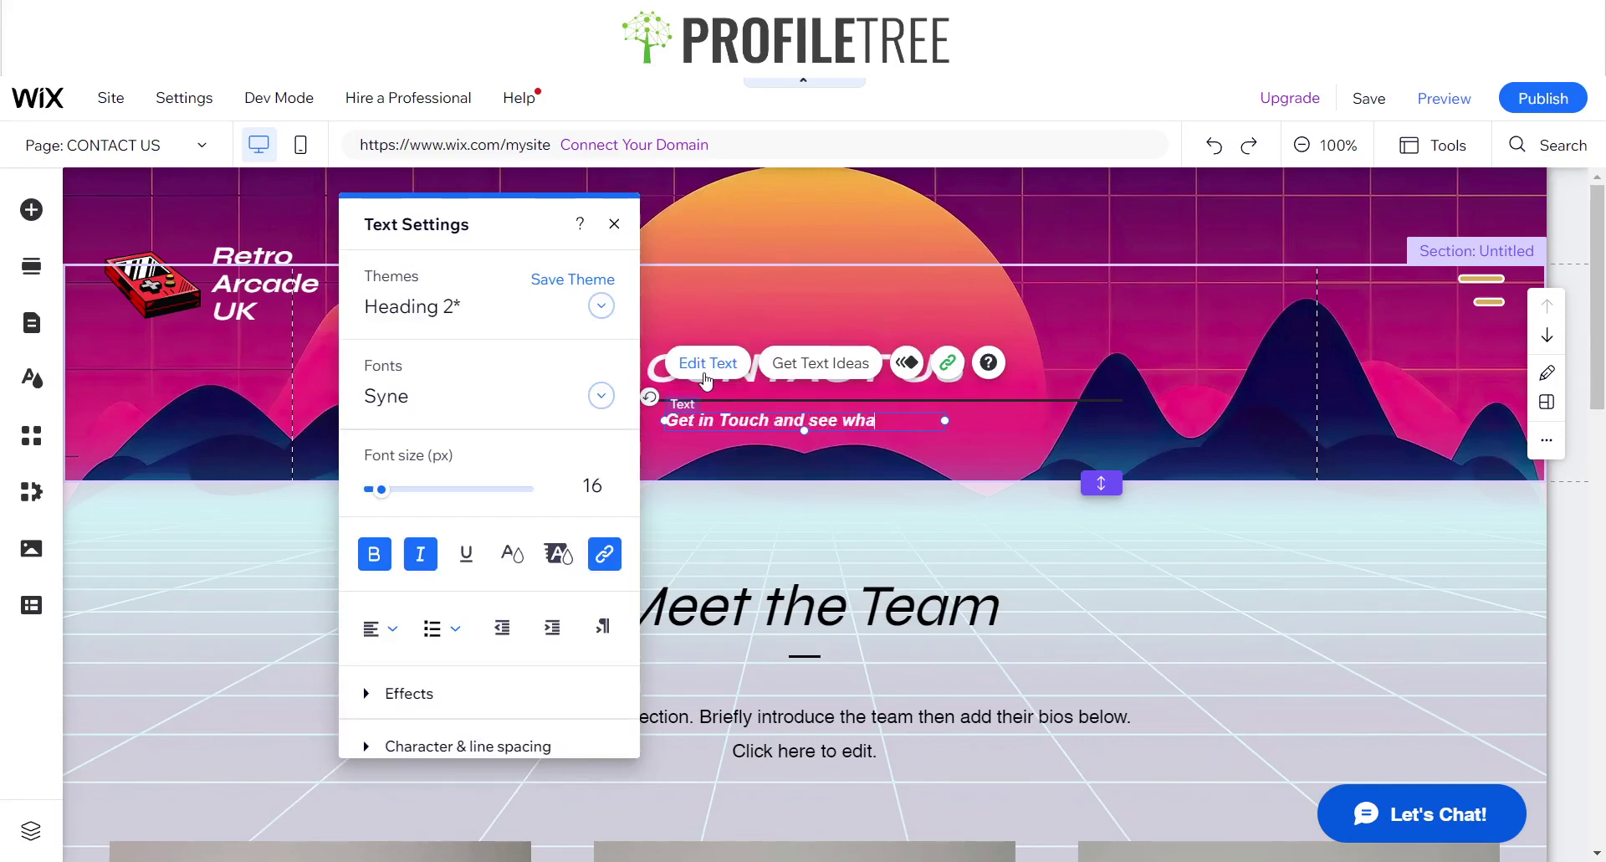
{"action": "type", "text": "ro Games awaits you"}
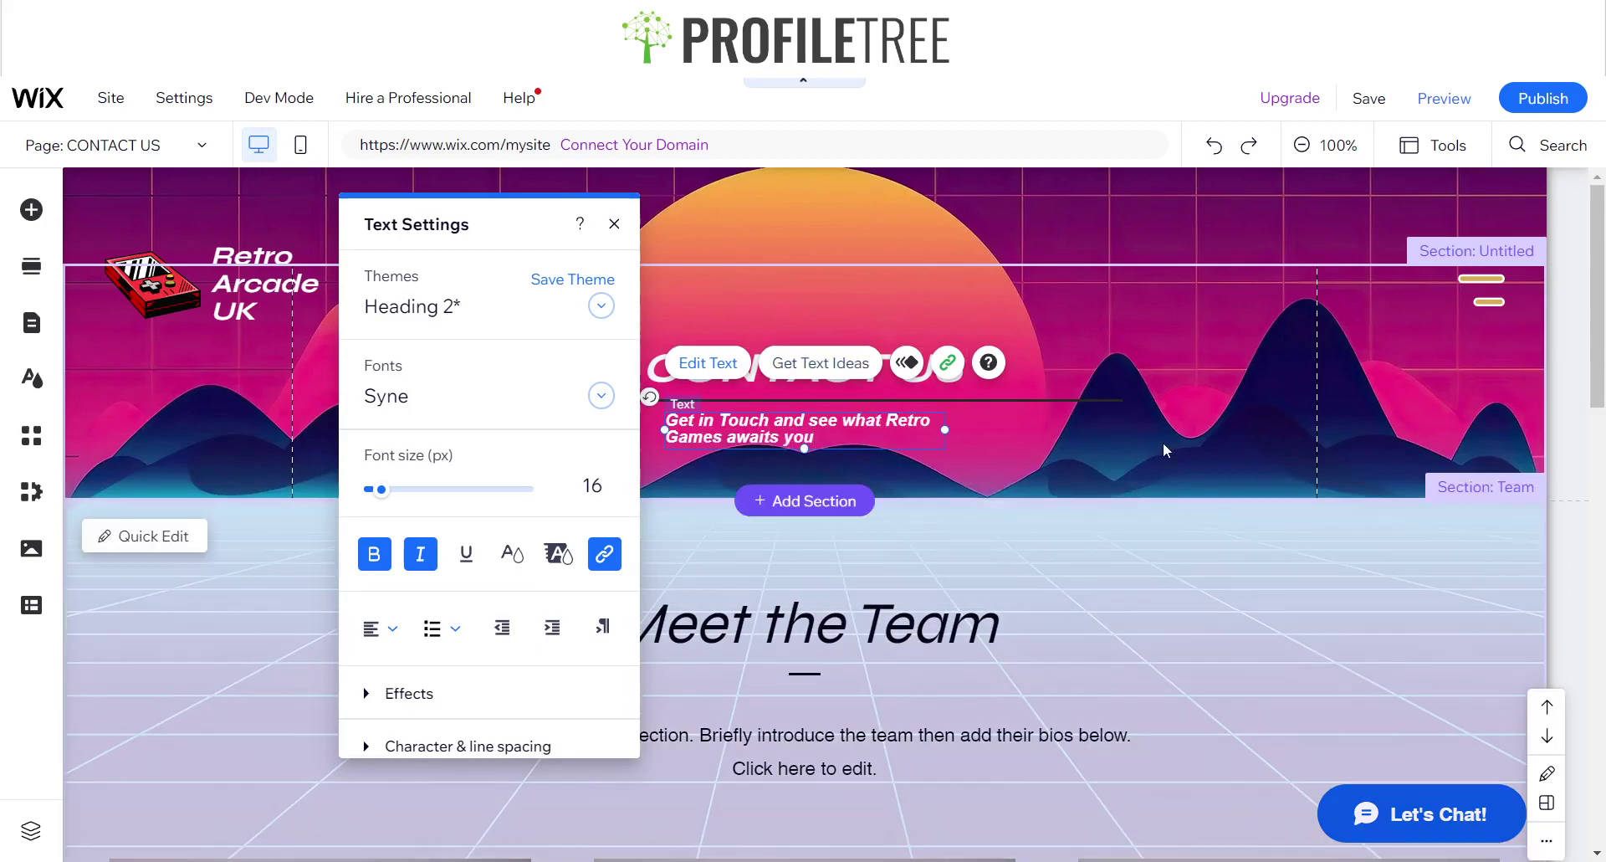
{"action": "left_click", "coordinate": [1163, 442]}
Widen the subtitle's text box so the sentence fits on one line and centre it under the divider.
{"action": "left_click", "coordinate": [938, 428]}
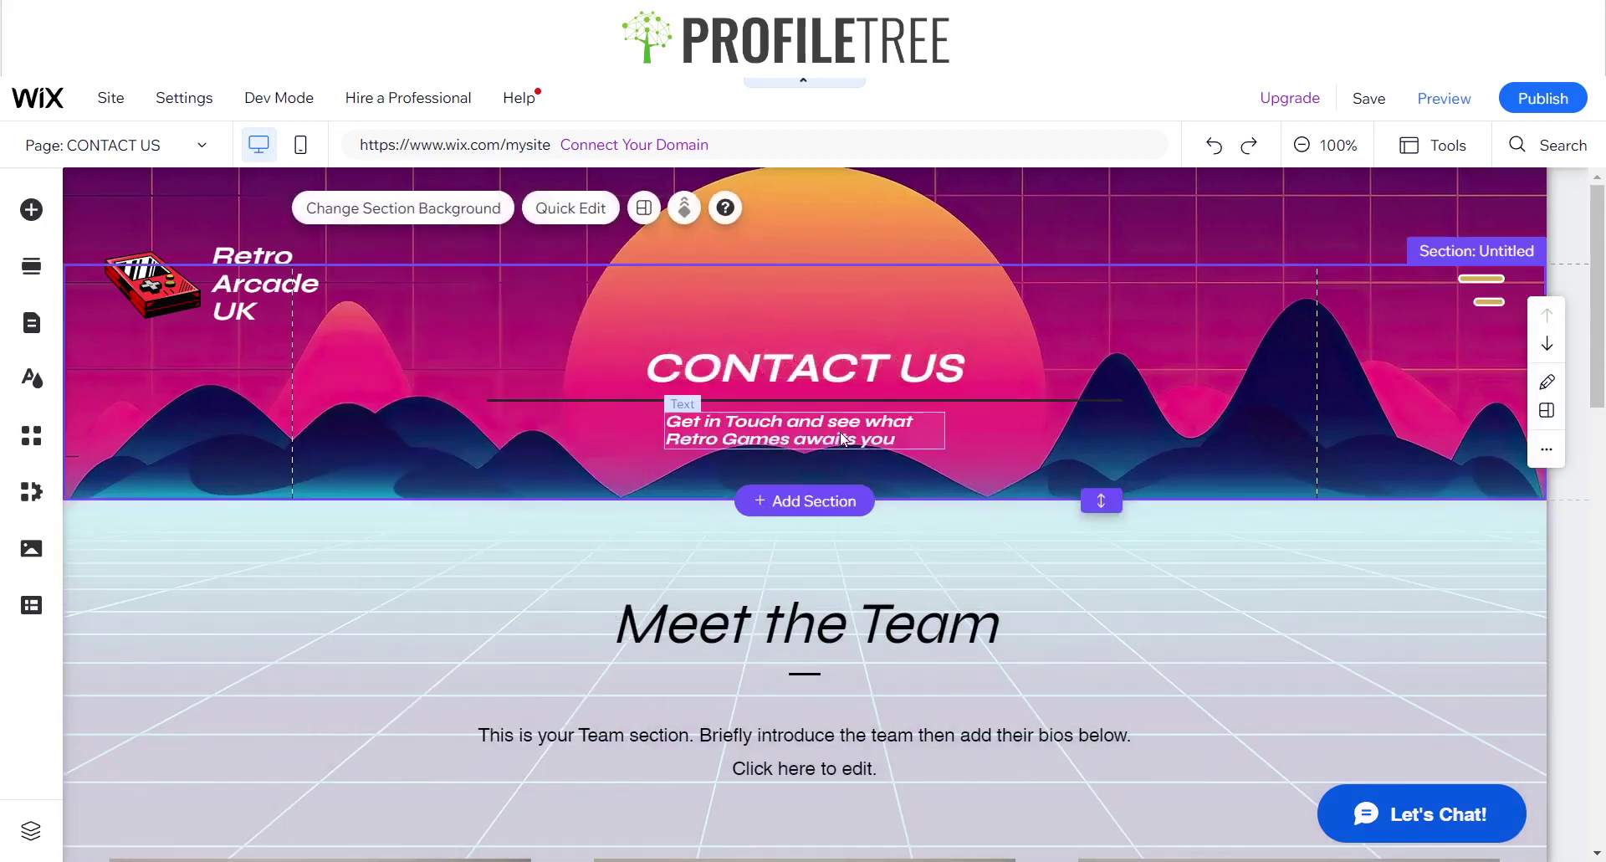
{"action": "left_click_drag", "start_coordinate": [945, 429], "coordinate": [1128, 429]}
{"action": "left_click_drag", "start_coordinate": [665, 430], "coordinate": [624, 429]}
{"action": "left_click_drag", "start_coordinate": [736, 425], "coordinate": [694, 422]}
{"action": "left_click", "coordinate": [1177, 333]}
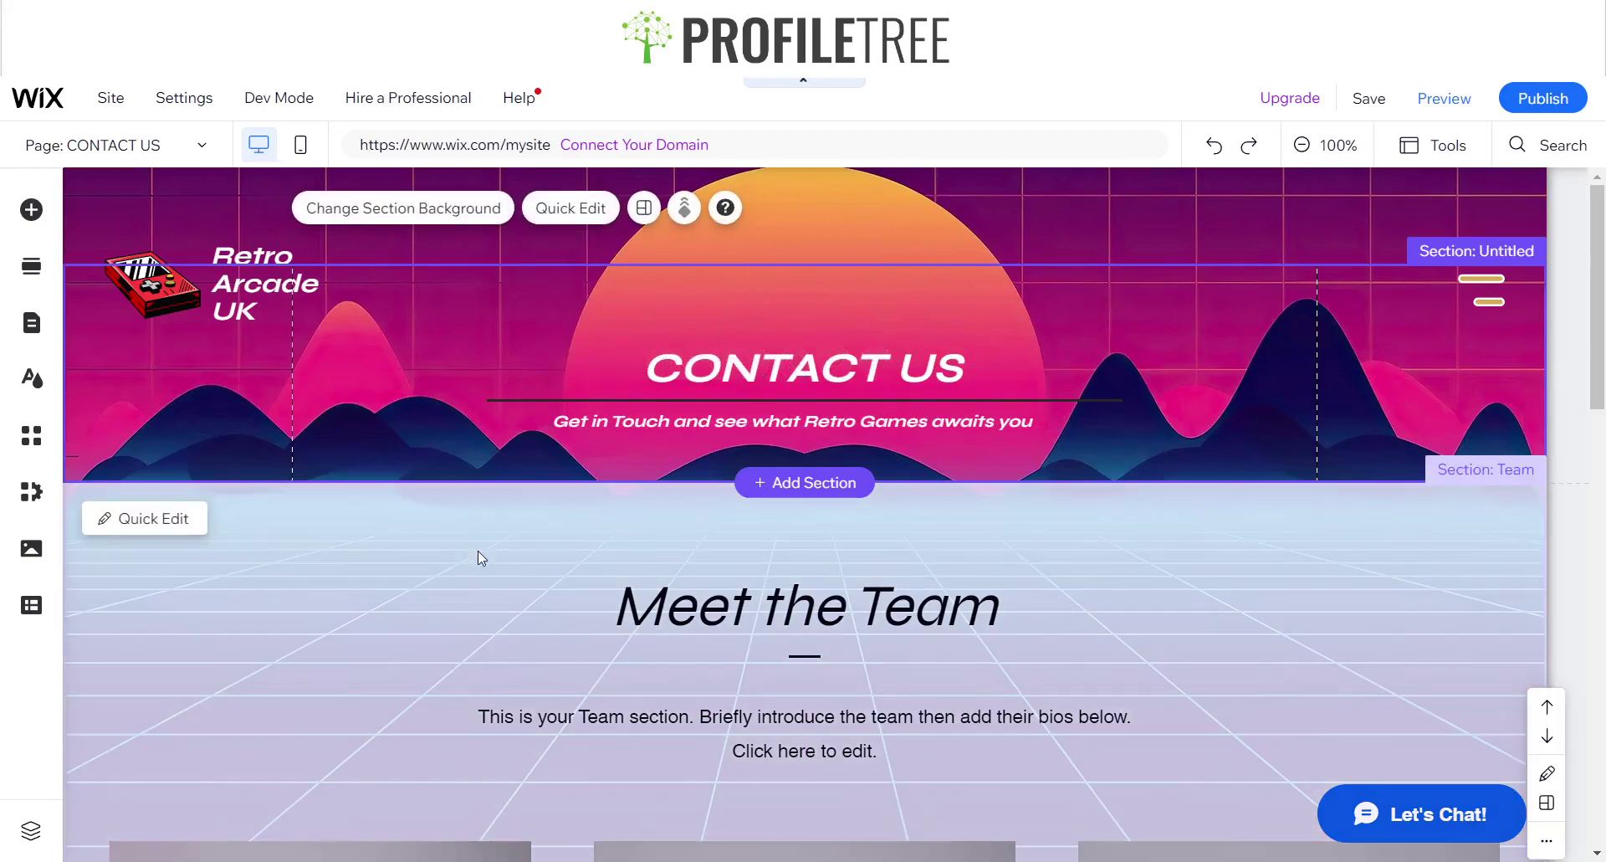
Delete the Meet the Team section from the CONTACT US page.
{"action": "left_click", "coordinate": [473, 542]}
{"action": "scroll", "coordinate": [441, 500], "scroll_direction": "down", "scroll_amount": 1}
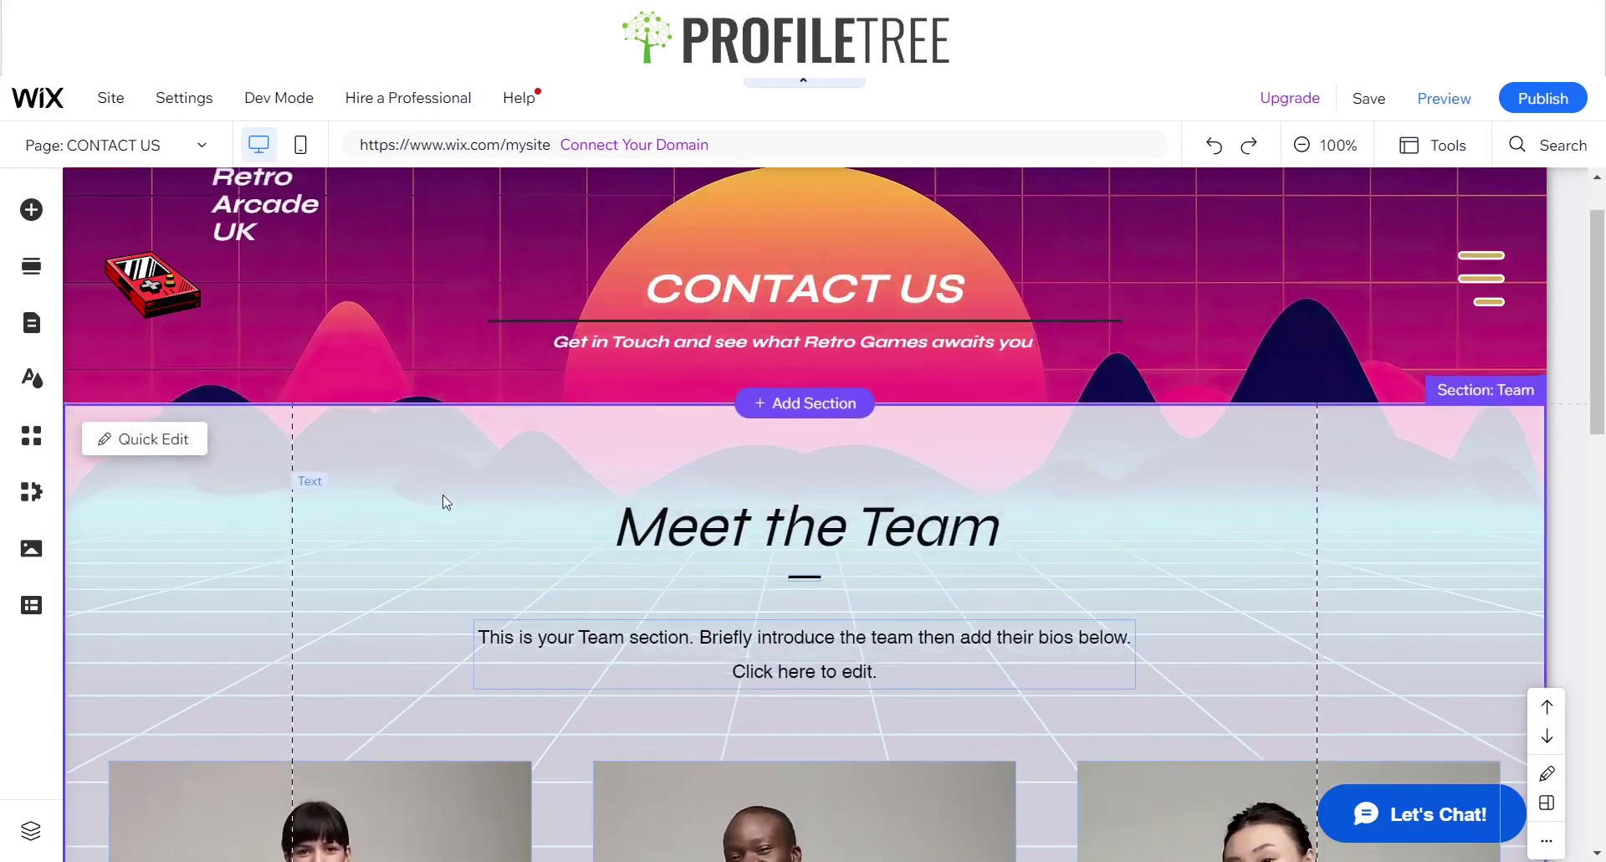
{"action": "scroll", "coordinate": [505, 326], "scroll_direction": "up", "scroll_amount": 1}
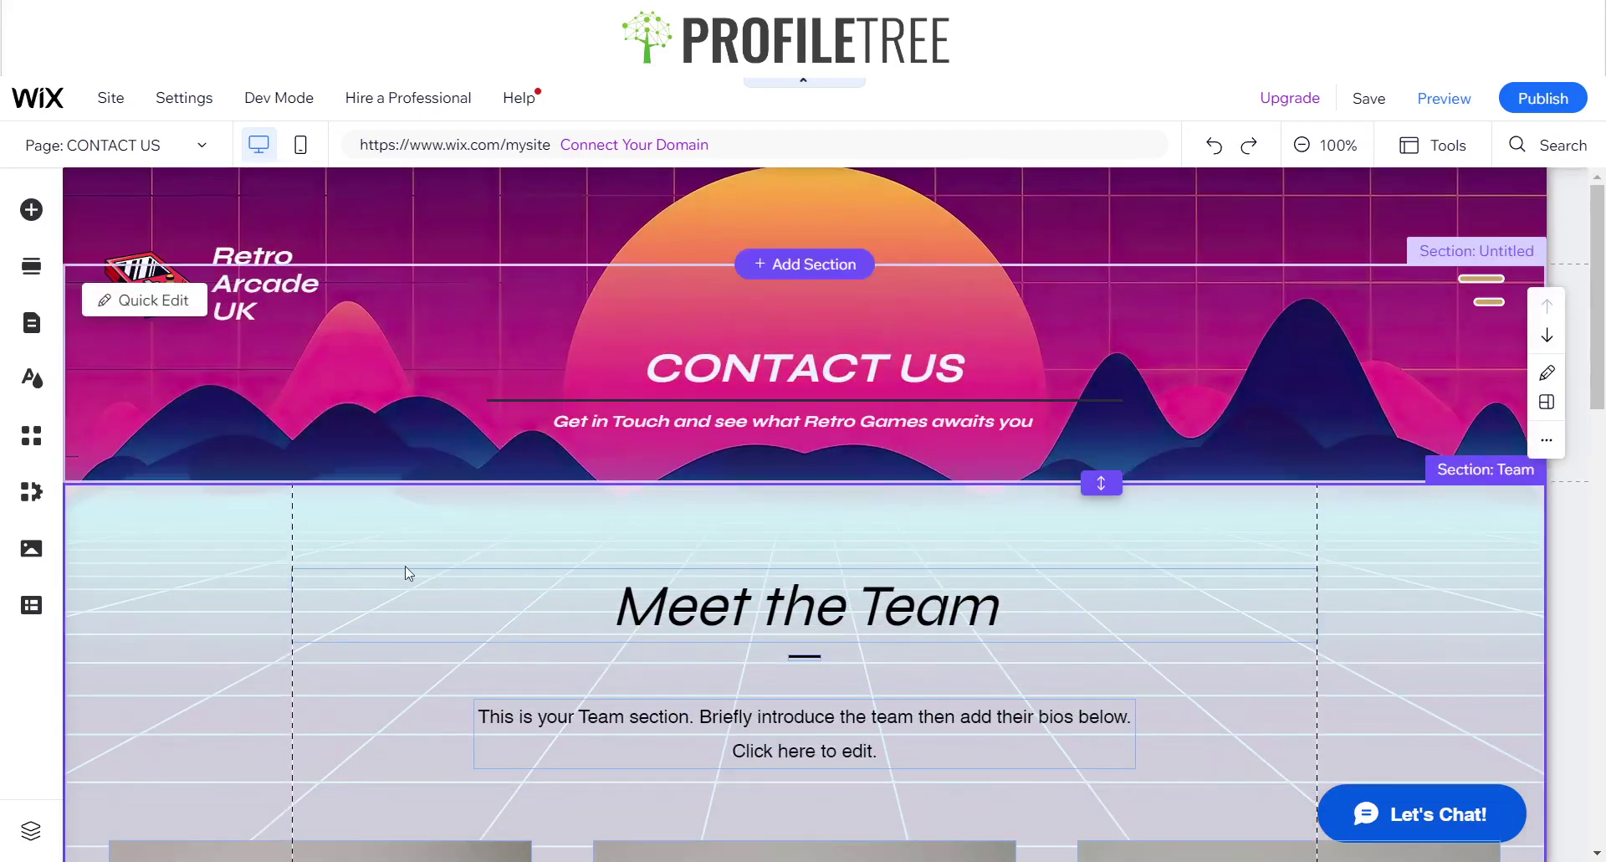
{"action": "scroll", "coordinate": [670, 579], "scroll_direction": "down", "scroll_amount": 4}
{"action": "scroll", "coordinate": [763, 558], "scroll_direction": "up", "scroll_amount": 2}
{"action": "scroll", "coordinate": [763, 559], "scroll_direction": "up", "scroll_amount": 2}
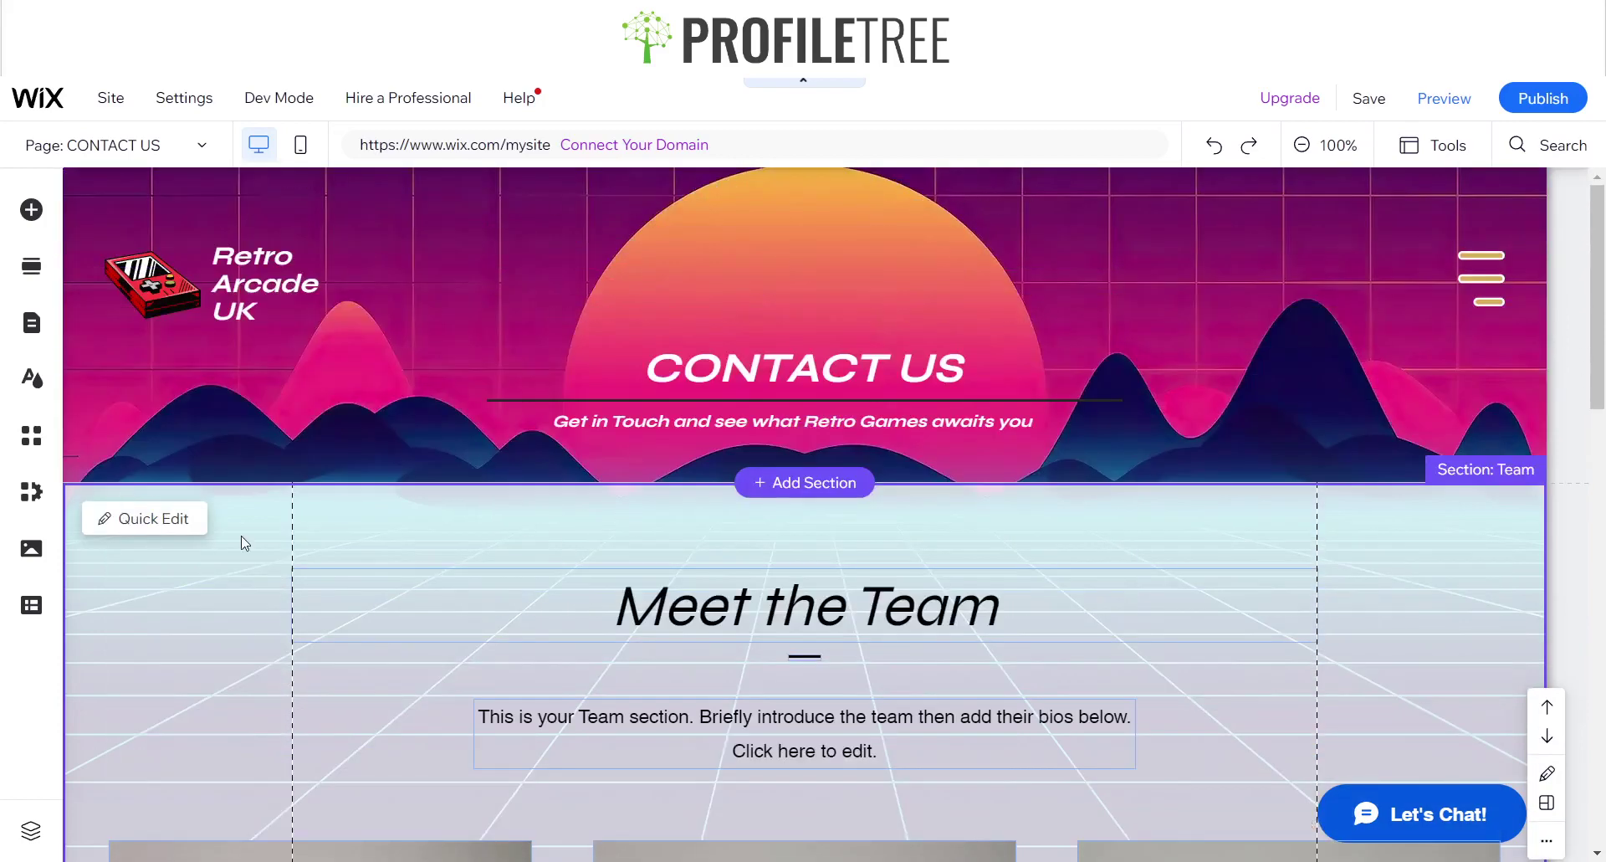
{"action": "left_click", "coordinate": [256, 569]}
{"action": "right_click", "coordinate": [253, 569]}
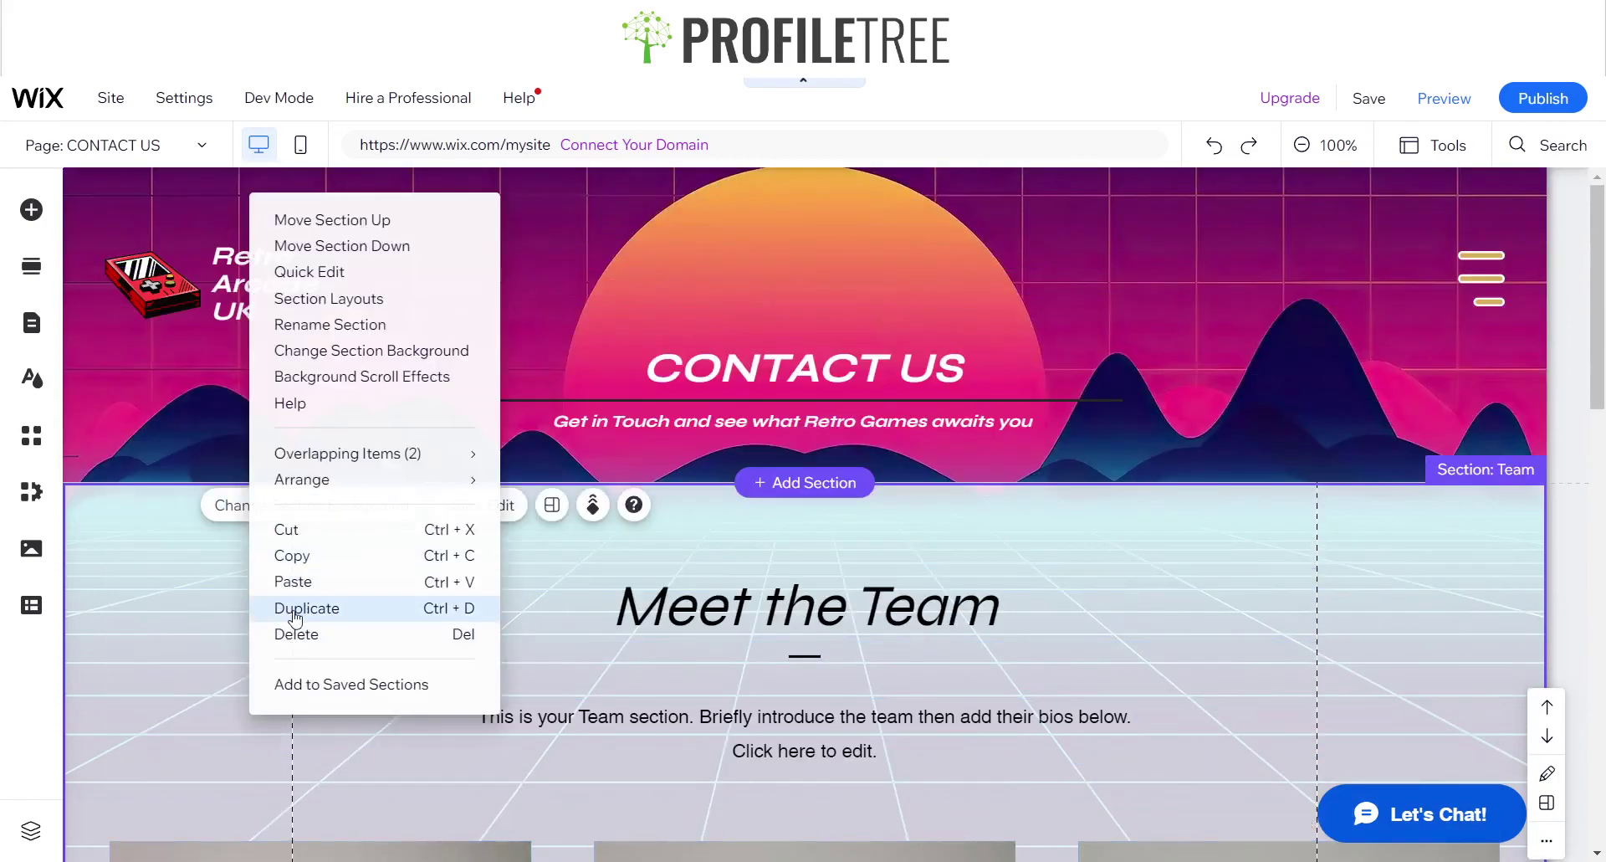
{"action": "left_click", "coordinate": [464, 633]}
Review the remaining Our Story section and browse the ready-made Contact section designs.
{"action": "scroll", "coordinate": [438, 584], "scroll_direction": "down", "scroll_amount": 2}
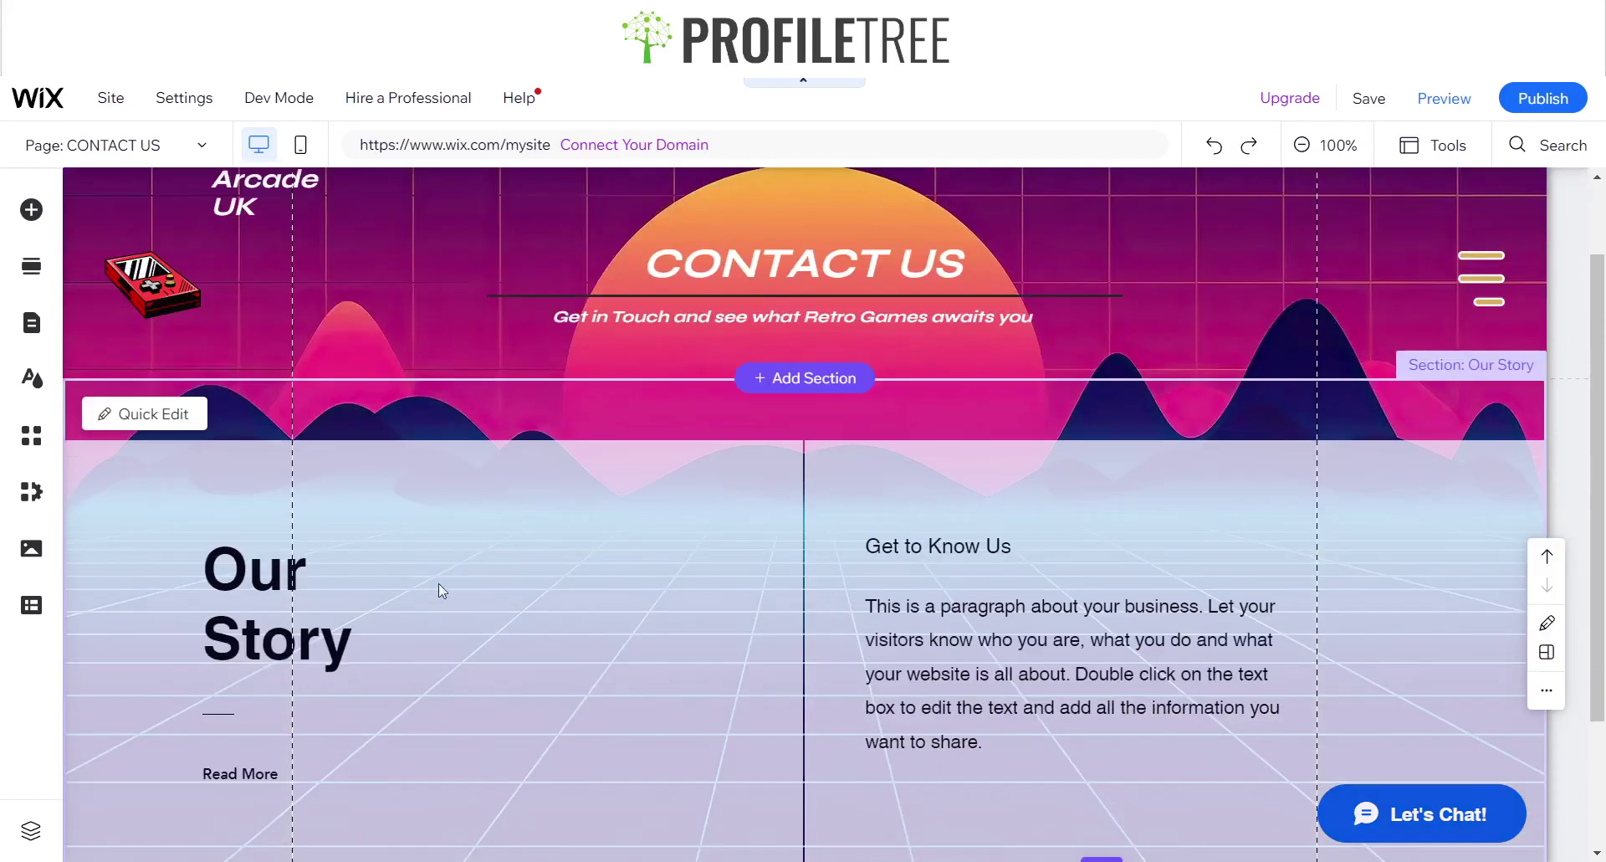
{"action": "left_click", "coordinate": [491, 545]}
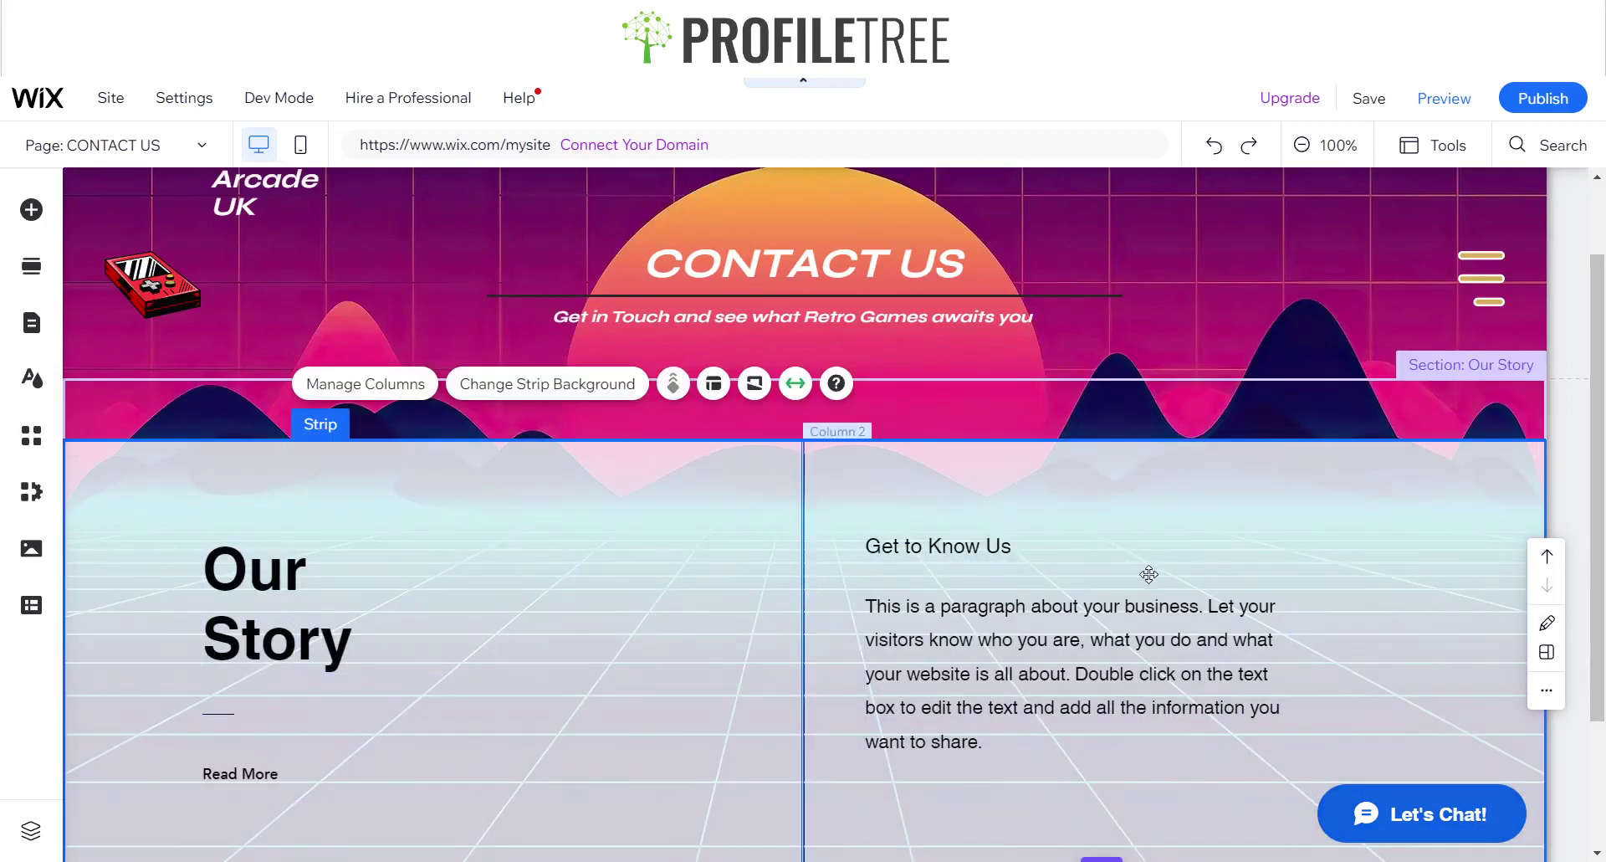
{"action": "scroll", "coordinate": [722, 690], "scroll_direction": "up", "scroll_amount": 2}
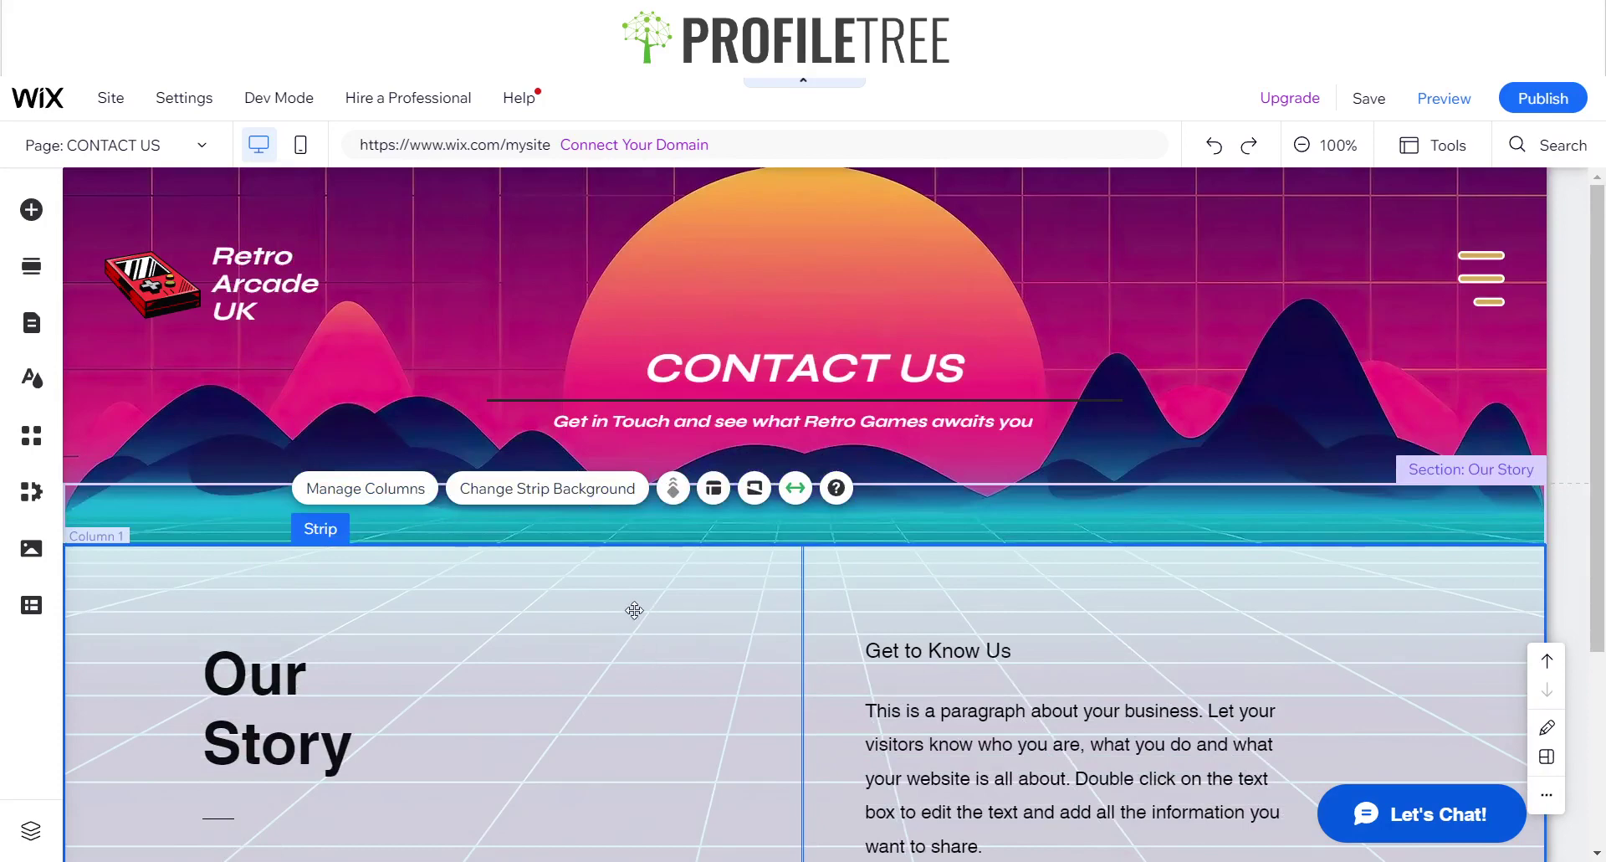
{"action": "scroll", "coordinate": [634, 610], "scroll_direction": "down", "scroll_amount": 3}
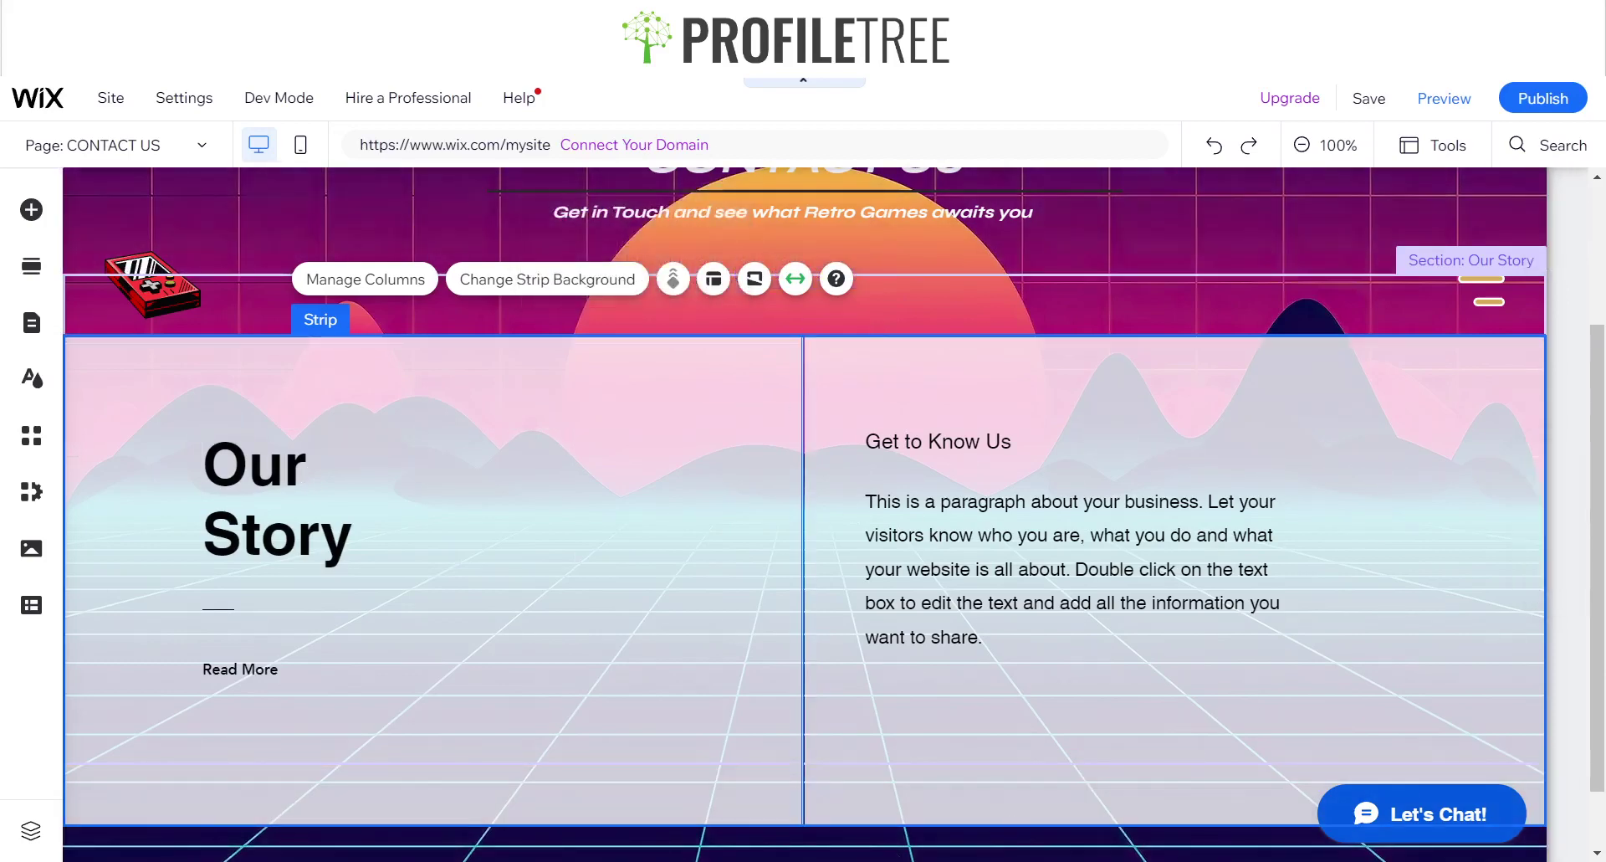
{"action": "left_click", "coordinate": [31, 266]}
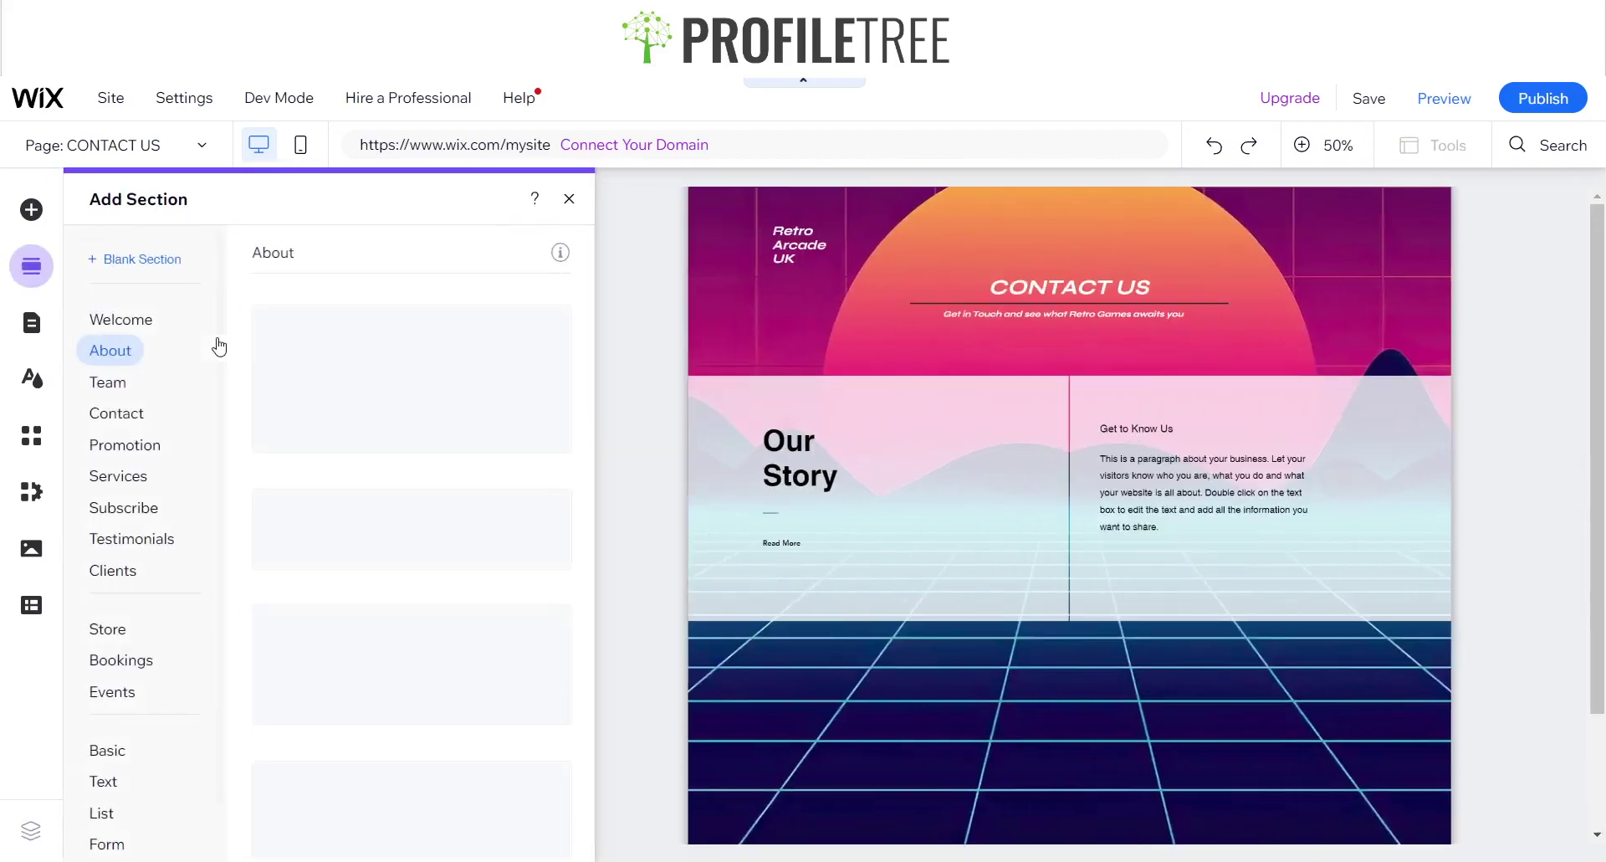
{"action": "left_click", "coordinate": [118, 425]}
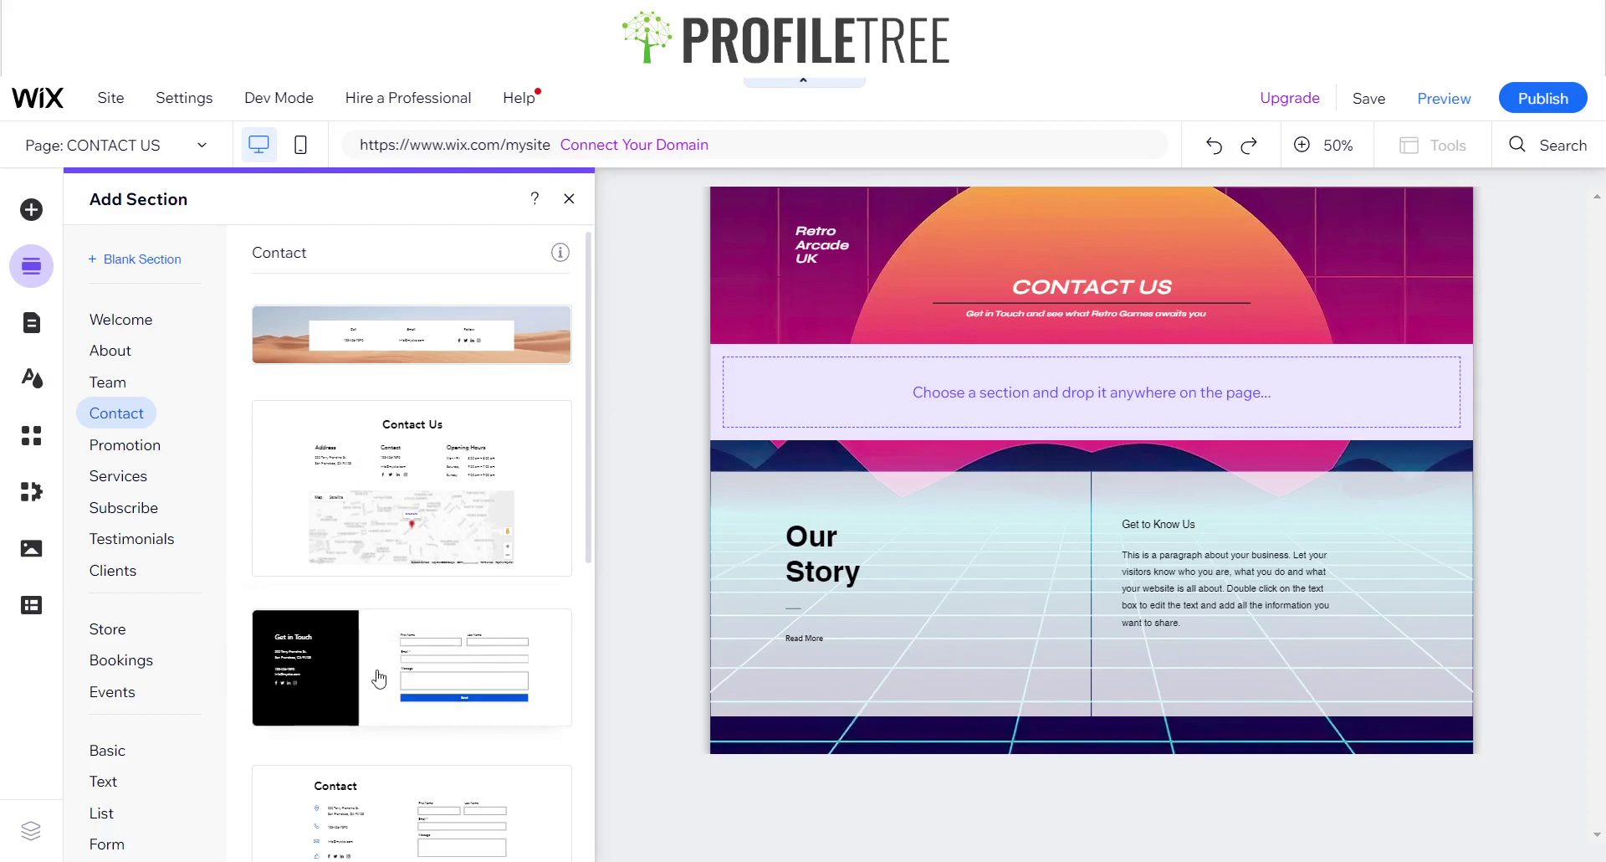
{"action": "scroll", "coordinate": [314, 679], "scroll_direction": "down", "scroll_amount": 6}
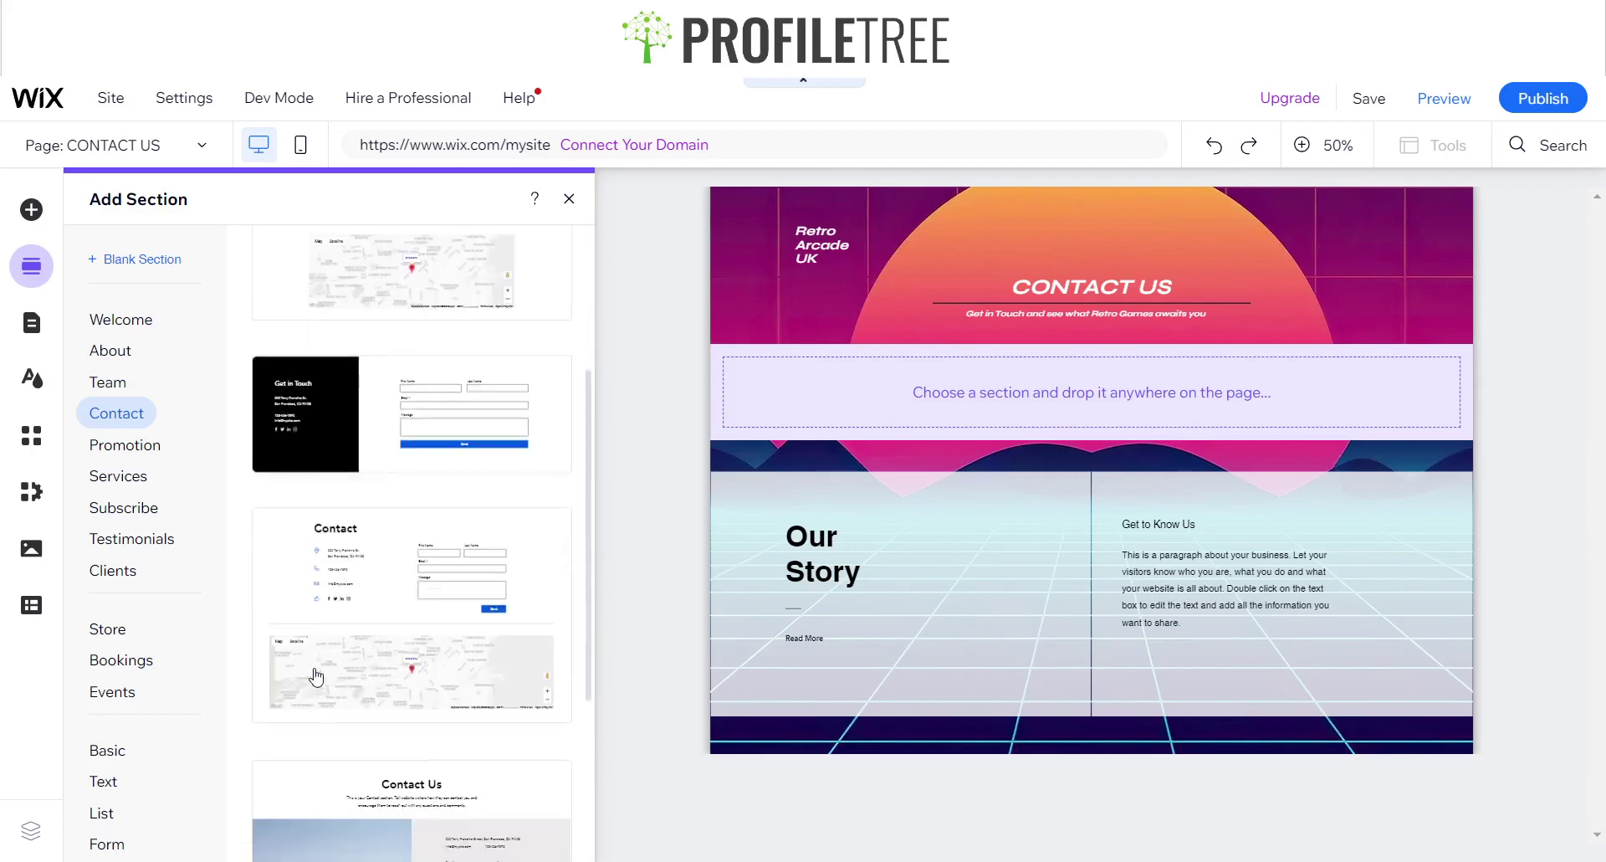
{"action": "left_click", "coordinate": [569, 199]}
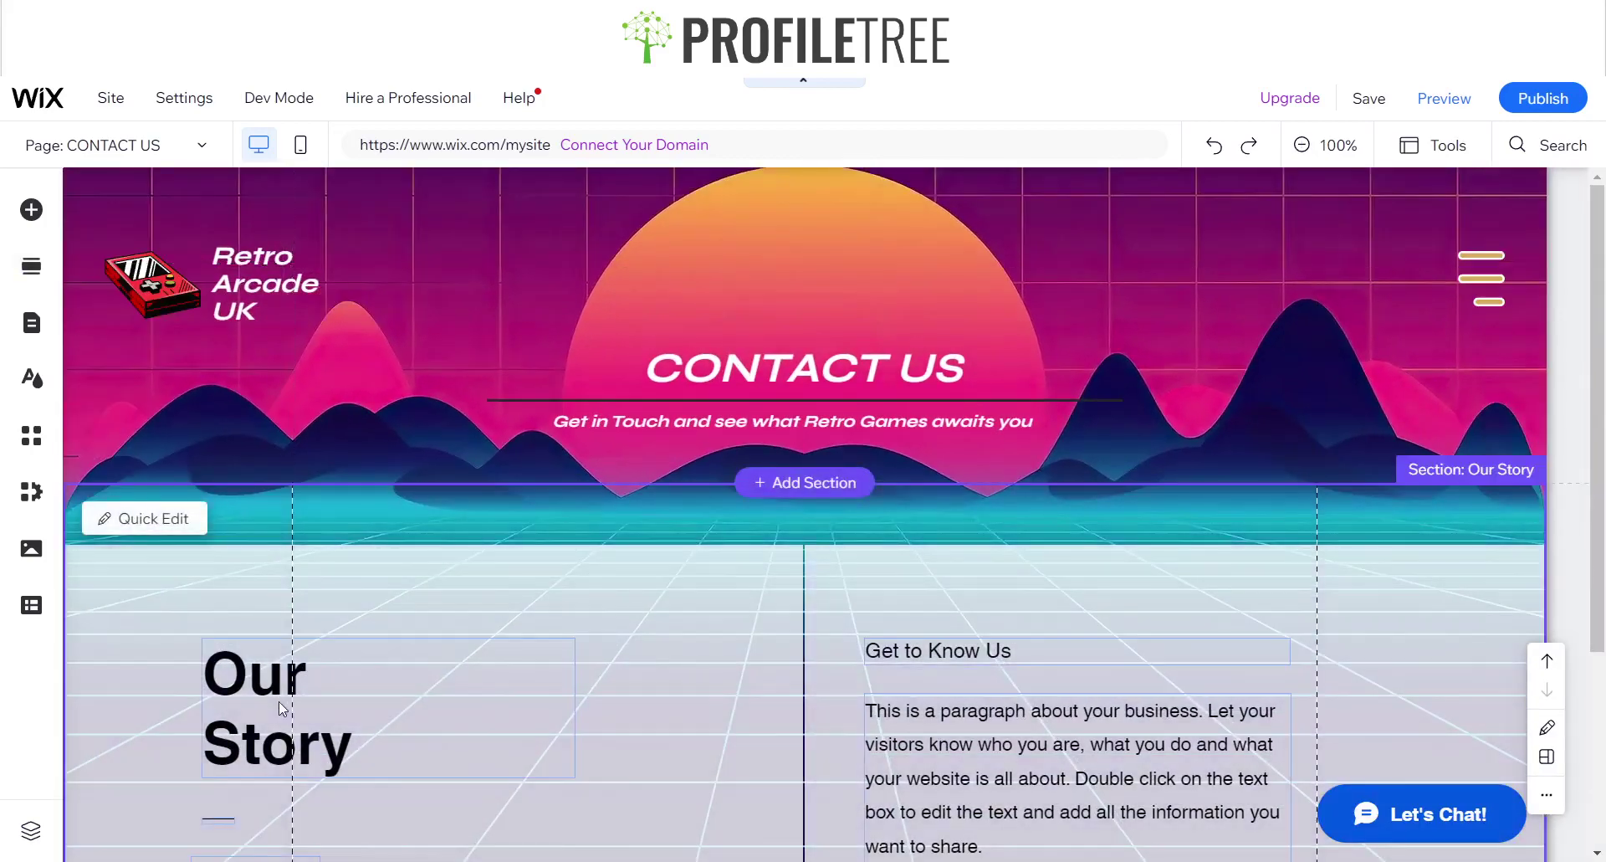
Replace the "Our Story" heading in the first column with "Get in Touch".
{"action": "left_click", "coordinate": [238, 698]}
{"action": "left_click", "coordinate": [268, 581]}
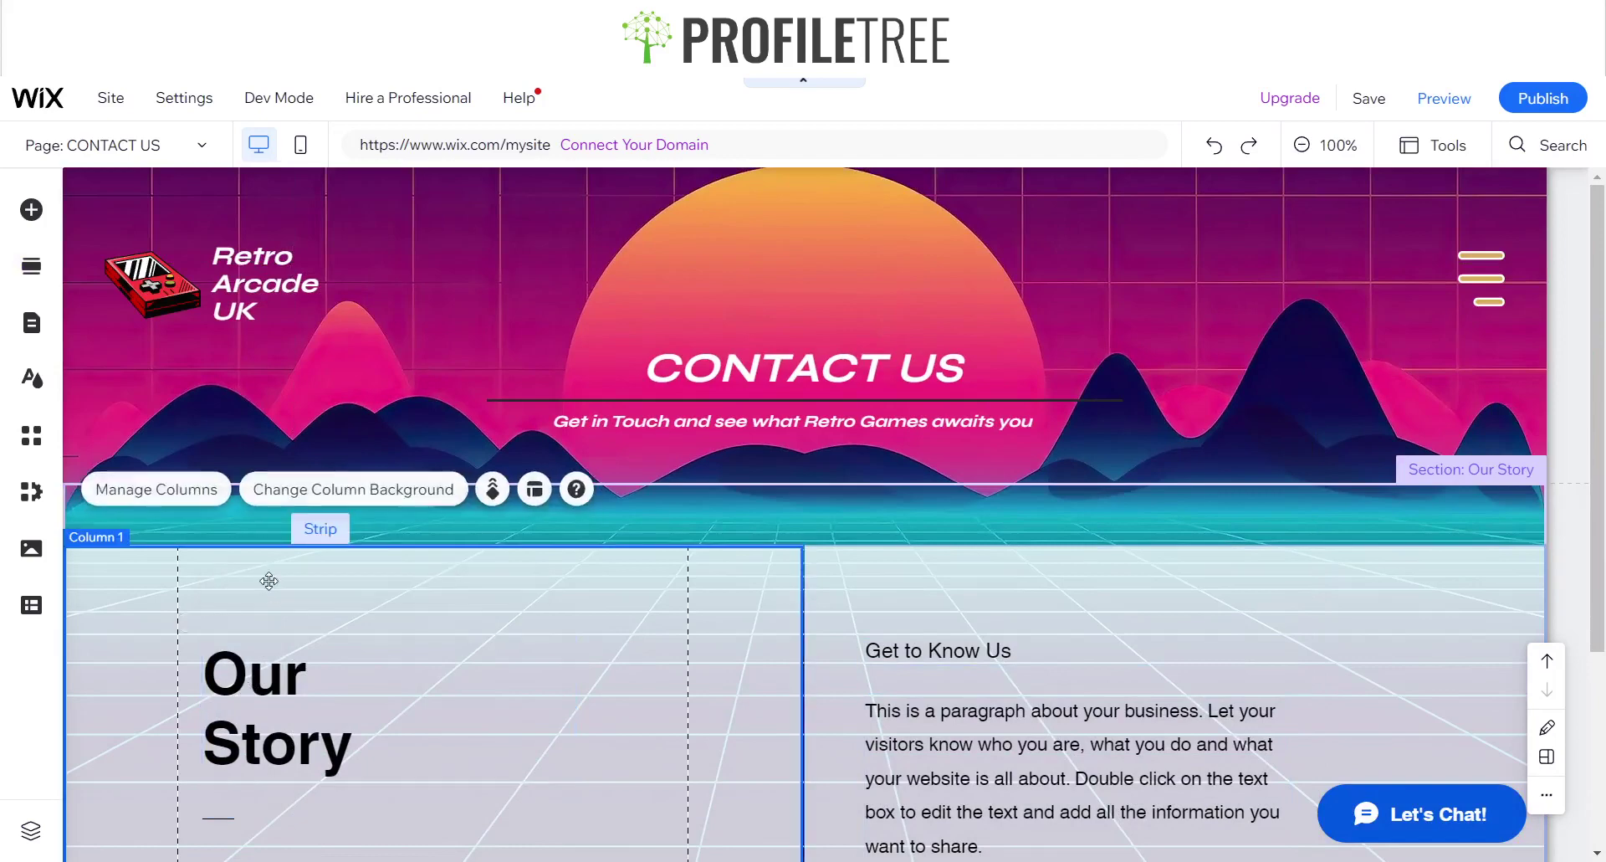
{"action": "left_click", "coordinate": [251, 676]}
{"action": "left_click", "coordinate": [249, 590]}
{"action": "type", "text": "Get"}
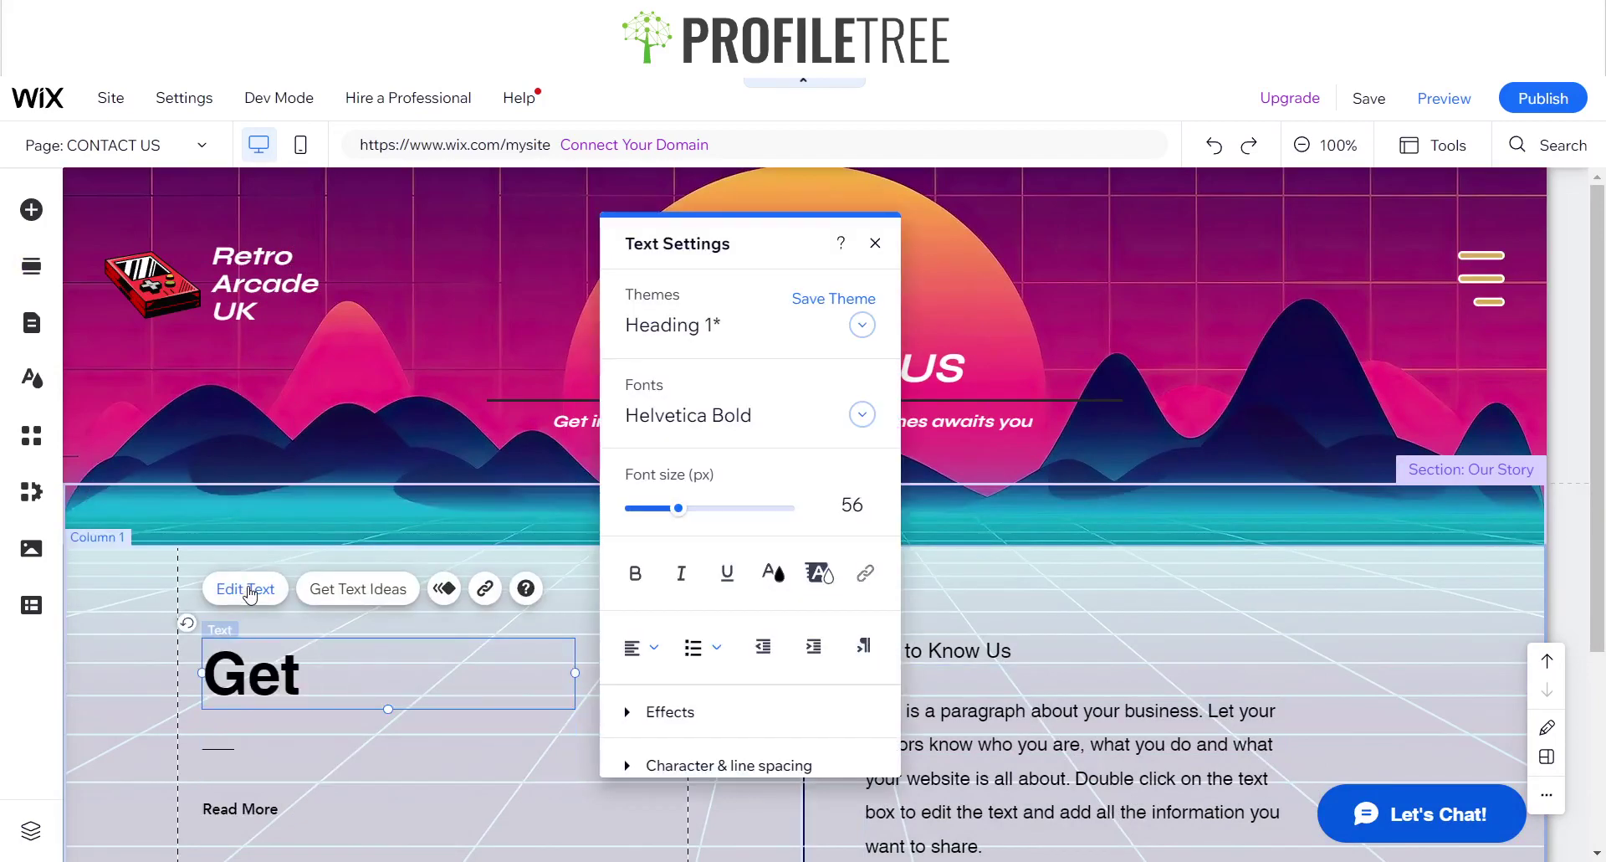
{"action": "type", "text": " in Tou"}
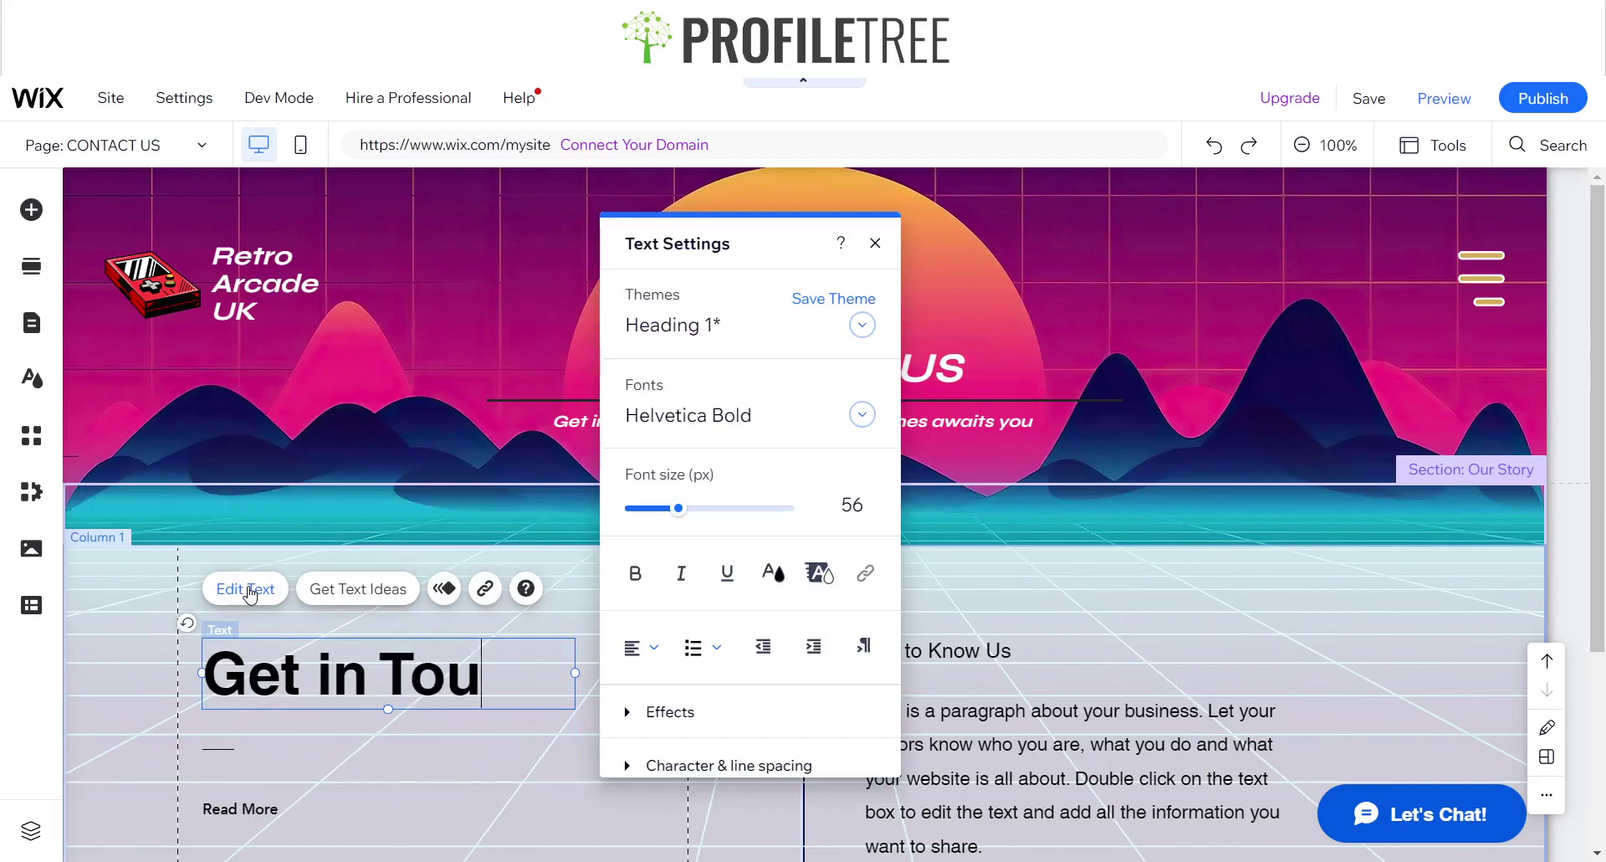
{"action": "type", "text": "ch"}
{"action": "left_click", "coordinate": [405, 781]}
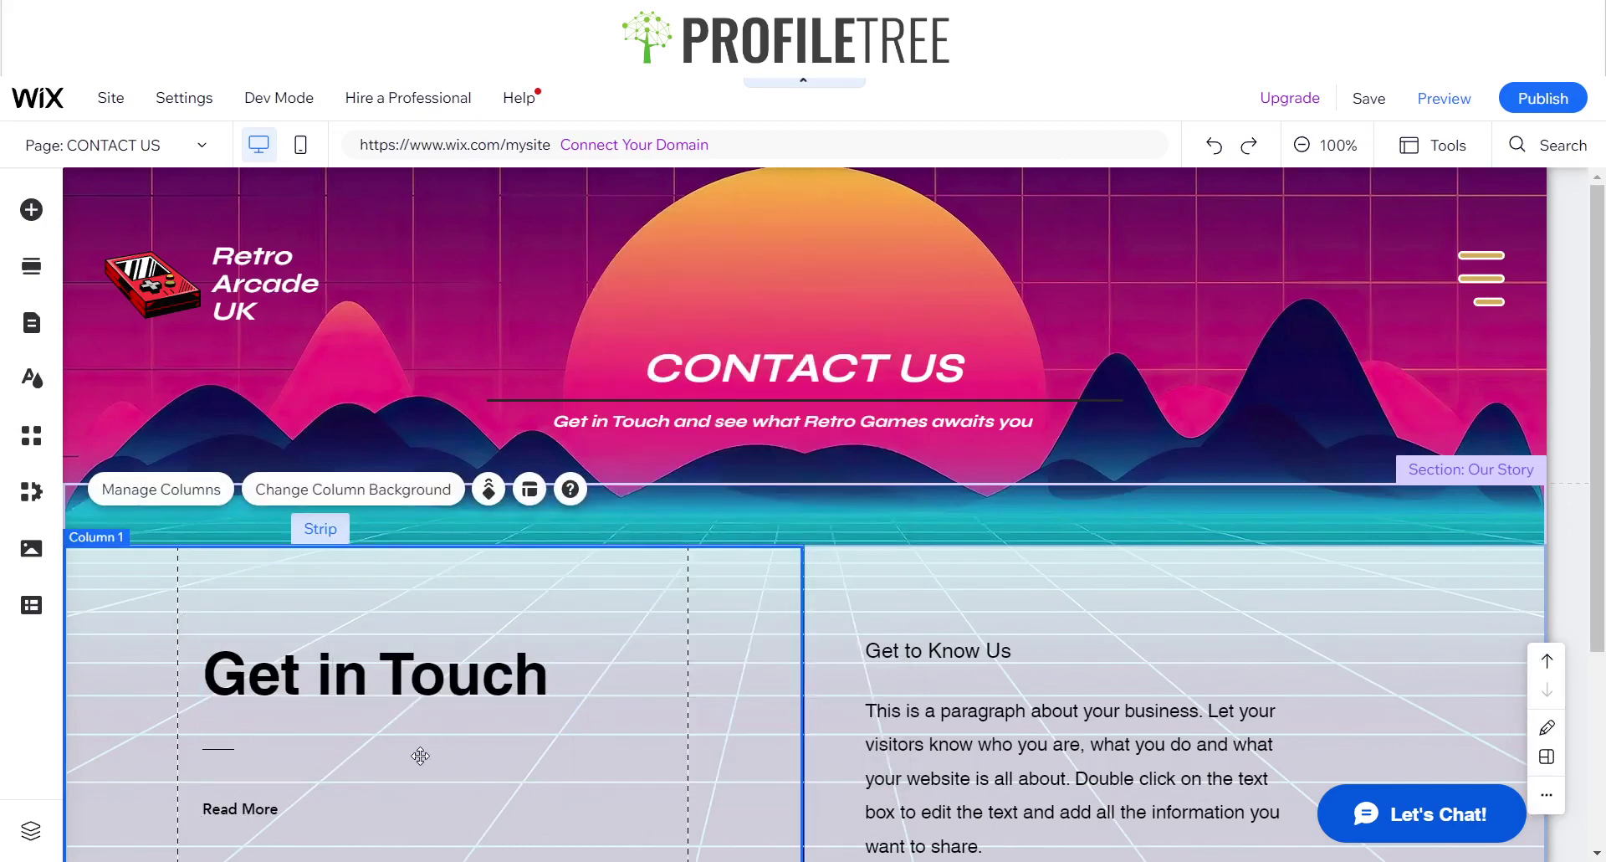
Delete the Read More button beneath the "Get in Touch" heading.
{"action": "scroll", "coordinate": [419, 753], "scroll_direction": "down", "scroll_amount": 2}
{"action": "left_click", "coordinate": [264, 709]}
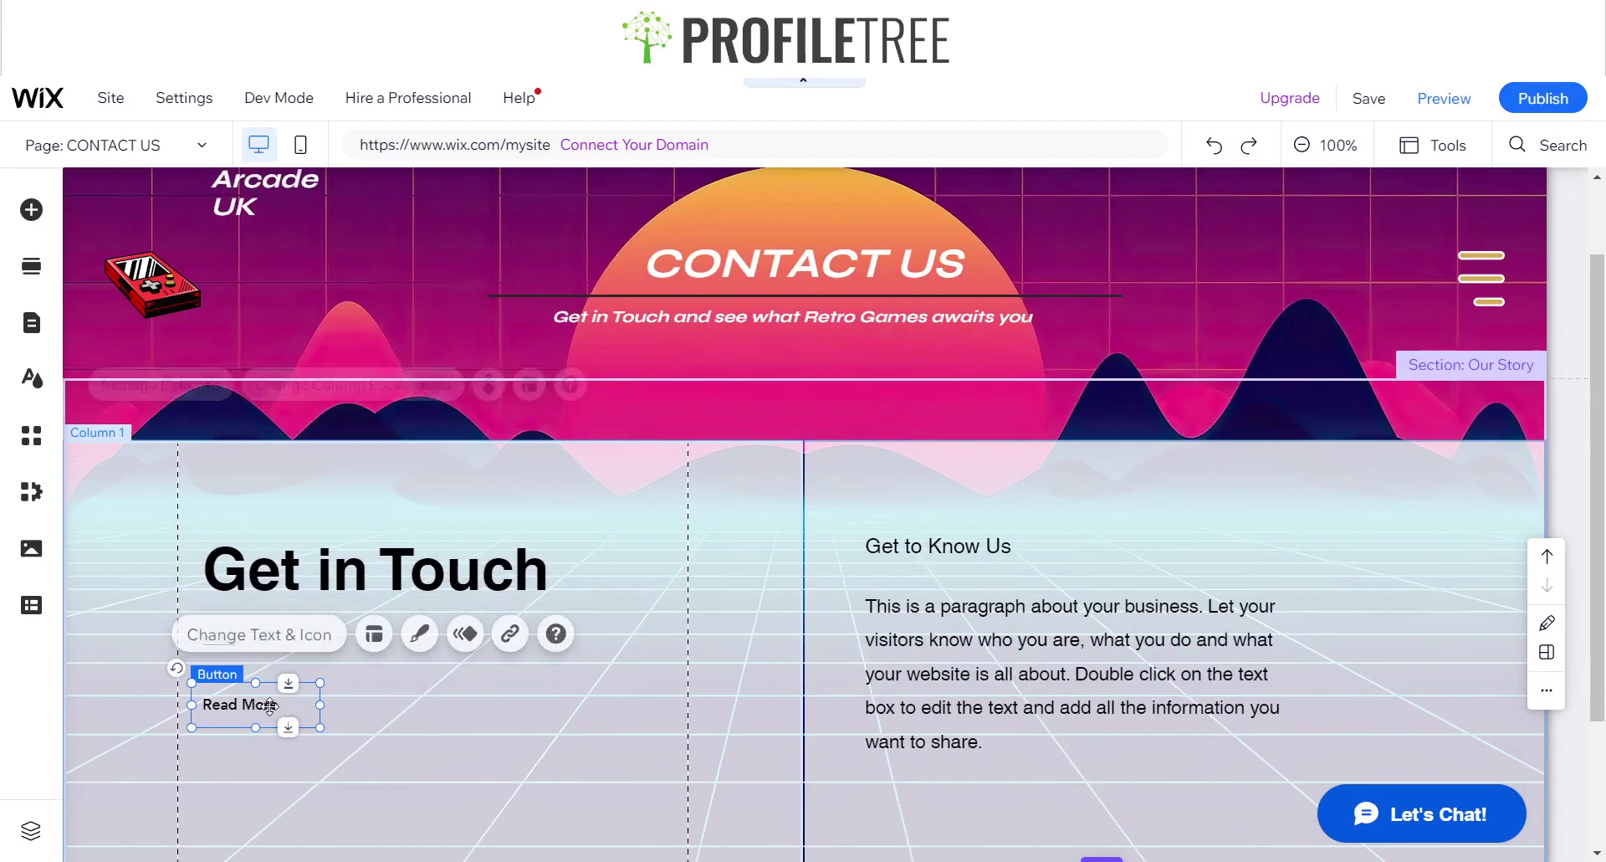
{"action": "left_click", "coordinate": [278, 641]}
{"action": "type", "text": "Why"}
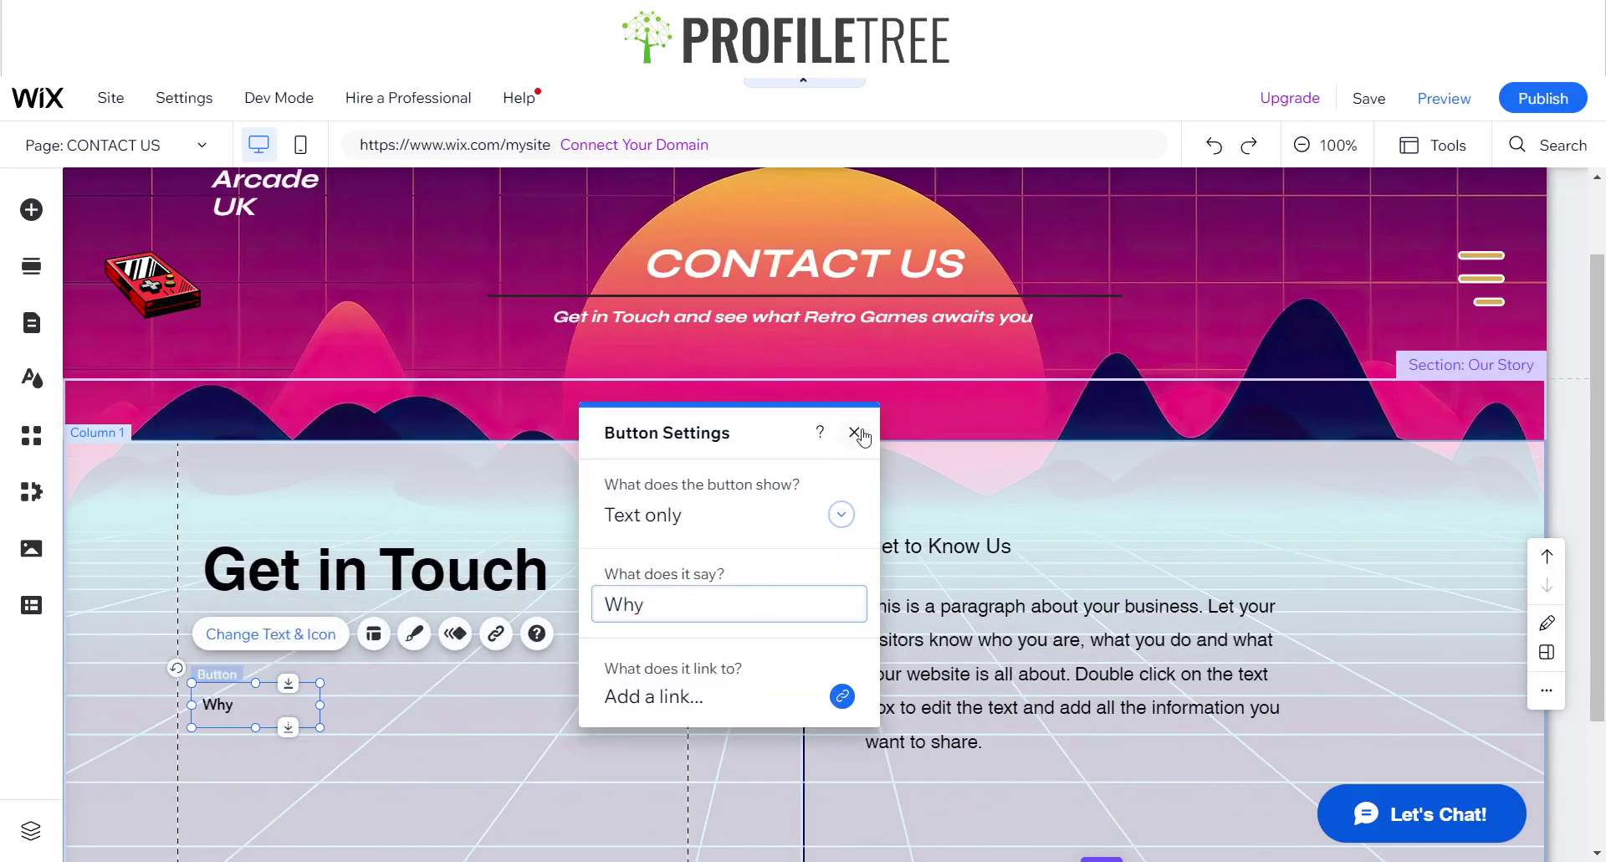
{"action": "left_click", "coordinate": [855, 432]}
{"action": "key", "text": "Delete"}
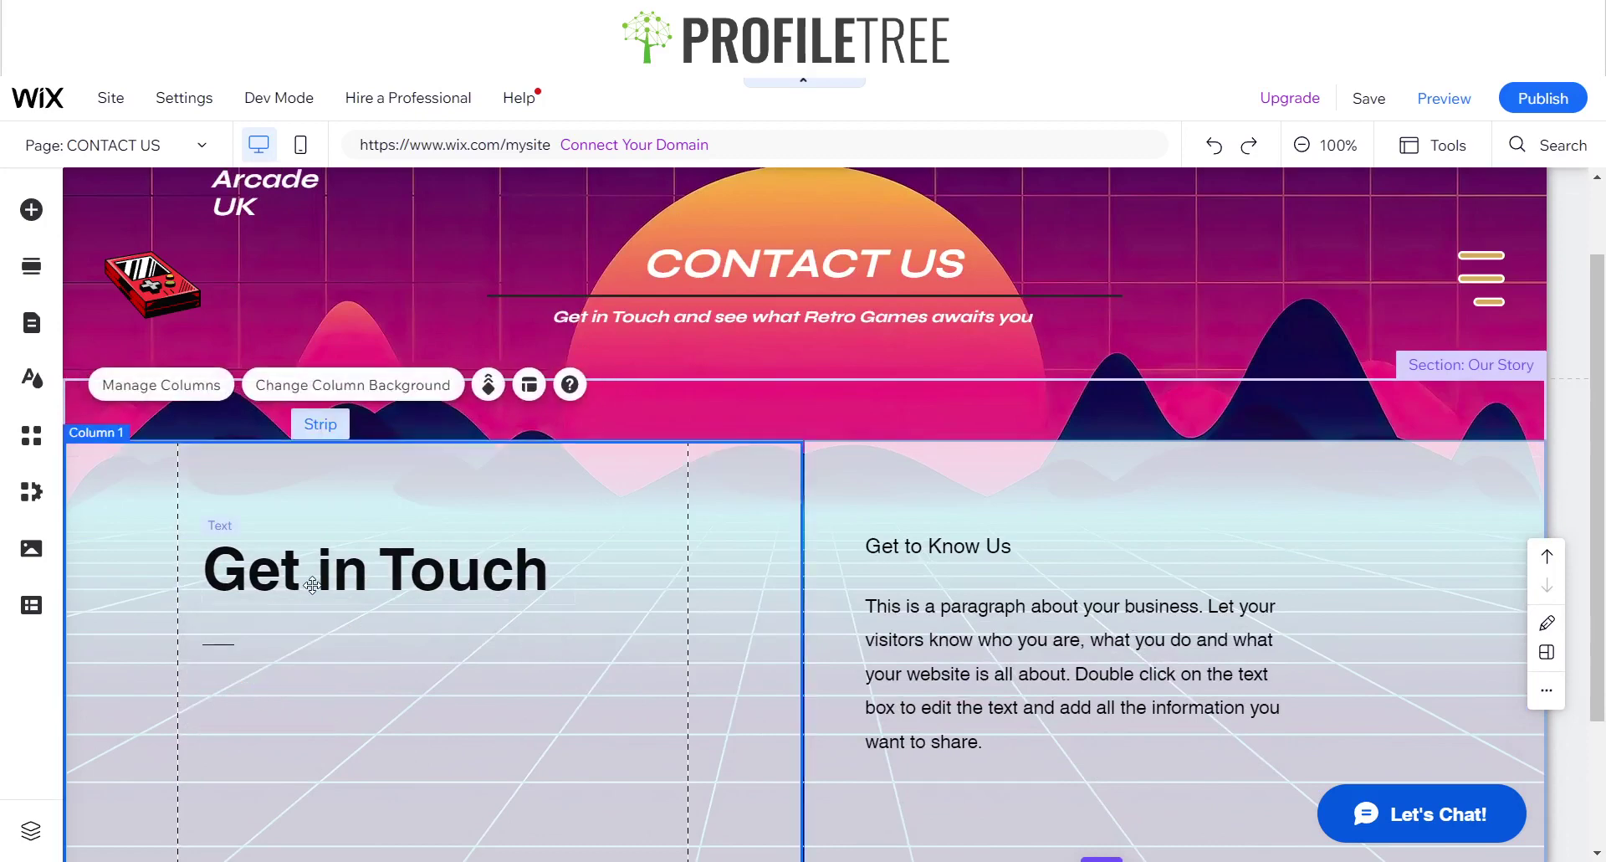
Duplicate the "Get in Touch" heading and place the copy below the short divider, aligned with the original.
{"action": "left_click", "coordinate": [323, 542]}
{"action": "key", "text": "ctrl+c"}
{"action": "left_click", "coordinate": [266, 700]}
{"action": "key", "text": "ctrl+v"}
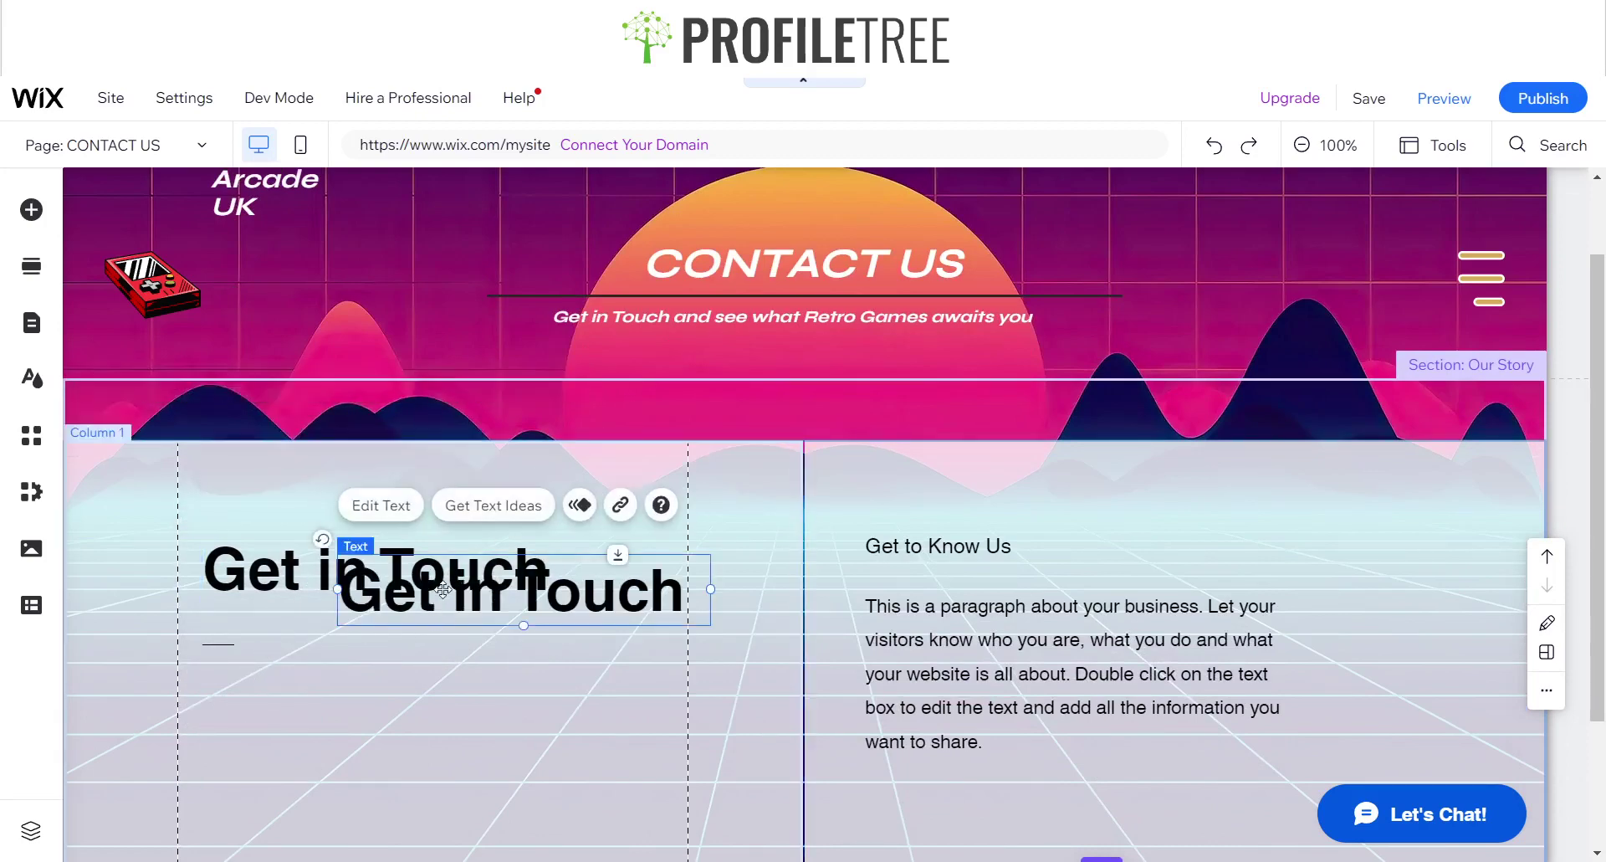
{"action": "left_click_drag", "start_coordinate": [444, 581], "coordinate": [306, 719]}
{"action": "left_click", "coordinate": [383, 518]}
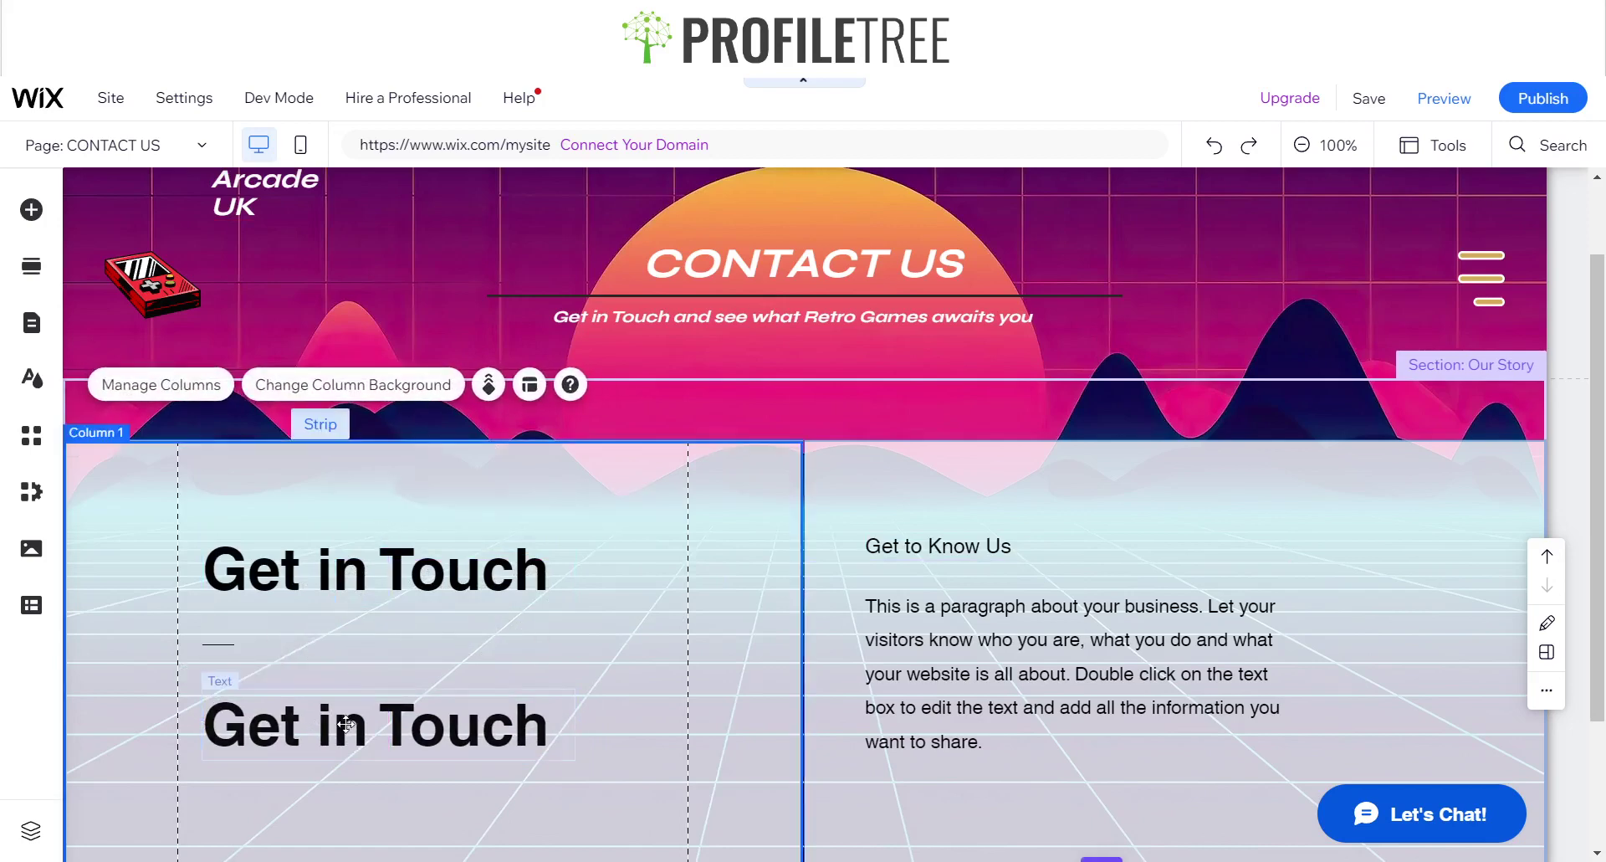
Set the font size of the duplicated "Get in Touch" text to 20 px.
{"action": "left_click", "coordinate": [285, 721]}
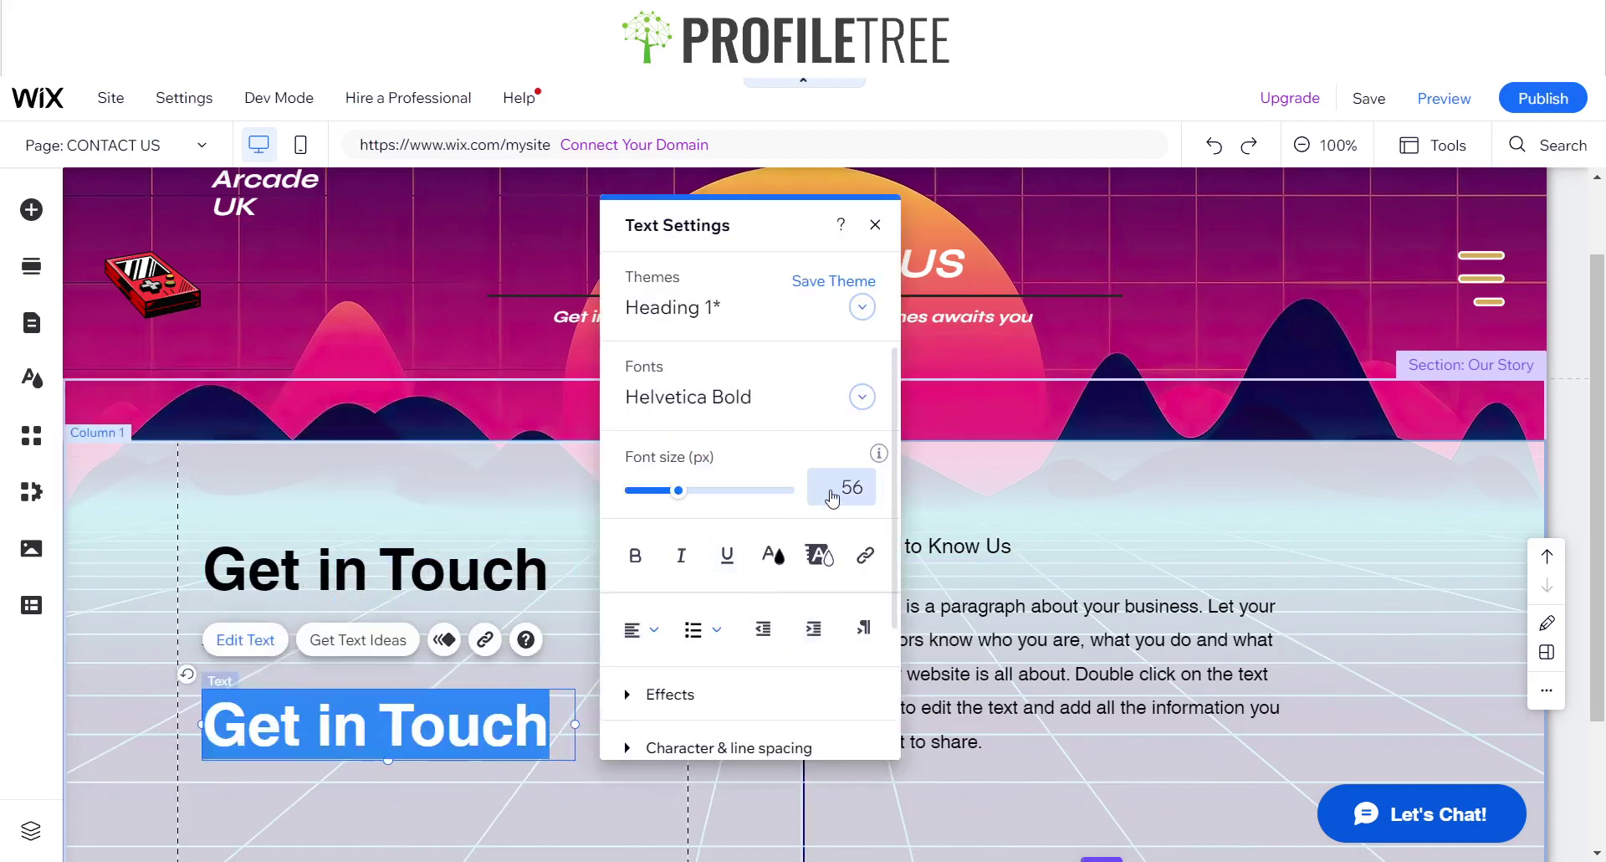
{"action": "left_click", "coordinate": [834, 490]}
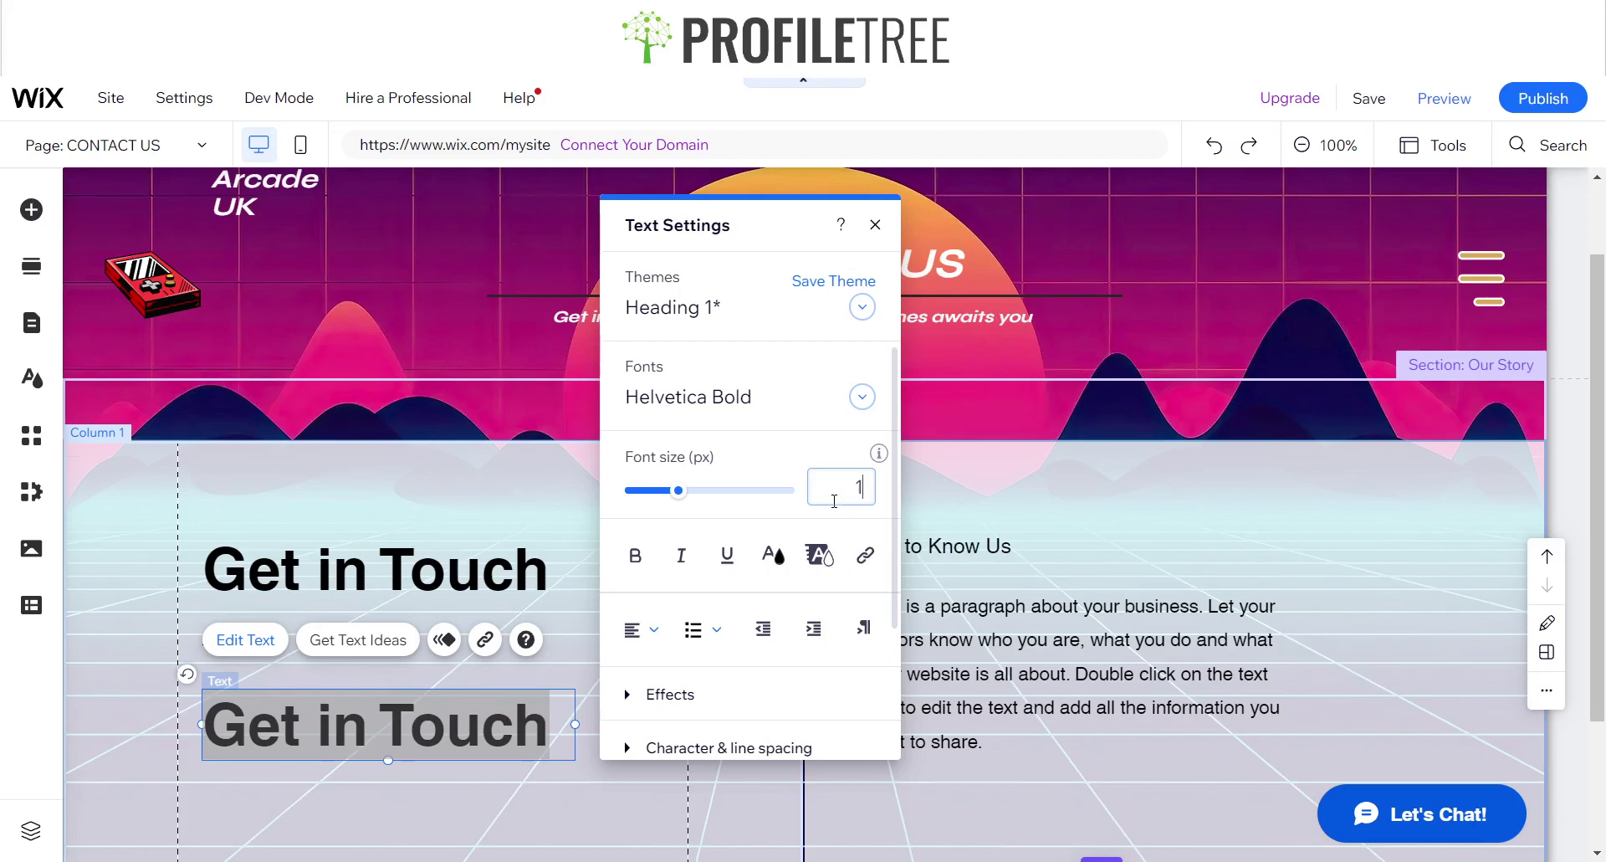
{"action": "type", "text": "20"}
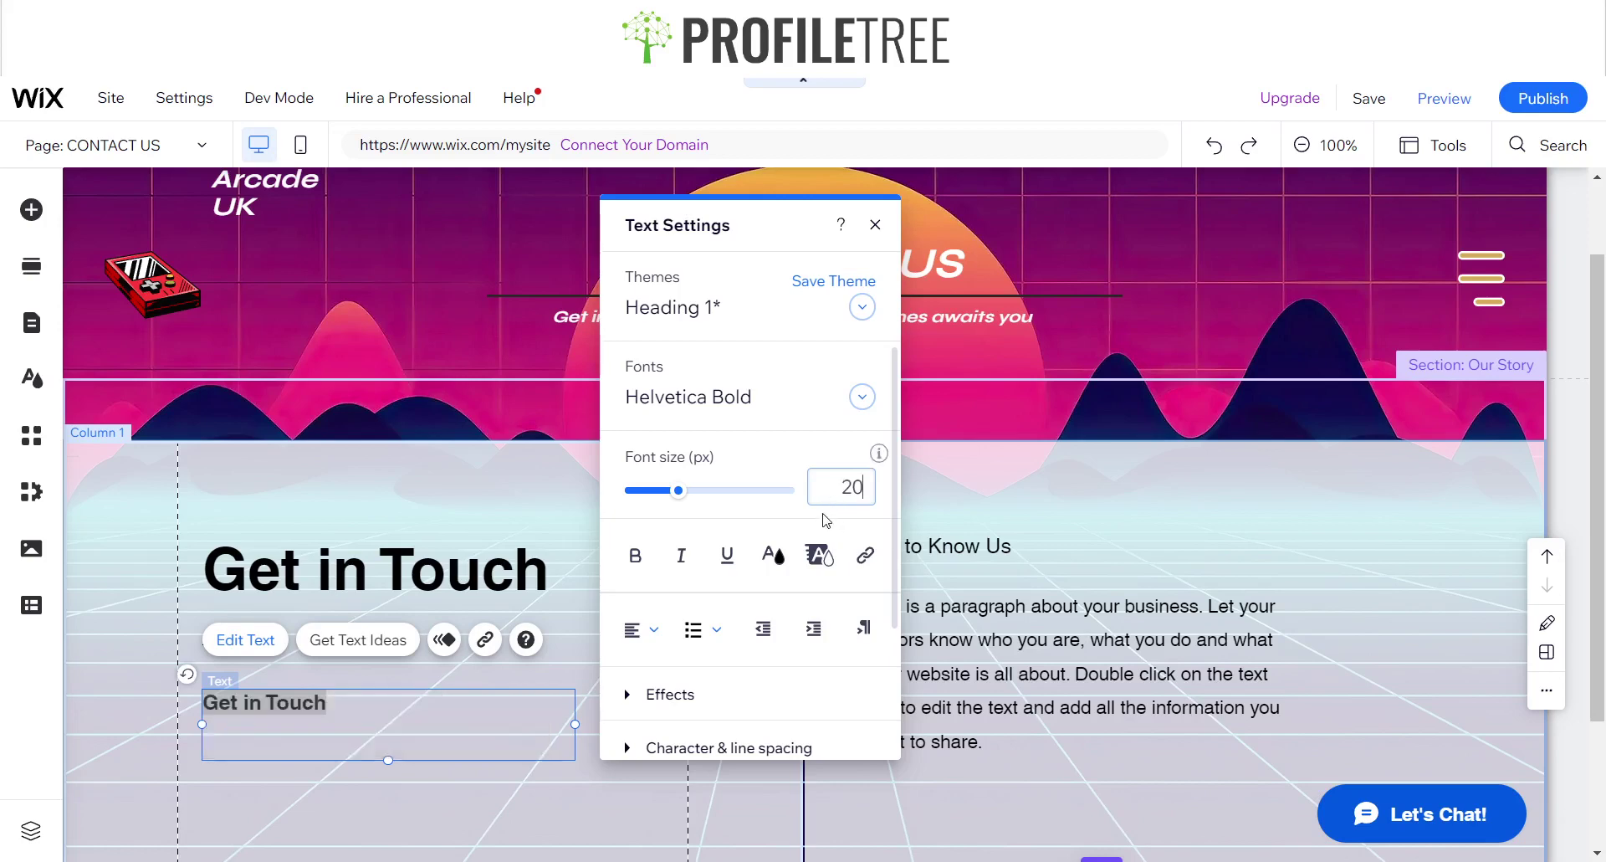
{"action": "key", "text": "Return"}
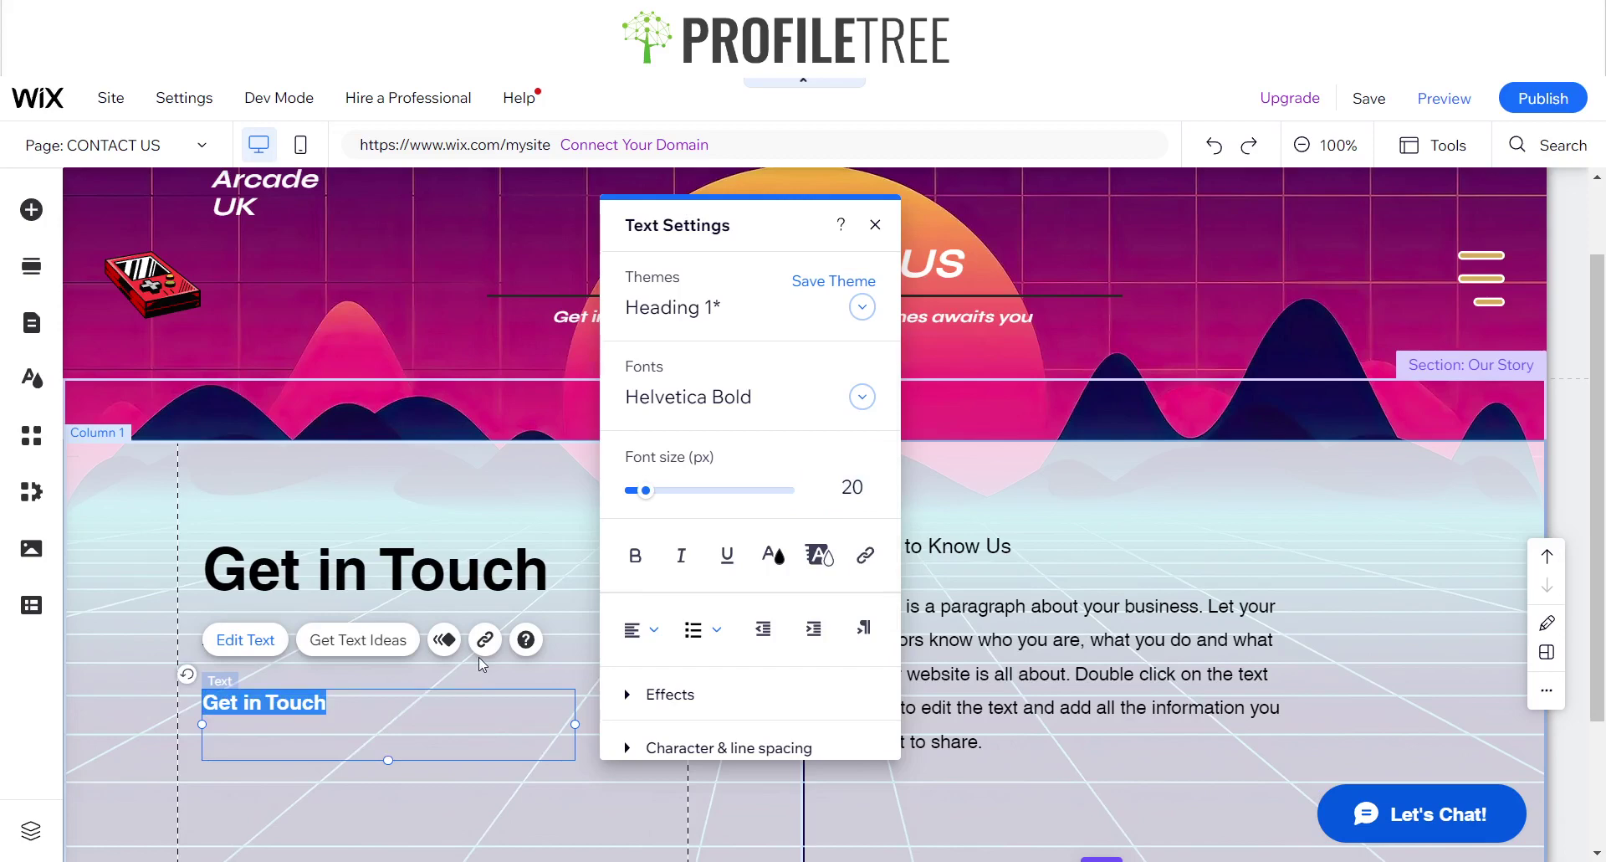
Replace the duplicated text with "Send us an Email and we'll get back to you as soon as possible".
{"action": "type", "text": "Sned"}
{"action": "key", "text": "BackSpace"}
{"action": "key", "text": "BackSpace"}
{"action": "key", "text": "BackSpace"}
{"action": "type", "text": "end us t"}
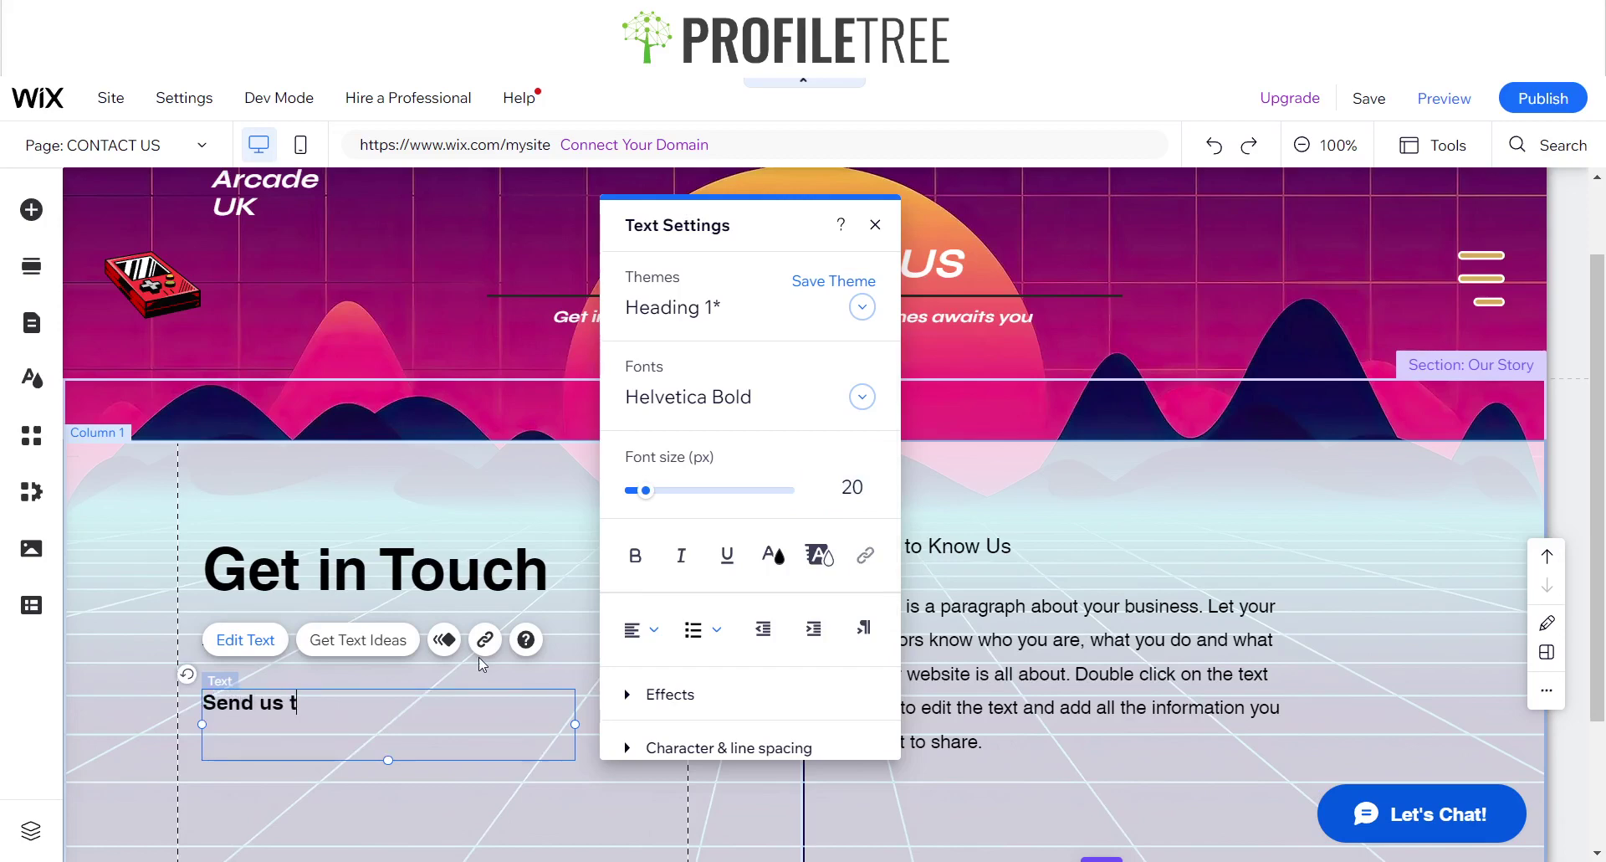
{"action": "key", "text": "BackSpace"}
{"action": "type", "text": "an Email and we"}
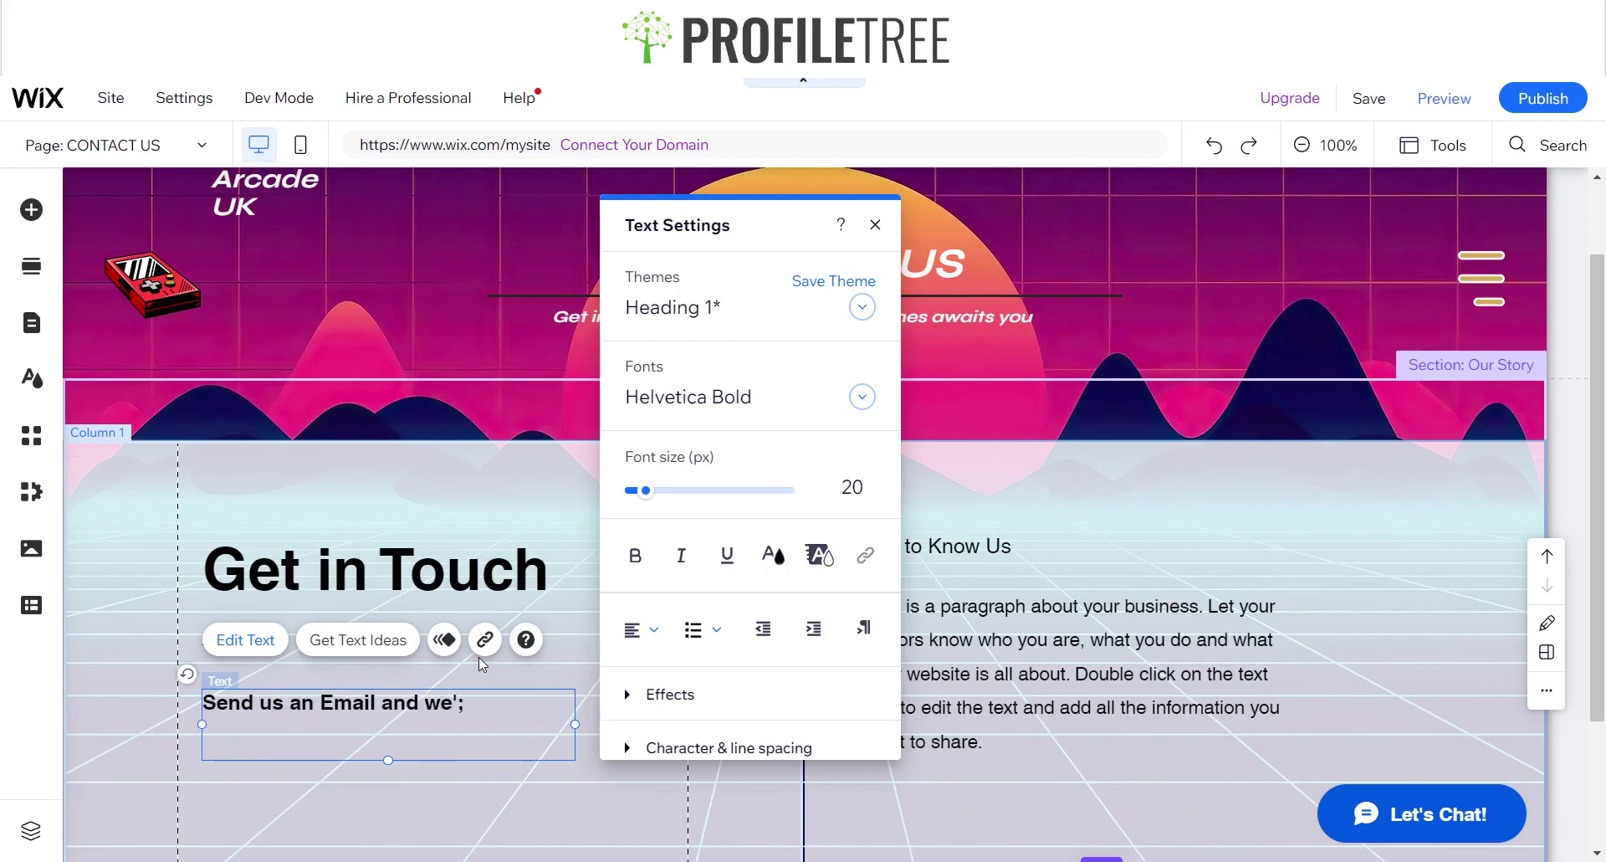
{"action": "type", "text": "'ll get back to you as soon "}
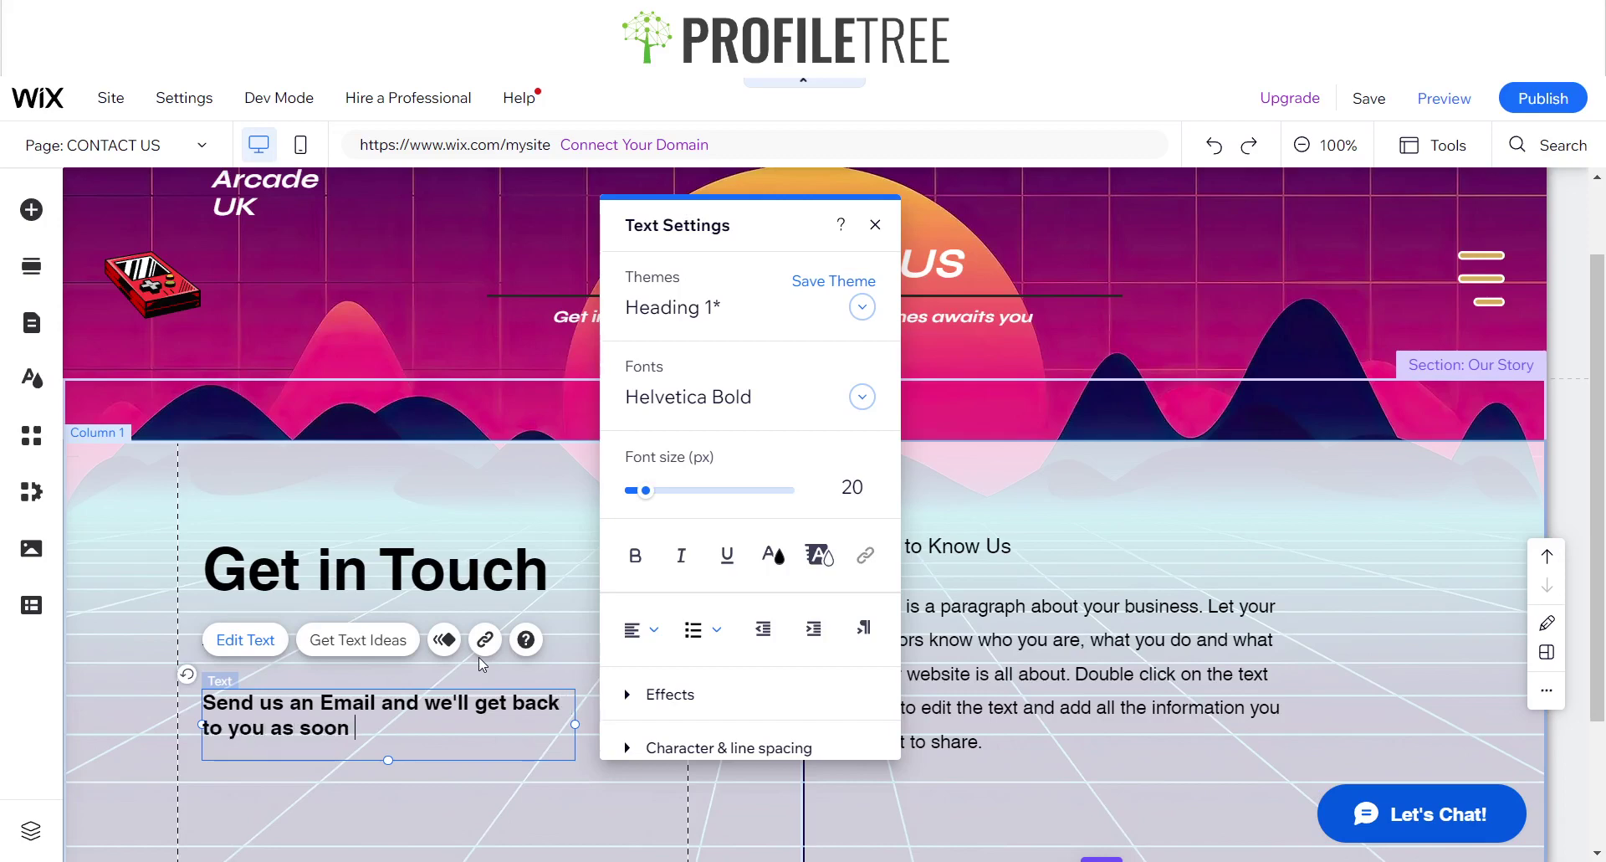
{"action": "type", "text": "as possible"}
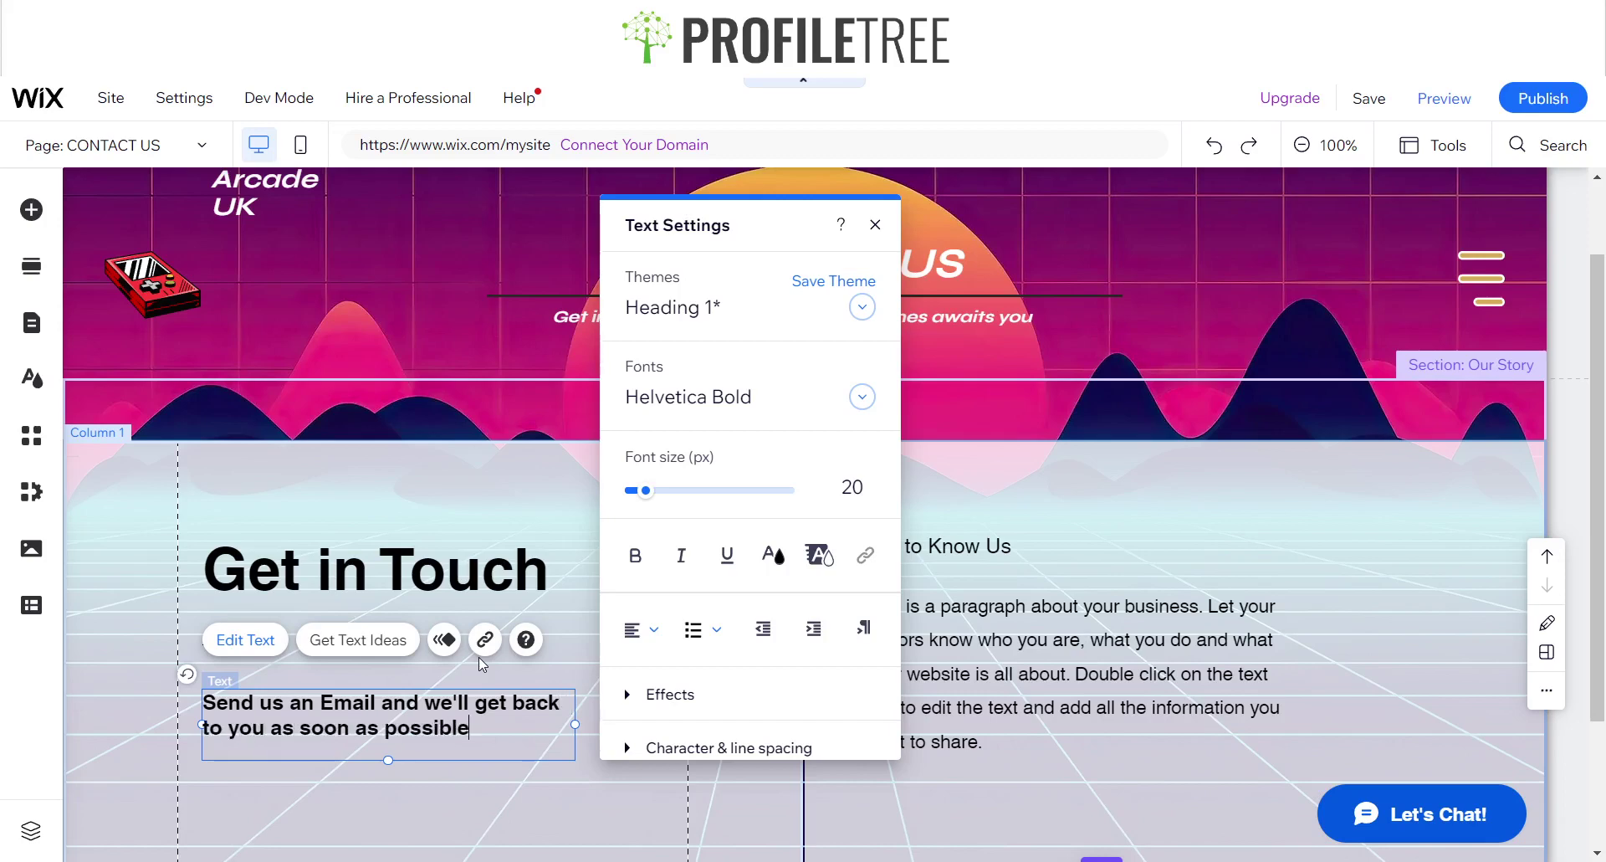
{"action": "left_click", "coordinate": [415, 771]}
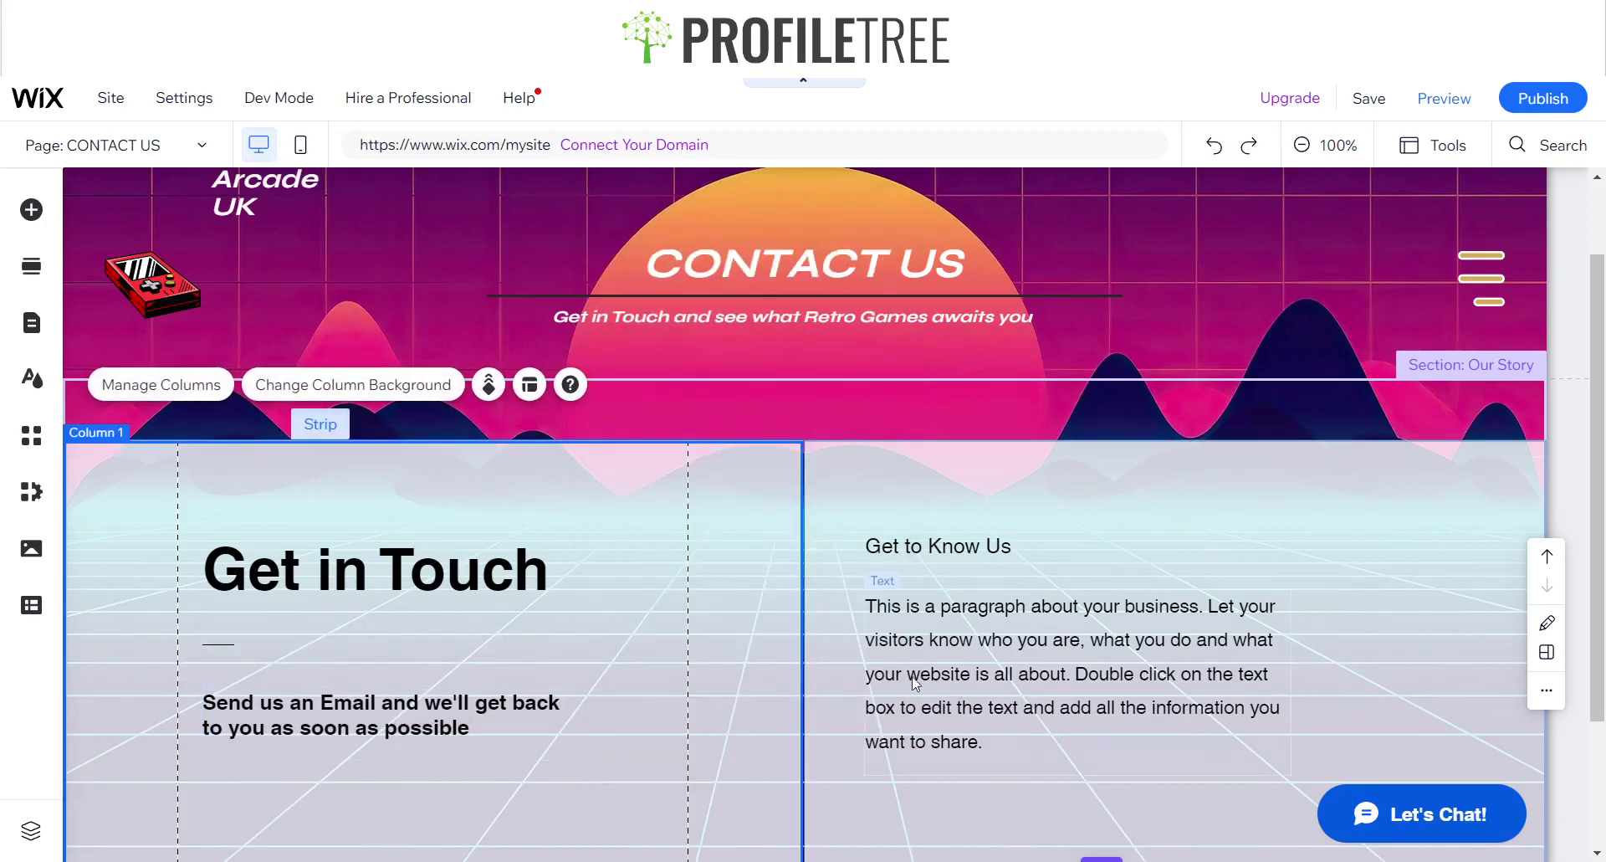
Delete the "Get to Know Us" subheading and its paragraph from the second column.
{"action": "left_click", "coordinate": [912, 548]}
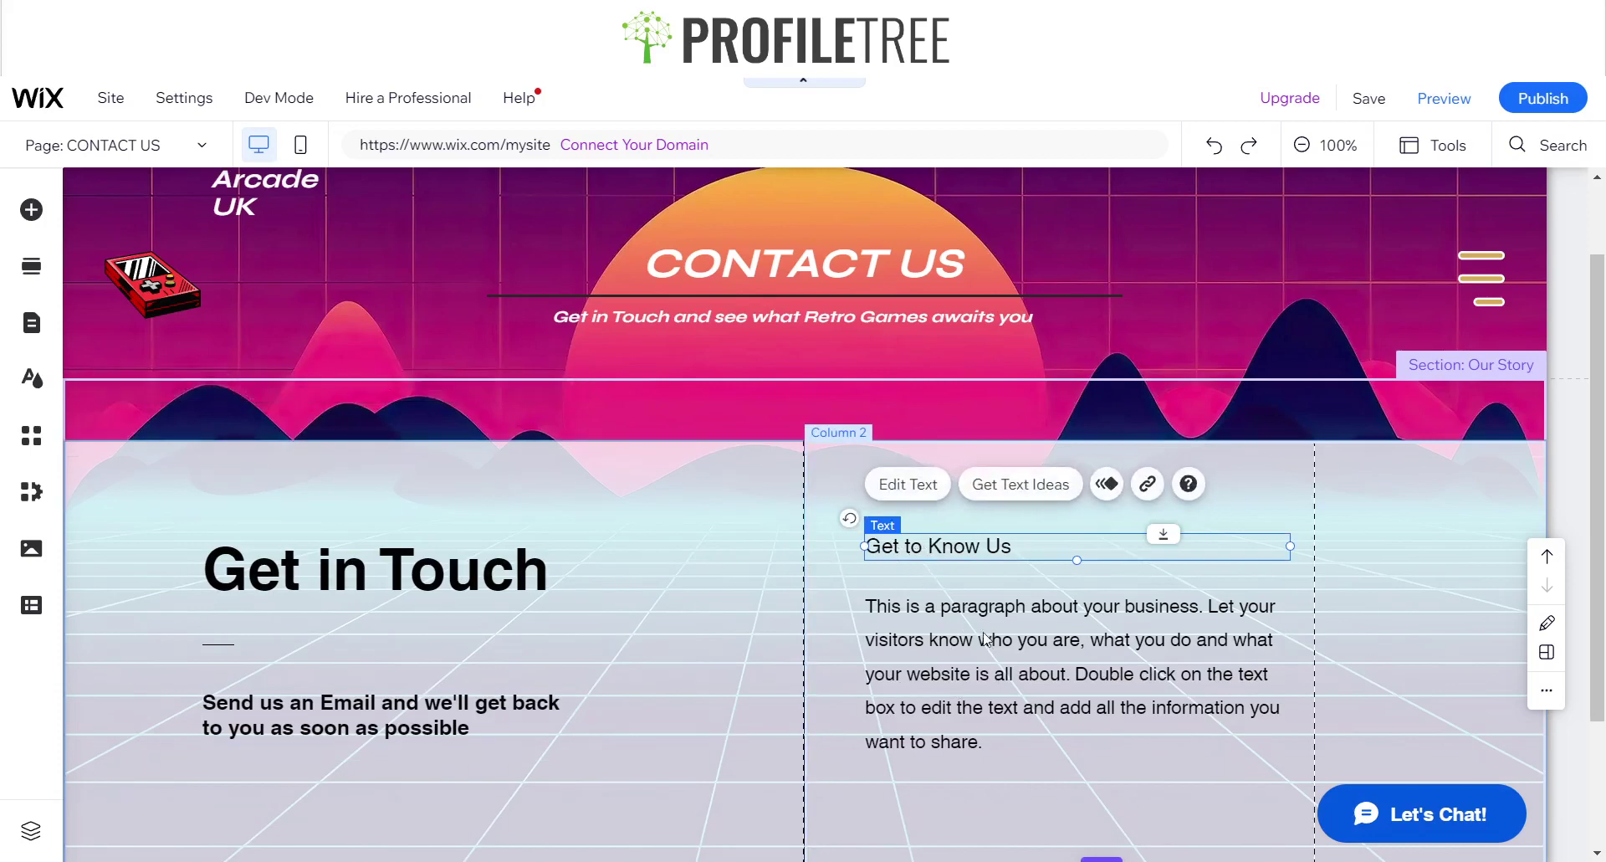
{"action": "key", "text": "Delete"}
{"action": "left_click", "coordinate": [1041, 669]}
{"action": "key", "text": "Delete"}
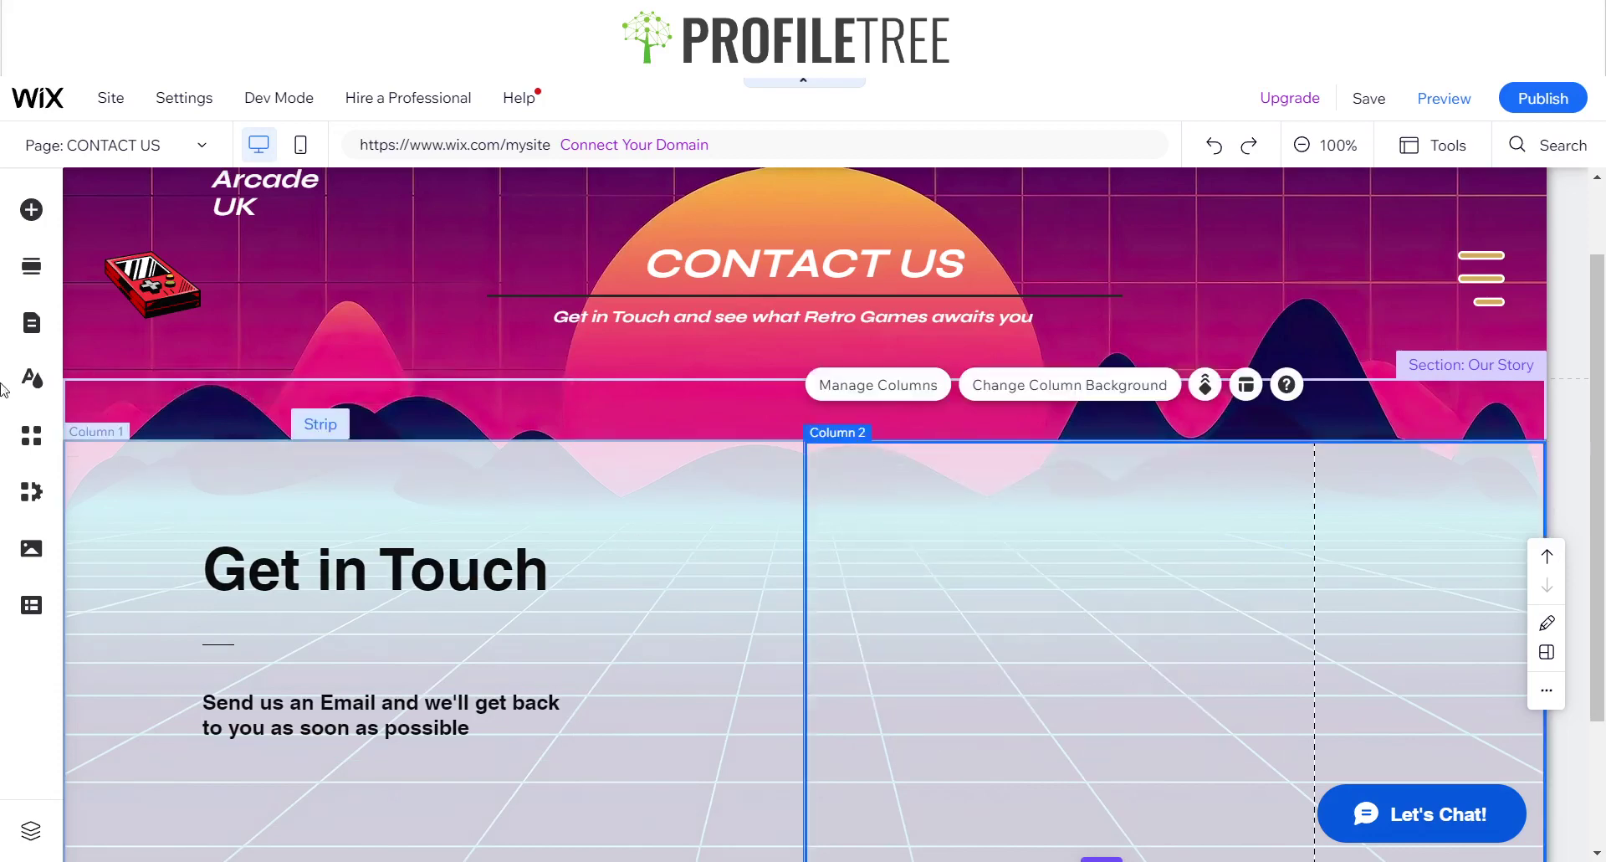
Add the ready-made "Contact Us" contact form with name, email and message fields and move it over the second column.
{"action": "left_click", "coordinate": [30, 209]}
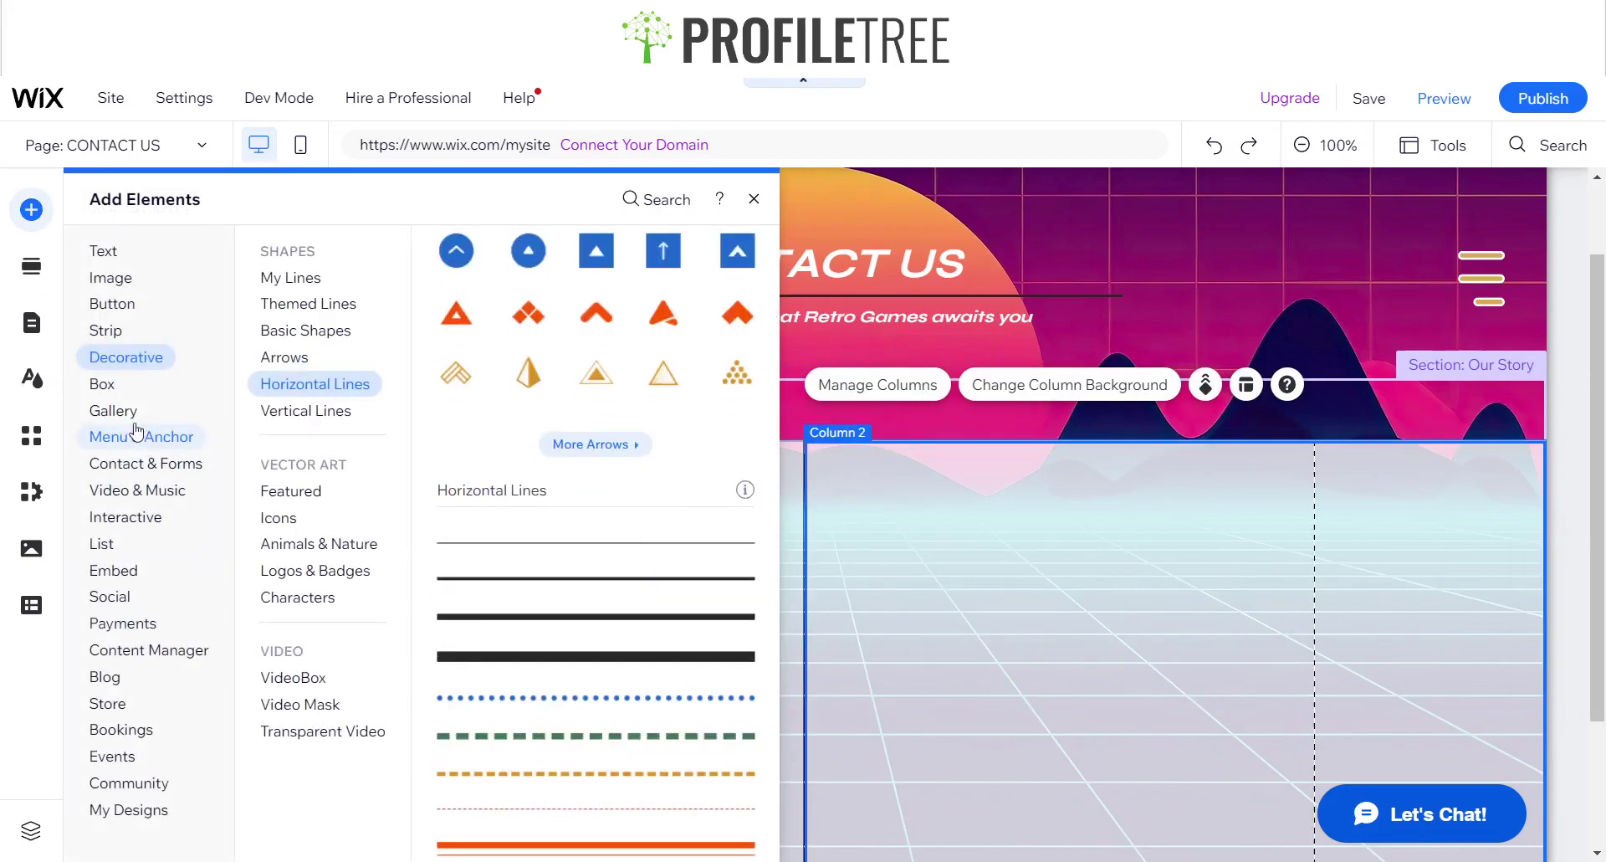
{"action": "left_click", "coordinate": [144, 478]}
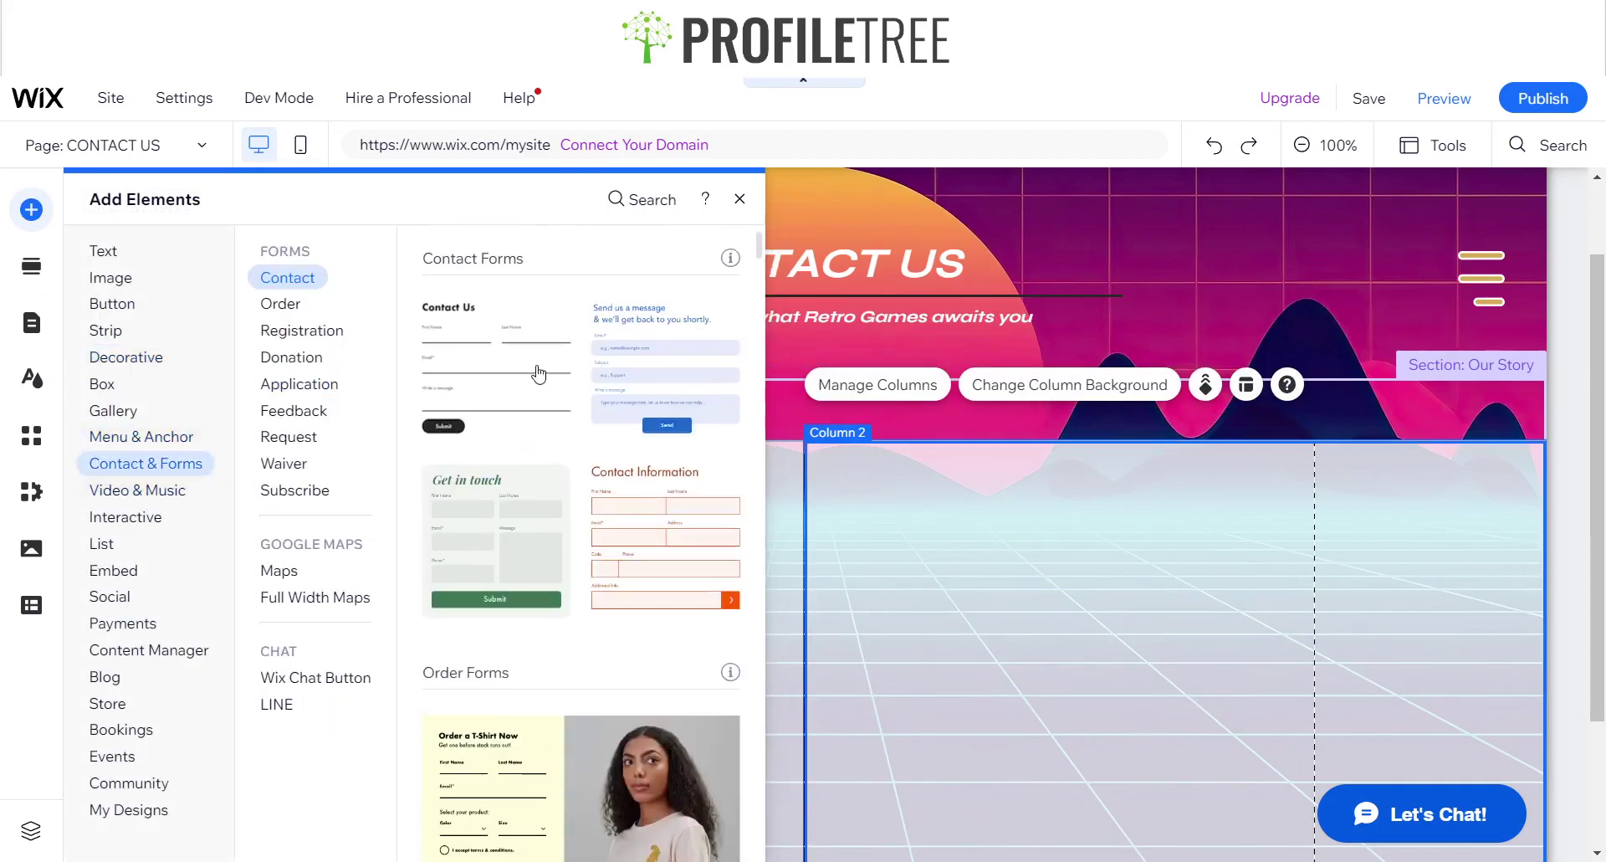
{"action": "left_click", "coordinate": [540, 374]}
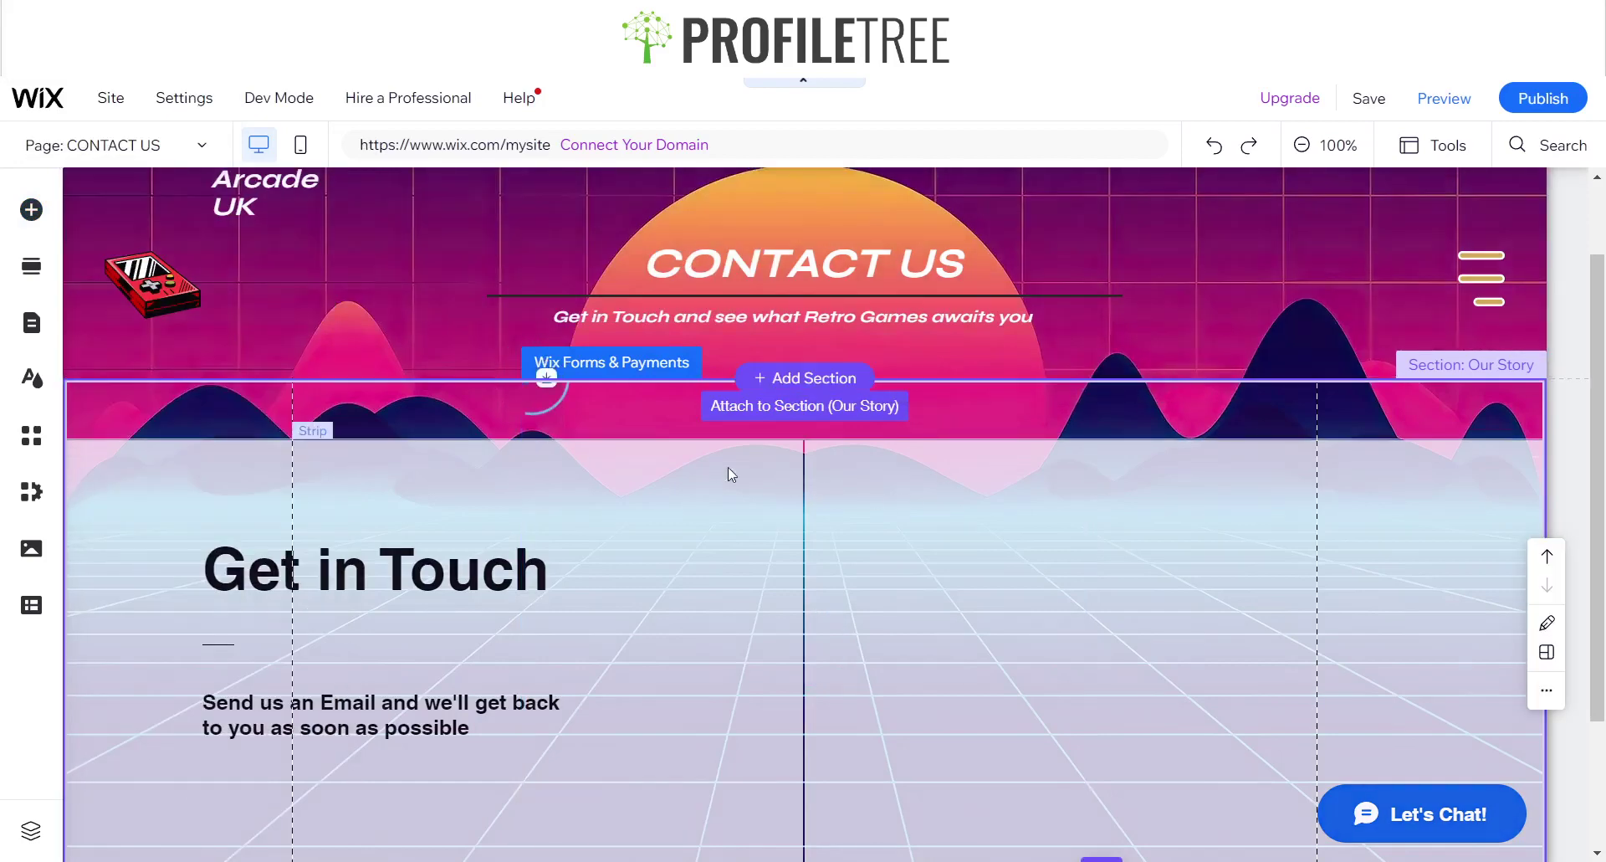
{"action": "scroll", "coordinate": [764, 452], "scroll_direction": "down", "scroll_amount": 2}
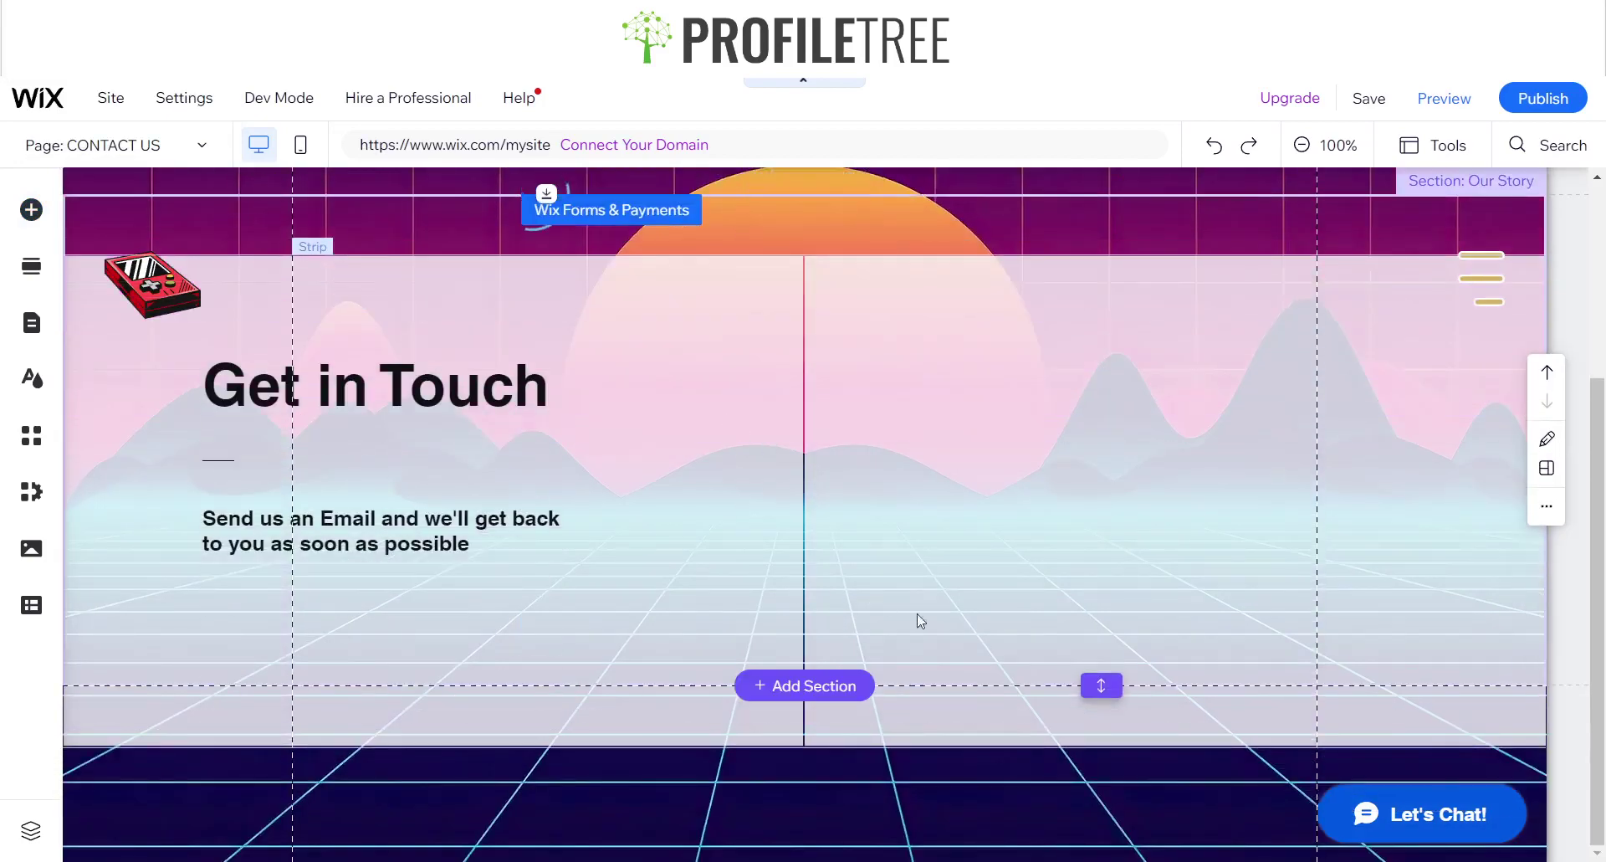
{"action": "left_click", "coordinate": [777, 321]}
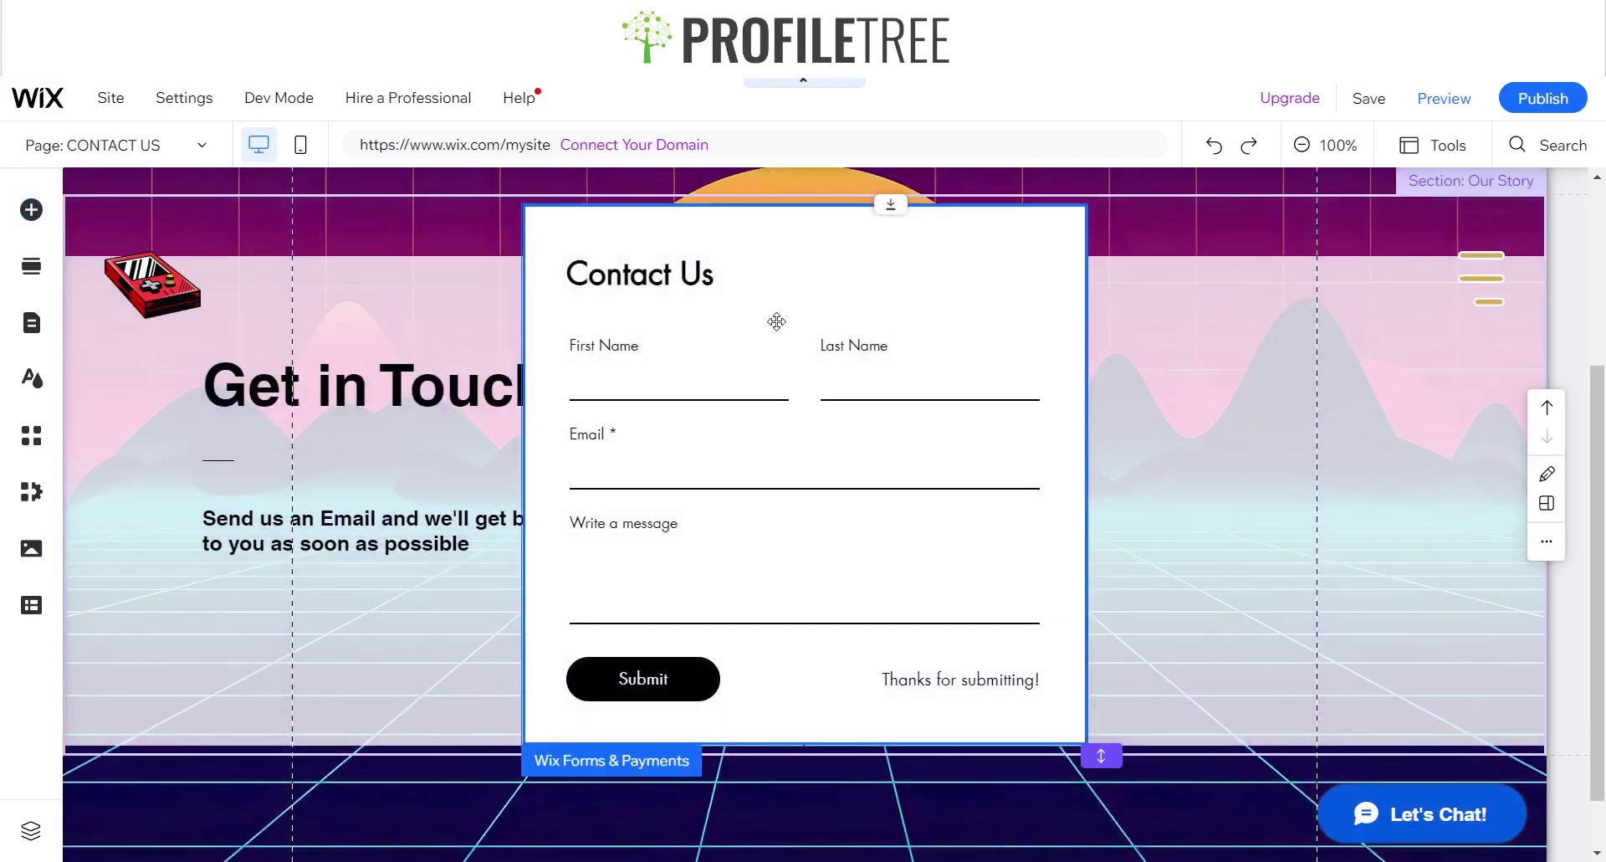
{"action": "left_click_drag", "start_coordinate": [765, 306], "coordinate": [1162, 384]}
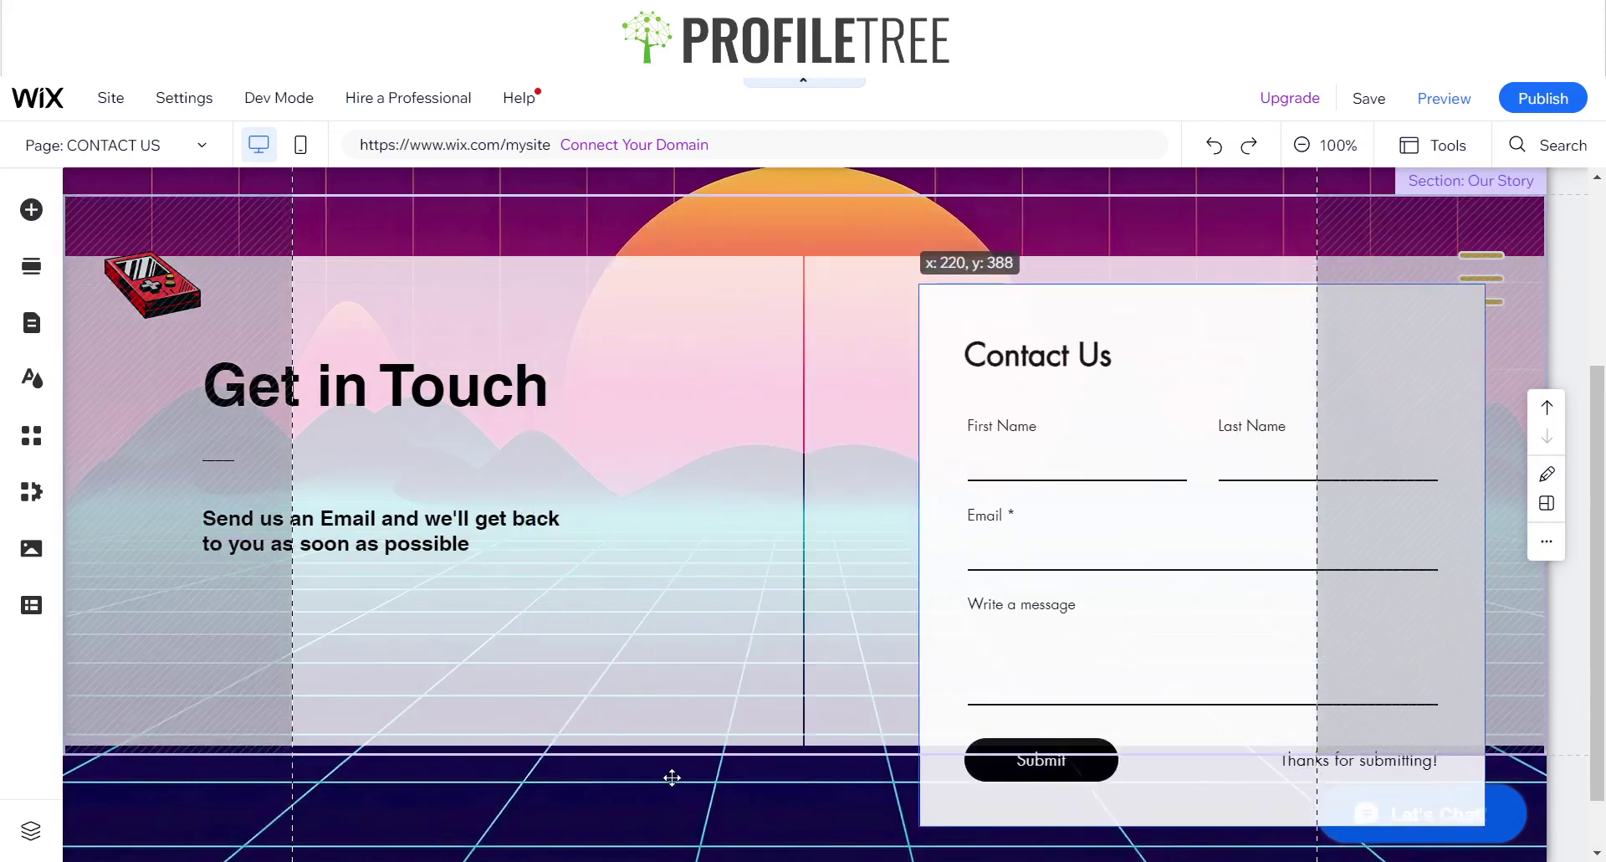
Extend the section below the contact form and set the two-column strip's height to 600 px.
{"action": "left_click", "coordinate": [756, 675]}
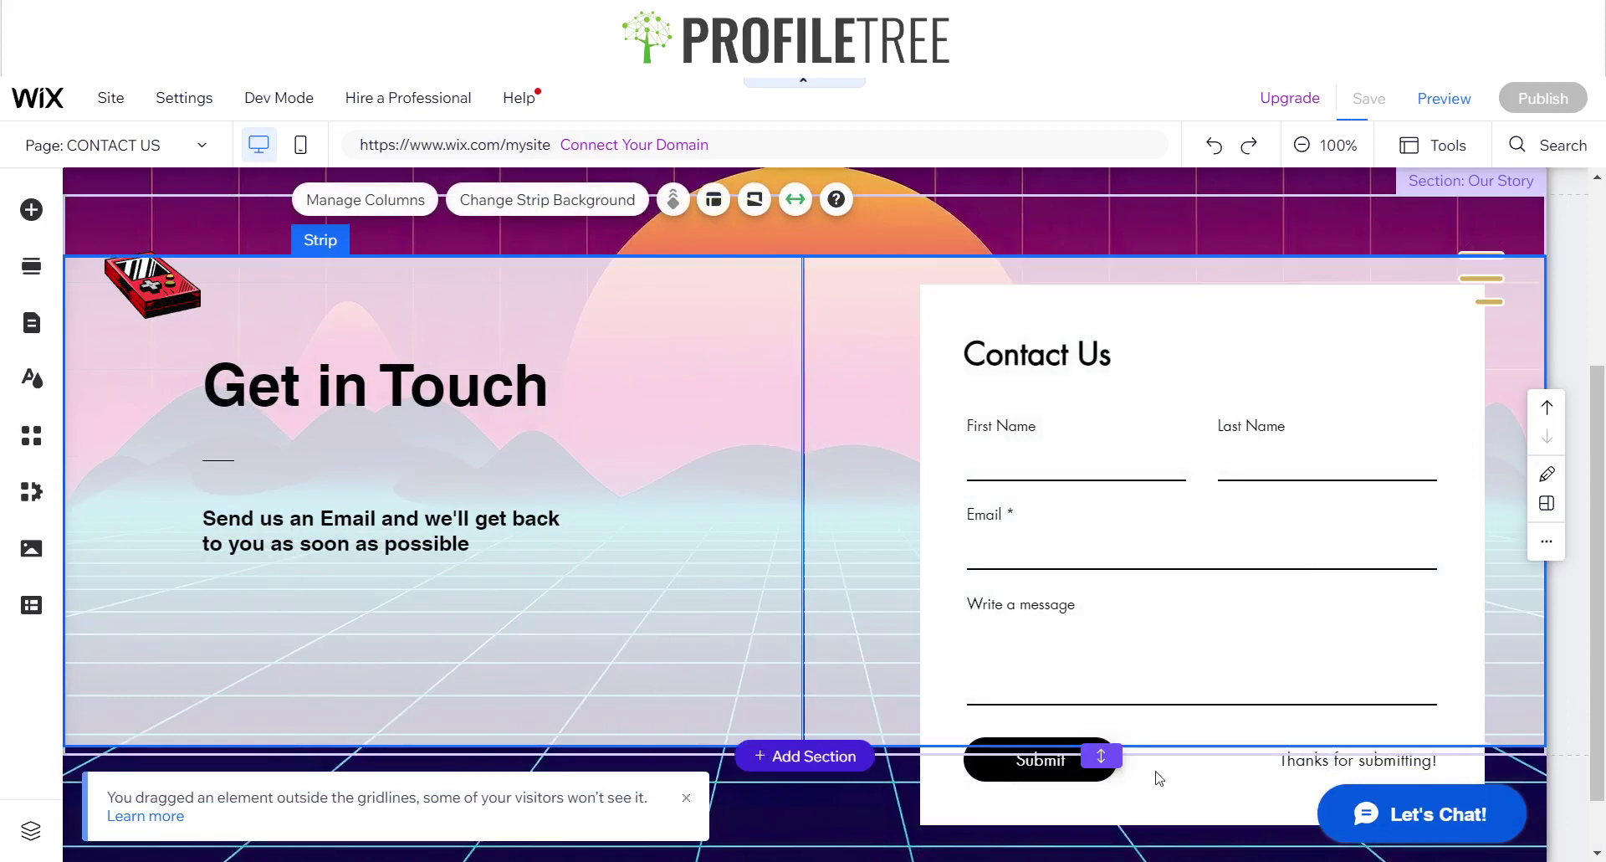
{"action": "left_click_drag", "start_coordinate": [1101, 753], "coordinate": [1102, 841]}
{"action": "left_click", "coordinate": [653, 679]}
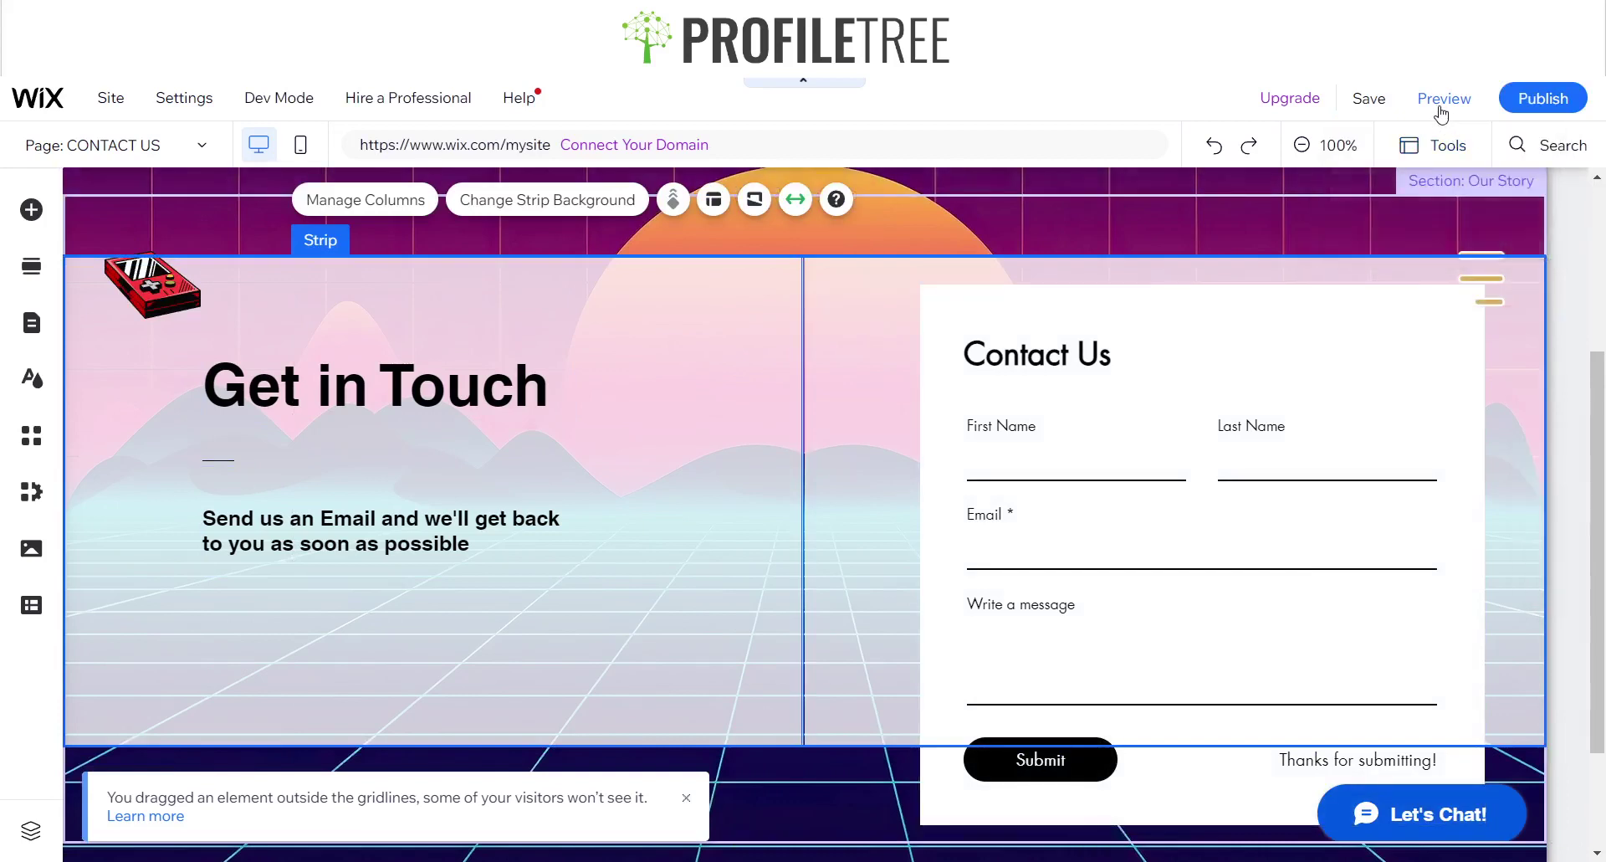
{"action": "left_click", "coordinate": [1441, 155]}
{"action": "left_click", "coordinate": [1447, 214]}
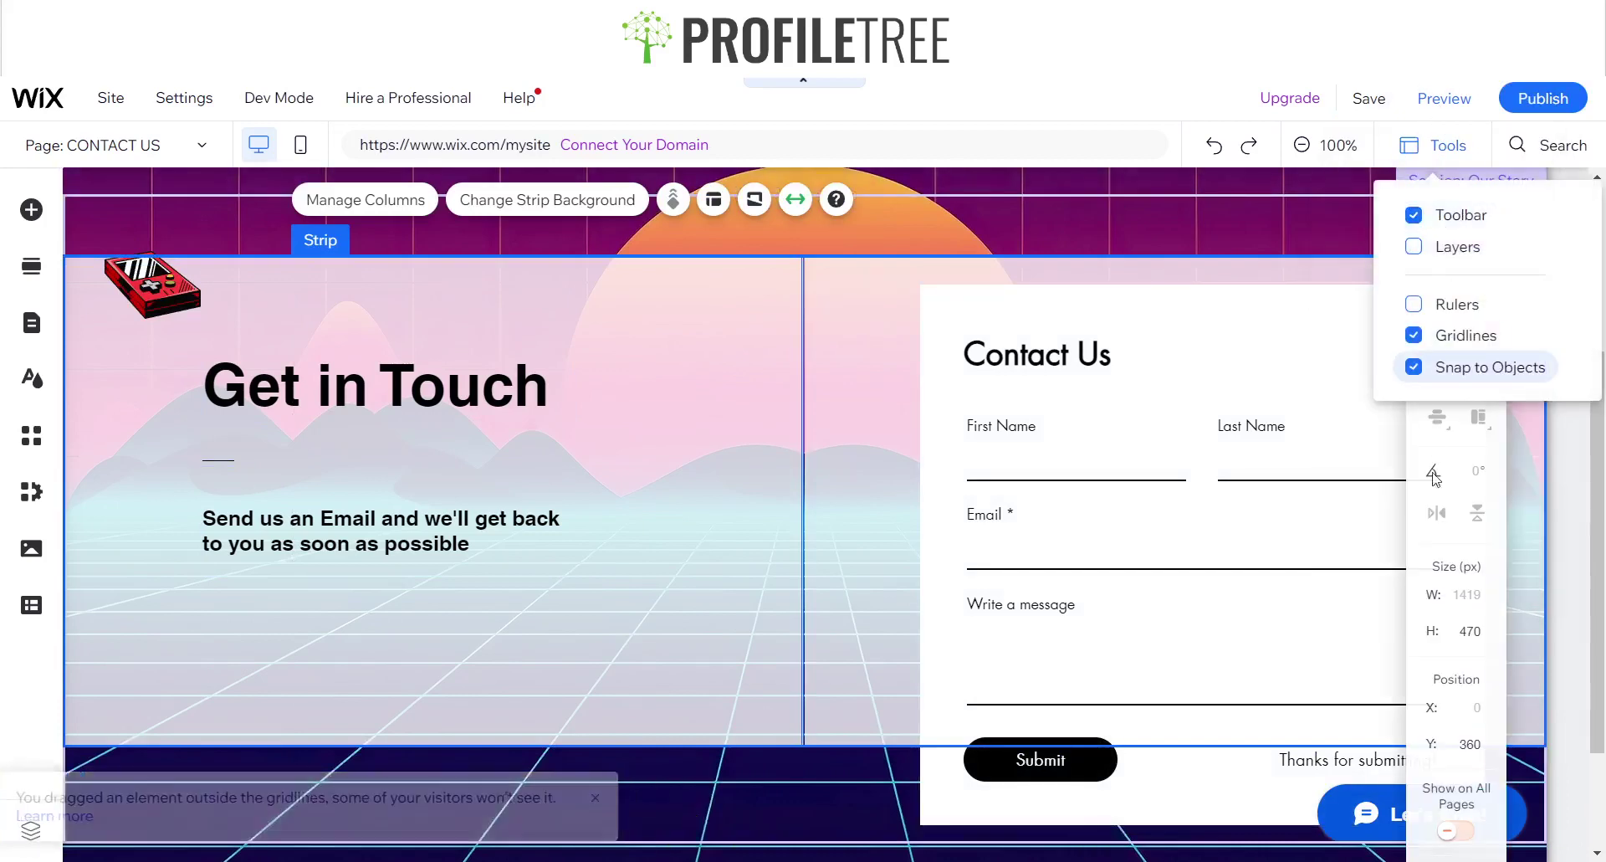
{"action": "left_click", "coordinate": [1463, 633]}
{"action": "key", "text": "ctrl+a"}
{"action": "type", "text": "6"}
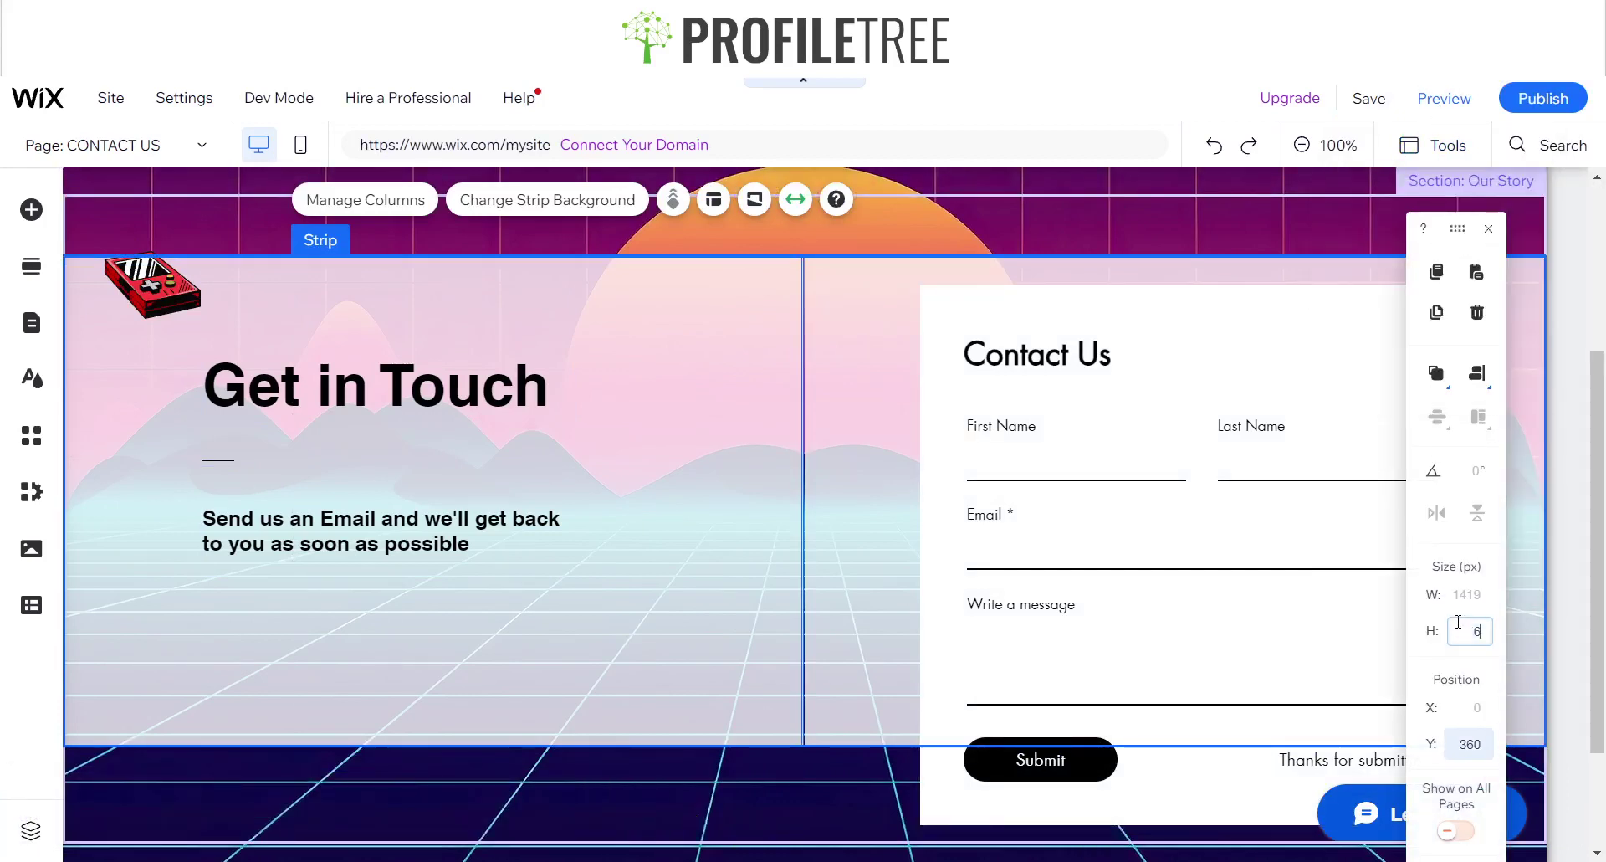
{"action": "type", "text": "00"}
{"action": "key", "text": "Return"}
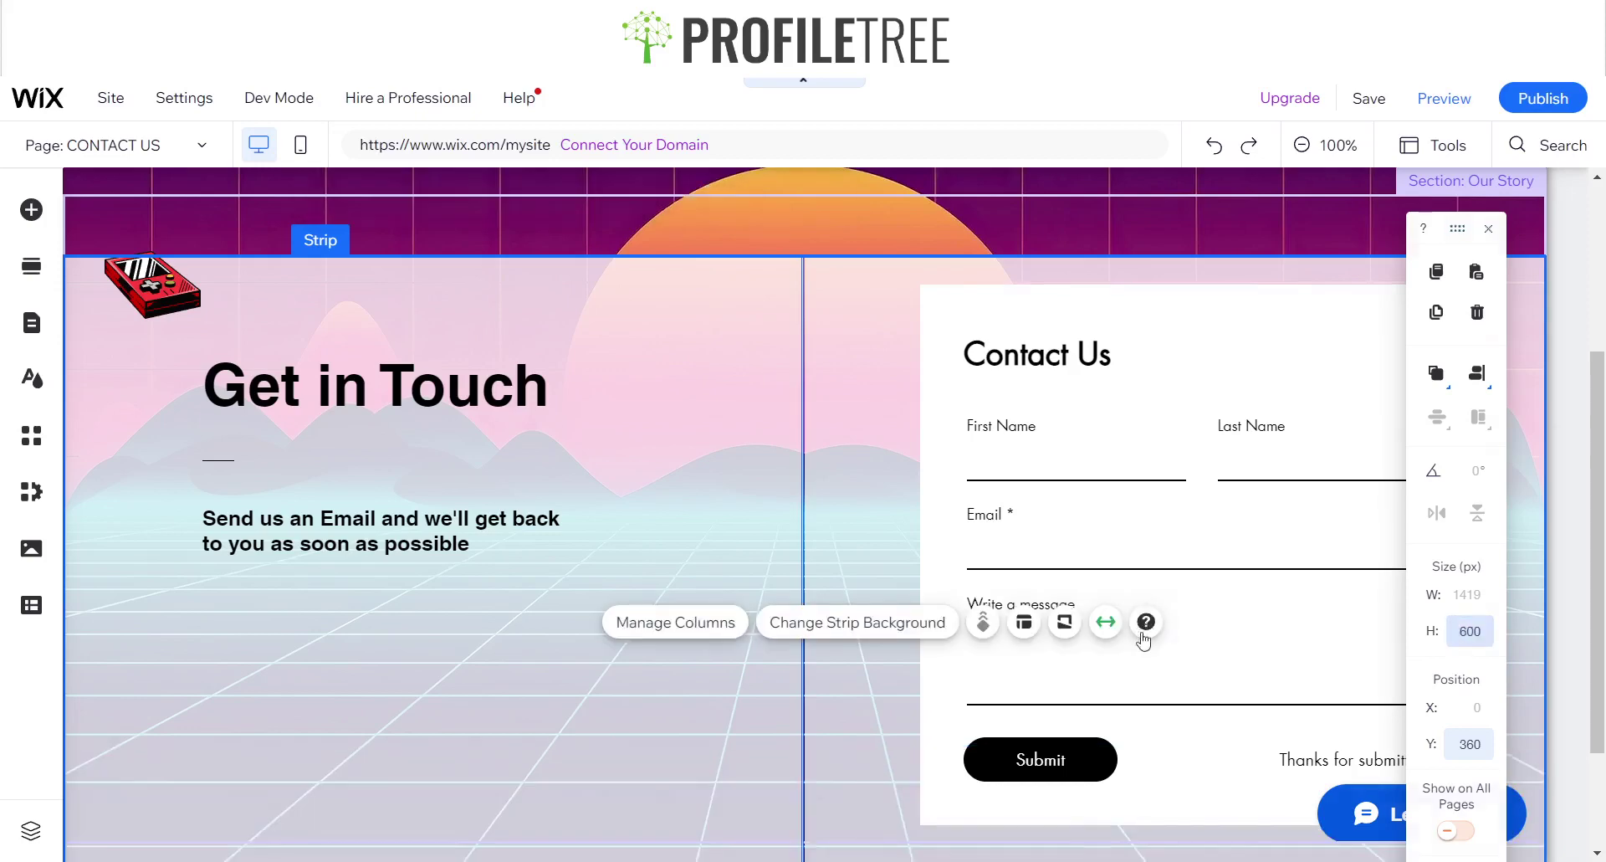
{"action": "scroll", "coordinate": [1143, 635], "scroll_direction": "down", "scroll_amount": 2}
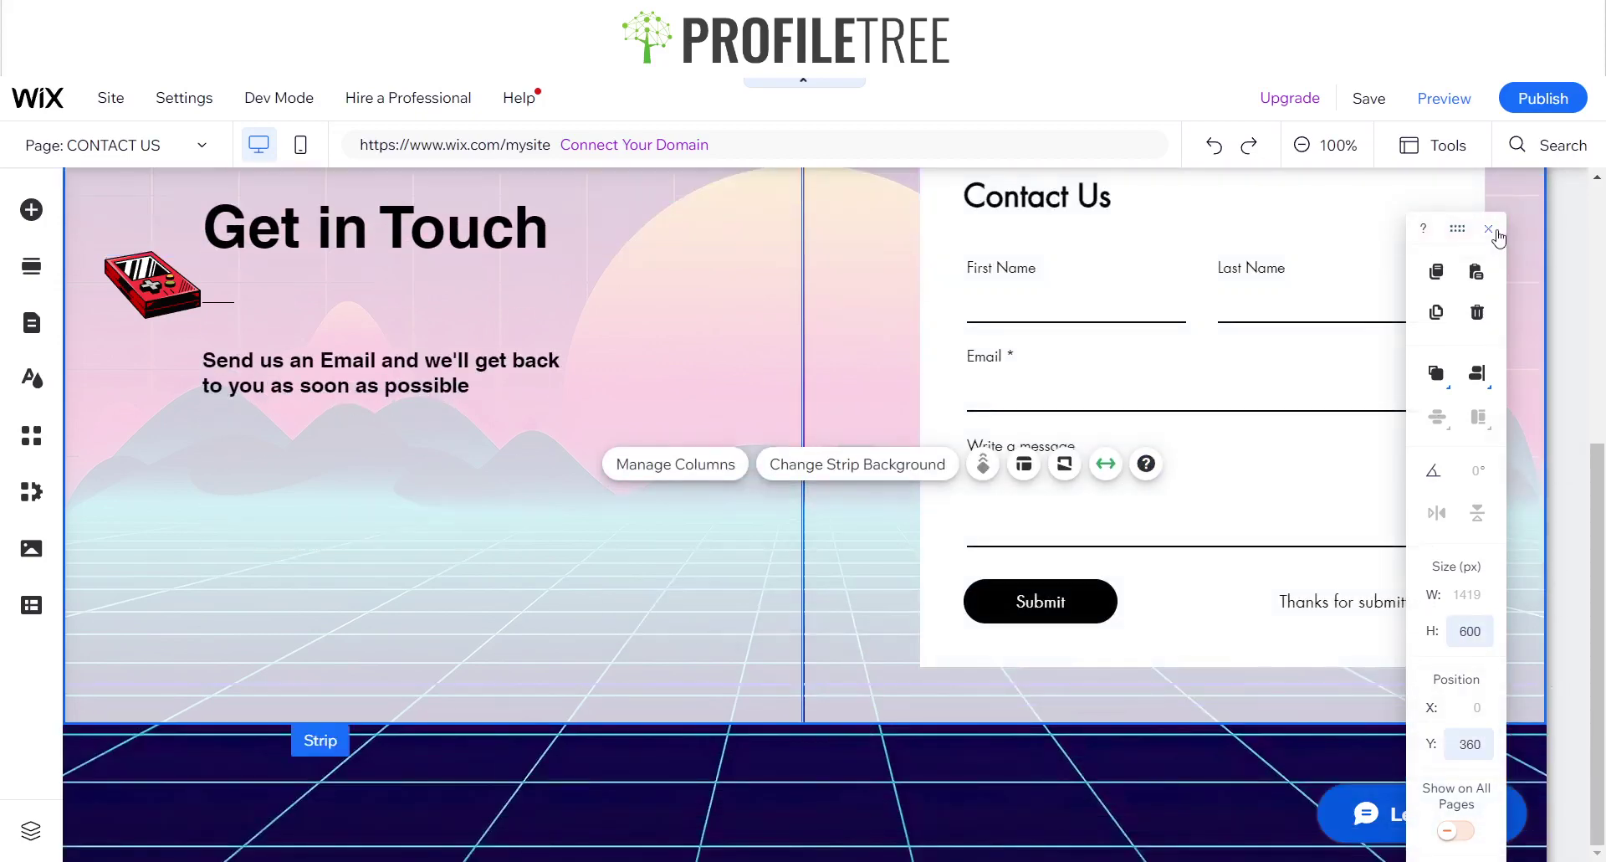
{"action": "left_click", "coordinate": [1490, 230]}
{"action": "scroll", "coordinate": [806, 519], "scroll_direction": "up", "scroll_amount": 2}
{"action": "scroll", "coordinate": [1188, 451], "scroll_direction": "down", "scroll_amount": 2}
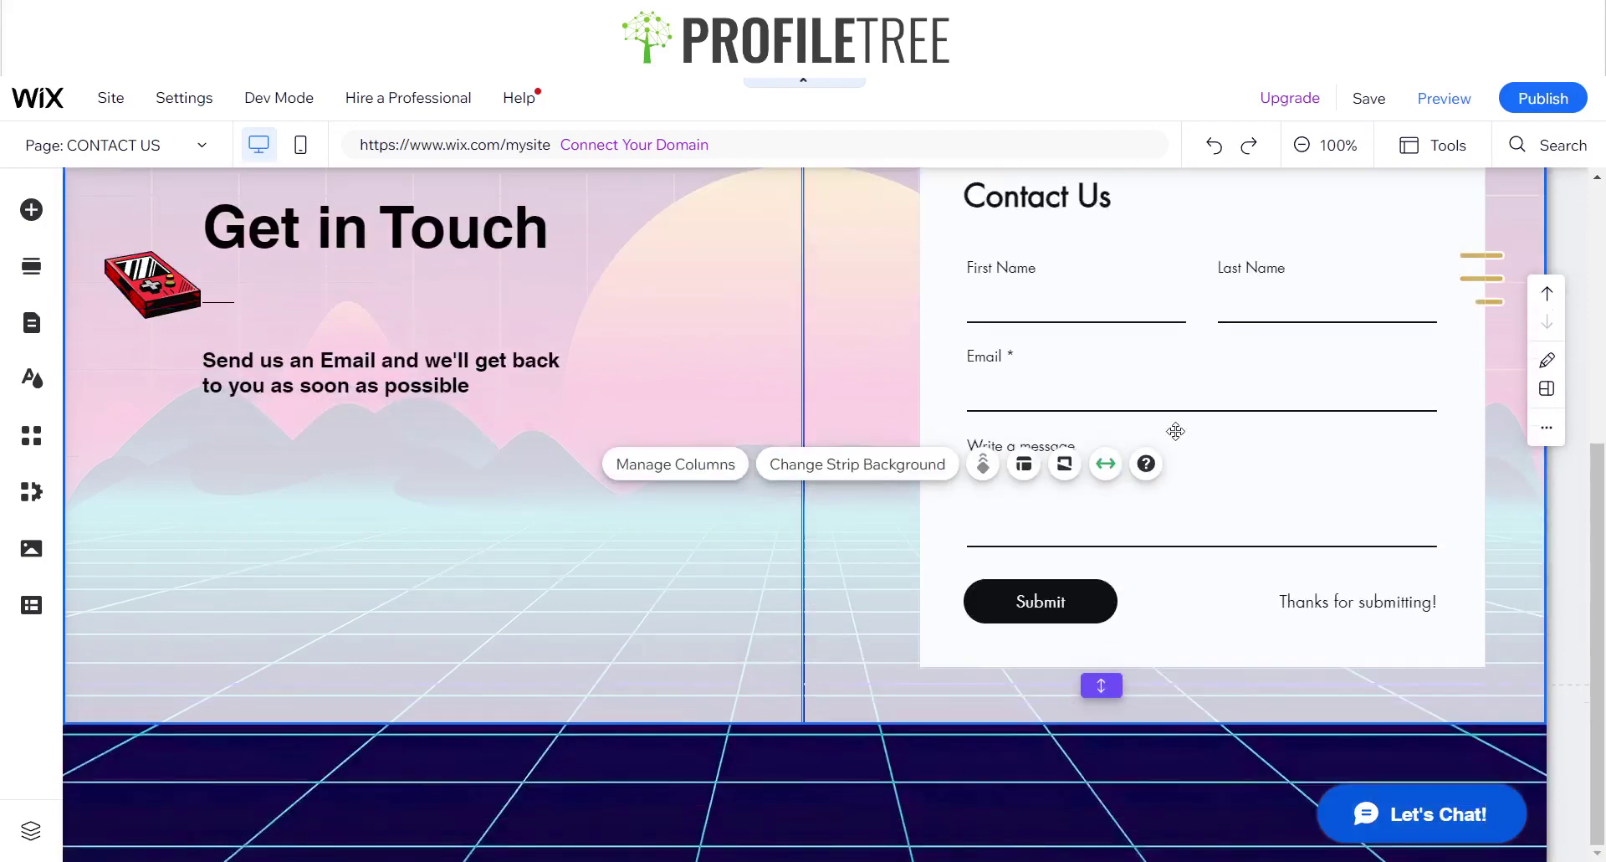
Attach the contact form to the second column, placing it slightly lower within the strip.
{"action": "scroll", "coordinate": [1184, 418], "scroll_direction": "up", "scroll_amount": 2}
{"action": "left_click", "coordinate": [1248, 411]}
{"action": "left_click_drag", "start_coordinate": [1248, 411], "coordinate": [1241, 418]}
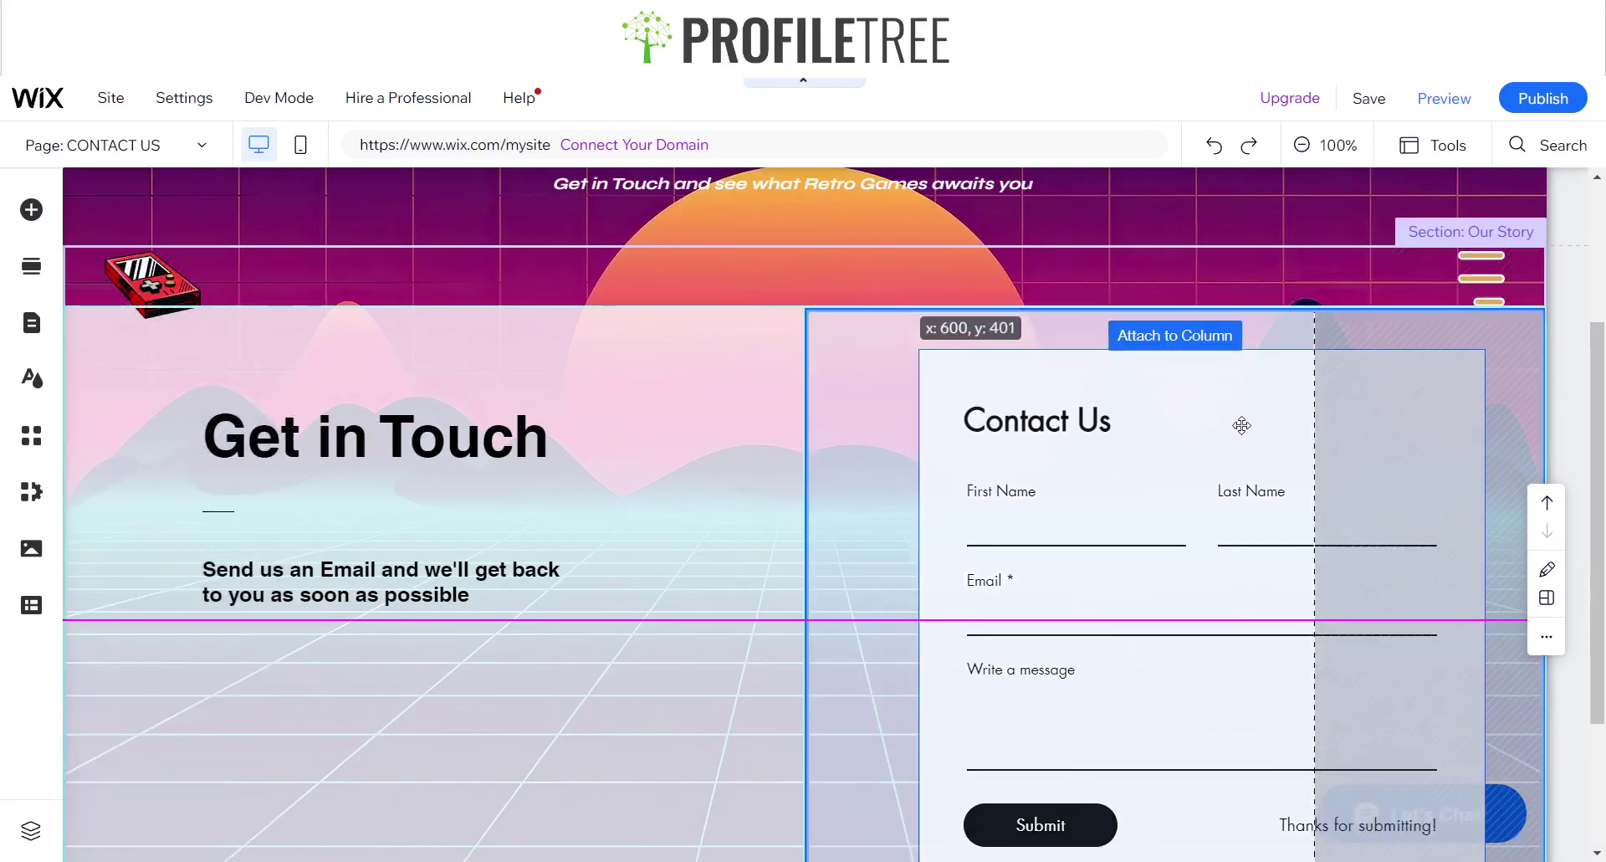
{"action": "left_click_drag", "start_coordinate": [952, 436], "coordinate": [952, 436]}
Set the second column's layout to align its content to Center.
{"action": "left_click", "coordinate": [874, 426]}
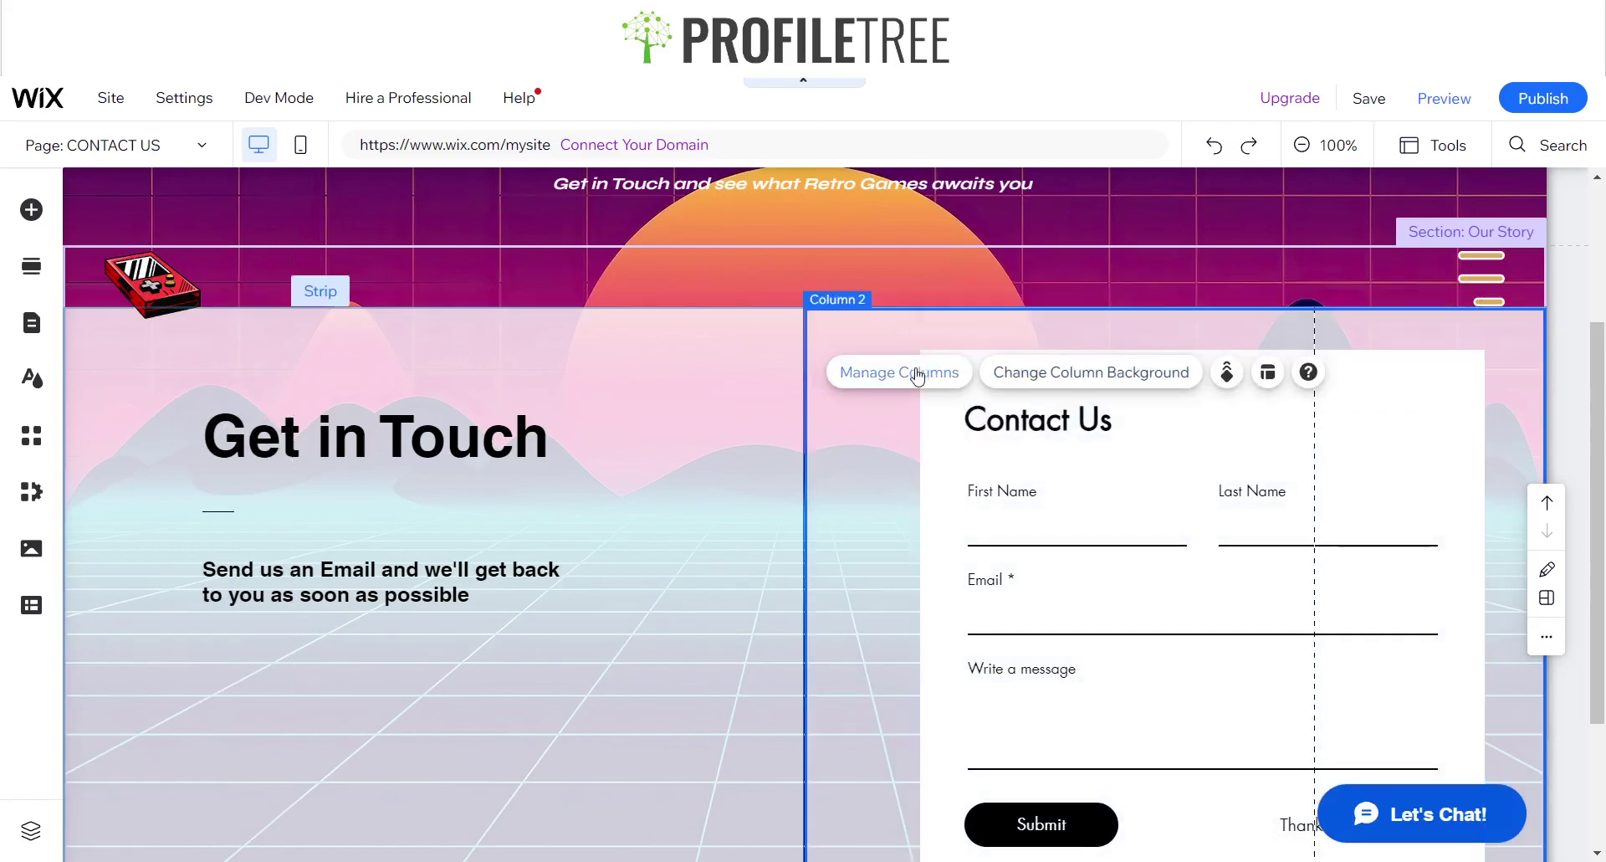
{"action": "left_click", "coordinate": [1268, 372]}
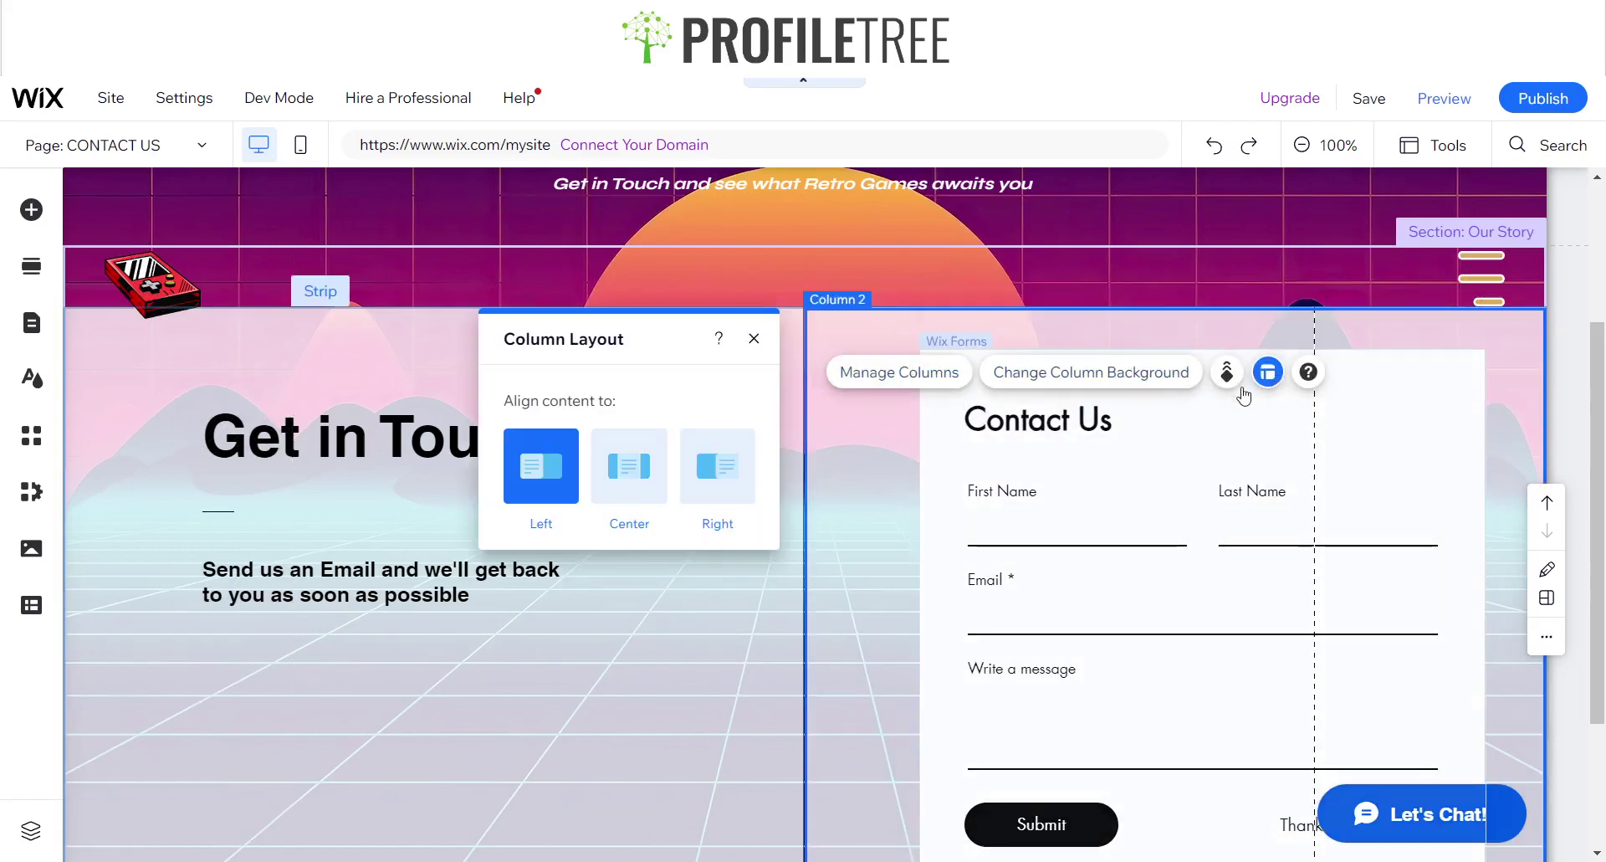
{"action": "left_click", "coordinate": [642, 466]}
{"action": "left_click", "coordinate": [754, 338]}
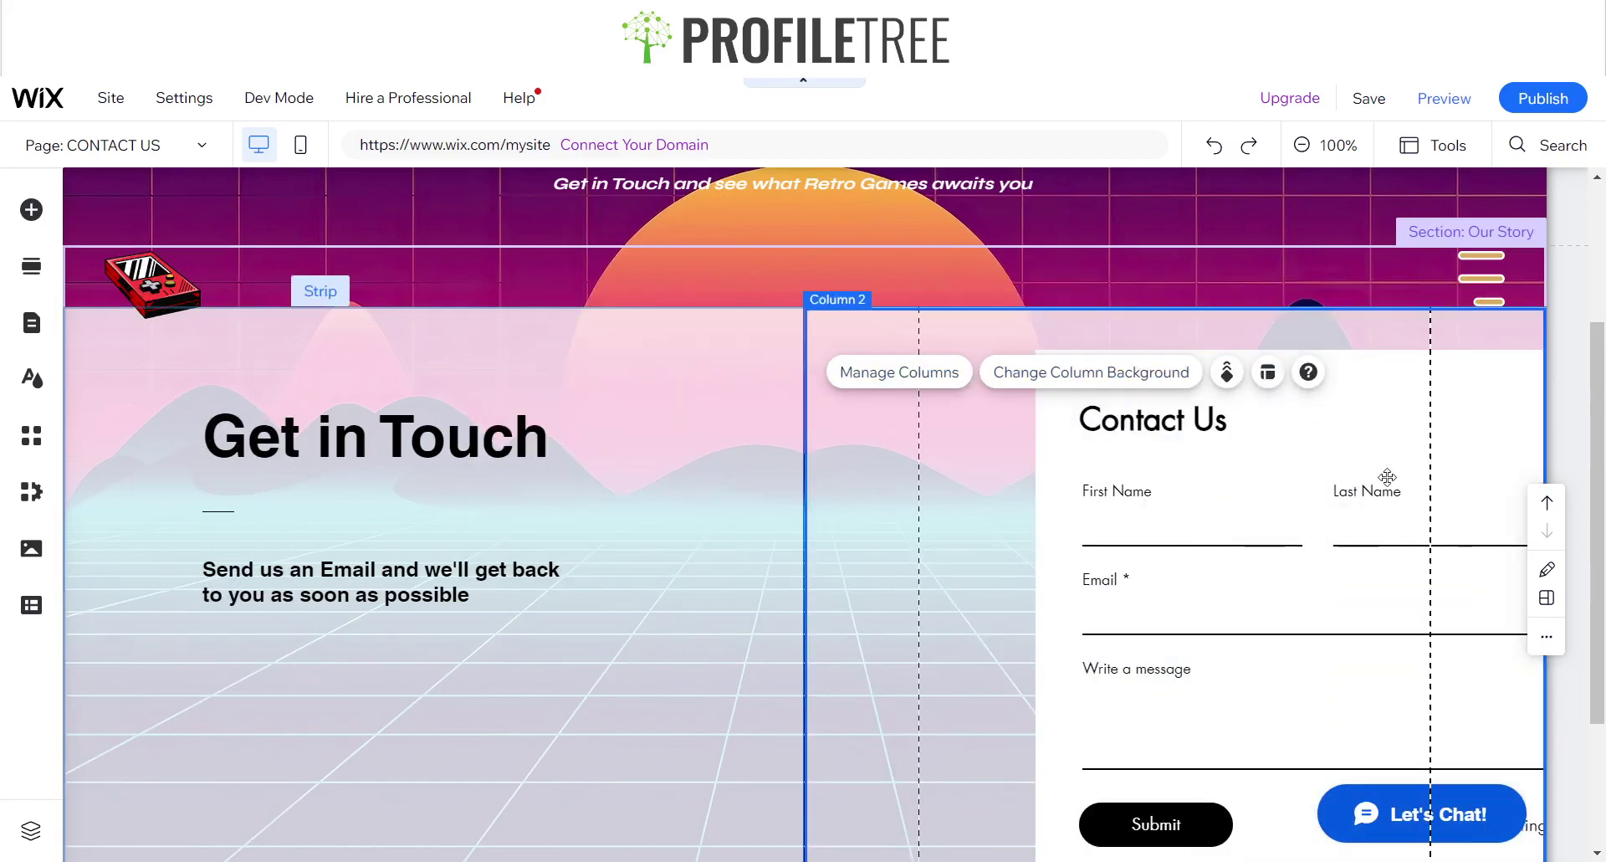
Move the contact form back so it sits centred within the second column.
{"action": "left_click", "coordinate": [1369, 453]}
{"action": "left_click_drag", "start_coordinate": [1368, 454], "coordinate": [1222, 420]}
{"action": "scroll", "coordinate": [686, 511], "scroll_direction": "down", "scroll_amount": 3}
{"action": "scroll", "coordinate": [718, 492], "scroll_direction": "up", "scroll_amount": 3}
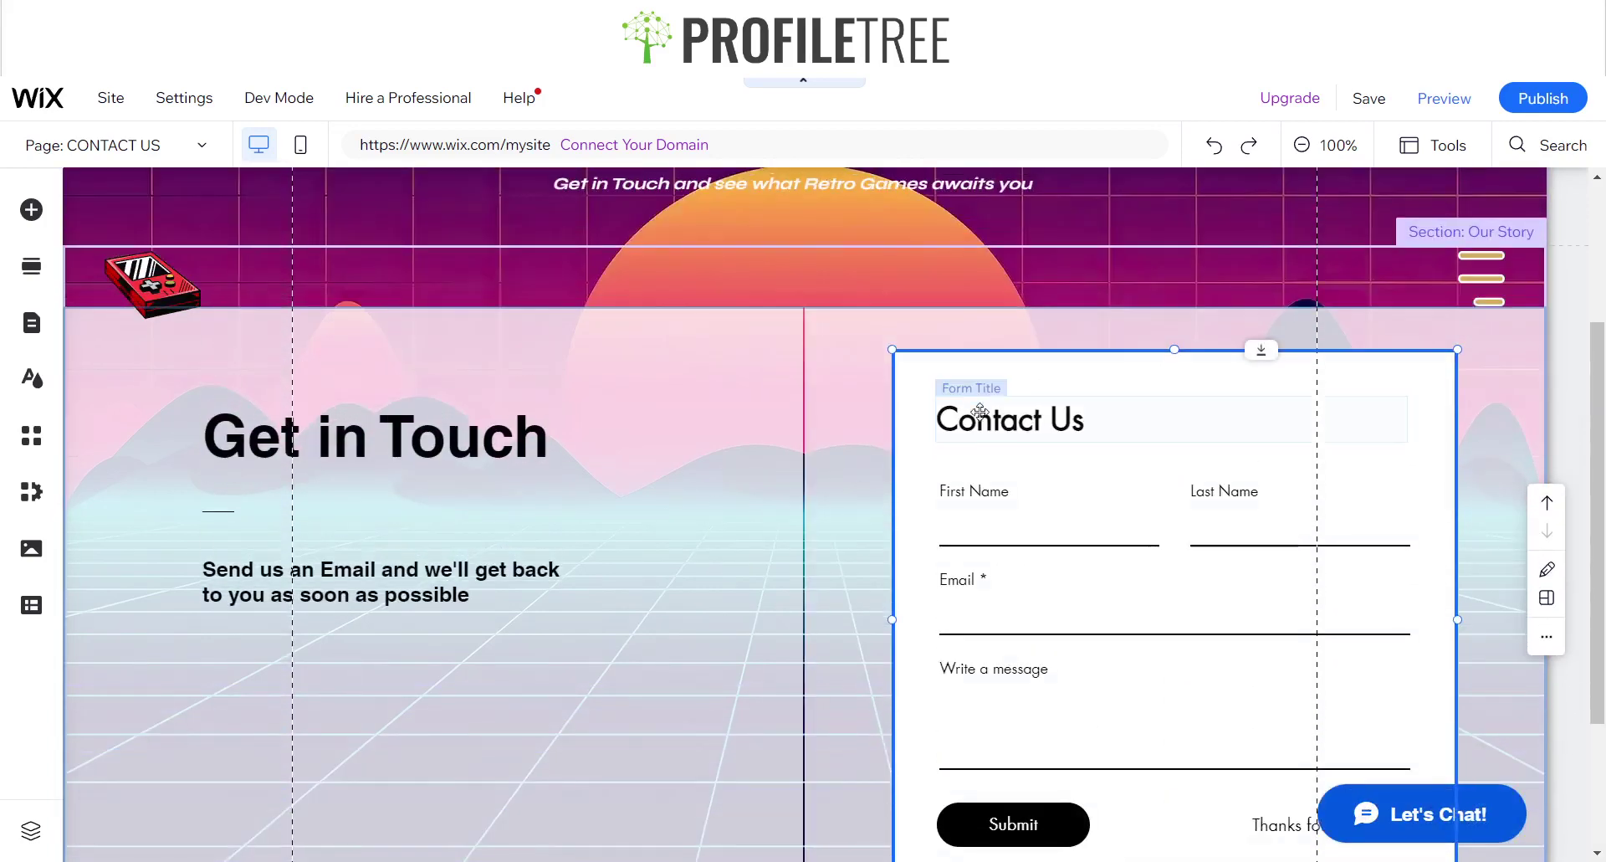
Change the font of the contact form's "Contact Us" title to Syne.
{"action": "left_click", "coordinate": [964, 426]}
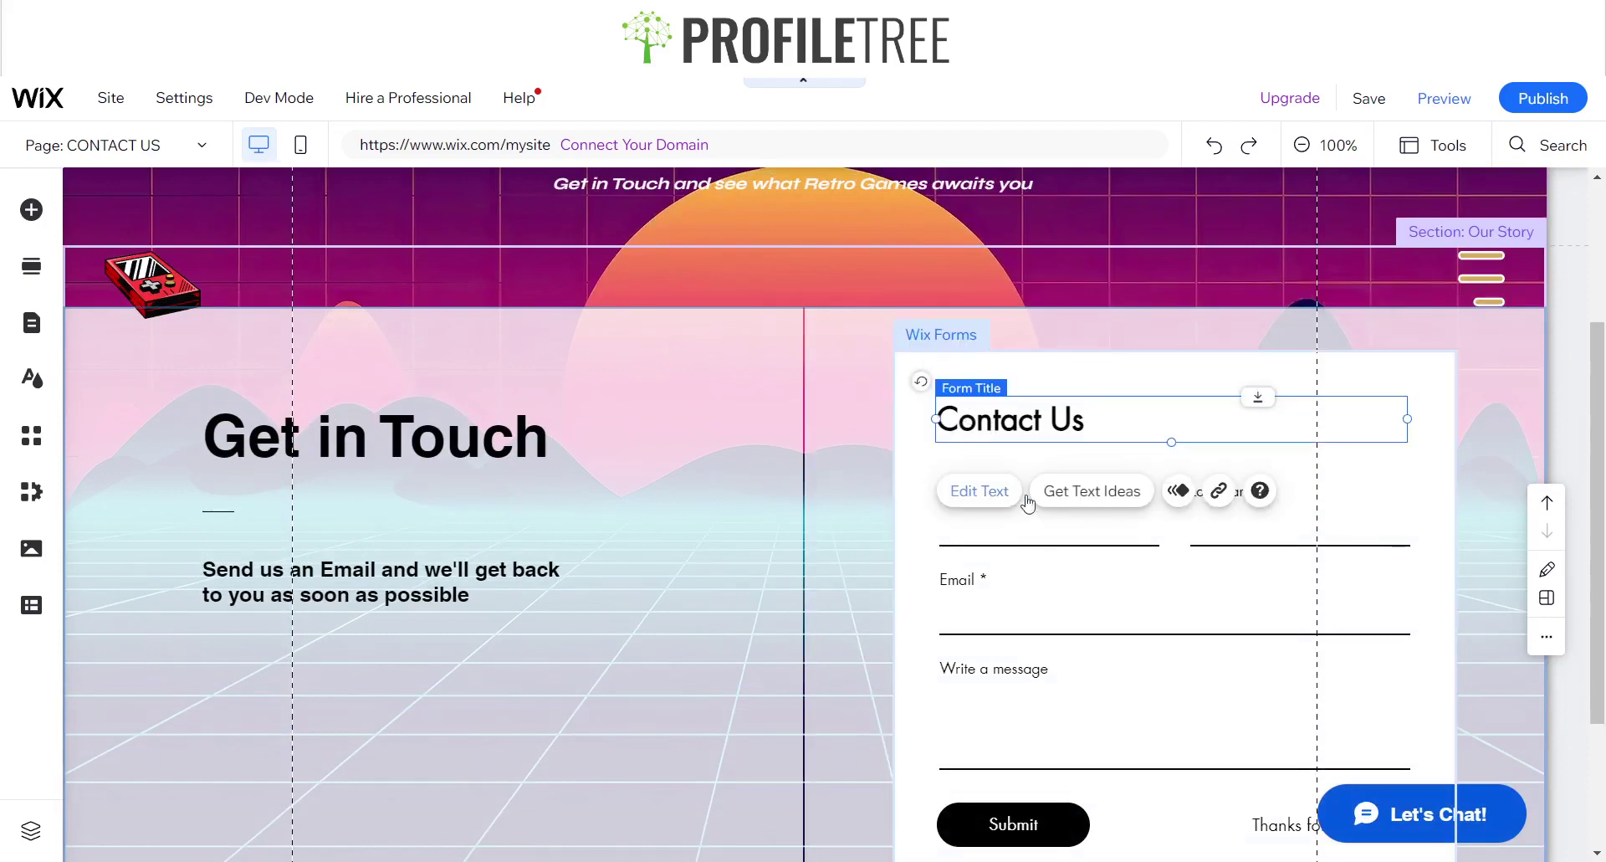
{"action": "left_click", "coordinate": [971, 492]}
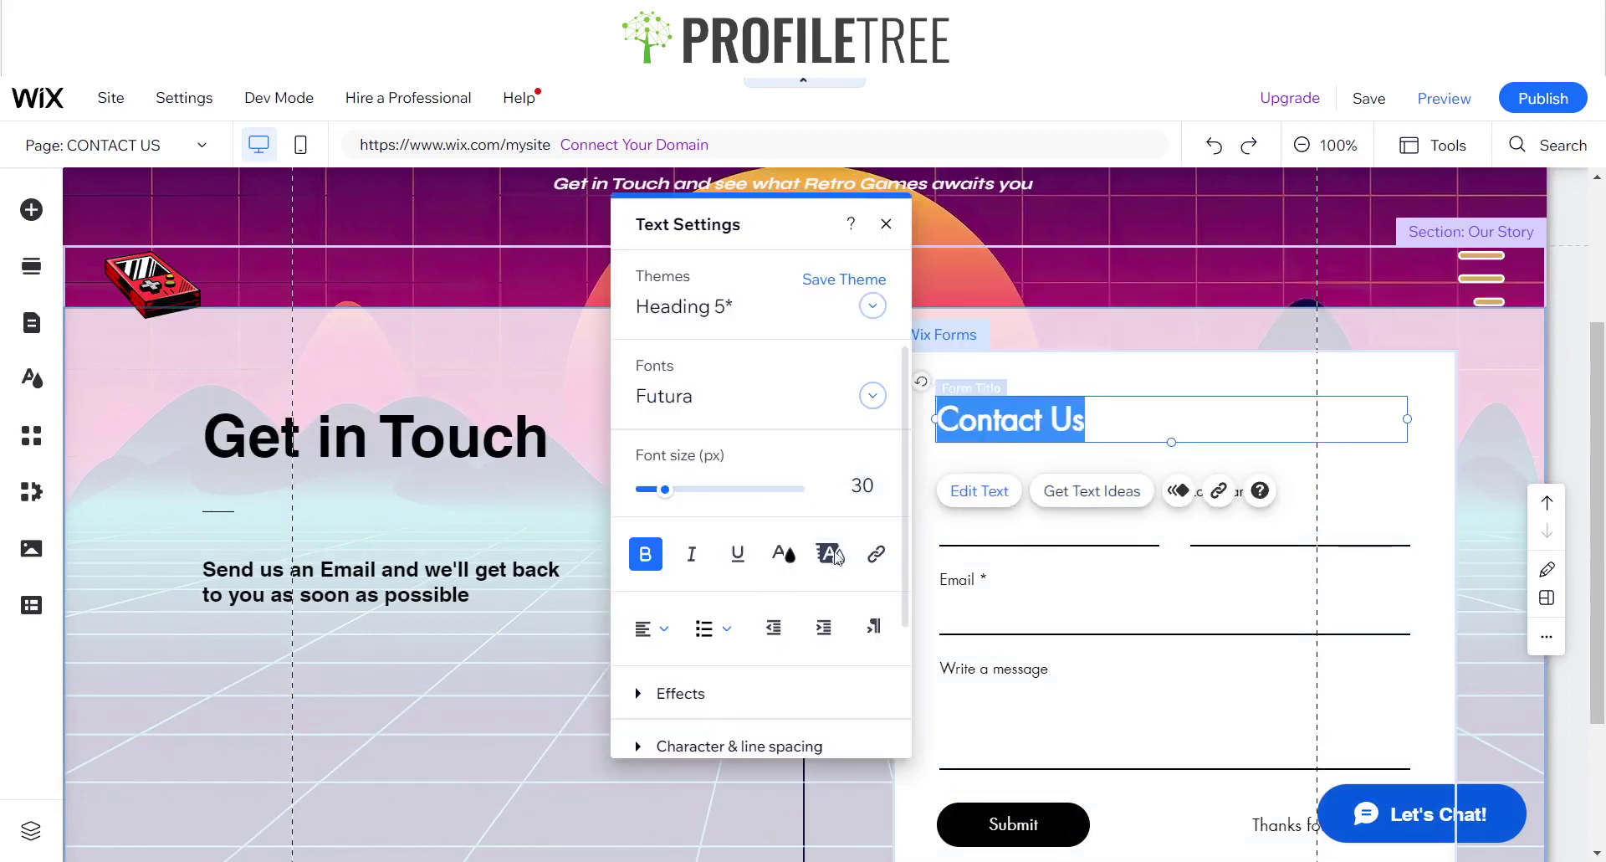
{"action": "left_click", "coordinate": [737, 403]}
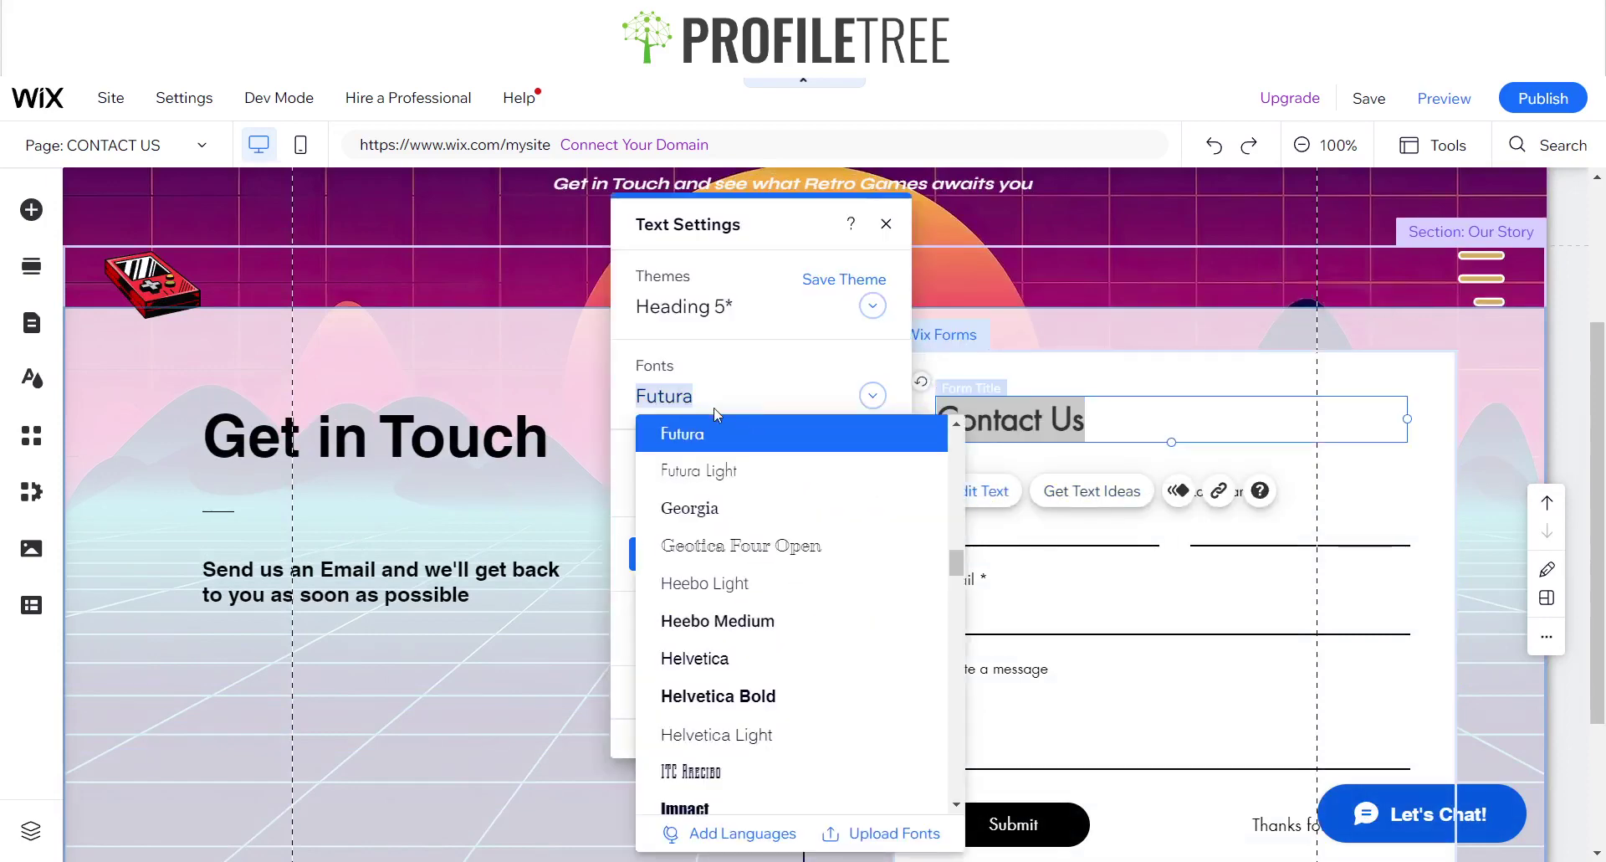
{"action": "type", "text": "Syne"}
{"action": "left_click", "coordinate": [706, 435]}
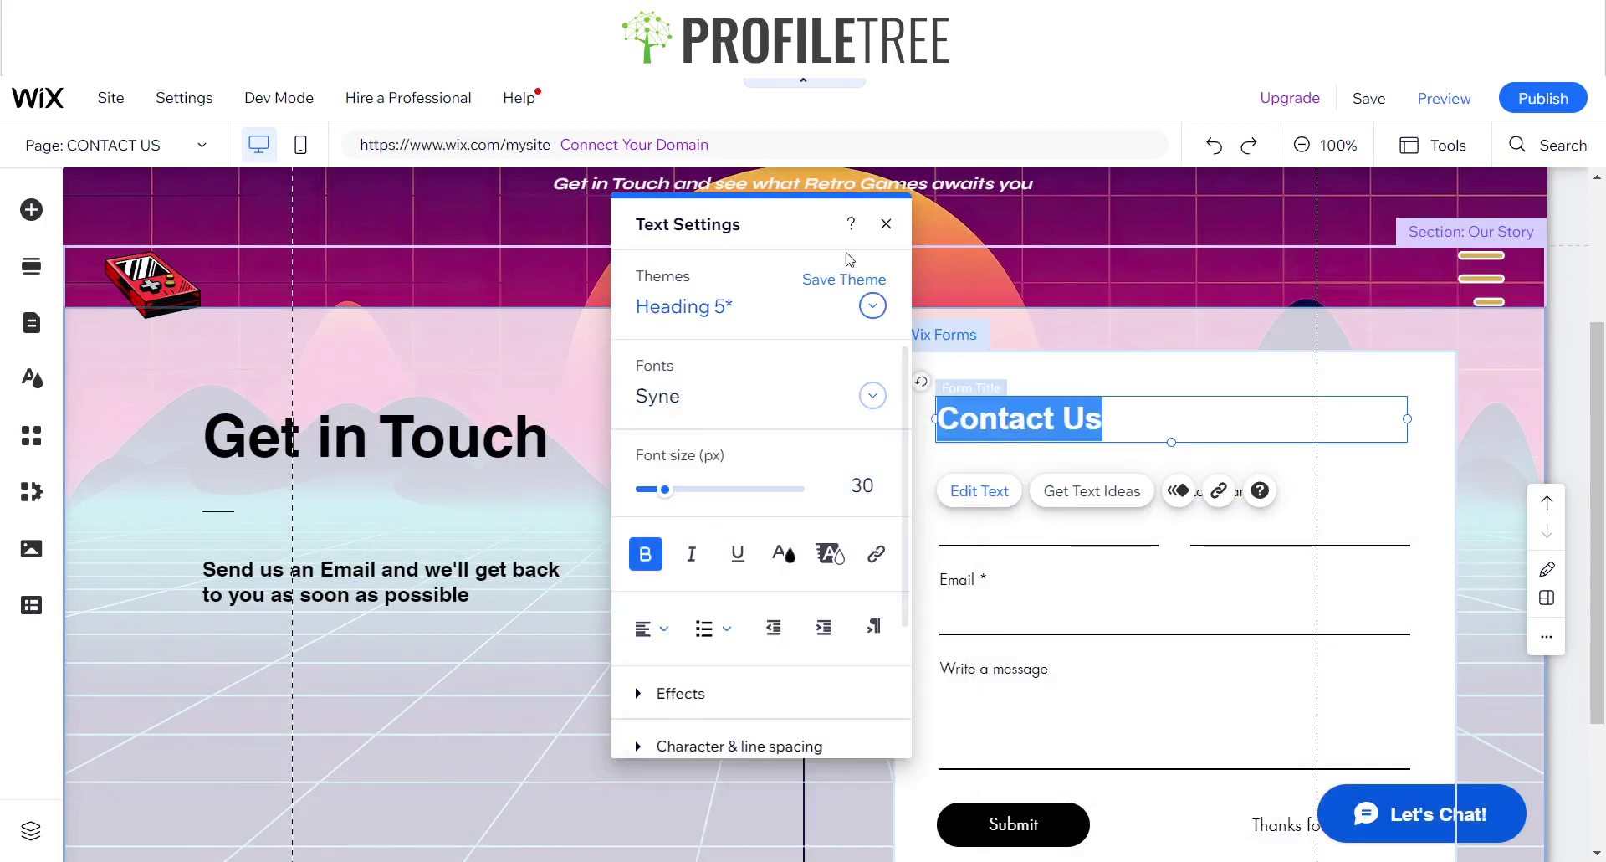
{"action": "left_click", "coordinate": [886, 223]}
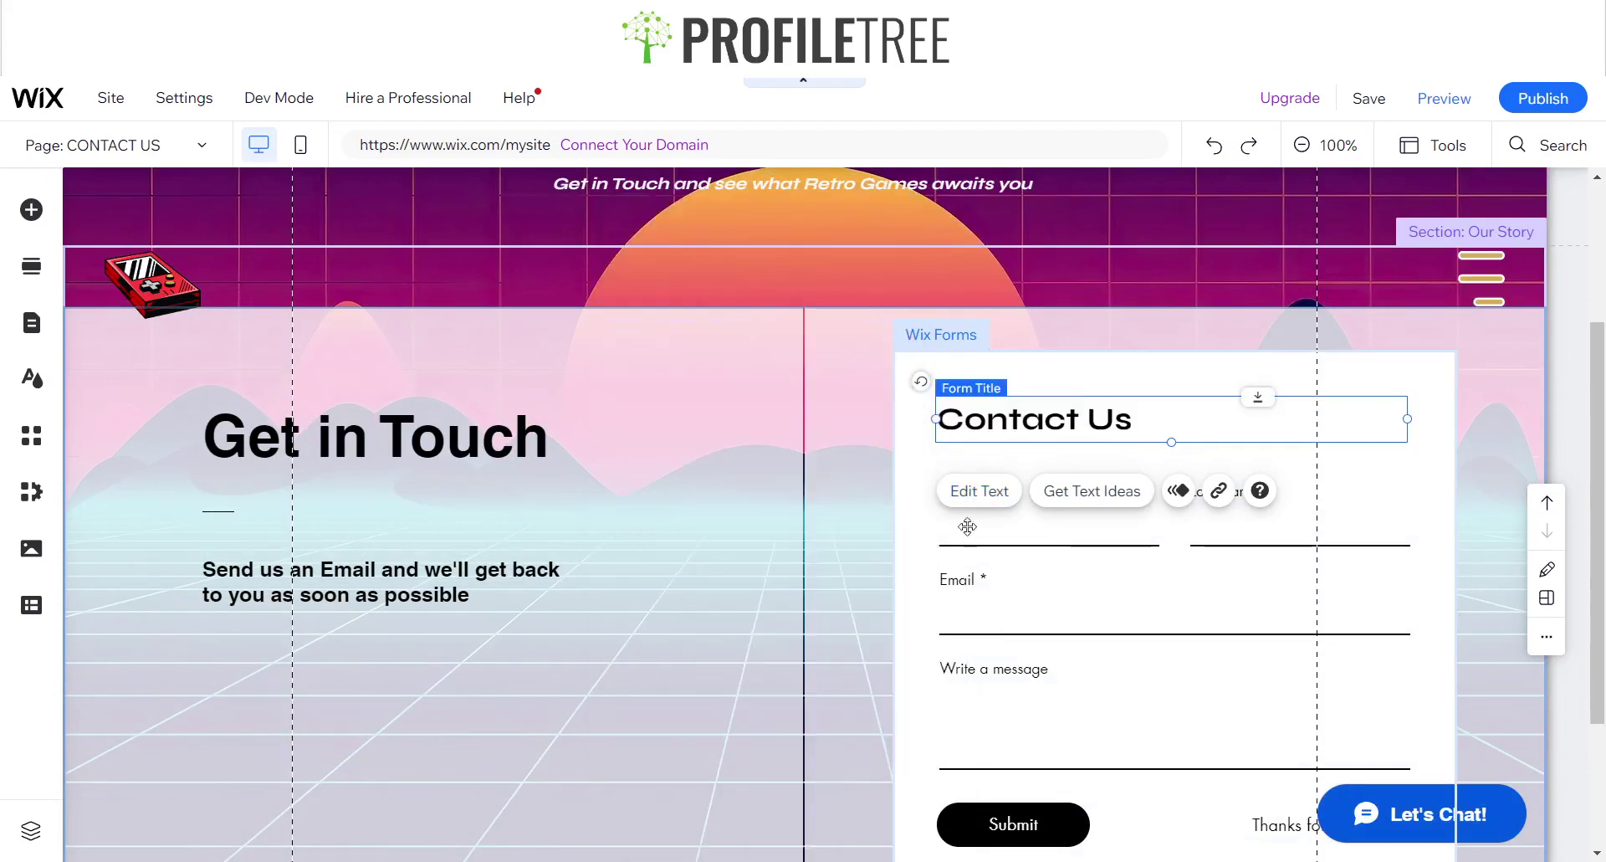
Set the contact form's success message shown after submission to "We'll be in Touch!".
{"action": "left_click", "coordinate": [966, 525]}
{"action": "left_click", "coordinate": [983, 501]}
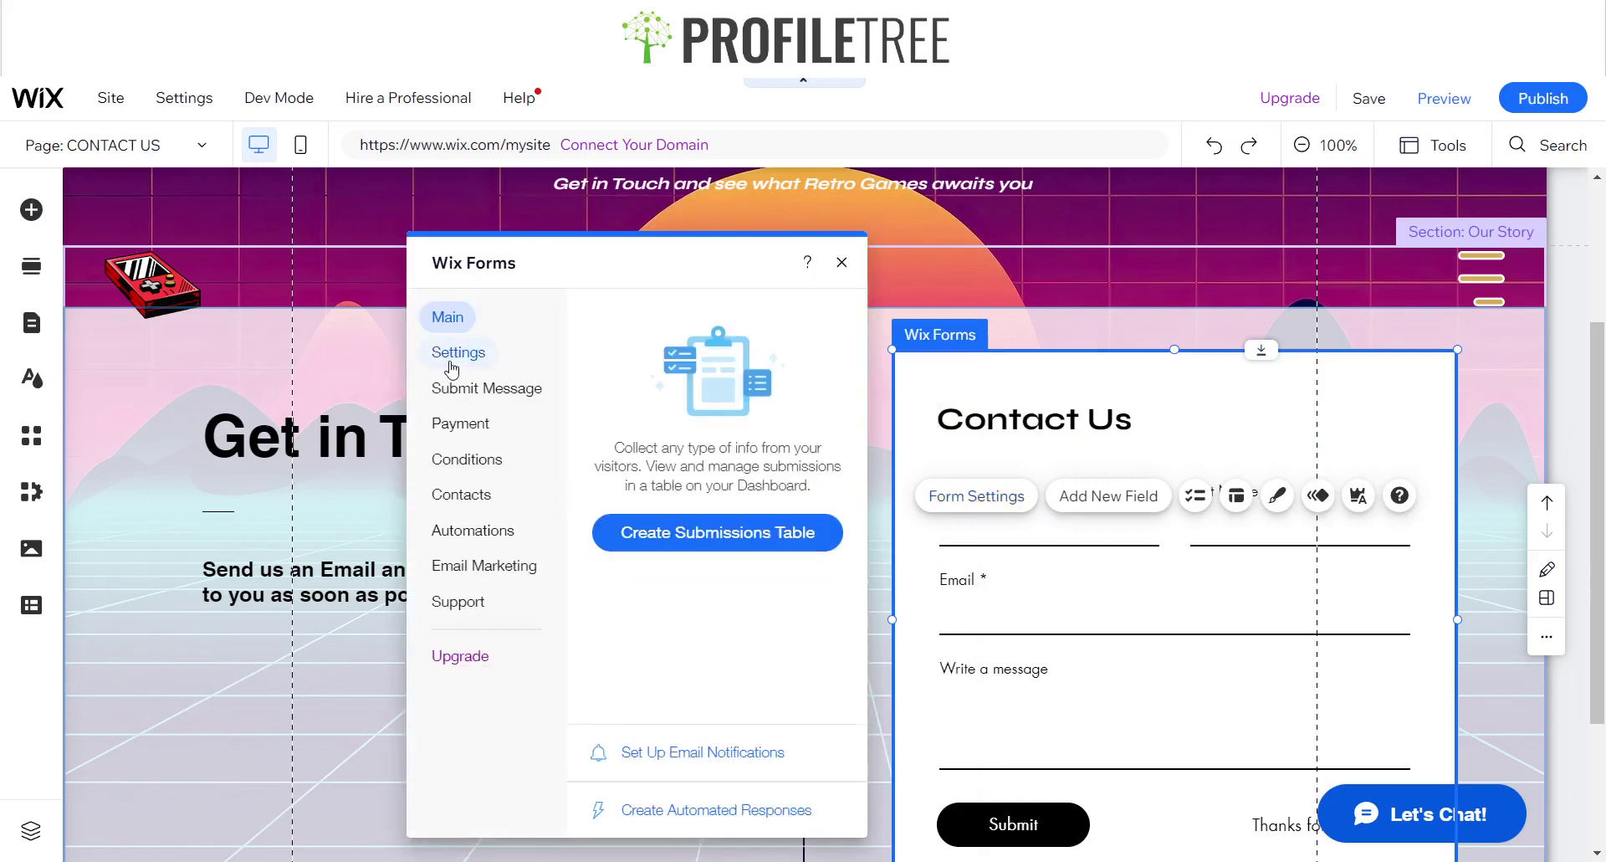
{"action": "left_click", "coordinate": [451, 362]}
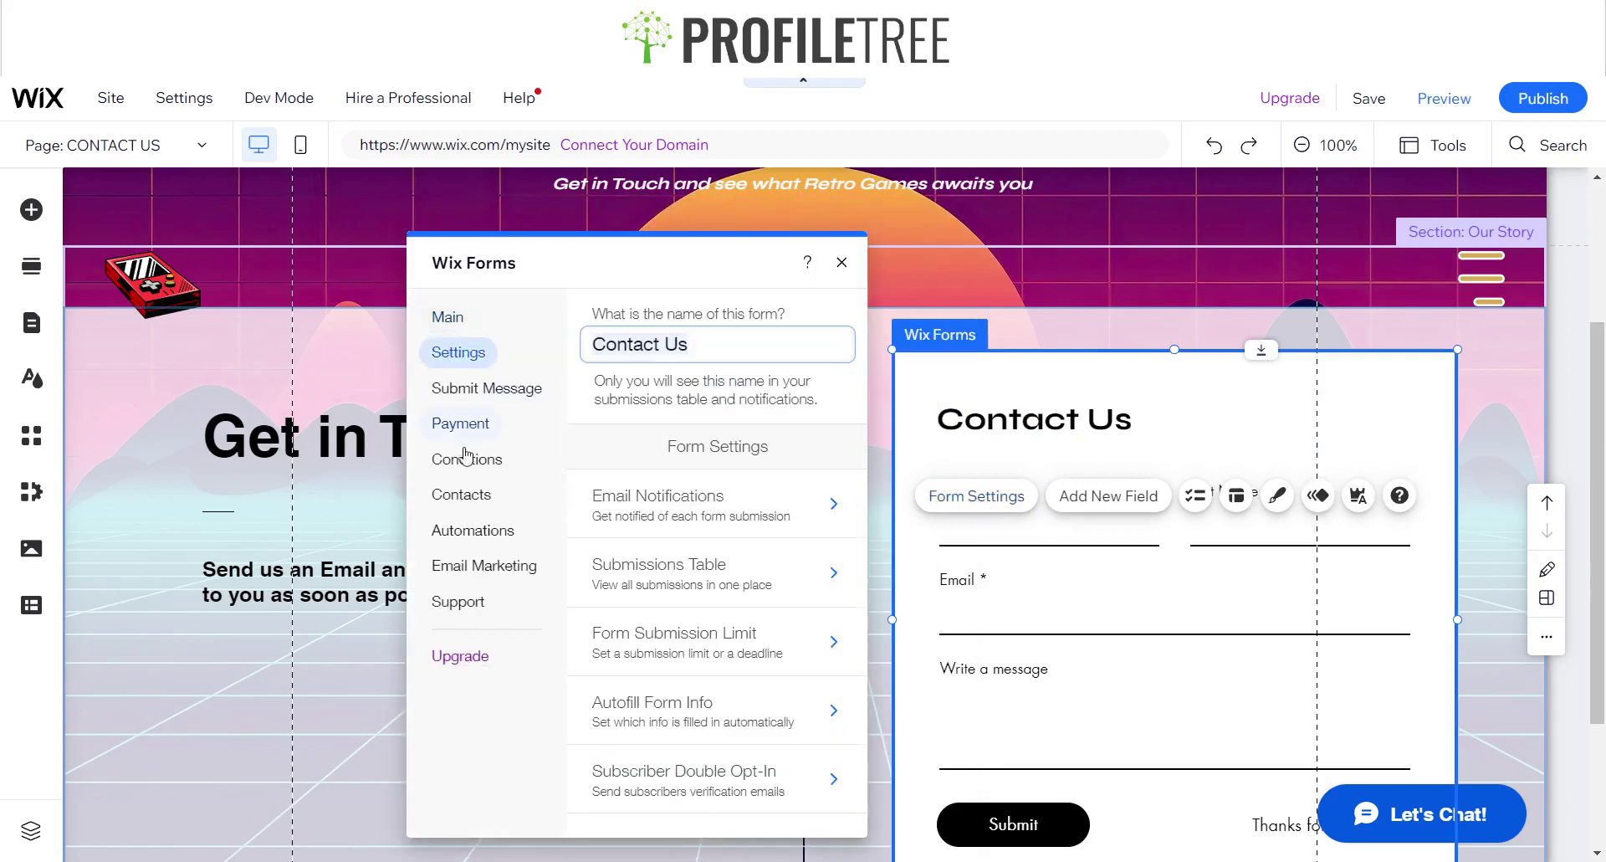
{"action": "left_click", "coordinate": [474, 391]}
{"action": "left_click", "coordinate": [461, 422]}
{"action": "left_click", "coordinate": [467, 458]}
{"action": "left_click", "coordinate": [473, 425]}
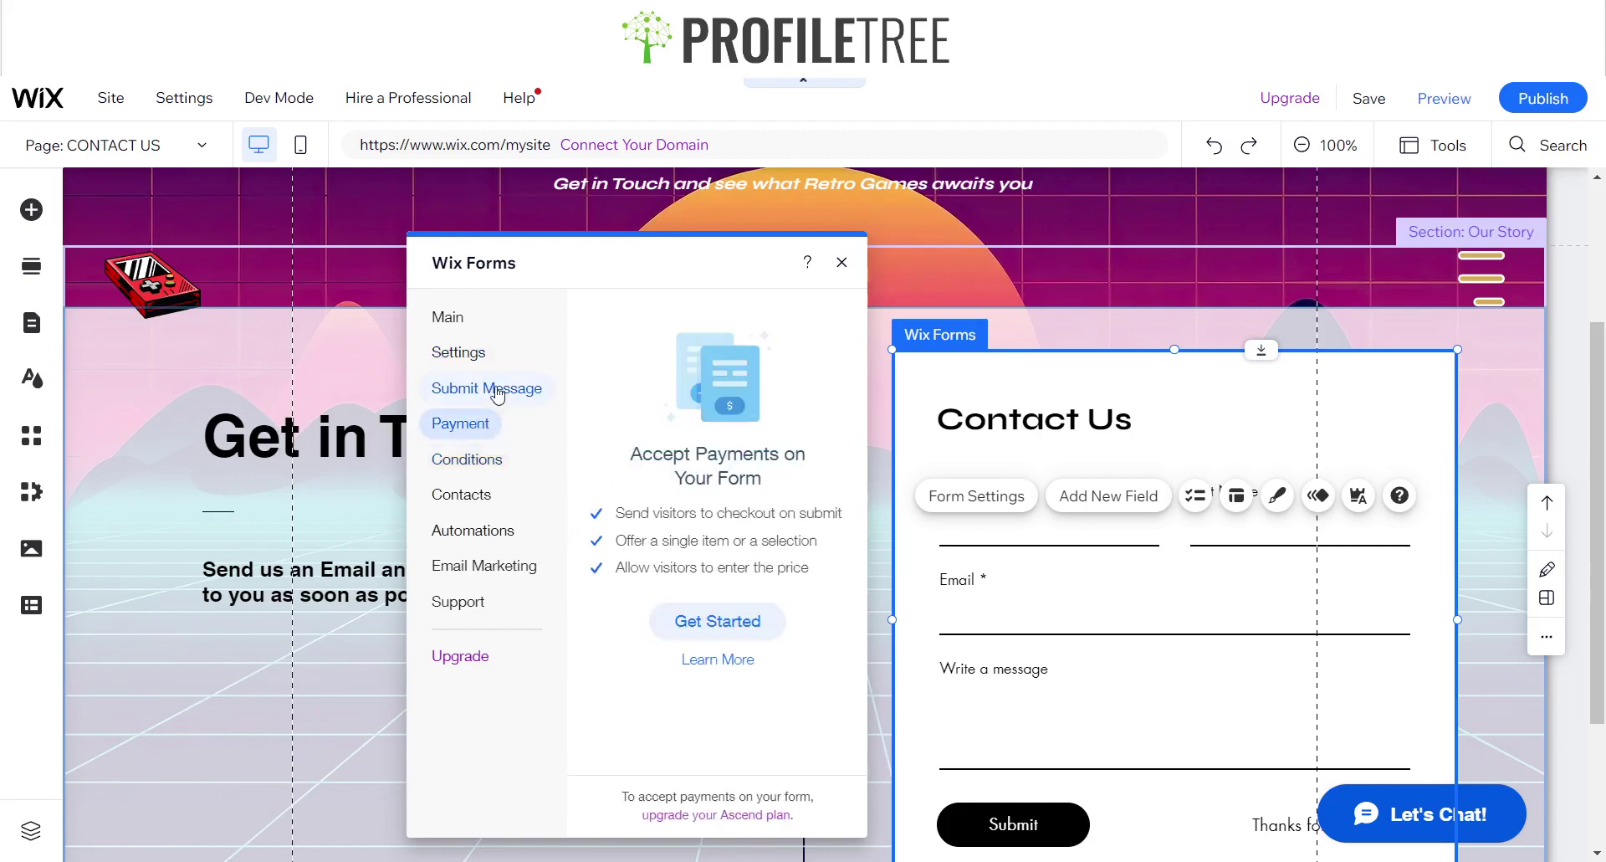
{"action": "left_click", "coordinate": [498, 395]}
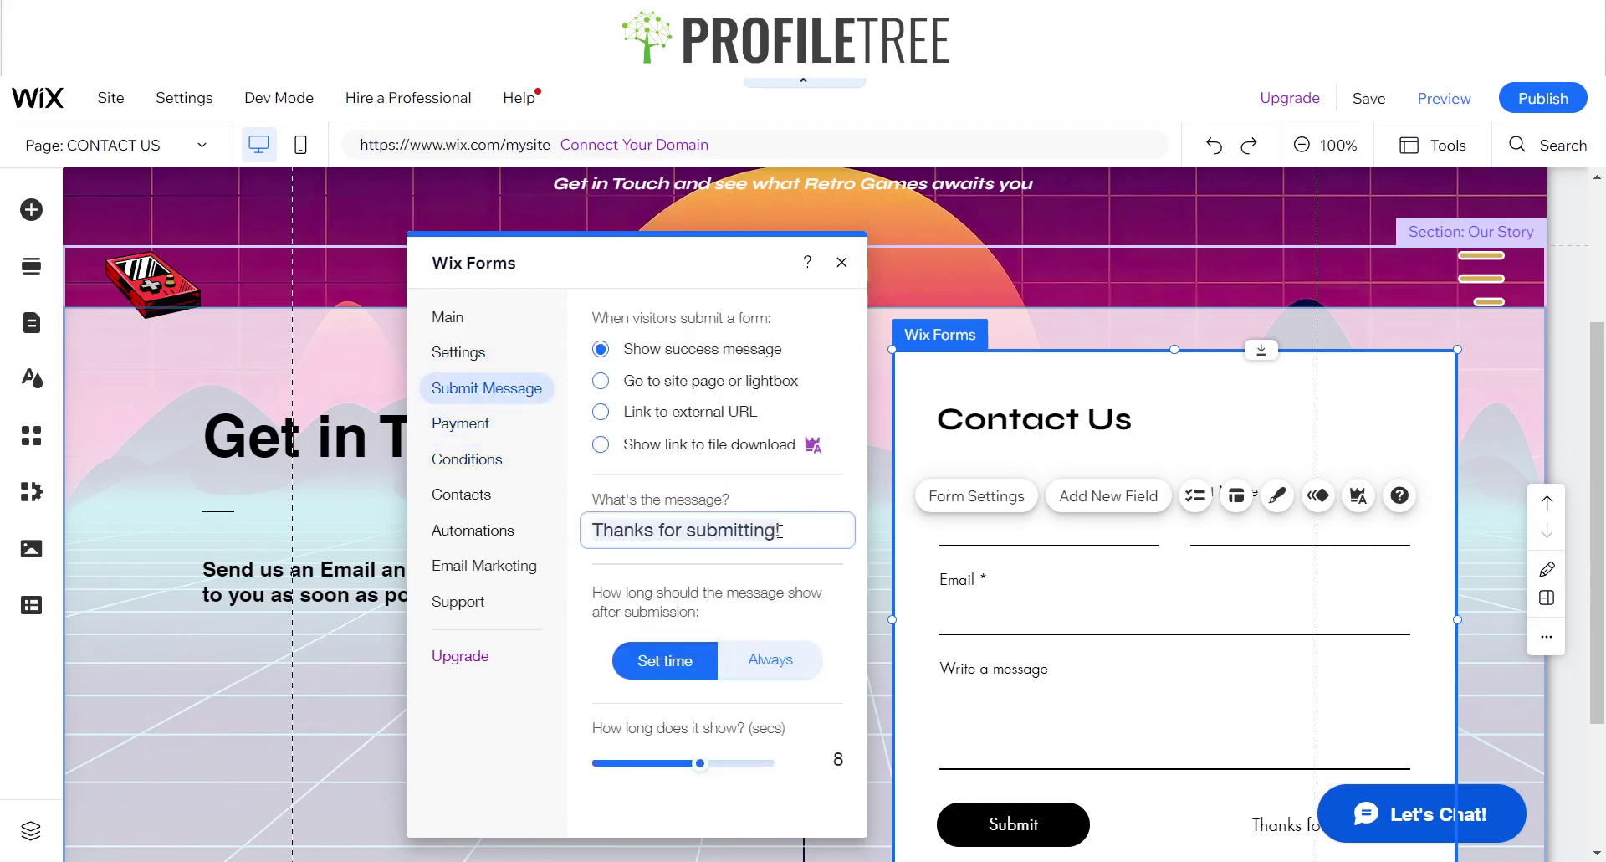
{"action": "triple_click", "coordinate": [779, 531]}
{"action": "type", "text": "We'll be in Touch!"}
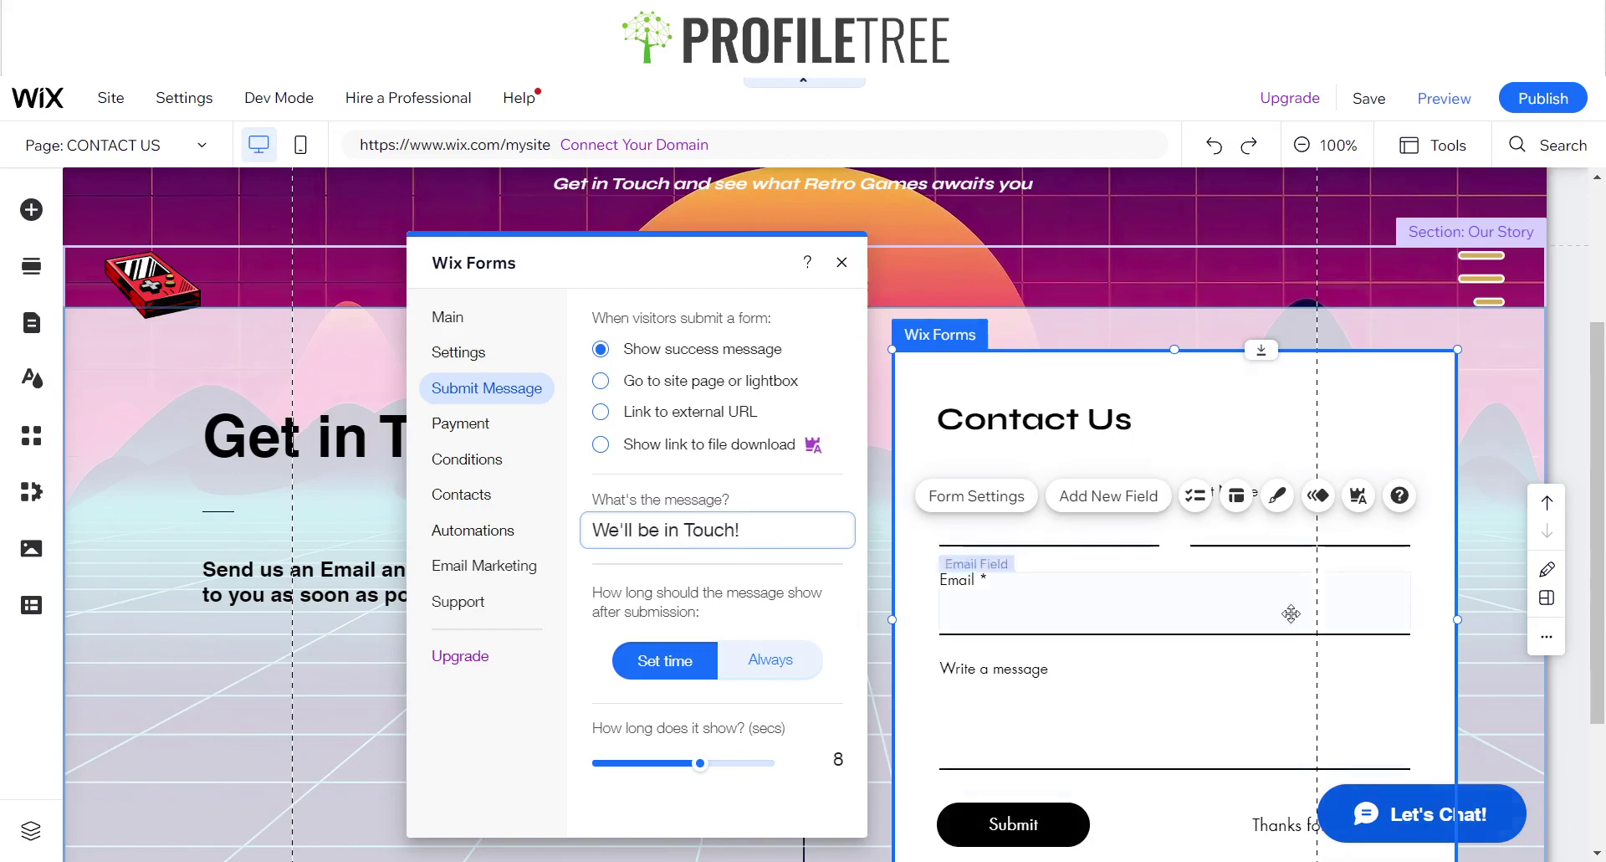
{"action": "scroll", "coordinate": [1297, 737], "scroll_direction": "down", "scroll_amount": 1}
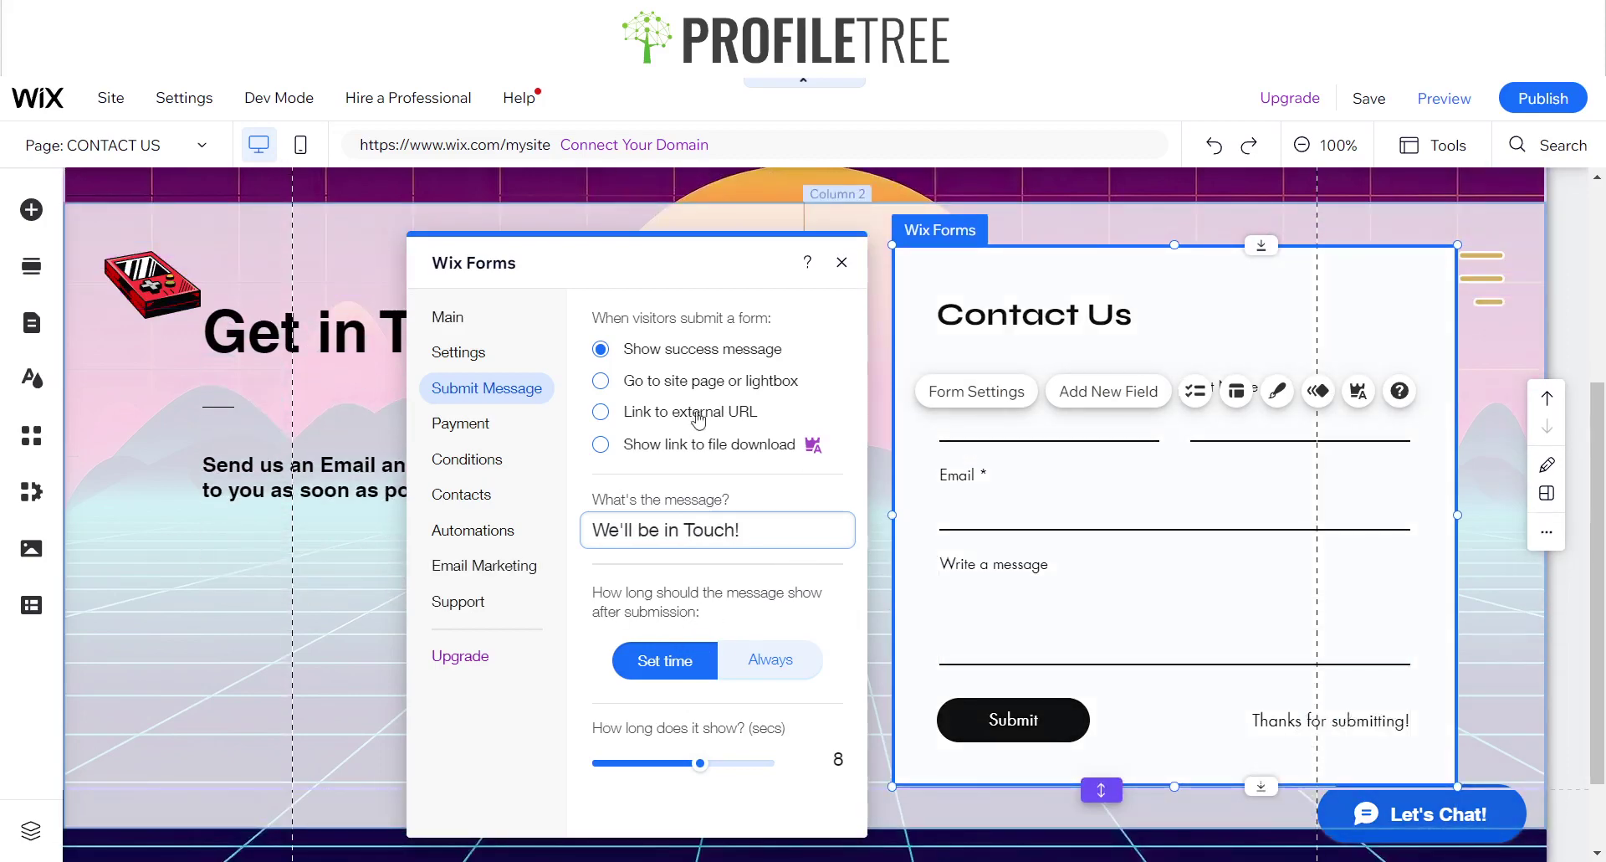
Review the form's options for payment, conditions, contacts, automations and email marketing, leaving them as they are.
{"action": "left_click", "coordinate": [459, 424]}
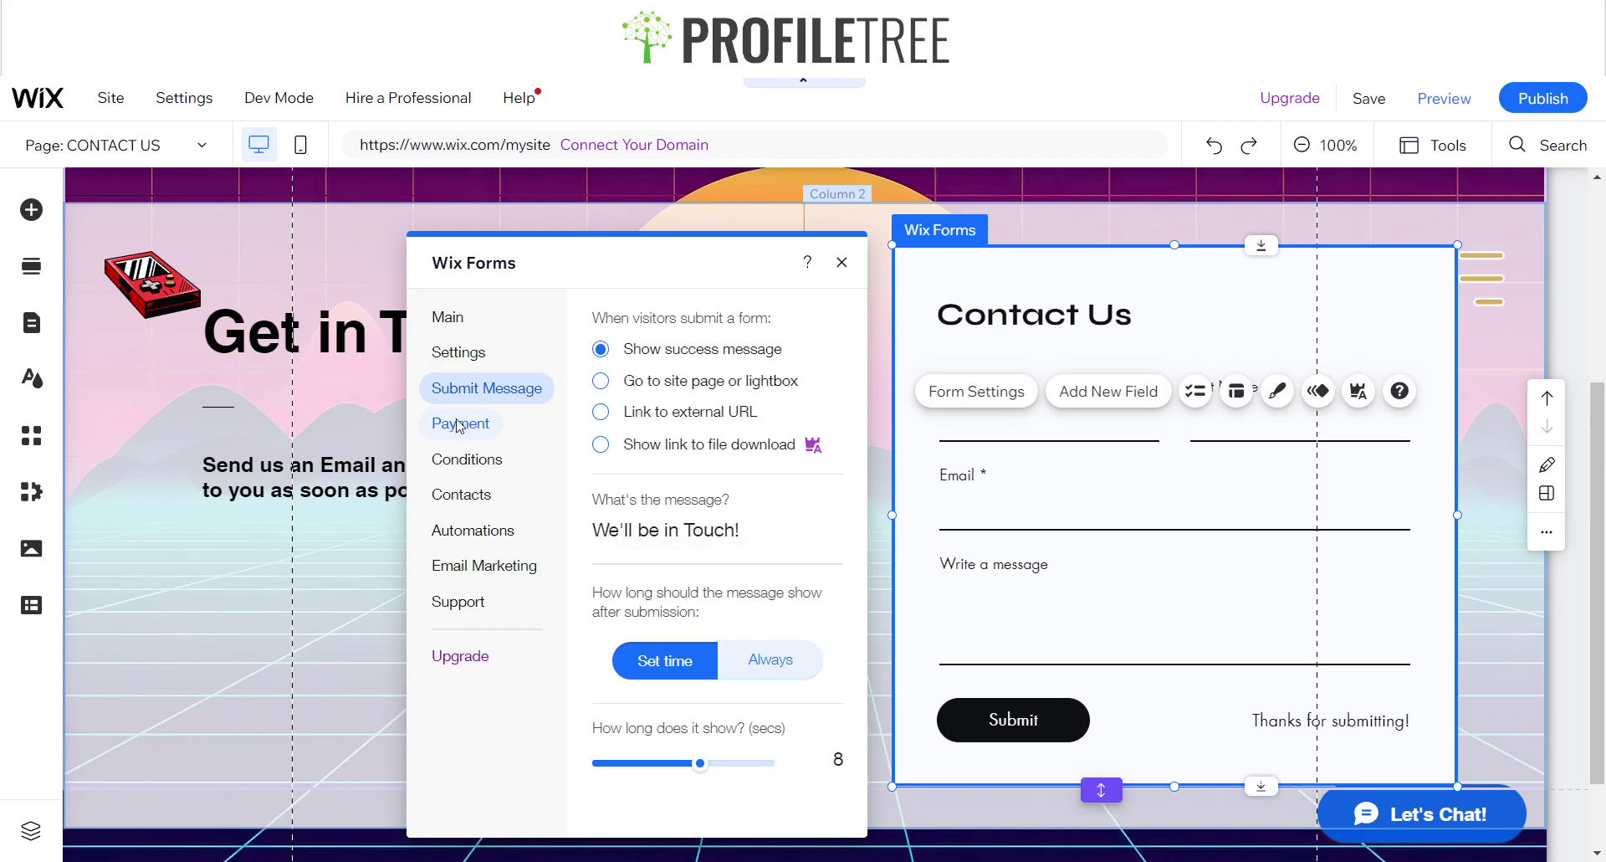
{"action": "left_click", "coordinate": [456, 460]}
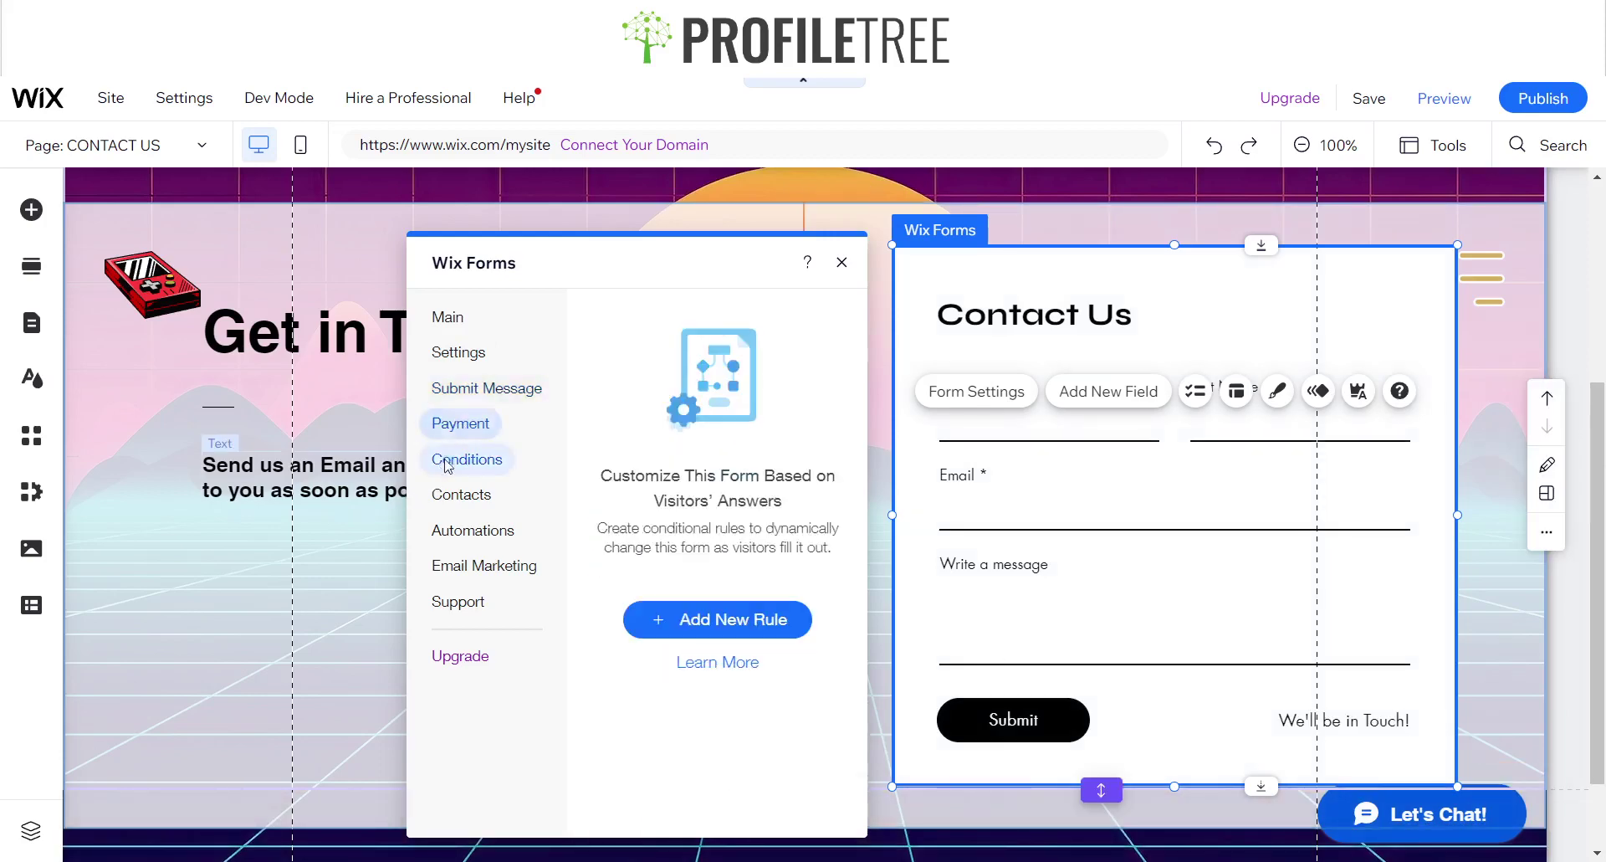
{"action": "left_click", "coordinate": [460, 494]}
{"action": "left_click", "coordinate": [484, 536]}
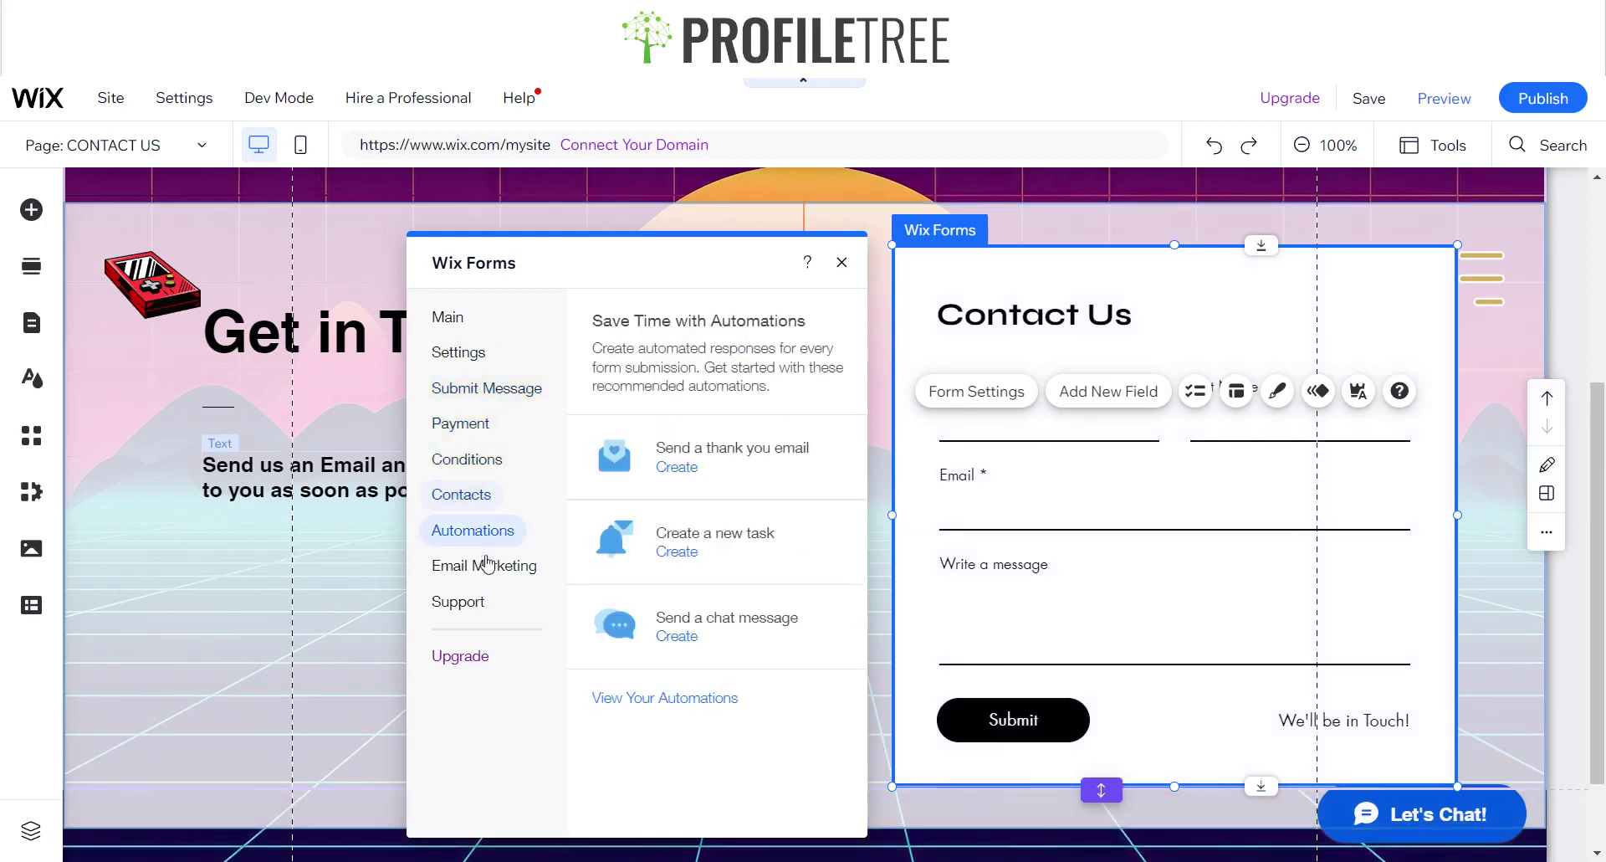
{"action": "left_click", "coordinate": [485, 599]}
{"action": "left_click", "coordinate": [485, 569]}
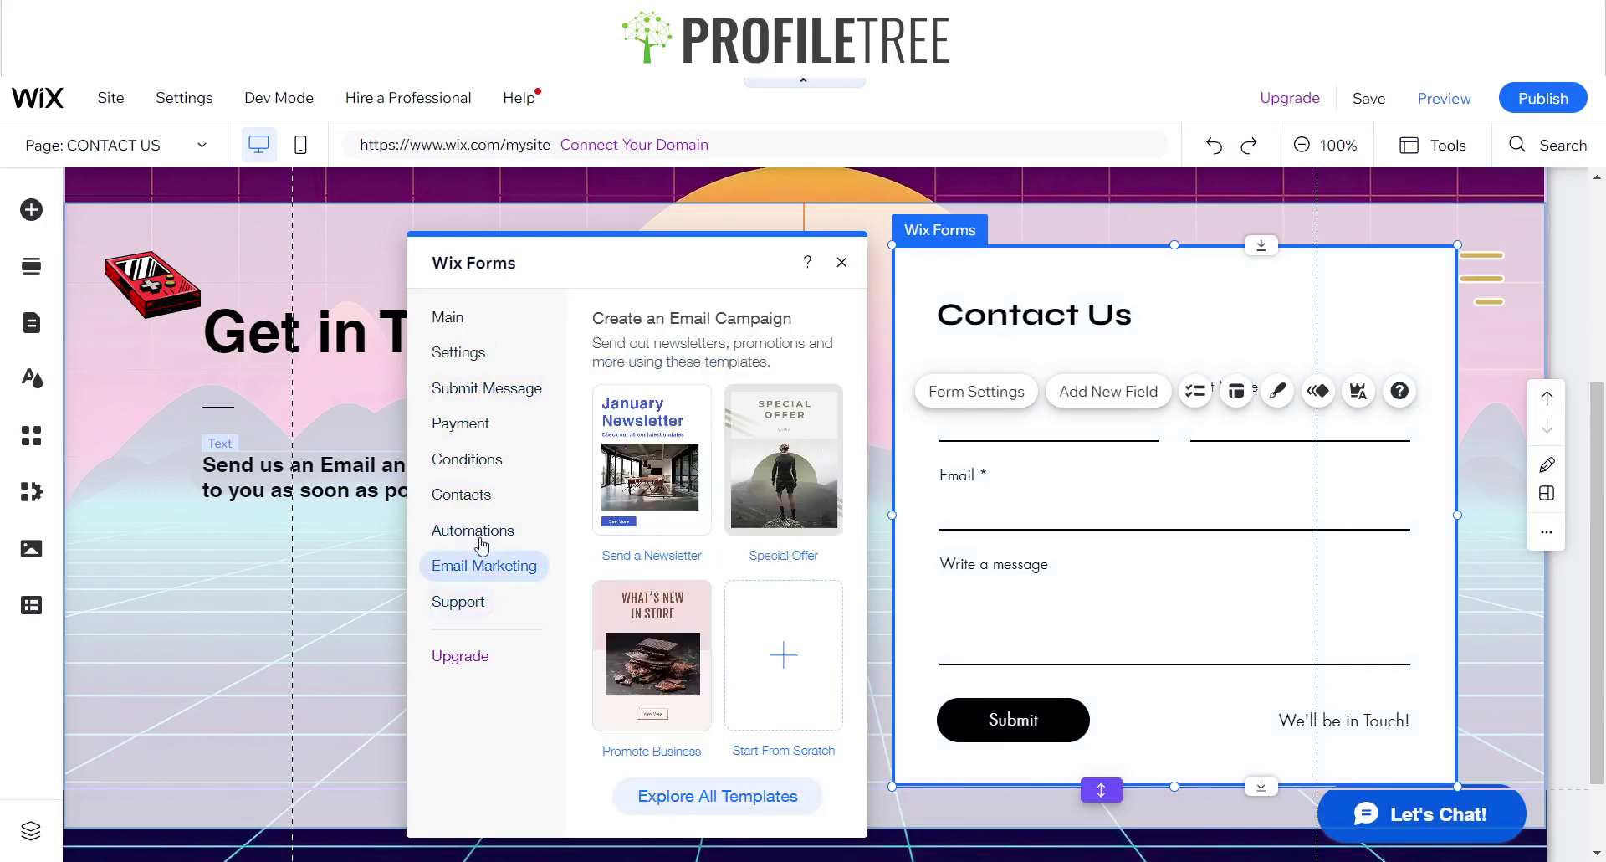
{"action": "left_click", "coordinate": [842, 262]}
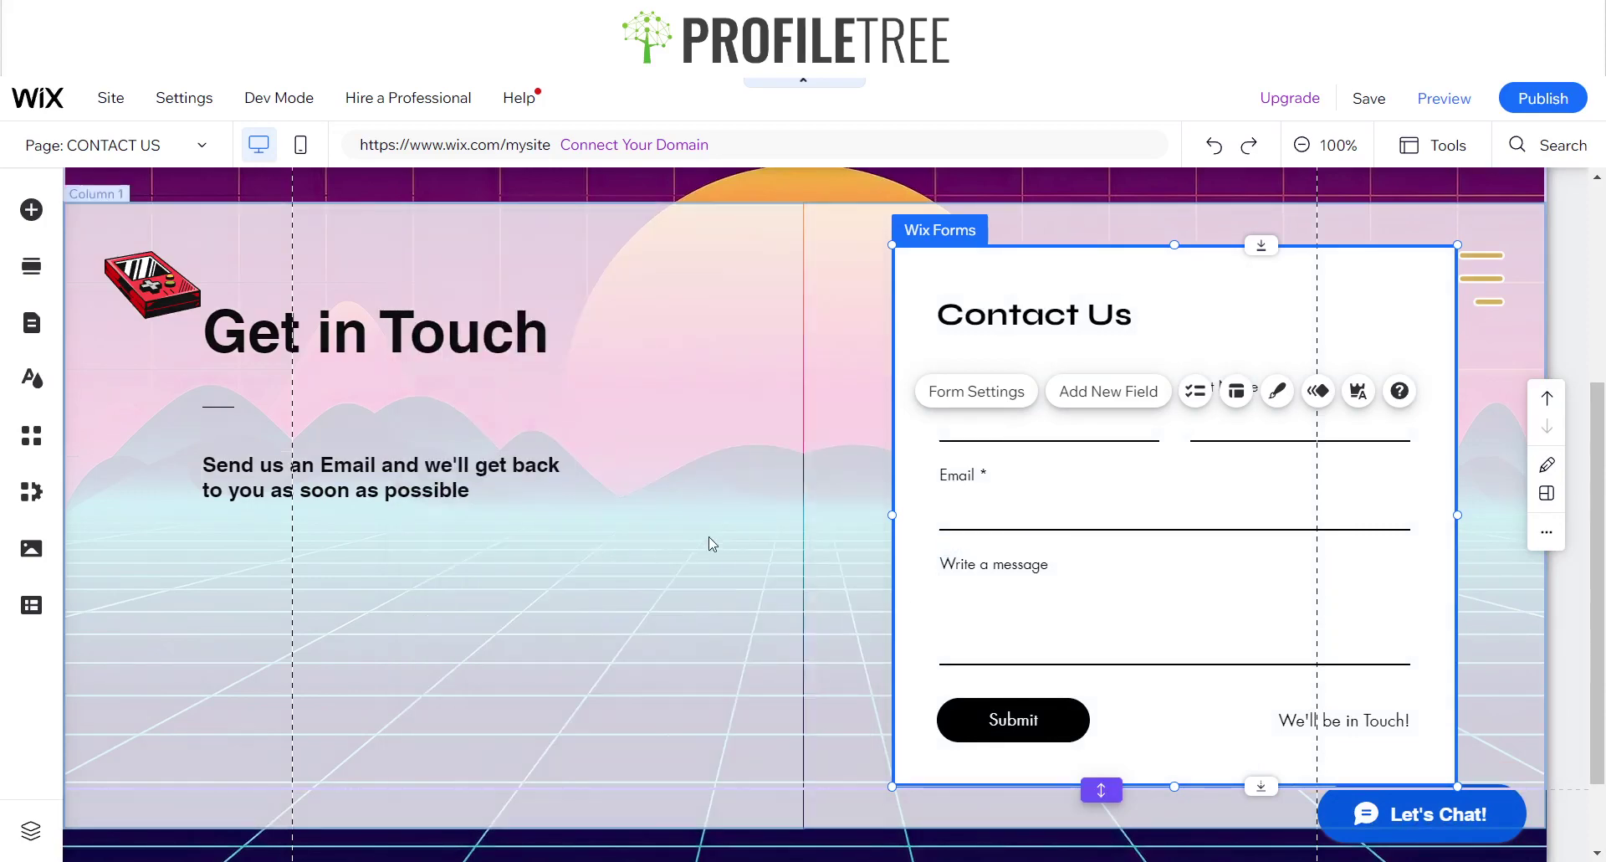
{"action": "left_click", "coordinate": [636, 540]}
{"action": "scroll", "coordinate": [622, 540], "scroll_direction": "down", "scroll_amount": 1}
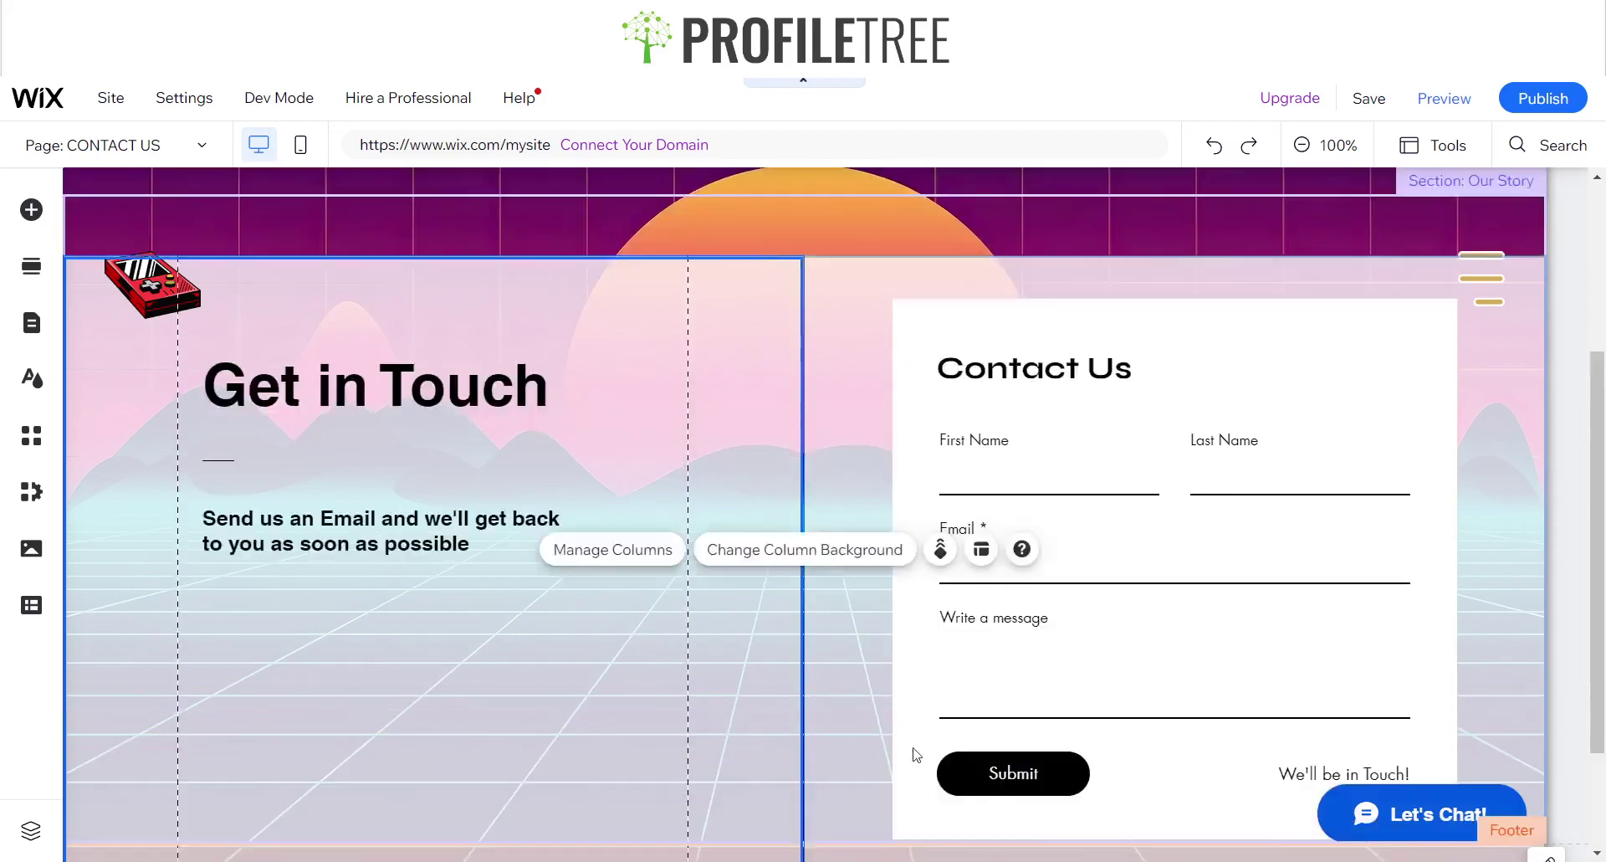
{"action": "scroll", "coordinate": [771, 585], "scroll_direction": "up", "scroll_amount": 4}
{"action": "scroll", "coordinate": [753, 581], "scroll_direction": "down", "scroll_amount": 2}
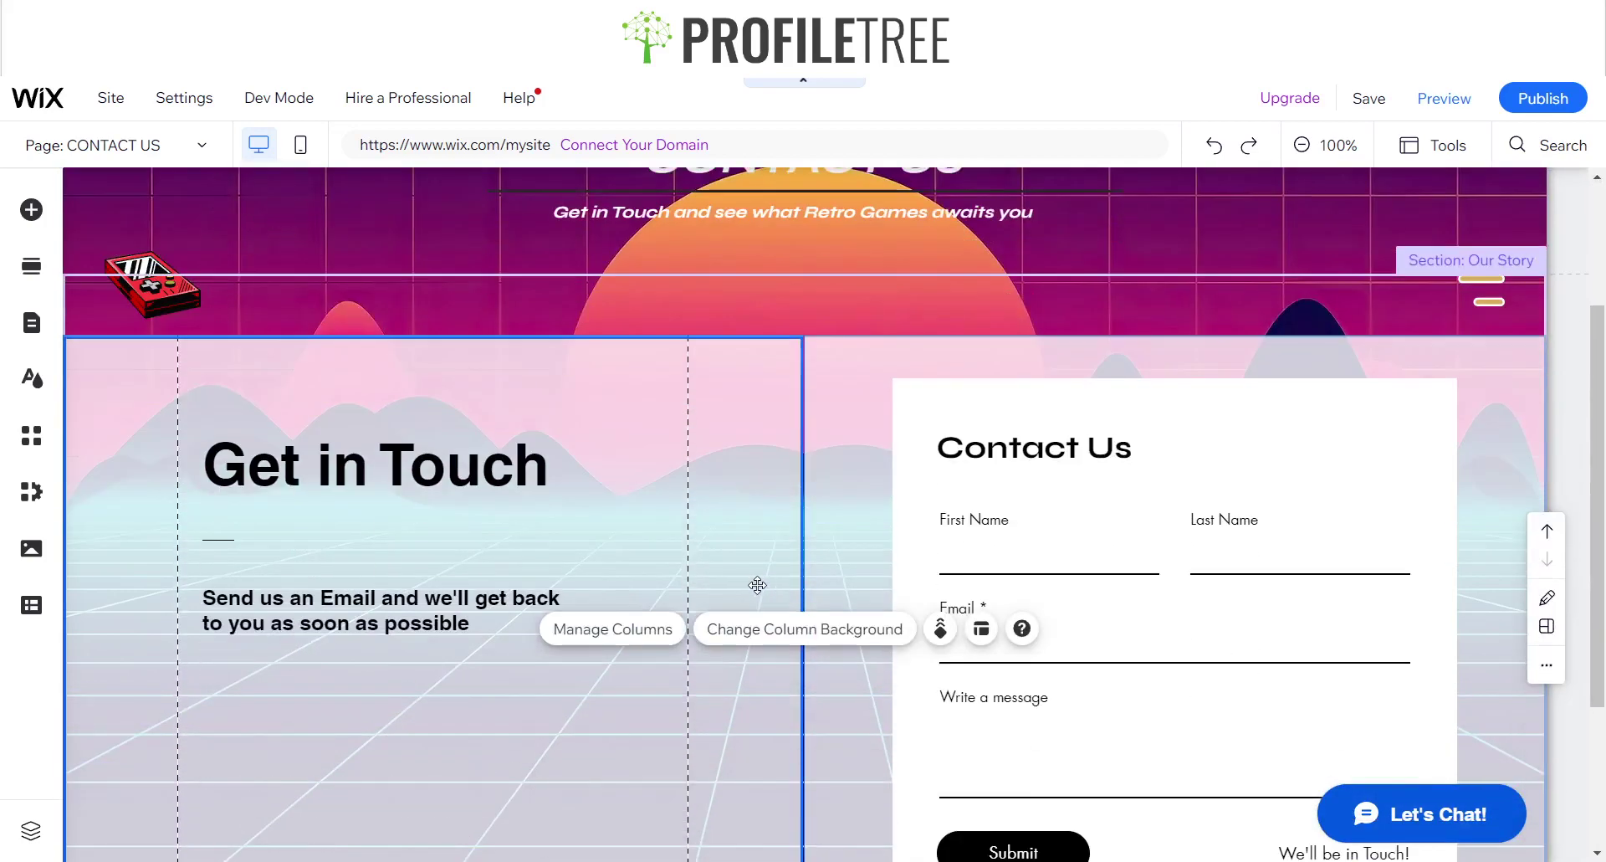
{"action": "scroll", "coordinate": [671, 478], "scroll_direction": "down", "scroll_amount": 2}
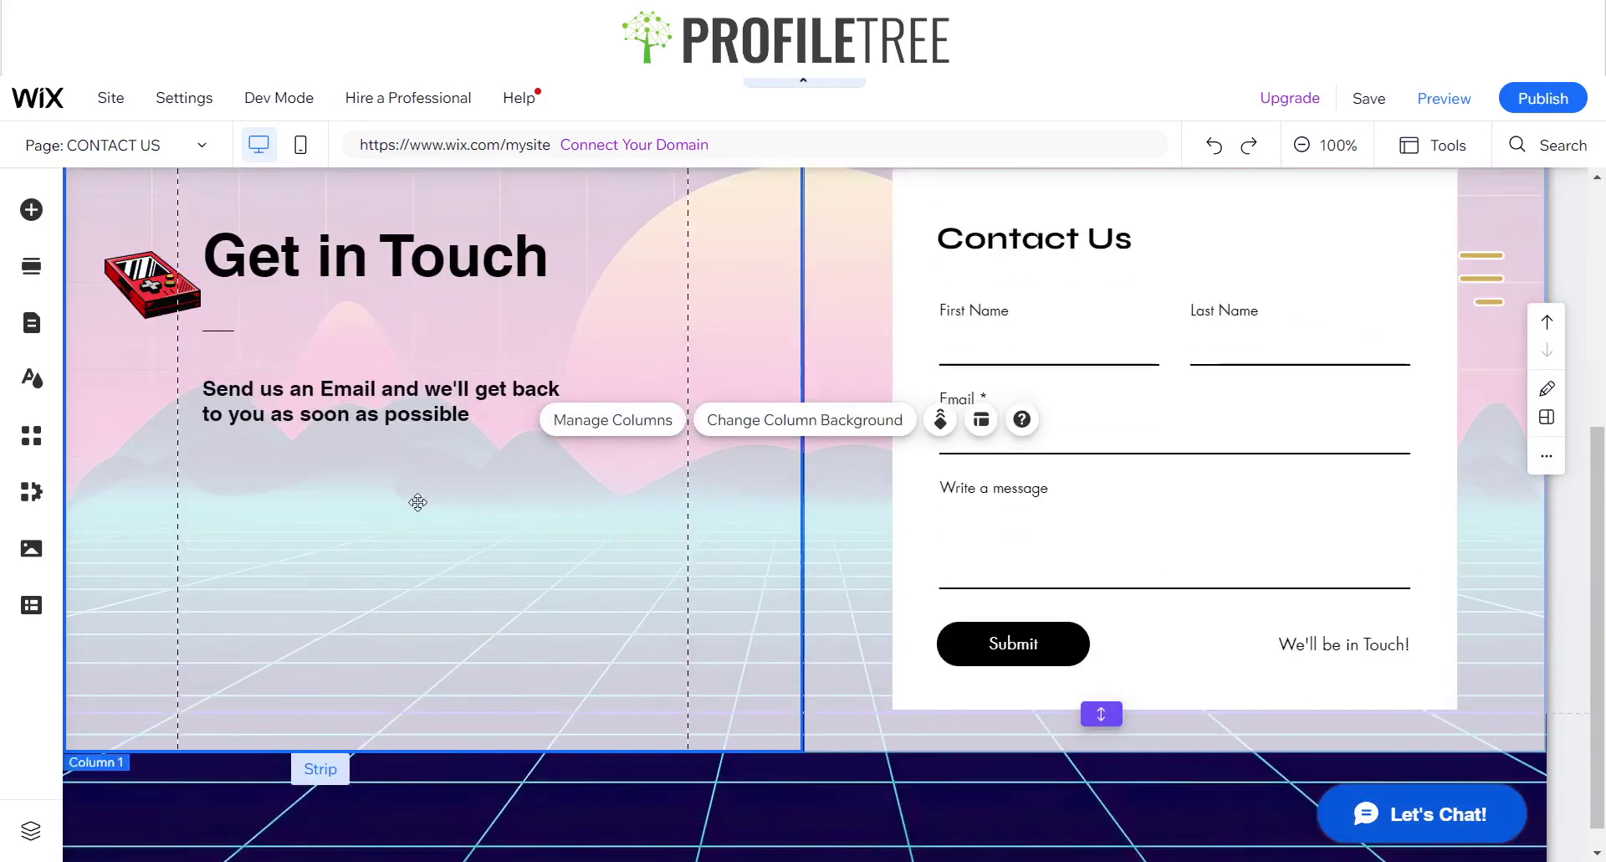
Add a black hexagon basic shape to the first column, aligned beneath the "Send us an Email" text.
{"action": "left_click", "coordinate": [282, 511]}
{"action": "left_click", "coordinate": [42, 220]}
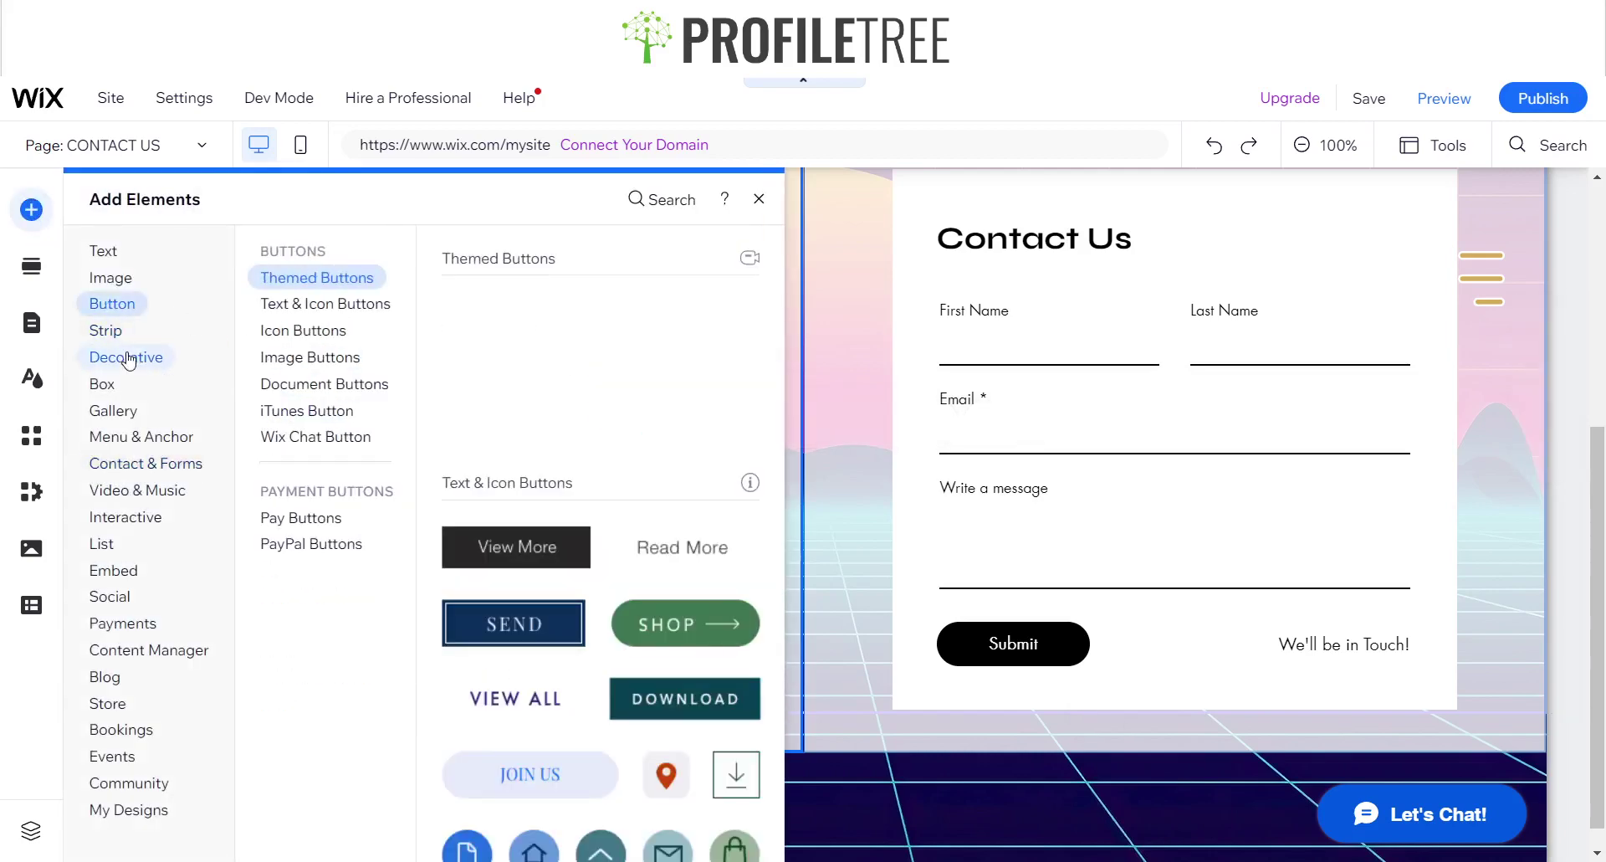
{"action": "left_click", "coordinate": [129, 358]}
{"action": "scroll", "coordinate": [625, 400], "scroll_direction": "down", "scroll_amount": 5}
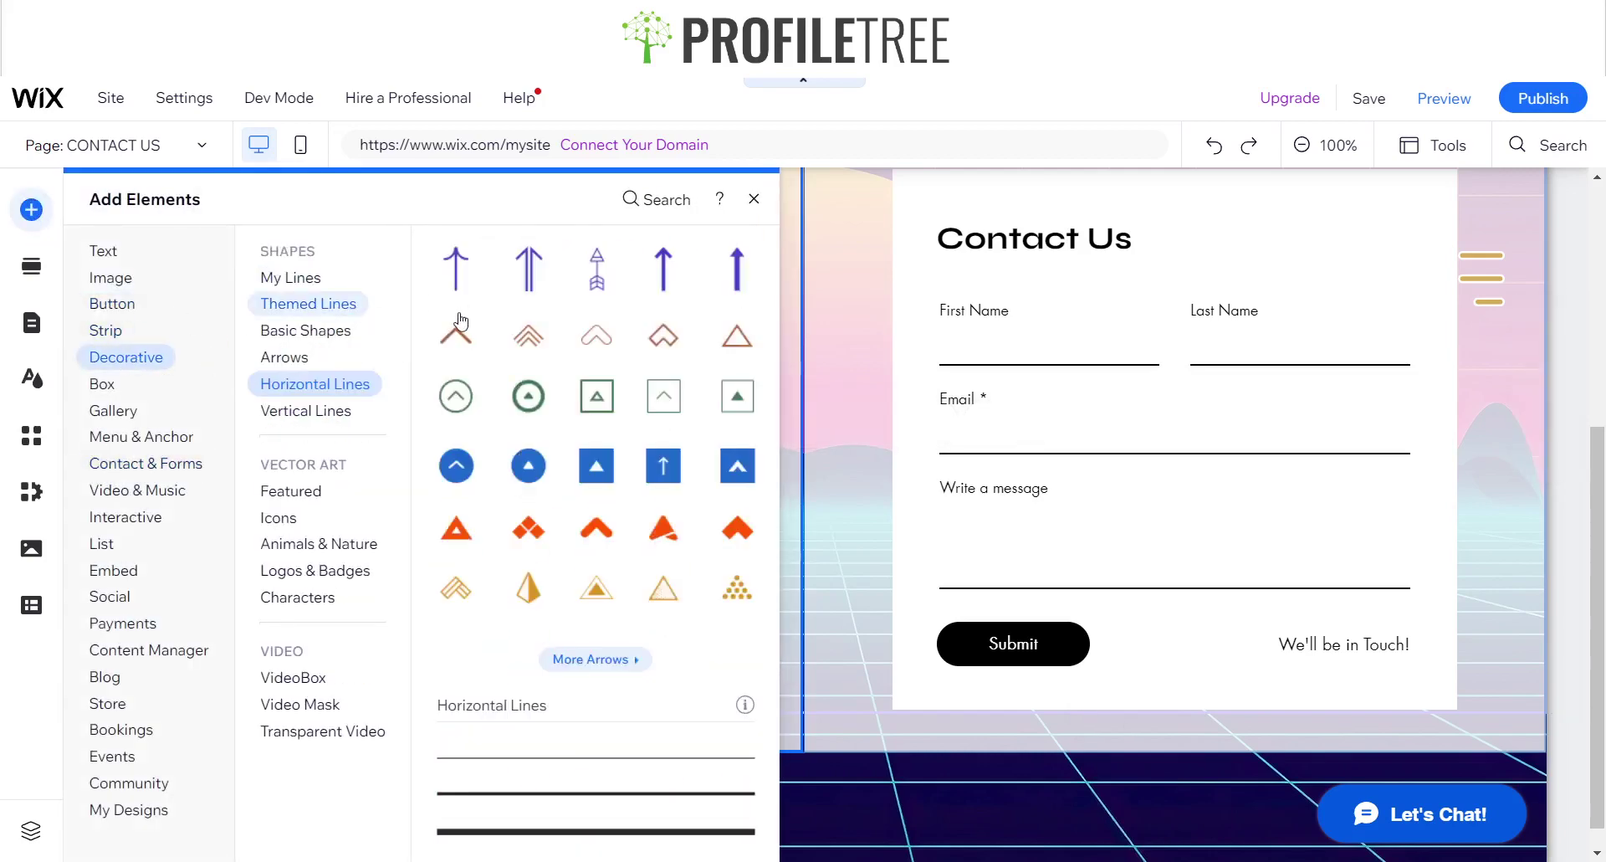
{"action": "scroll", "coordinate": [625, 400], "scroll_direction": "up", "scroll_amount": 6}
{"action": "scroll", "coordinate": [625, 400], "scroll_direction": "up", "scroll_amount": 9}
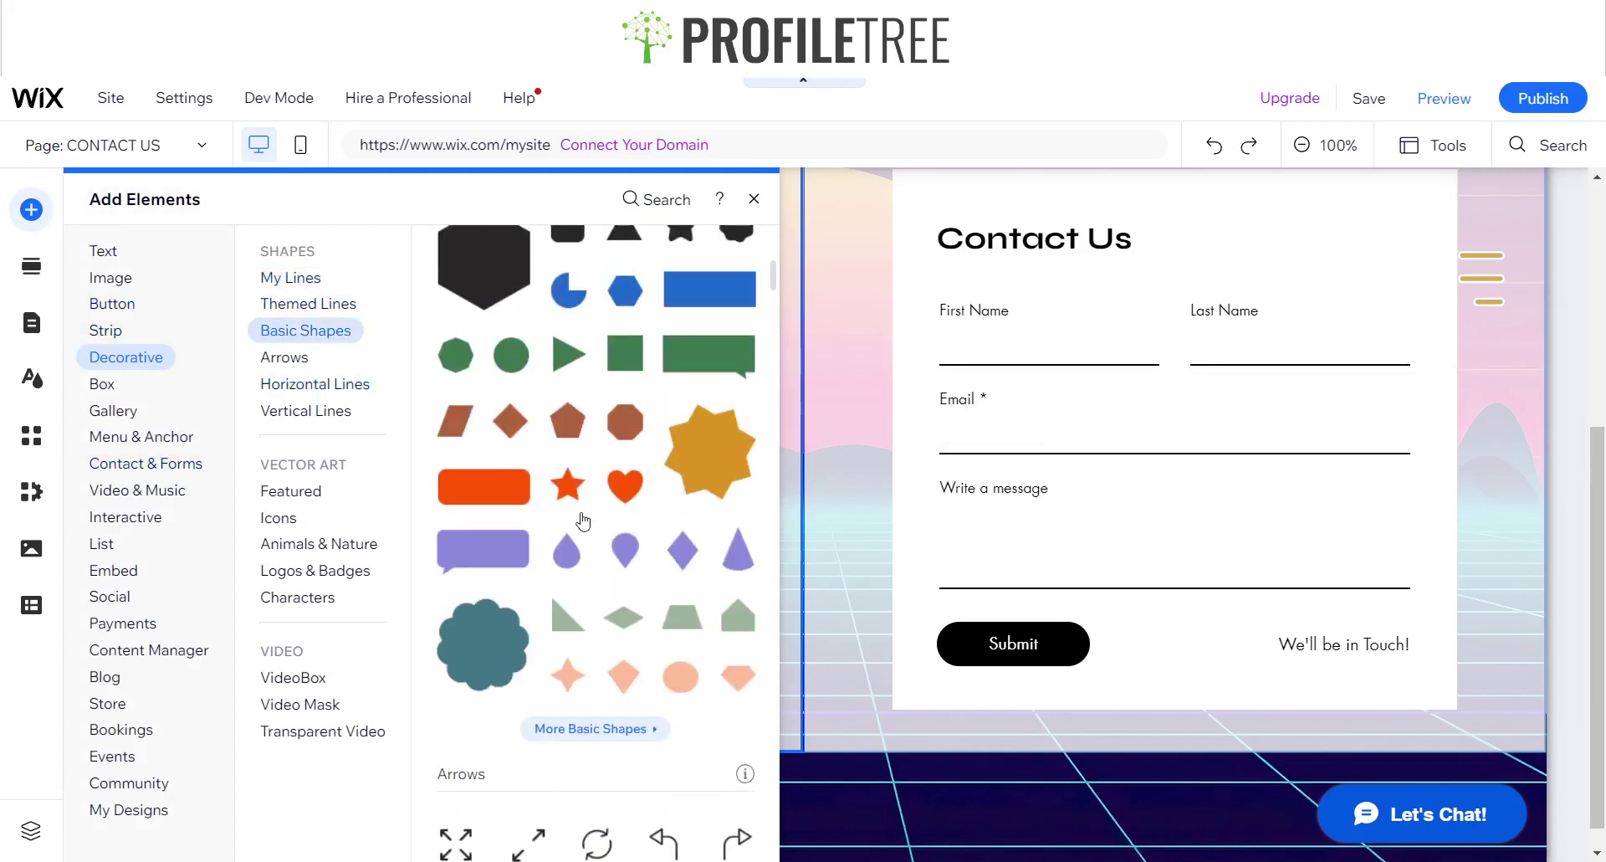
{"action": "scroll", "coordinate": [515, 535], "scroll_direction": "down", "scroll_amount": 3}
{"action": "left_click", "coordinate": [485, 415]}
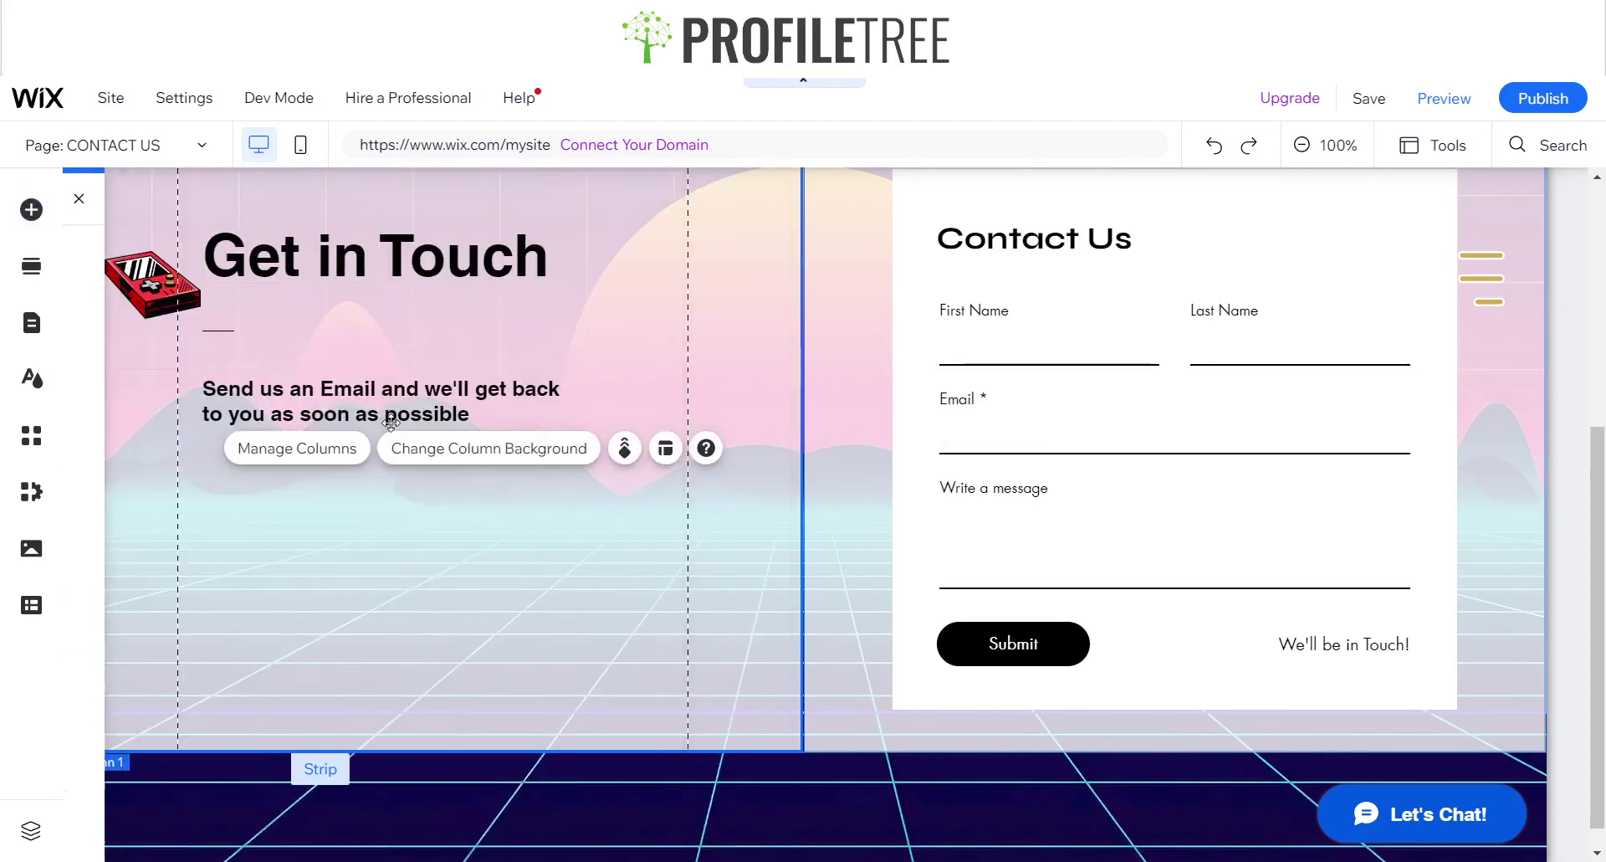
{"action": "left_click_drag", "start_coordinate": [280, 474], "coordinate": [233, 487]}
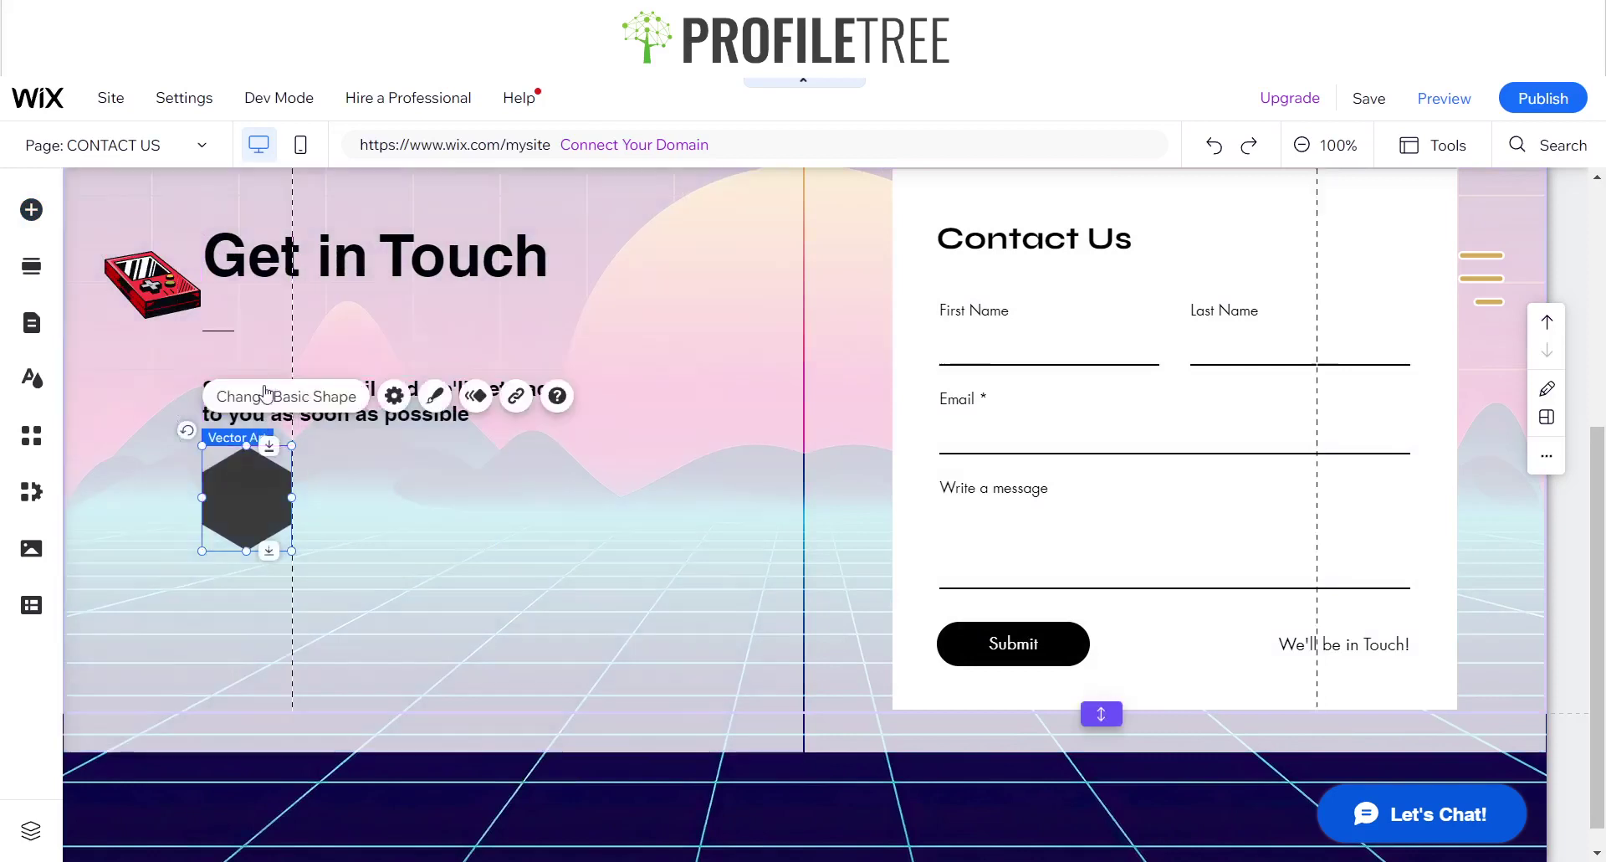
Replace the hexagon with the blue Location pin with rings, found by searching the vector art for "Location".
{"action": "left_click", "coordinate": [285, 391]}
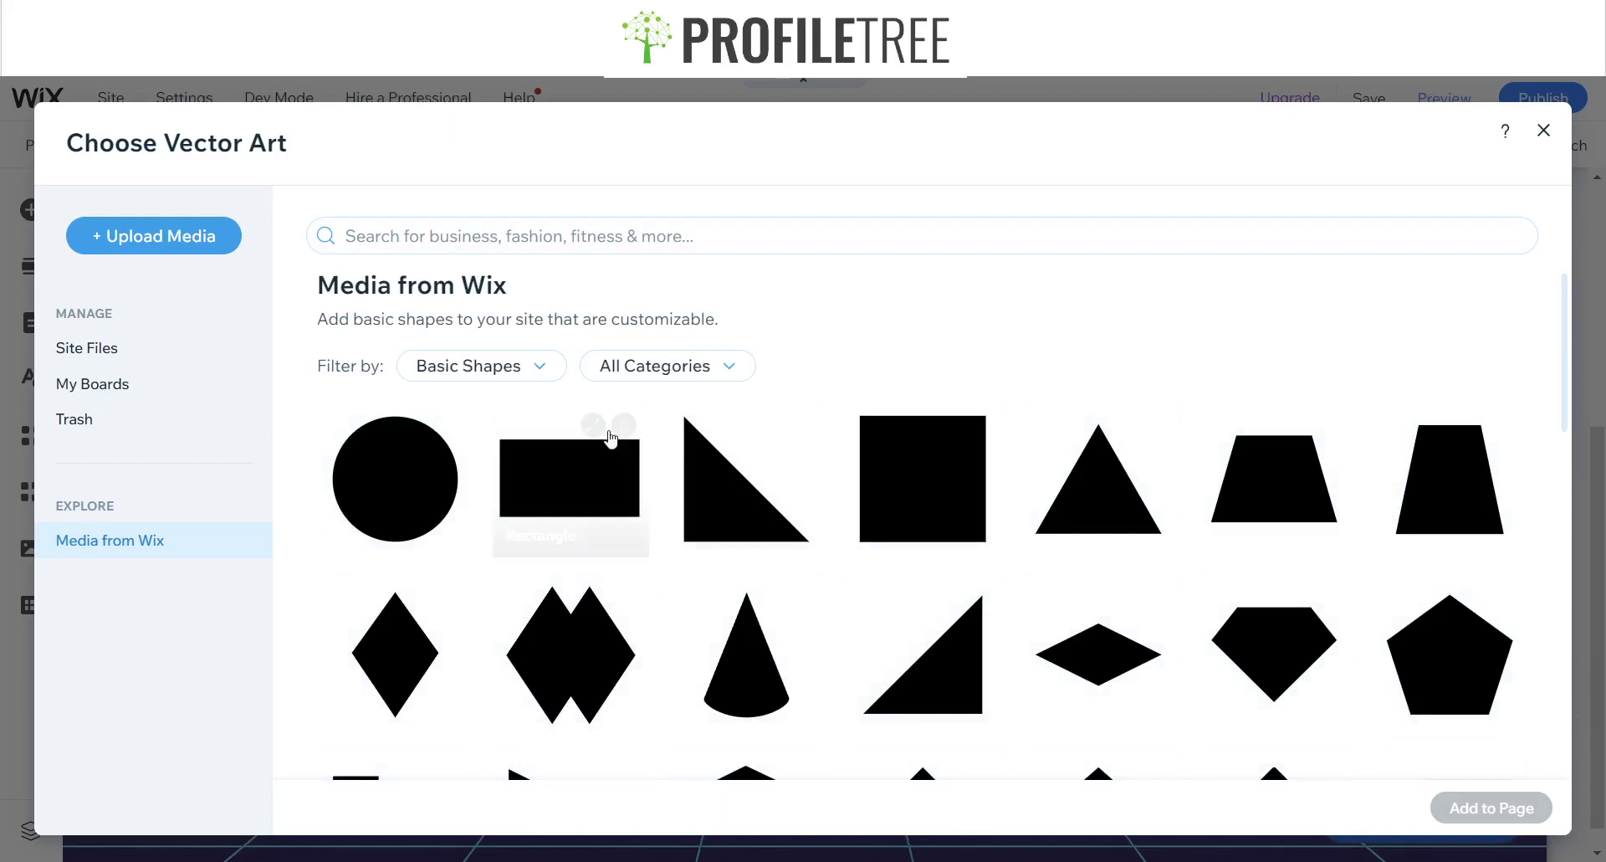
{"action": "left_click", "coordinate": [504, 377]}
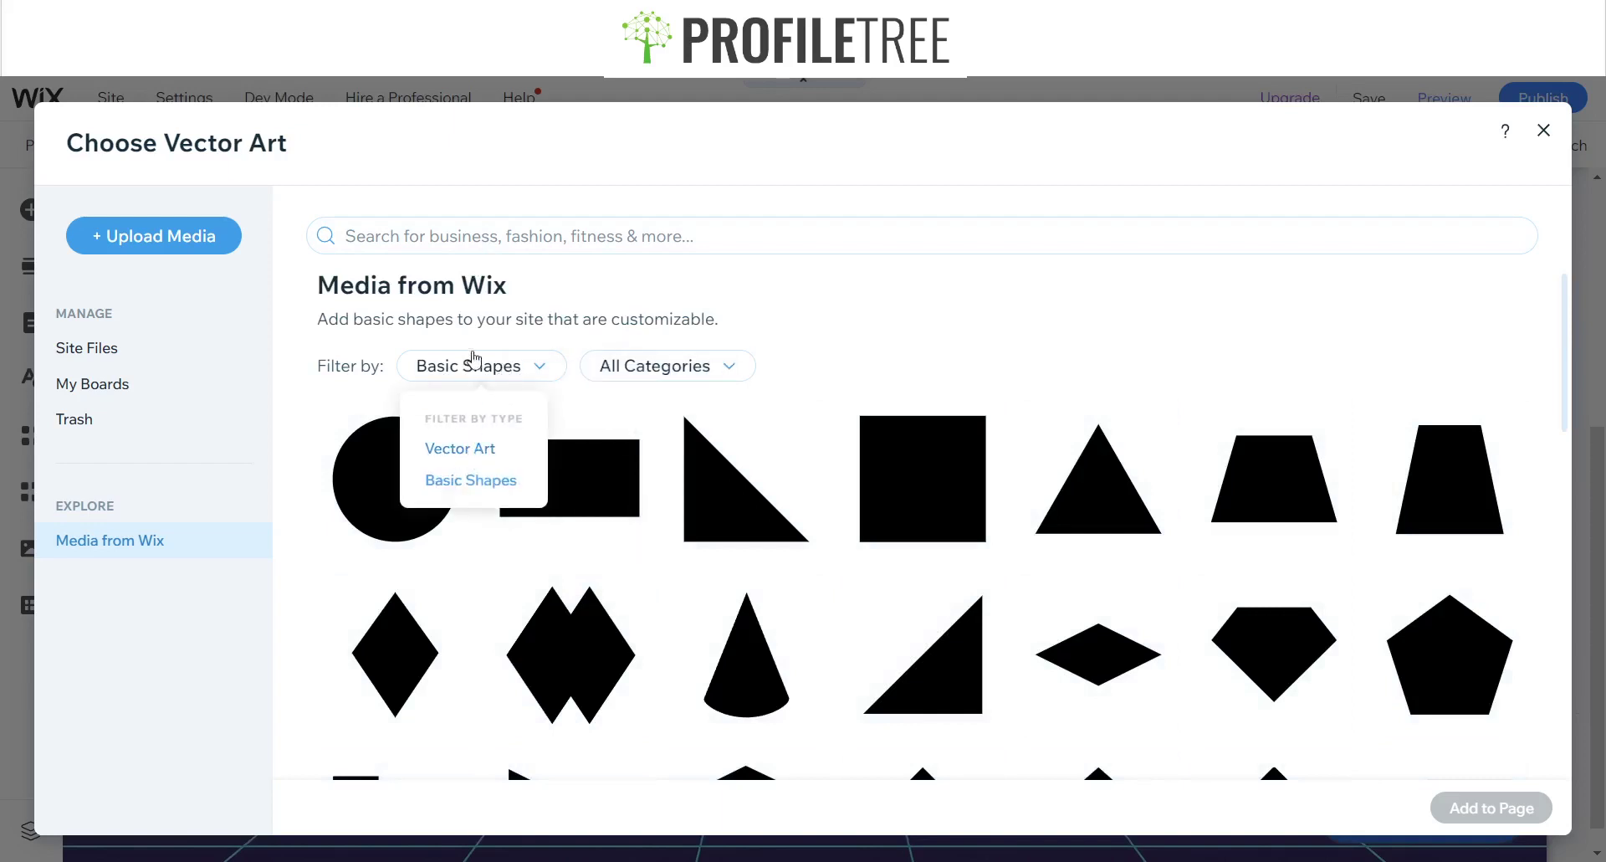
{"action": "left_click", "coordinate": [460, 448]}
{"action": "left_click", "coordinate": [459, 239]}
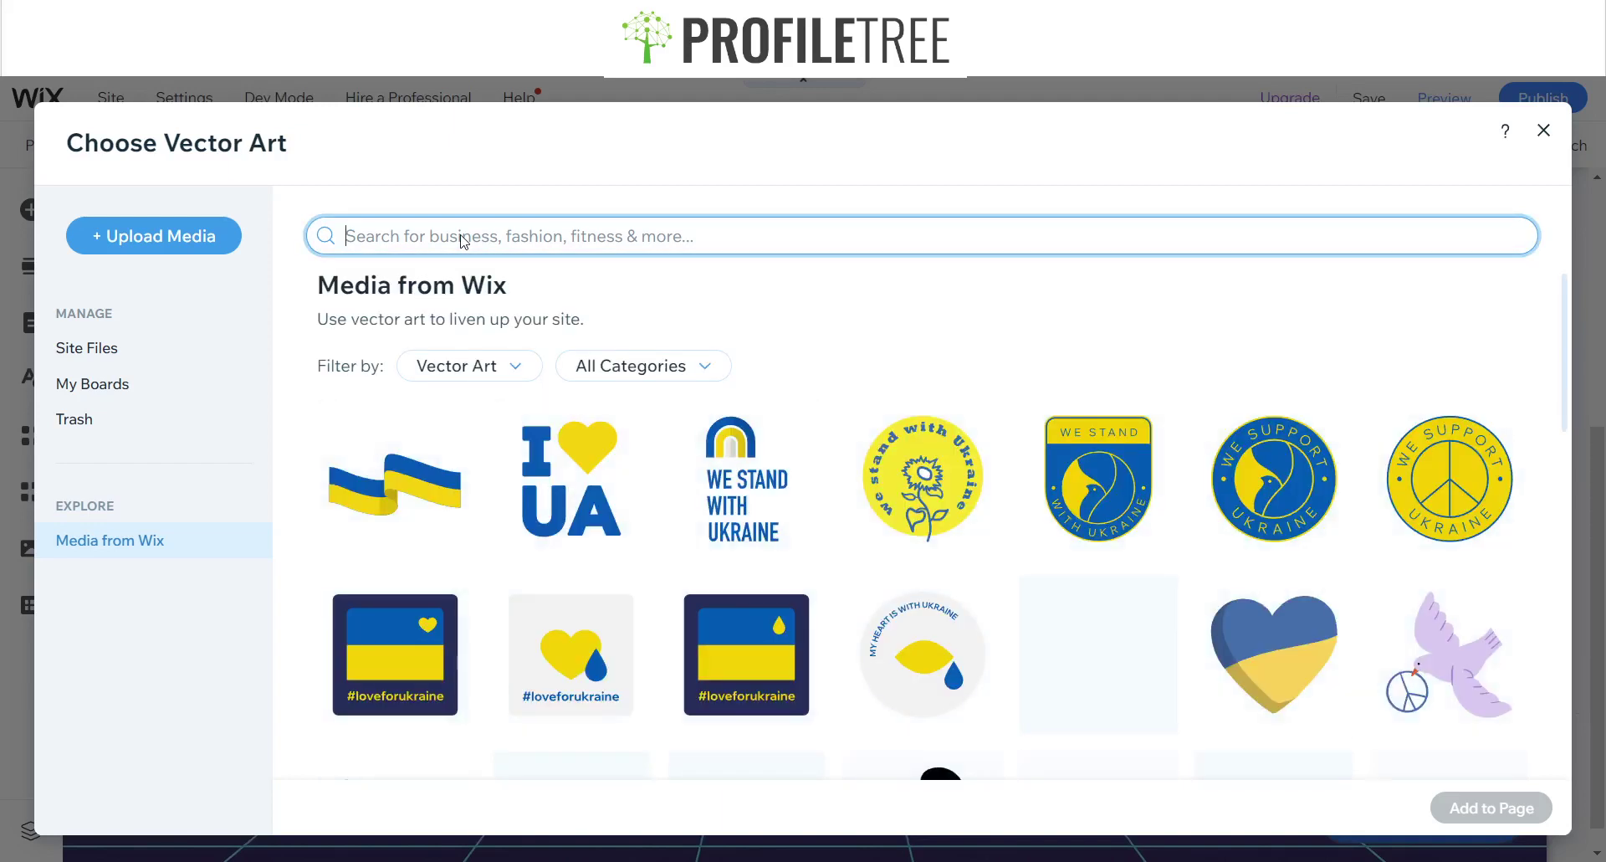
{"action": "type", "text": "Location"}
{"action": "key", "text": "Return"}
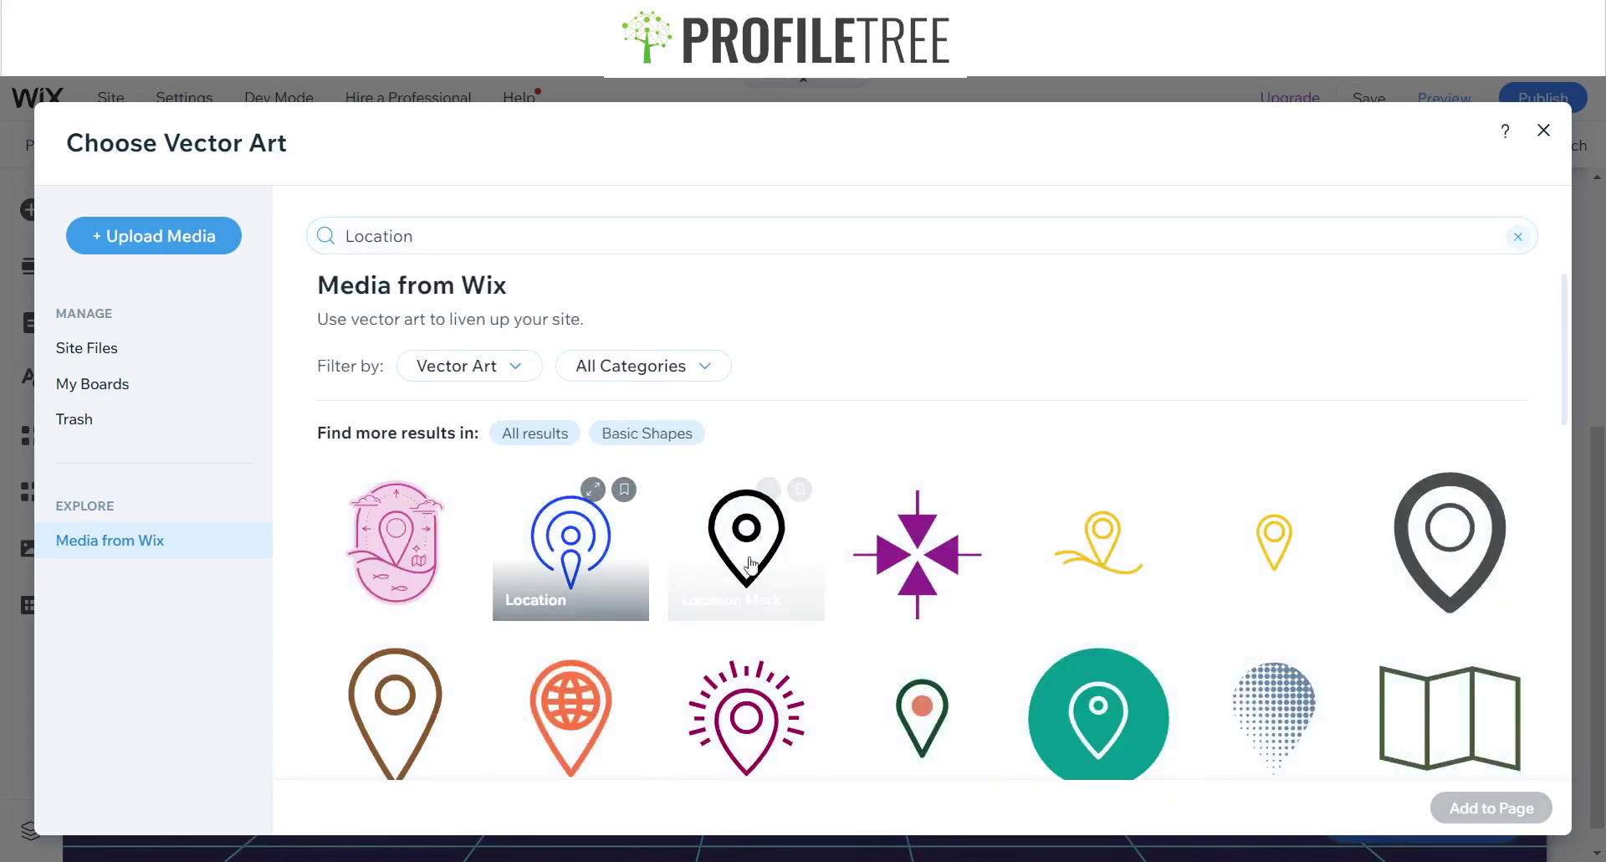
{"action": "left_click", "coordinate": [607, 563]}
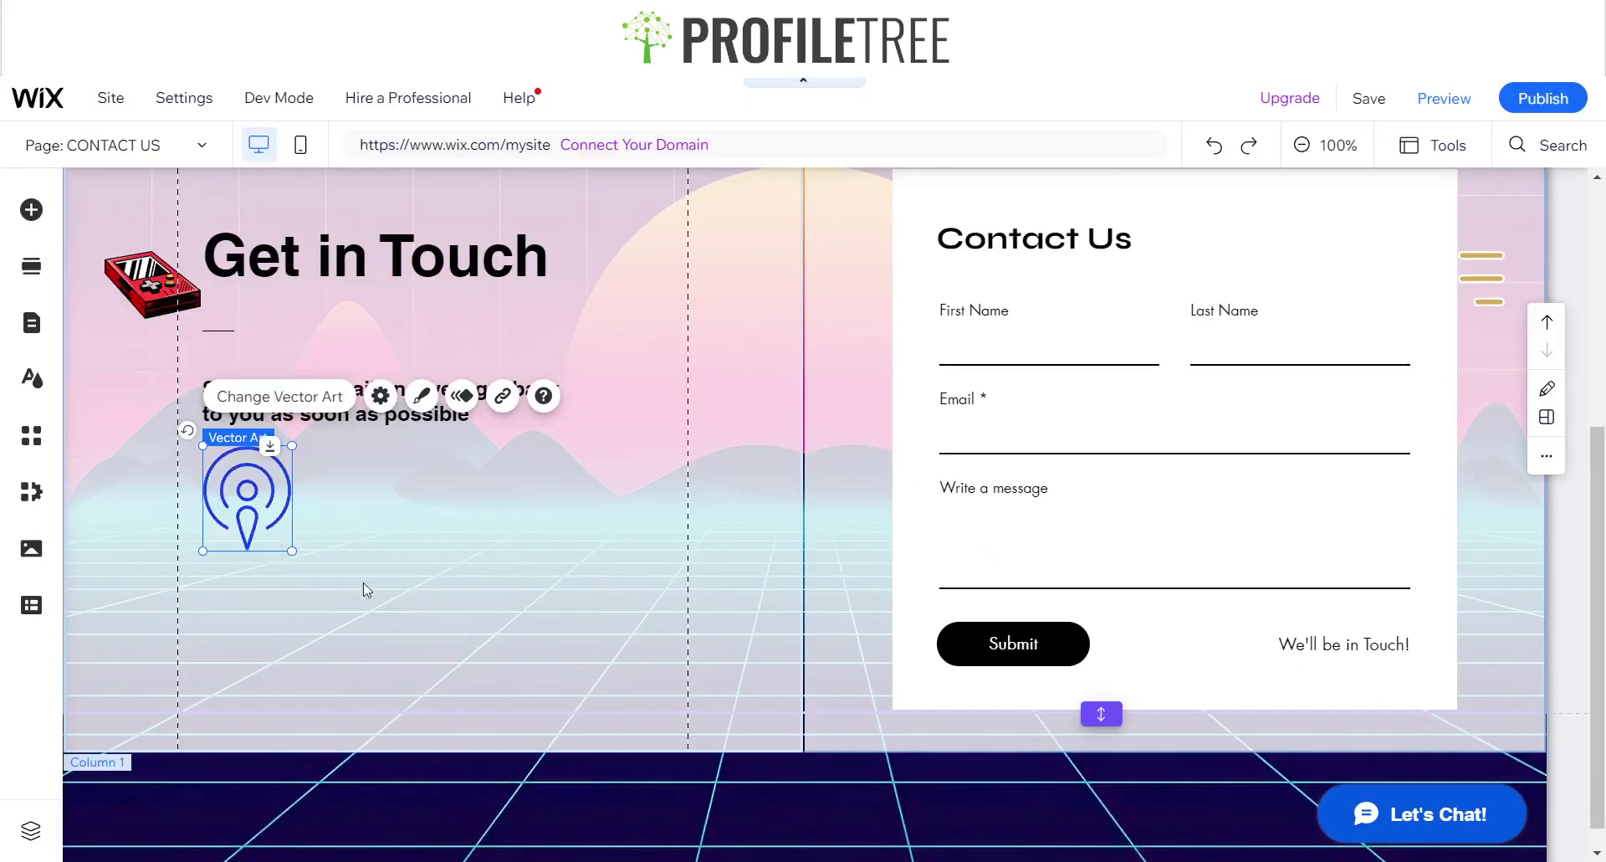
Shrink the location icon to a small symbol beneath the "Send us an Email" text and recolour it black.
{"action": "left_click_drag", "start_coordinate": [204, 445], "coordinate": [218, 478]}
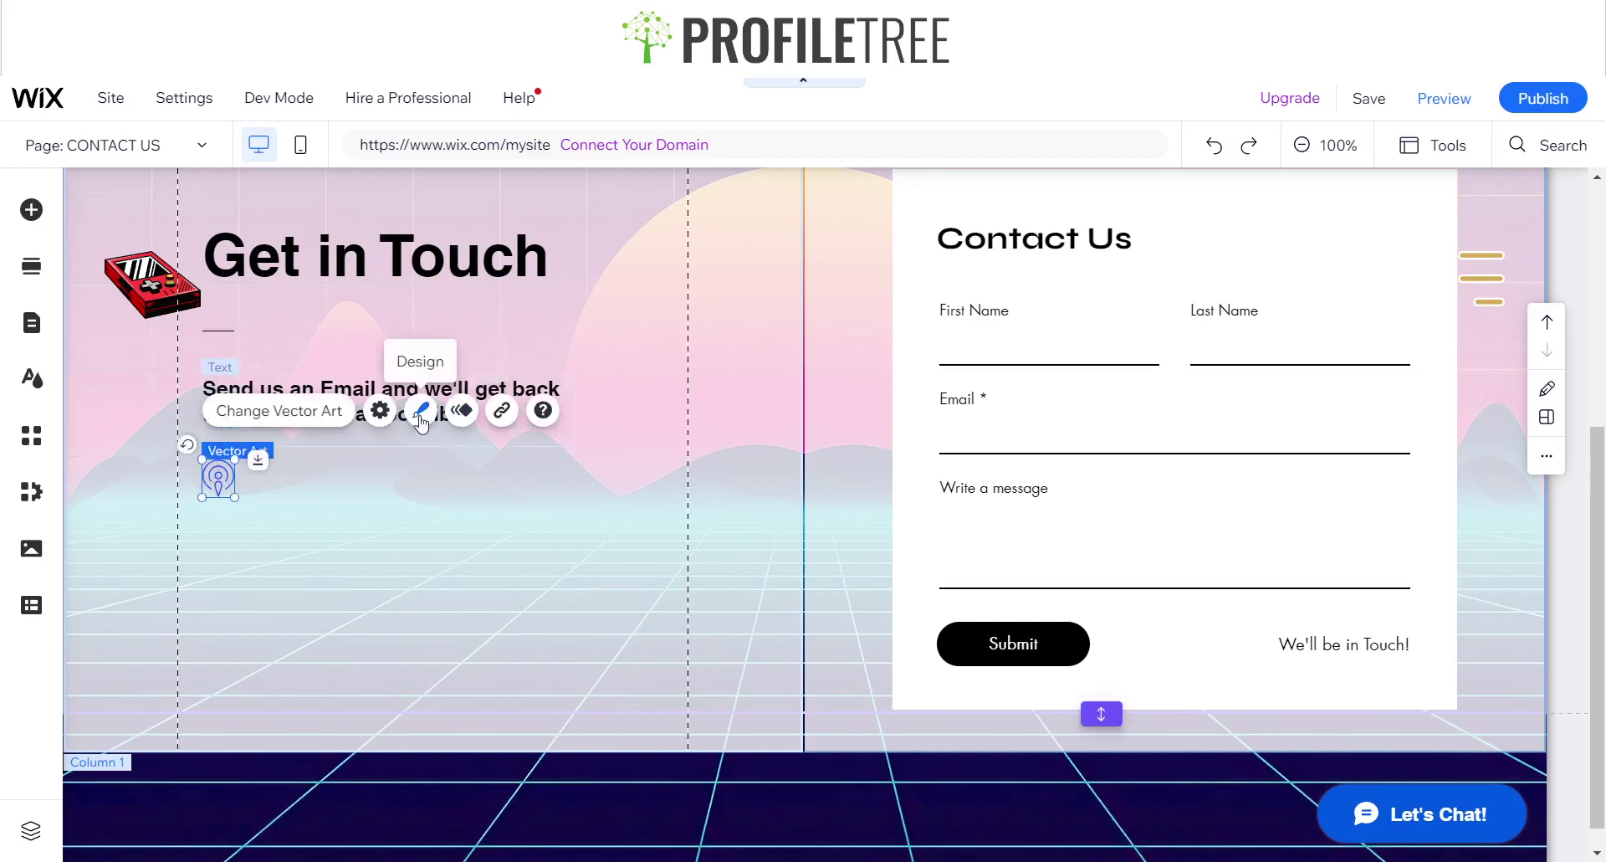
{"action": "left_click", "coordinate": [420, 414]}
{"action": "left_click", "coordinate": [846, 356]}
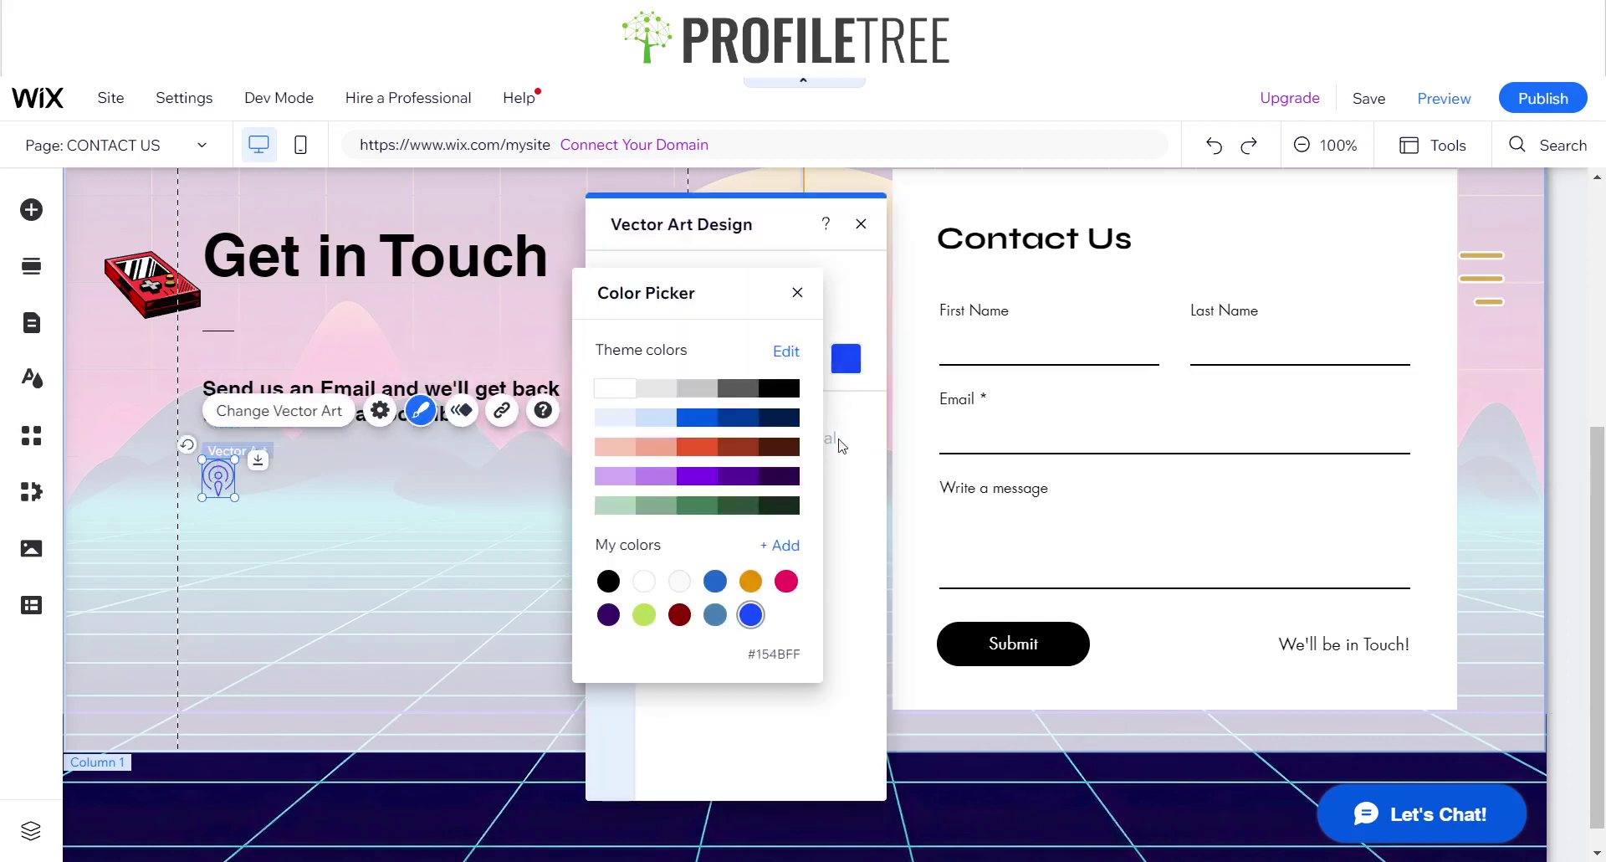
{"action": "left_click", "coordinate": [793, 390]}
{"action": "left_click", "coordinate": [387, 592]}
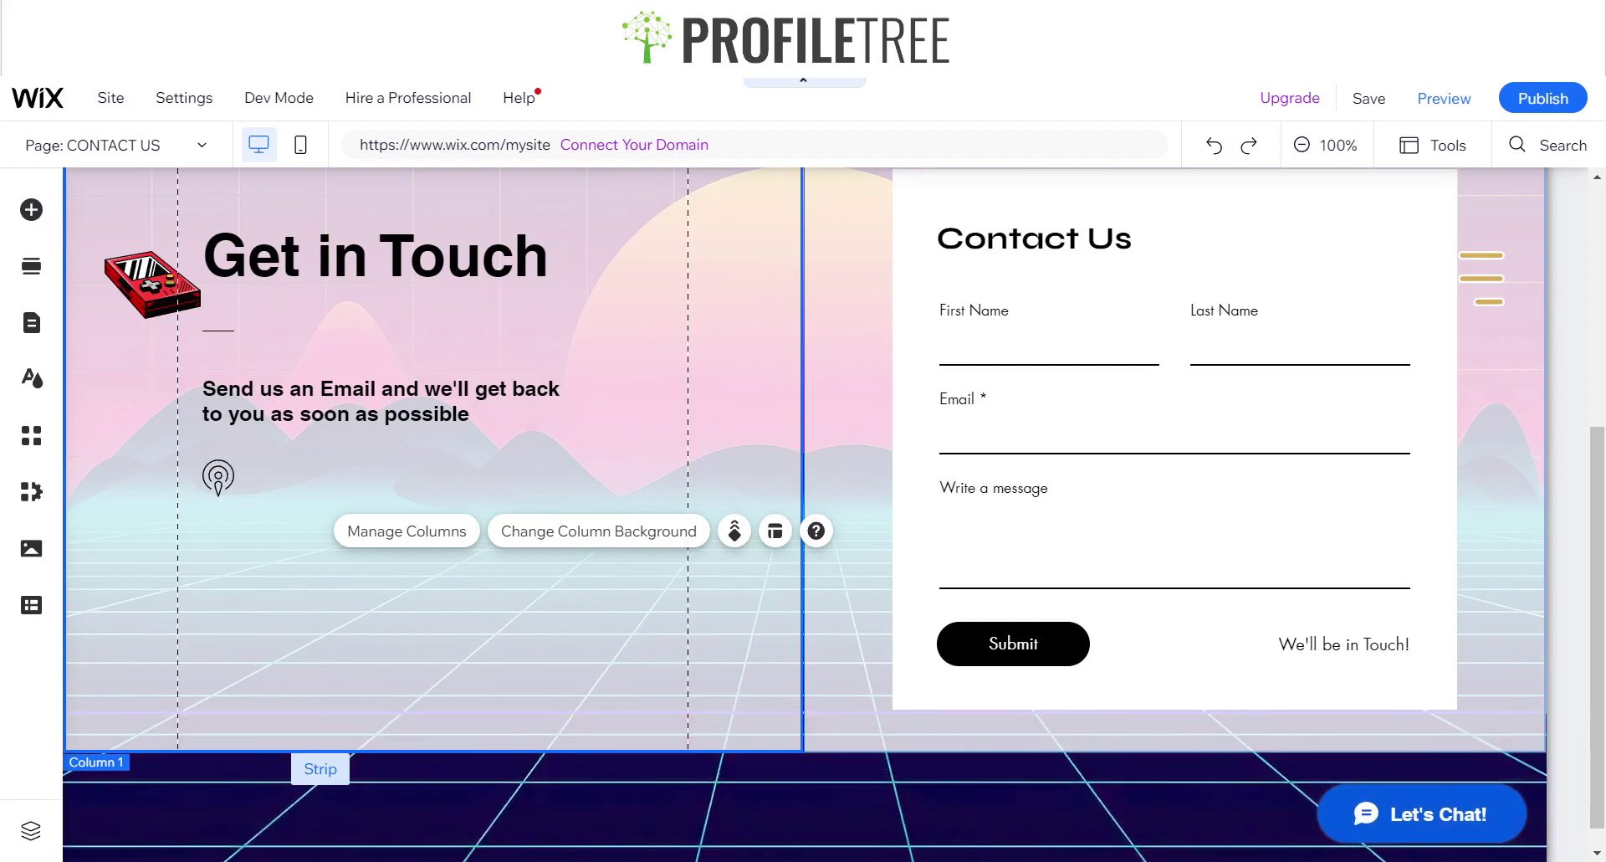
Delete the "Contact Us" title from the contact form in the second column.
{"action": "scroll", "coordinate": [803, 502], "scroll_direction": "up", "scroll_amount": 2}
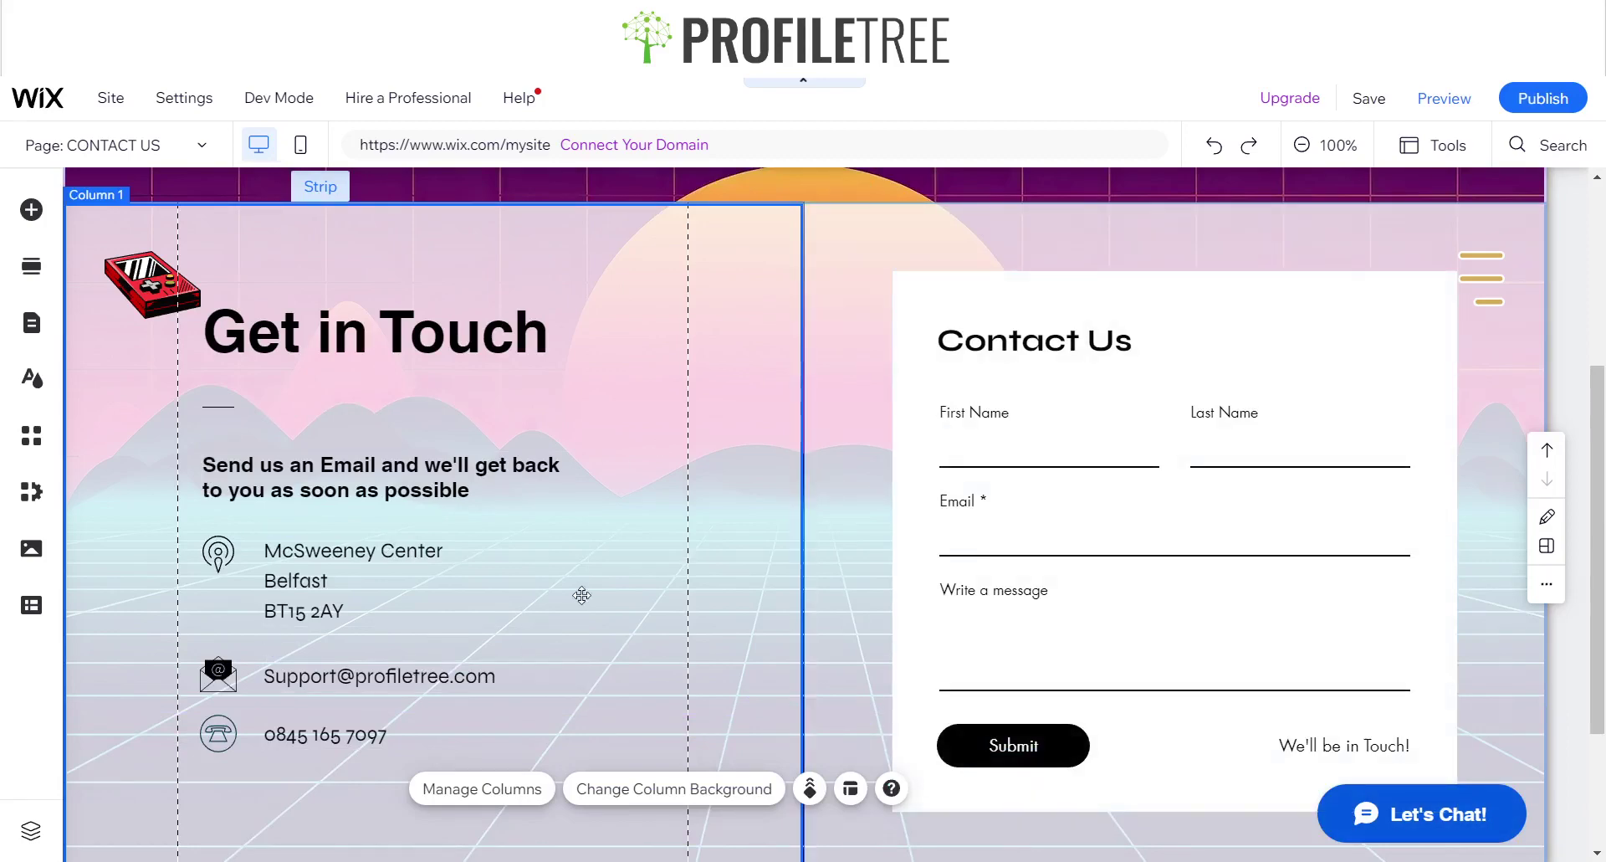
{"action": "scroll", "coordinate": [583, 595], "scroll_direction": "up", "scroll_amount": 4}
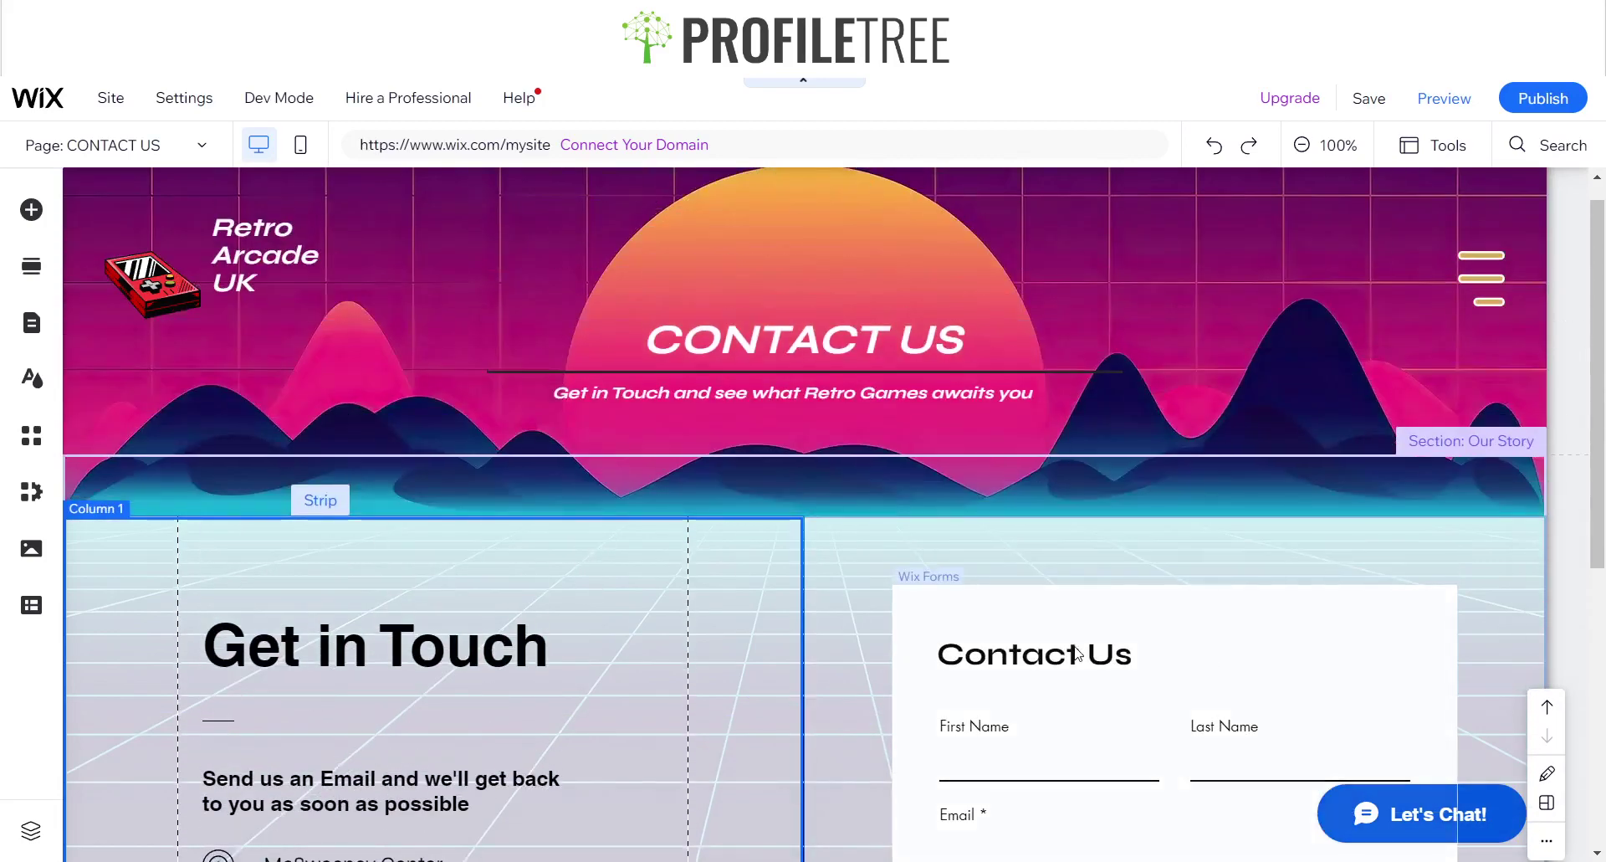
{"action": "left_click", "coordinate": [1060, 660]}
{"action": "left_click", "coordinate": [1060, 660]}
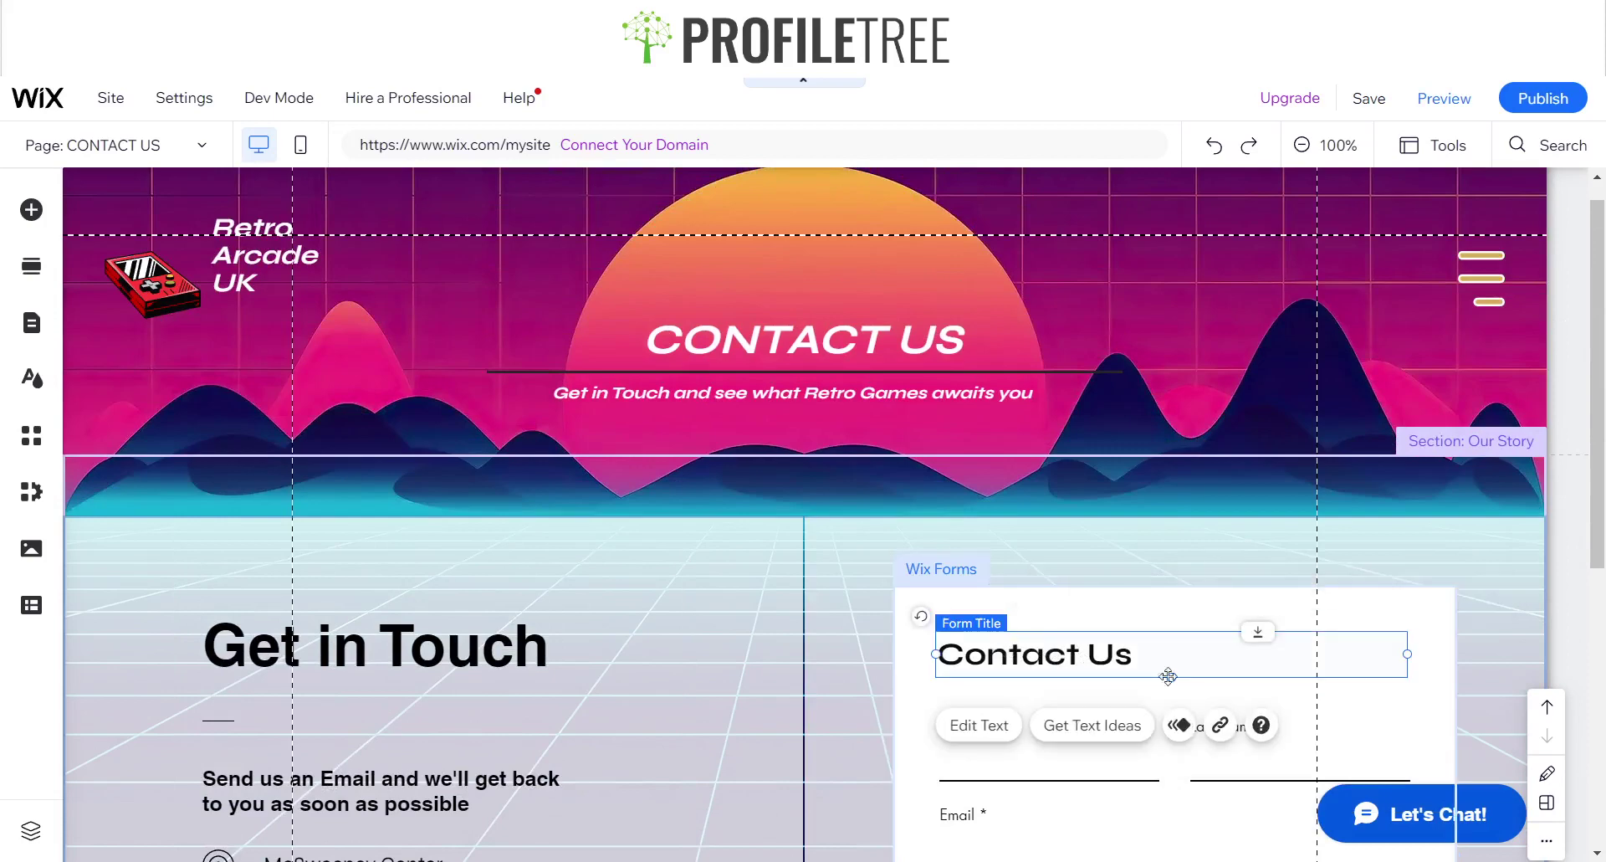
{"action": "scroll", "coordinate": [456, 644], "scroll_direction": "down", "scroll_amount": 4}
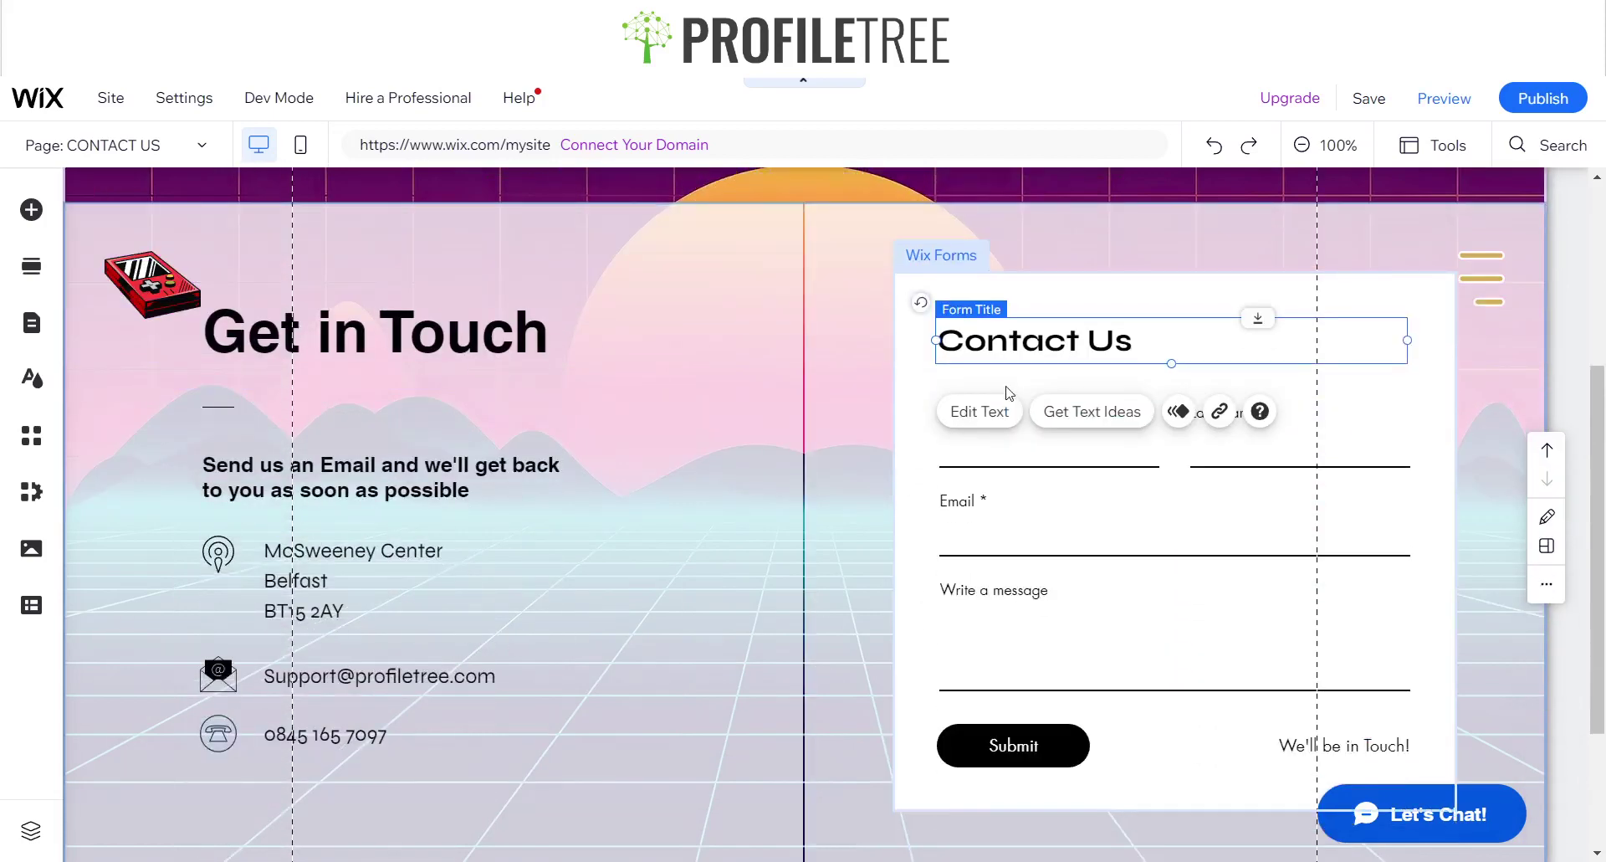
{"action": "key", "text": "Delete"}
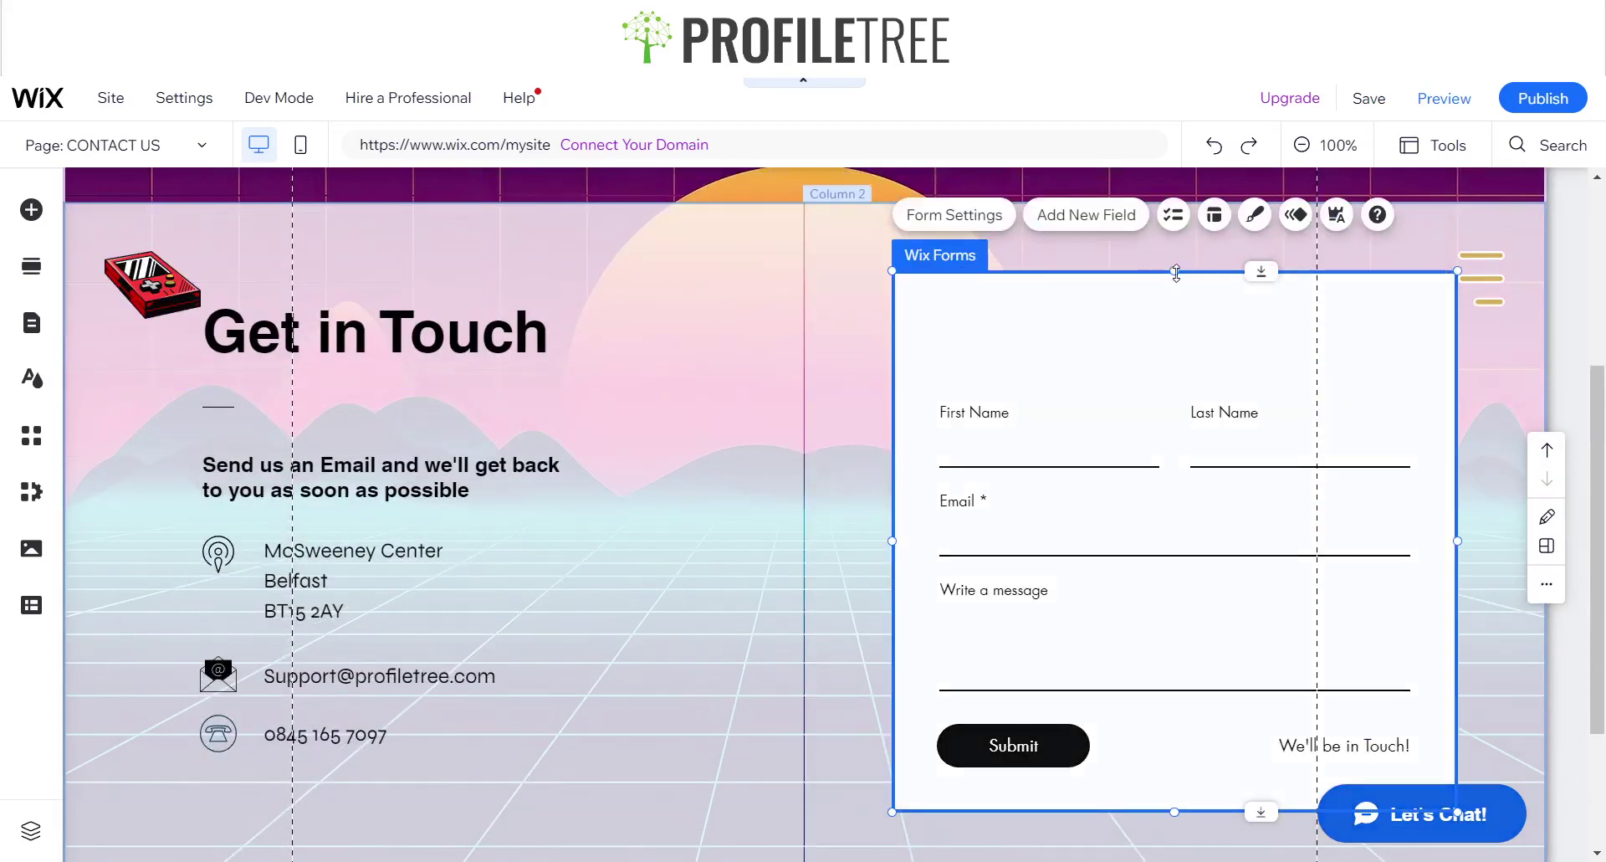
Shorten the form from its upper edge to close the gap above the name fields, and lower it level with the short divider beneath "Get in Touch".
{"action": "left_click_drag", "start_coordinate": [1176, 309], "coordinate": [1178, 356]}
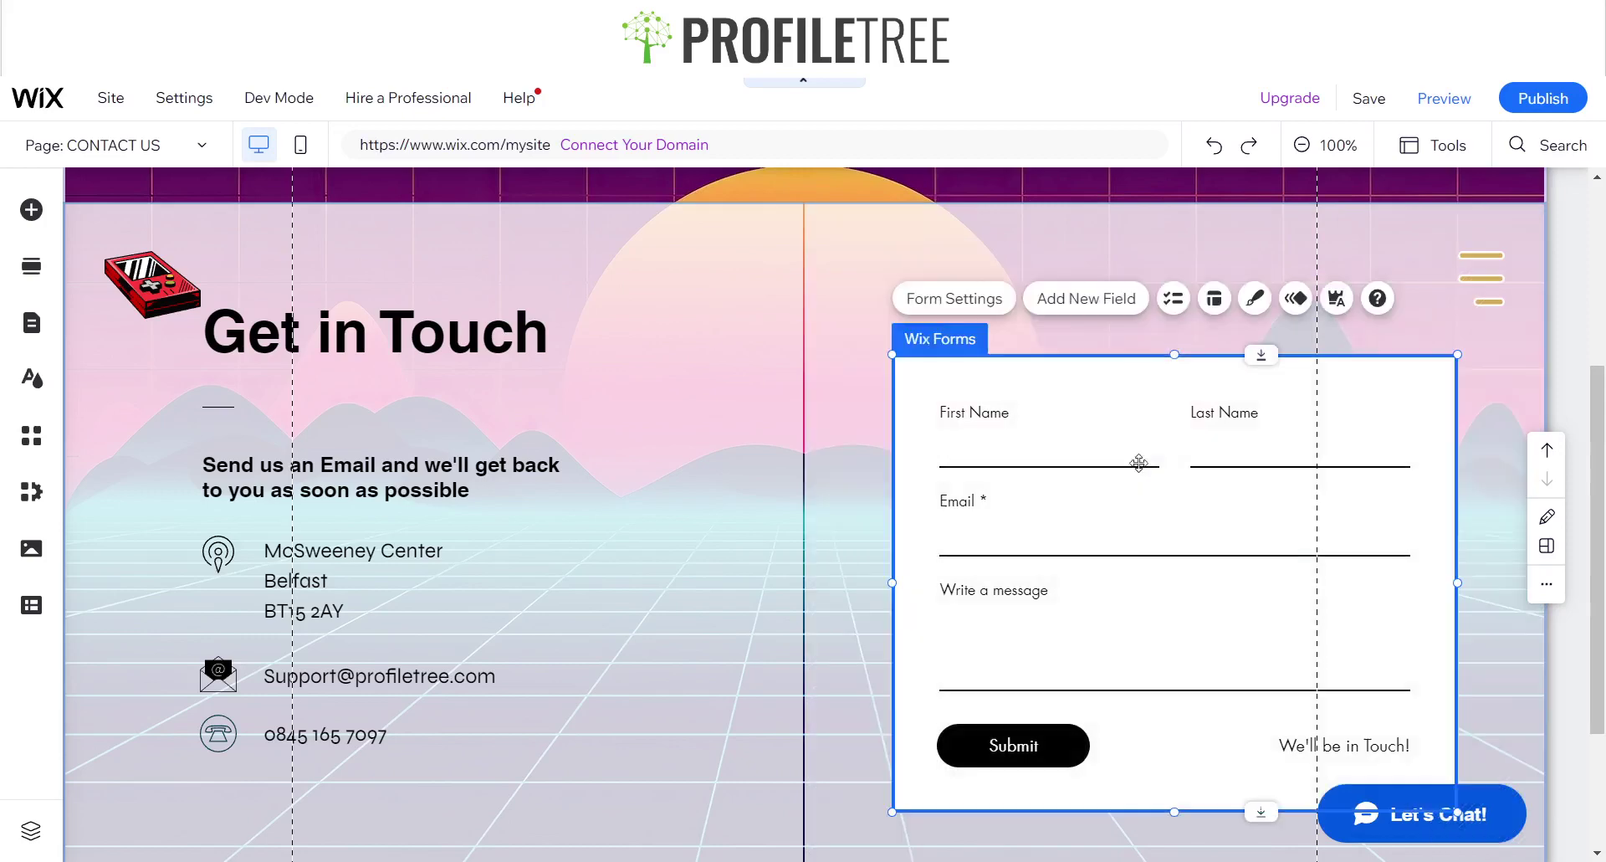
{"action": "left_click_drag", "start_coordinate": [1147, 610], "coordinate": [1145, 665]}
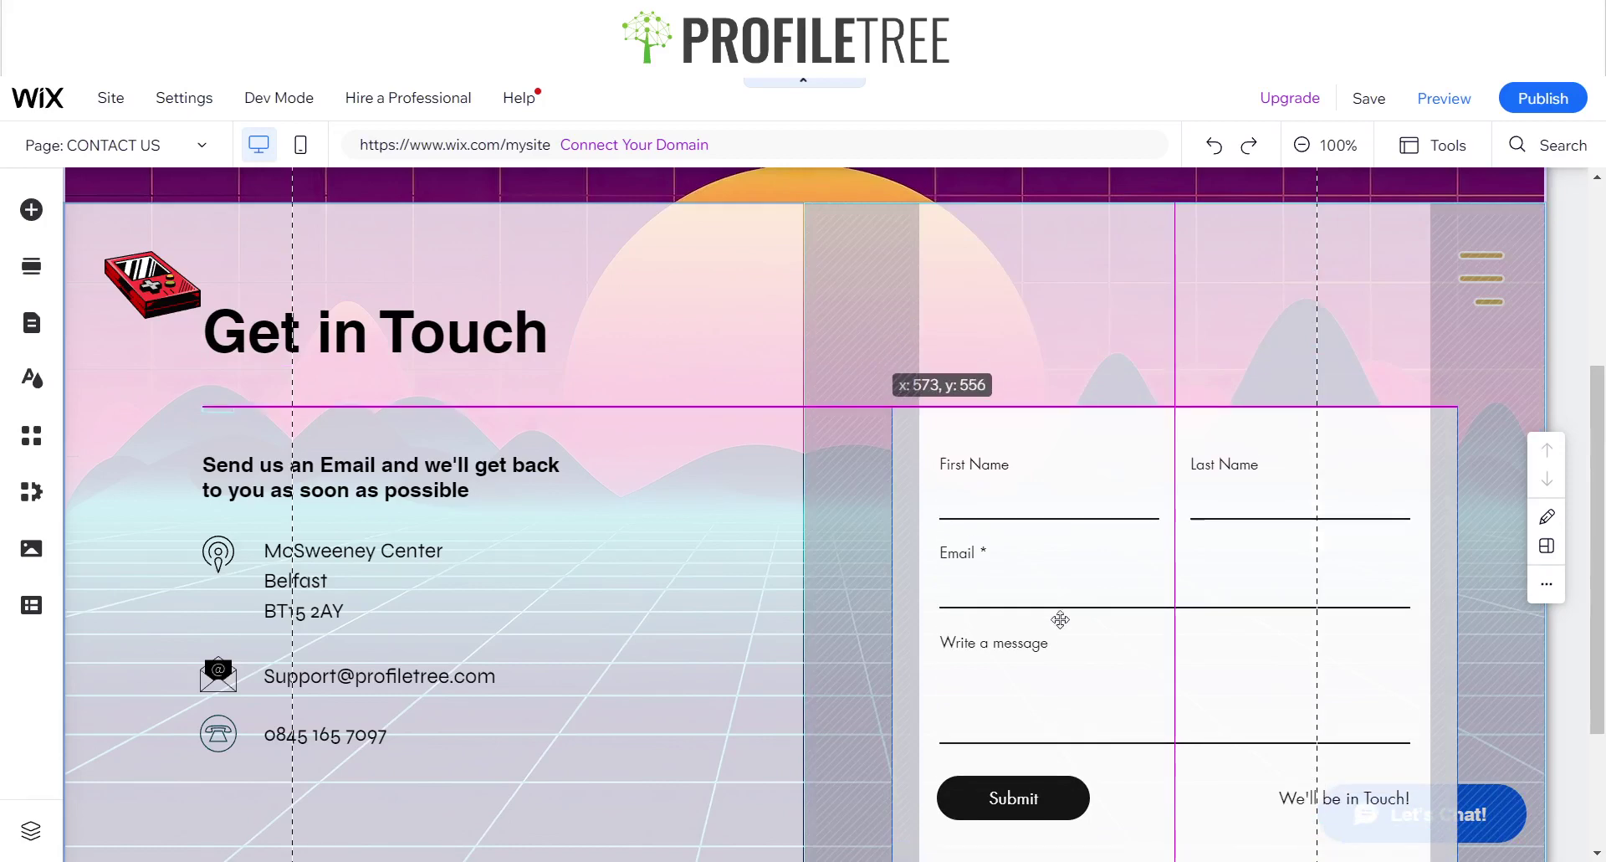
{"action": "left_click_drag", "start_coordinate": [1060, 620], "coordinate": [1061, 619]}
{"action": "scroll", "coordinate": [681, 577], "scroll_direction": "down", "scroll_amount": 3}
{"action": "scroll", "coordinate": [664, 564], "scroll_direction": "up", "scroll_amount": 4}
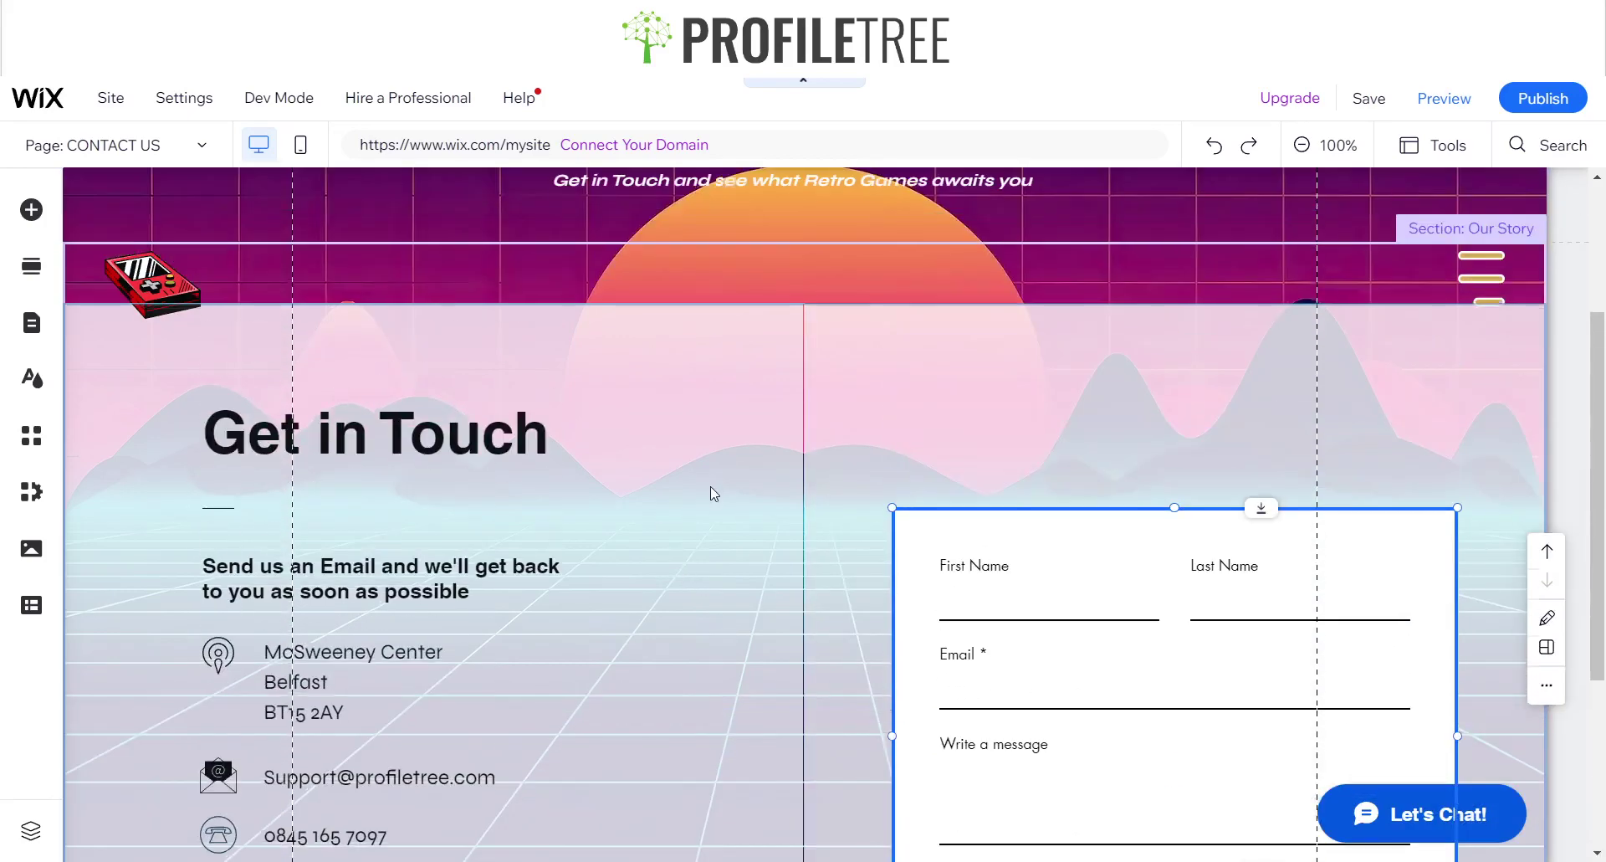
{"action": "scroll", "coordinate": [714, 498], "scroll_direction": "down", "scroll_amount": 4}
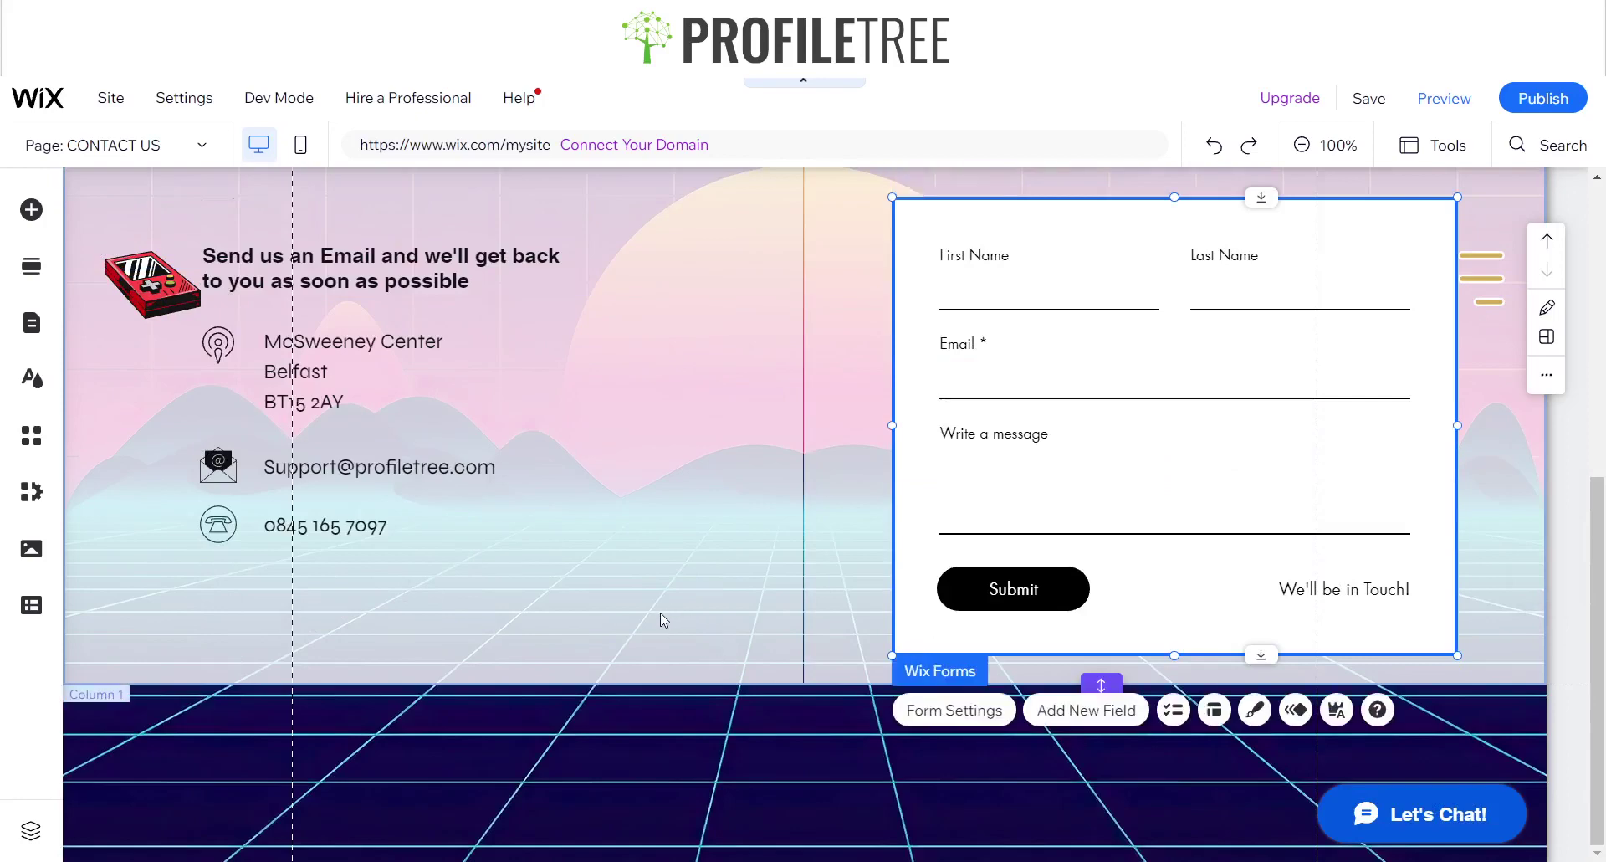
Extend the two-column strip downward for more space beneath the form, and fit the section's lower edge to the strip.
{"action": "left_click", "coordinate": [664, 619]}
{"action": "left_click_drag", "start_coordinate": [1101, 684], "coordinate": [1101, 733]}
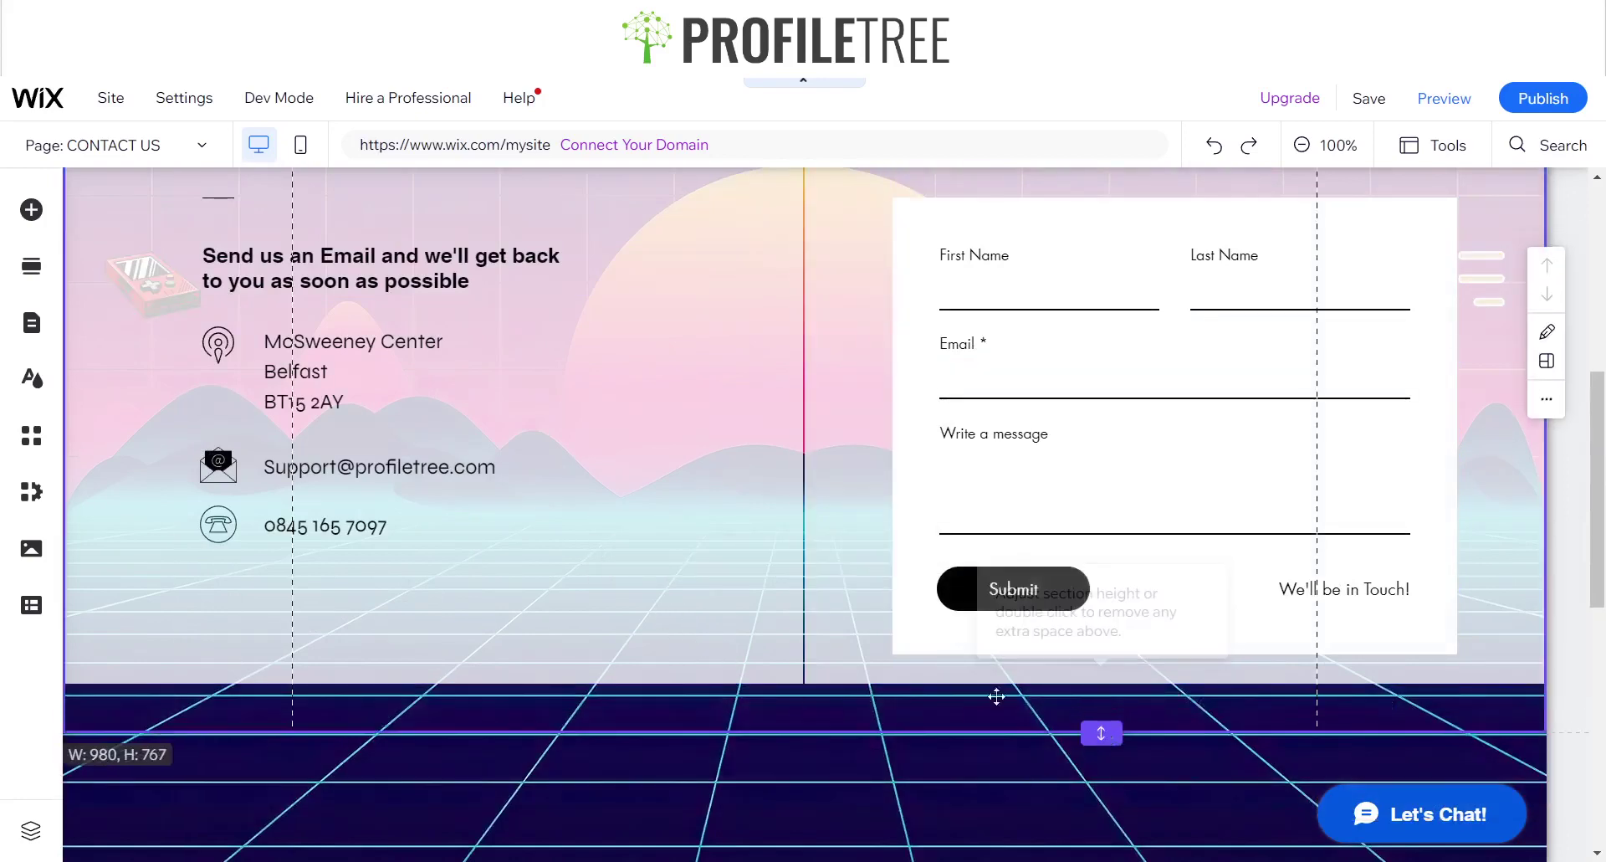
{"action": "left_click", "coordinate": [707, 676]}
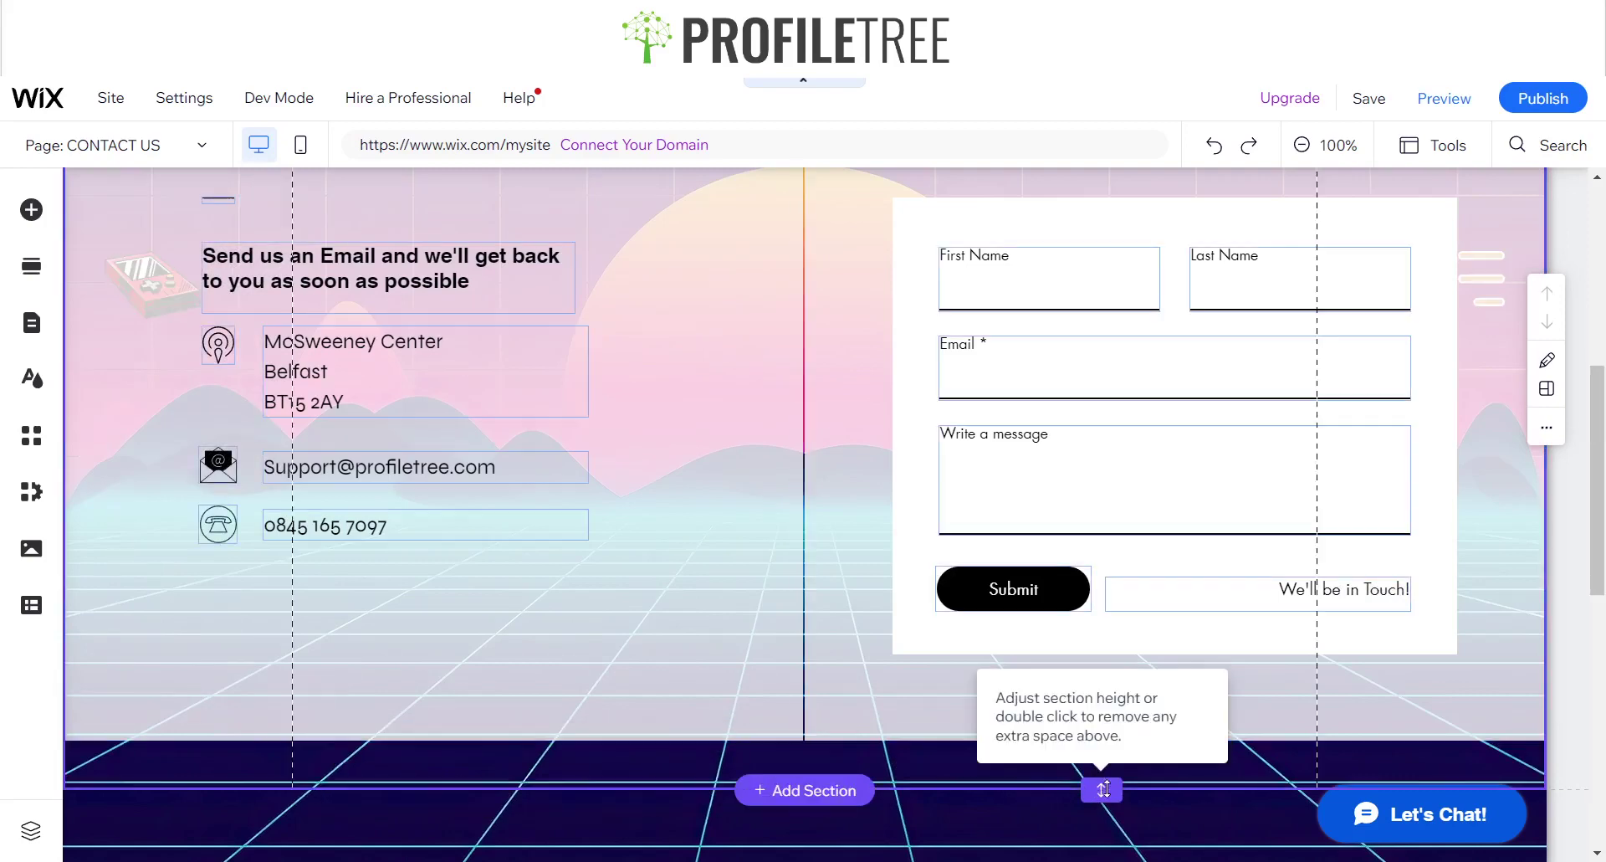
{"action": "scroll", "coordinate": [612, 478], "scroll_direction": "up", "scroll_amount": 3}
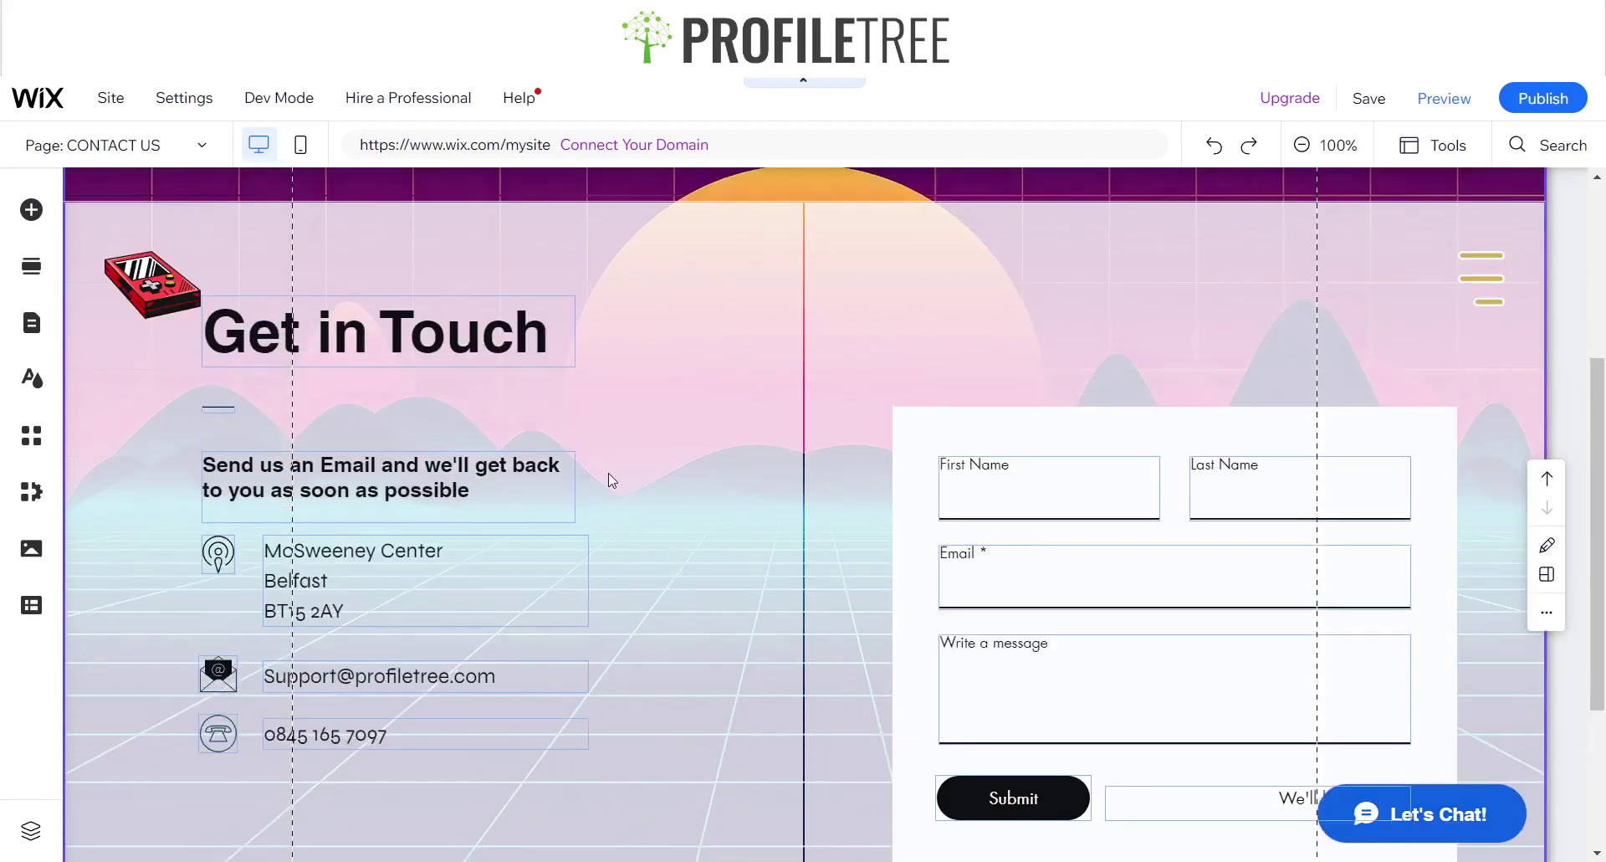
{"action": "scroll", "coordinate": [612, 479], "scroll_direction": "up", "scroll_amount": 1}
{"action": "scroll", "coordinate": [747, 435], "scroll_direction": "down", "scroll_amount": 3}
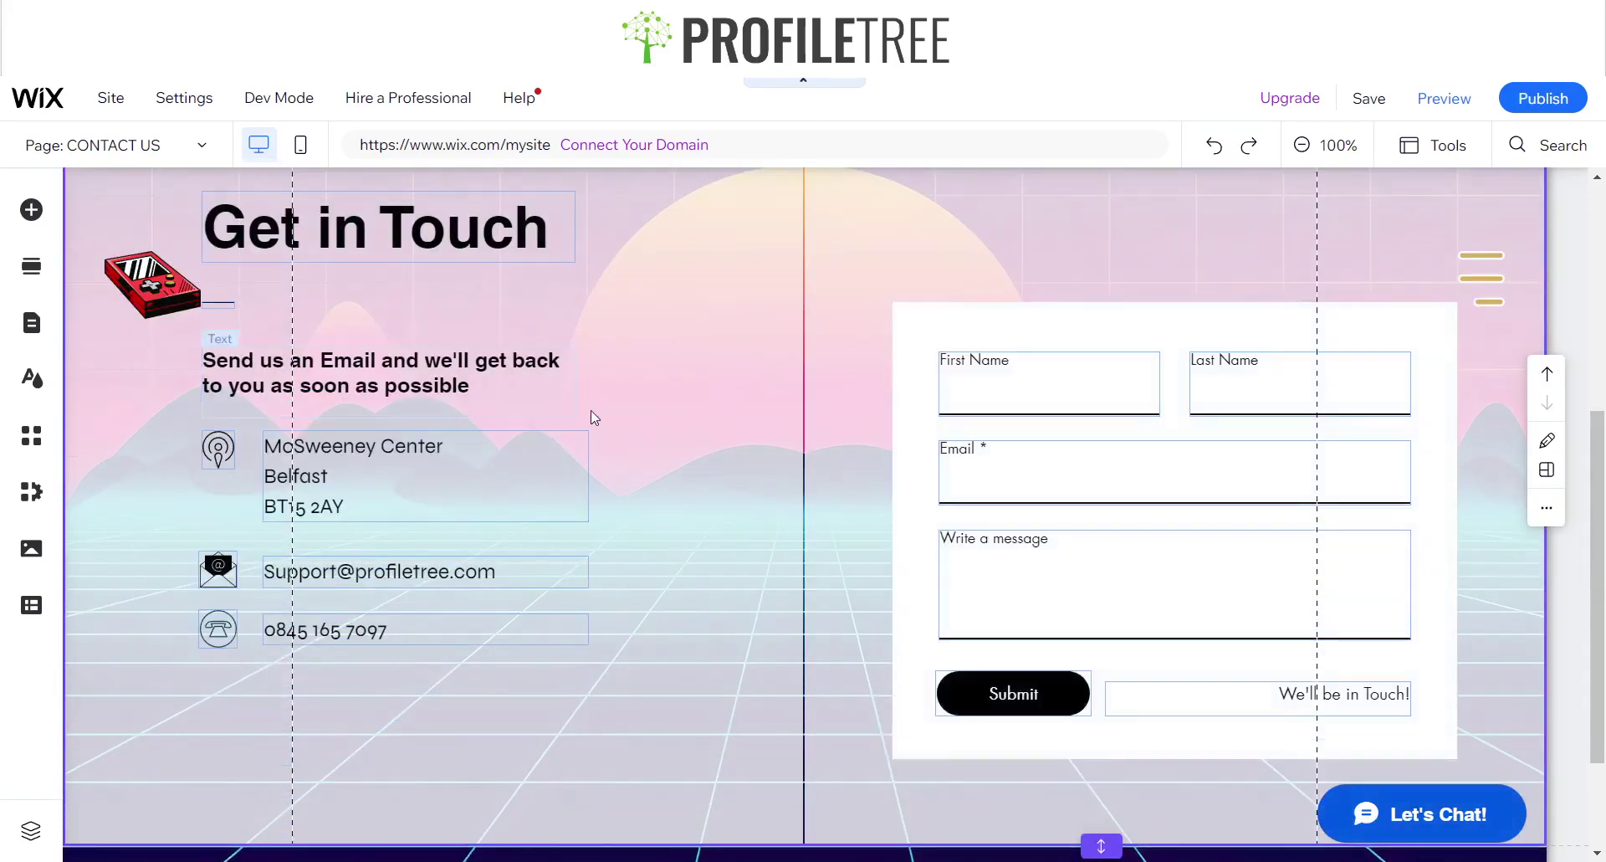
{"action": "scroll", "coordinate": [578, 419], "scroll_direction": "up", "scroll_amount": 3}
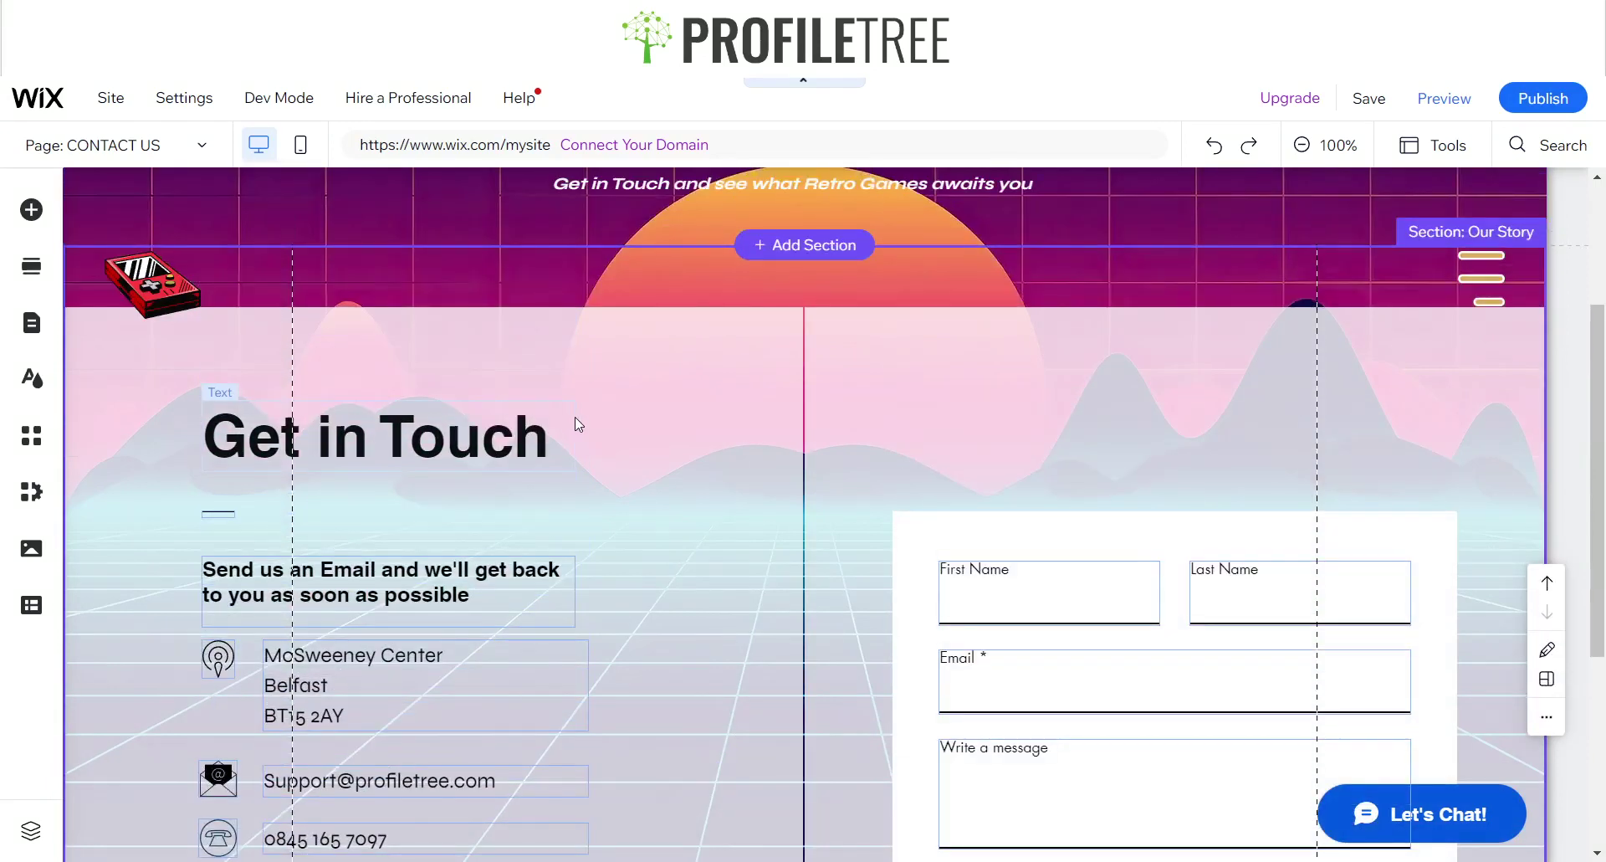